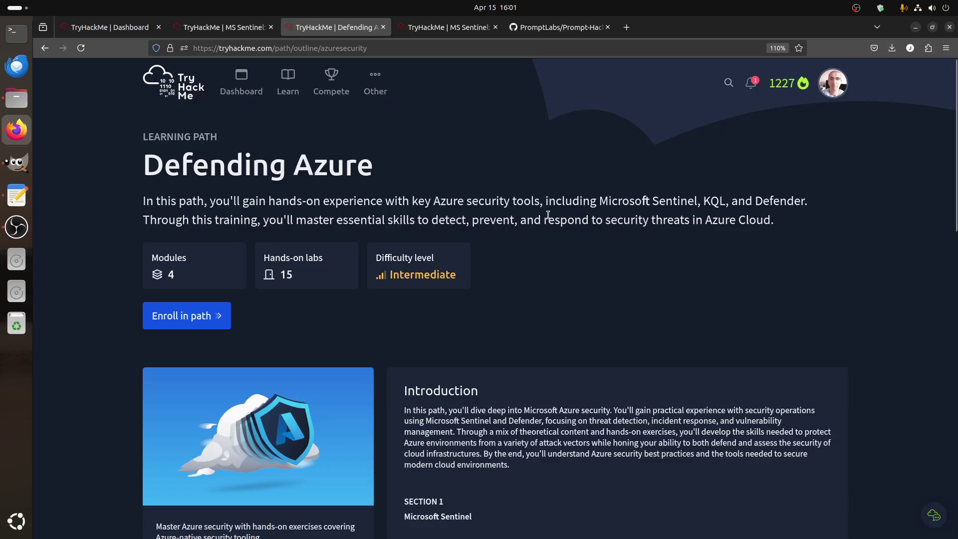
Review the Defending Azure learning path, from its description through all four module sections
{"action": "left_click_drag", "start_coordinate": [601, 199], "coordinate": [698, 201]}
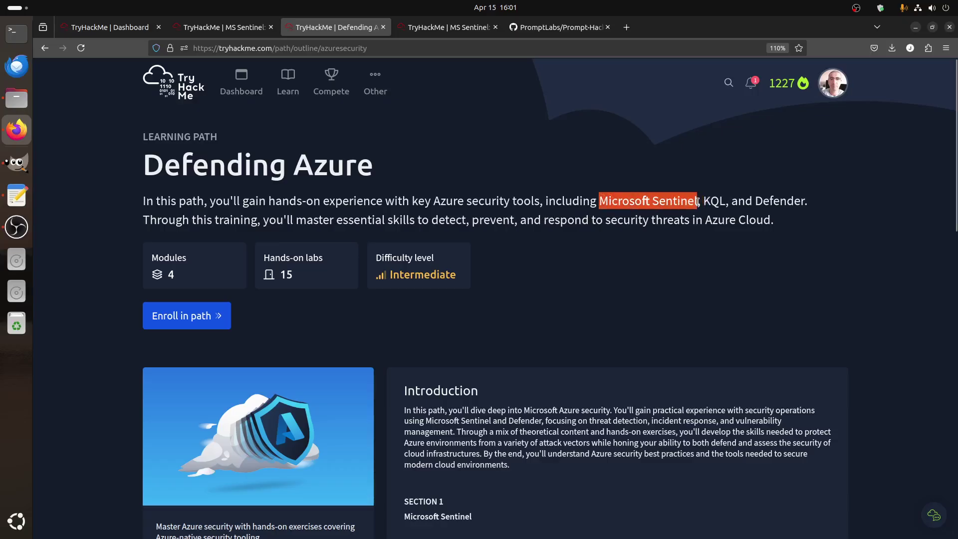
{"action": "scroll", "coordinate": [585, 332], "scroll_direction": "down", "scroll_amount": 4}
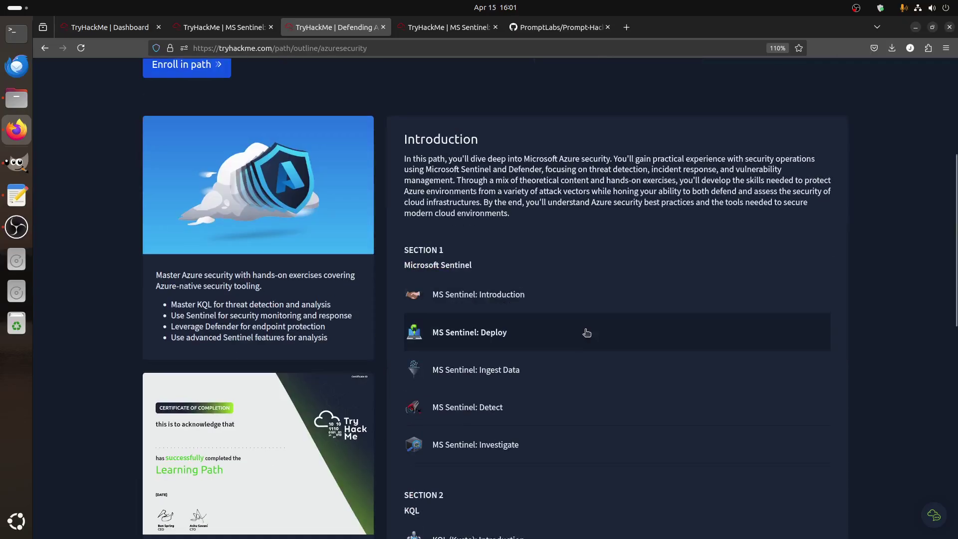
{"action": "scroll", "coordinate": [584, 332], "scroll_direction": "down", "scroll_amount": 4}
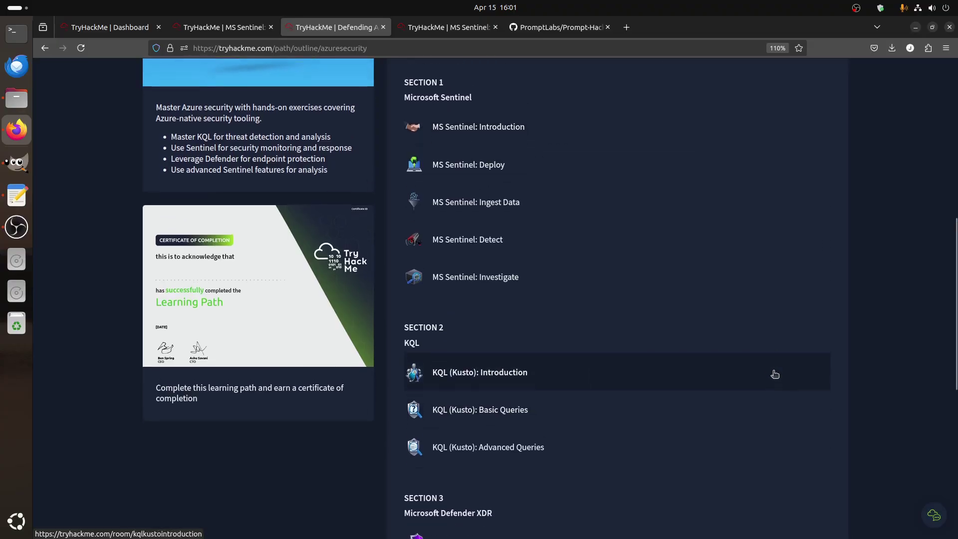
{"action": "scroll", "coordinate": [775, 374], "scroll_direction": "down", "scroll_amount": 4}
{"action": "scroll", "coordinate": [775, 374], "scroll_direction": "down", "scroll_amount": 4}
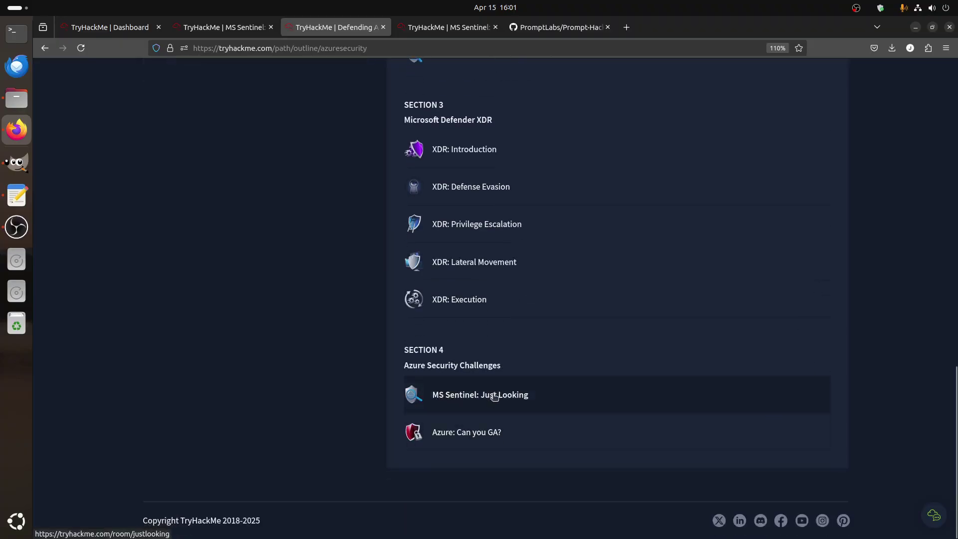
{"action": "scroll", "coordinate": [233, 122], "scroll_direction": "up", "scroll_amount": 2}
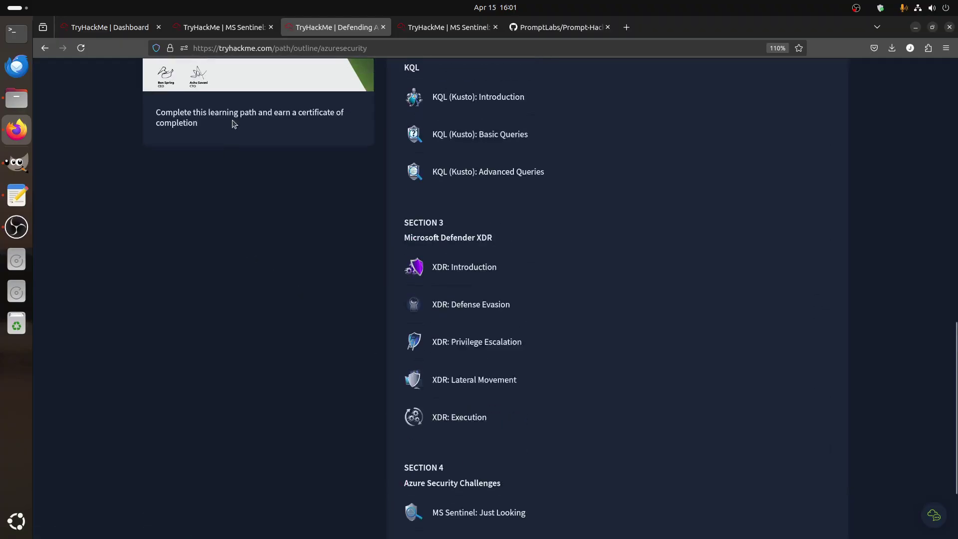
Look at the MS Sentinel: Introduction room, and review the Defending Azure path's module list again
{"action": "left_click", "coordinate": [232, 28]}
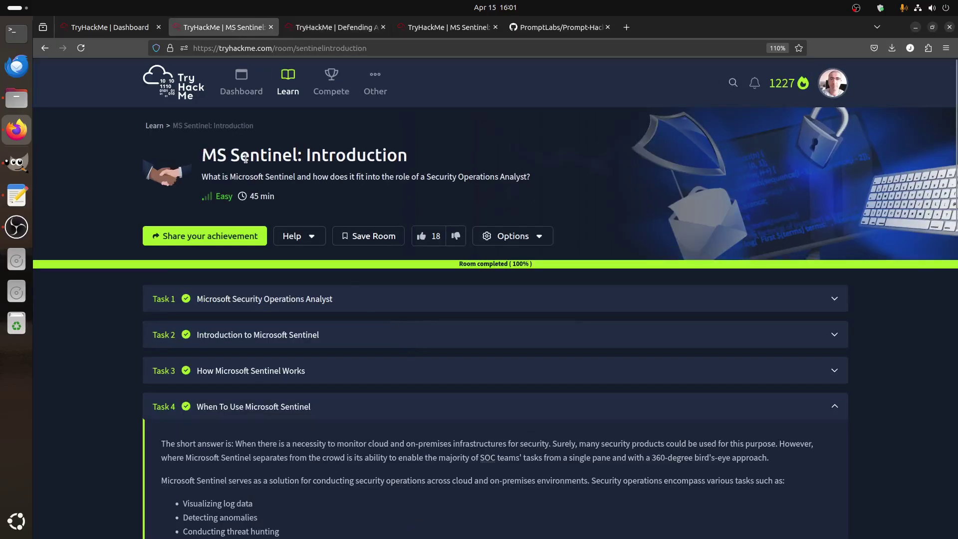
{"action": "triple_click", "coordinate": [245, 159]}
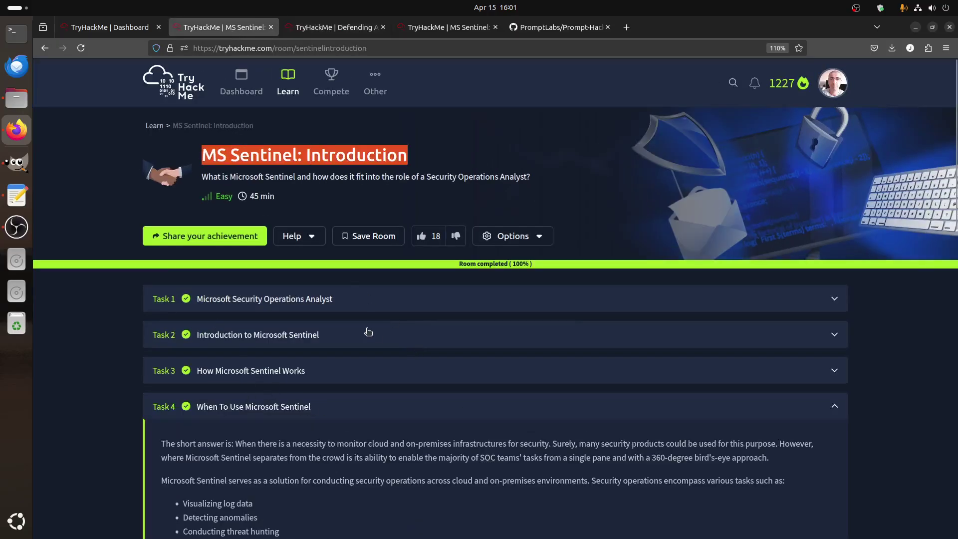
{"action": "left_click", "coordinate": [465, 141]}
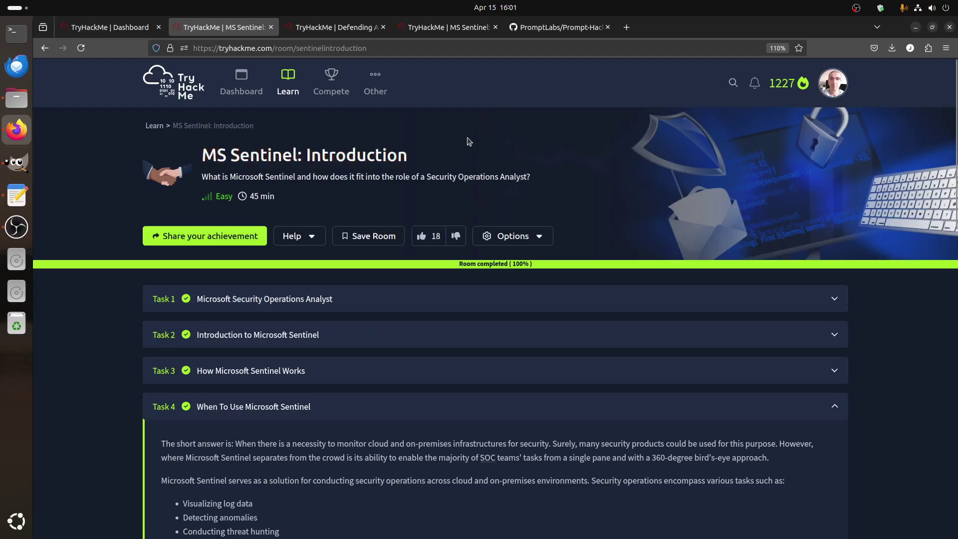
{"action": "left_click", "coordinate": [355, 29]}
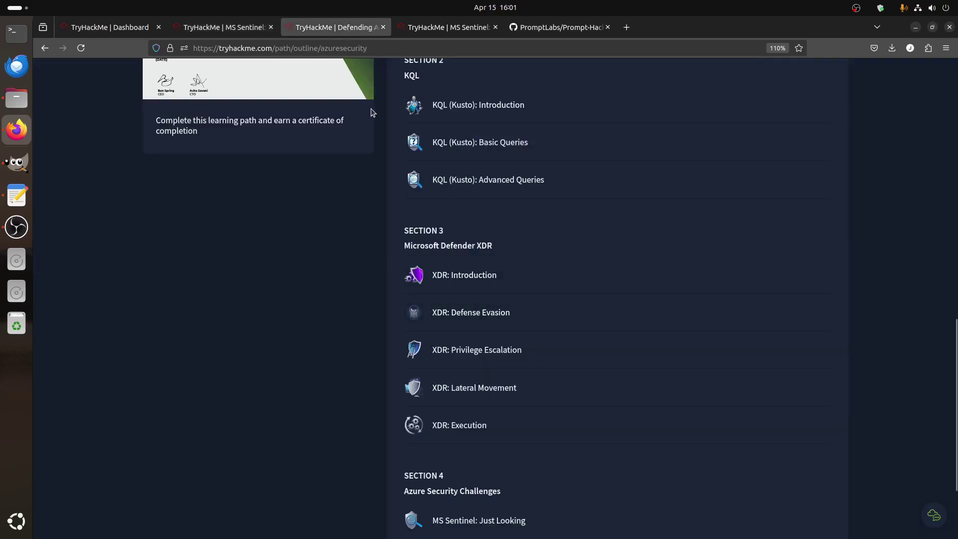
{"action": "scroll", "coordinate": [369, 204], "scroll_direction": "up", "scroll_amount": 3}
{"action": "scroll", "coordinate": [368, 207], "scroll_direction": "down", "scroll_amount": 3}
{"action": "scroll", "coordinate": [574, 425], "scroll_direction": "down", "scroll_amount": 3}
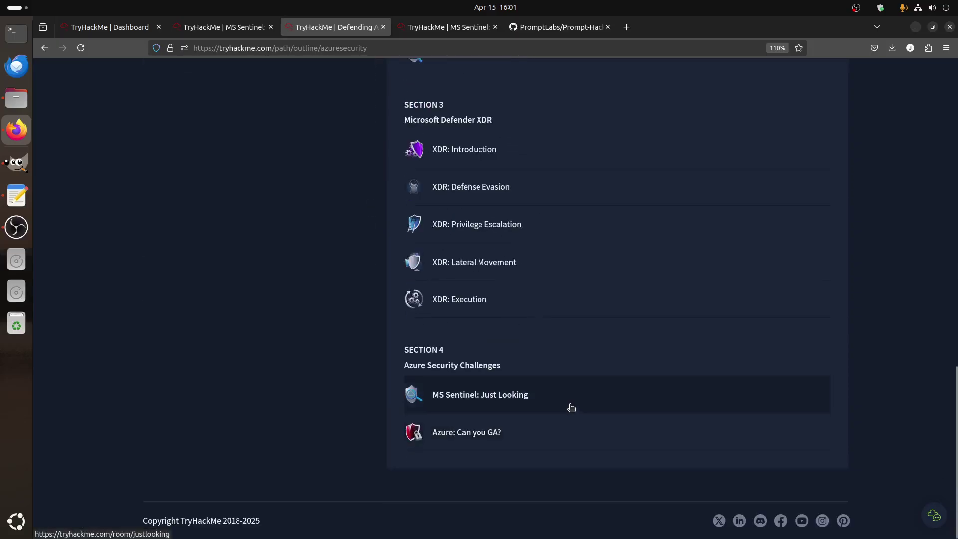
{"action": "scroll", "coordinate": [571, 407], "scroll_direction": "up", "scroll_amount": 10}
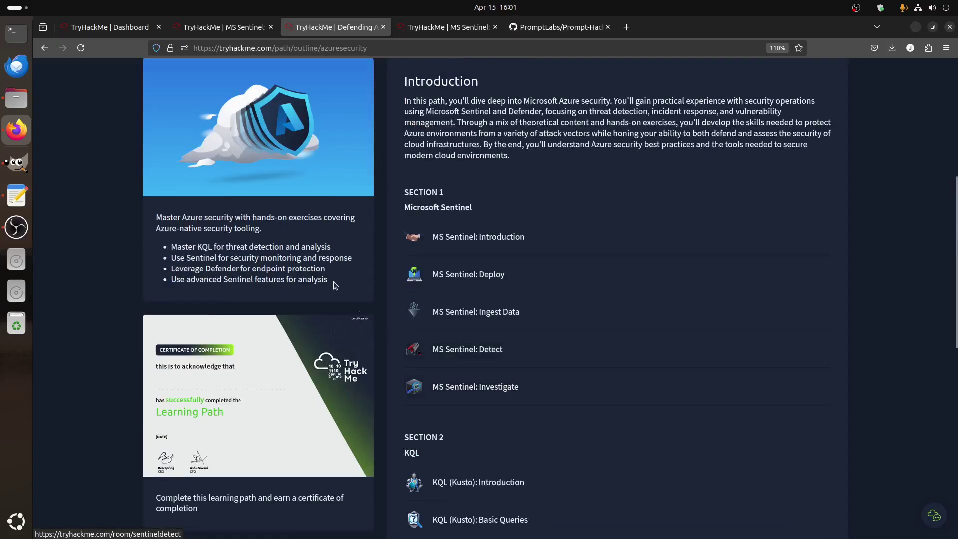
Skim the MS Sentinel: Just Looking room, including the scenario and lab instructions in Task 1
{"action": "key", "text": "ctrl+Tab"}
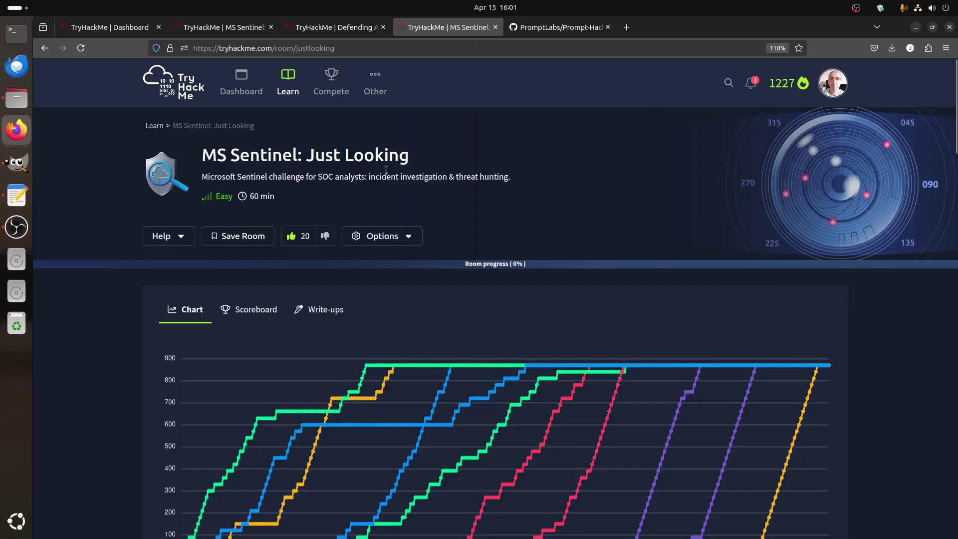
{"action": "scroll", "coordinate": [570, 305], "scroll_direction": "down", "scroll_amount": 1}
{"action": "scroll", "coordinate": [570, 306], "scroll_direction": "up", "scroll_amount": 1}
{"action": "scroll", "coordinate": [570, 306], "scroll_direction": "down", "scroll_amount": 9}
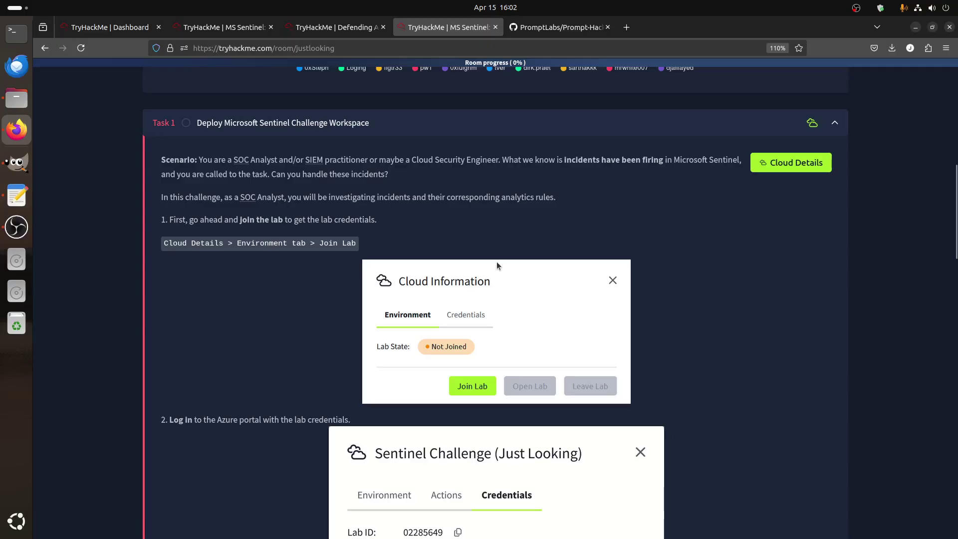
{"action": "scroll", "coordinate": [496, 264], "scroll_direction": "up", "scroll_amount": 10}
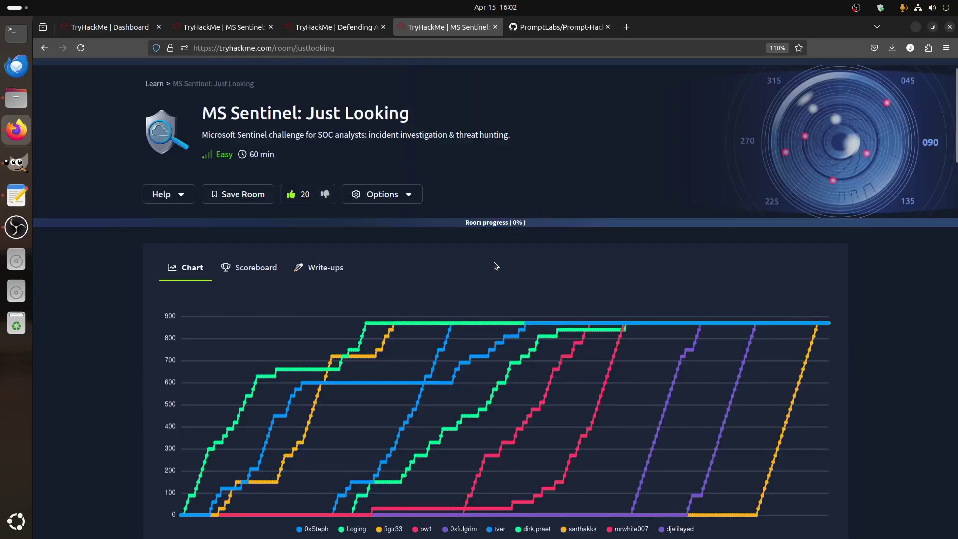
Open the path's MS Sentinel: Deploy room in a new tab, check the cloud licence pricing and close that tab
{"action": "left_click", "coordinate": [224, 27]}
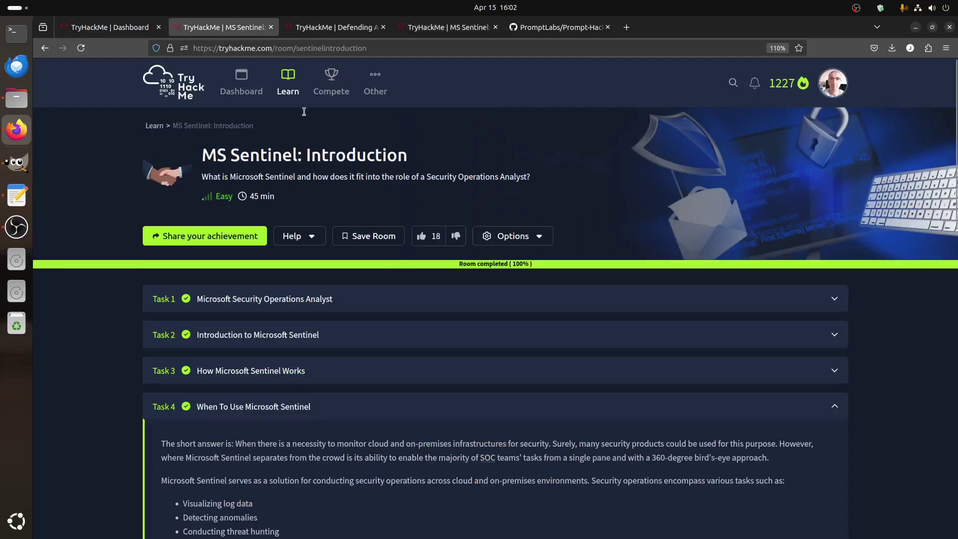
{"action": "left_click", "coordinate": [333, 27]}
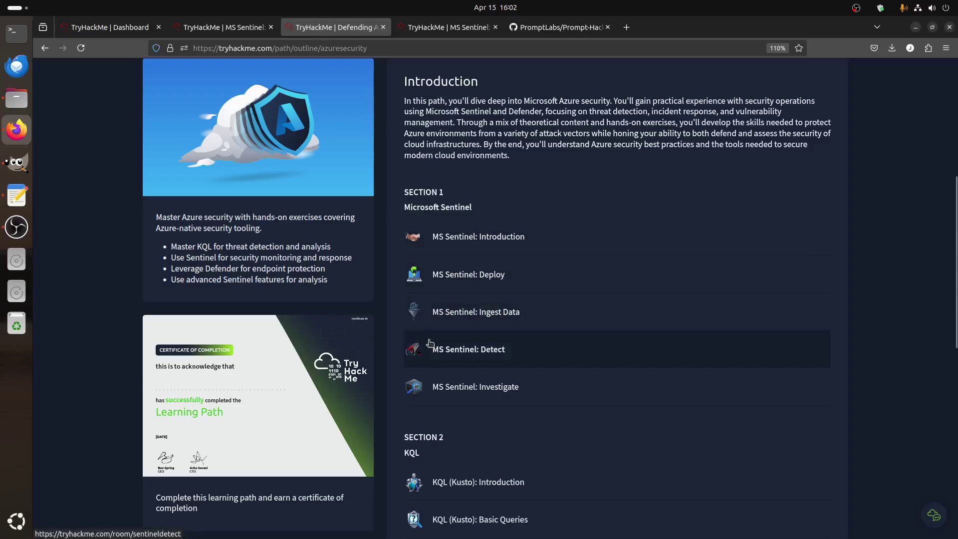
{"action": "right_click", "coordinate": [451, 278]}
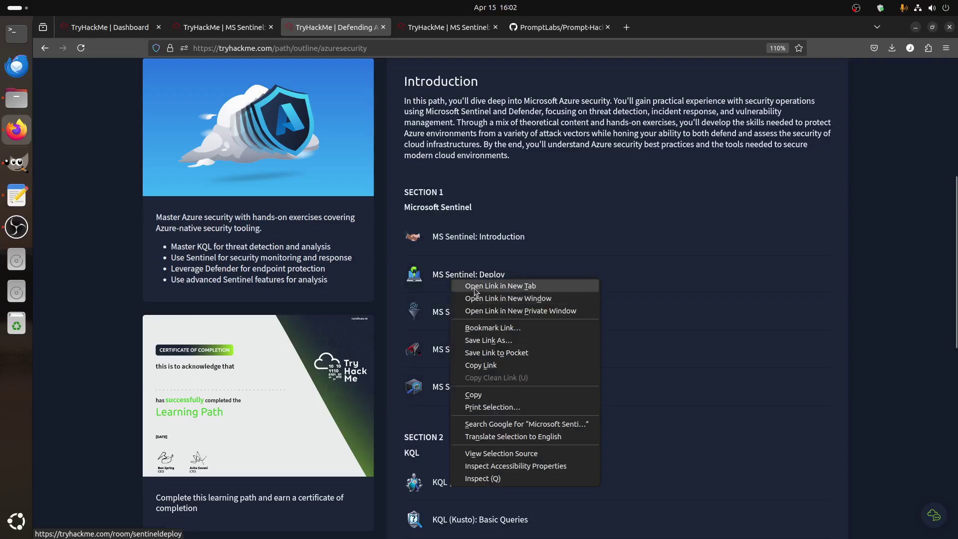
{"action": "left_click", "coordinate": [475, 286]}
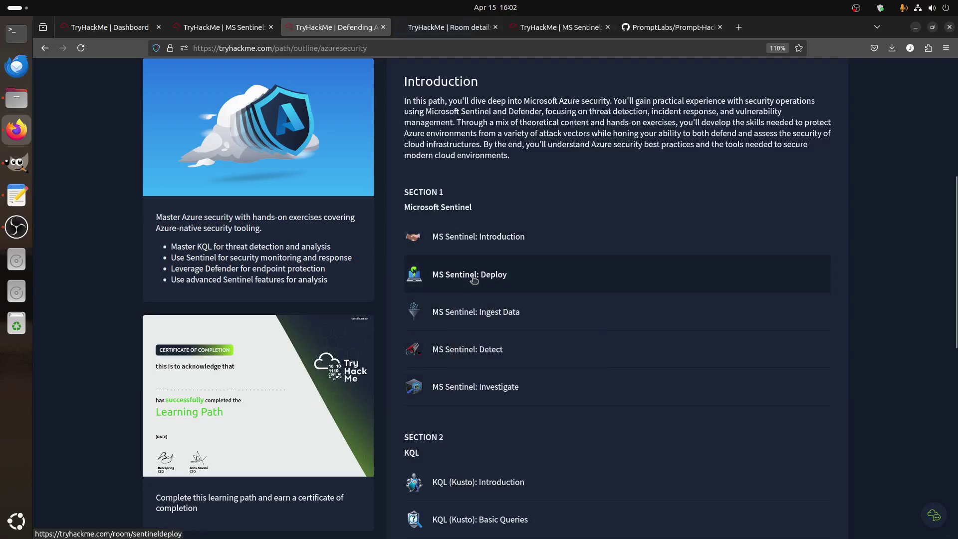
{"action": "left_click", "coordinate": [421, 31]}
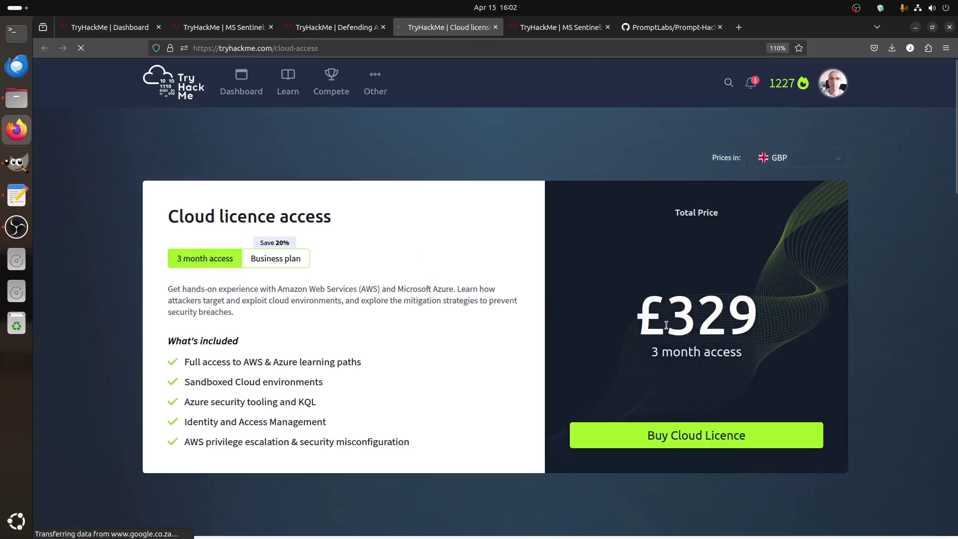
{"action": "scroll", "coordinate": [425, 289], "scroll_direction": "down", "scroll_amount": 10}
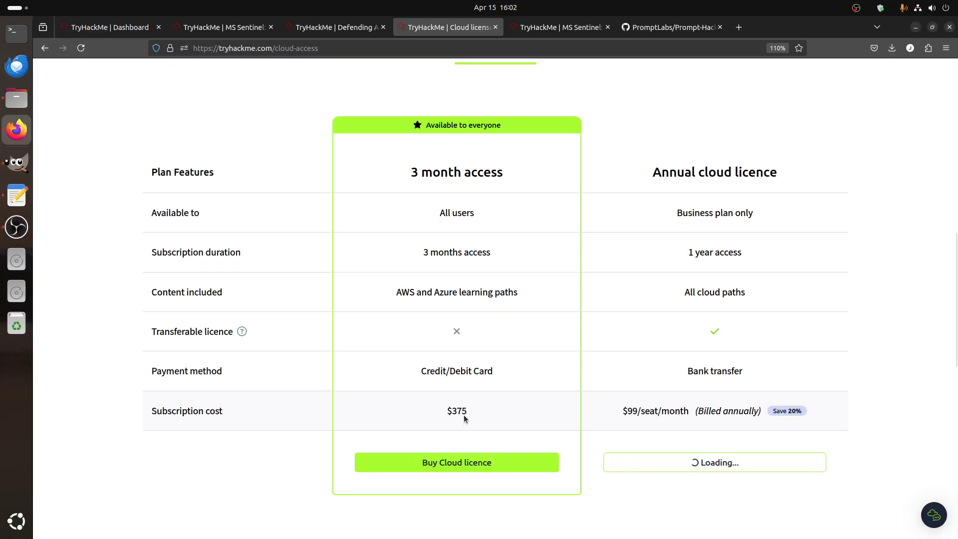
{"action": "left_click", "coordinate": [496, 27]}
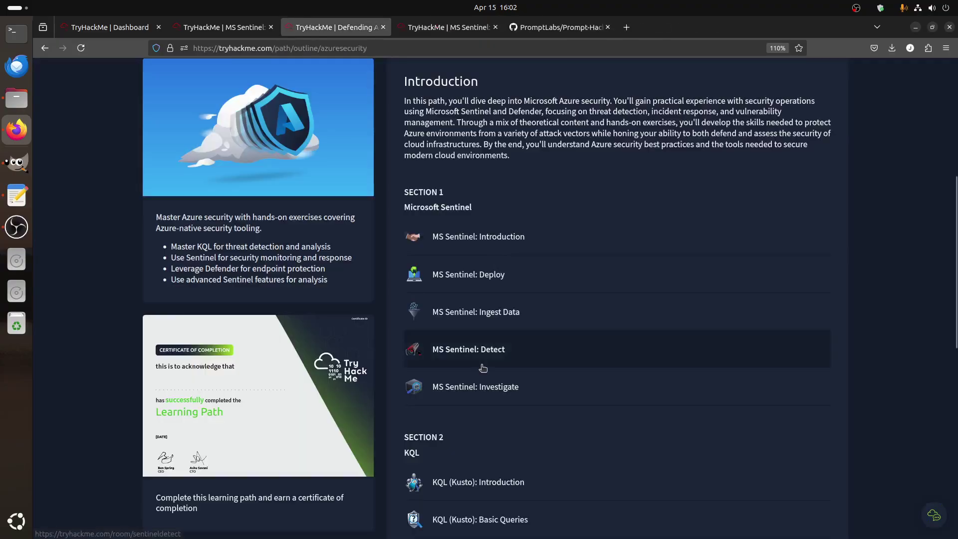
In the MS Sentinel: Just Looking room, join the Task 1 cloud lab and open its Azure portal
{"action": "left_click", "coordinate": [448, 27]}
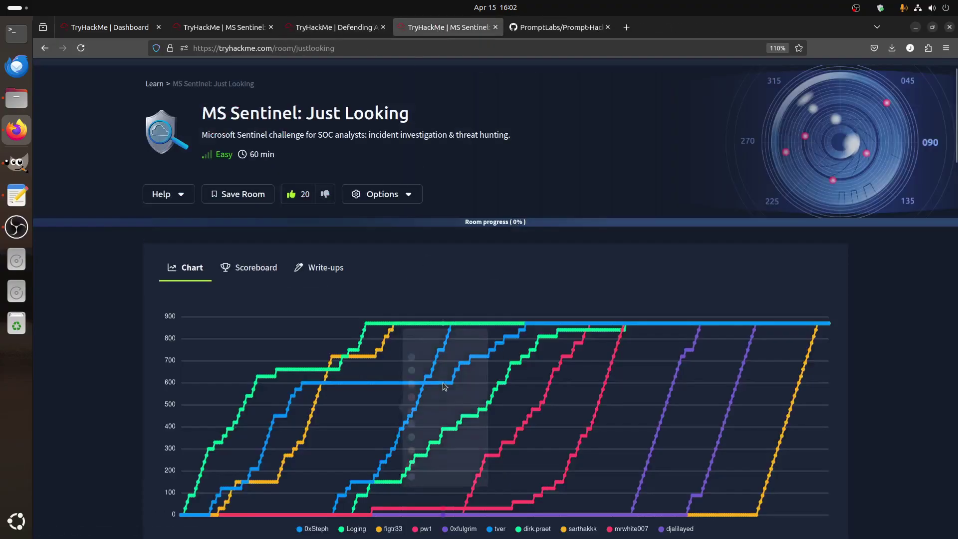
{"action": "scroll", "coordinate": [403, 347], "scroll_direction": "down", "scroll_amount": 4}
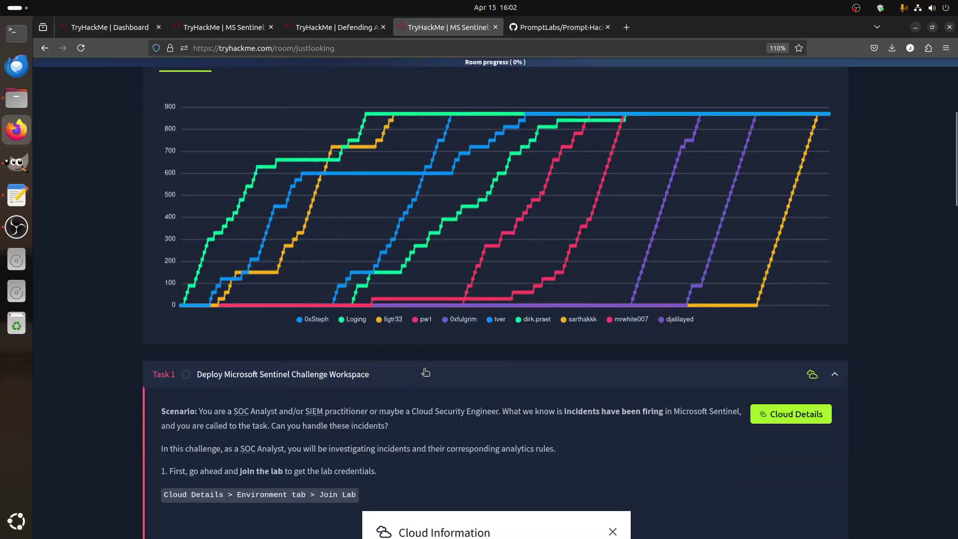
{"action": "scroll", "coordinate": [425, 373], "scroll_direction": "down", "scroll_amount": 3}
{"action": "scroll", "coordinate": [430, 366], "scroll_direction": "down", "scroll_amount": 5}
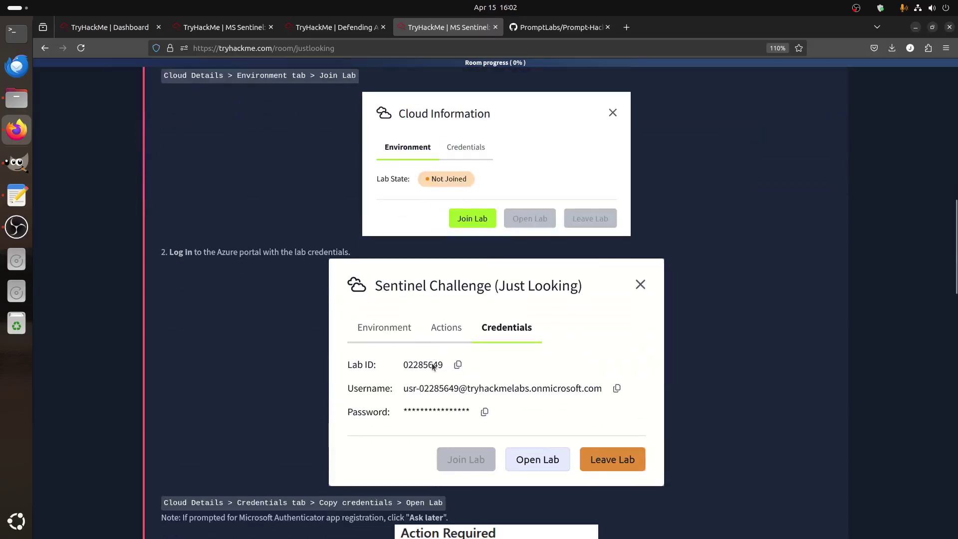
{"action": "scroll", "coordinate": [433, 366], "scroll_direction": "up", "scroll_amount": 5}
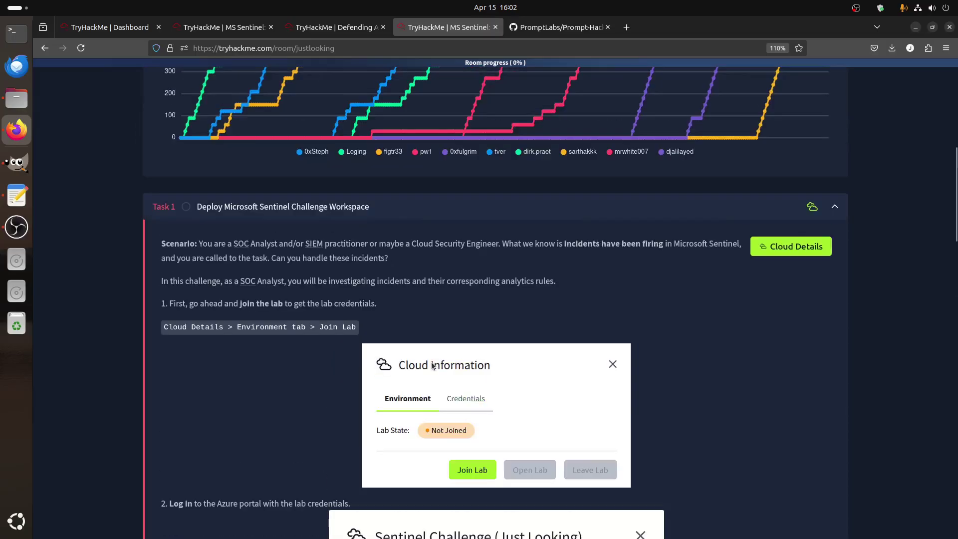
{"action": "left_click", "coordinate": [782, 248]}
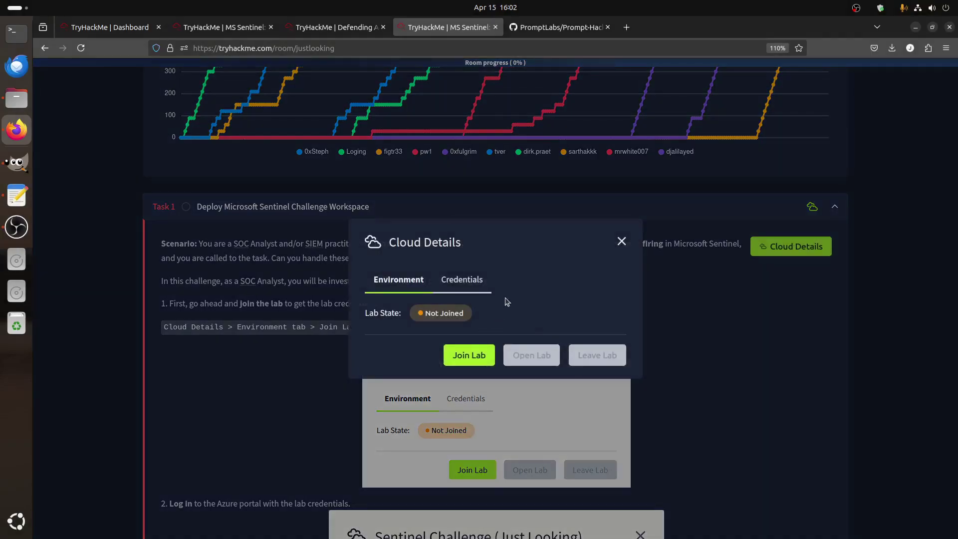
{"action": "left_click", "coordinate": [473, 355]}
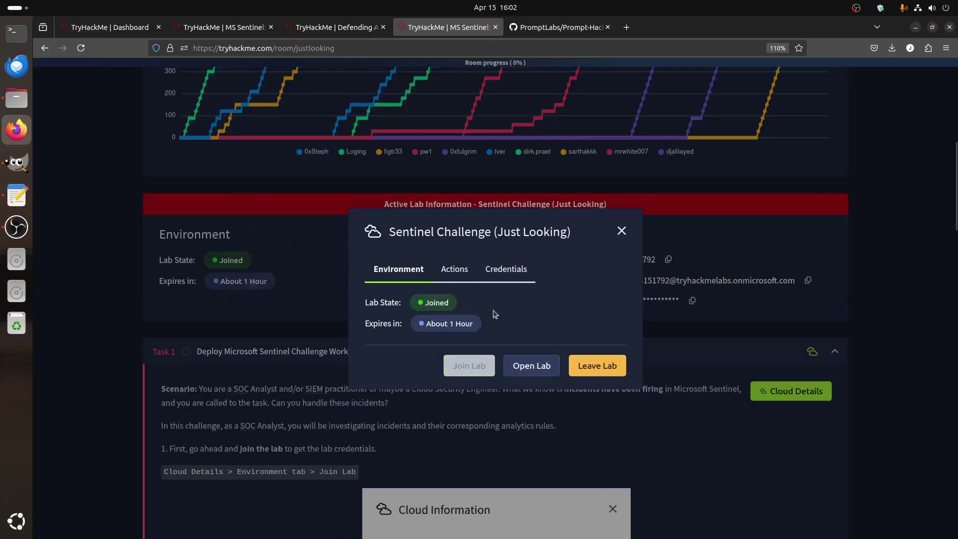
{"action": "left_click", "coordinate": [531, 369]}
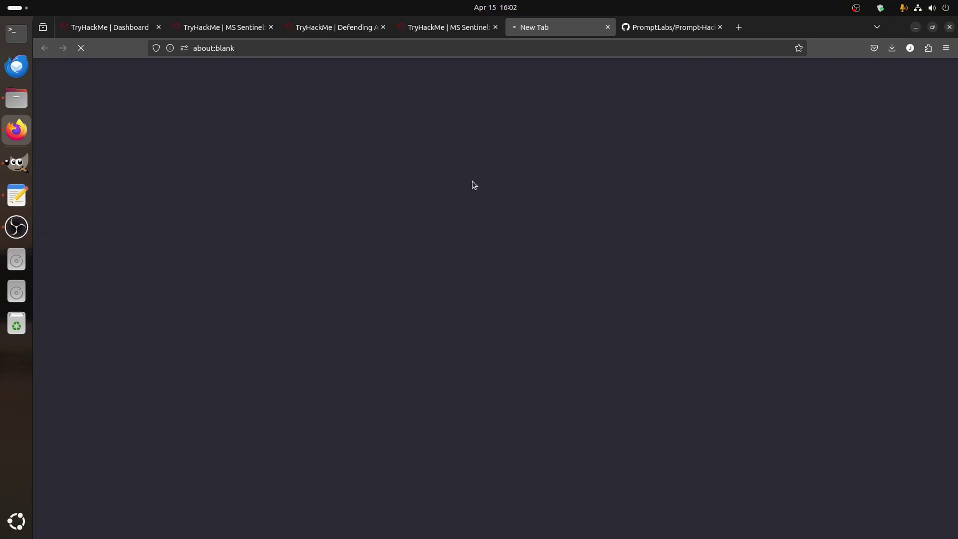
Copy the lab username from the lab credentials and submit it on the Microsoft Azure sign-in page
{"action": "left_click", "coordinate": [439, 33]}
{"action": "left_click", "coordinate": [506, 272]}
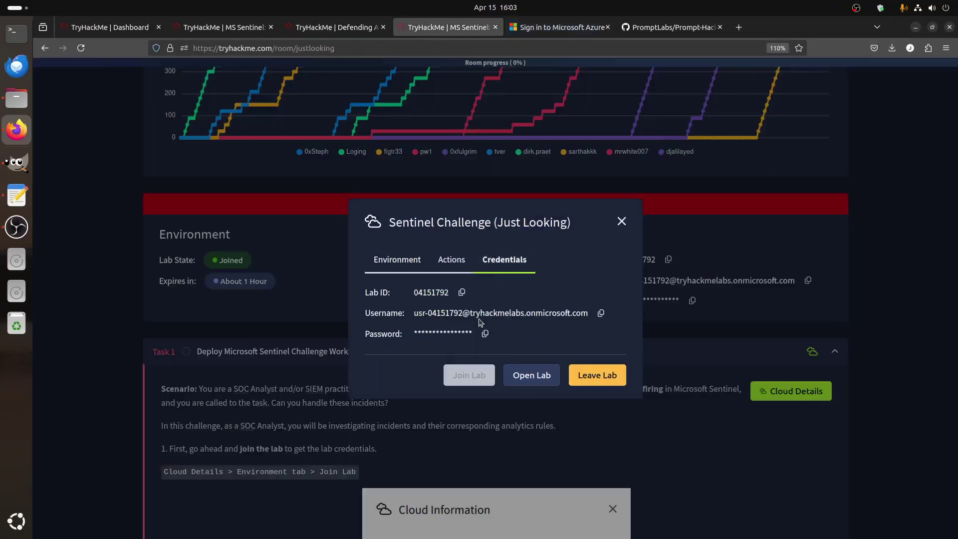
{"action": "left_click", "coordinate": [602, 314]}
{"action": "left_click", "coordinate": [535, 29]}
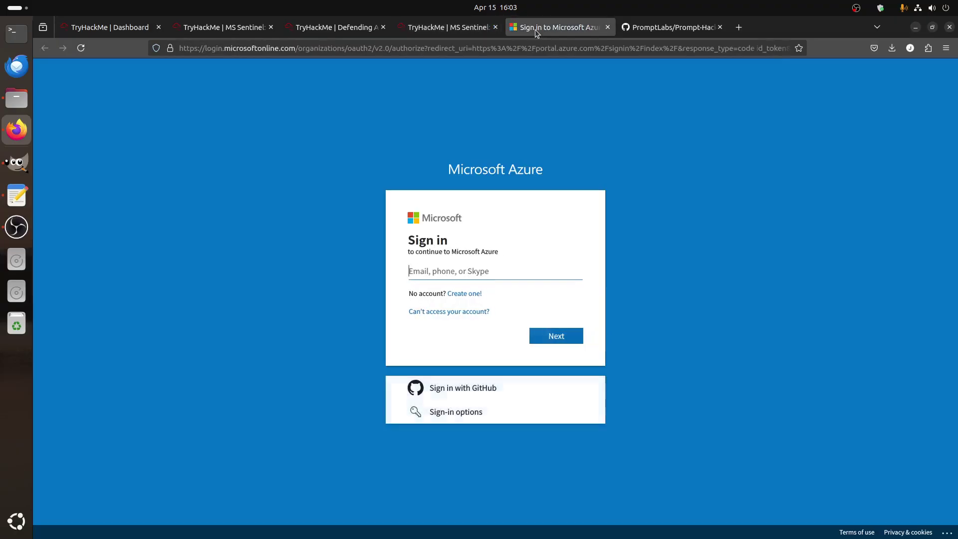
{"action": "left_click", "coordinate": [463, 274]}
{"action": "right_click", "coordinate": [463, 274]}
{"action": "left_click", "coordinate": [507, 351]}
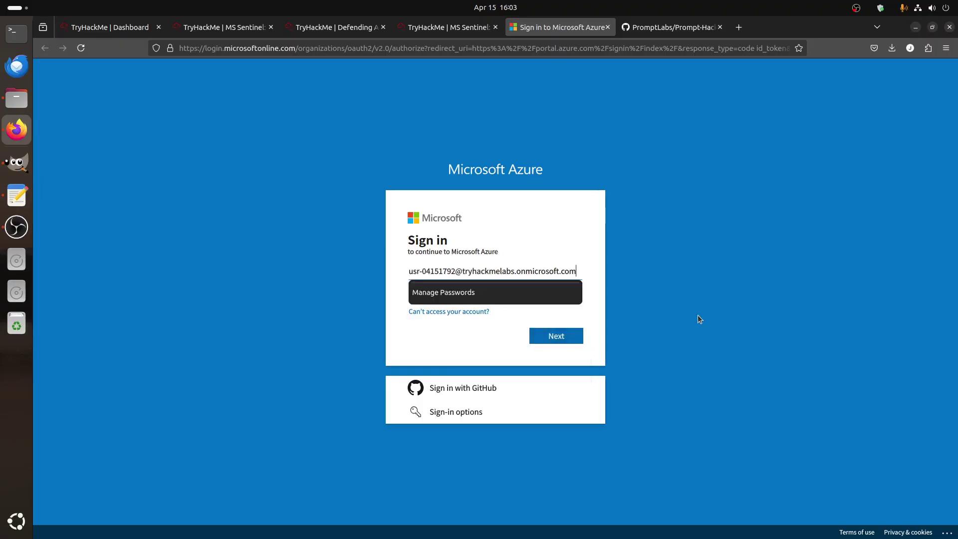
{"action": "left_click", "coordinate": [565, 335]}
Copy the lab password, sign in to Microsoft Azure with it and return to the challenge room
{"action": "left_click", "coordinate": [445, 27]}
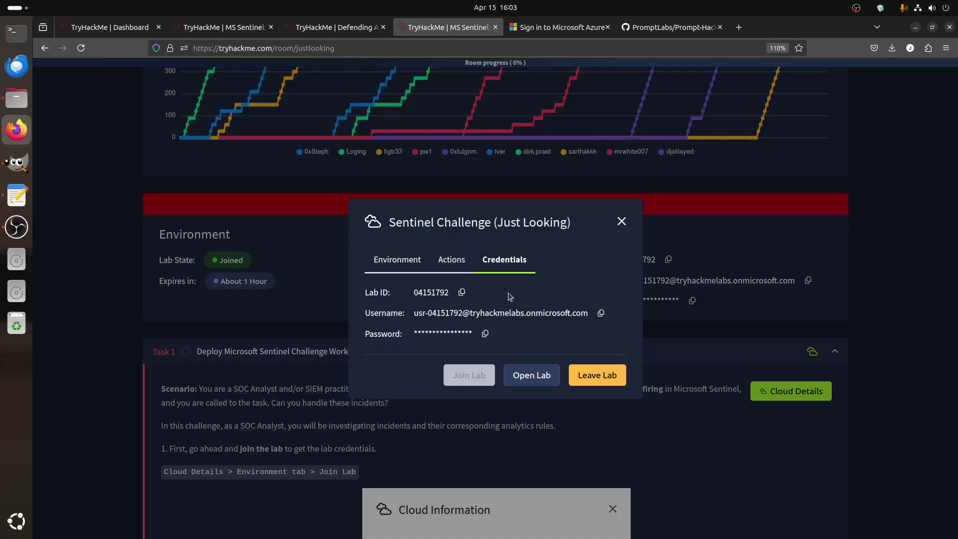
{"action": "left_click", "coordinate": [485, 334]}
{"action": "left_click", "coordinate": [546, 28]}
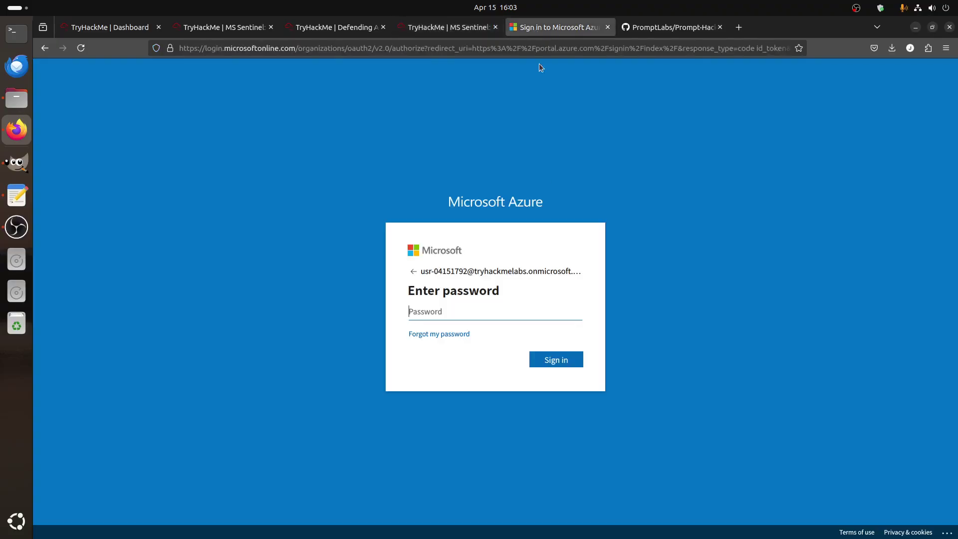
{"action": "right_click", "coordinate": [488, 317]}
{"action": "left_click", "coordinate": [528, 409]}
{"action": "left_click", "coordinate": [549, 371]}
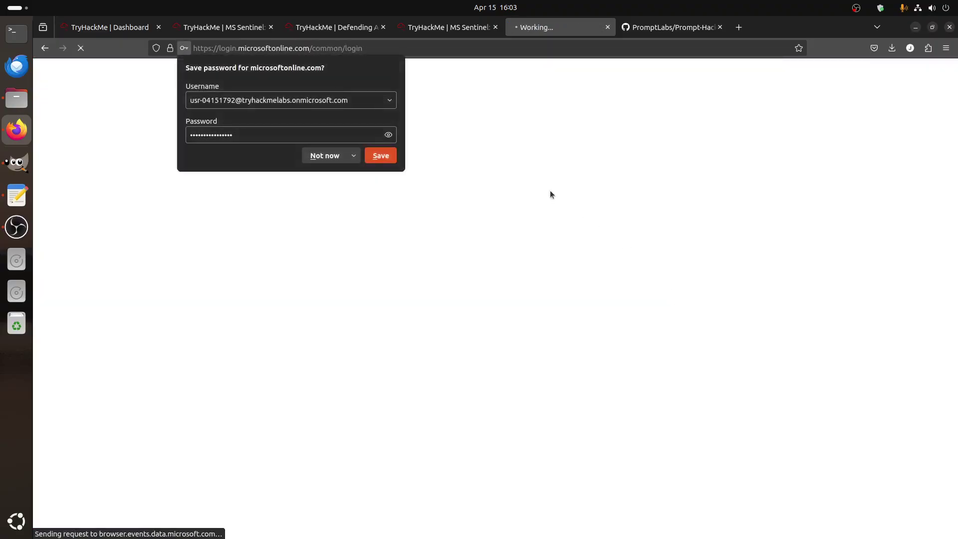
{"action": "left_click", "coordinate": [448, 27]}
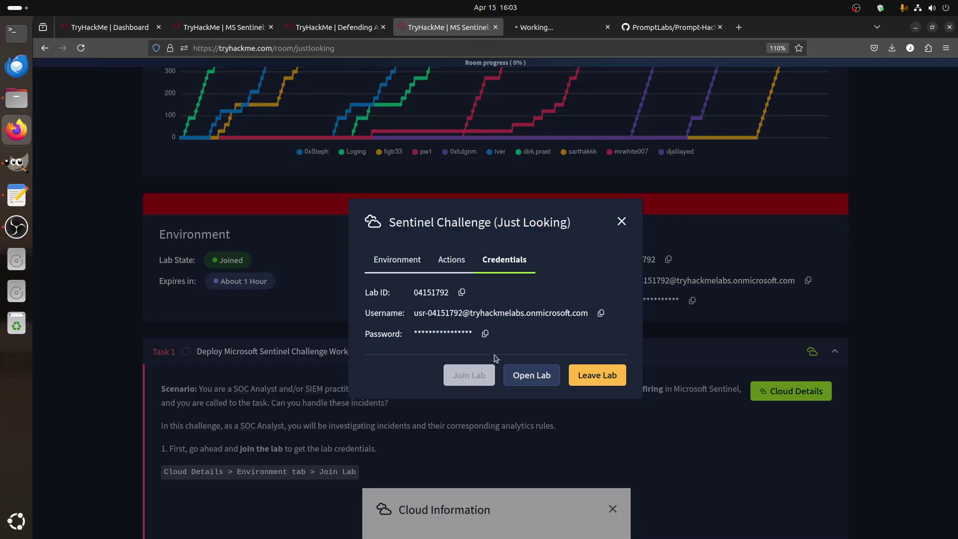
Close the lab details and read through the Task 1 instructions to its completion question
{"action": "left_click", "coordinate": [622, 222]}
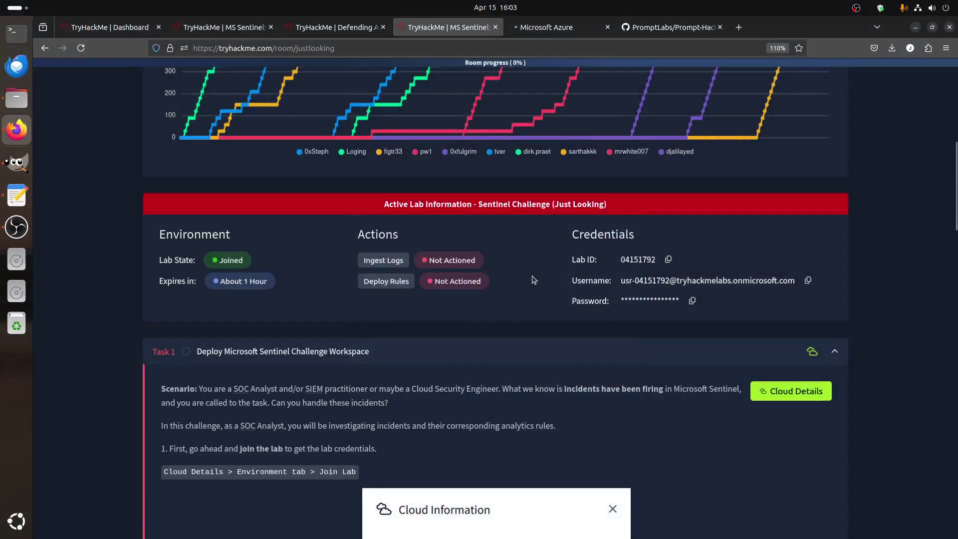
{"action": "scroll", "coordinate": [534, 283], "scroll_direction": "down", "scroll_amount": 3}
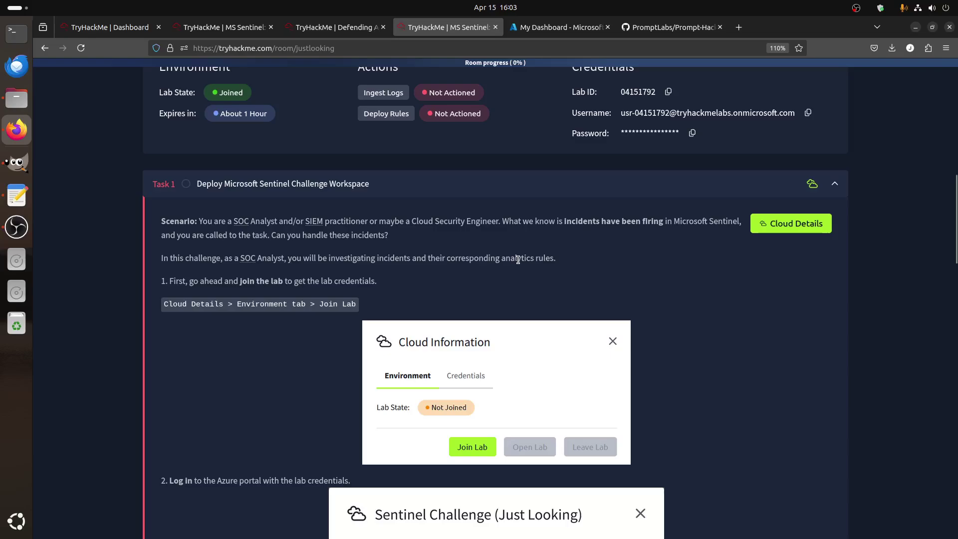
{"action": "scroll", "coordinate": [552, 319], "scroll_direction": "down", "scroll_amount": 5}
{"action": "scroll", "coordinate": [506, 369], "scroll_direction": "down", "scroll_amount": 13}
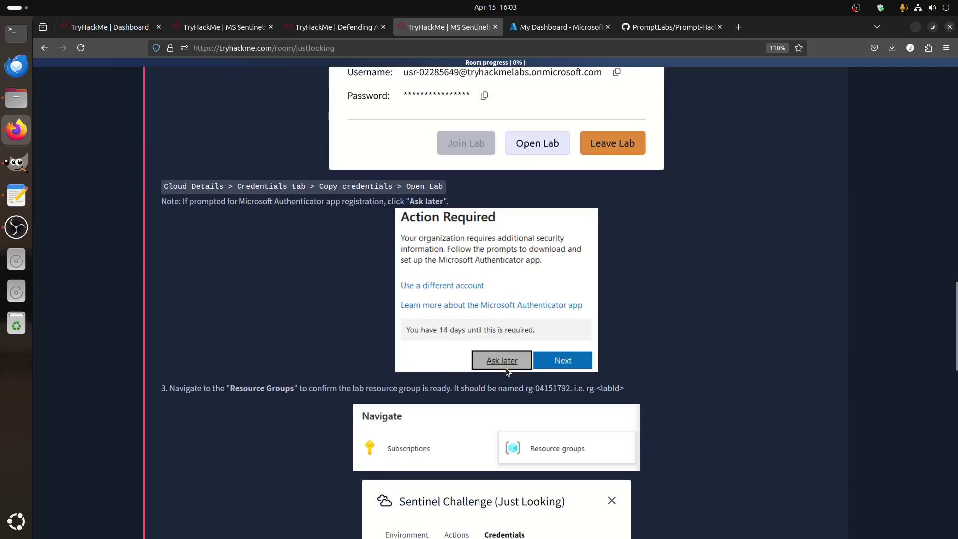
{"action": "scroll", "coordinate": [504, 368], "scroll_direction": "down", "scroll_amount": 5}
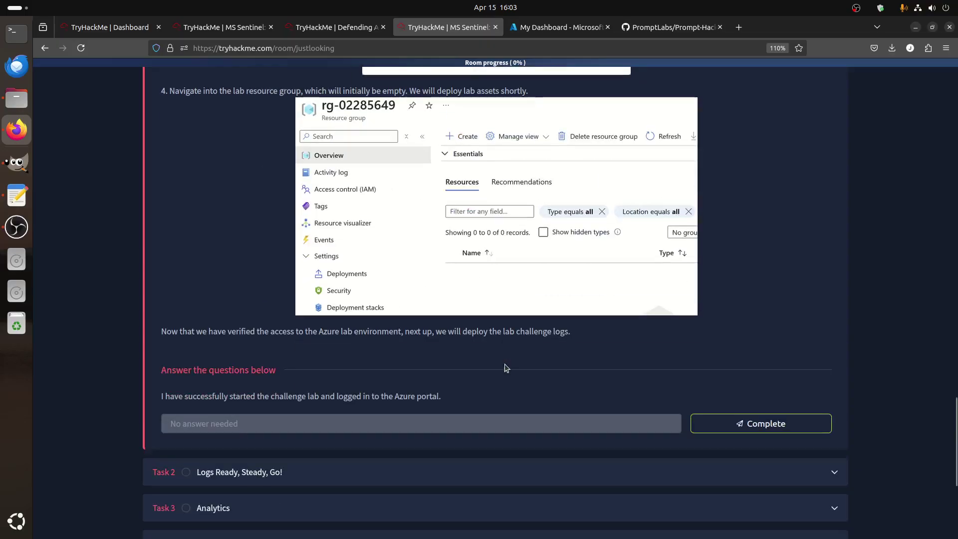
Switch to the Azure portal and dismiss the welcome tour and the tip about planned Azure use
{"action": "left_click", "coordinate": [526, 33]}
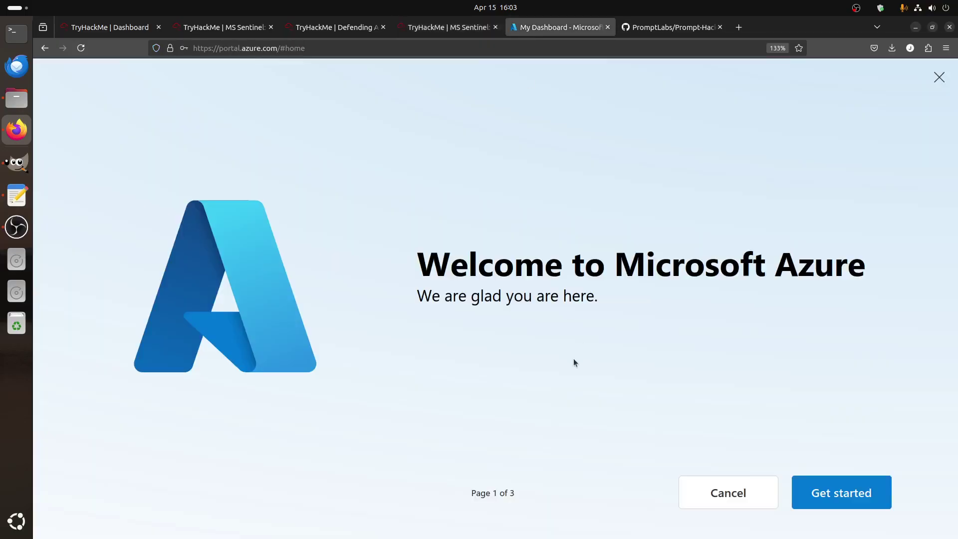
{"action": "left_click", "coordinate": [731, 494]}
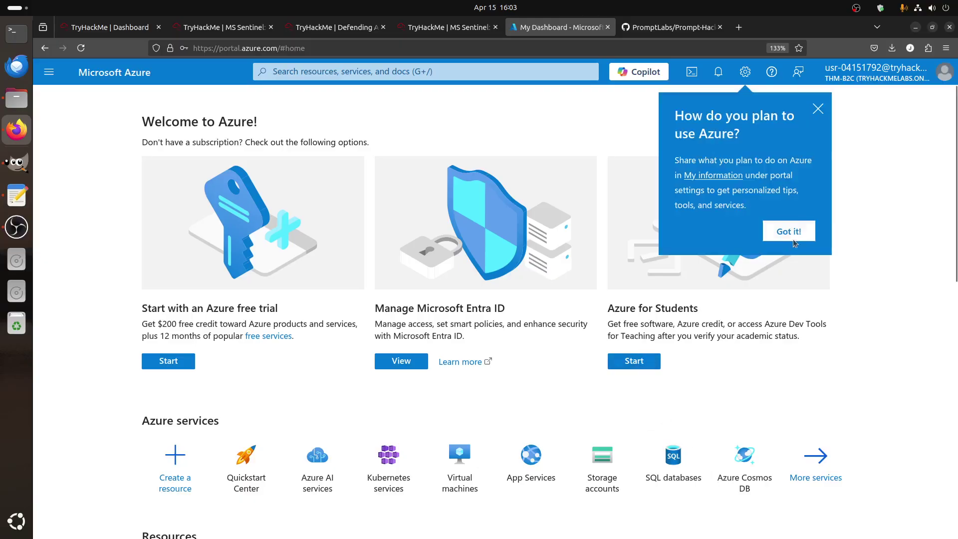
{"action": "left_click", "coordinate": [817, 108]}
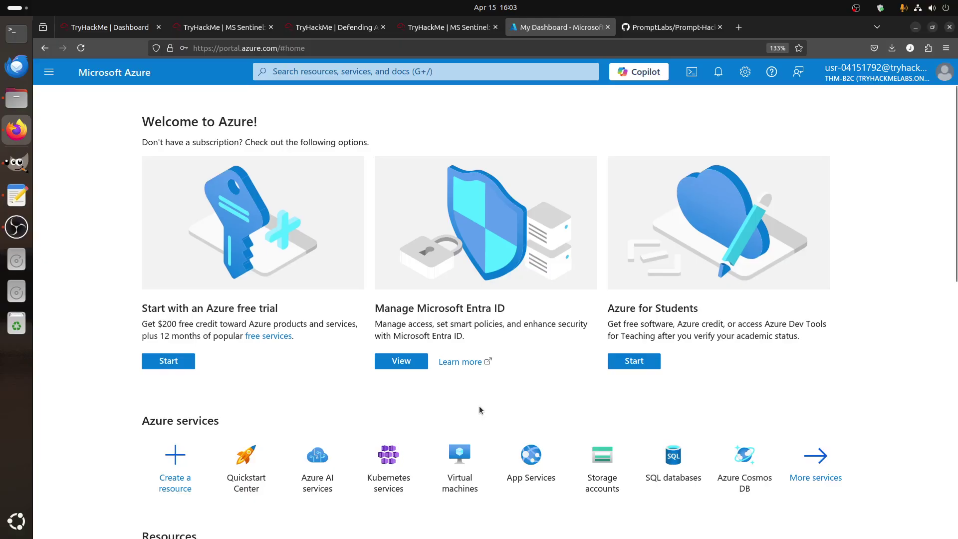
Try to list the resource groups in the Azure portal, rechecking the Task 1 instructions and reloading the page
{"action": "scroll", "coordinate": [484, 407], "scroll_direction": "down", "scroll_amount": 5}
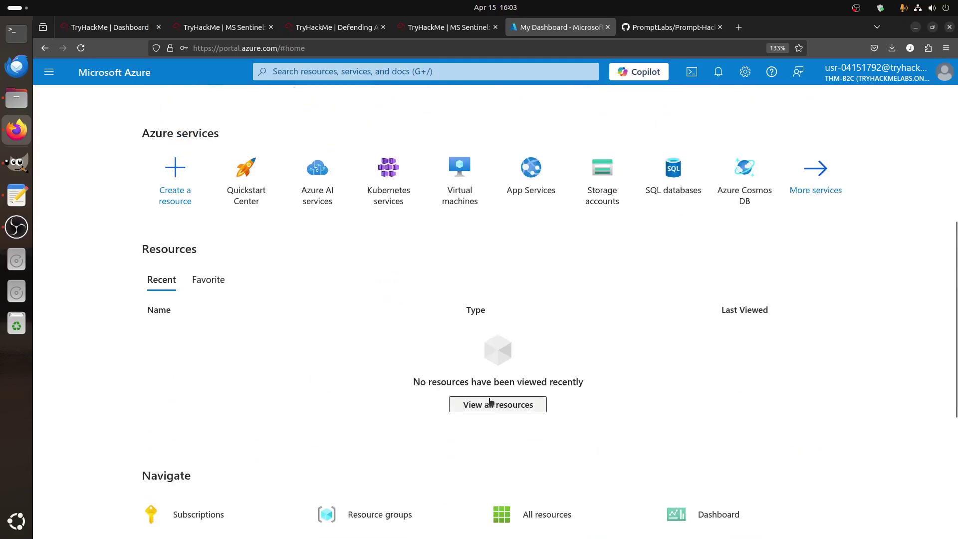
{"action": "scroll", "coordinate": [490, 401], "scroll_direction": "up", "scroll_amount": 4}
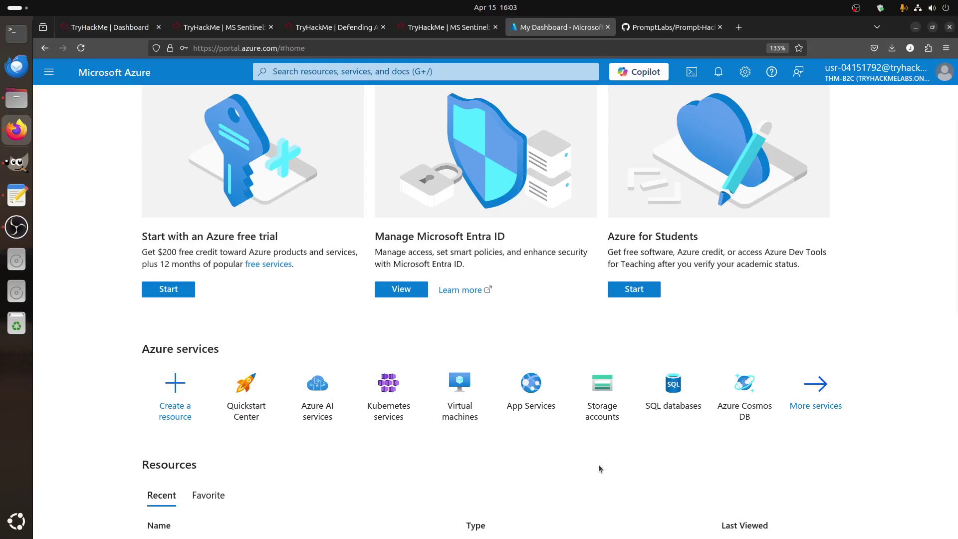
{"action": "scroll", "coordinate": [599, 468], "scroll_direction": "down", "scroll_amount": 5}
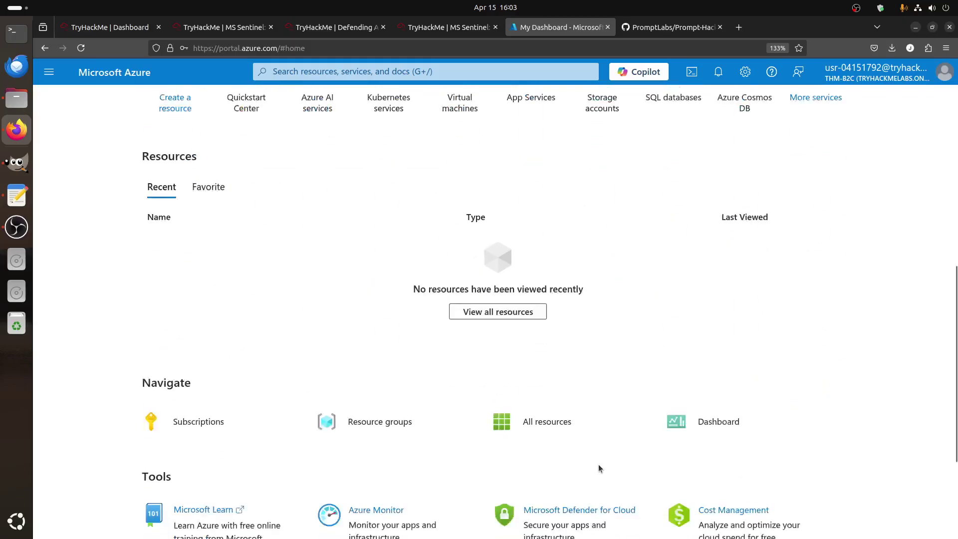
{"action": "left_click", "coordinate": [357, 368]}
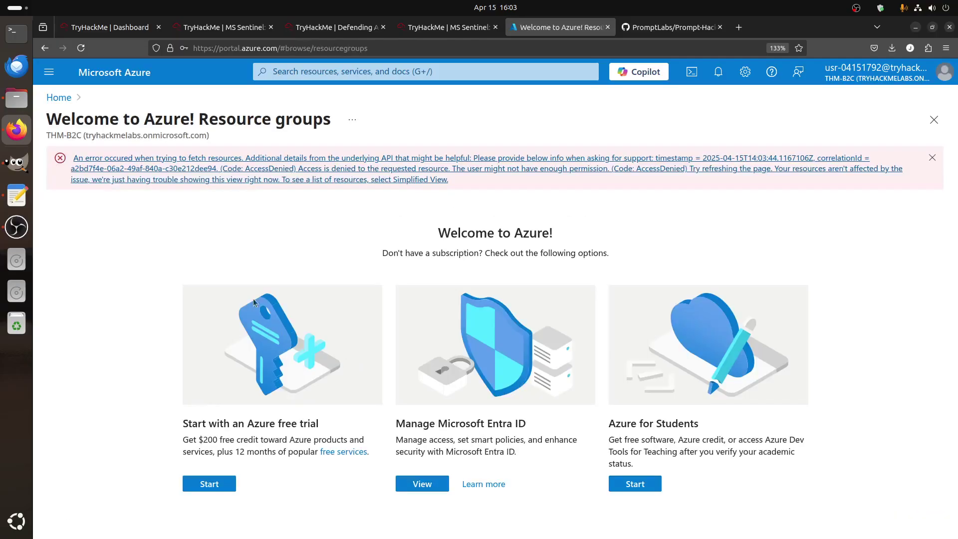
{"action": "left_click", "coordinate": [449, 29]}
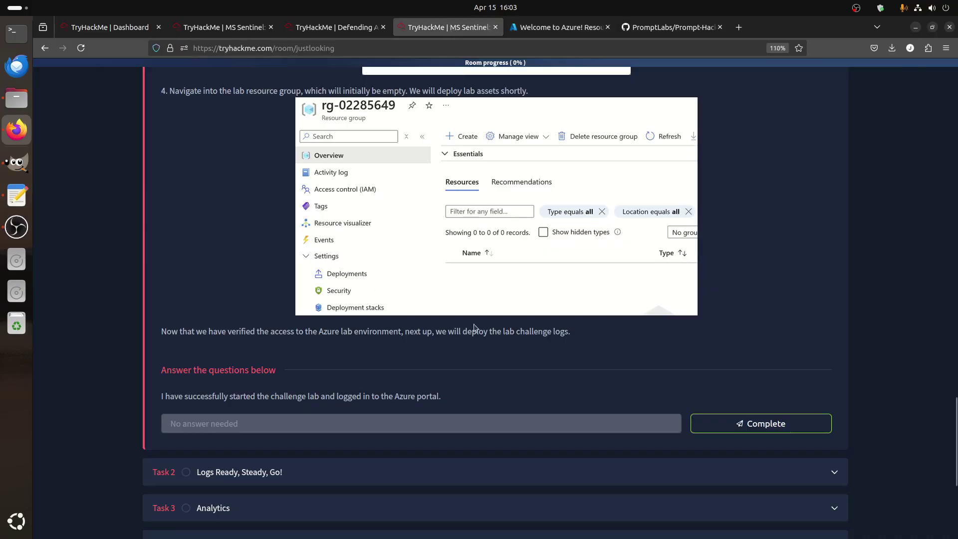
{"action": "left_click", "coordinate": [559, 27]}
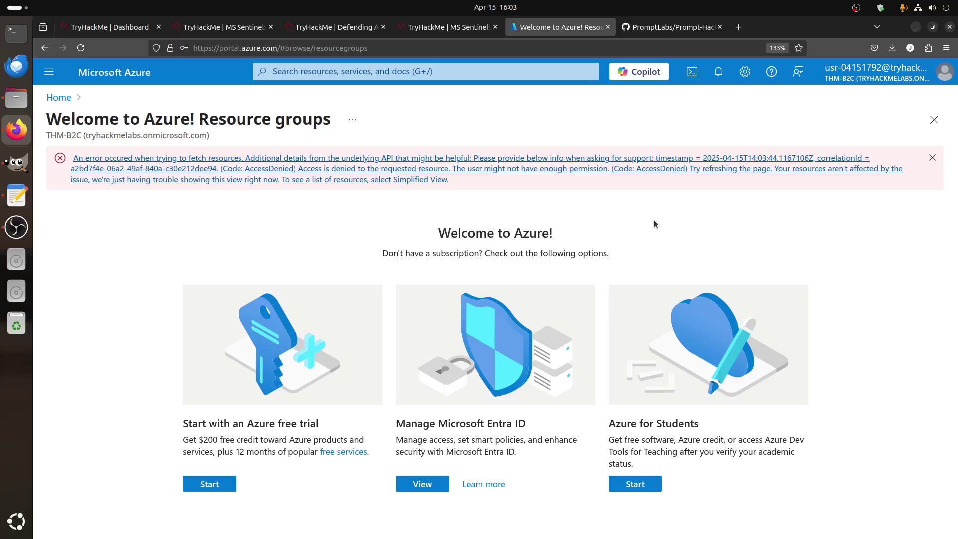
{"action": "left_click", "coordinate": [81, 48]}
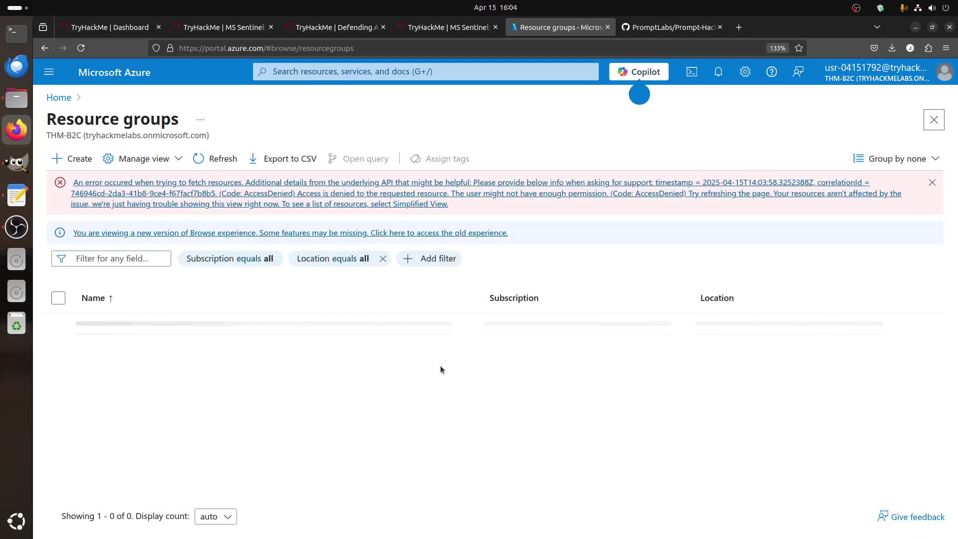
{"action": "left_click", "coordinate": [75, 72]}
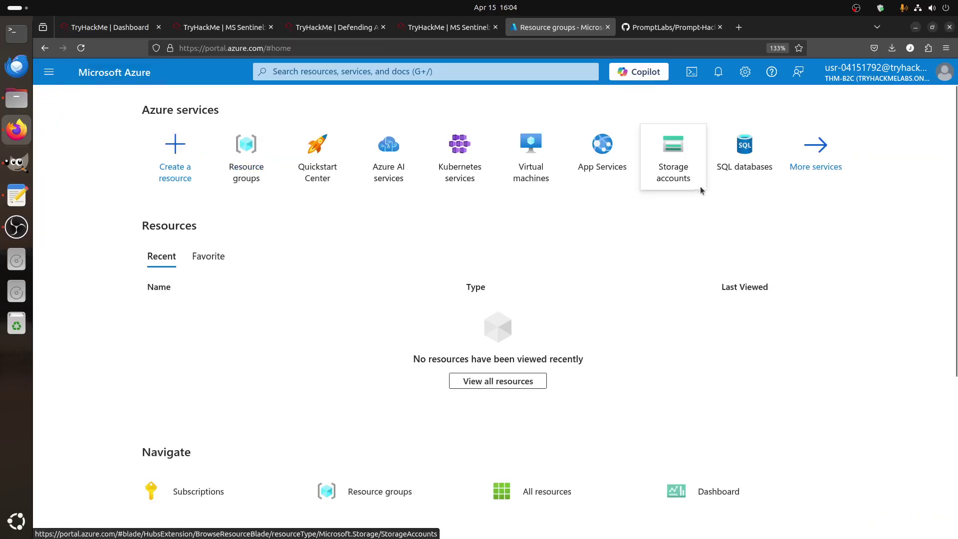
{"action": "left_click", "coordinate": [816, 155]}
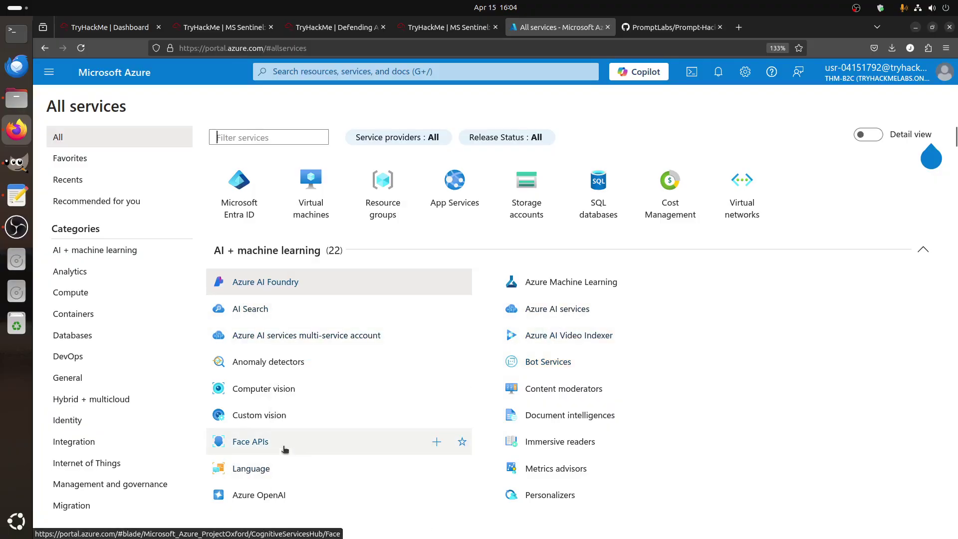
{"action": "mouse_move", "coordinate": [265, 450]}
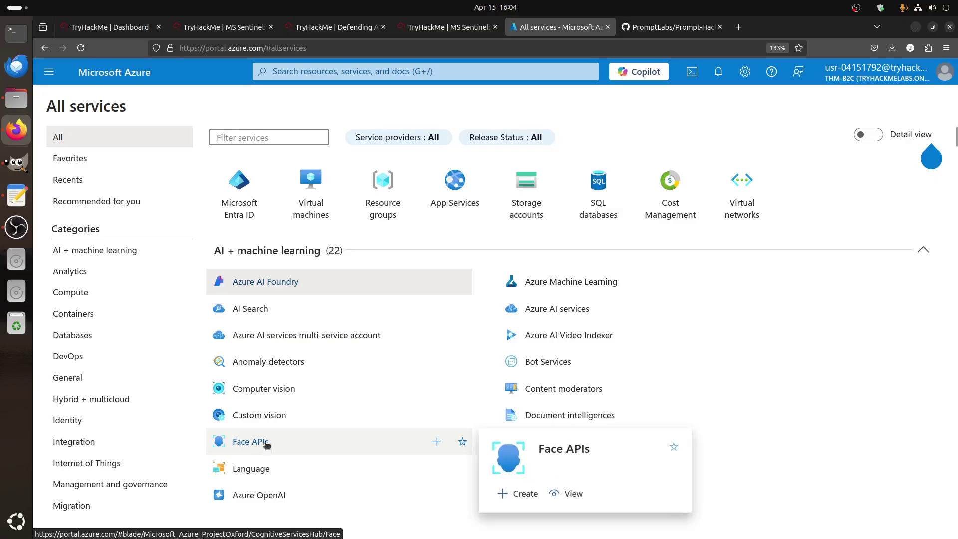
{"action": "left_click", "coordinate": [265, 420]}
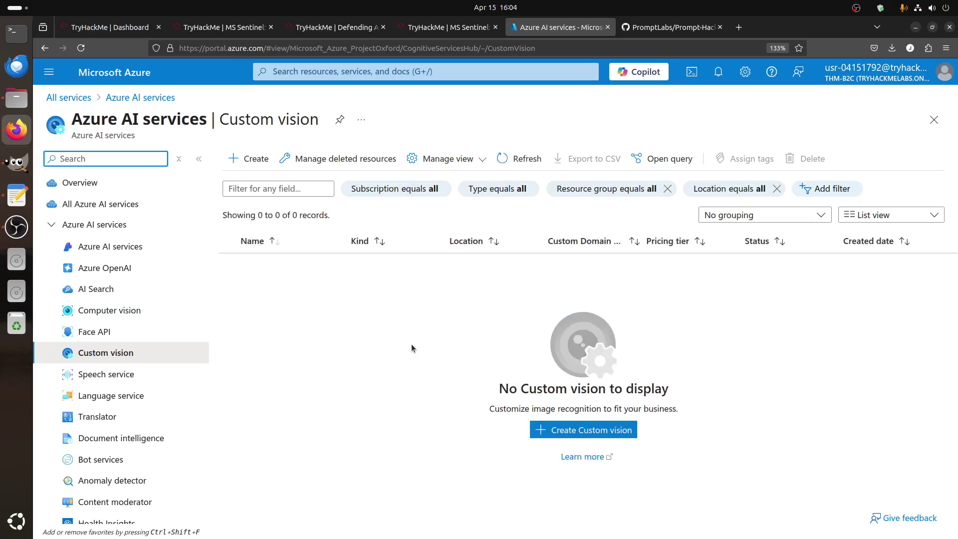
Return to the Azure portal home, list the resource groups and open the lab's resource group overview
{"action": "left_click", "coordinate": [49, 72]}
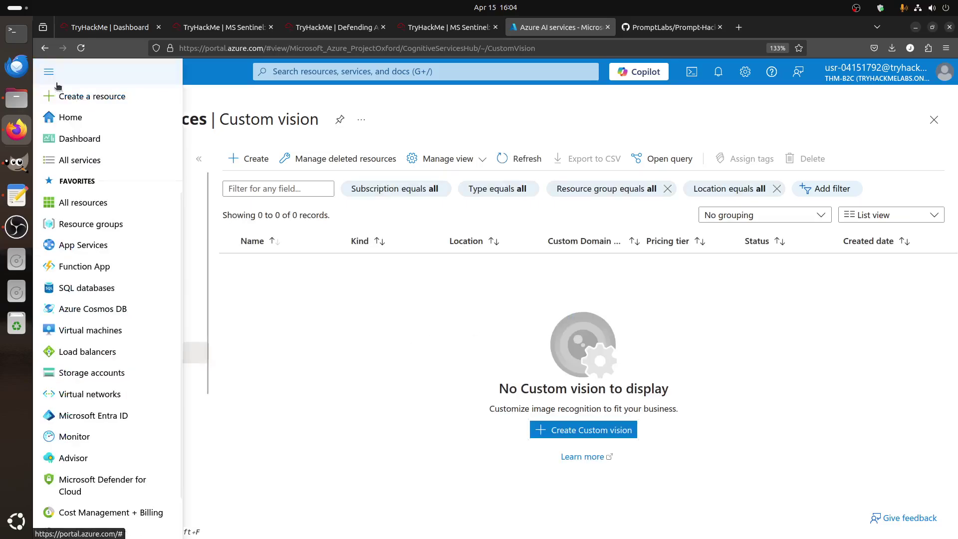
{"action": "left_click", "coordinate": [75, 120]}
{"action": "scroll", "coordinate": [408, 397], "scroll_direction": "down", "scroll_amount": 5}
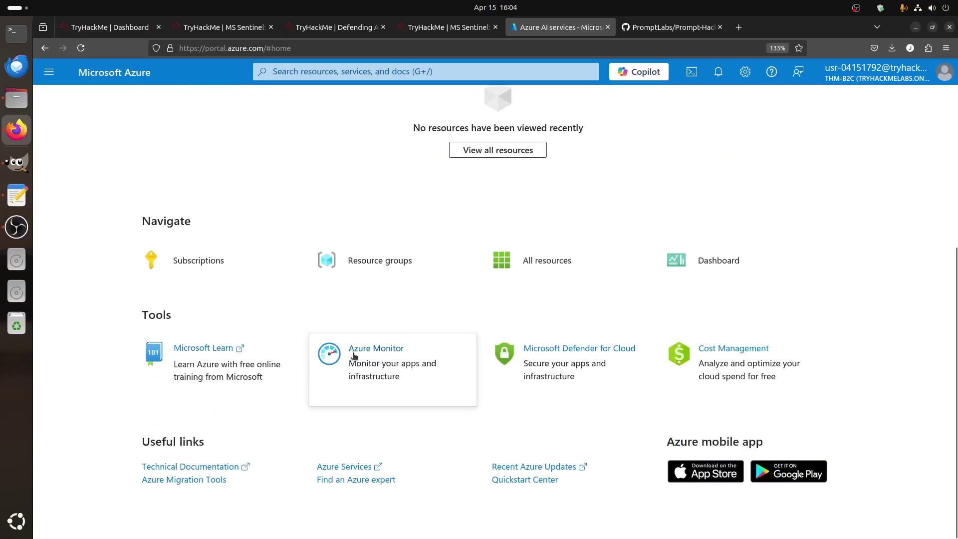
{"action": "left_click", "coordinate": [382, 261]}
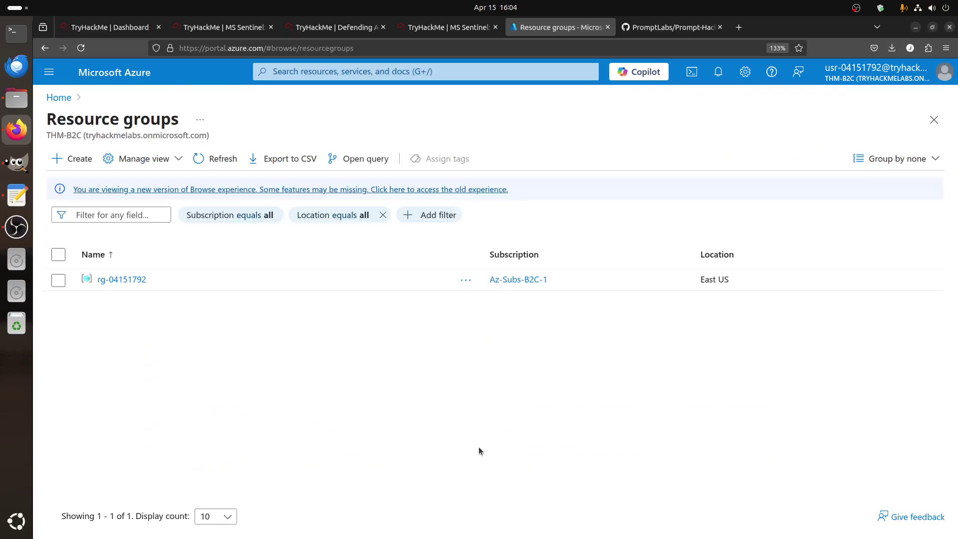
{"action": "left_click", "coordinate": [122, 280]}
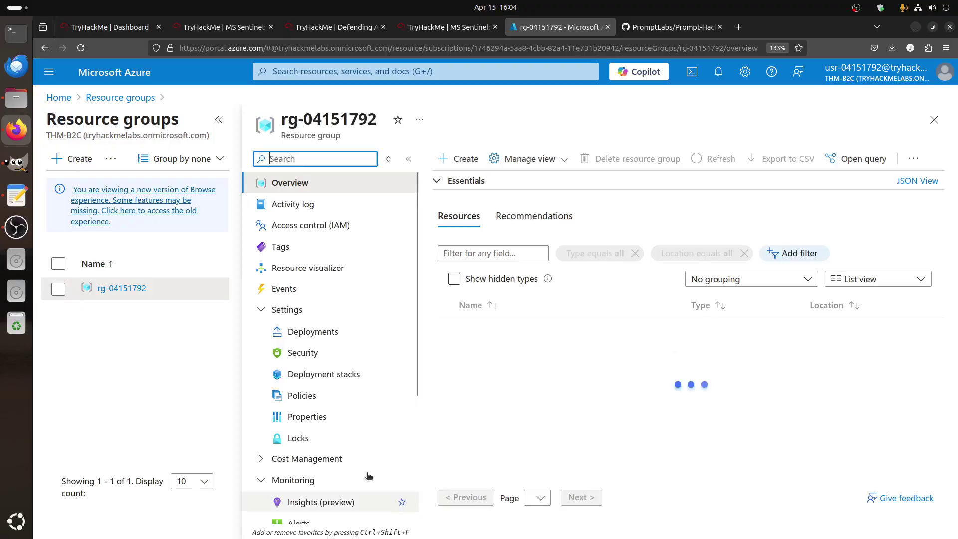
{"action": "left_click", "coordinate": [513, 367]}
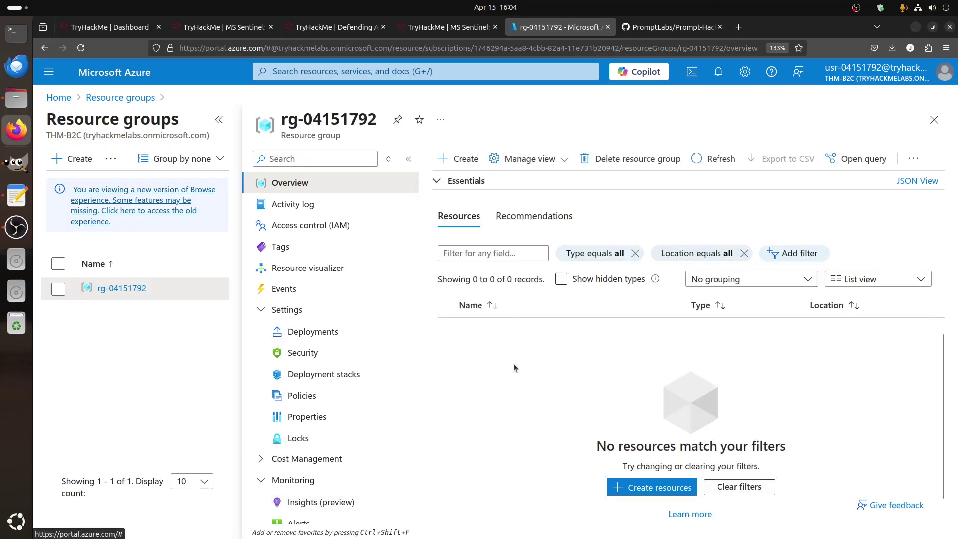
{"action": "scroll", "coordinate": [457, 402], "scroll_direction": "down", "scroll_amount": 1}
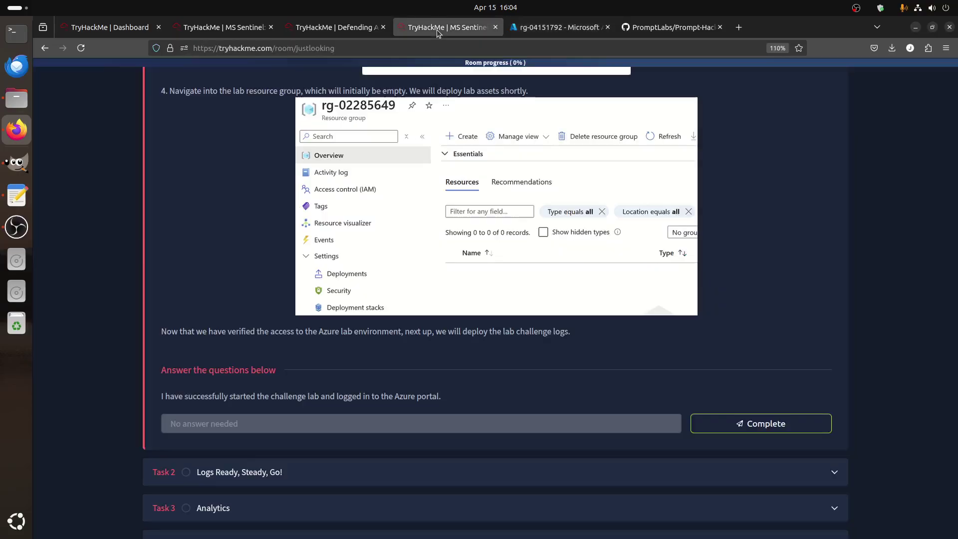
Mark Task 1 complete in the challenge room and run the Ingest Logs action for the cloud lab
{"action": "left_click", "coordinate": [435, 28]}
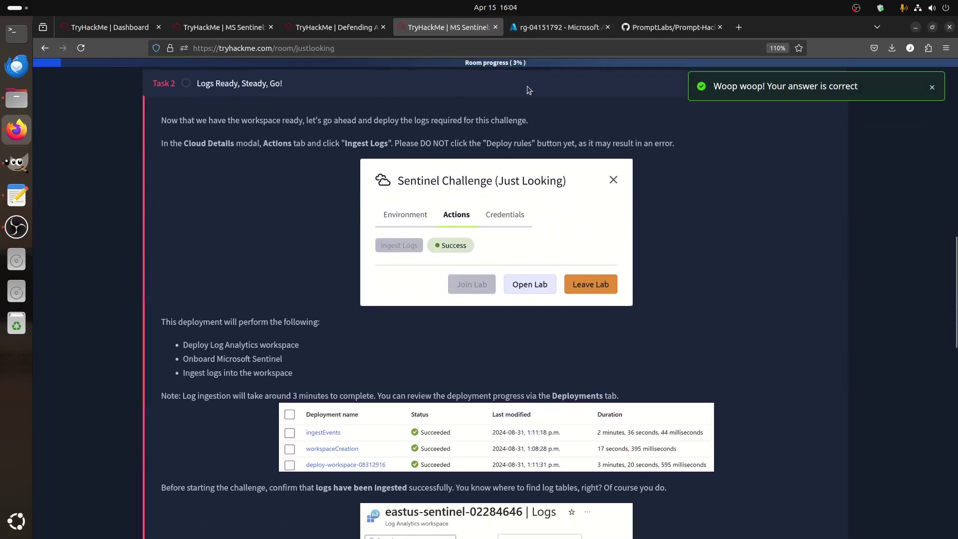
{"action": "scroll", "coordinate": [508, 265], "scroll_direction": "up", "scroll_amount": 8}
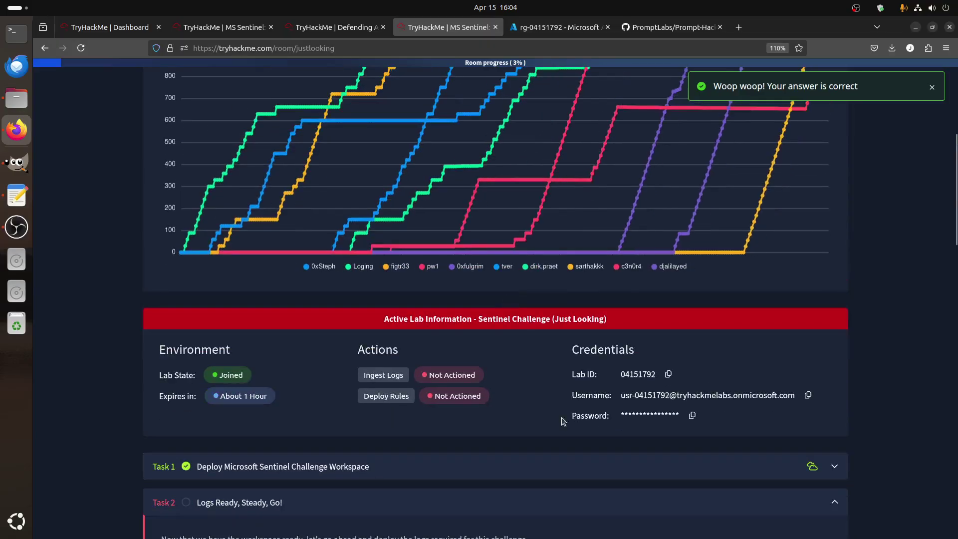
{"action": "left_click", "coordinate": [557, 472]}
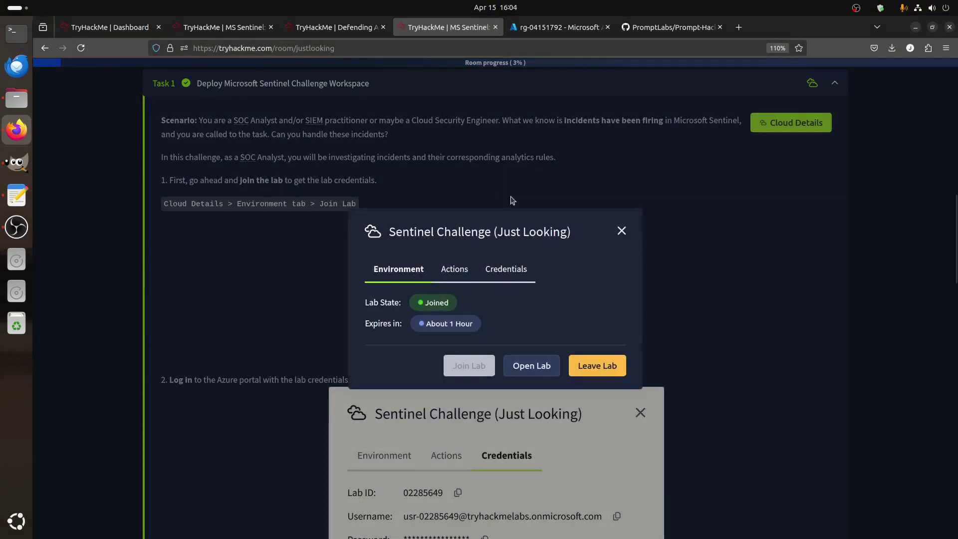
{"action": "left_click", "coordinate": [454, 268]}
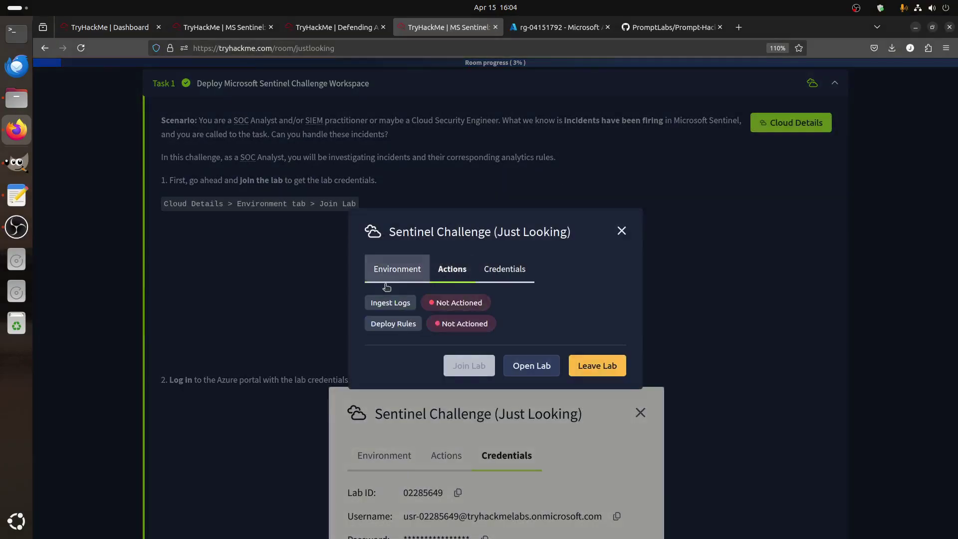
{"action": "left_click", "coordinate": [403, 304]}
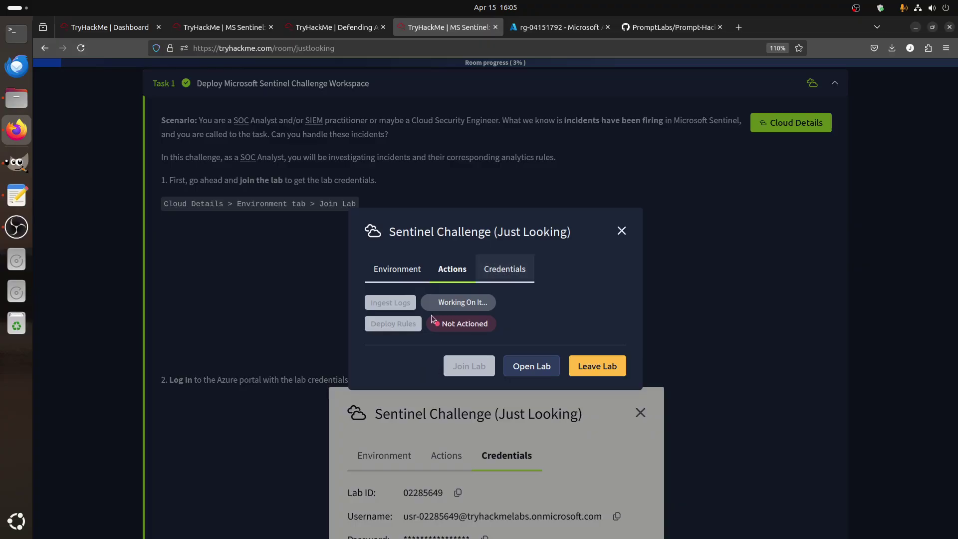
Reopen the lab's resource group in Azure, view its Security page and return to the lab actions in the challenge room
{"action": "left_click", "coordinate": [549, 27]}
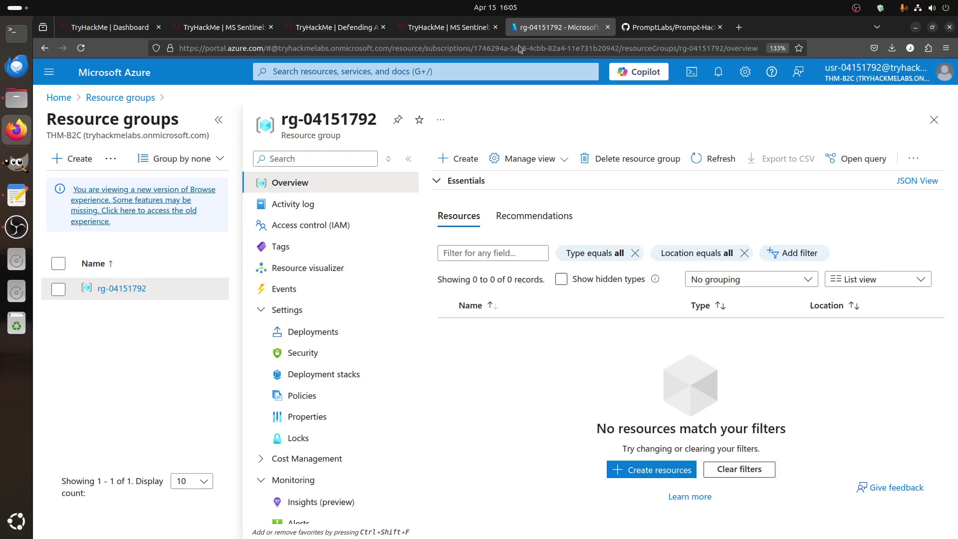
{"action": "left_click", "coordinate": [97, 98]}
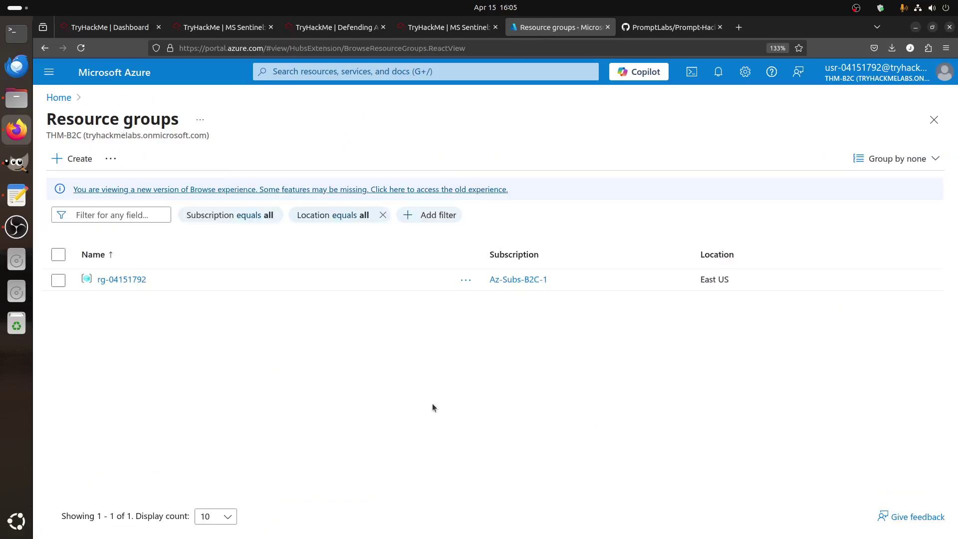
{"action": "left_click", "coordinate": [122, 280]}
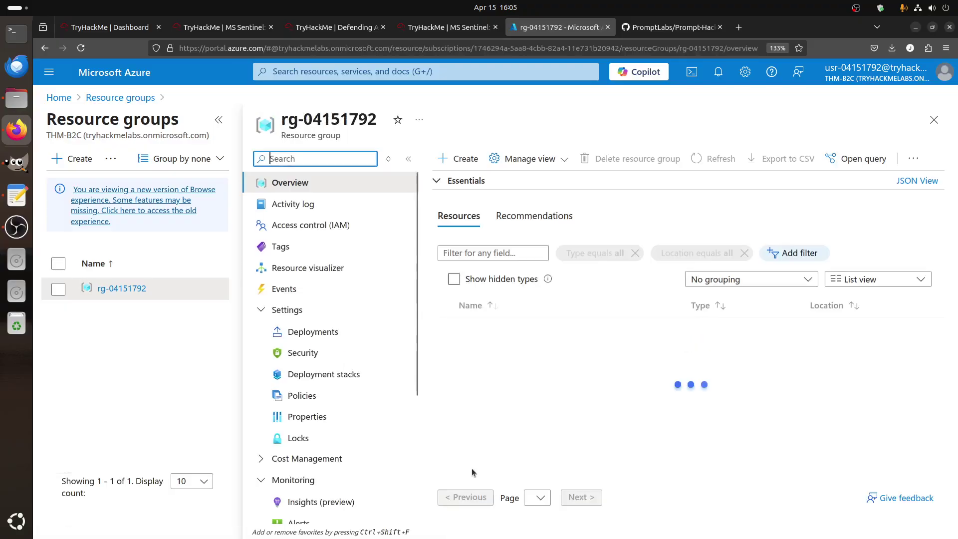
{"action": "left_click", "coordinate": [322, 356]}
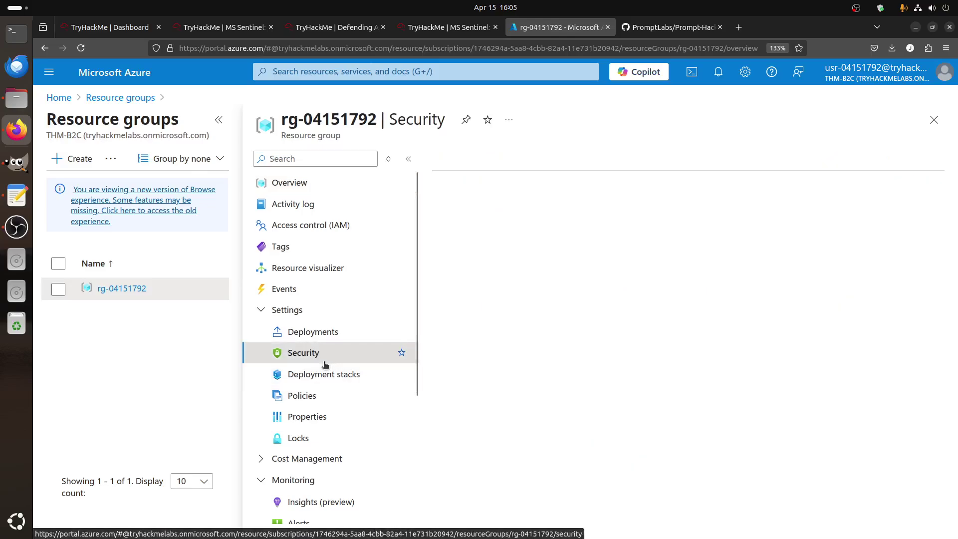
{"action": "left_click", "coordinate": [219, 120]}
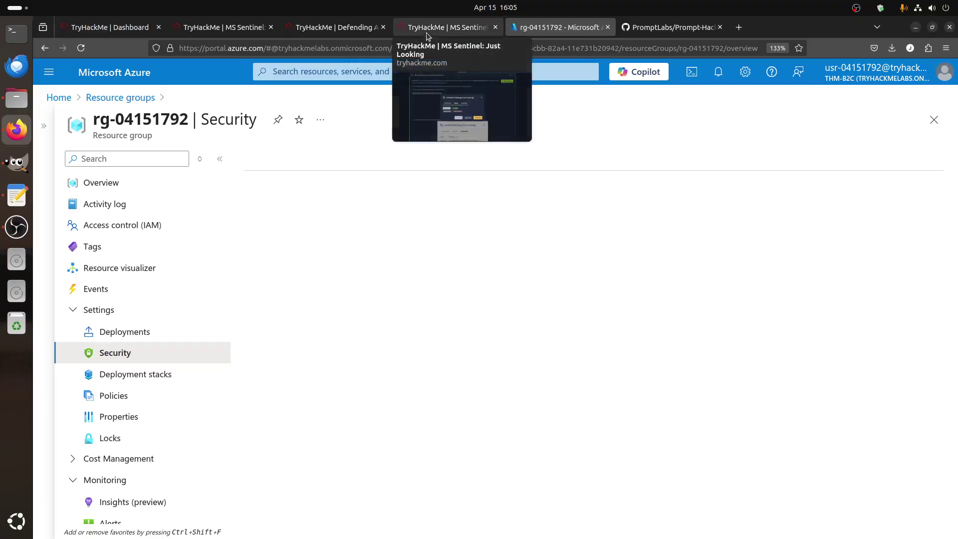
{"action": "left_click", "coordinate": [448, 27]}
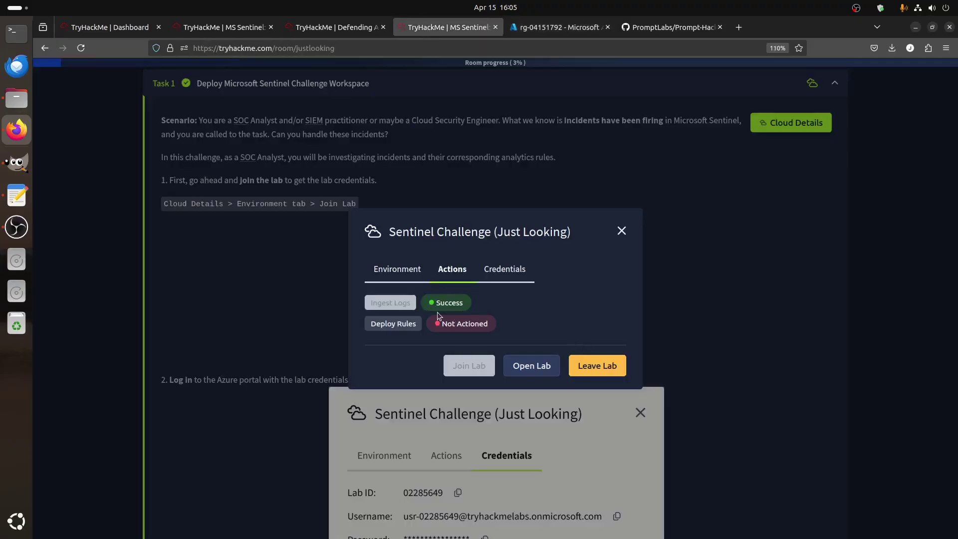
Close the lab actions dialog, reopen the lab's resource group in Azure and list its deployments
{"action": "left_click", "coordinate": [621, 230]}
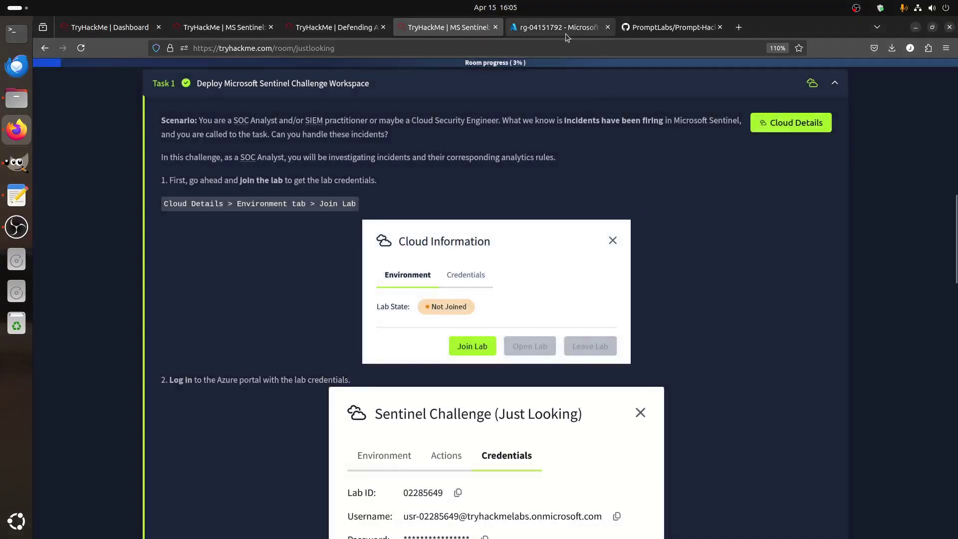
{"action": "left_click", "coordinate": [565, 28]}
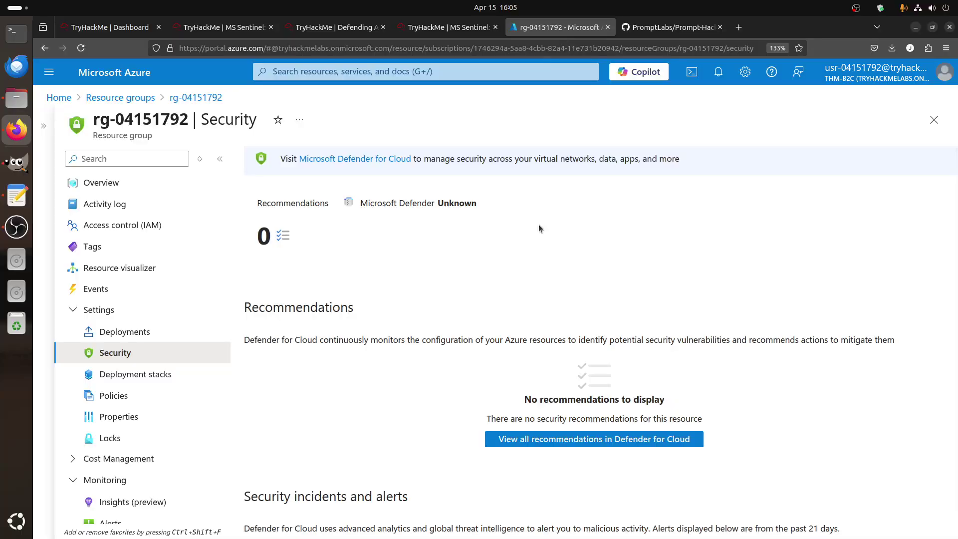
{"action": "left_click", "coordinate": [113, 98]}
{"action": "left_click", "coordinate": [123, 283]}
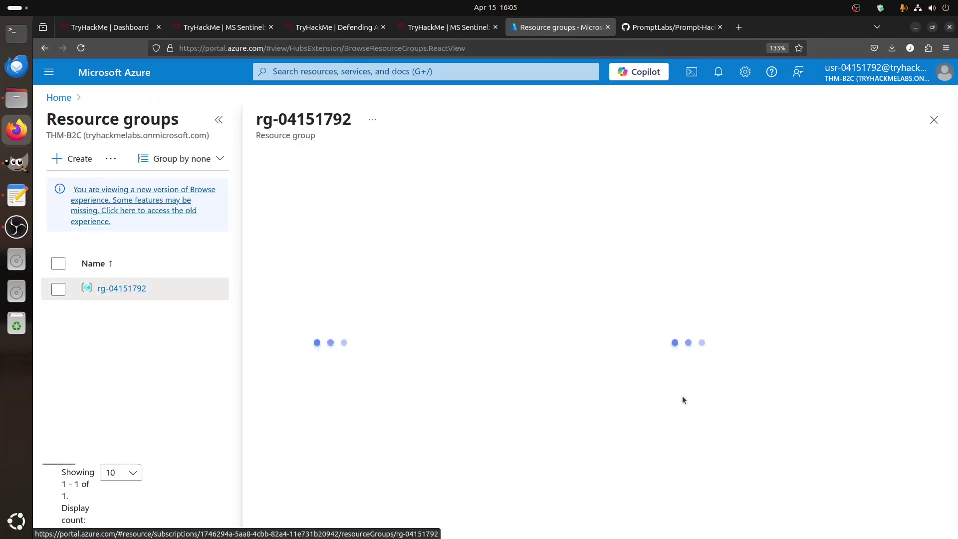
{"action": "left_click", "coordinate": [223, 120]}
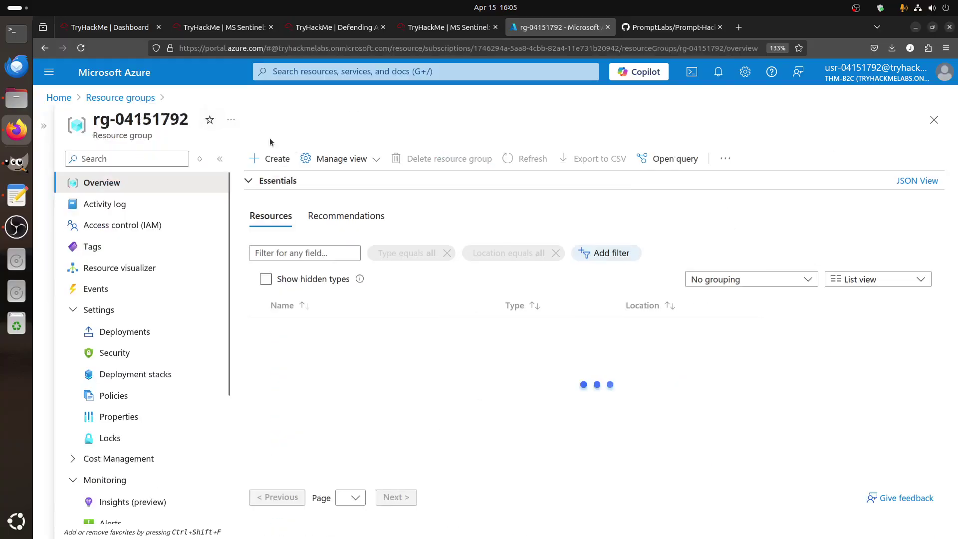
{"action": "left_click", "coordinate": [133, 332]}
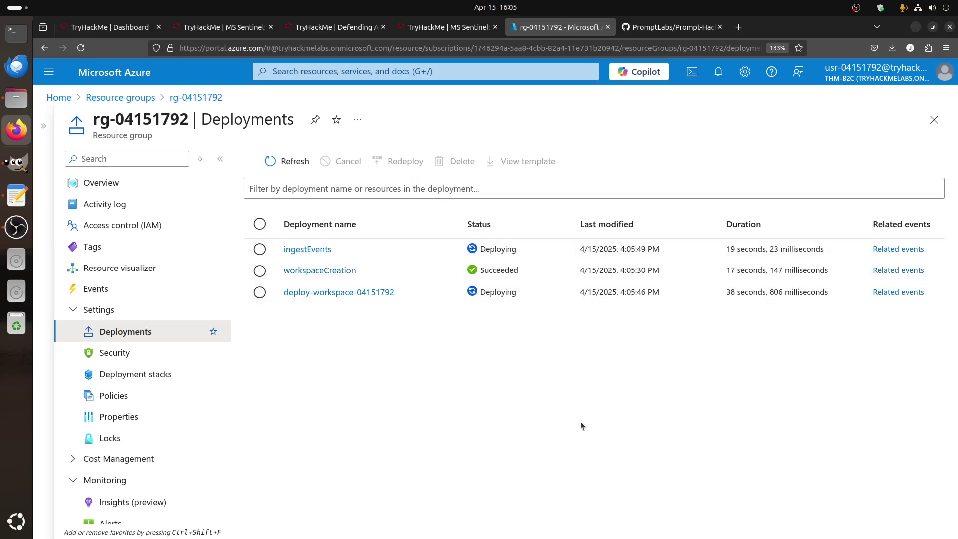
Return to the challenge room and read the Task 2 log ingestion instructions, its questions and the list of remaining tasks
{"action": "left_click", "coordinate": [439, 28]}
{"action": "scroll", "coordinate": [528, 385], "scroll_direction": "down", "scroll_amount": 15}
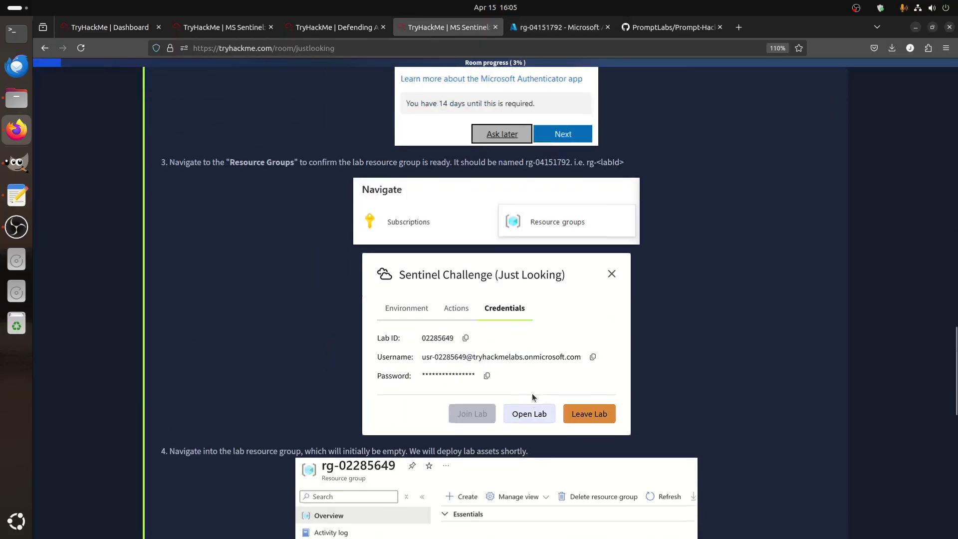
{"action": "scroll", "coordinate": [533, 398], "scroll_direction": "down", "scroll_amount": 12}
{"action": "left_click", "coordinate": [256, 207]}
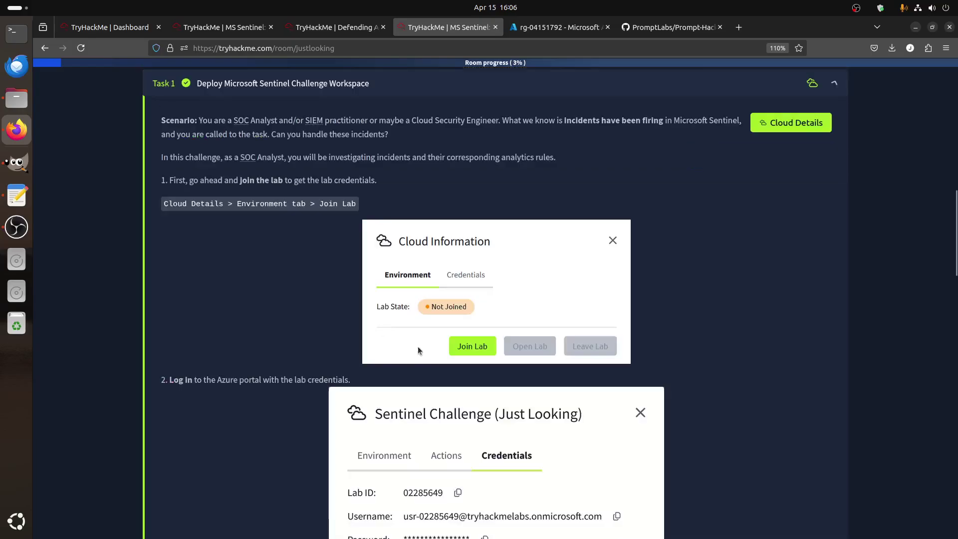
{"action": "scroll", "coordinate": [463, 470], "scroll_direction": "down", "scroll_amount": 2}
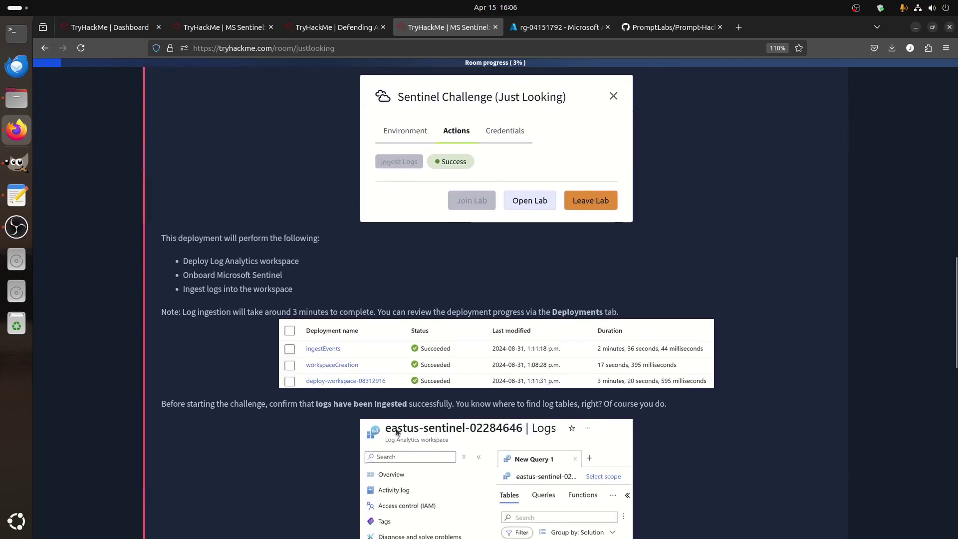
{"action": "scroll", "coordinate": [295, 340], "scroll_direction": "down", "scroll_amount": 3}
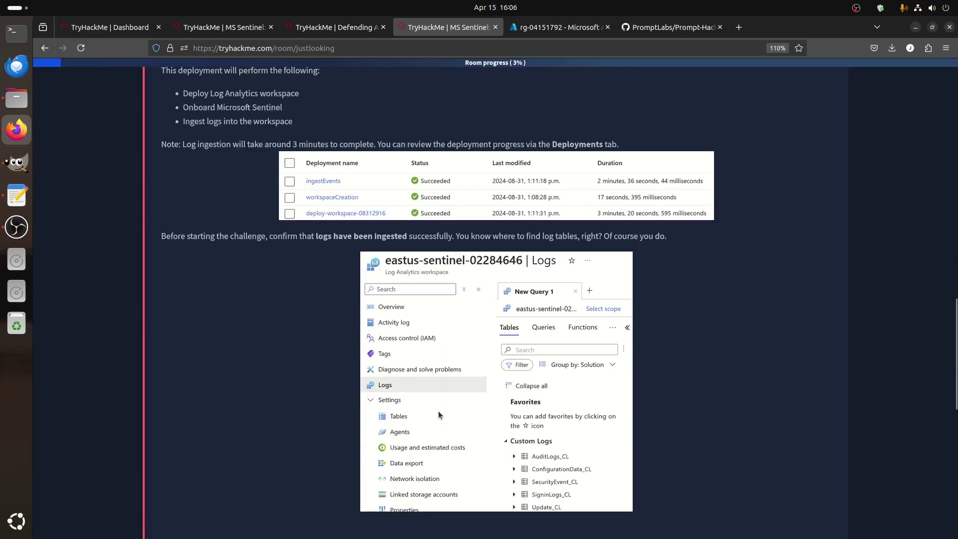
{"action": "scroll", "coordinate": [438, 414], "scroll_direction": "down", "scroll_amount": 8}
{"action": "scroll", "coordinate": [422, 212], "scroll_direction": "up", "scroll_amount": 2}
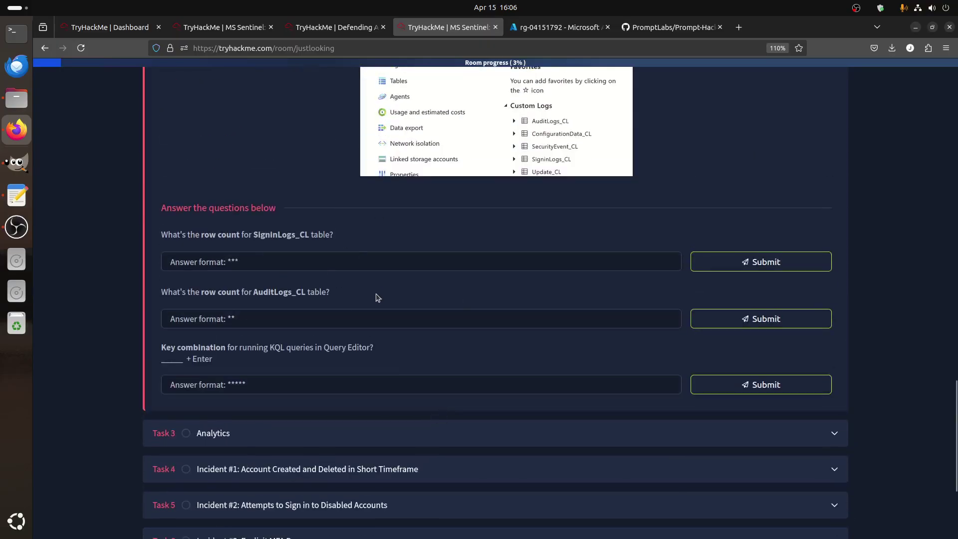
{"action": "scroll", "coordinate": [378, 298], "scroll_direction": "down", "scroll_amount": 3}
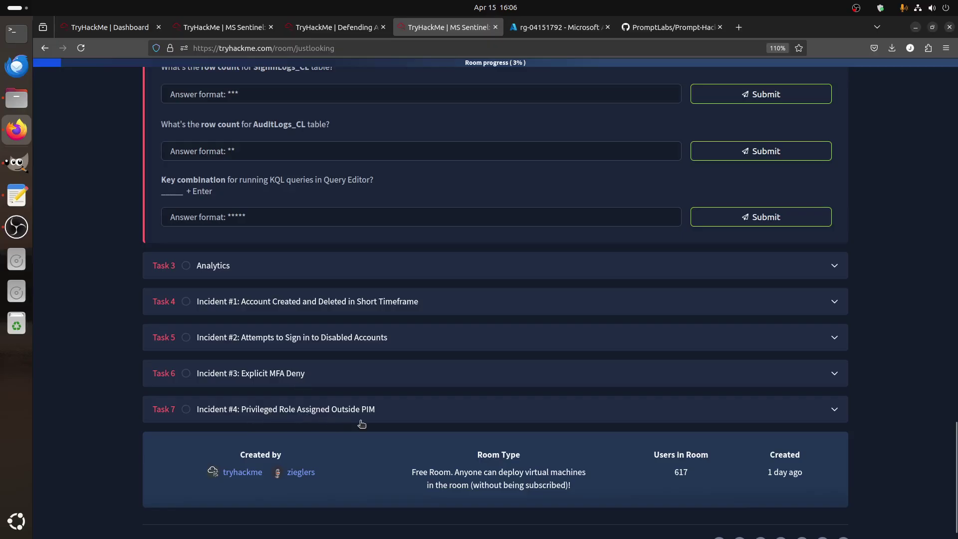
{"action": "left_click_drag", "start_coordinate": [411, 473], "coordinate": [454, 473]}
{"action": "left_click", "coordinate": [452, 472]}
Look through the sections and rooms of the Azure security learning path outline on TryHackMe
{"action": "left_click", "coordinate": [339, 28]}
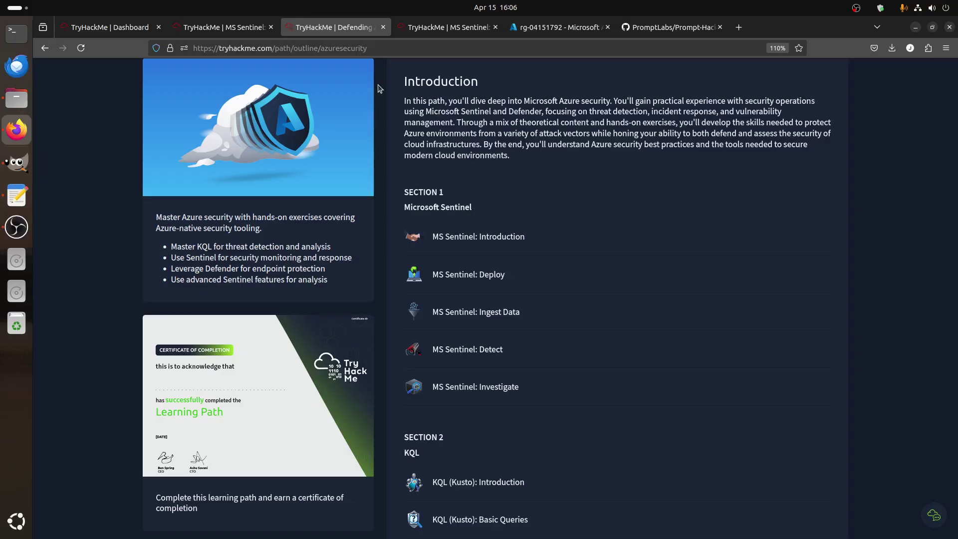
{"action": "scroll", "coordinate": [463, 237], "scroll_direction": "down", "scroll_amount": 3}
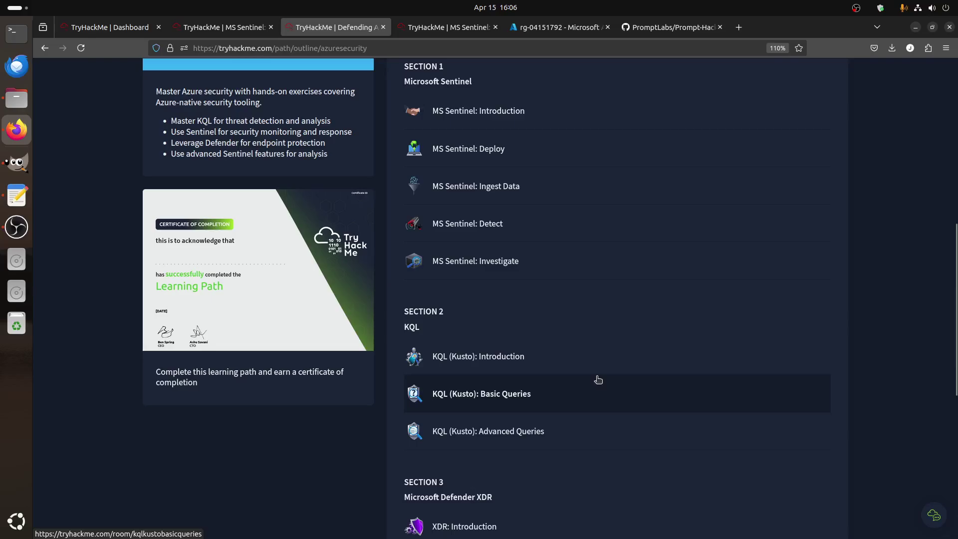
{"action": "scroll", "coordinate": [596, 380], "scroll_direction": "down", "scroll_amount": 8}
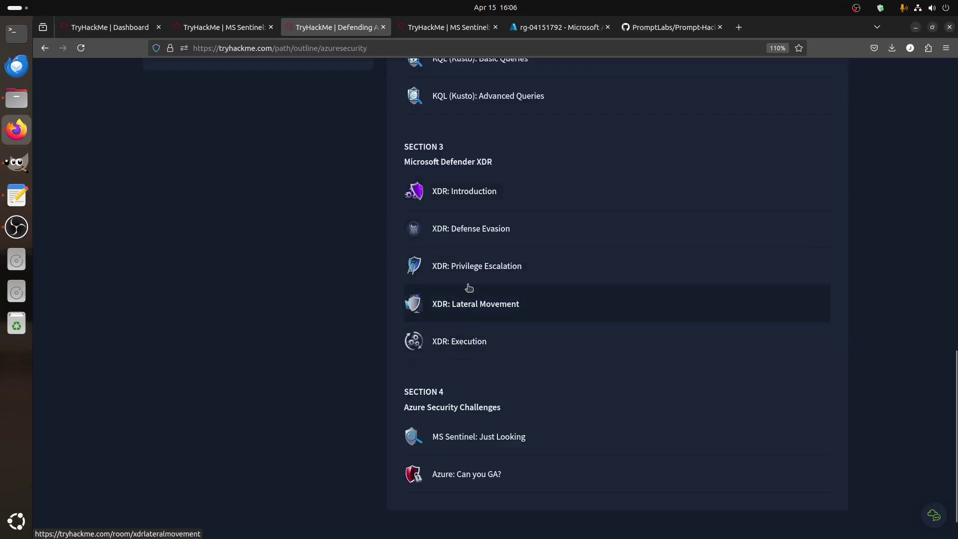
{"action": "scroll", "coordinate": [467, 286], "scroll_direction": "up", "scroll_amount": 5}
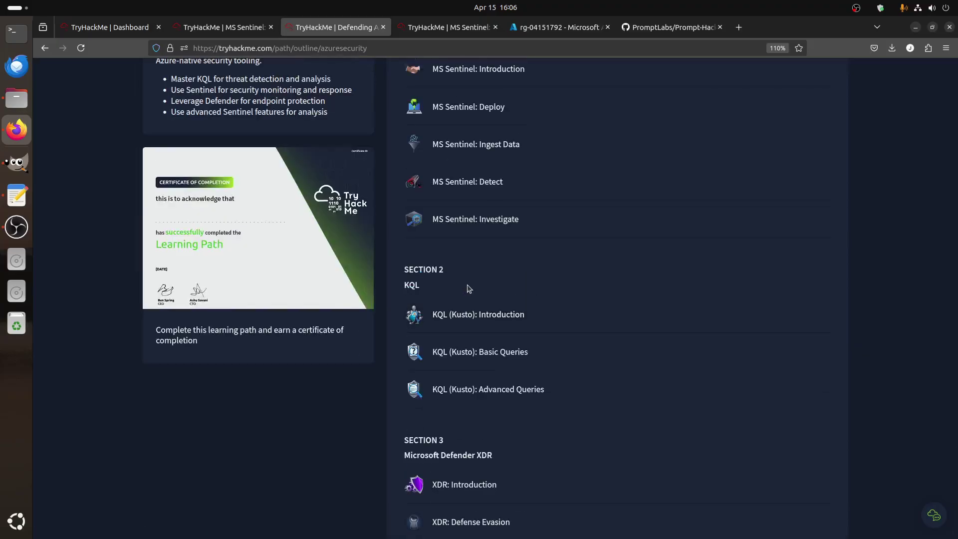
{"action": "scroll", "coordinate": [451, 224], "scroll_direction": "up", "scroll_amount": 1}
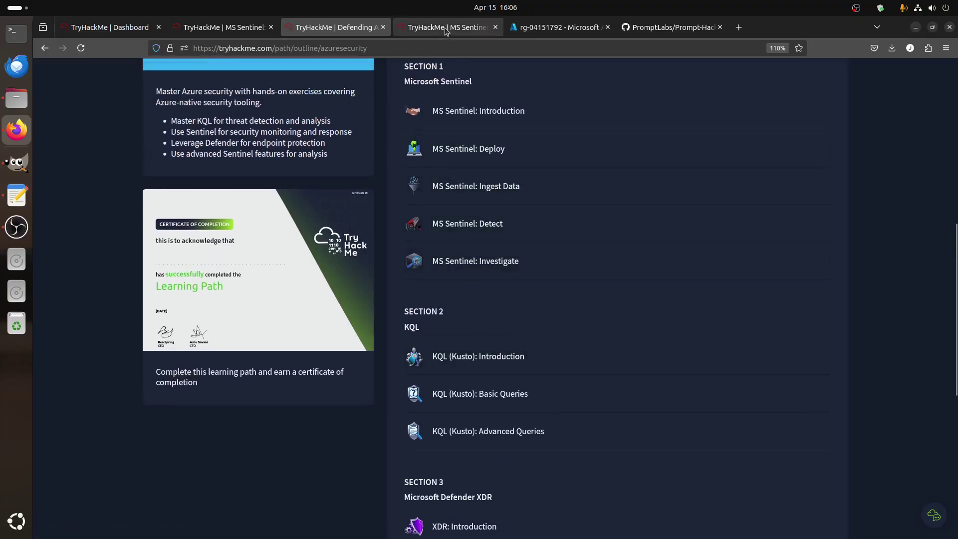
Check the progress details of the ingestEvents and deploy-workspace deployments in Azure, and refresh the deployments list
{"action": "left_click", "coordinate": [553, 31]}
{"action": "left_click", "coordinate": [298, 249]}
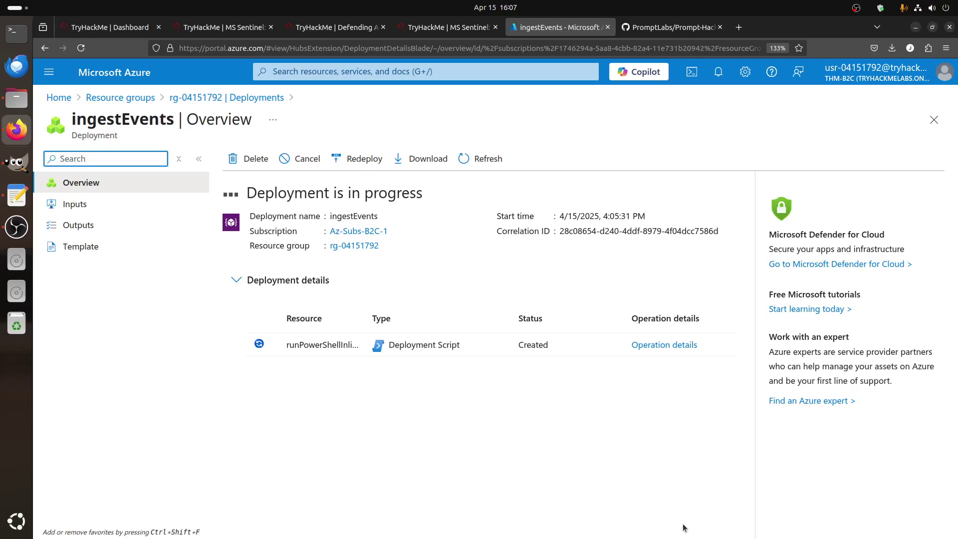
{"action": "left_click", "coordinate": [207, 98]}
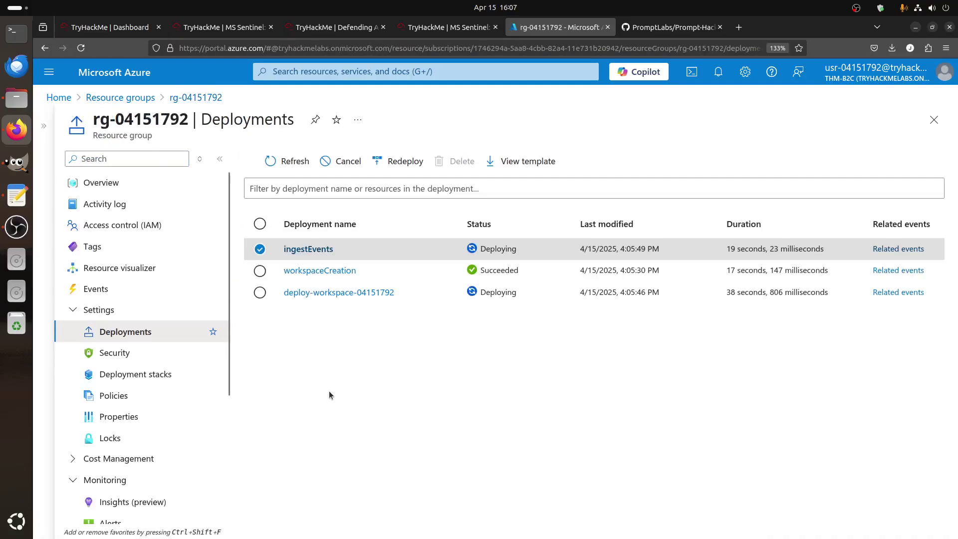
{"action": "left_click", "coordinate": [349, 293]}
{"action": "left_click", "coordinate": [349, 294]}
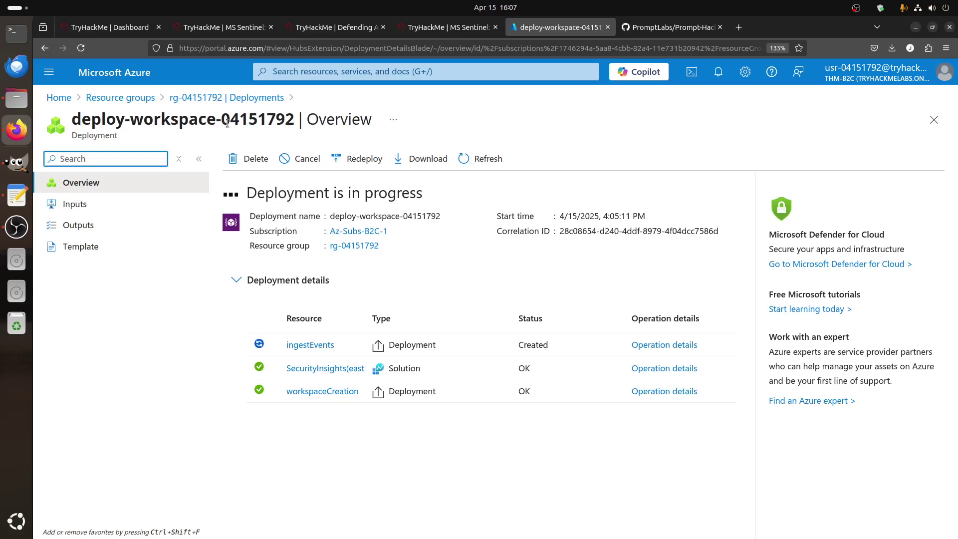
{"action": "left_click", "coordinate": [186, 97]}
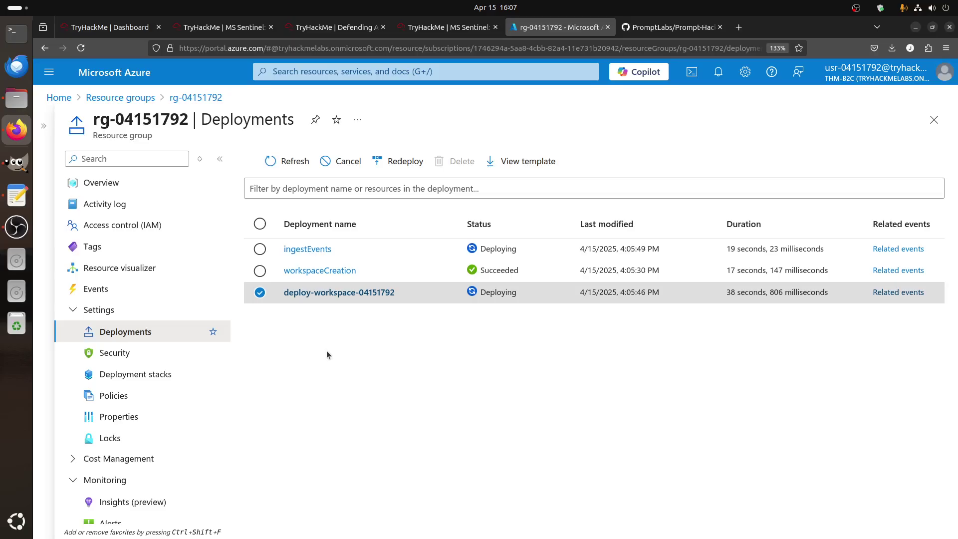
{"action": "left_click", "coordinate": [293, 161]}
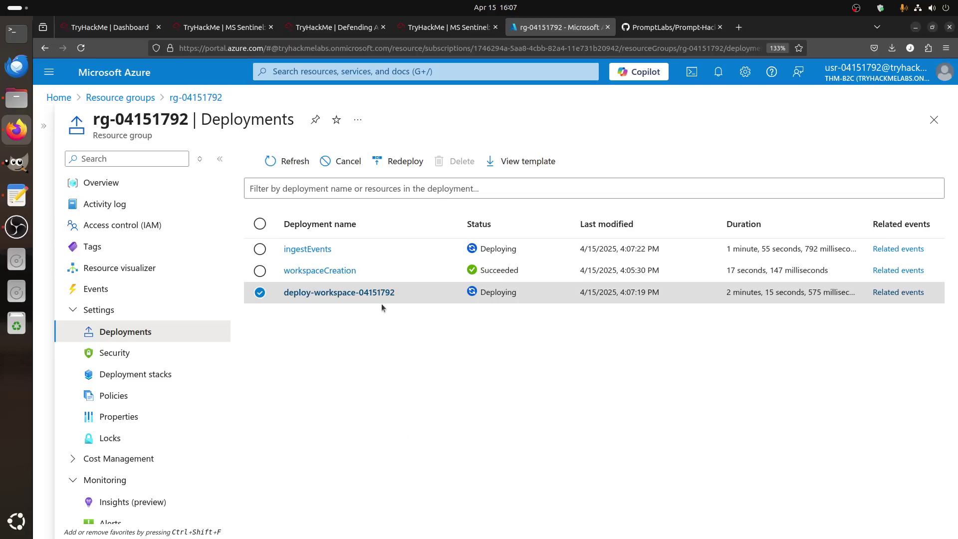
Expand Task 4 (Incident #1) in the challenge room to review its questions, and open Task 2
{"action": "left_click", "coordinate": [421, 28]}
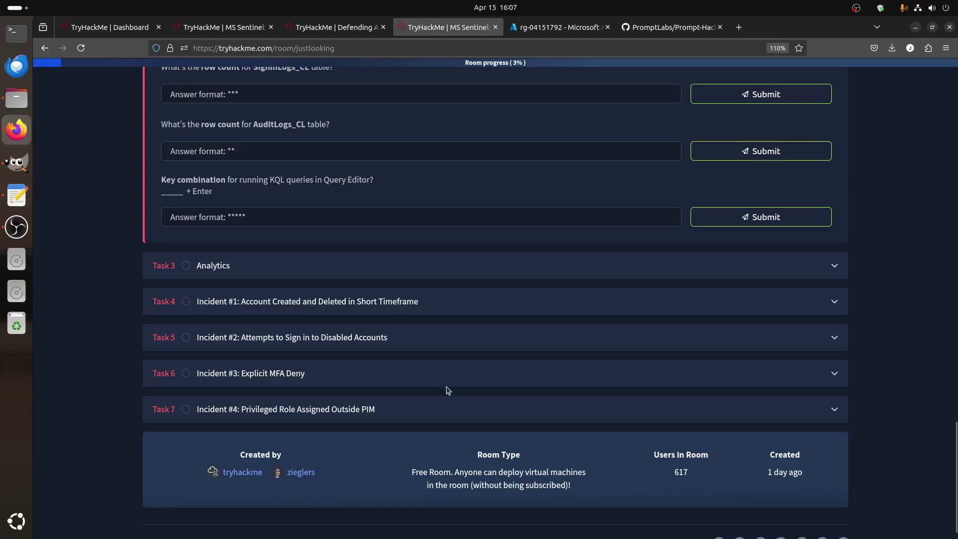
{"action": "left_click", "coordinate": [275, 299]}
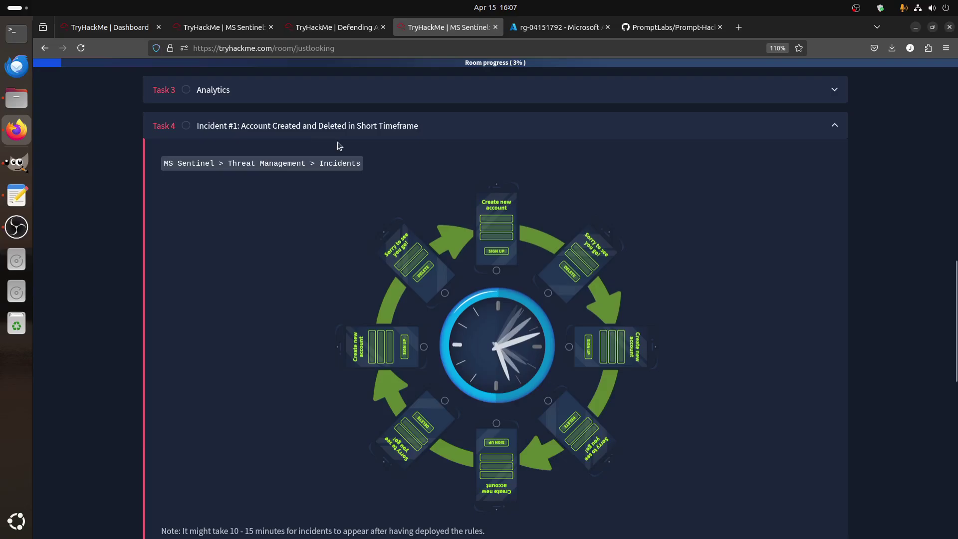
{"action": "scroll", "coordinate": [510, 285], "scroll_direction": "down", "scroll_amount": 6}
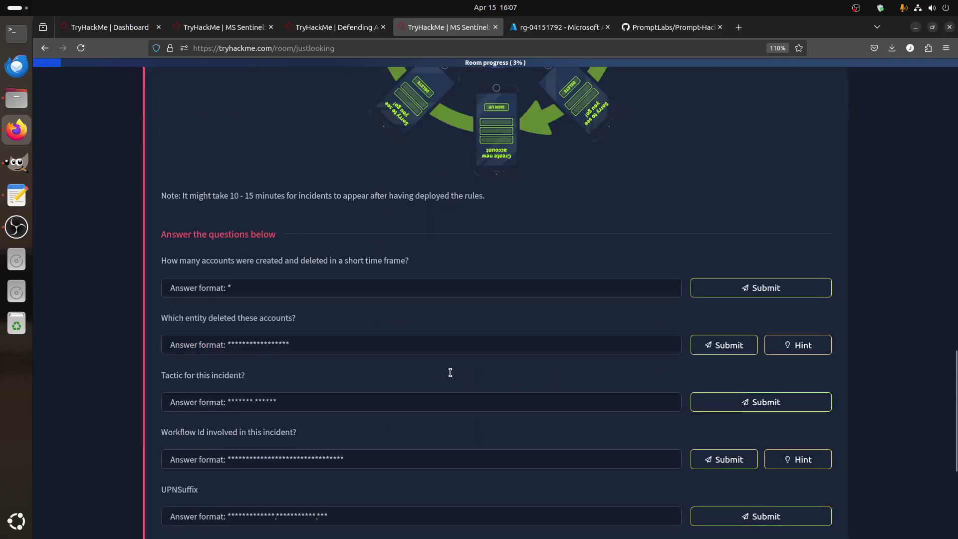
{"action": "scroll", "coordinate": [280, 421], "scroll_direction": "down", "scroll_amount": 4}
{"action": "scroll", "coordinate": [324, 421], "scroll_direction": "up", "scroll_amount": 18}
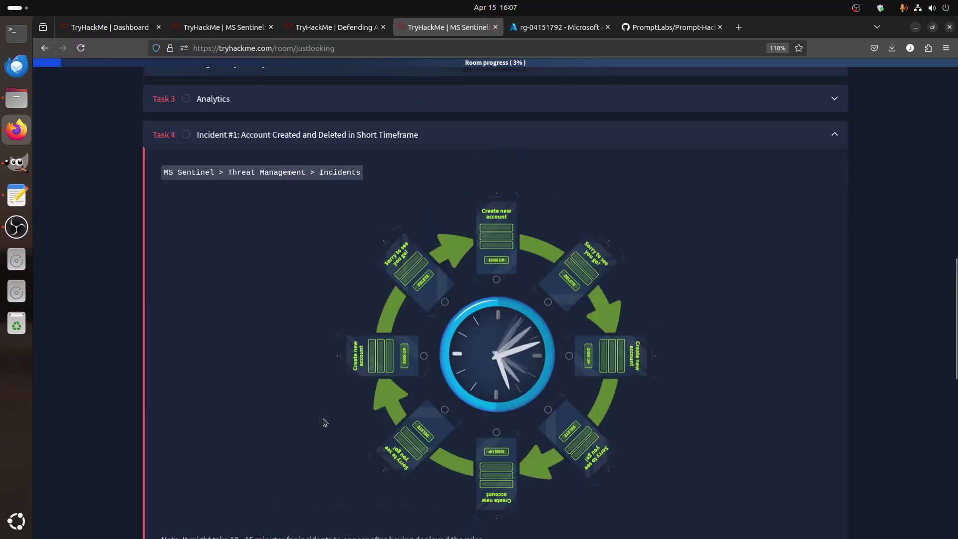
{"action": "scroll", "coordinate": [306, 391], "scroll_direction": "down", "scroll_amount": 3}
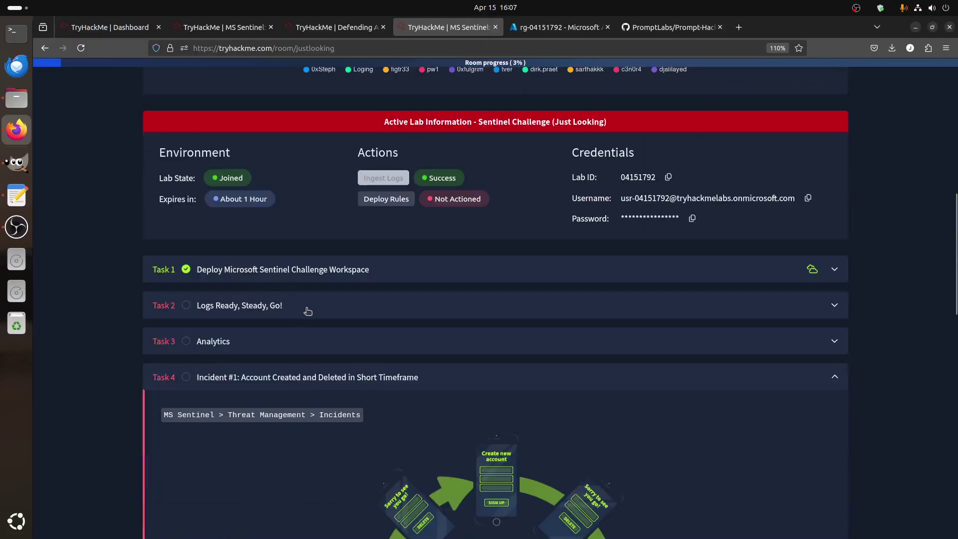
{"action": "left_click", "coordinate": [308, 311]}
Recheck the ingestEvents deployment in Azure, view the resource group's resources and reopen its deployments list
{"action": "left_click", "coordinate": [548, 29]}
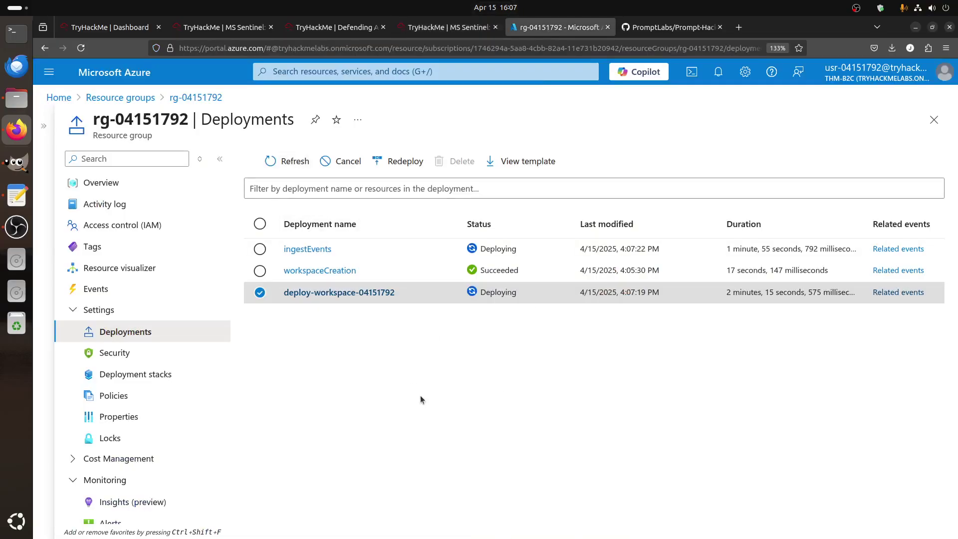
{"action": "left_click", "coordinate": [307, 249]}
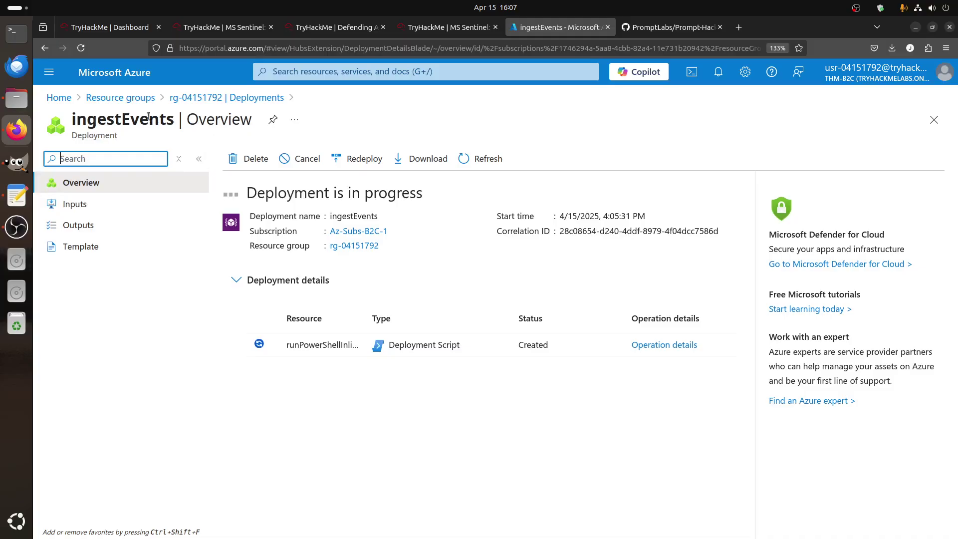
{"action": "left_click", "coordinate": [120, 98]}
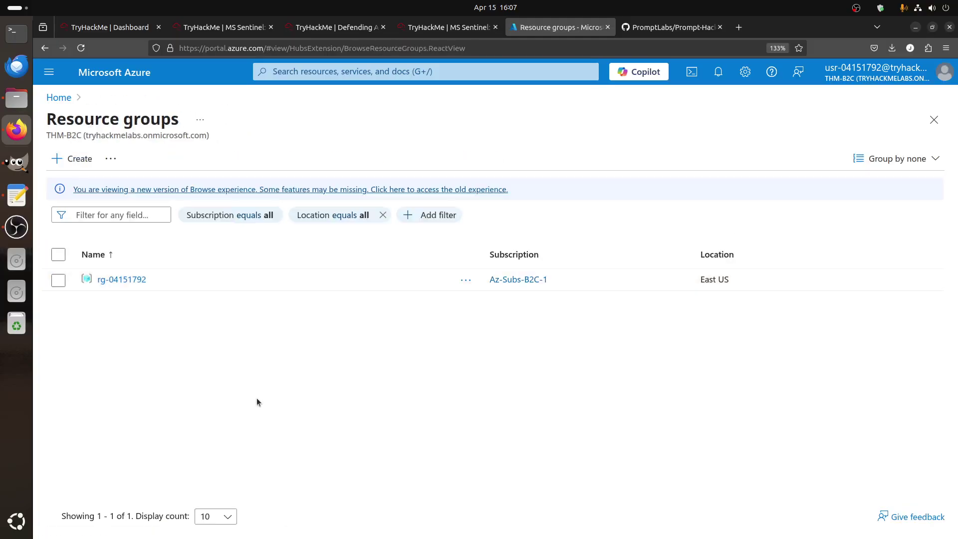
{"action": "left_click", "coordinate": [129, 286]}
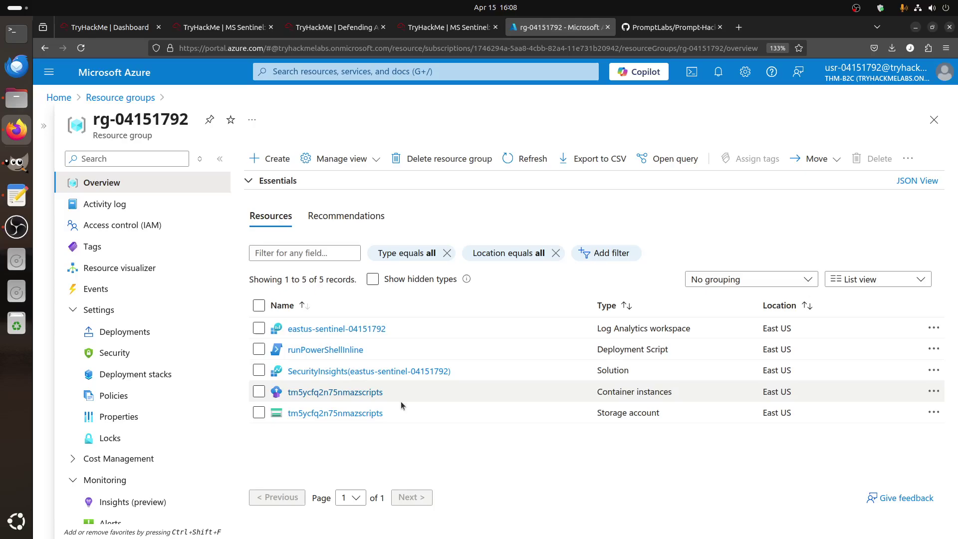
{"action": "left_click", "coordinate": [143, 333]}
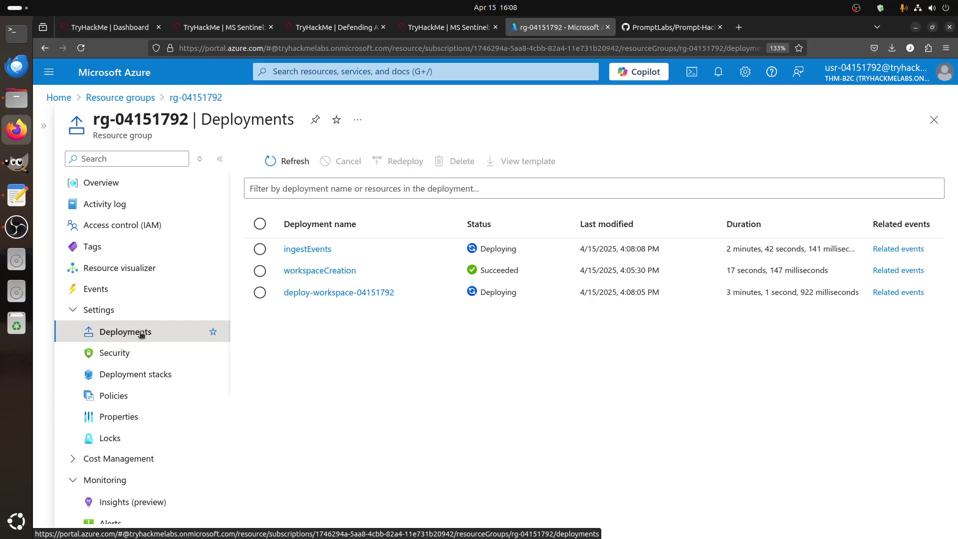
Open the resource group's policies and examine the compliance overview and its assigned initiative
{"action": "left_click", "coordinate": [119, 395]}
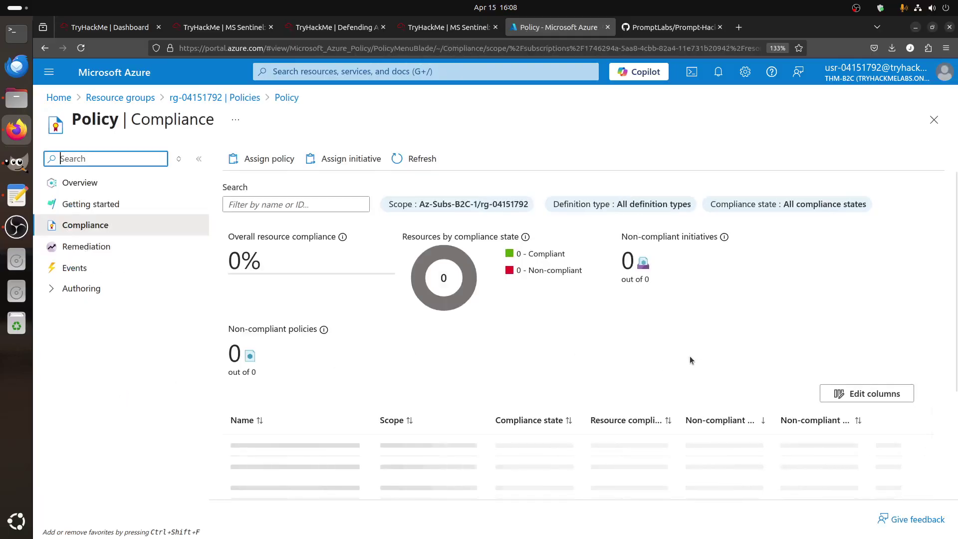
{"action": "scroll", "coordinate": [690, 360], "scroll_direction": "down", "scroll_amount": 3}
{"action": "scroll", "coordinate": [690, 360], "scroll_direction": "up", "scroll_amount": 3}
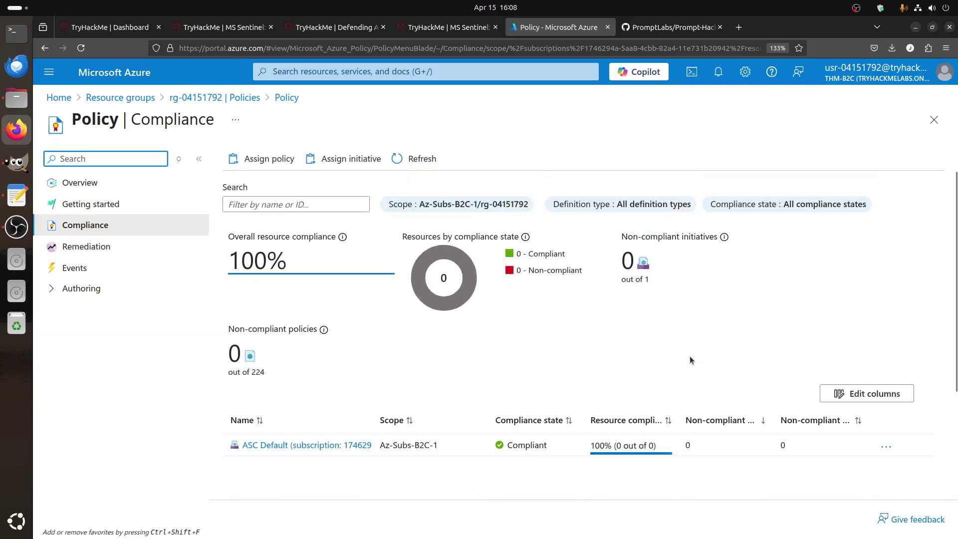
{"action": "scroll", "coordinate": [690, 360], "scroll_direction": "down", "scroll_amount": 3}
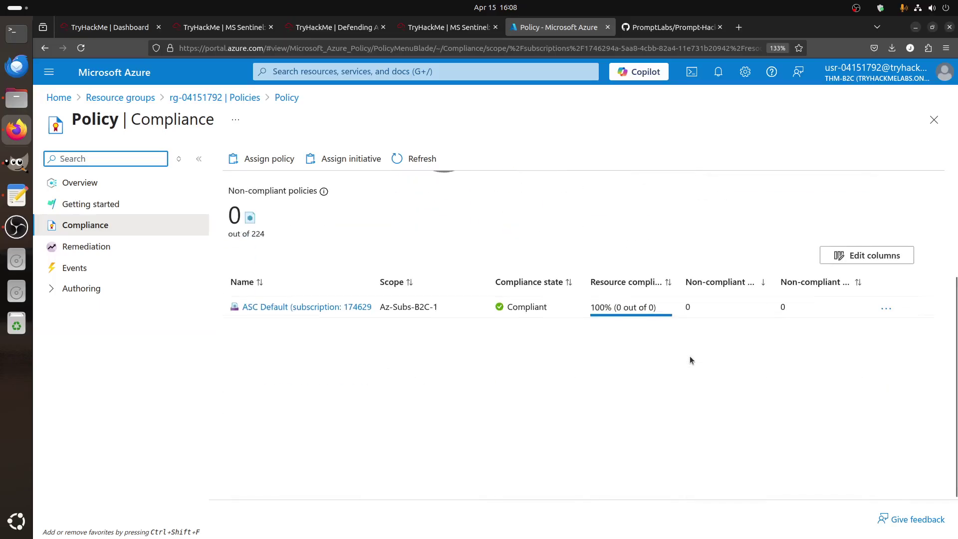
{"action": "scroll", "coordinate": [688, 359], "scroll_direction": "up", "scroll_amount": 3}
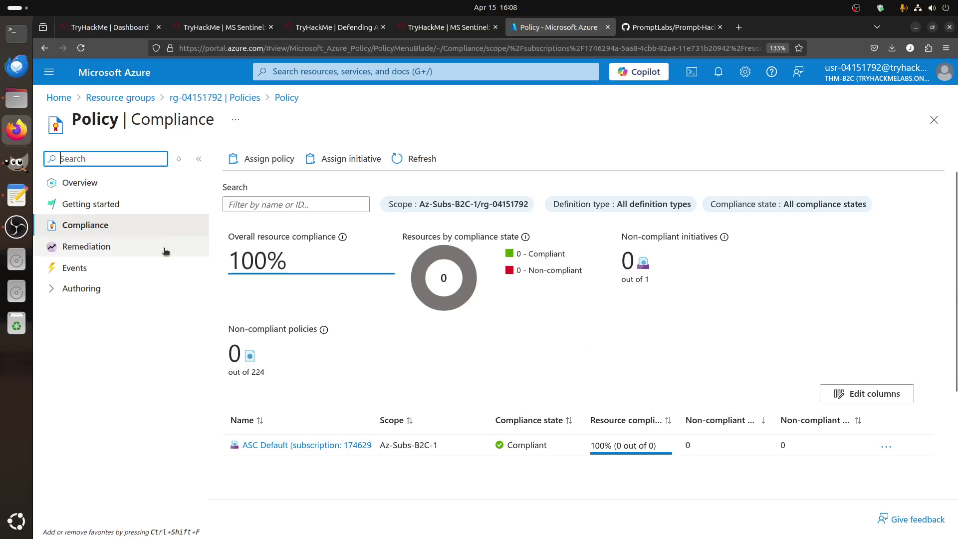
View the policy events, return to the resource group and check its deployments list
{"action": "left_click", "coordinate": [91, 271]}
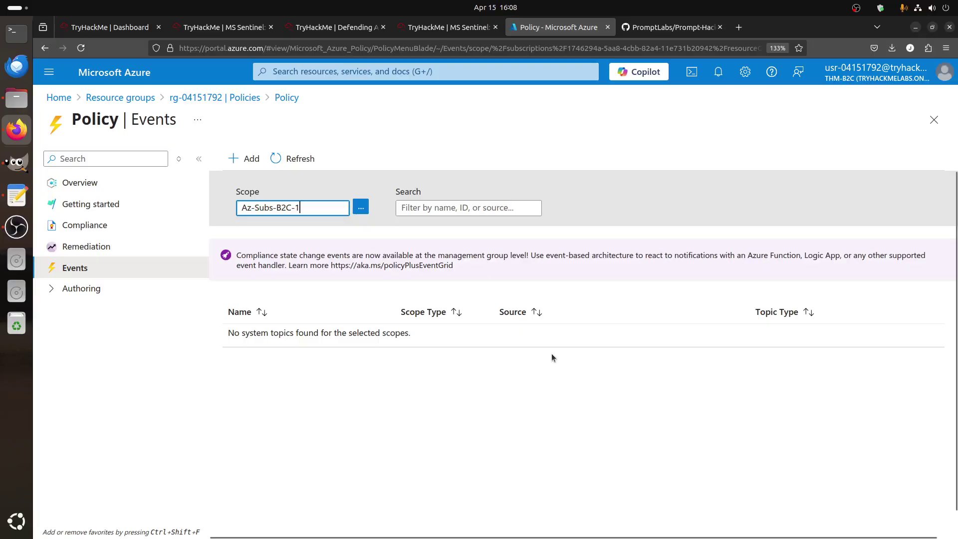
{"action": "left_click", "coordinate": [120, 98]}
{"action": "left_click", "coordinate": [136, 278]}
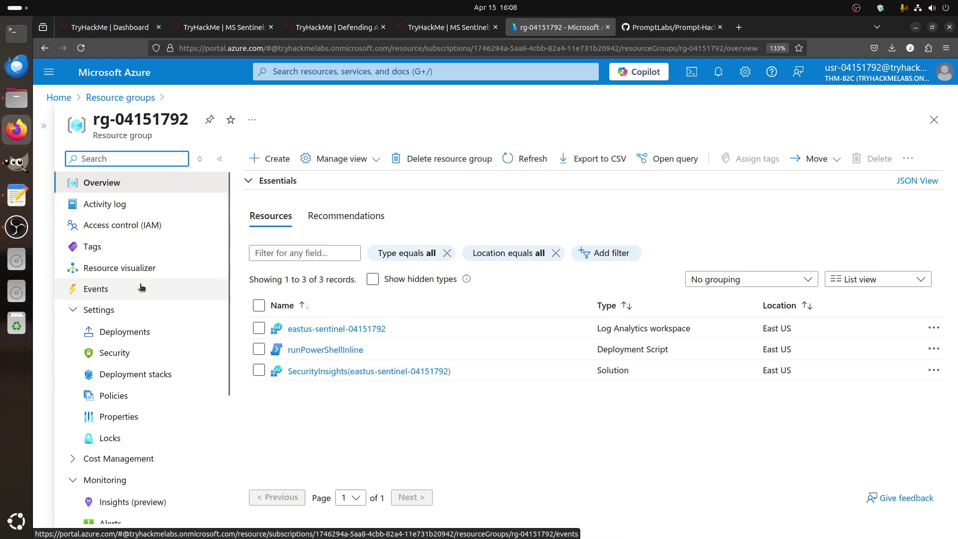
{"action": "left_click", "coordinate": [202, 333]}
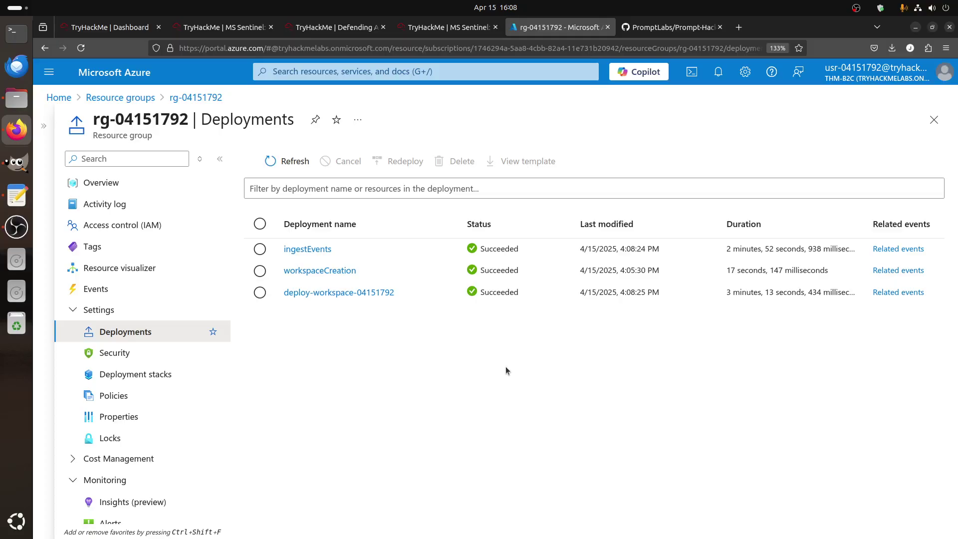
Reopen the resource group from the resource groups list and open its Log Analytics workspace
{"action": "left_click", "coordinate": [120, 97]}
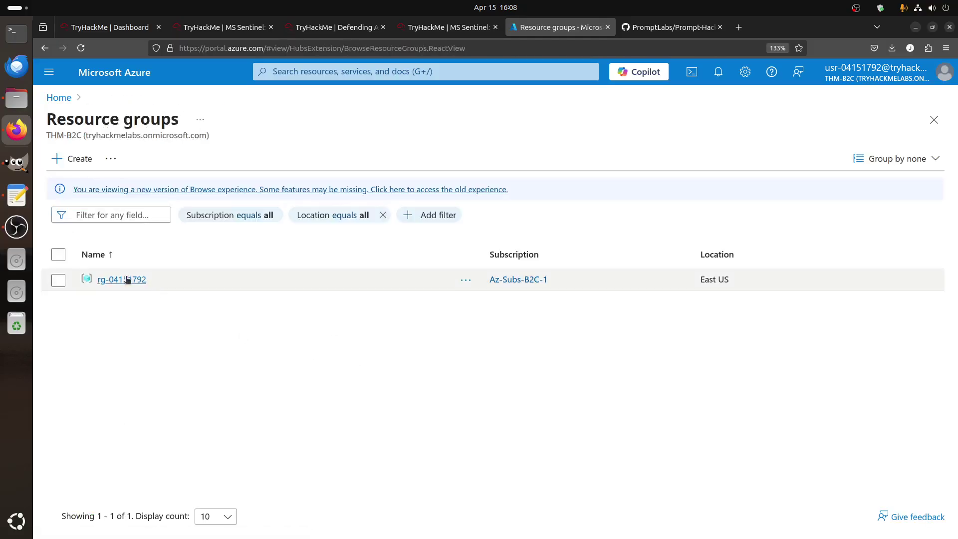
{"action": "left_click", "coordinate": [128, 280]}
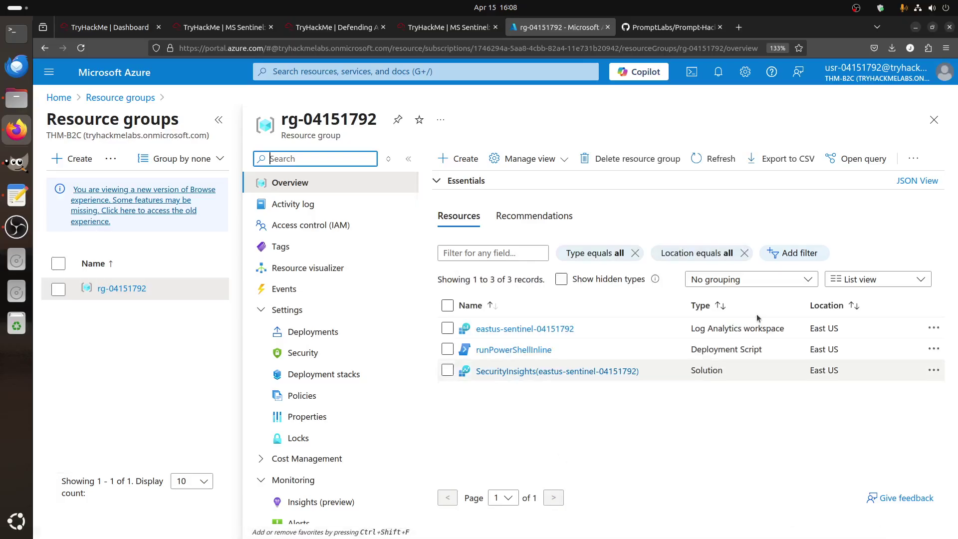
{"action": "left_click_drag", "start_coordinate": [786, 333], "coordinate": [689, 330]}
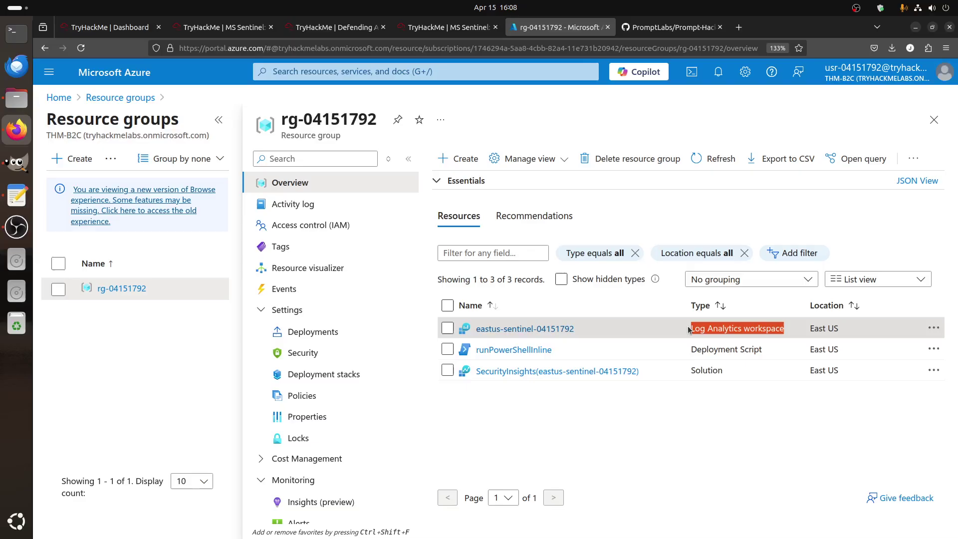
{"action": "left_click", "coordinate": [219, 120]}
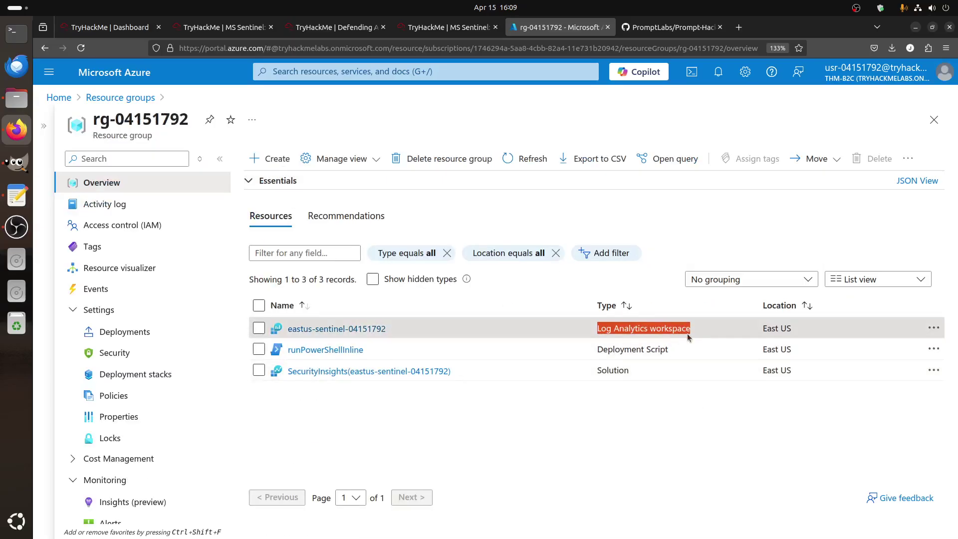
{"action": "left_click", "coordinate": [363, 338]}
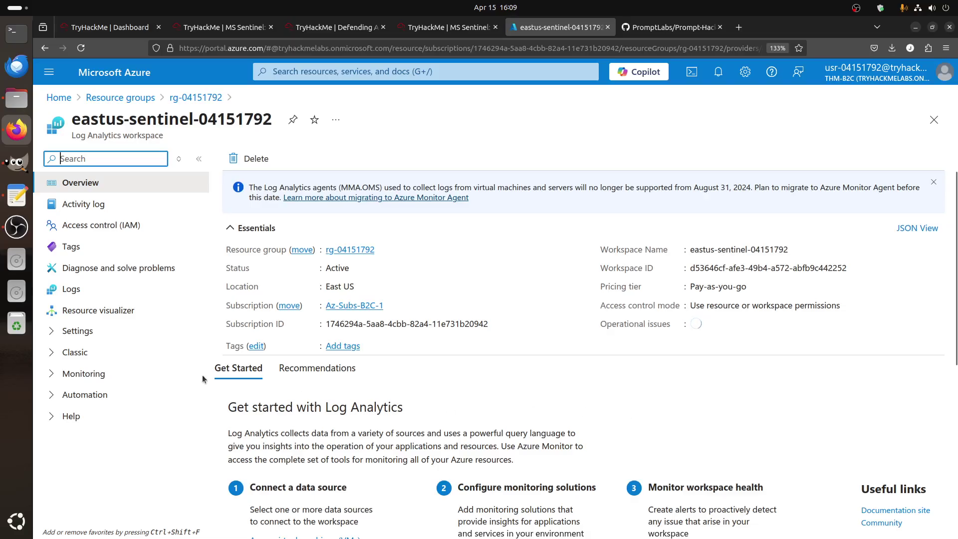
Open the workspace's logs, dismiss the Queries hub and introductory tips, and expand the Custom Logs tables
{"action": "left_click", "coordinate": [72, 289]}
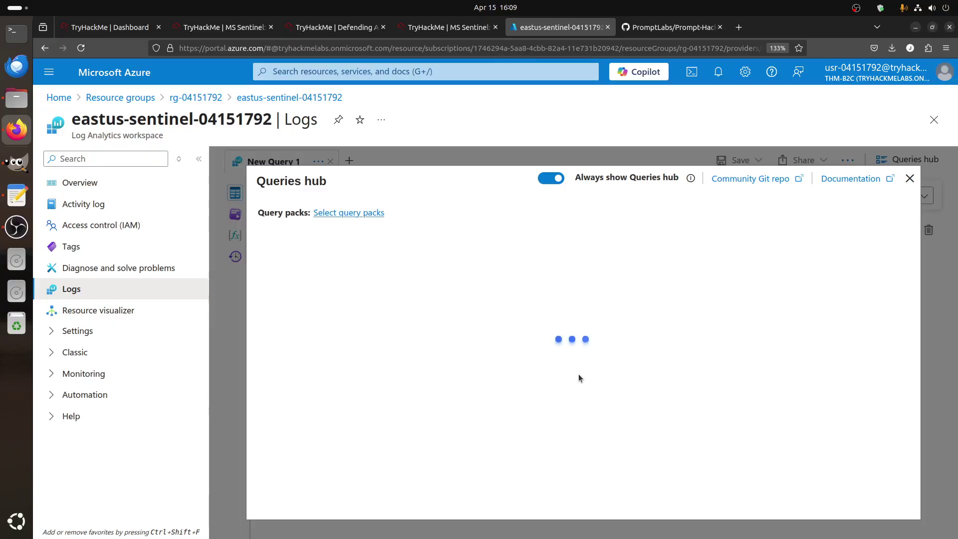
{"action": "left_click", "coordinate": [909, 179]}
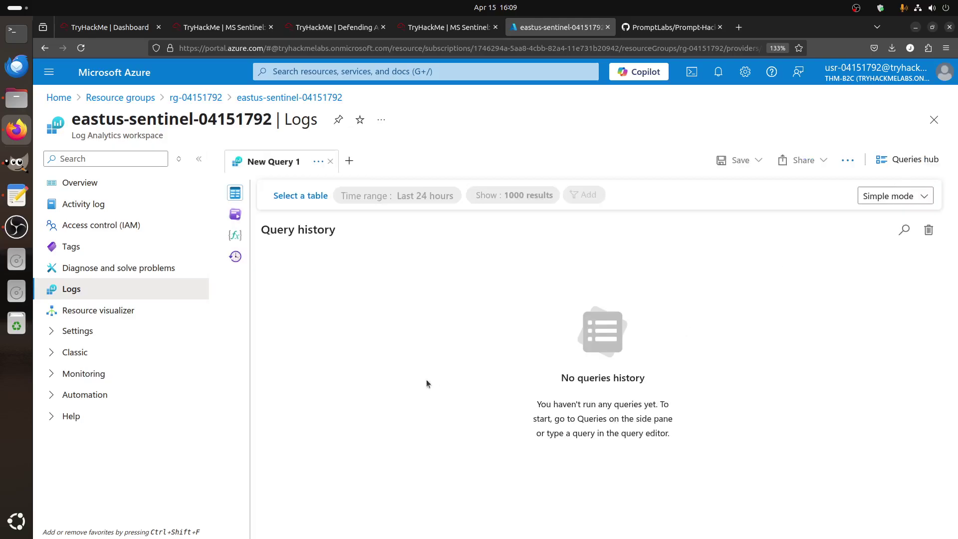
{"action": "left_click", "coordinate": [294, 195]}
{"action": "left_click", "coordinate": [262, 290]}
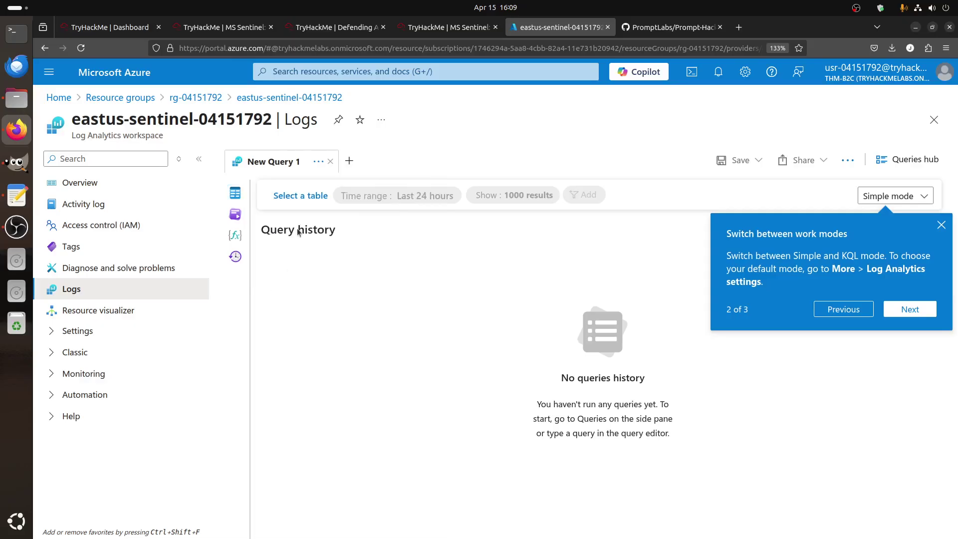
{"action": "left_click", "coordinate": [299, 199]}
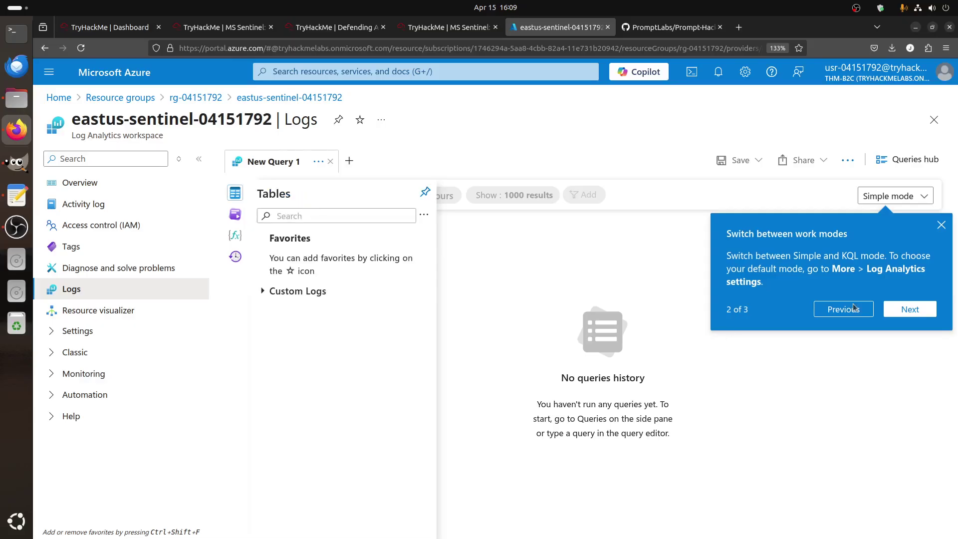
{"action": "left_click", "coordinate": [910, 309]}
{"action": "left_click", "coordinate": [888, 266]}
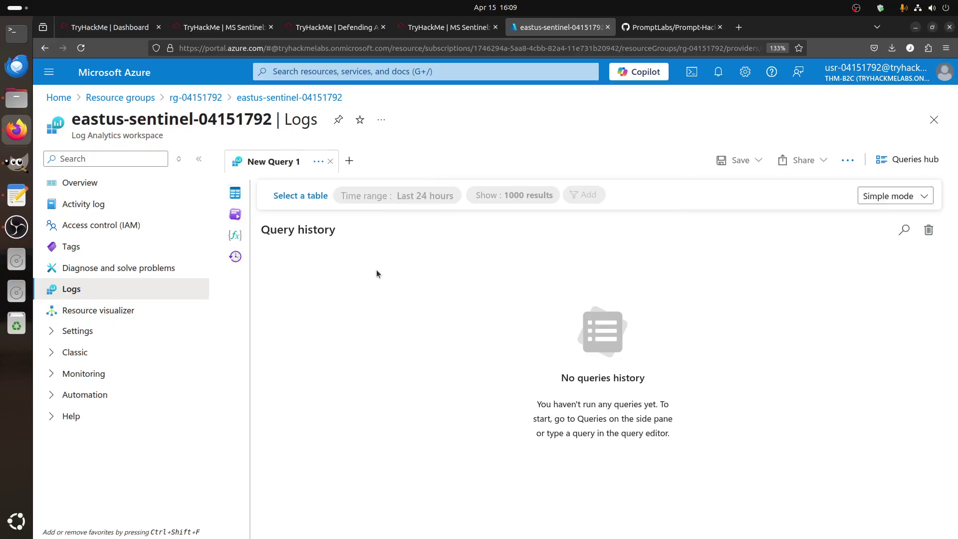
{"action": "left_click", "coordinate": [302, 195]}
{"action": "left_click", "coordinate": [294, 291]}
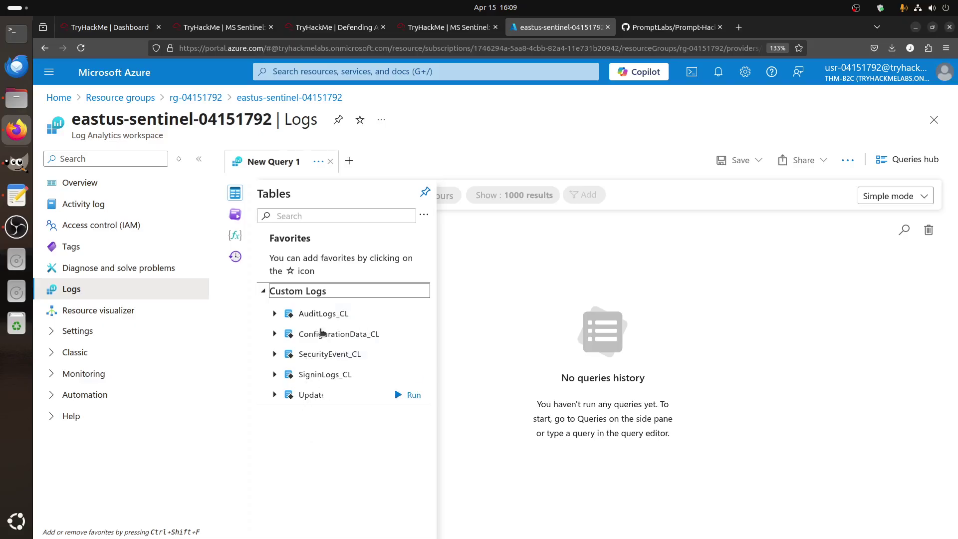
Return to the TryHackMe challenge room and review Task 2's instructions for confirming log ingestion
{"action": "left_click", "coordinate": [417, 28]}
{"action": "scroll", "coordinate": [460, 342], "scroll_direction": "down", "scroll_amount": 2}
{"action": "scroll", "coordinate": [460, 342], "scroll_direction": "down", "scroll_amount": 5}
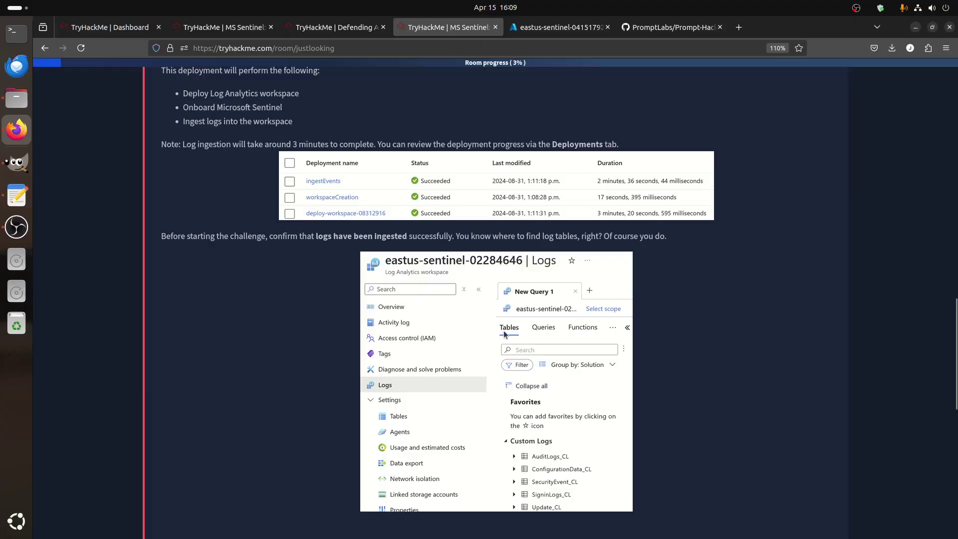
Expand Task 1, open its cloud details and deploy the rules for the Sentinel Challenge lab
{"action": "scroll", "coordinate": [498, 341], "scroll_direction": "up", "scroll_amount": 15}
{"action": "scroll", "coordinate": [498, 309], "scroll_direction": "up", "scroll_amount": 2}
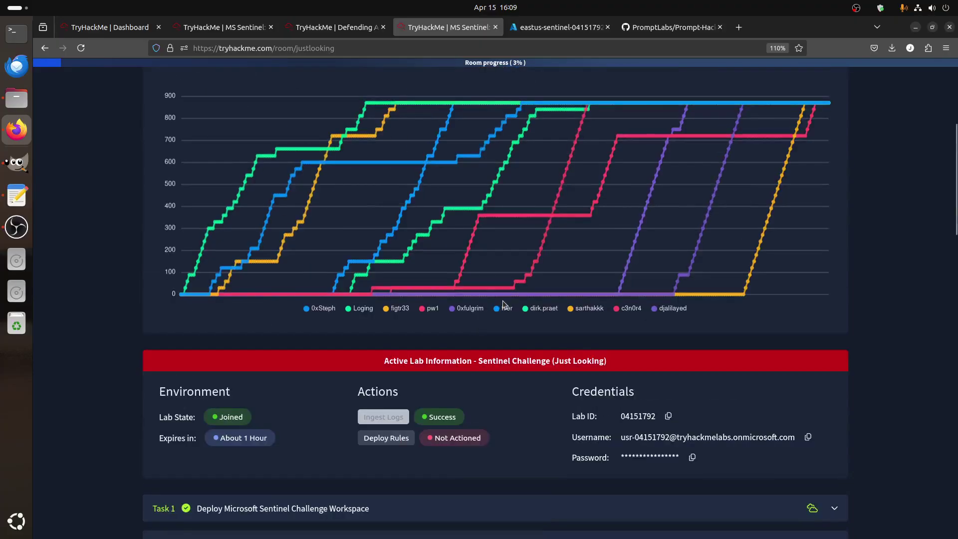
{"action": "scroll", "coordinate": [503, 306], "scroll_direction": "down", "scroll_amount": 4}
{"action": "scroll", "coordinate": [503, 305], "scroll_direction": "down", "scroll_amount": 3}
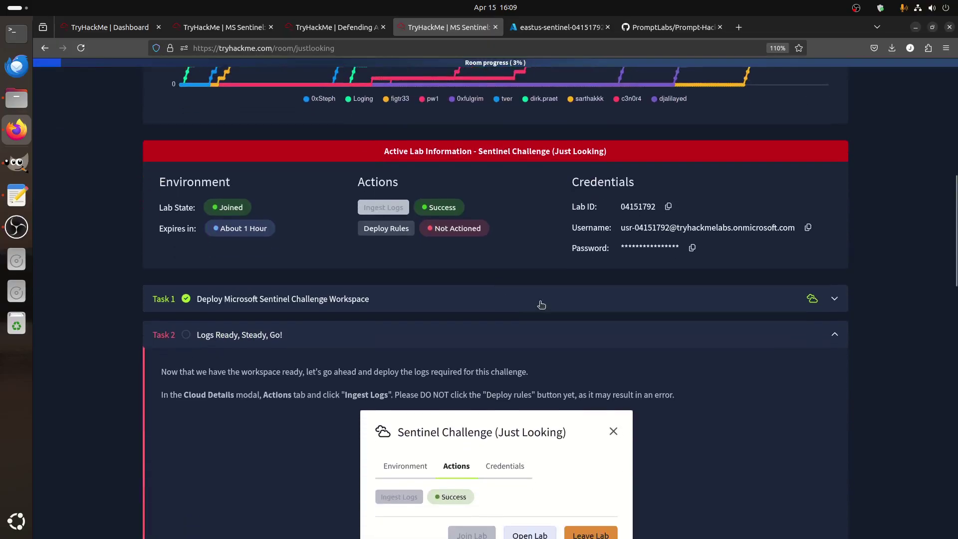
{"action": "left_click", "coordinate": [607, 299]}
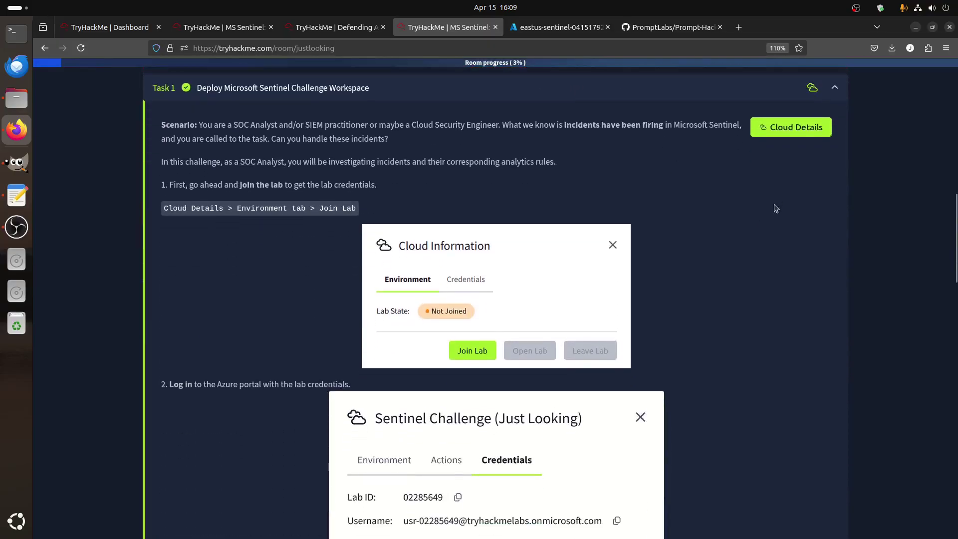
{"action": "left_click", "coordinate": [777, 131]}
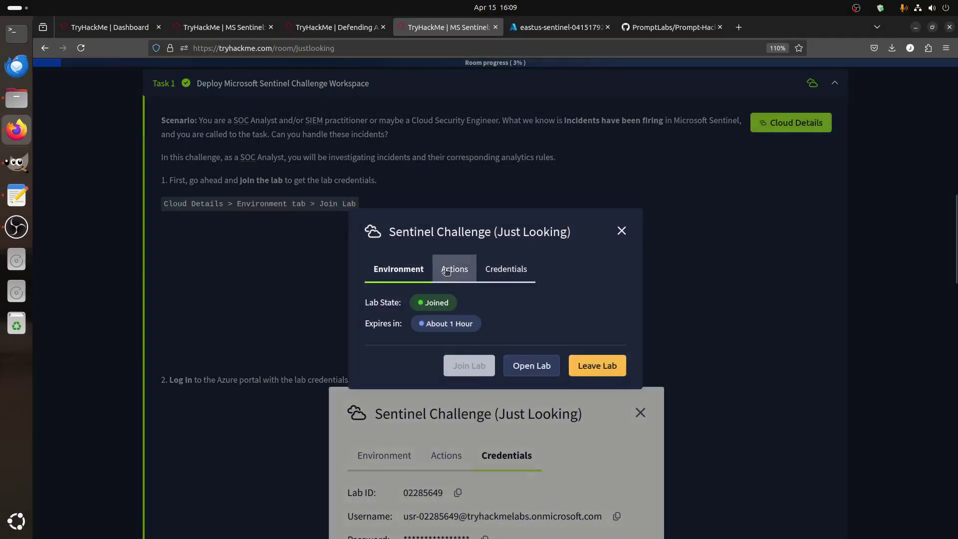
{"action": "left_click", "coordinate": [452, 269]}
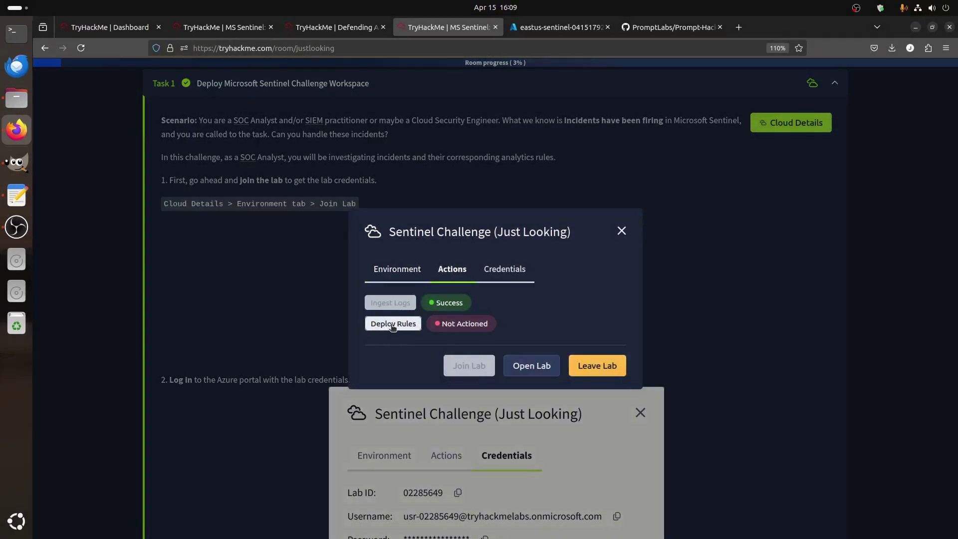
{"action": "left_click", "coordinate": [393, 324]}
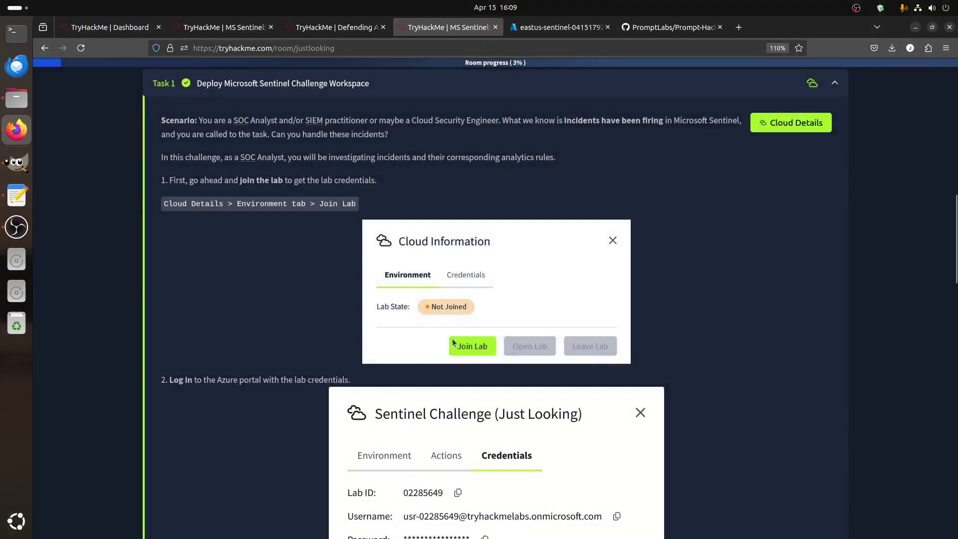
Collapse Task 1 and review Task 2's questions about the SigninLogs_CL and AuditLogs_CL row counts
{"action": "scroll", "coordinate": [422, 344], "scroll_direction": "down", "scroll_amount": 10}
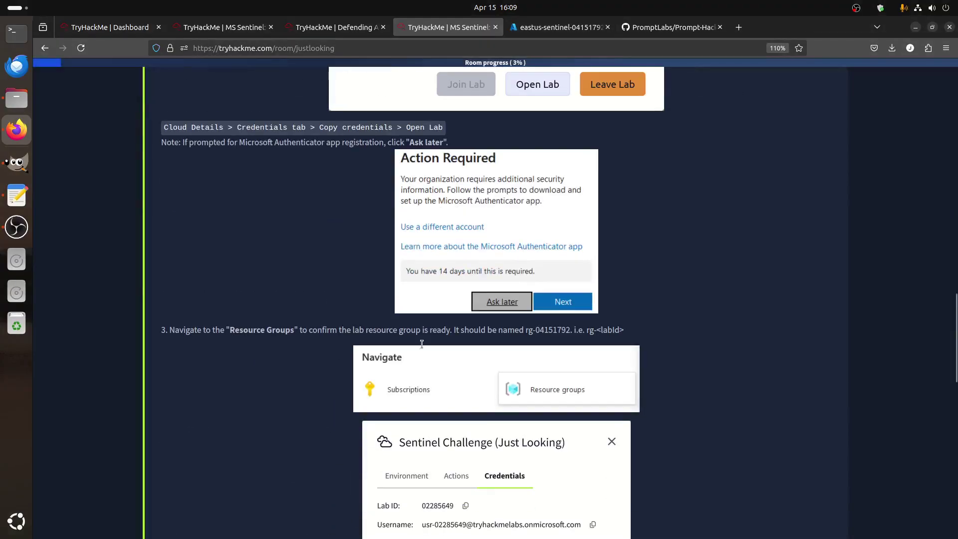
{"action": "scroll", "coordinate": [421, 344], "scroll_direction": "down", "scroll_amount": 10}
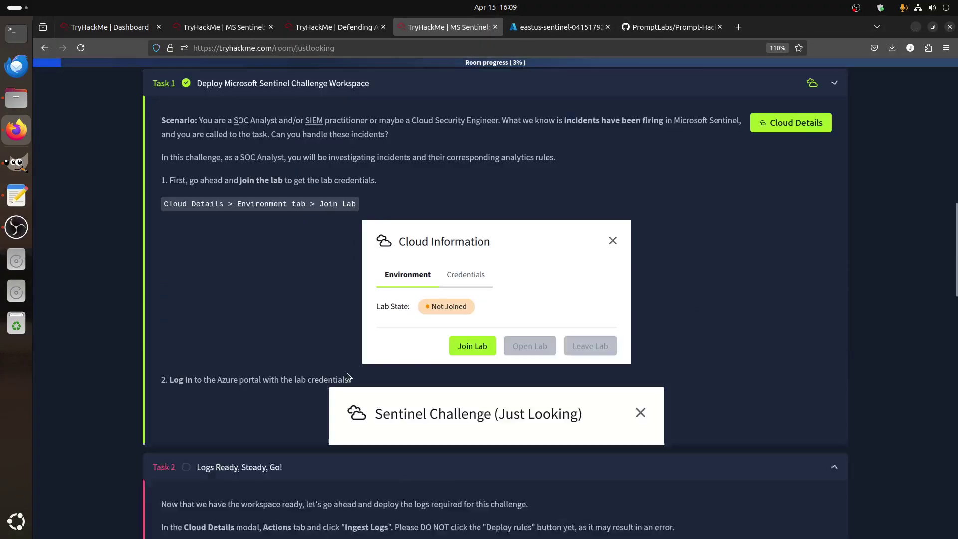
{"action": "scroll", "coordinate": [348, 377], "scroll_direction": "down", "scroll_amount": 15}
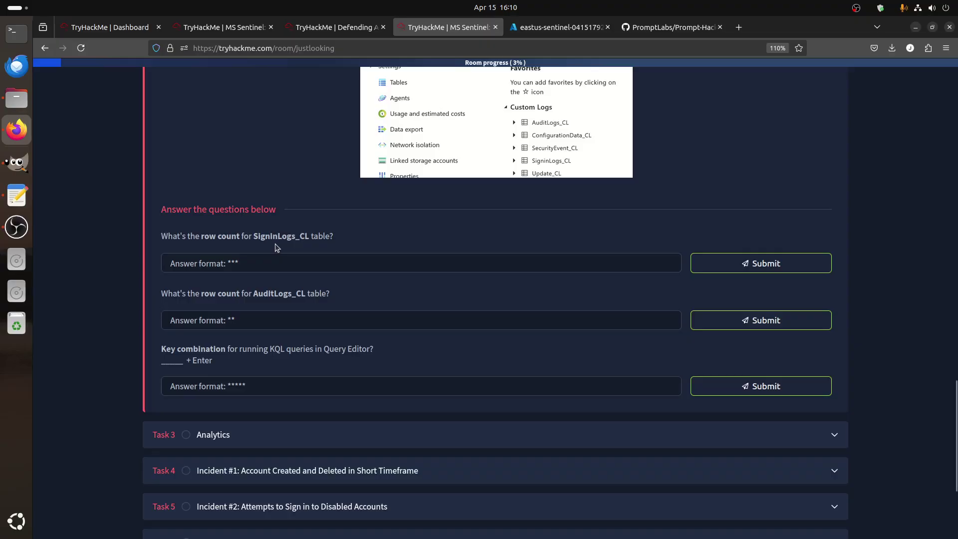
Switch to Azure, run the SigninLogs_CL table over the last 24 hours, and view the result-limit and time-range options
{"action": "left_click", "coordinate": [534, 28]}
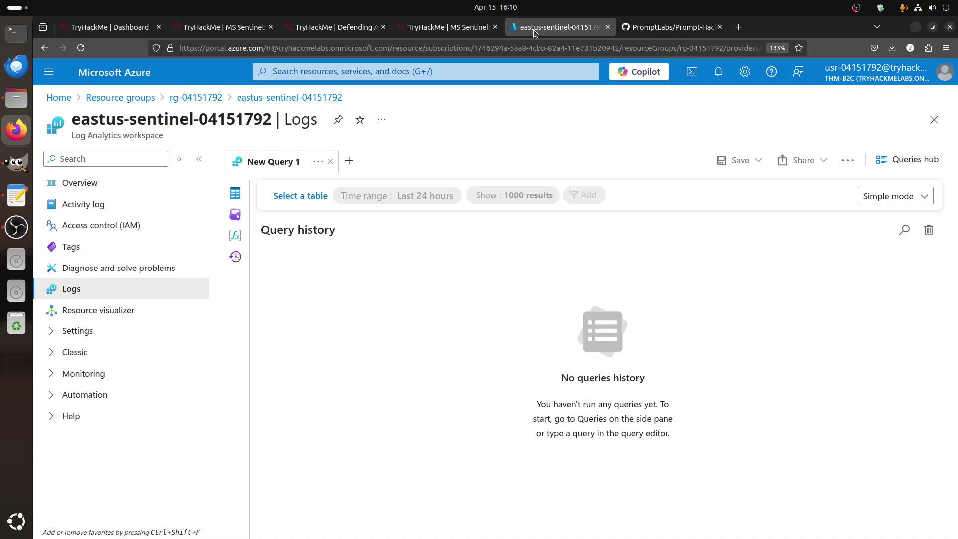
{"action": "left_click", "coordinate": [299, 195]}
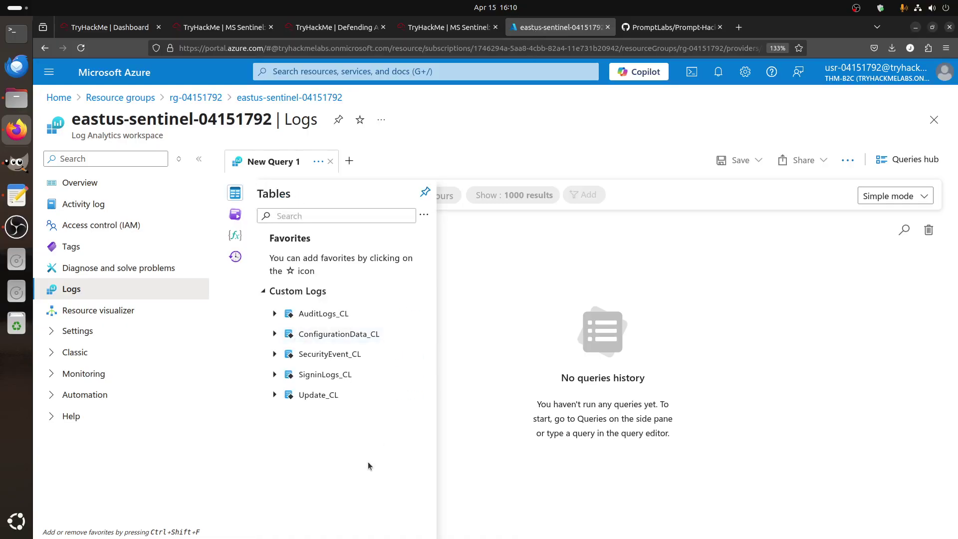
{"action": "left_click", "coordinate": [397, 375]}
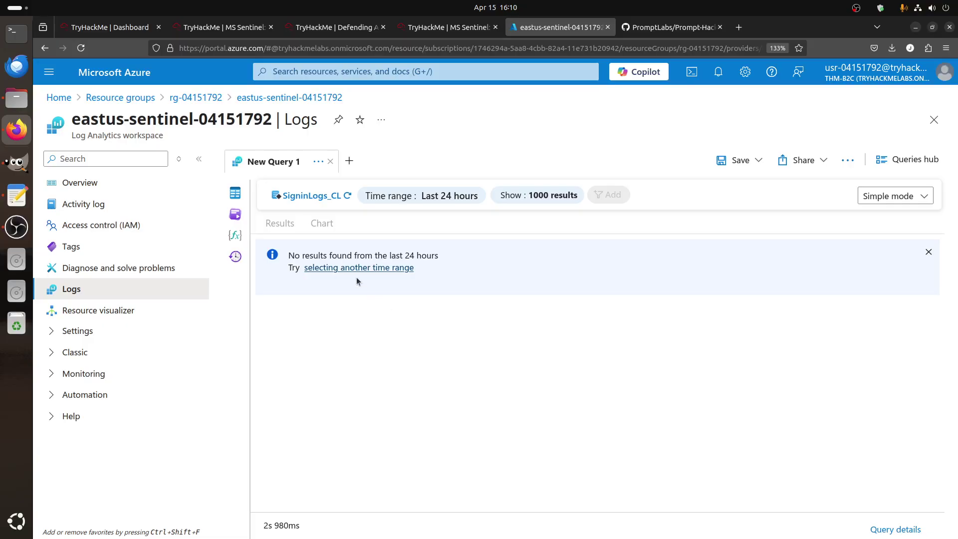
{"action": "left_click", "coordinate": [928, 252]}
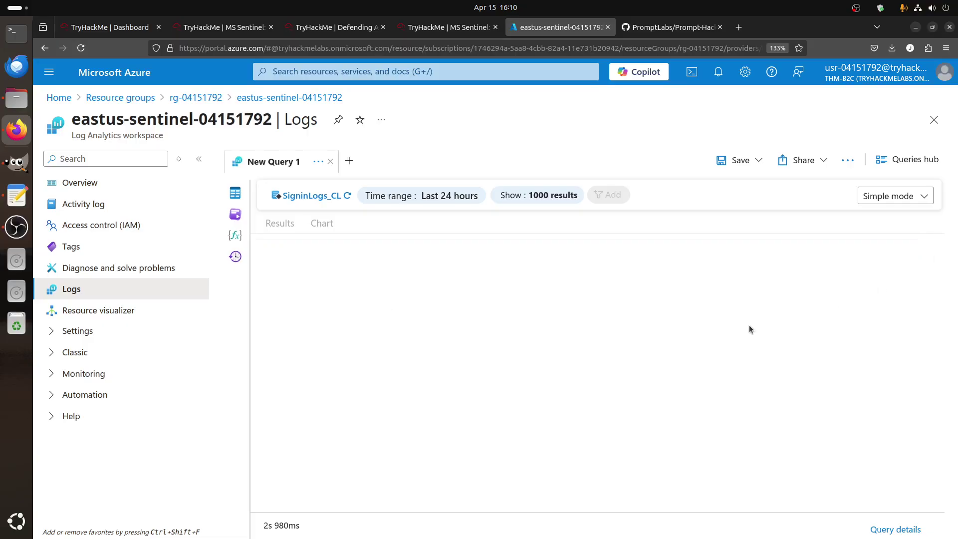
{"action": "left_click", "coordinate": [533, 200]}
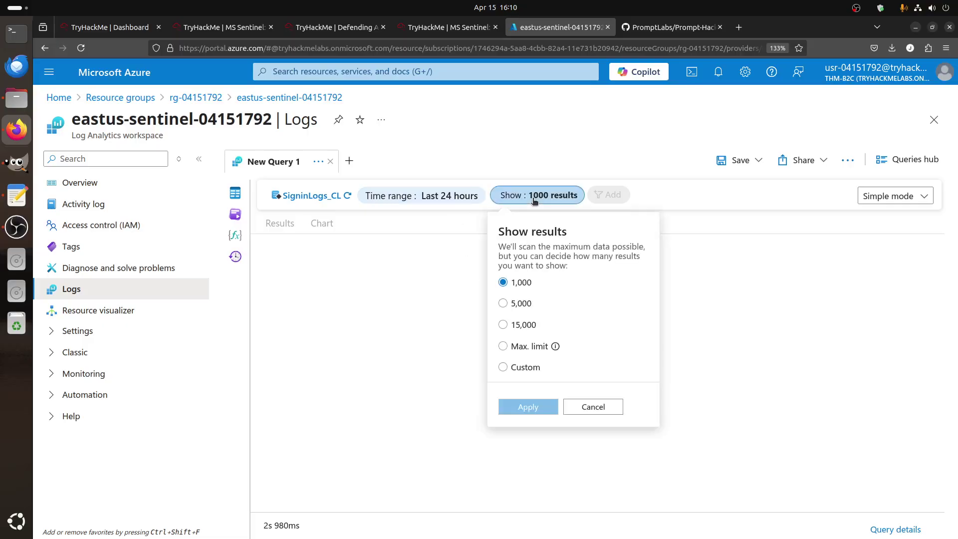
{"action": "left_click", "coordinate": [412, 196]}
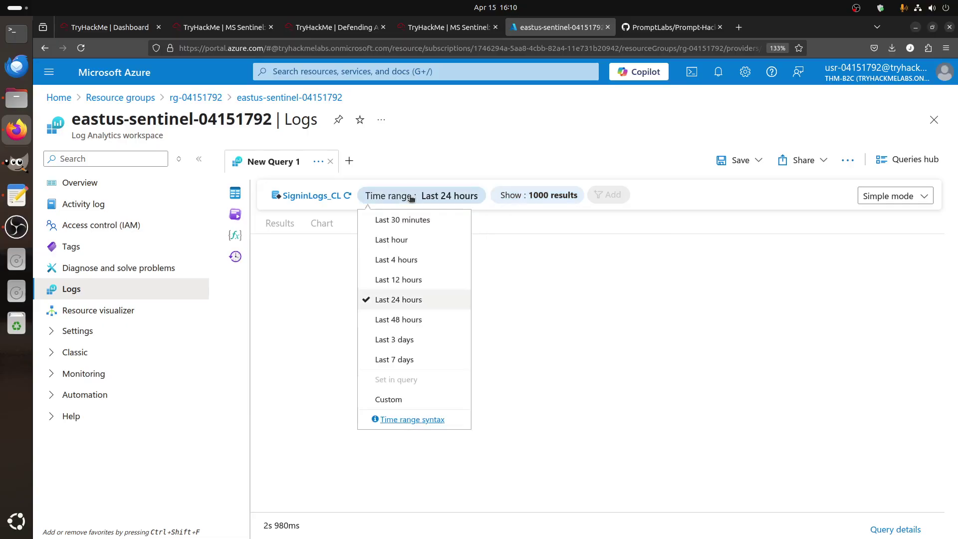
{"action": "left_click", "coordinate": [302, 195]}
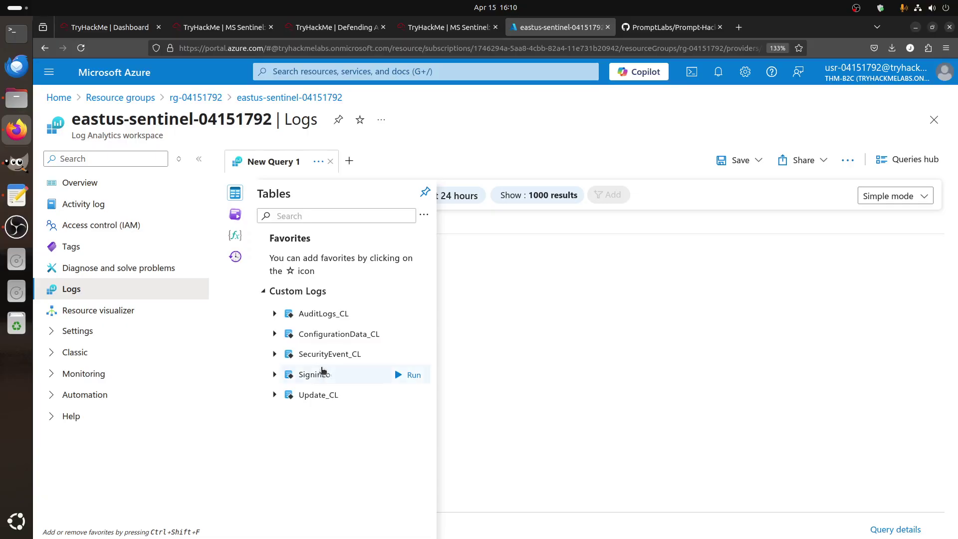
{"action": "left_click", "coordinate": [328, 313]}
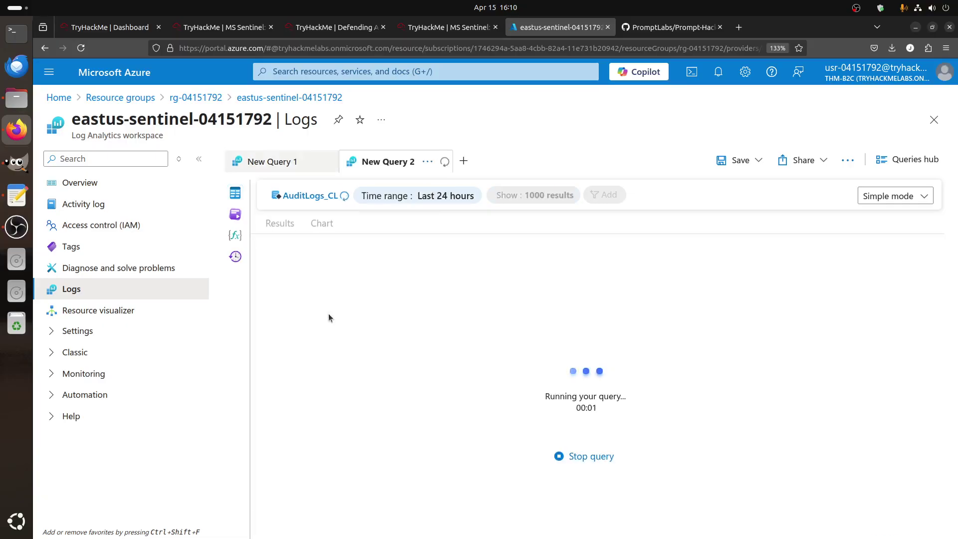
{"action": "left_click", "coordinate": [445, 161]}
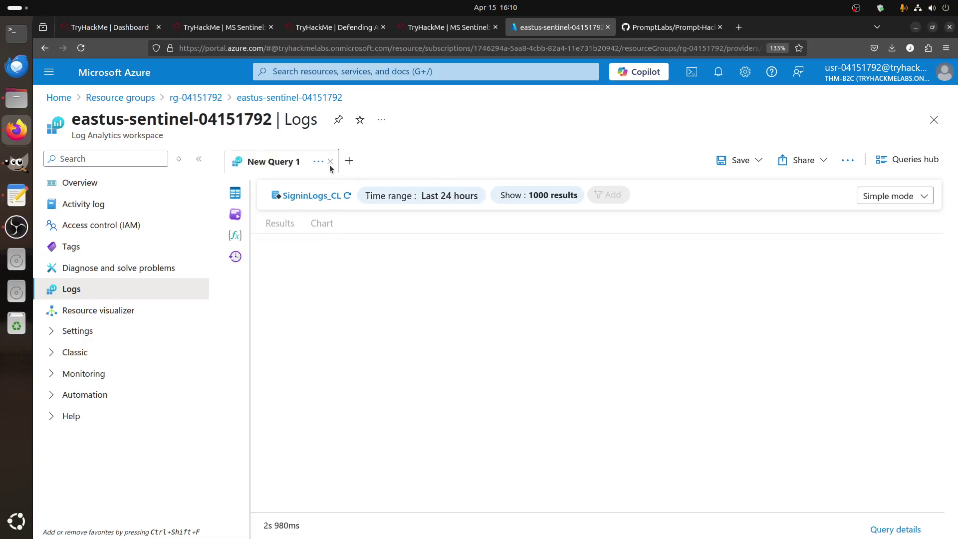
Run the SigninLogs_CL table again from the Custom Logs list in a new query
{"action": "left_click", "coordinate": [235, 193]}
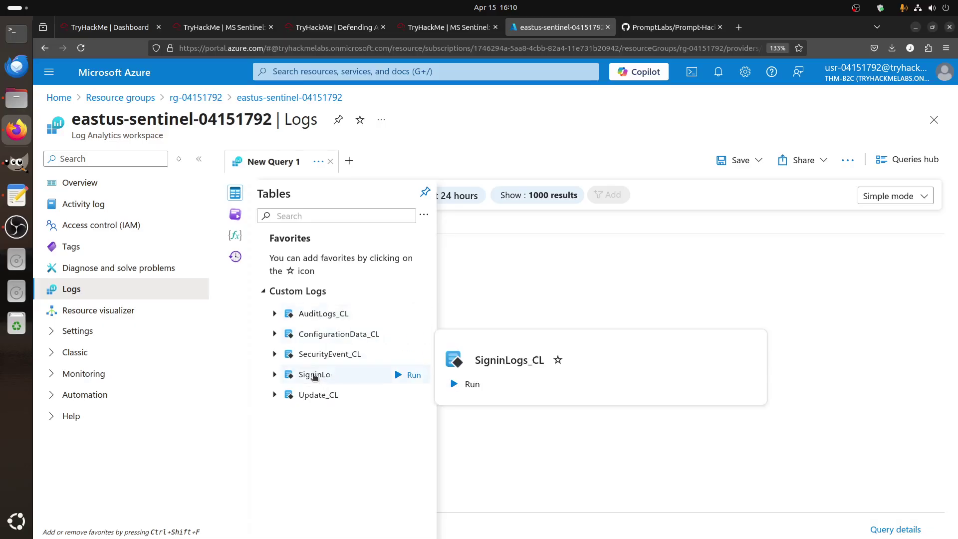
{"action": "left_click", "coordinate": [310, 376]}
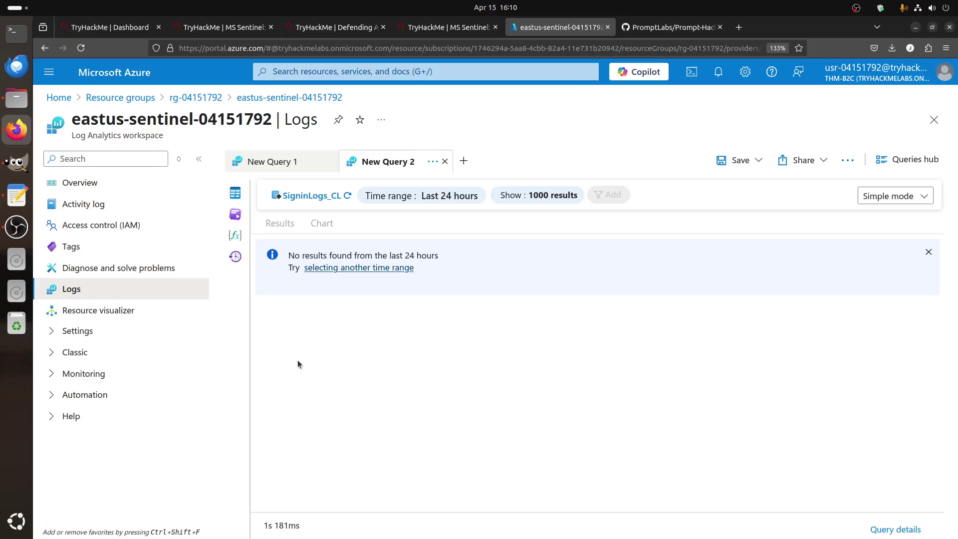
Run the SigninLogs_CL query over the last 7 days
{"action": "left_click", "coordinate": [446, 200]}
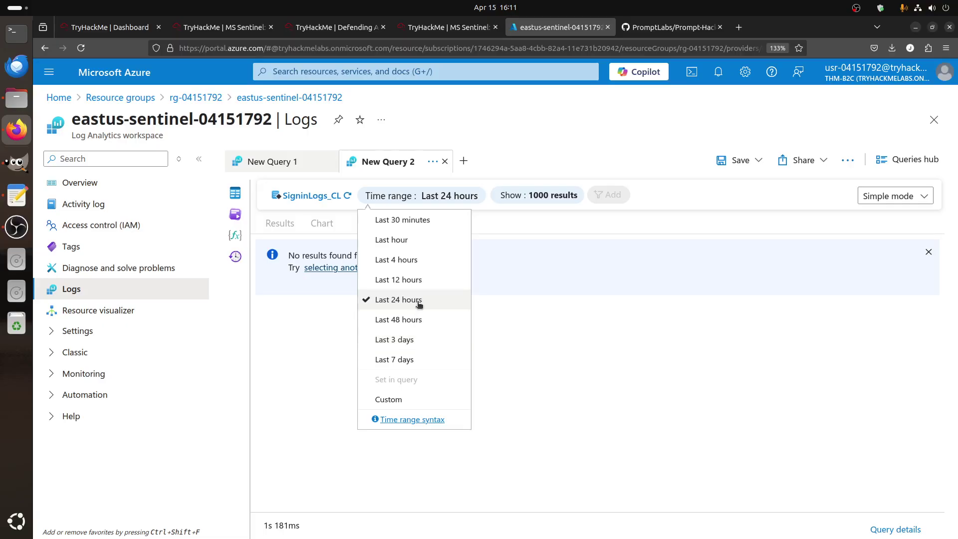
{"action": "left_click", "coordinate": [409, 360]}
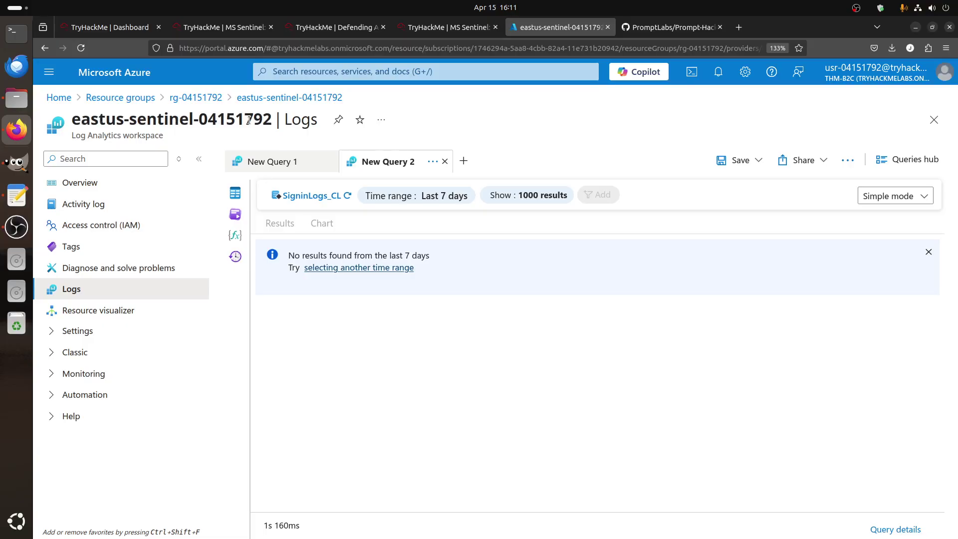
Reopen the Log Analytics workspace's logs from its resource group and dismiss the Queries hub
{"action": "left_click", "coordinate": [196, 97]}
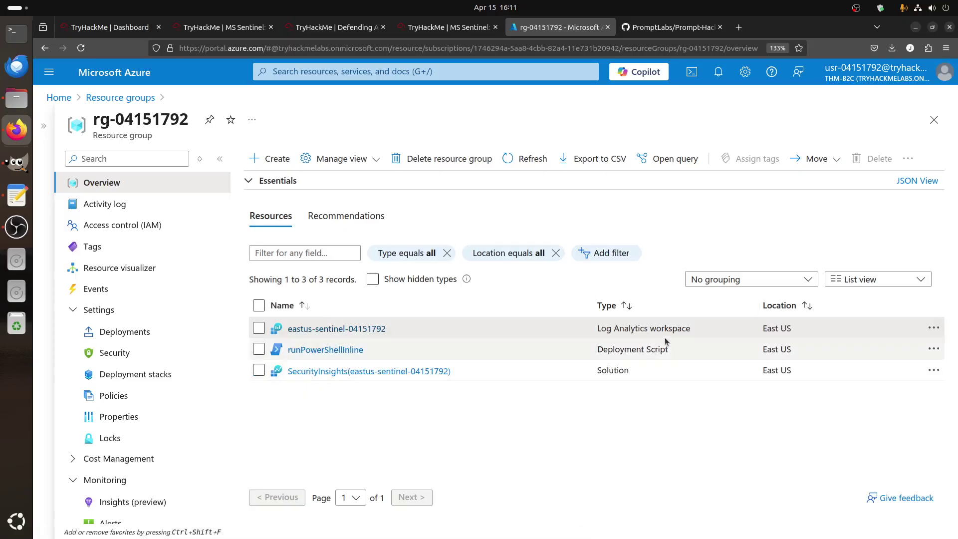
{"action": "left_click_drag", "start_coordinate": [623, 328], "coordinate": [597, 328]}
{"action": "left_click", "coordinate": [336, 330]}
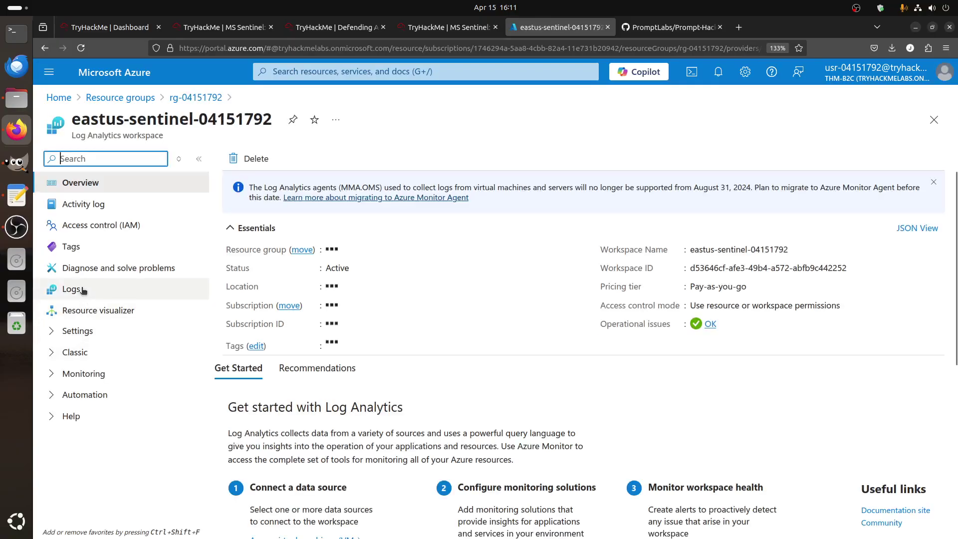
{"action": "left_click", "coordinate": [71, 289]}
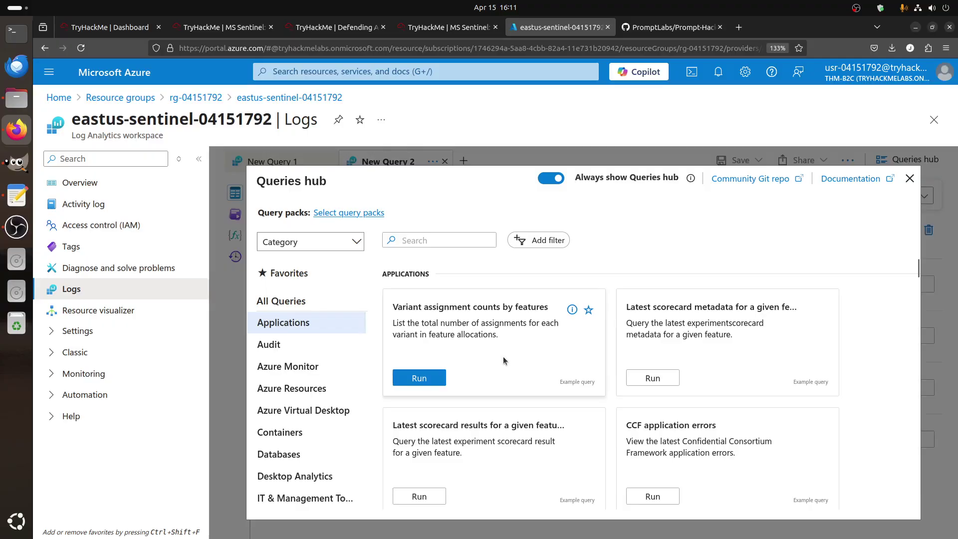
{"action": "scroll", "coordinate": [503, 356], "scroll_direction": "down", "scroll_amount": 2}
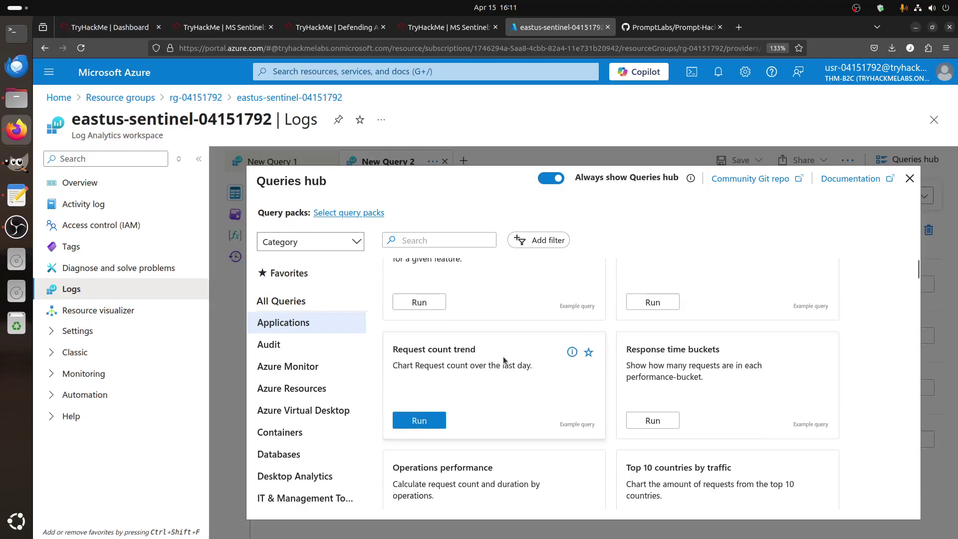
{"action": "left_click", "coordinate": [855, 194]}
{"action": "left_click", "coordinate": [720, 27]}
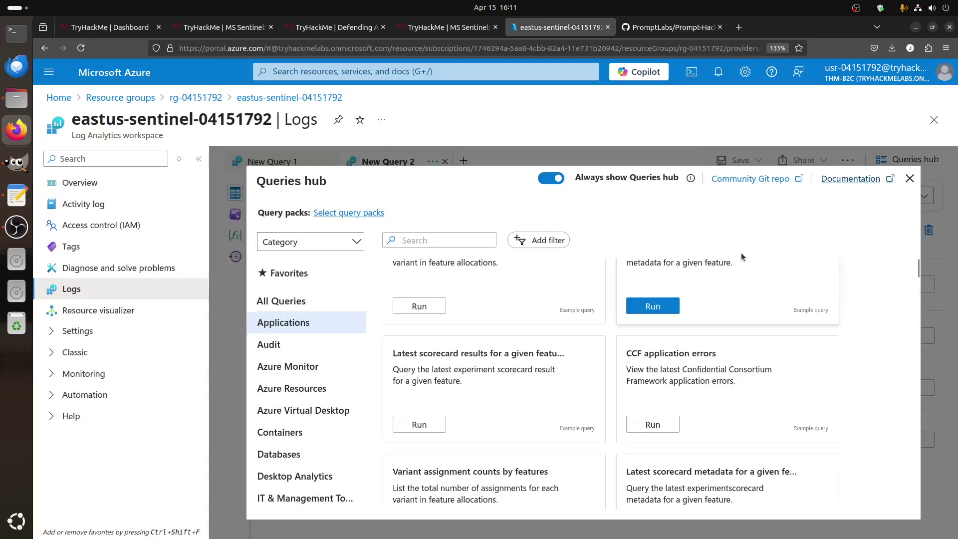
{"action": "left_click", "coordinate": [911, 179]}
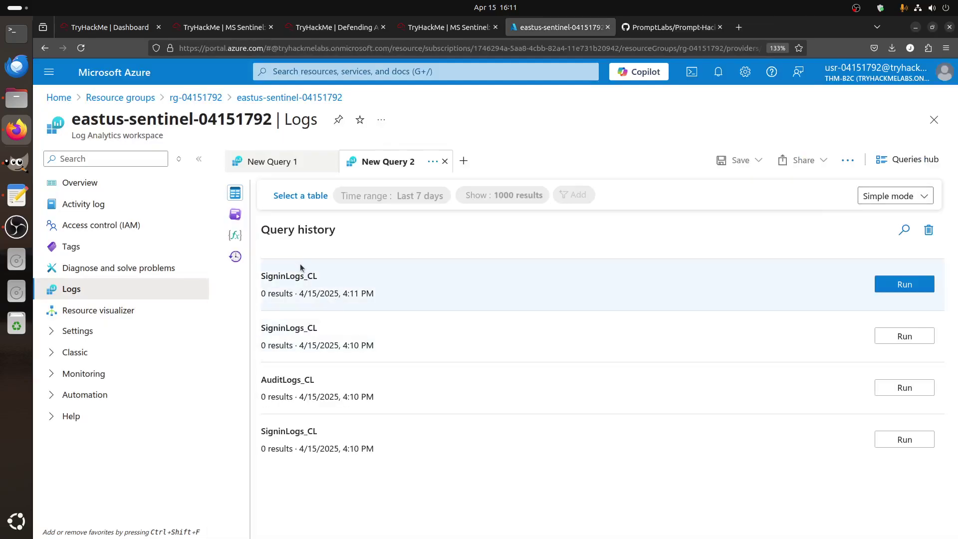
Run the SecurityEvent_CL custom table in New Query 2 over the last 7 days
{"action": "left_click", "coordinate": [289, 196]}
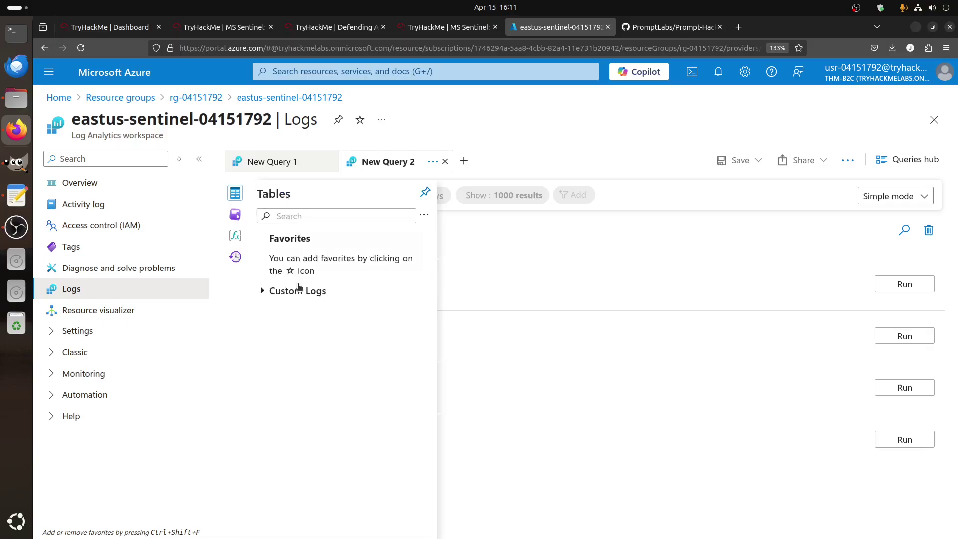
{"action": "left_click", "coordinate": [267, 293]}
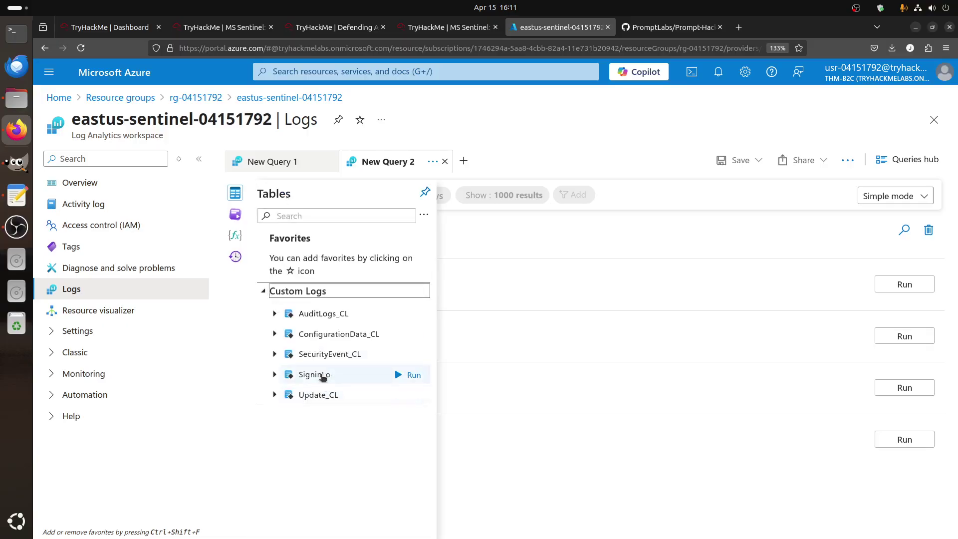
{"action": "left_click", "coordinate": [322, 354]}
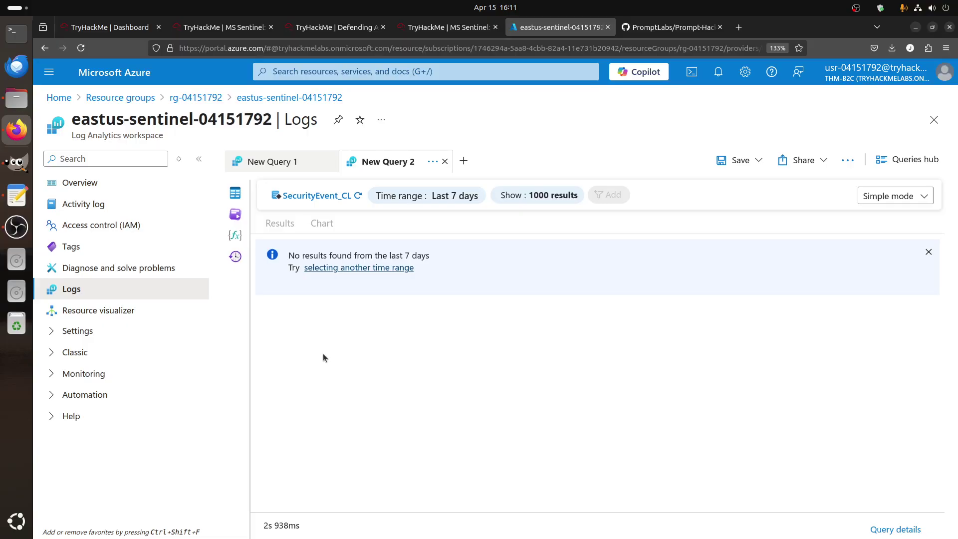
Run the SigninLogs_CL custom table in New Query 1 over the last 24 hours
{"action": "left_click", "coordinate": [272, 169]}
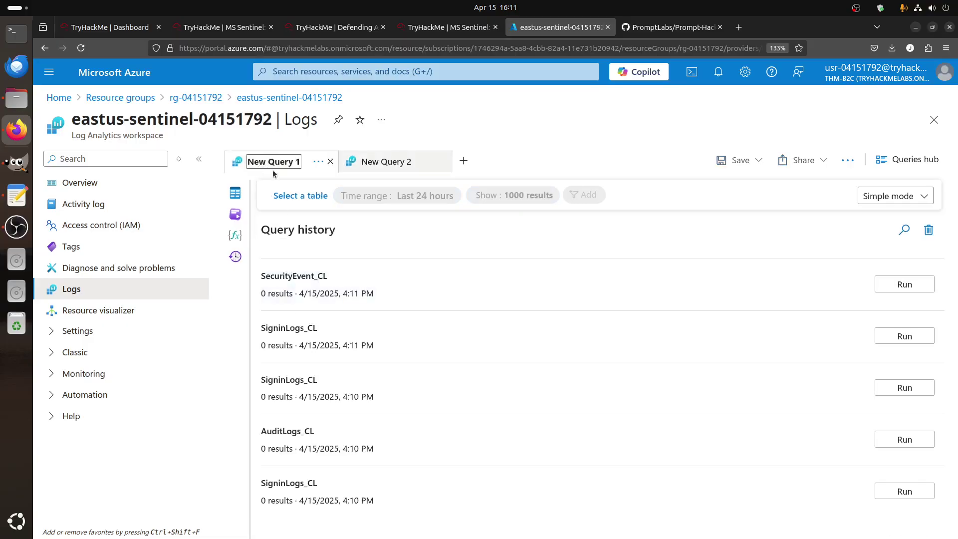
{"action": "left_click", "coordinate": [300, 195]}
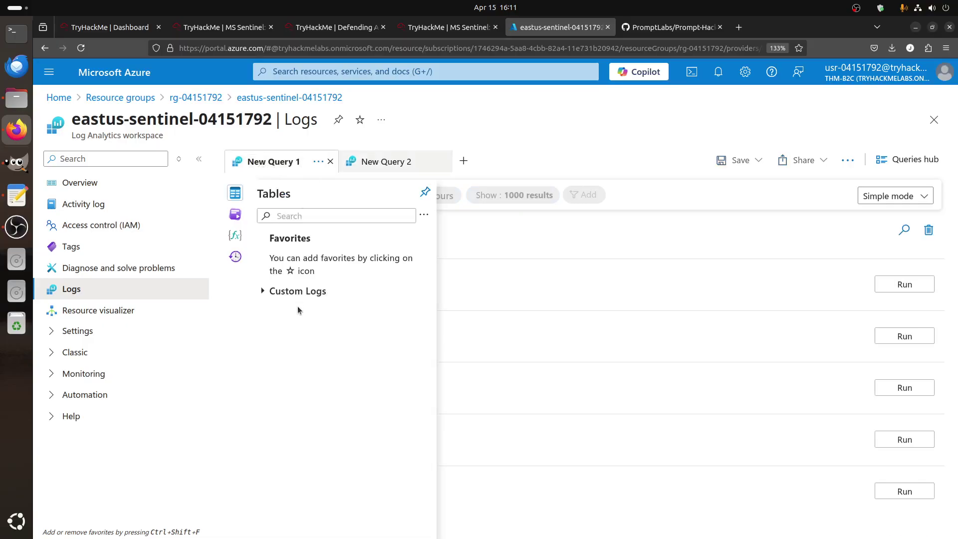
{"action": "left_click", "coordinate": [271, 292]}
{"action": "left_click", "coordinate": [322, 378]}
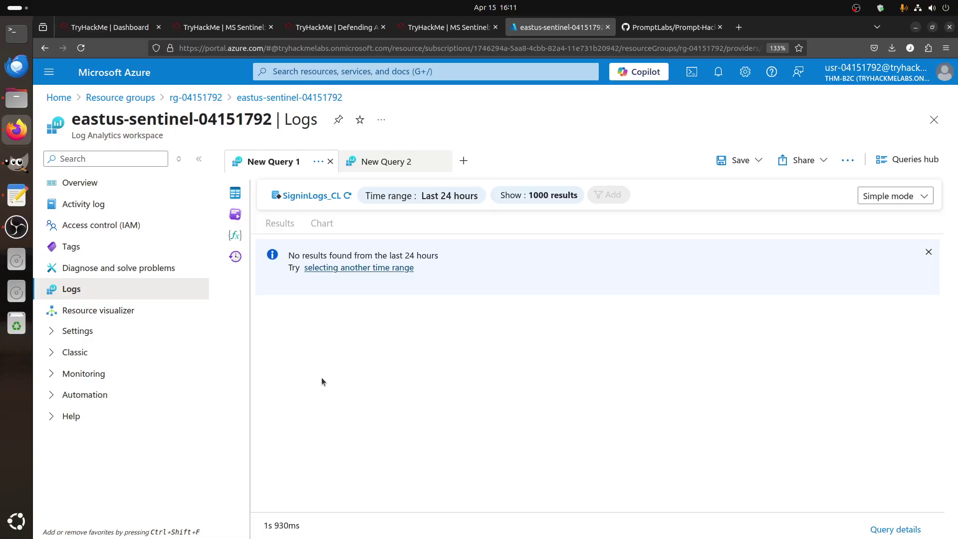
Inspect the columns of the Update_CL and SigninLogs_CL tables, and run SigninLogs_CL in a new query
{"action": "left_click", "coordinate": [299, 196]}
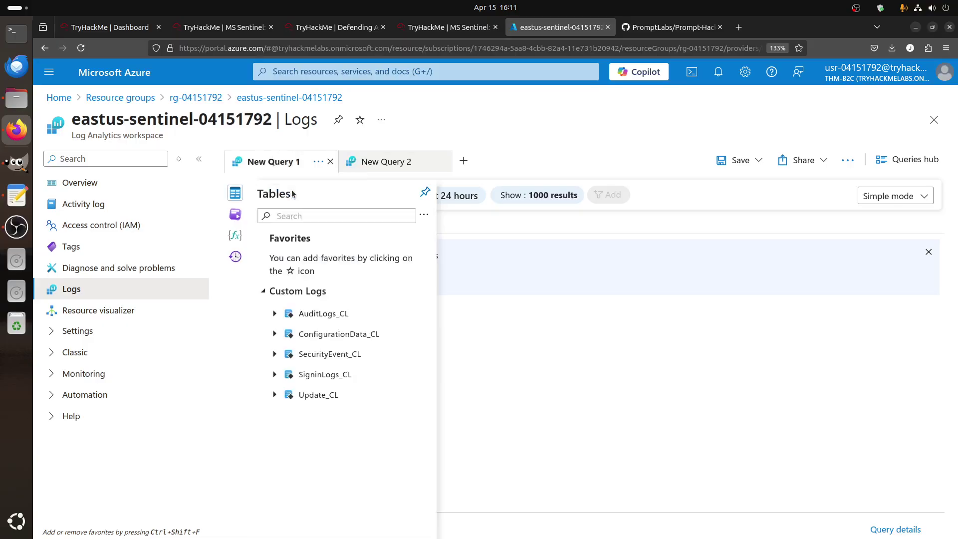
{"action": "left_click", "coordinate": [274, 395]}
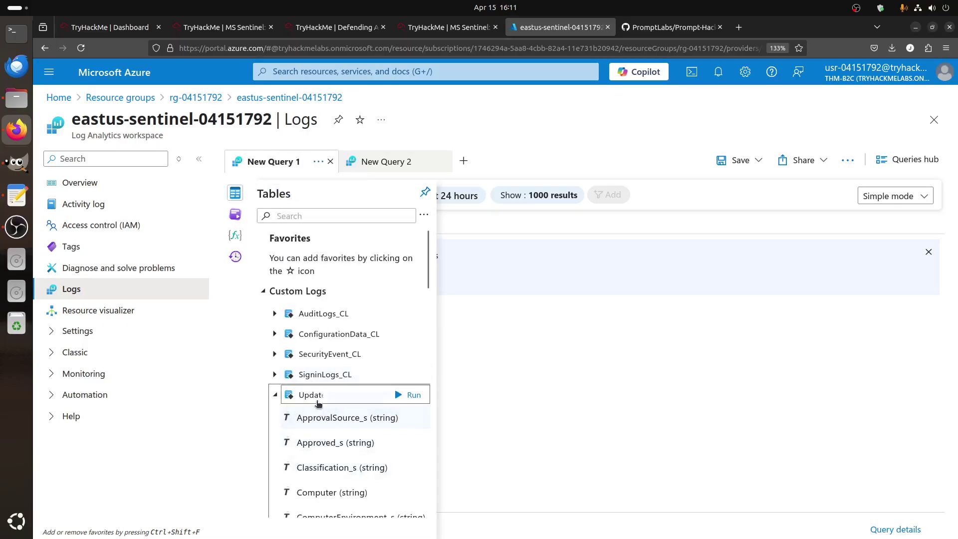
{"action": "left_click", "coordinate": [275, 395]}
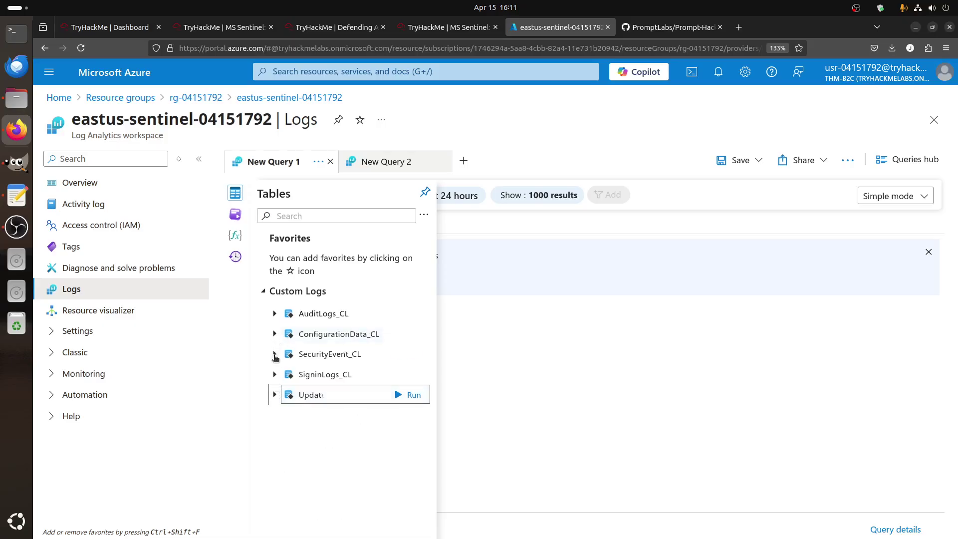
{"action": "left_click", "coordinate": [275, 375]}
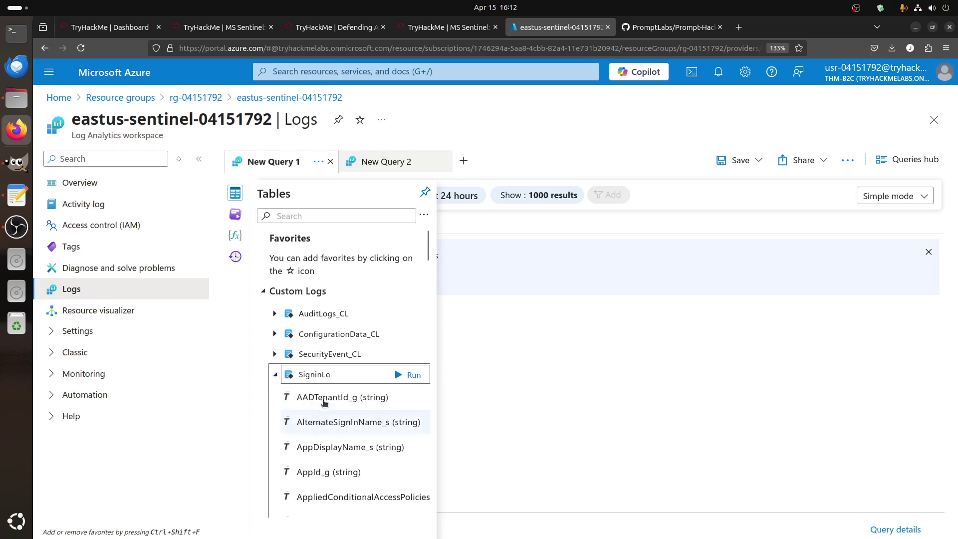
{"action": "double_click", "coordinate": [310, 374]}
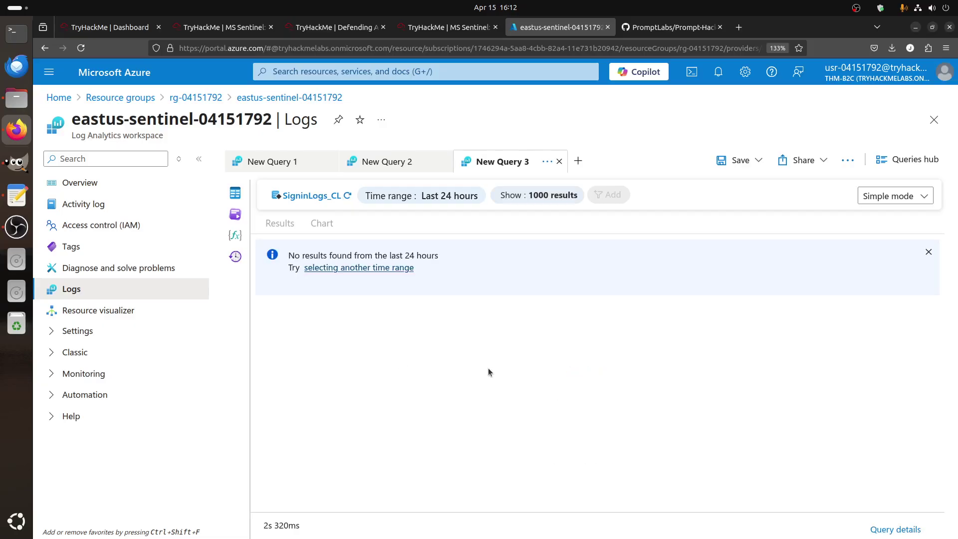
Check the query's result-limit options and the Queries hub, leaving both without making changes
{"action": "left_click", "coordinate": [552, 195]}
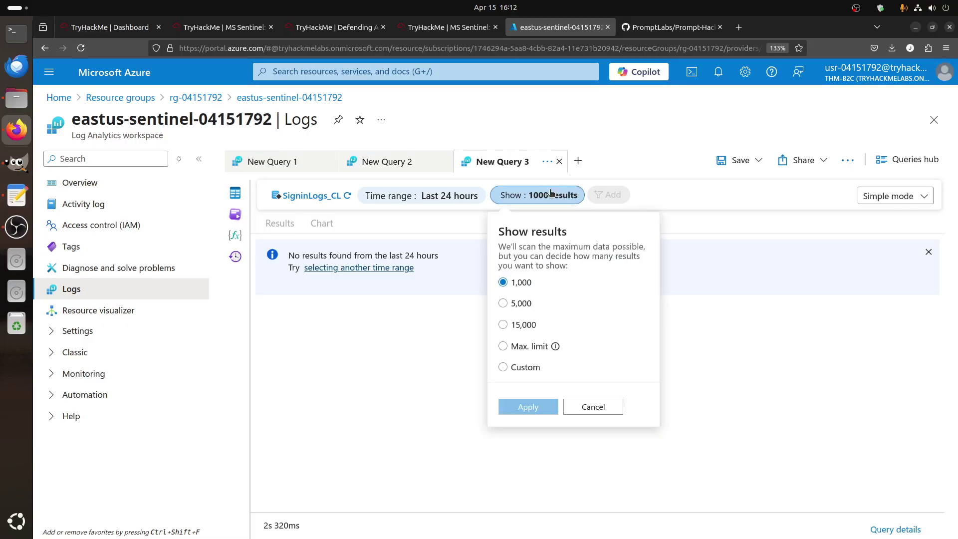
{"action": "left_click", "coordinate": [762, 247]}
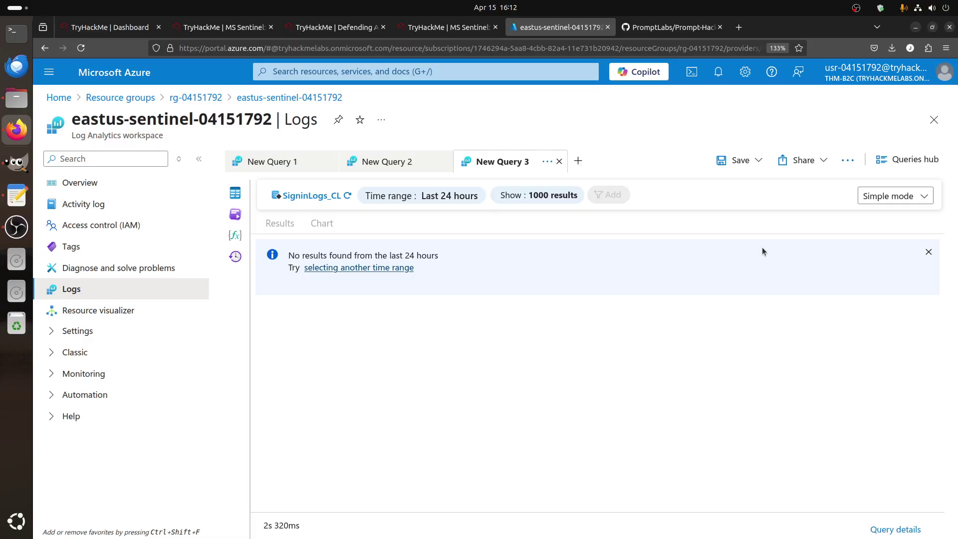
{"action": "left_click", "coordinate": [907, 160]}
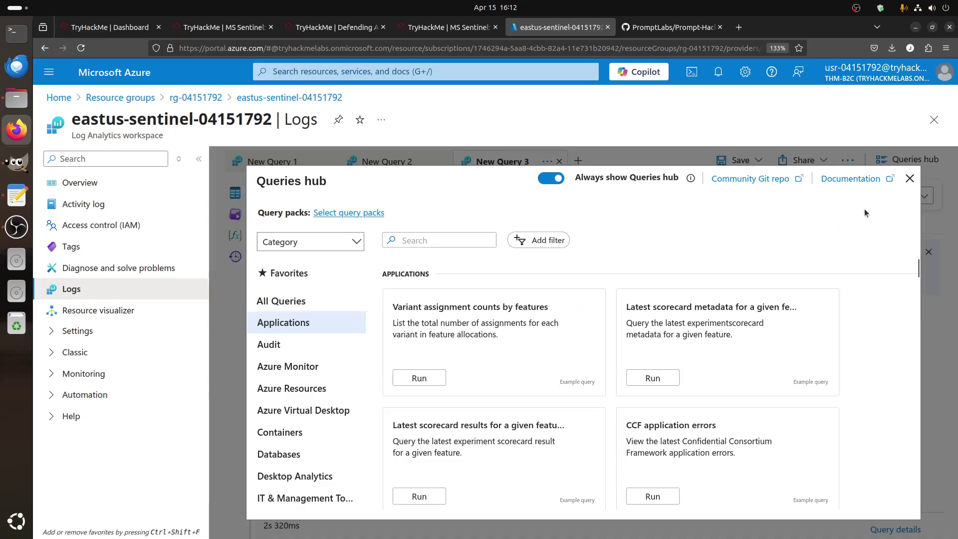
{"action": "left_click", "coordinate": [910, 179]}
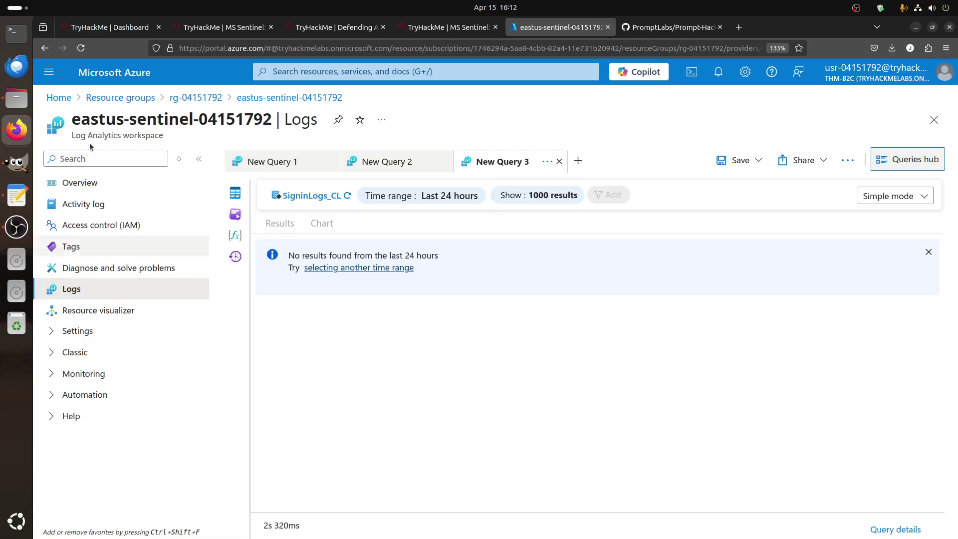
Review the resource group's deployments and examine the workspace deployment's details and next steps
{"action": "left_click", "coordinate": [196, 97]}
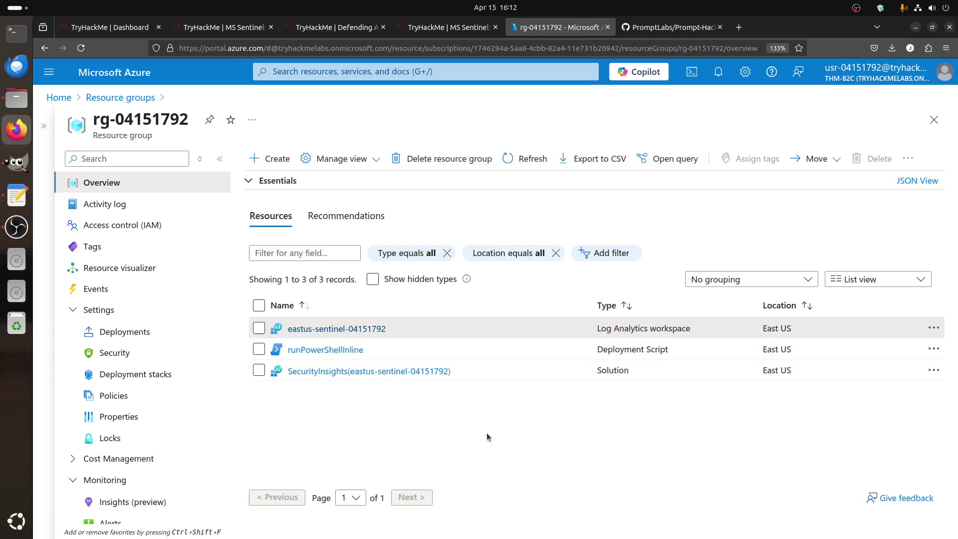
{"action": "left_click", "coordinate": [112, 332]}
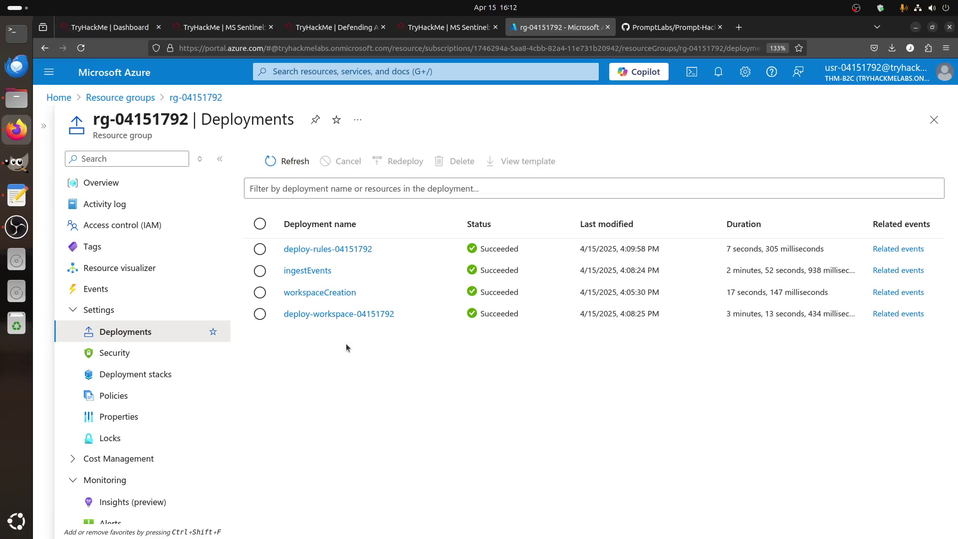
{"action": "left_click", "coordinate": [345, 317]}
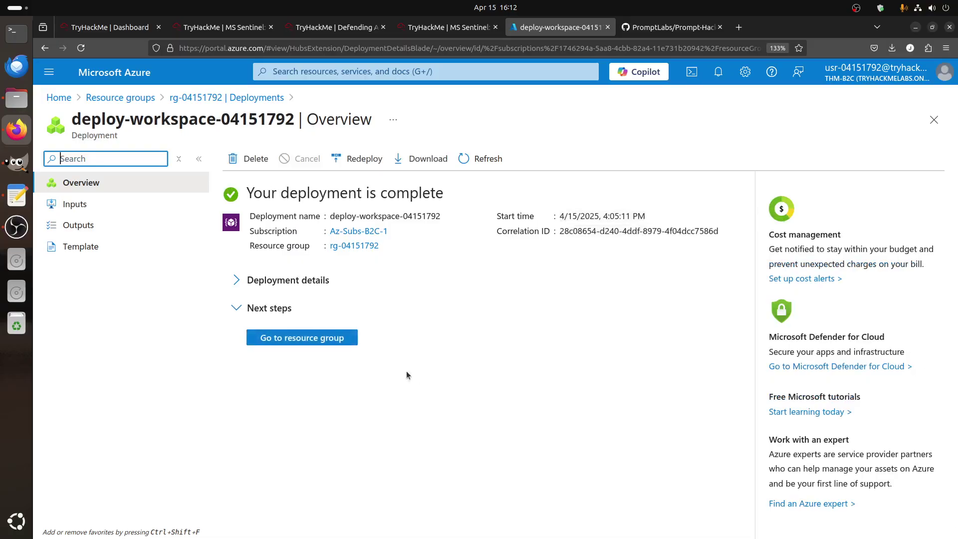
{"action": "left_click", "coordinate": [236, 280]}
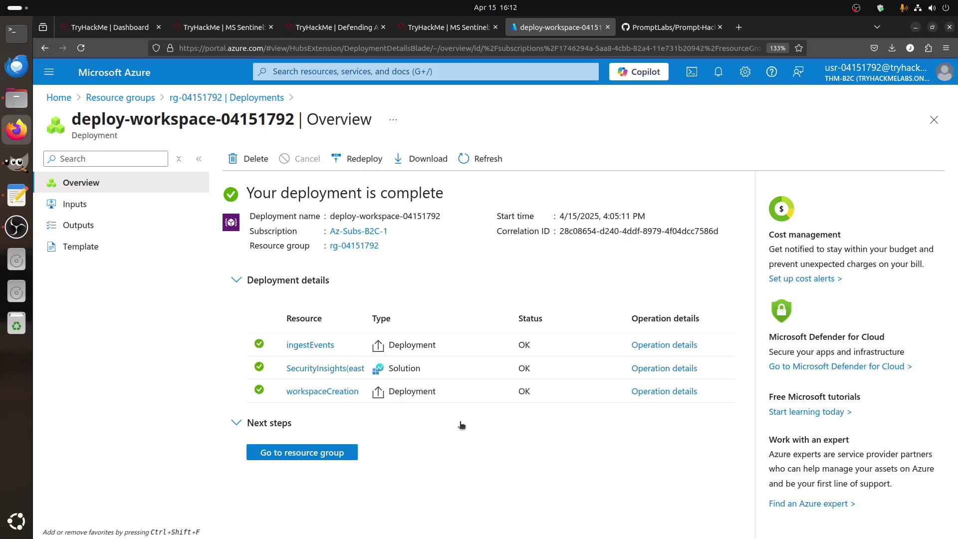
{"action": "mouse_move", "coordinate": [320, 346]}
{"action": "left_click", "coordinate": [232, 423]}
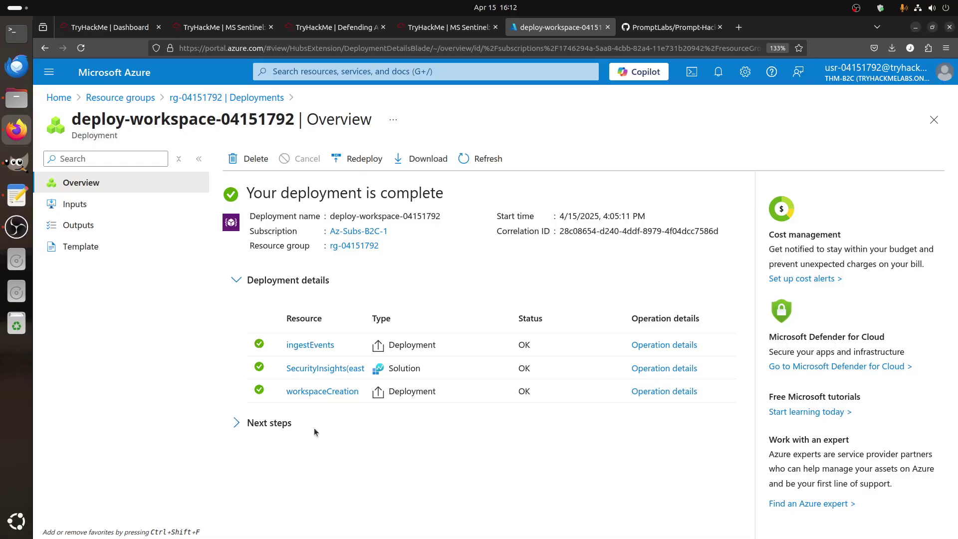
{"action": "left_click", "coordinate": [234, 424]}
Open the Log Analytics workspace's Logs page from the resource group and dismiss the Queries hub
{"action": "left_click", "coordinate": [311, 459]}
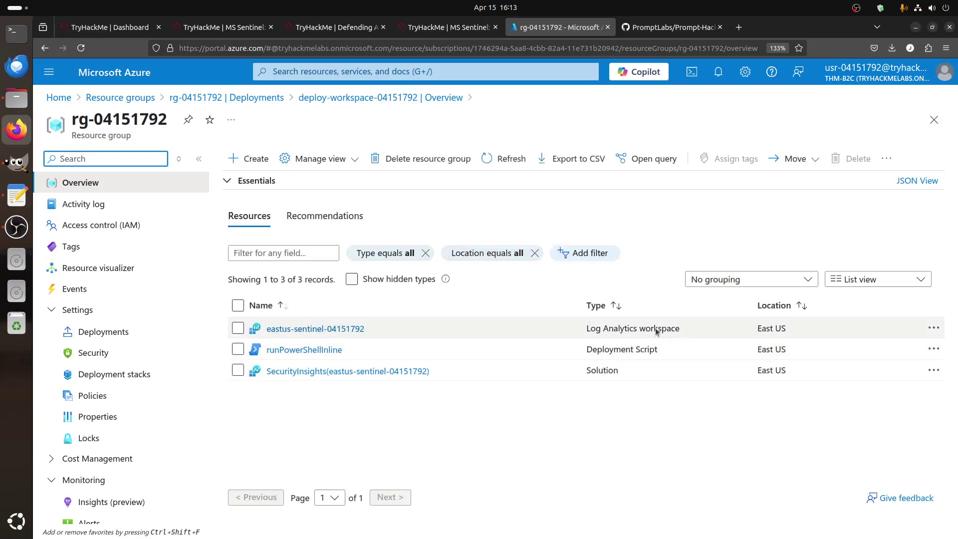
{"action": "left_click", "coordinate": [932, 329]}
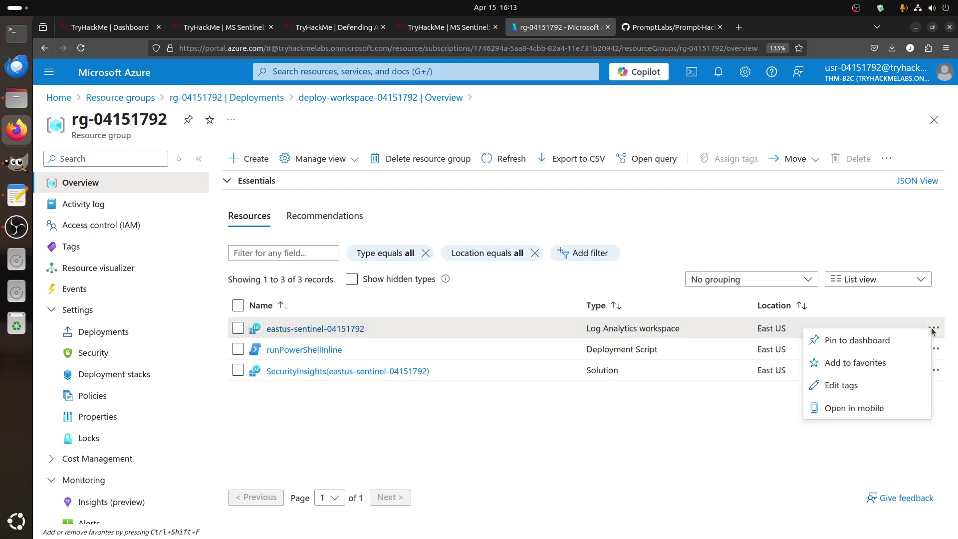
{"action": "left_click", "coordinate": [449, 409]}
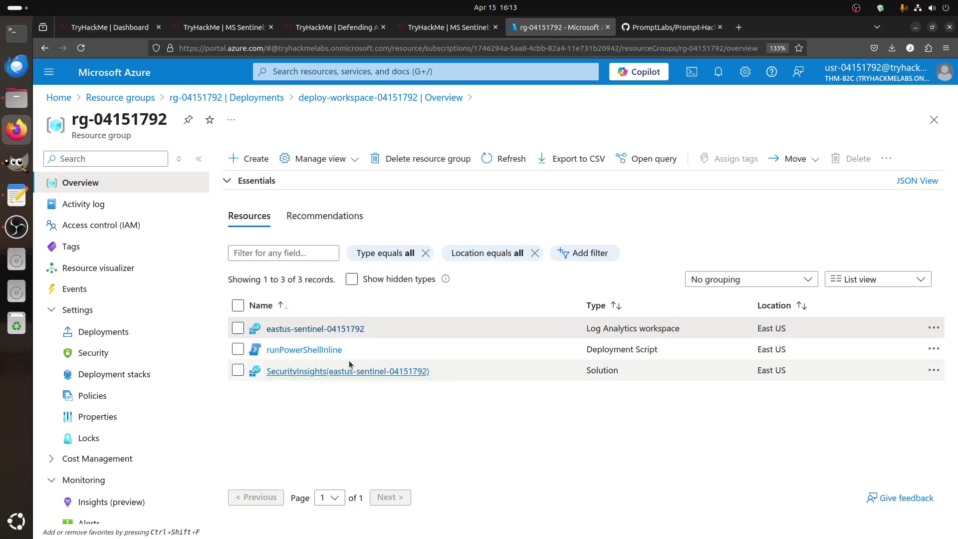
{"action": "left_click", "coordinate": [321, 331]}
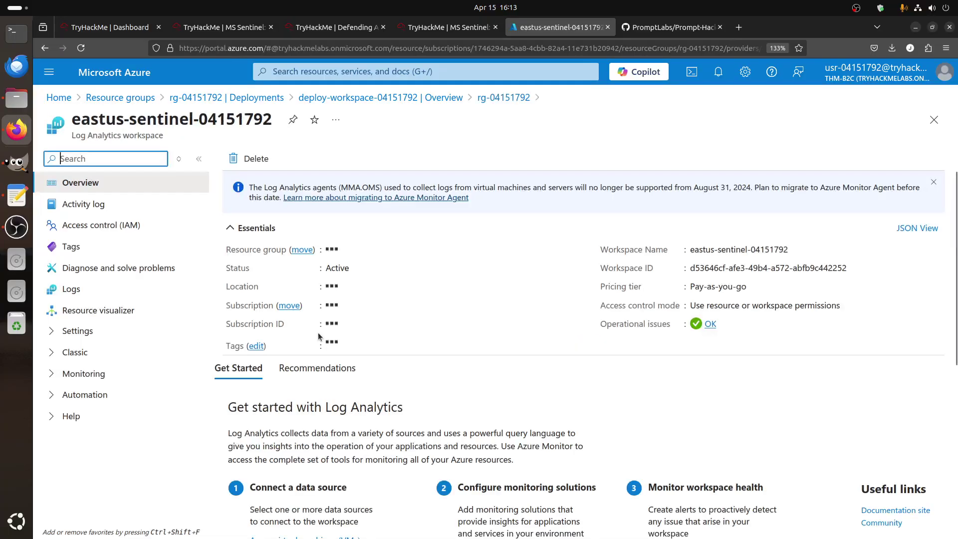
{"action": "left_click", "coordinate": [93, 296]}
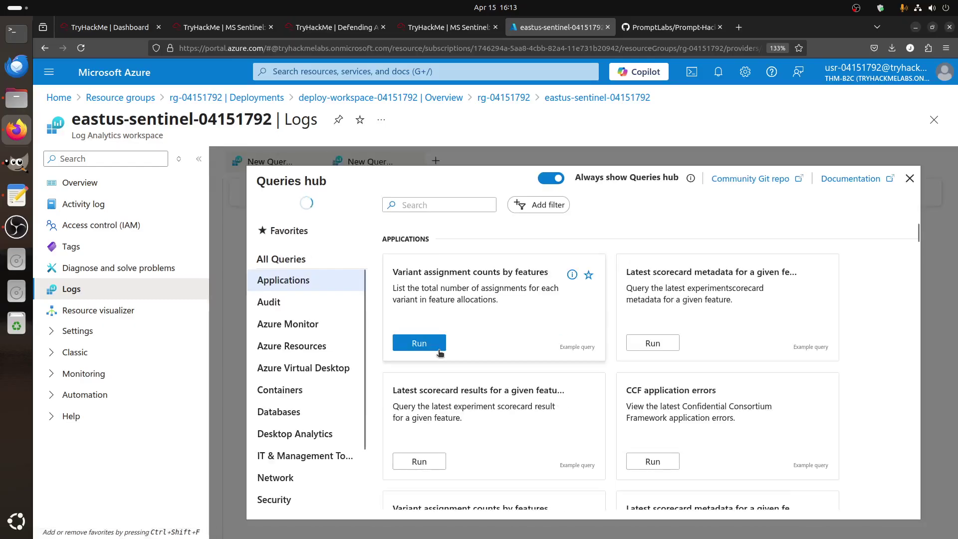
{"action": "left_click", "coordinate": [910, 178]}
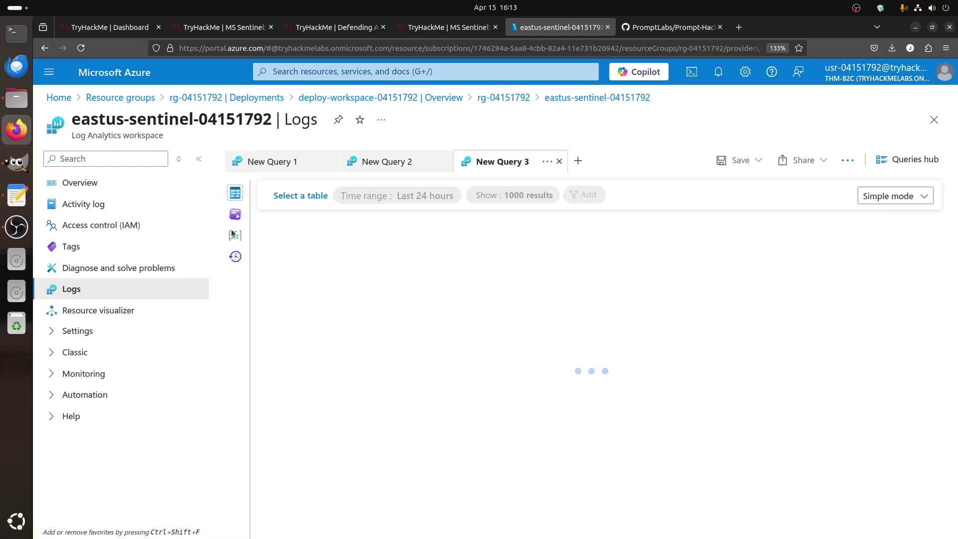
Run the AuditLogs_CL custom table in New Query 3 and dismiss the filters and operators tip
{"action": "left_click", "coordinate": [290, 194]}
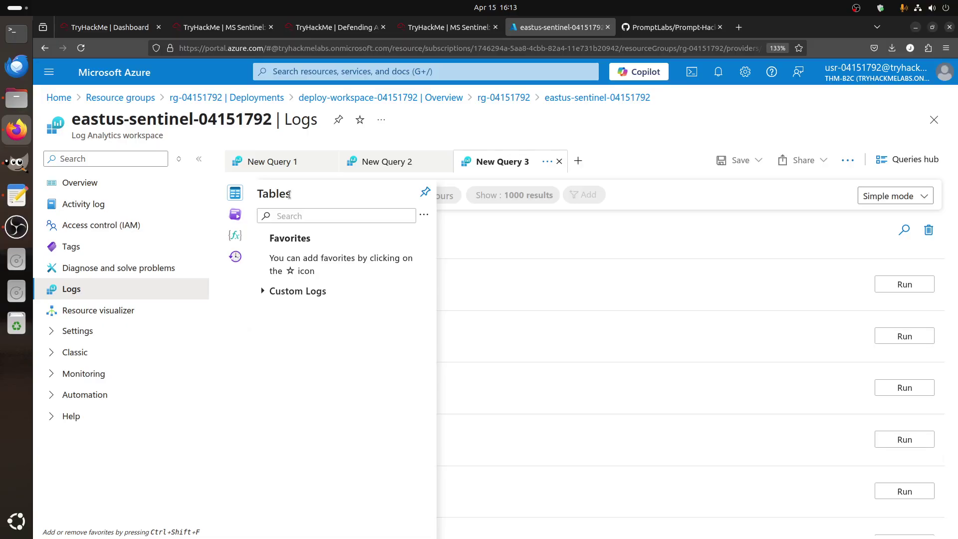
{"action": "left_click", "coordinate": [259, 291]}
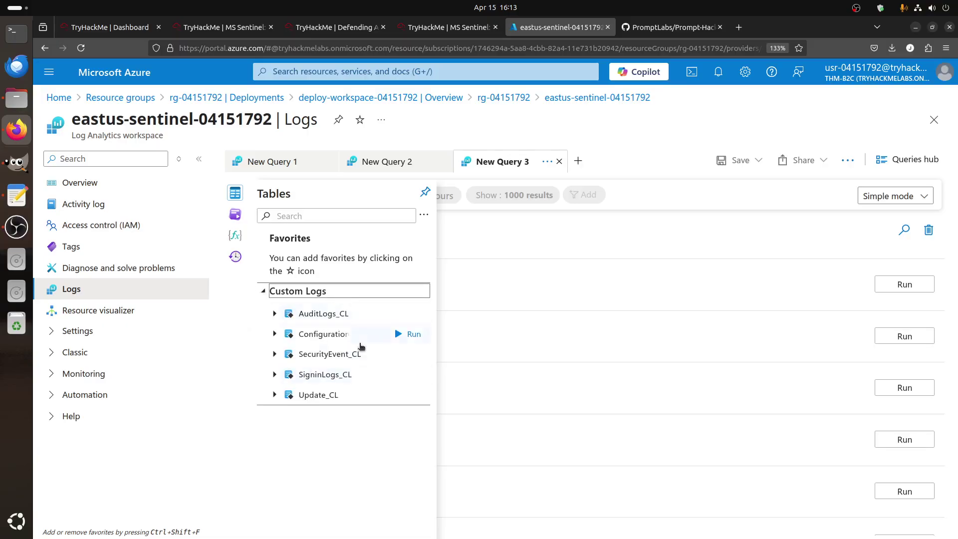
{"action": "key", "text": "ctrl+Page_Up"}
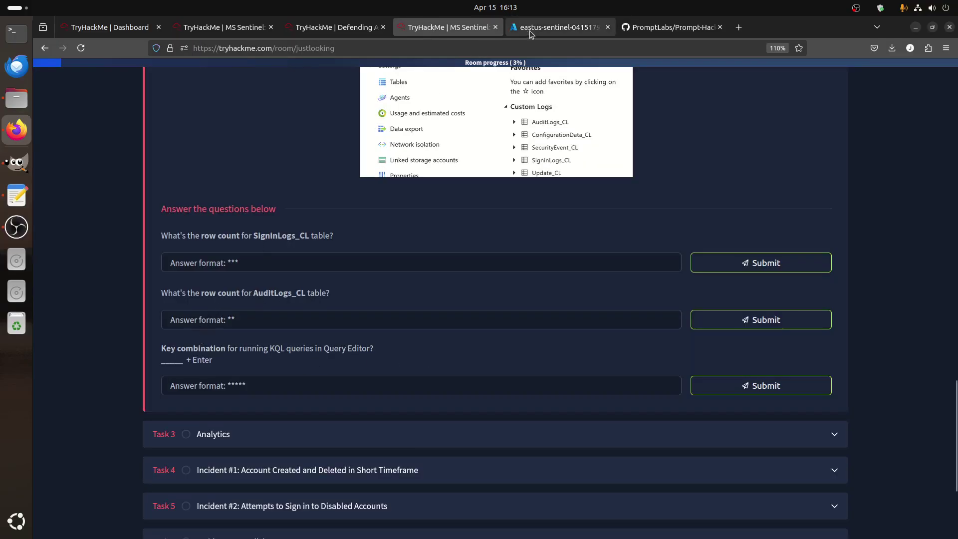
{"action": "left_click", "coordinate": [554, 27]}
{"action": "left_click", "coordinate": [299, 194]}
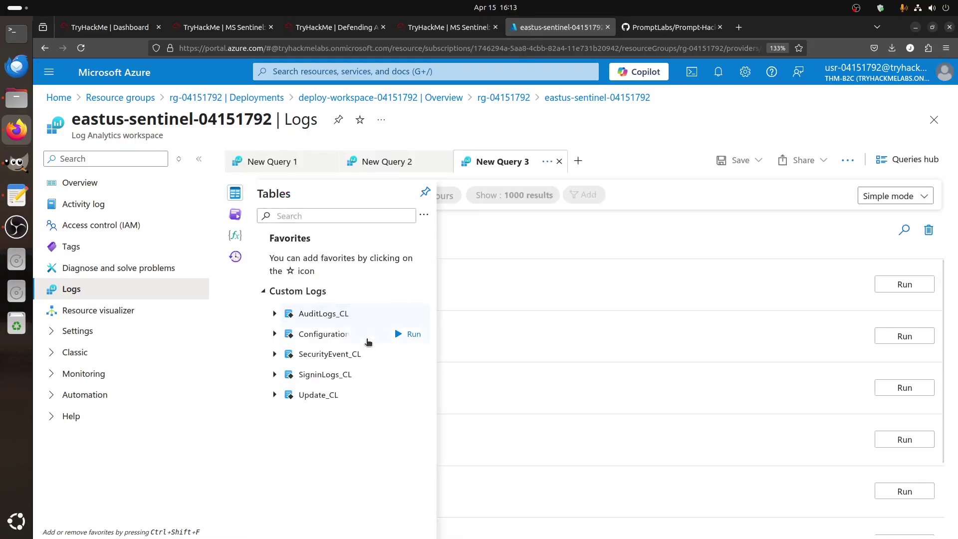
{"action": "left_click", "coordinate": [321, 314]}
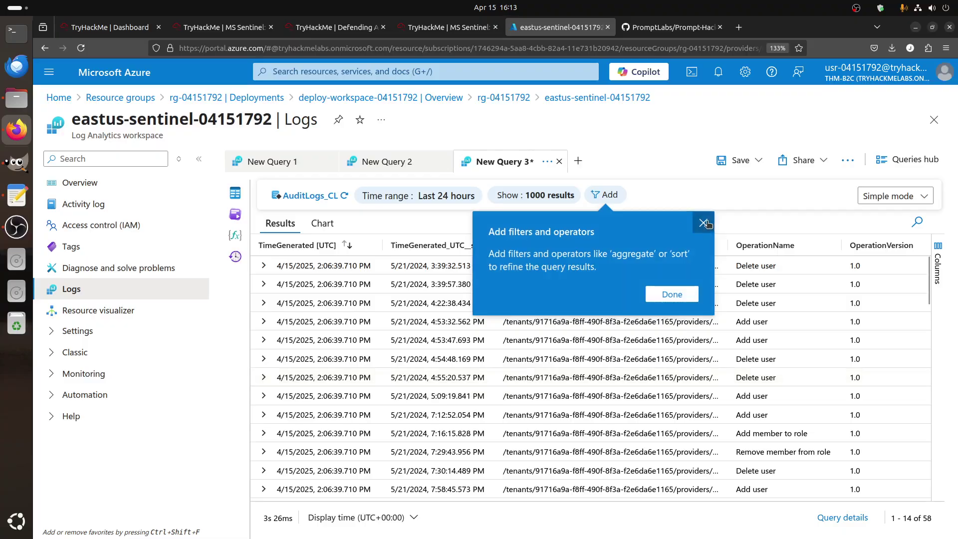
{"action": "left_click", "coordinate": [710, 224]}
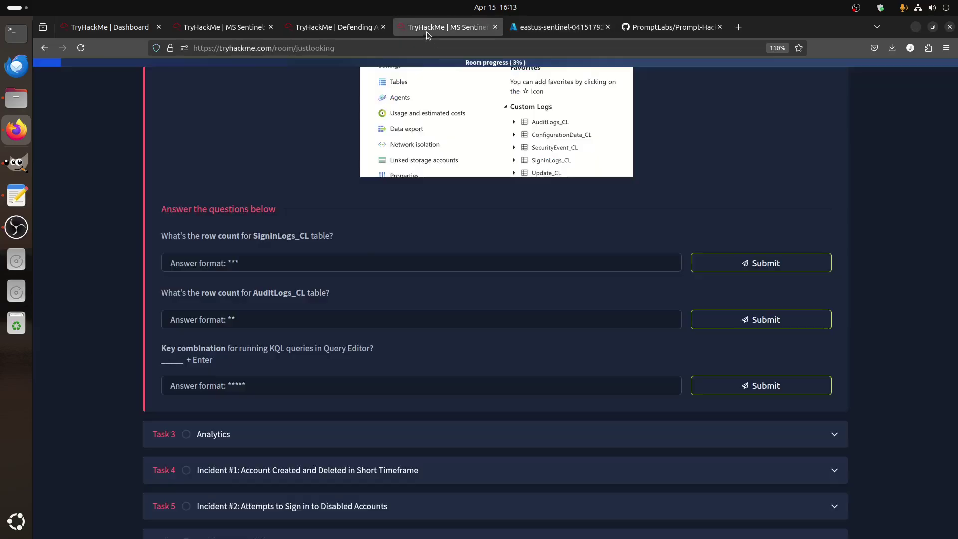
Check Task 2's questions, run the SigninLogs_CL table in New Query 1, and highlight its row count
{"action": "left_click", "coordinate": [426, 32]}
{"action": "left_click", "coordinate": [554, 27]}
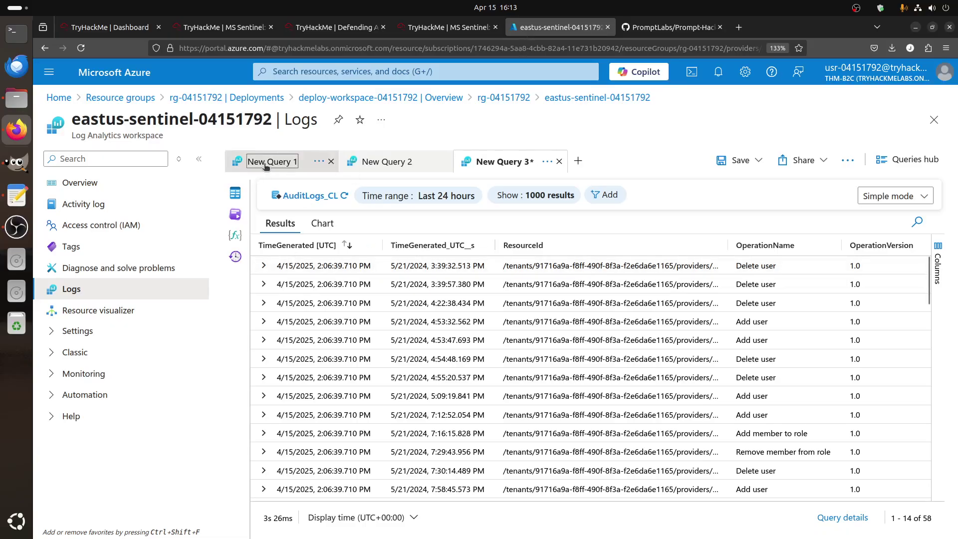
{"action": "left_click", "coordinate": [266, 163]}
{"action": "left_click", "coordinate": [233, 192]}
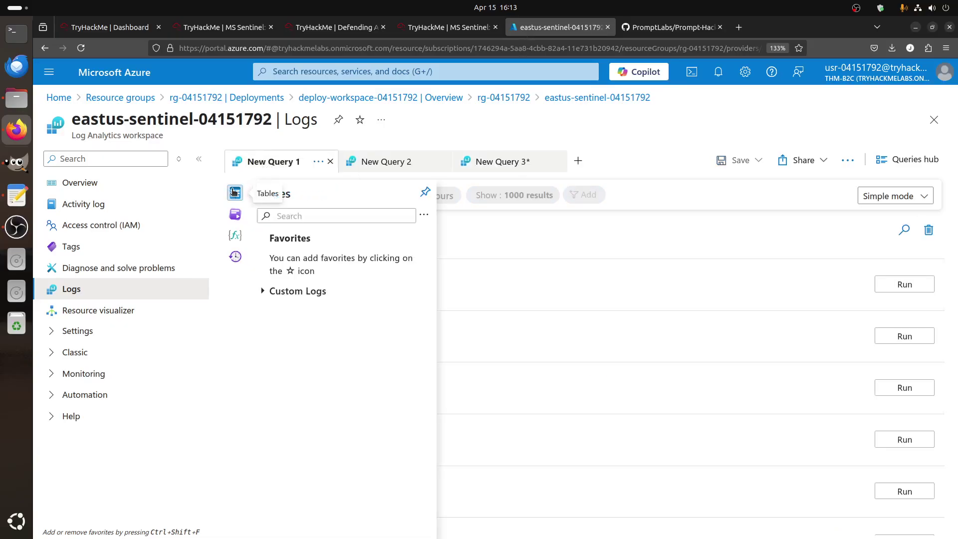
{"action": "left_click", "coordinate": [263, 292]}
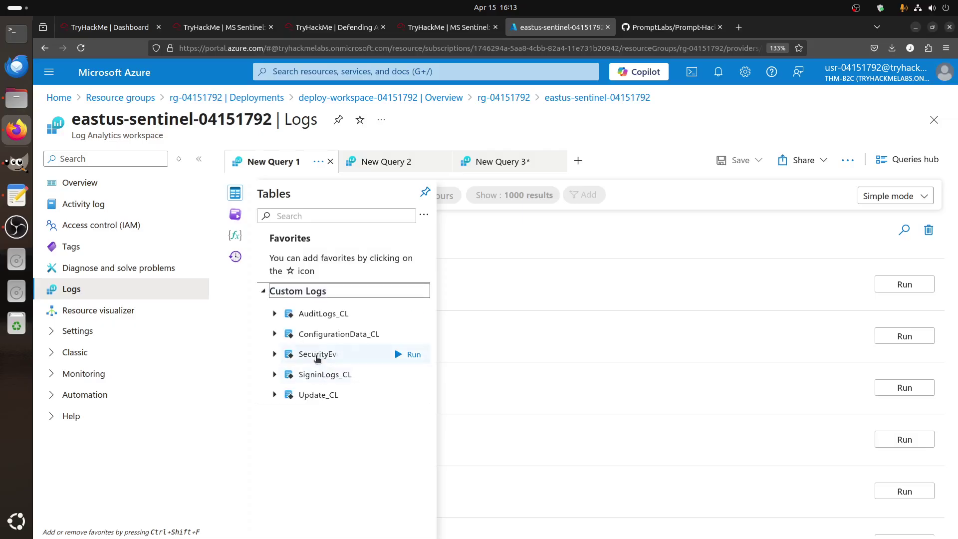
{"action": "left_click", "coordinate": [320, 375]}
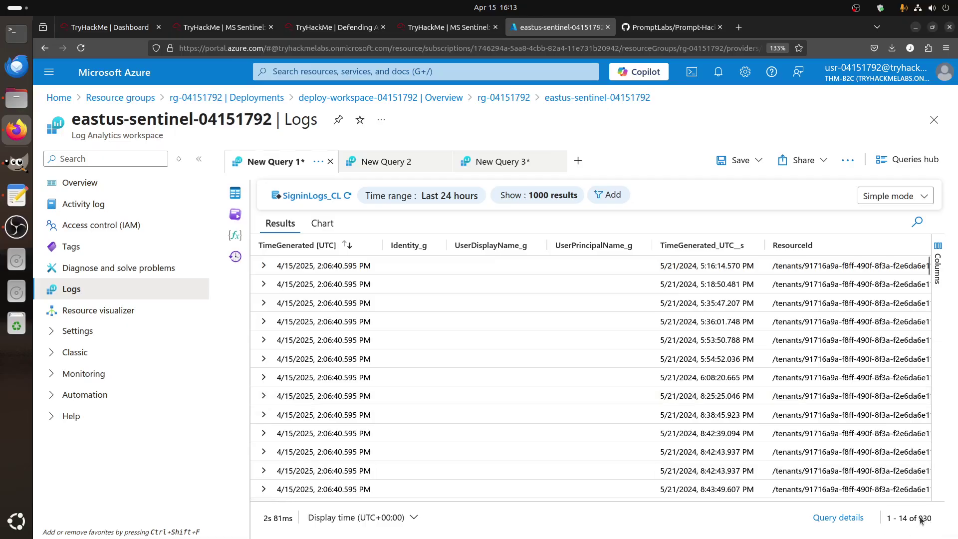
{"action": "left_click_drag", "start_coordinate": [888, 519], "coordinate": [931, 519]}
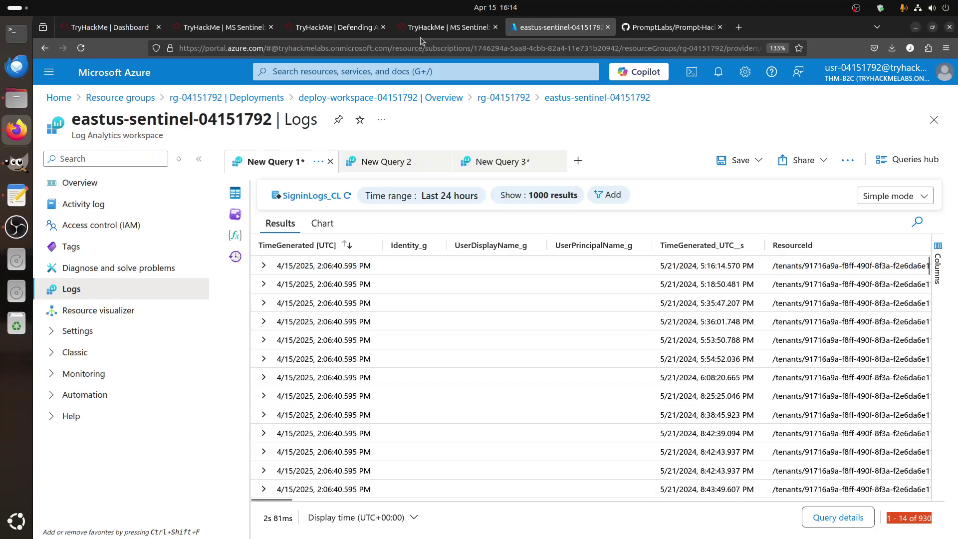
Check the AuditLogs_CL question, run that table in a new query, and highlight its row count
{"action": "left_click", "coordinate": [439, 27]}
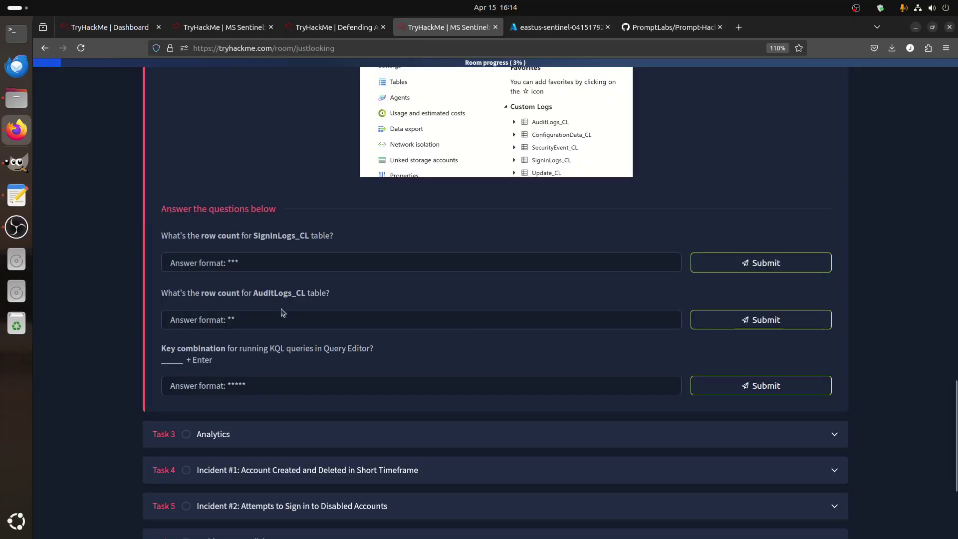
{"action": "left_click", "coordinate": [534, 28]}
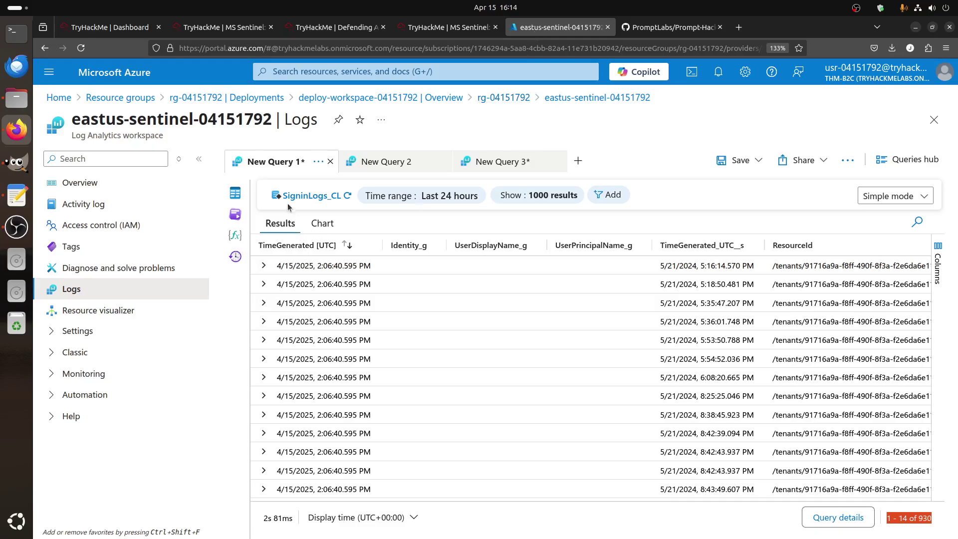
{"action": "left_click", "coordinate": [236, 195]}
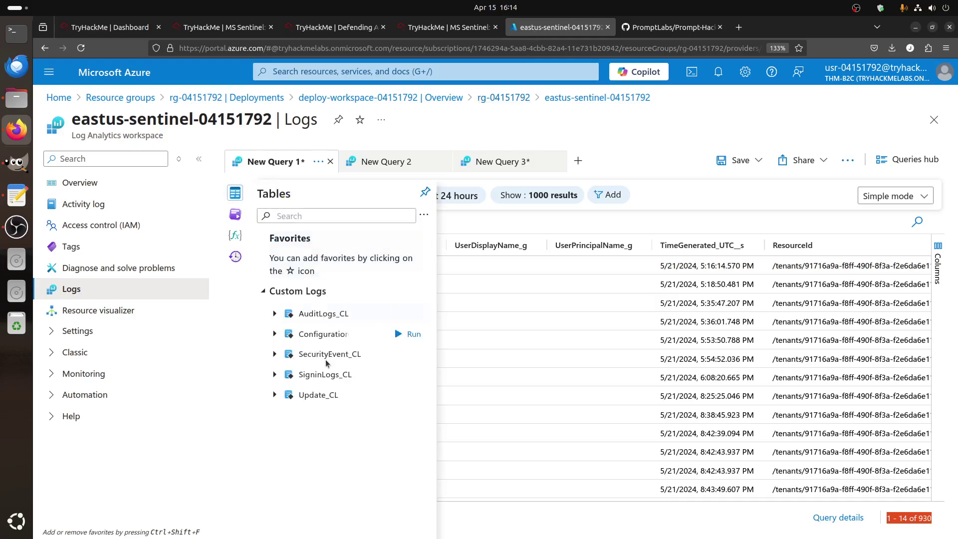
{"action": "left_click", "coordinate": [410, 314]}
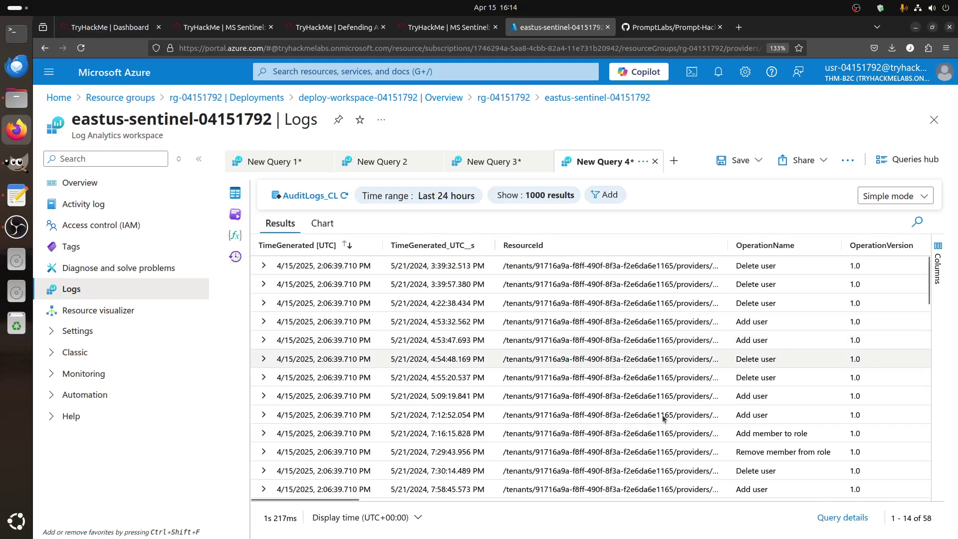
{"action": "left_click_drag", "start_coordinate": [935, 531], "coordinate": [911, 521]}
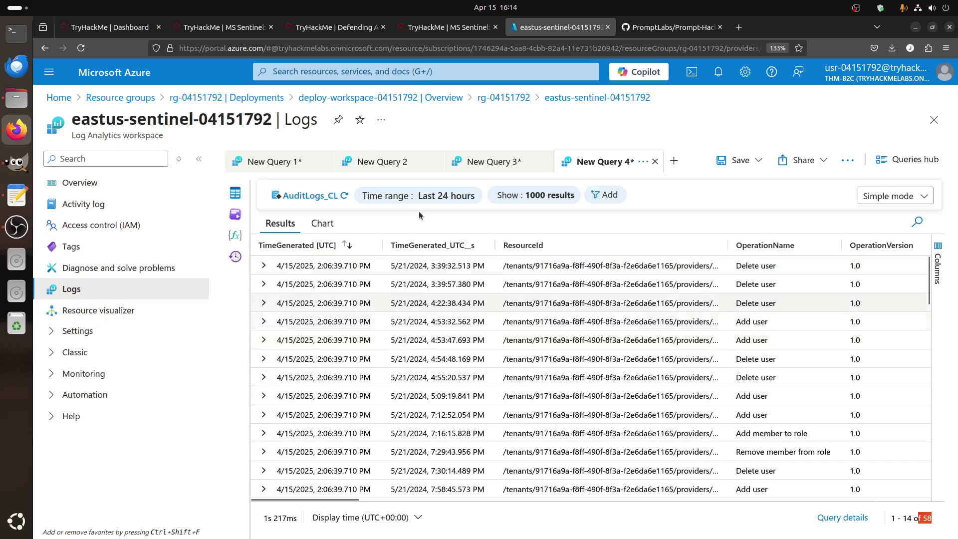
Read Task 2's question about the KQL key combination and look through the Queries hub in Azure
{"action": "left_click", "coordinate": [449, 27]}
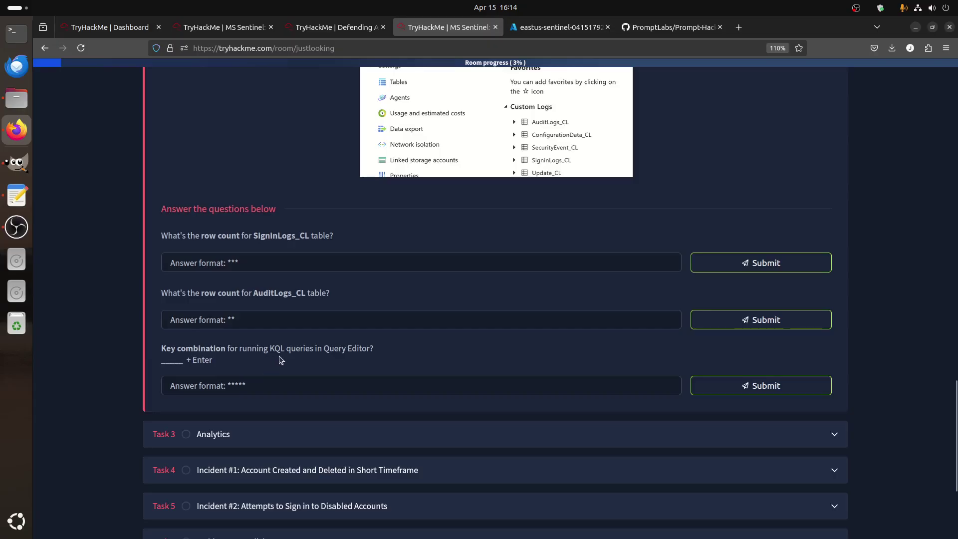
{"action": "left_click", "coordinate": [559, 27]}
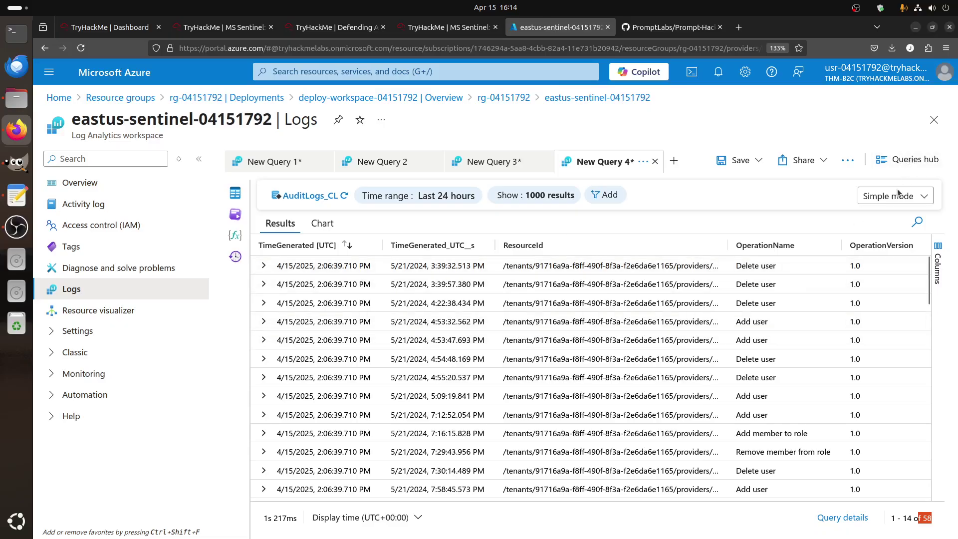
{"action": "left_click", "coordinate": [909, 160]}
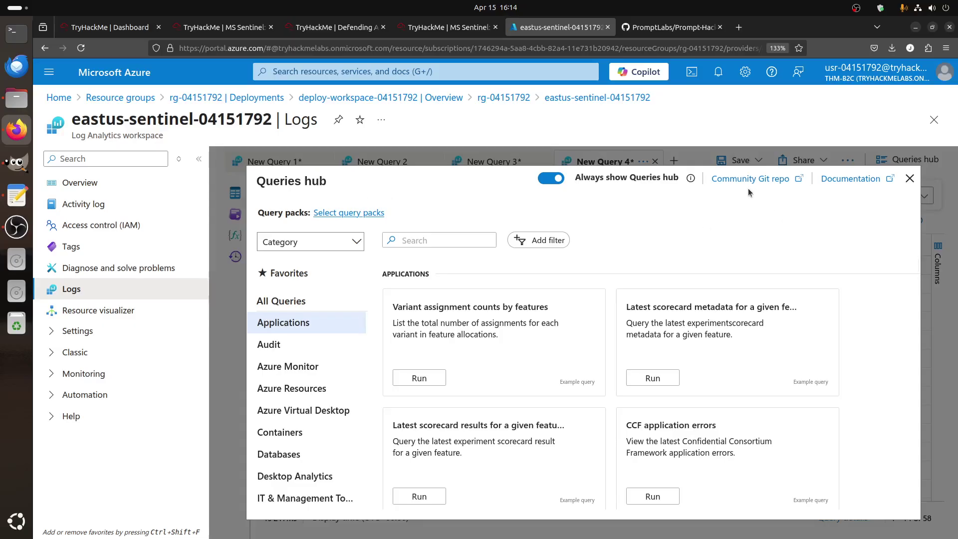
{"action": "left_click", "coordinate": [910, 178]}
Switch New Query 4 to KQL mode and return it to Simple mode
{"action": "left_click", "coordinate": [910, 196]}
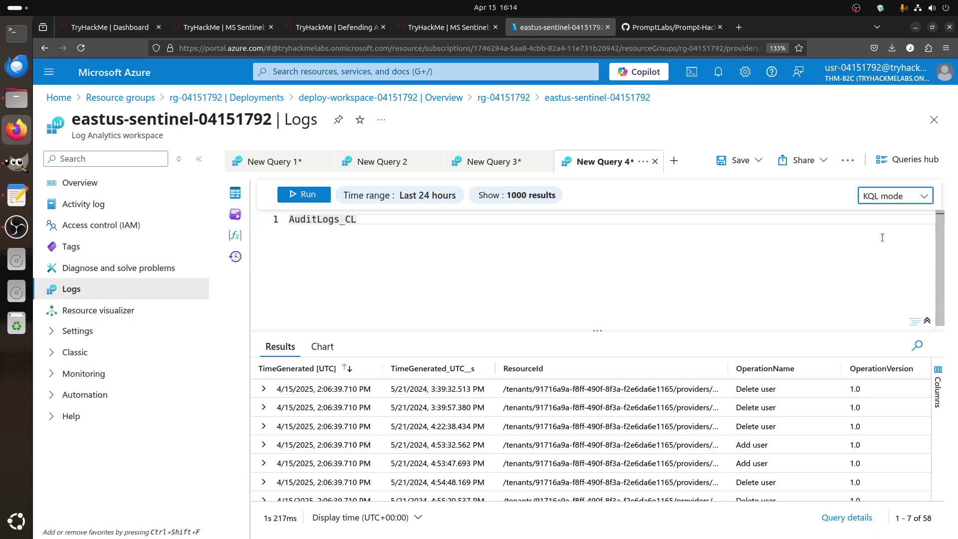
{"action": "left_click", "coordinate": [896, 196]}
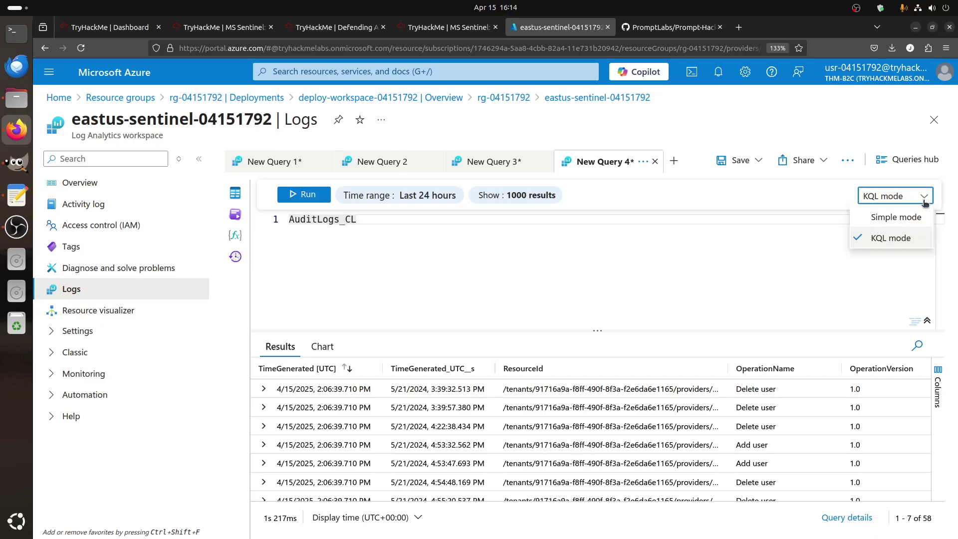
{"action": "left_click", "coordinate": [894, 217]}
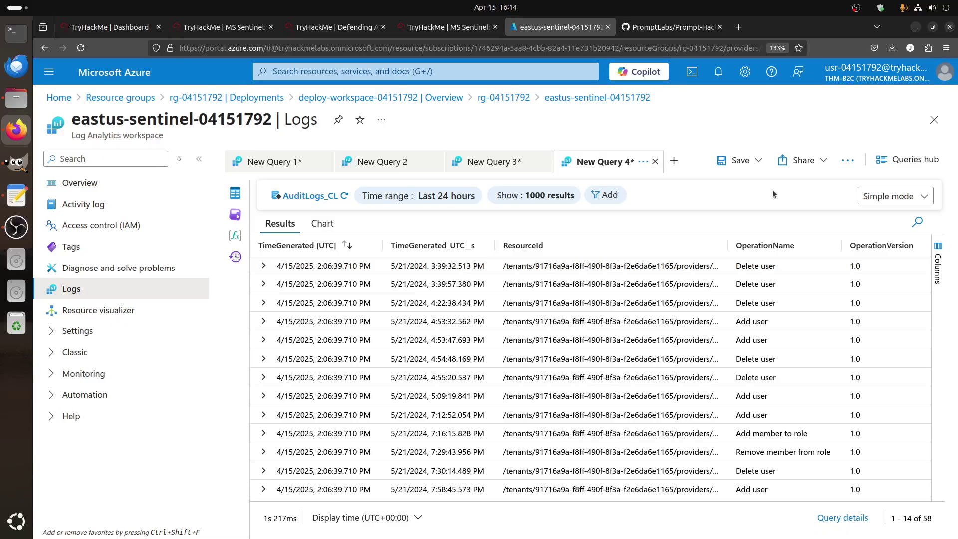
Reread Task 2's key combination question on TryHackMe and place the cursor in its answer field
{"action": "left_click", "coordinate": [462, 31]}
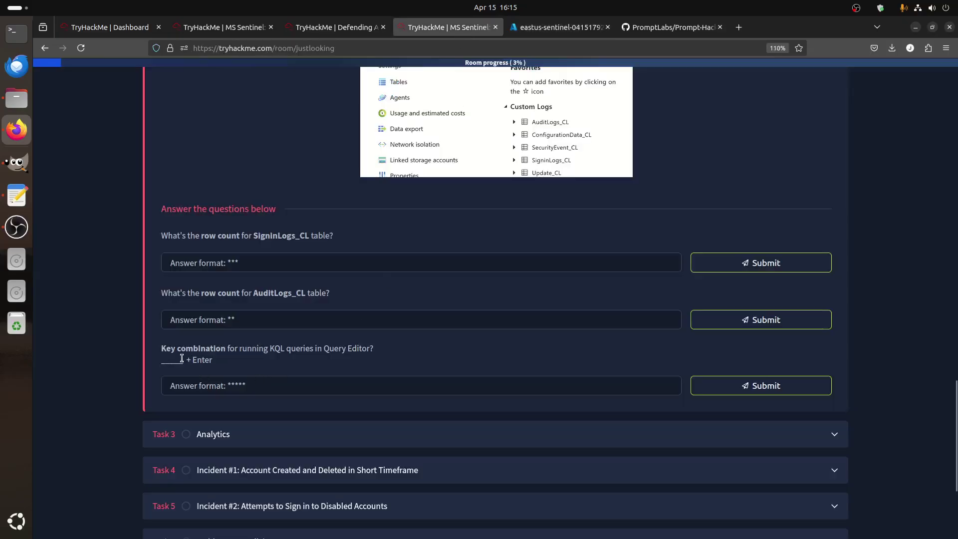
{"action": "left_click_drag", "start_coordinate": [181, 359], "coordinate": [153, 366]}
{"action": "left_click", "coordinate": [248, 386]}
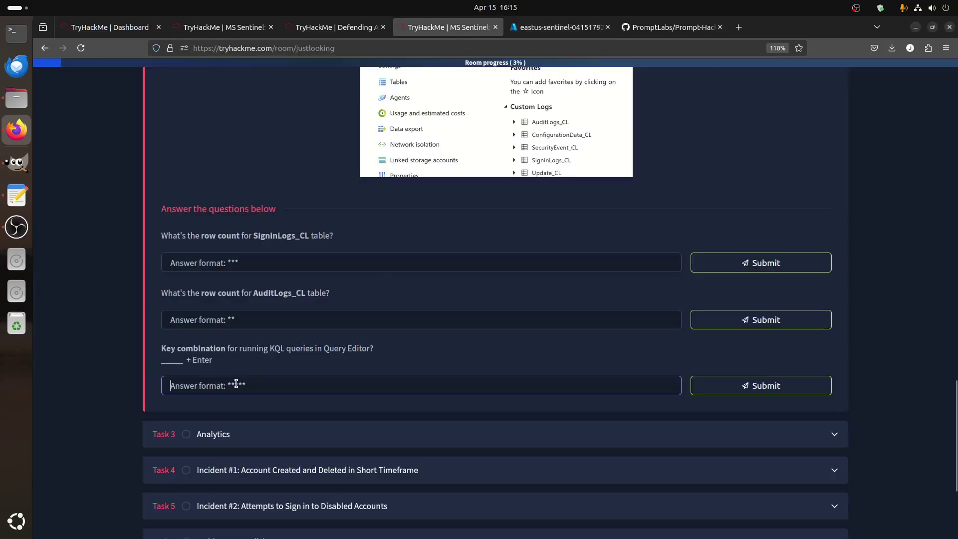
Open a new query in Azure Logs, view its editor in KQL mode, and return it to Simple mode
{"action": "left_click", "coordinate": [559, 28]}
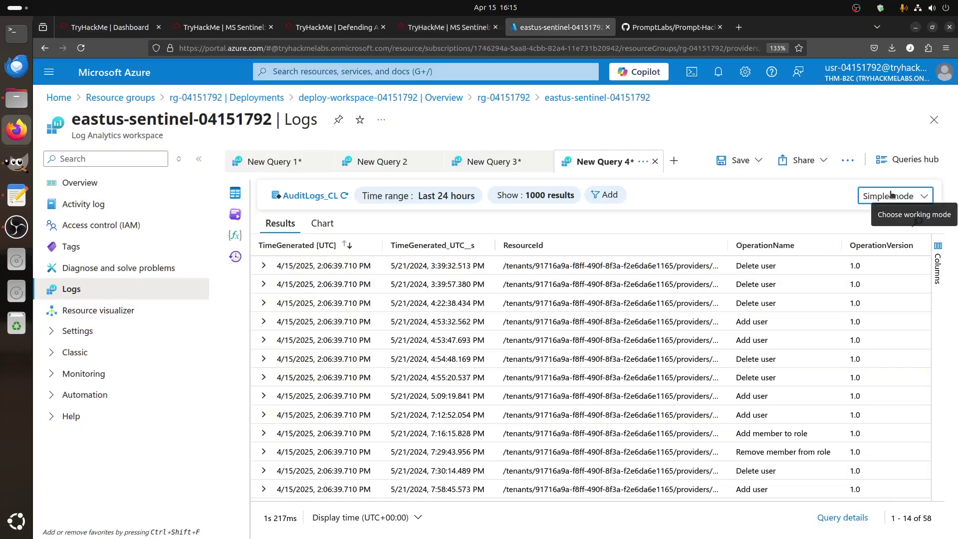
{"action": "left_click", "coordinate": [672, 174]}
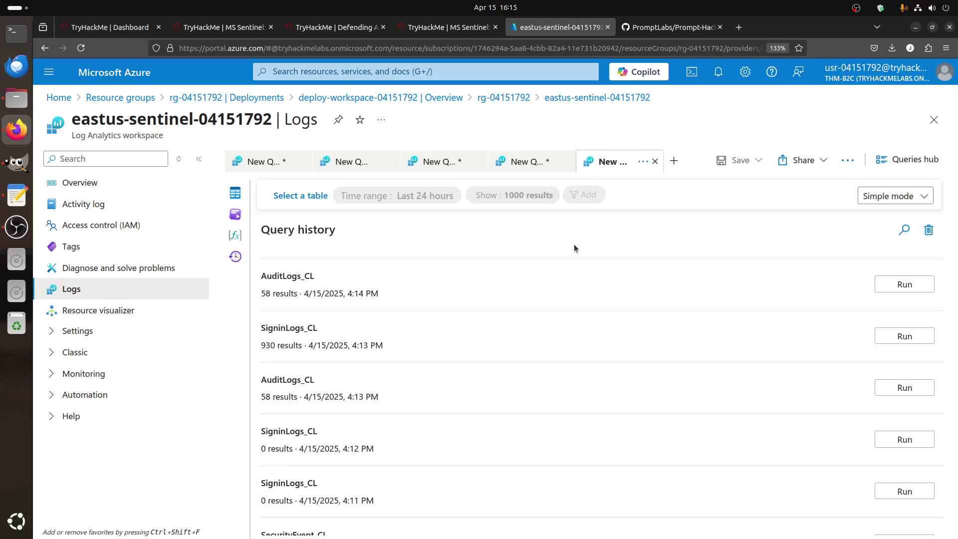
{"action": "left_click", "coordinate": [909, 200]}
{"action": "left_click", "coordinate": [878, 239]}
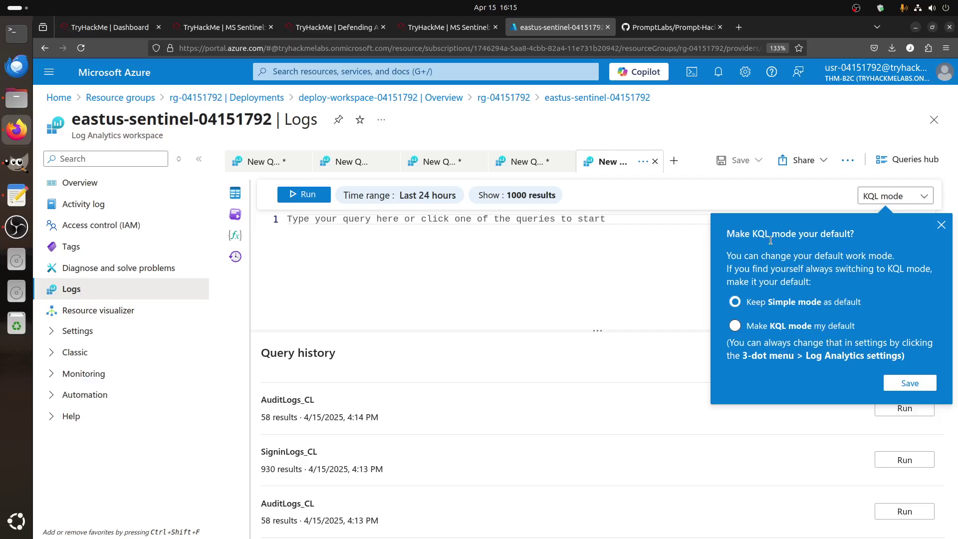
{"action": "left_click", "coordinate": [941, 225]}
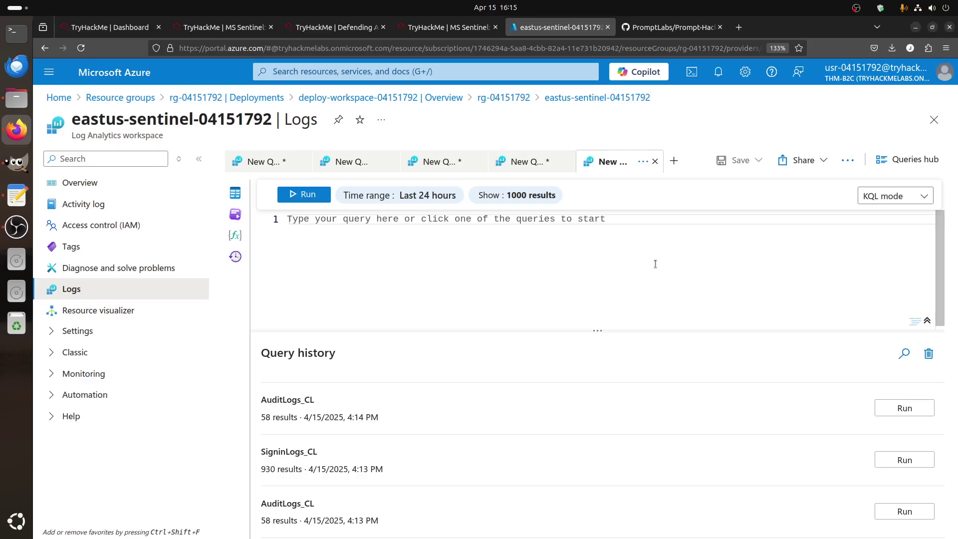
{"action": "left_click", "coordinate": [895, 196]}
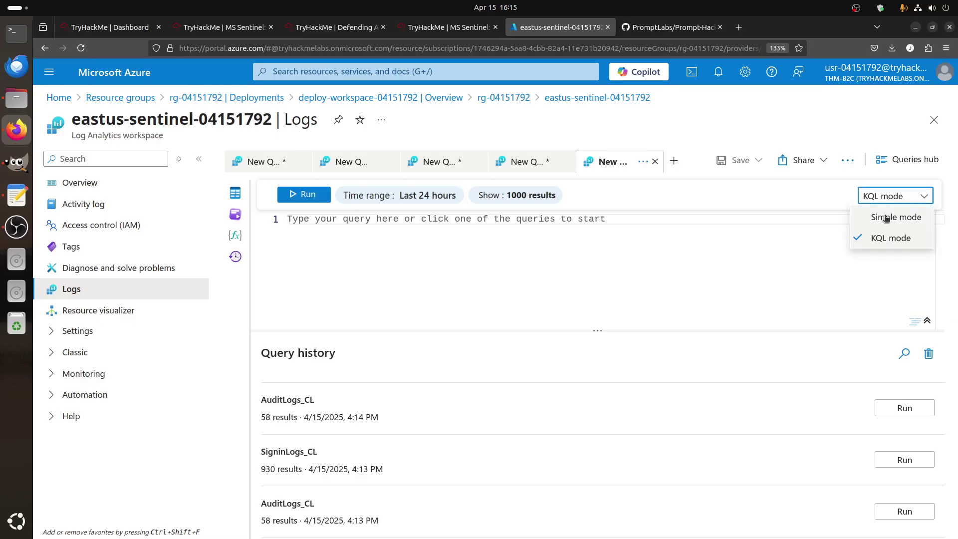
{"action": "left_click", "coordinate": [890, 216]}
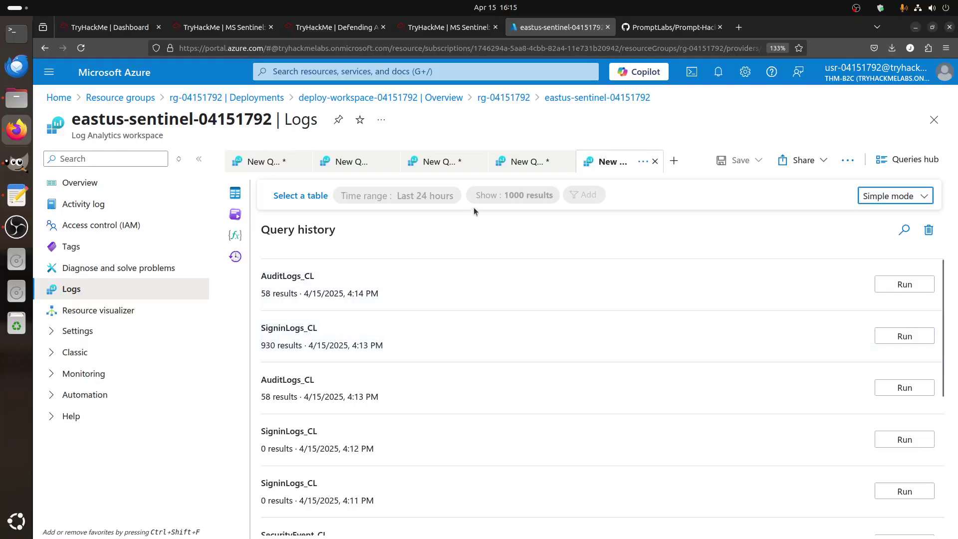
Close New Query 3 and New Query 4, and bring up the SigninLogs_CL results in New Query 1
{"action": "left_click", "coordinate": [452, 161]}
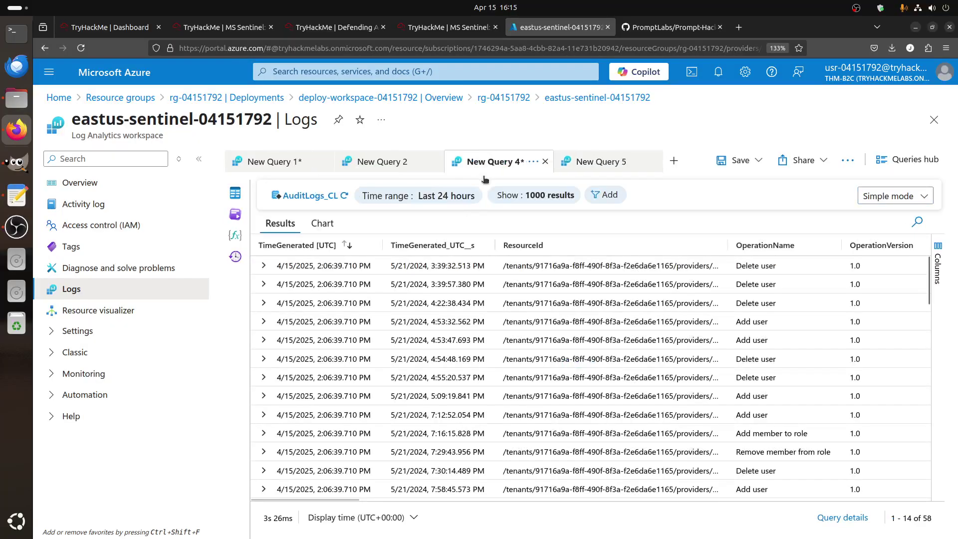
{"action": "left_click", "coordinate": [544, 161]}
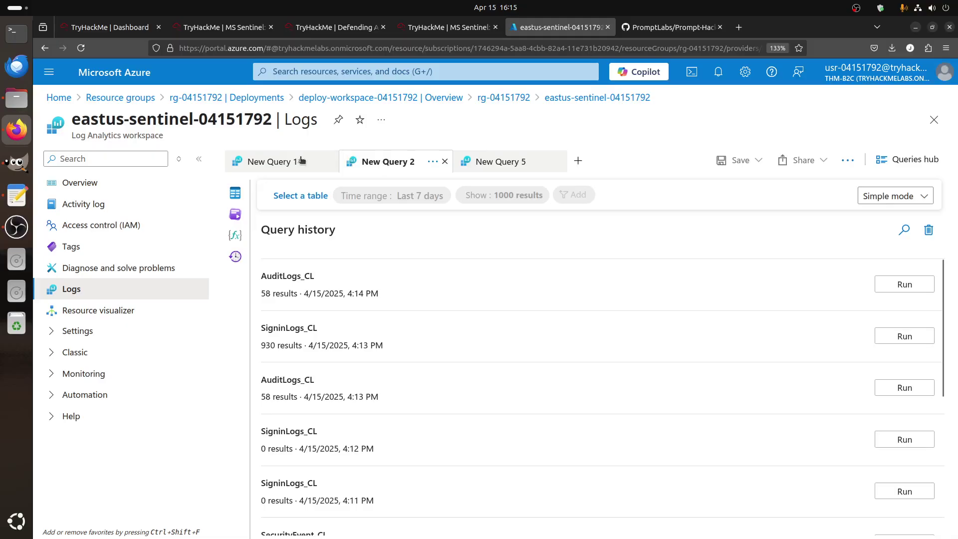
{"action": "left_click", "coordinate": [259, 161]}
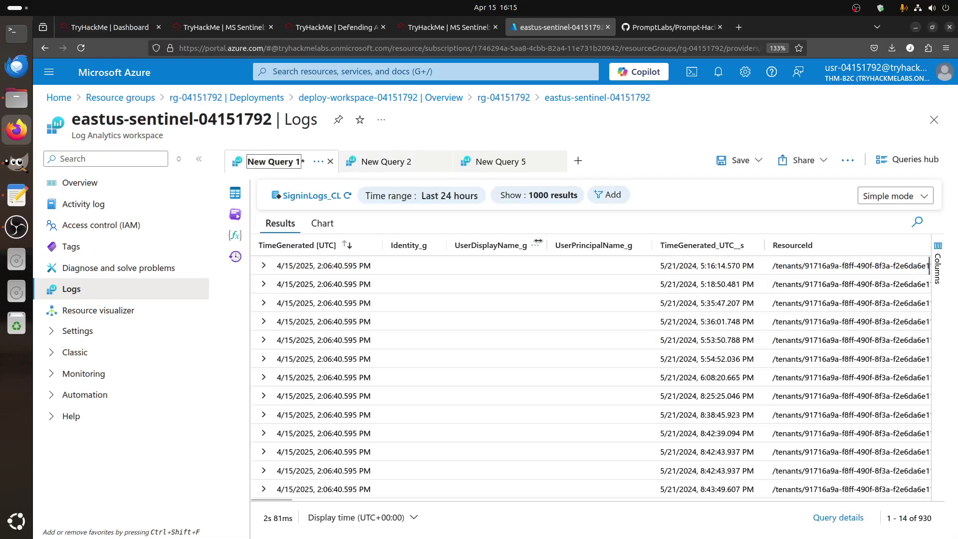
Expand Task 3 Analytics on TryHackMe and read its instructions for deploying rules and confirming incidents
{"action": "left_click", "coordinate": [444, 27]}
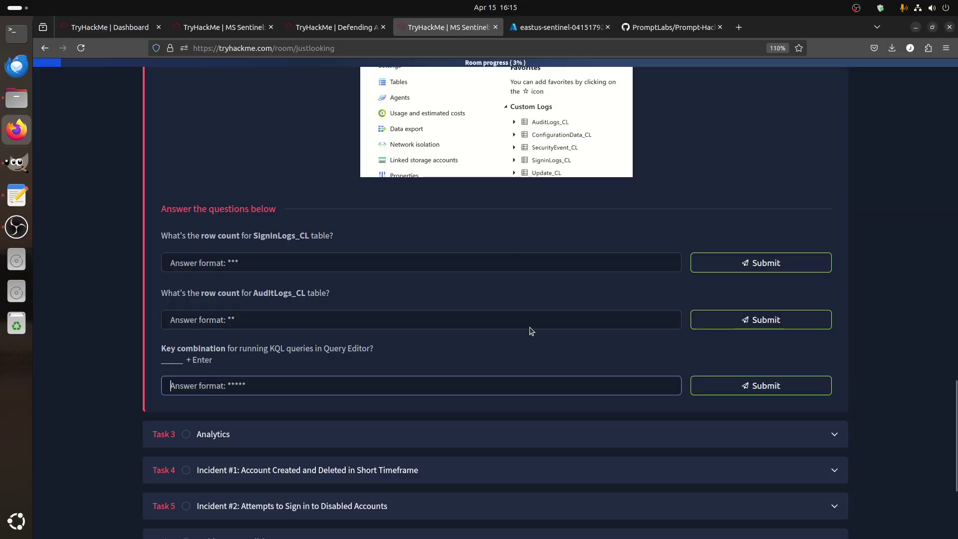
{"action": "left_click", "coordinate": [272, 439]}
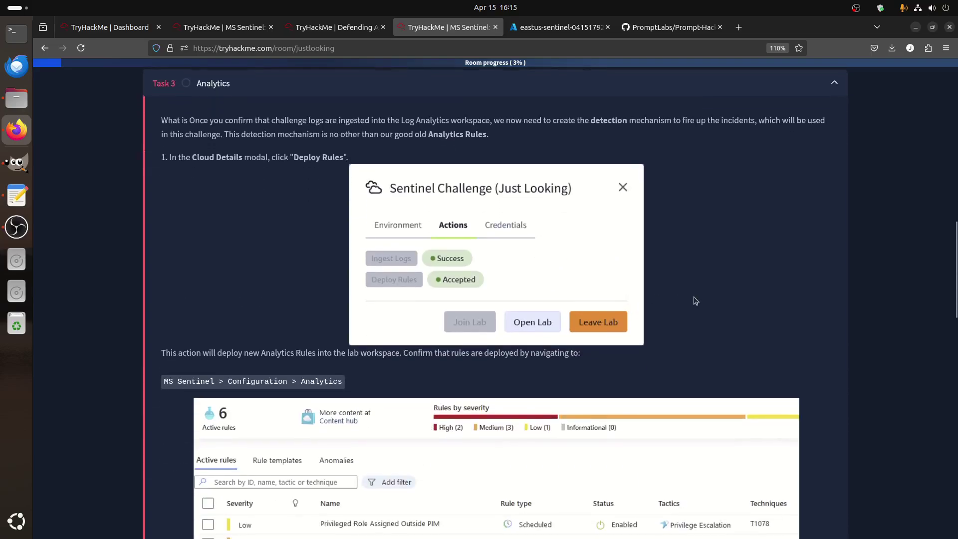
{"action": "scroll", "coordinate": [694, 301], "scroll_direction": "down", "scroll_amount": 5}
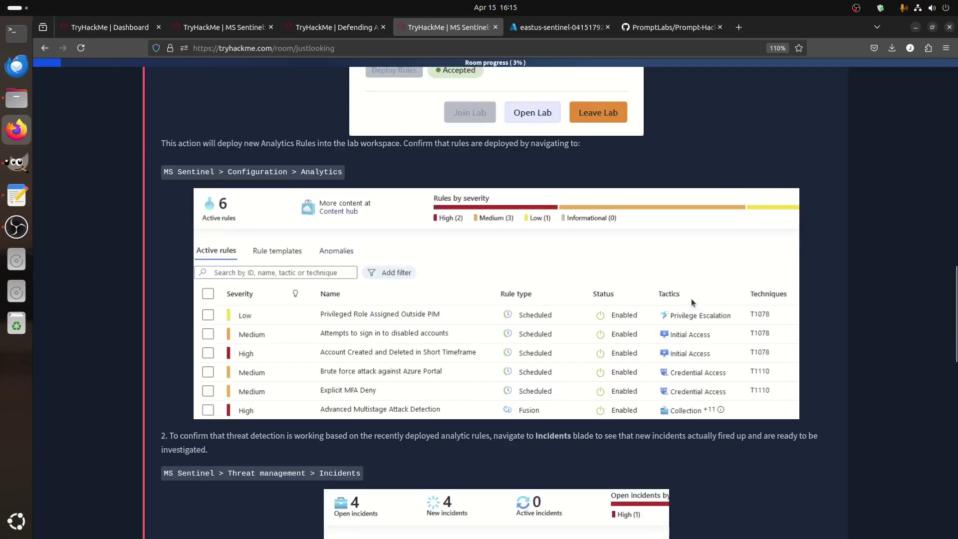
{"action": "scroll", "coordinate": [690, 298], "scroll_direction": "down", "scroll_amount": 3}
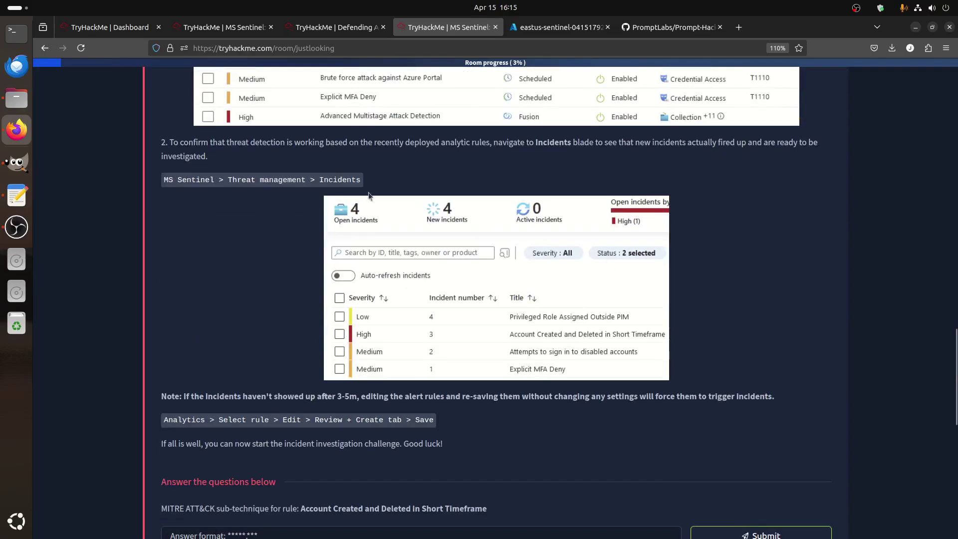
{"action": "scroll", "coordinate": [414, 247], "scroll_direction": "up", "scroll_amount": 9}
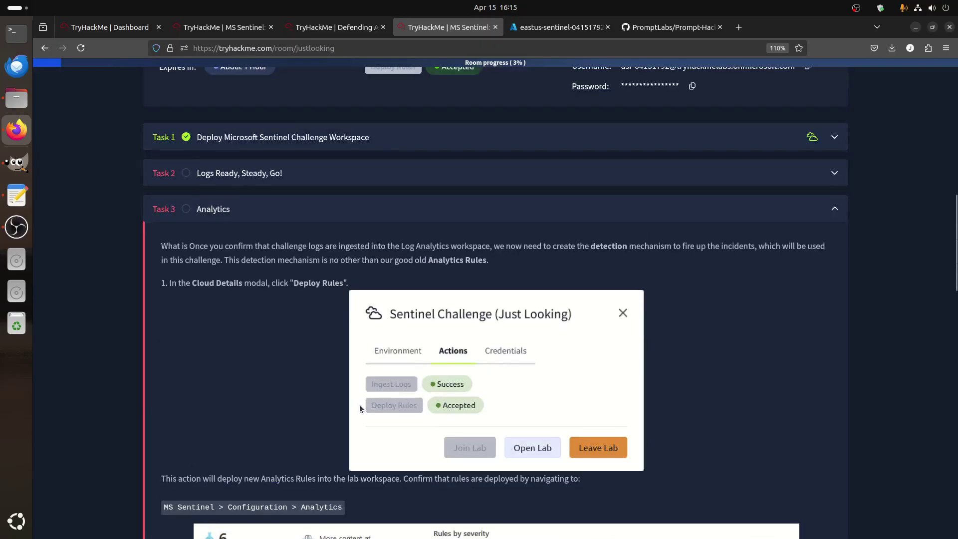
{"action": "scroll", "coordinate": [424, 321], "scroll_direction": "down", "scroll_amount": 4}
Find Microsoft Sentinel through Azure's search, discard the unsaved query edits, and open the eastus-sentinel-04151792 workspace
{"action": "left_click", "coordinate": [536, 29]}
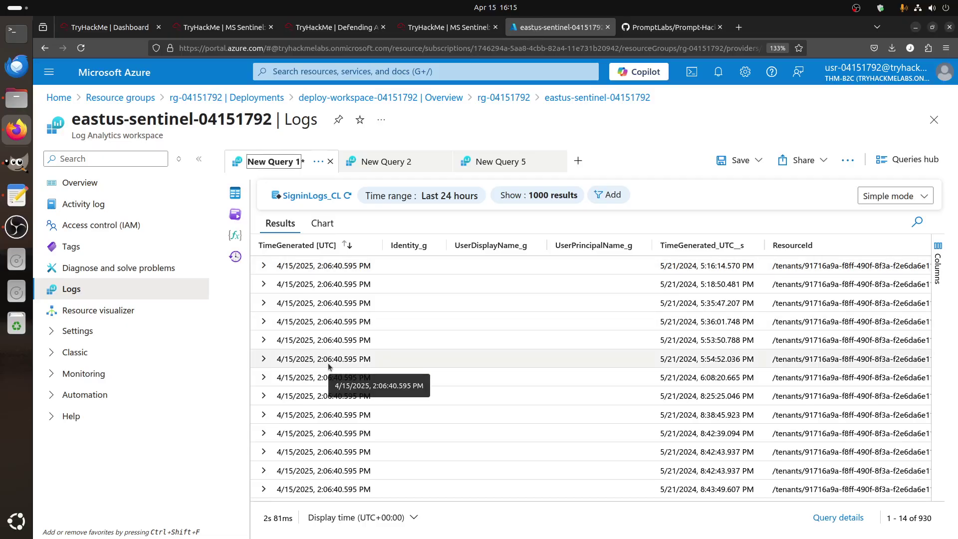
{"action": "left_click", "coordinate": [361, 75]}
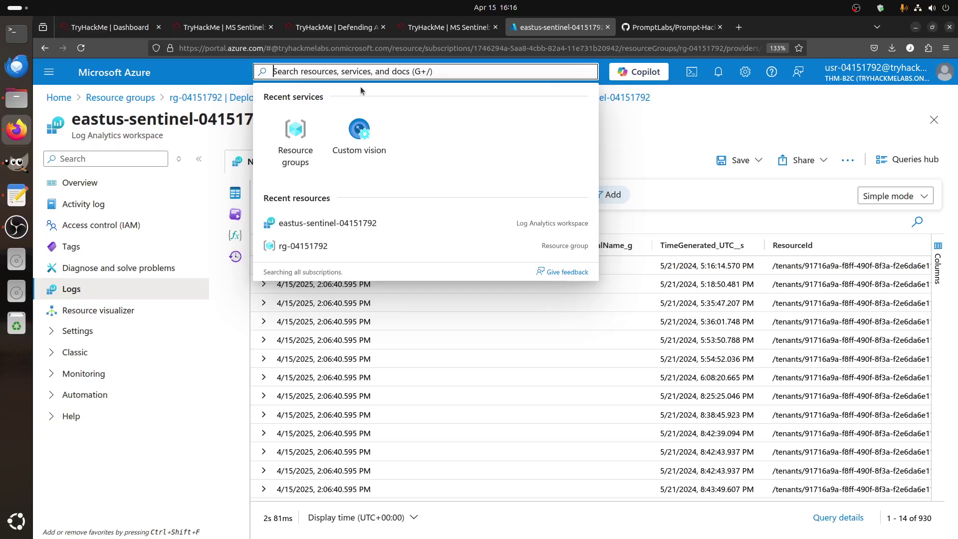
{"action": "type", "text": "ms s"}
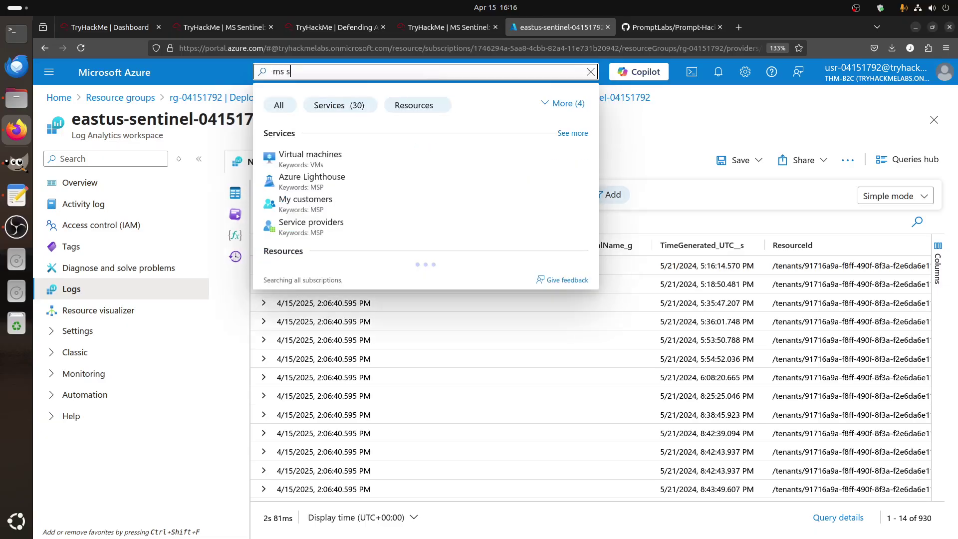
{"action": "type", "text": "enti"}
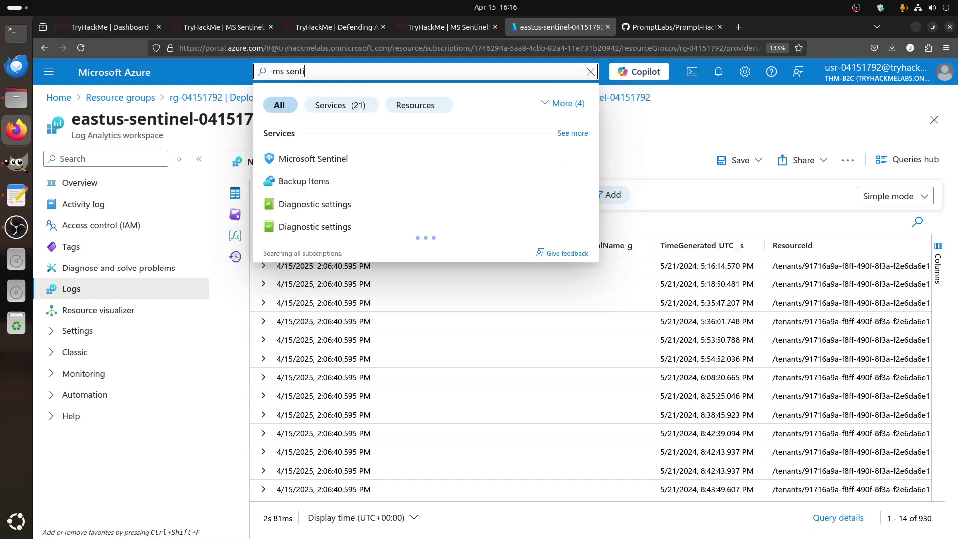
{"action": "left_click", "coordinate": [310, 159]}
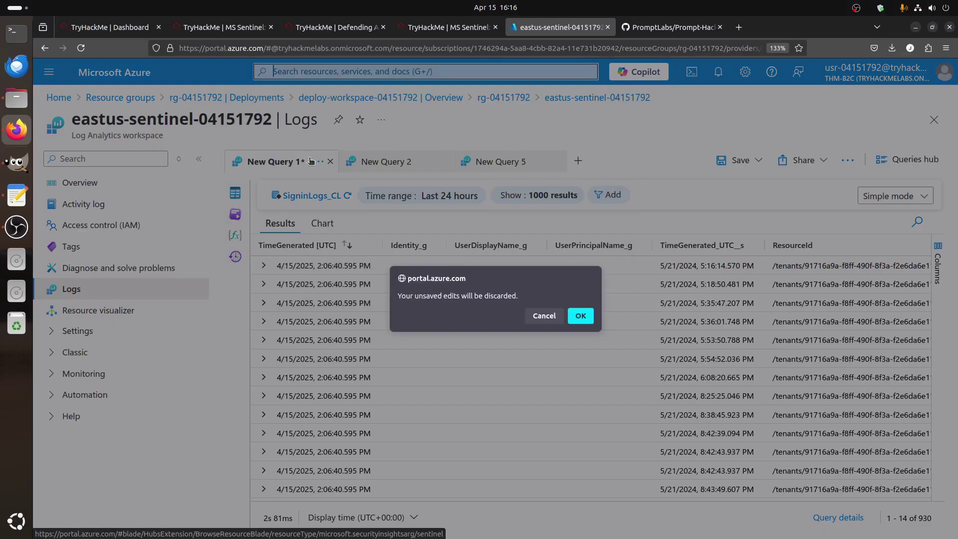
{"action": "left_click", "coordinate": [579, 316]}
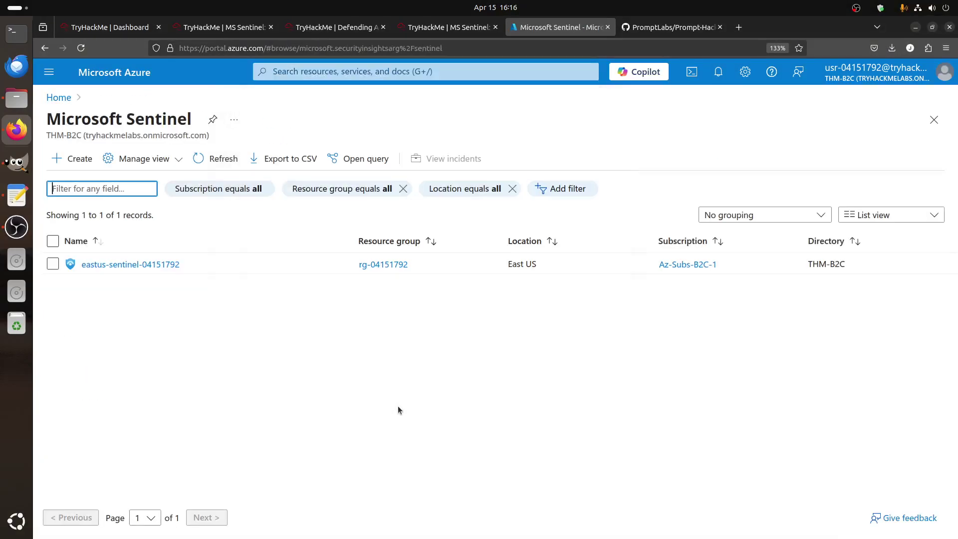
{"action": "left_click", "coordinate": [116, 267]}
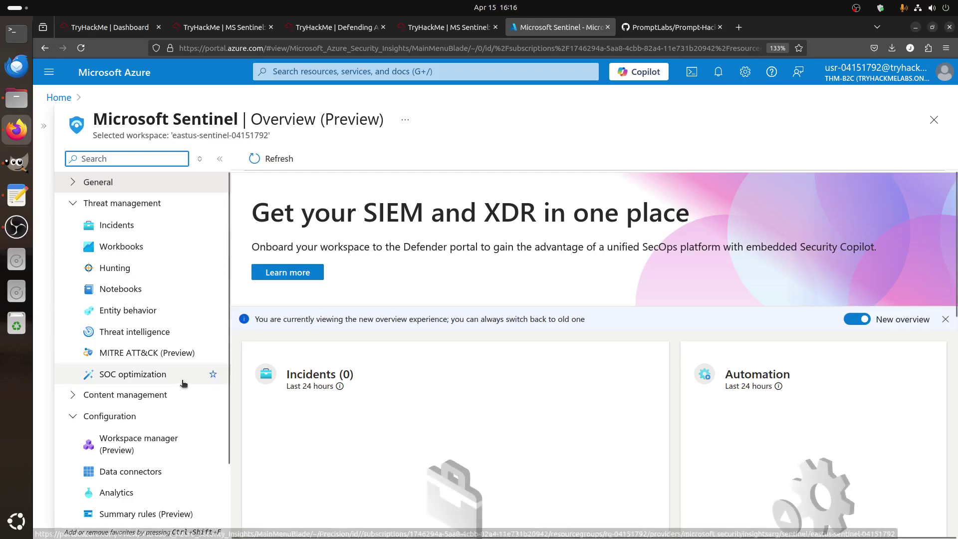
Open Sentinel's Analytics rules, compare them with Task 3's example, and widen the Name column to show full rule names
{"action": "left_click", "coordinate": [115, 491]}
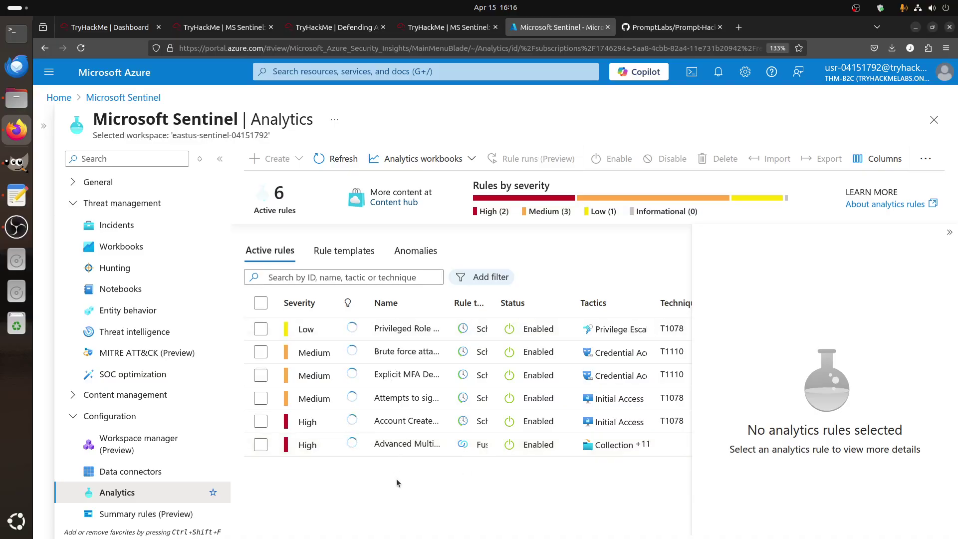
{"action": "left_click", "coordinate": [444, 27]}
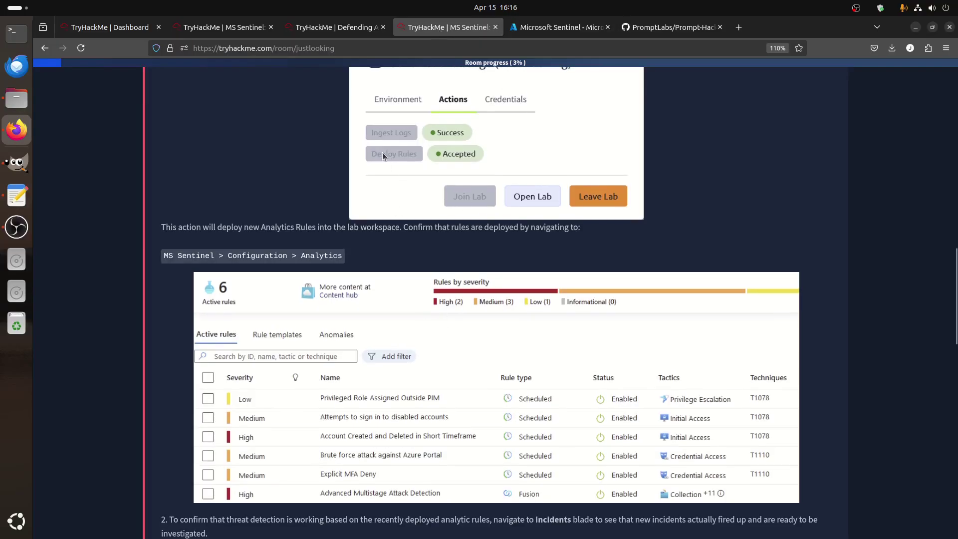
{"action": "left_click", "coordinate": [529, 27]}
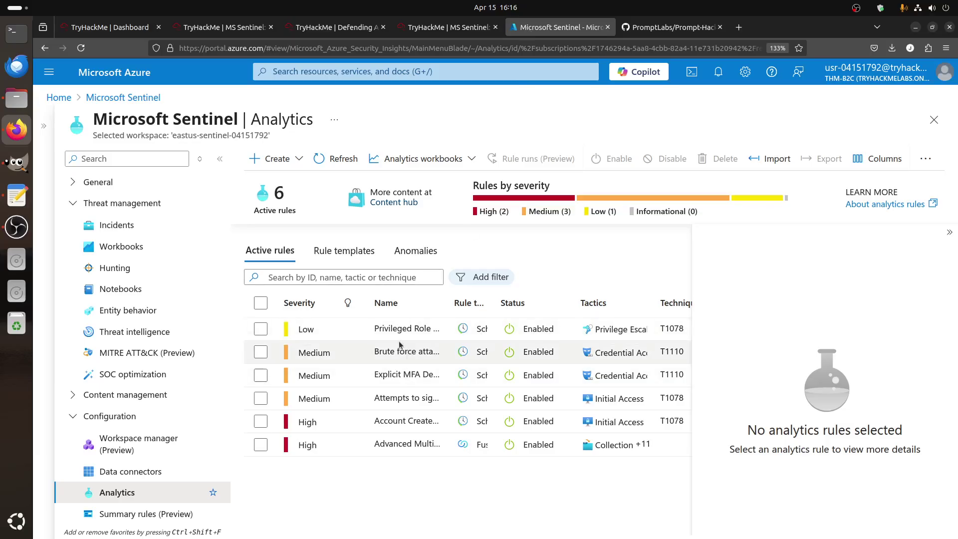
{"action": "left_click", "coordinate": [948, 231]}
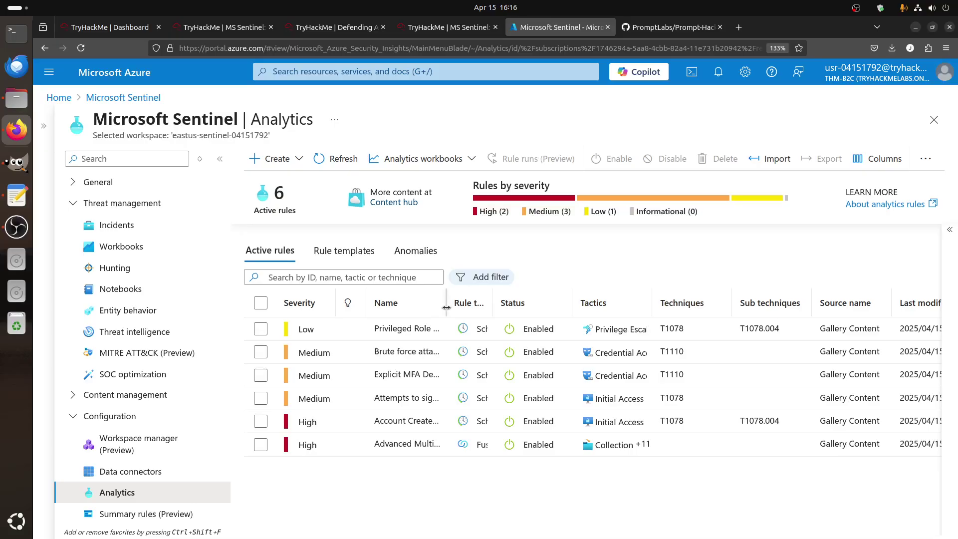
{"action": "left_click_drag", "start_coordinate": [446, 308], "coordinate": [573, 318]}
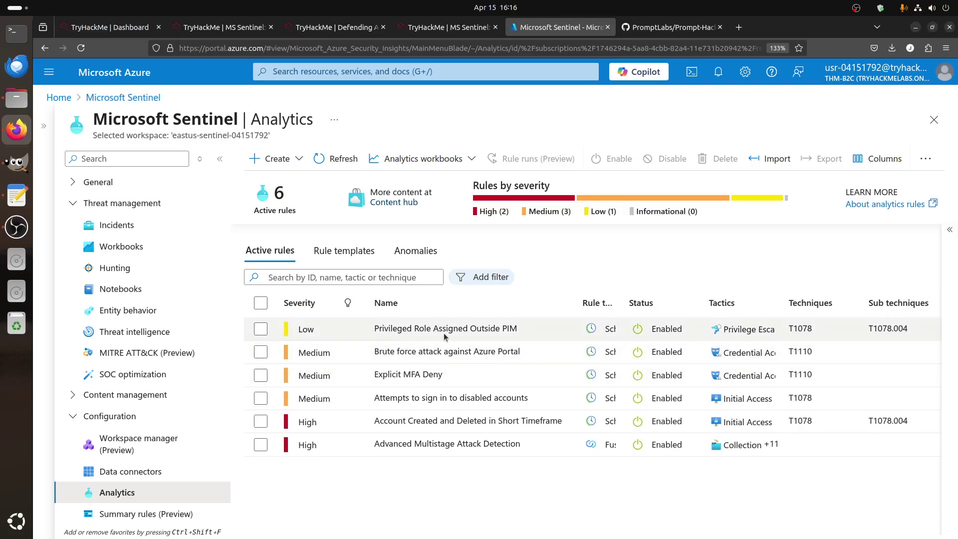
Read Task 3's analytics rule questions and its instructions for checking incidents on TryHackMe
{"action": "left_click", "coordinate": [423, 29]}
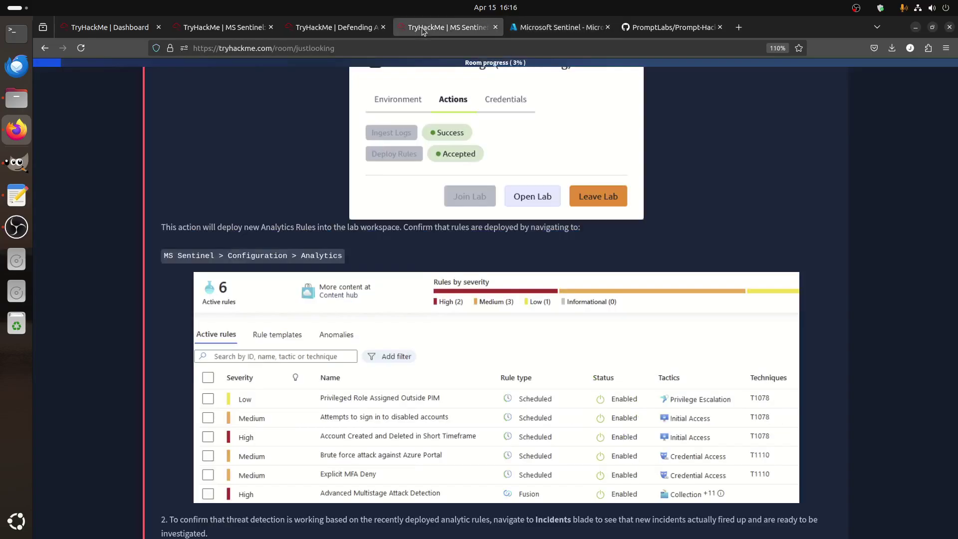
{"action": "scroll", "coordinate": [432, 382], "scroll_direction": "down", "scroll_amount": 8}
{"action": "scroll", "coordinate": [437, 390], "scroll_direction": "down", "scroll_amount": 5}
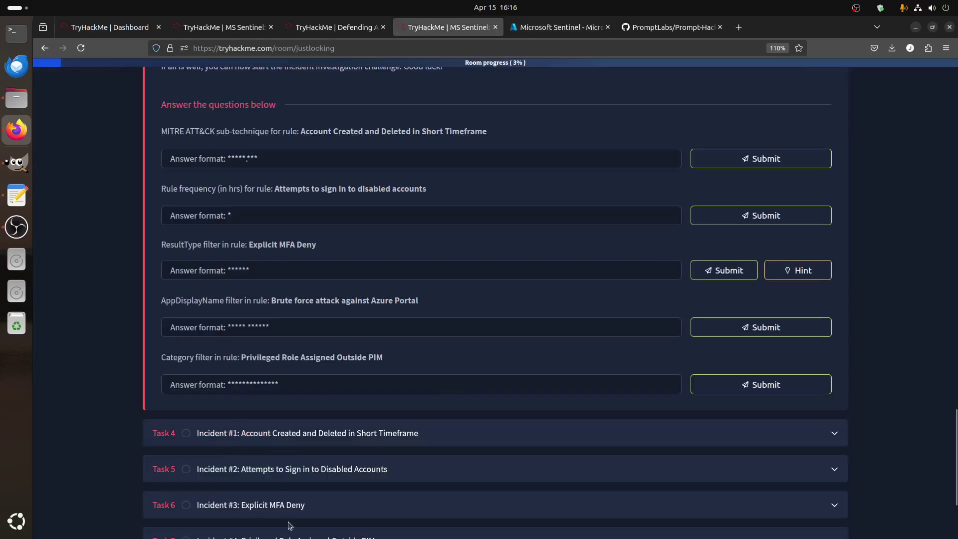
{"action": "scroll", "coordinate": [441, 396], "scroll_direction": "down", "scroll_amount": 2}
{"action": "scroll", "coordinate": [290, 478], "scroll_direction": "up", "scroll_amount": 4}
{"action": "scroll", "coordinate": [289, 478], "scroll_direction": "up", "scroll_amount": 4}
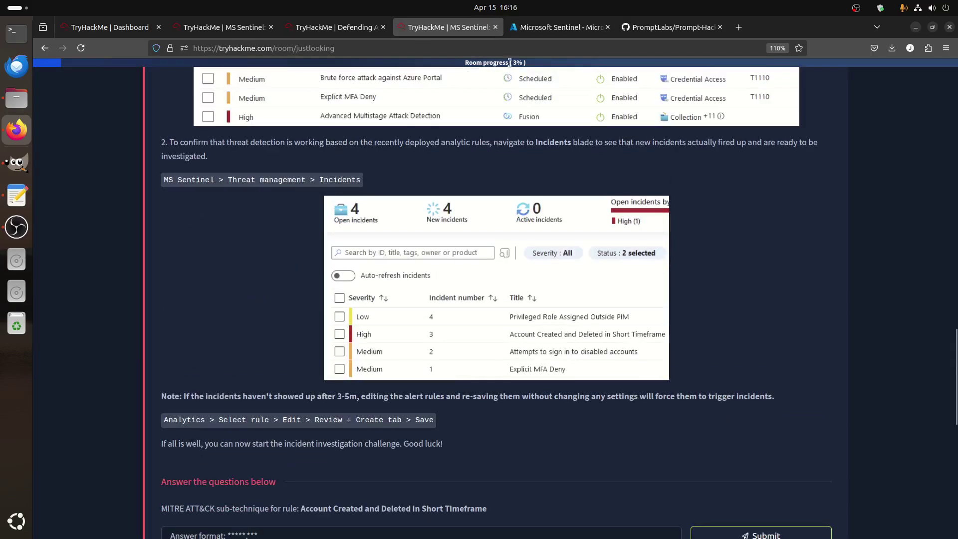
Check and refresh Sentinel's Incidents page in Azure, and return to the Analytics rules
{"action": "left_click", "coordinate": [554, 27]}
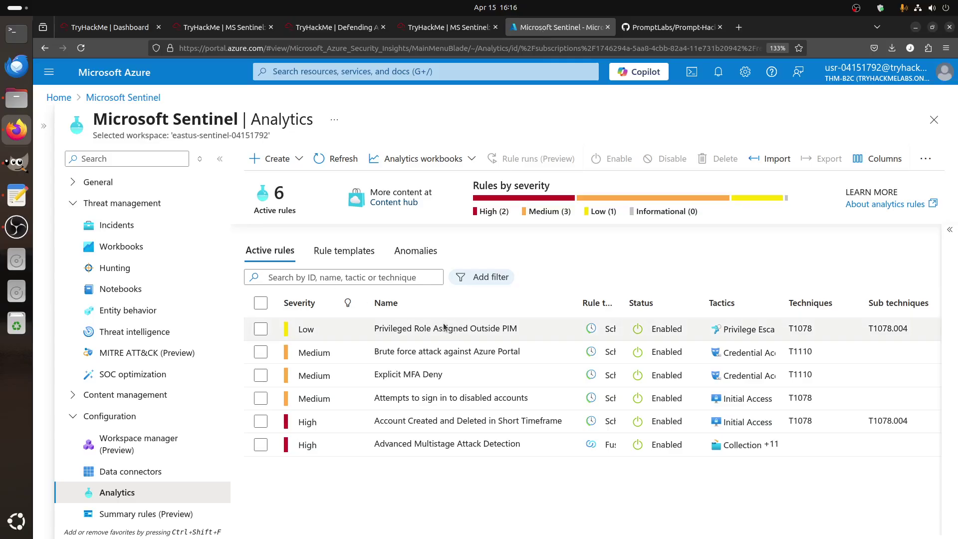
{"action": "left_click", "coordinate": [110, 225]}
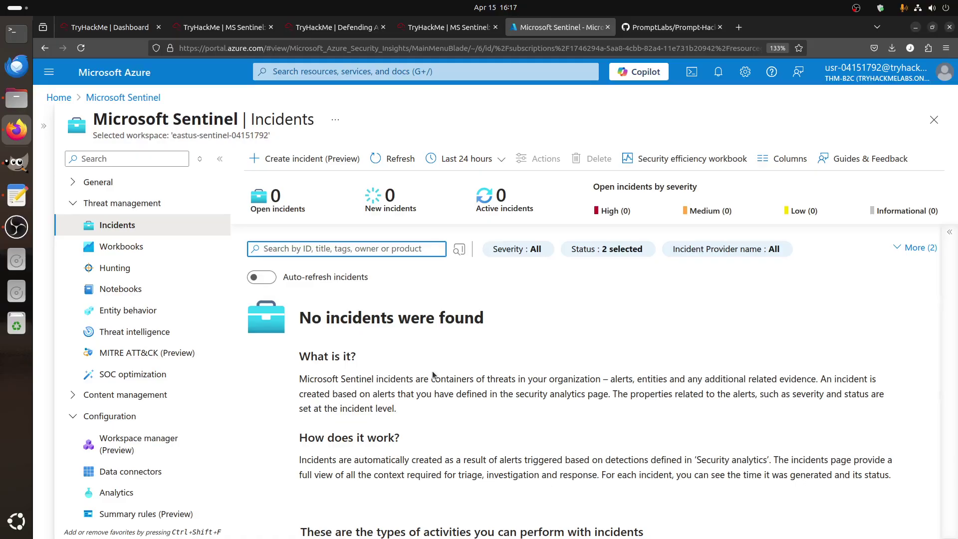
{"action": "left_click", "coordinate": [395, 159]}
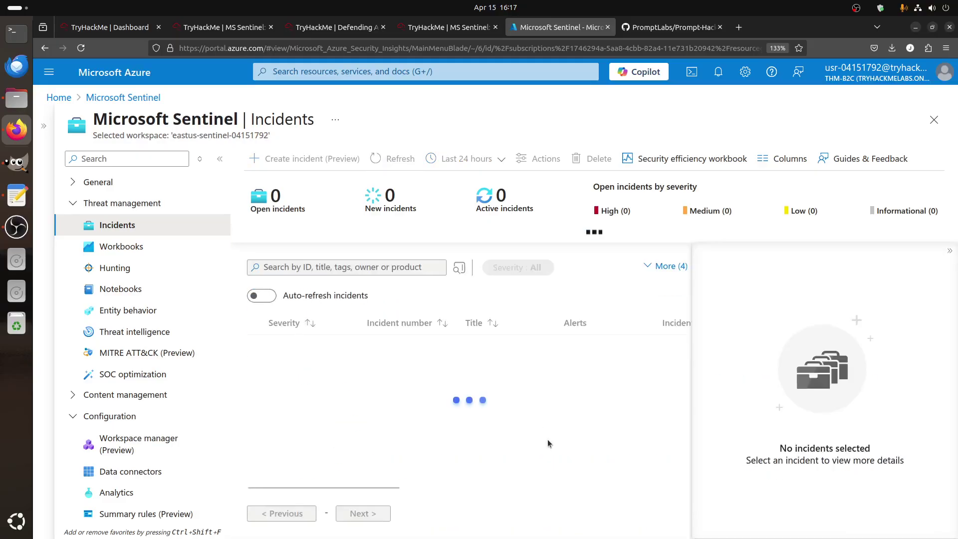
{"action": "scroll", "coordinate": [544, 430], "scroll_direction": "down", "scroll_amount": 5}
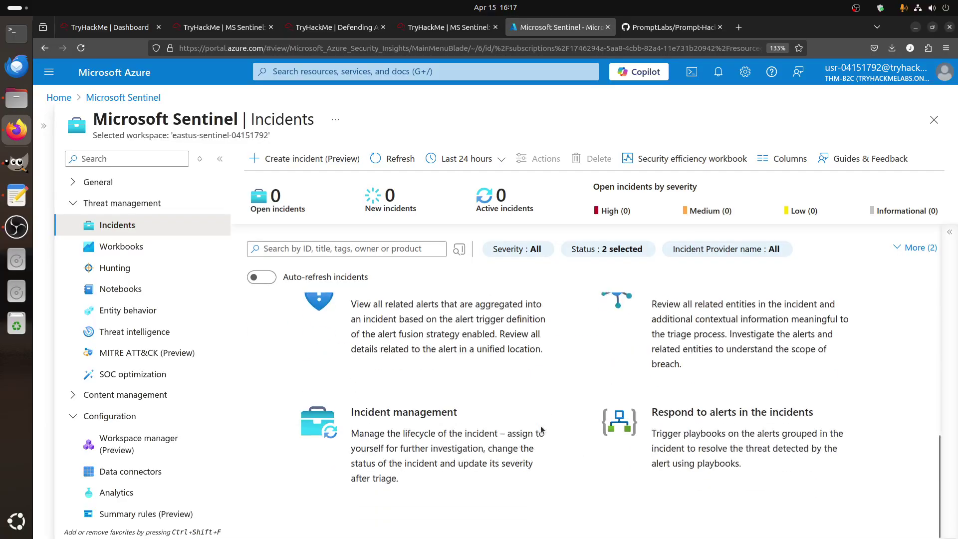
{"action": "scroll", "coordinate": [535, 423], "scroll_direction": "up", "scroll_amount": 5}
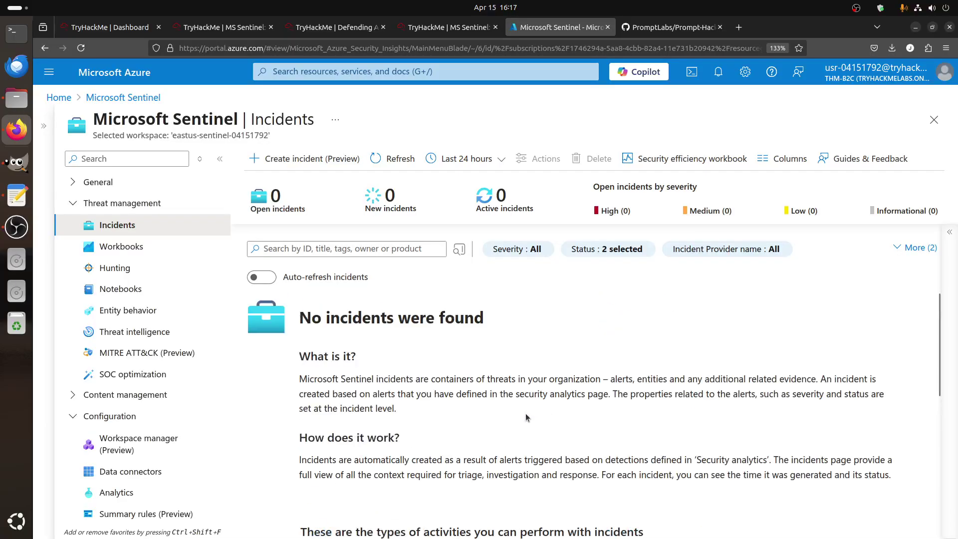
{"action": "left_click", "coordinate": [125, 494]}
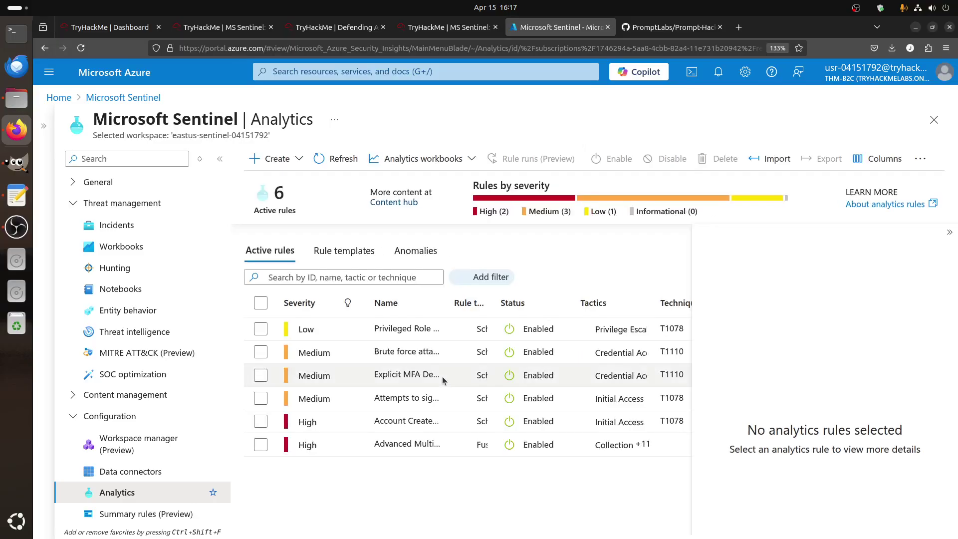
Collapse the empty rule details view and read TryHackMe's sub-technique question for the rule Account Created and Deleted in Short Timeframe
{"action": "left_click", "coordinate": [949, 233]}
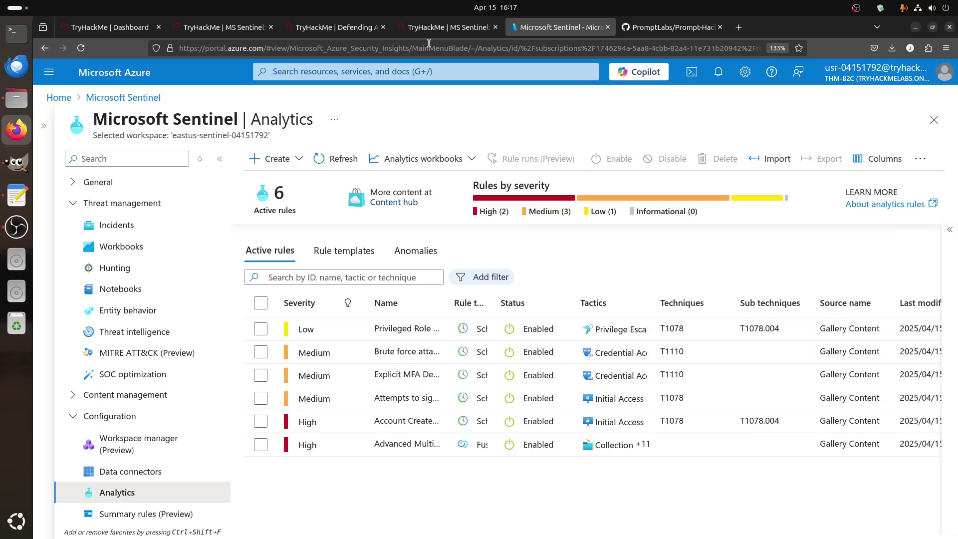
{"action": "left_click", "coordinate": [434, 29]}
{"action": "scroll", "coordinate": [198, 293], "scroll_direction": "down", "scroll_amount": 5}
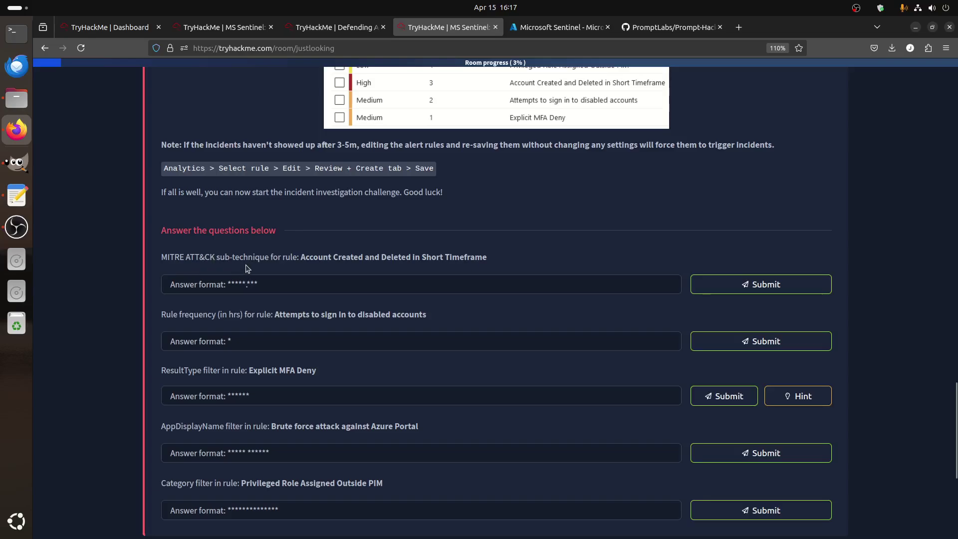
{"action": "left_click_drag", "start_coordinate": [303, 257], "coordinate": [443, 257]}
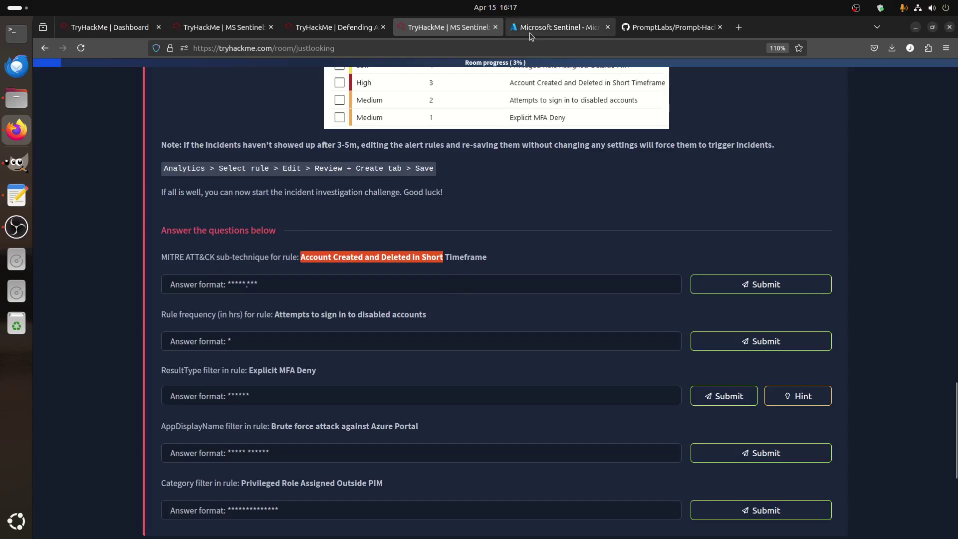
Back in Azure, widen the Name column, select Account Created and Deleted in Short Timeframe, and check its Sub techniques value
{"action": "left_click", "coordinate": [549, 27]}
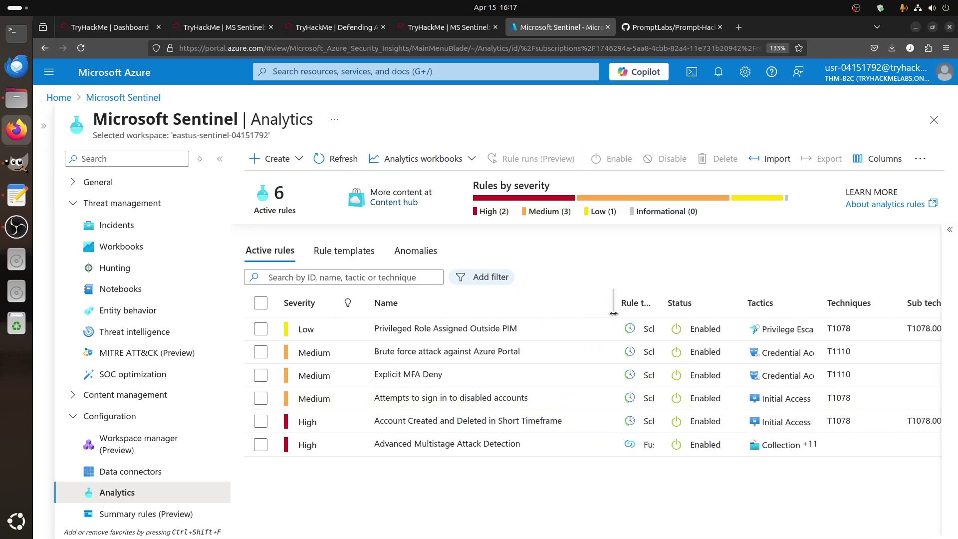
{"action": "left_click", "coordinate": [433, 425]}
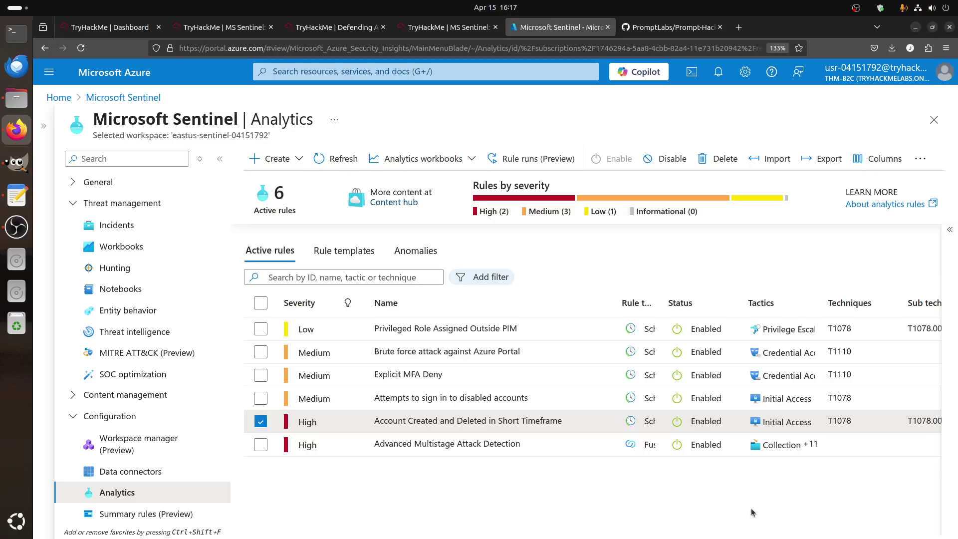
{"action": "scroll", "coordinate": [751, 508], "scroll_direction": "right", "scroll_amount": 5}
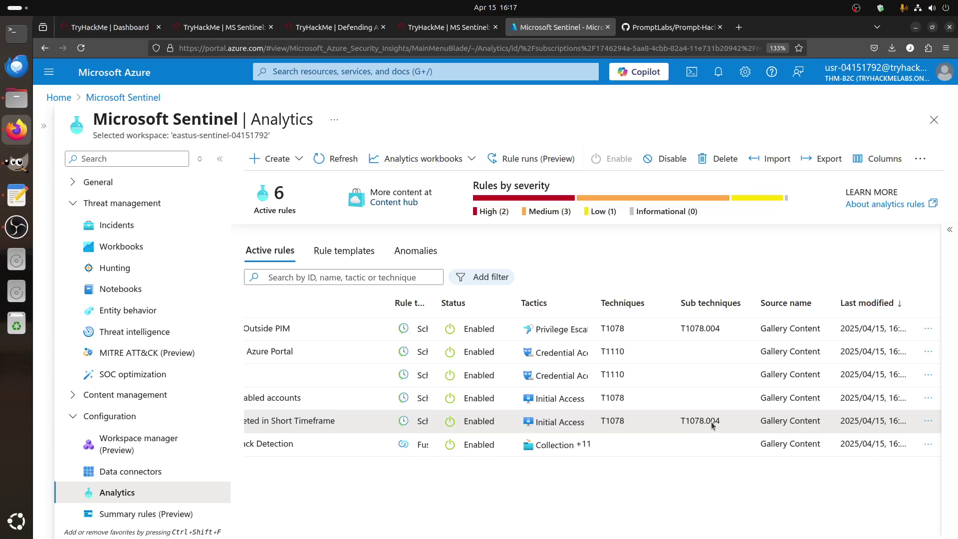
Open Account Created and Deleted in Short Timeframe for editing and examine its rule logic, entity mapping and query scheduling
{"action": "left_click", "coordinate": [928, 421]}
{"action": "left_click", "coordinate": [855, 304]}
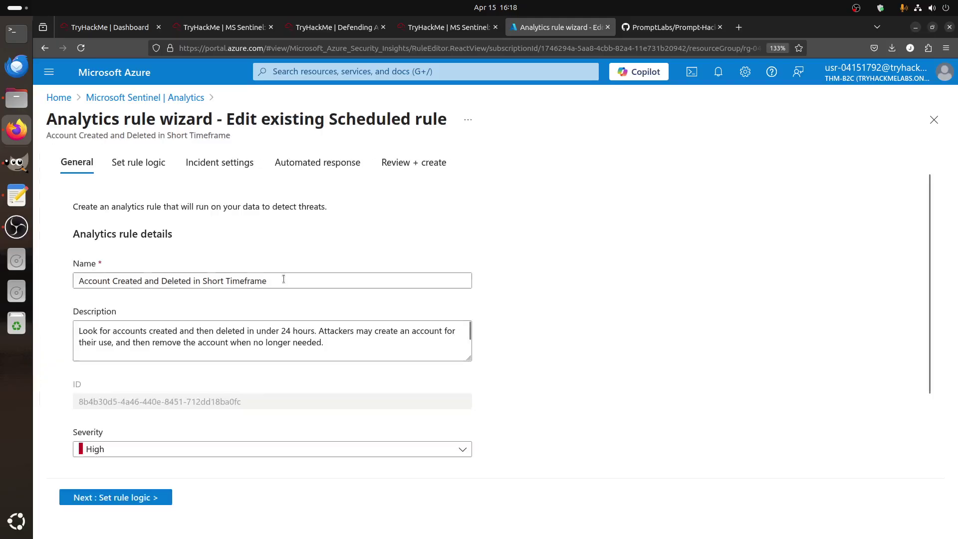
{"action": "left_click", "coordinate": [143, 164]}
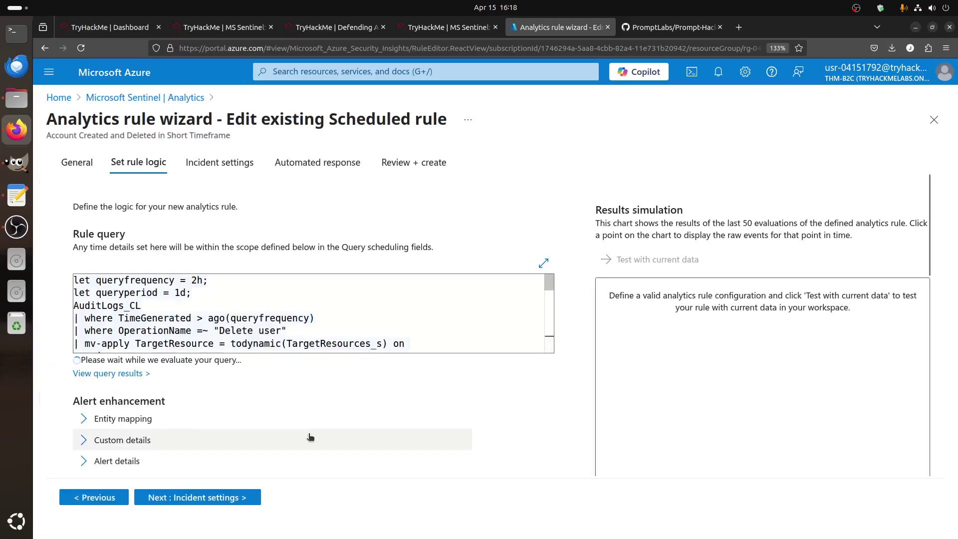
{"action": "scroll", "coordinate": [310, 436], "scroll_direction": "down", "scroll_amount": 1}
{"action": "scroll", "coordinate": [303, 417], "scroll_direction": "up", "scroll_amount": 1}
{"action": "left_click", "coordinate": [87, 422]}
{"action": "scroll", "coordinate": [373, 415], "scroll_direction": "down", "scroll_amount": 5}
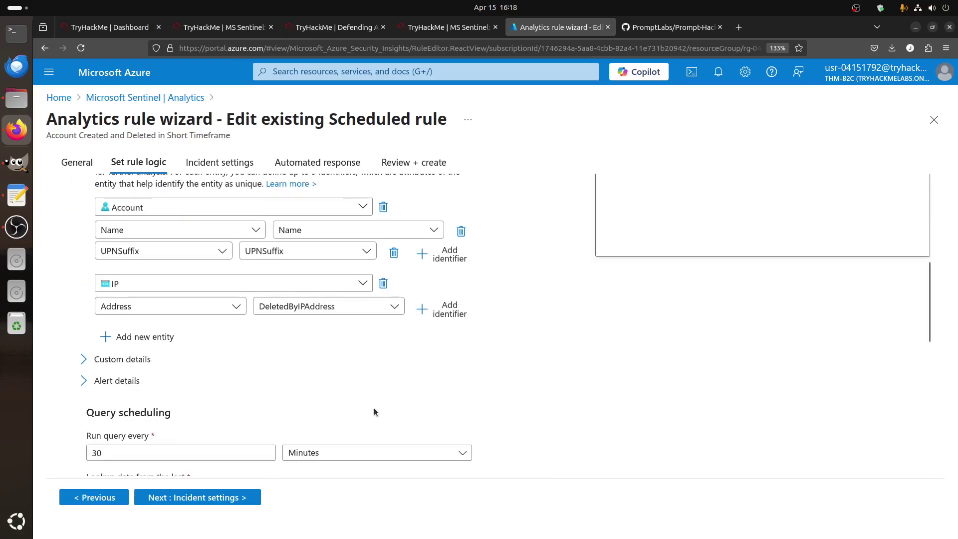
{"action": "scroll", "coordinate": [375, 411], "scroll_direction": "down", "scroll_amount": 5}
{"action": "scroll", "coordinate": [375, 411], "scroll_direction": "down", "scroll_amount": 3}
{"action": "scroll", "coordinate": [376, 407], "scroll_direction": "up", "scroll_amount": 5}
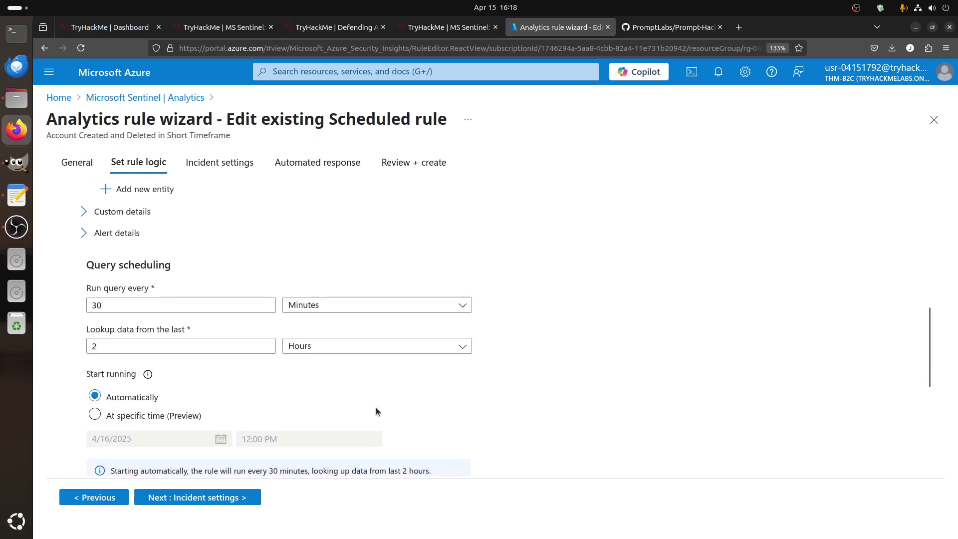
{"action": "scroll", "coordinate": [376, 407], "scroll_direction": "up", "scroll_amount": 6}
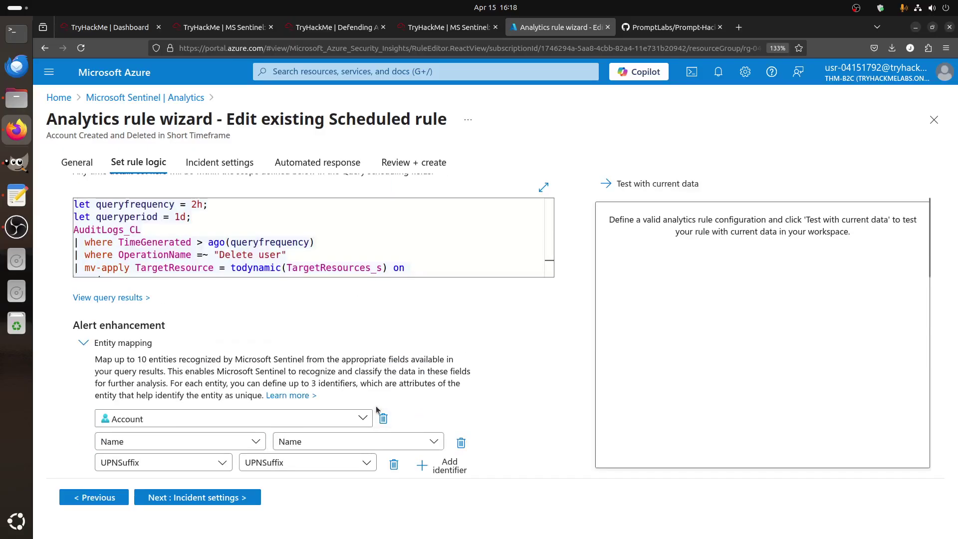
{"action": "scroll", "coordinate": [377, 410], "scroll_direction": "up", "scroll_amount": 2}
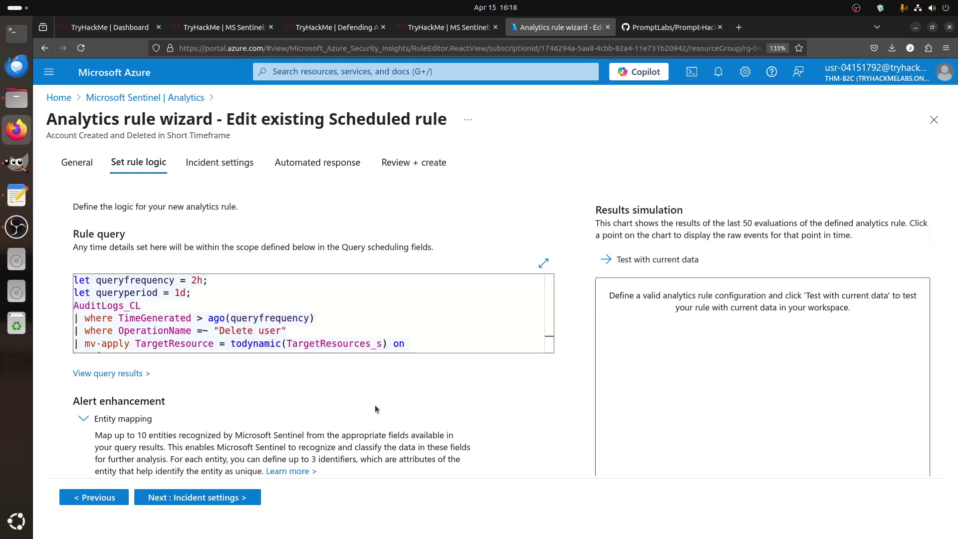
Read through the full rule query and inspect the rule's alert details and custom details
{"action": "scroll", "coordinate": [333, 311], "scroll_direction": "down", "scroll_amount": 5}
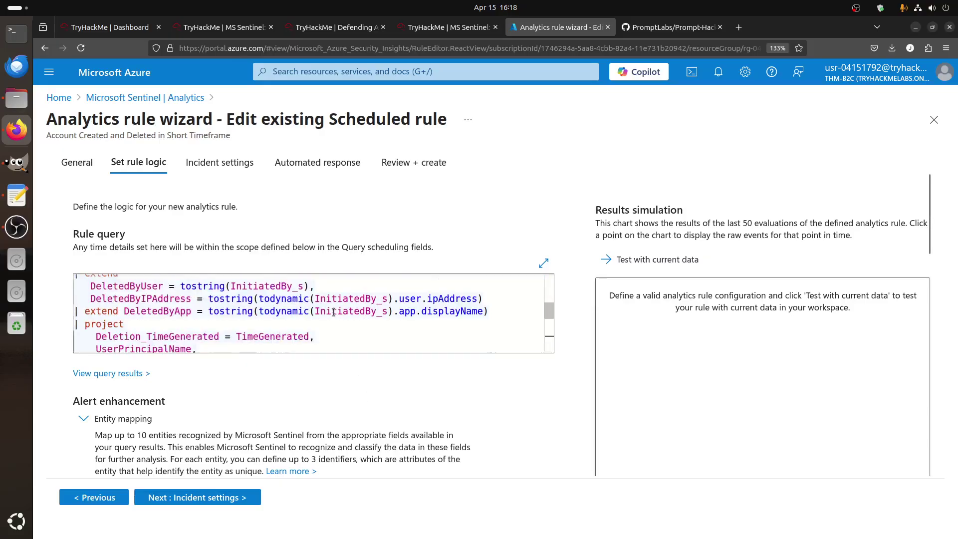
{"action": "scroll", "coordinate": [333, 312], "scroll_direction": "up", "scroll_amount": 5}
{"action": "scroll", "coordinate": [332, 315], "scroll_direction": "down", "scroll_amount": 8}
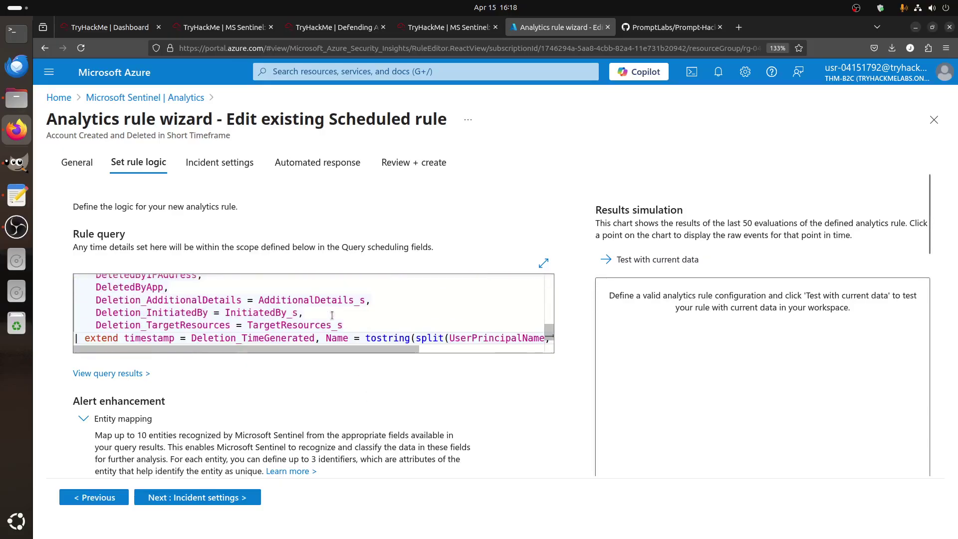
{"action": "scroll", "coordinate": [384, 435], "scroll_direction": "down", "scroll_amount": 5}
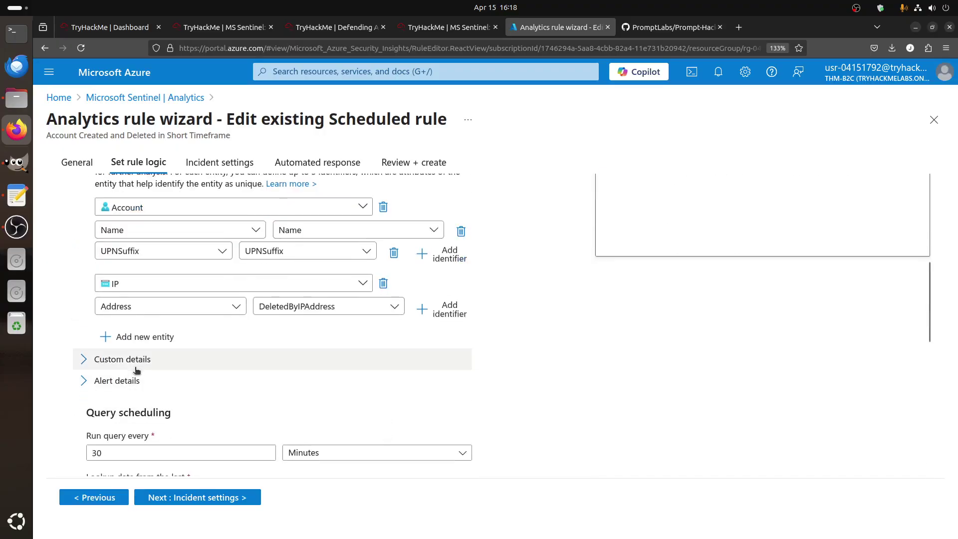
{"action": "left_click", "coordinate": [84, 381]}
{"action": "scroll", "coordinate": [348, 399], "scroll_direction": "down", "scroll_amount": 5}
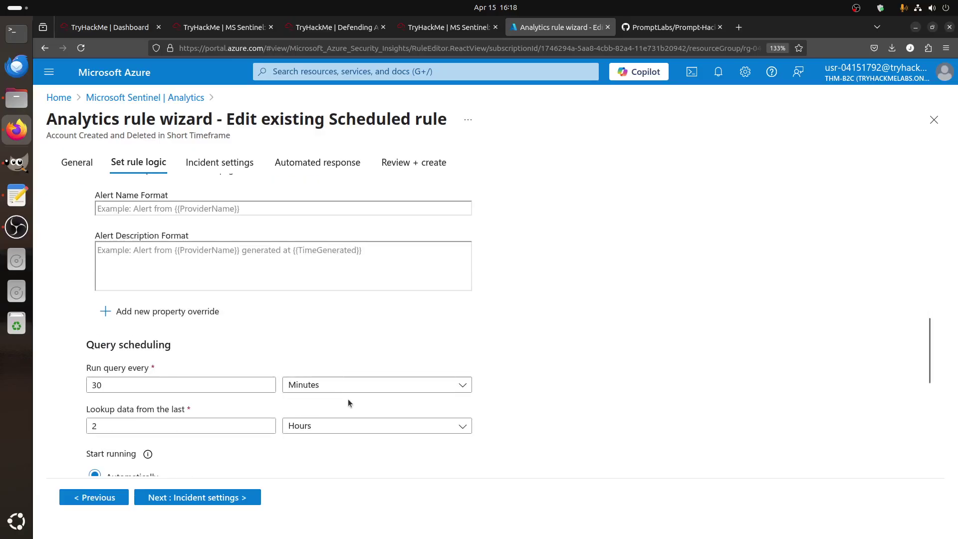
{"action": "scroll", "coordinate": [348, 398], "scroll_direction": "up", "scroll_amount": 3}
{"action": "scroll", "coordinate": [348, 399], "scroll_direction": "up", "scroll_amount": 4}
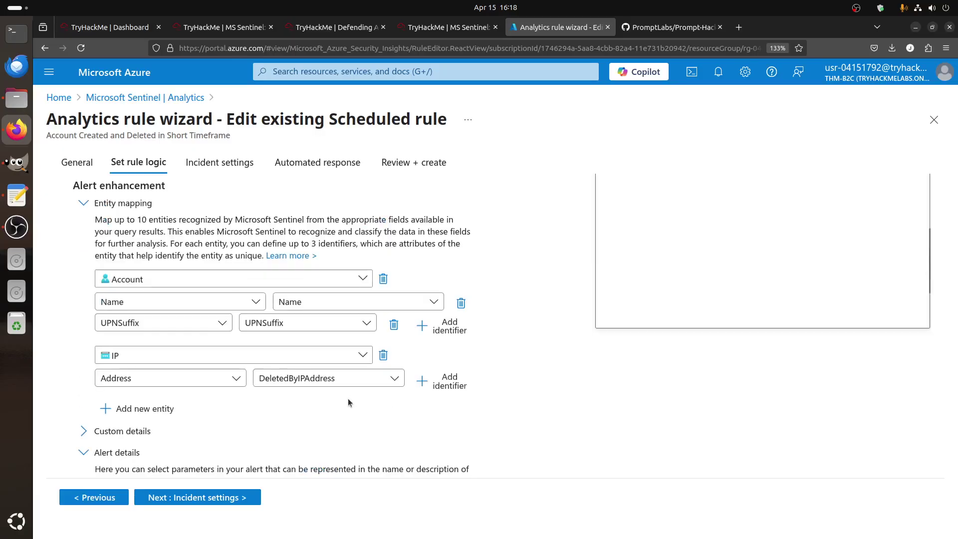
{"action": "left_click", "coordinate": [125, 431]}
{"action": "scroll", "coordinate": [366, 435], "scroll_direction": "down", "scroll_amount": 5}
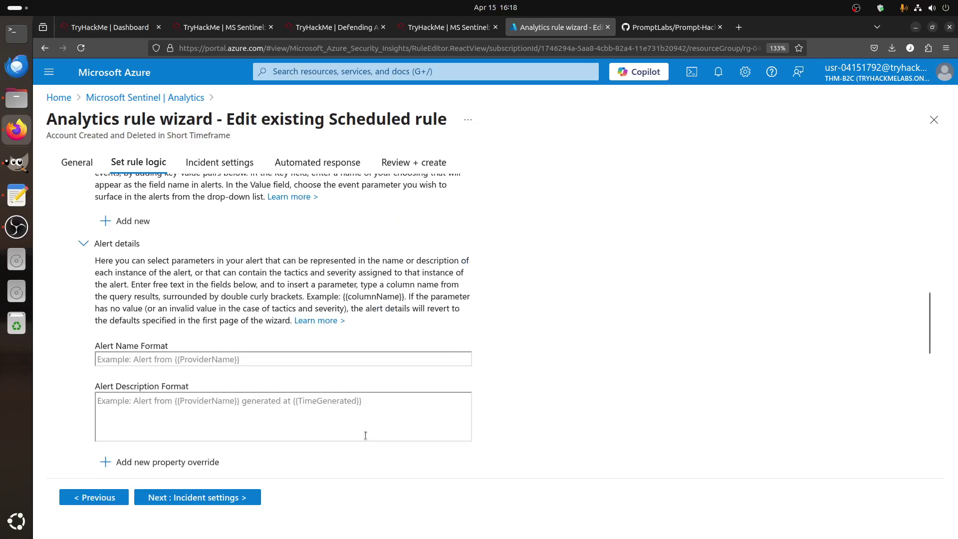
{"action": "scroll", "coordinate": [364, 435], "scroll_direction": "down", "scroll_amount": 2}
{"action": "scroll", "coordinate": [364, 435], "scroll_direction": "up", "scroll_amount": 15}
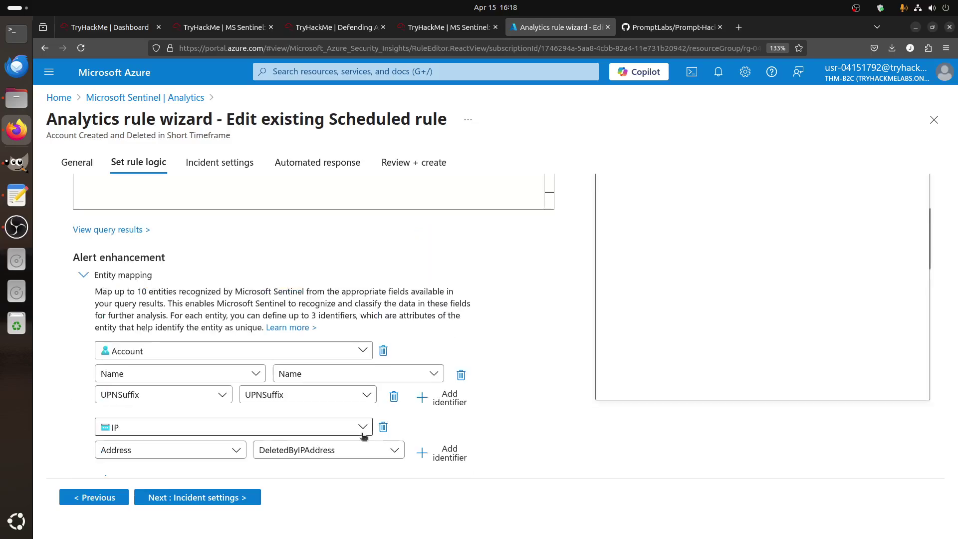
Review the rule's general details and its incident settings, including alert grouping
{"action": "left_click", "coordinate": [77, 162]}
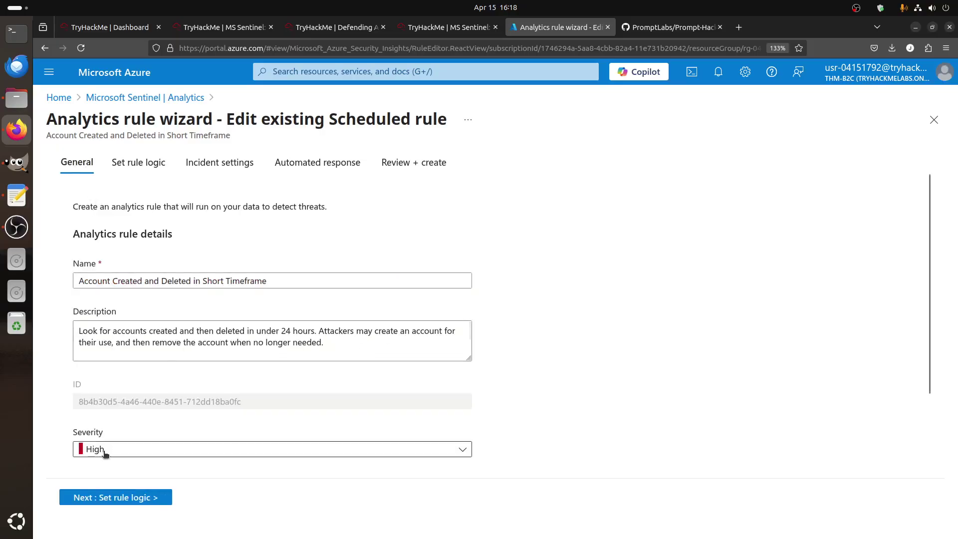
{"action": "left_click", "coordinate": [218, 165]}
{"action": "scroll", "coordinate": [370, 299], "scroll_direction": "down", "scroll_amount": 3}
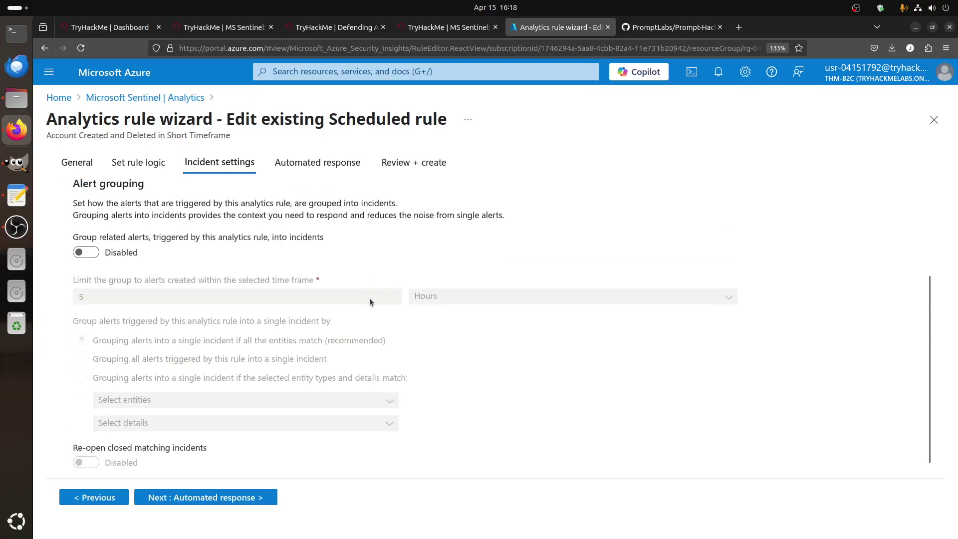
{"action": "scroll", "coordinate": [369, 307], "scroll_direction": "up", "scroll_amount": 3}
Recheck the rule logic for a MITRE sub-technique, from the query and entity mapping to scheduling, alert threshold, event grouping and suppression
{"action": "left_click", "coordinate": [138, 167]}
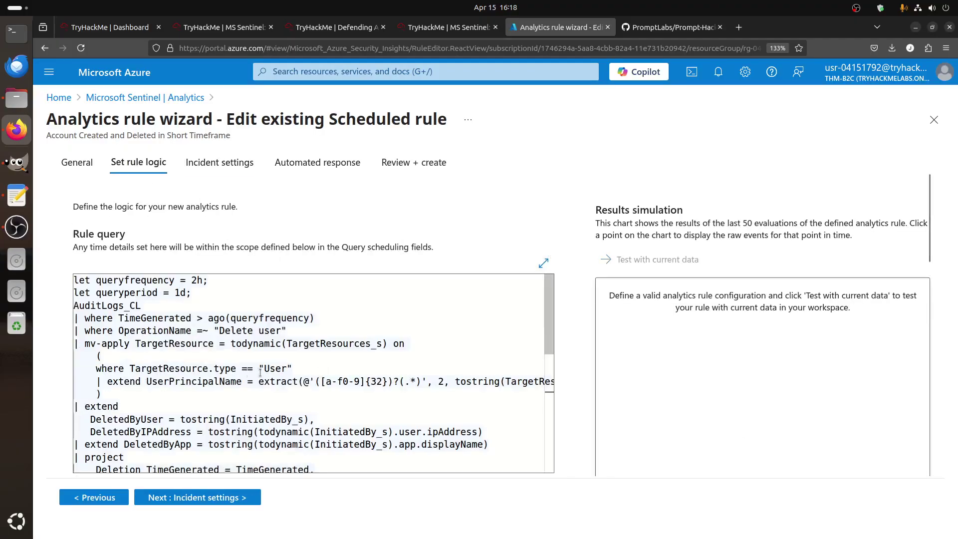
{"action": "scroll", "coordinate": [253, 356], "scroll_direction": "down", "scroll_amount": 10}
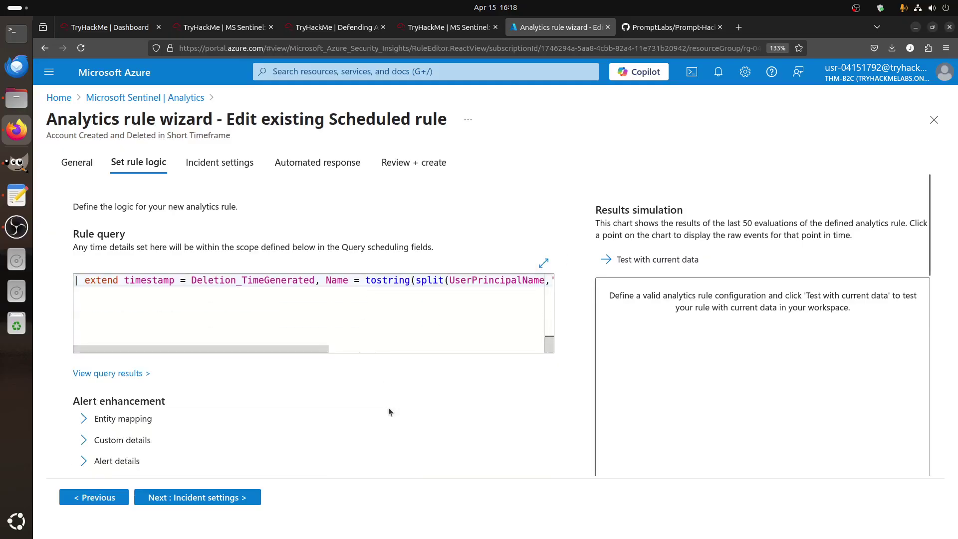
{"action": "scroll", "coordinate": [389, 406], "scroll_direction": "down", "scroll_amount": 4}
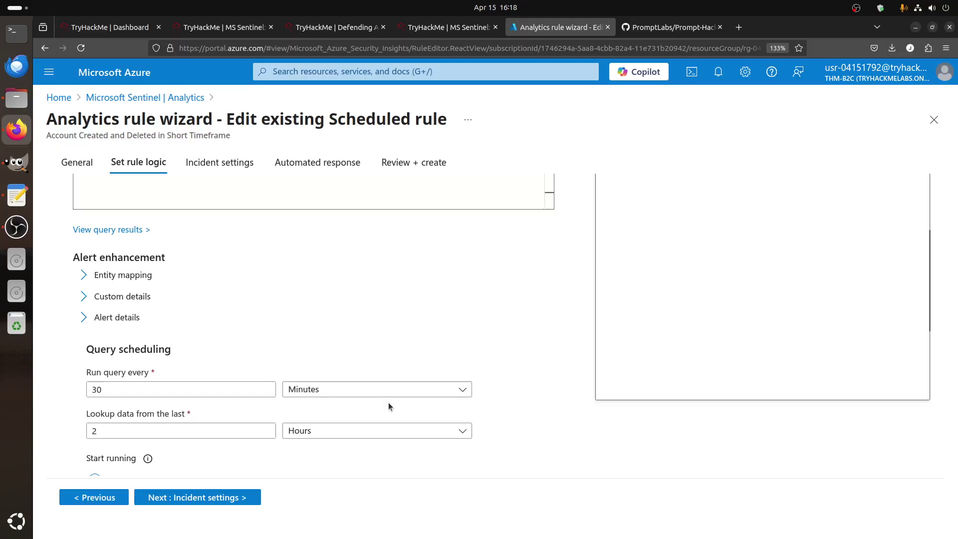
{"action": "left_click", "coordinate": [84, 275]}
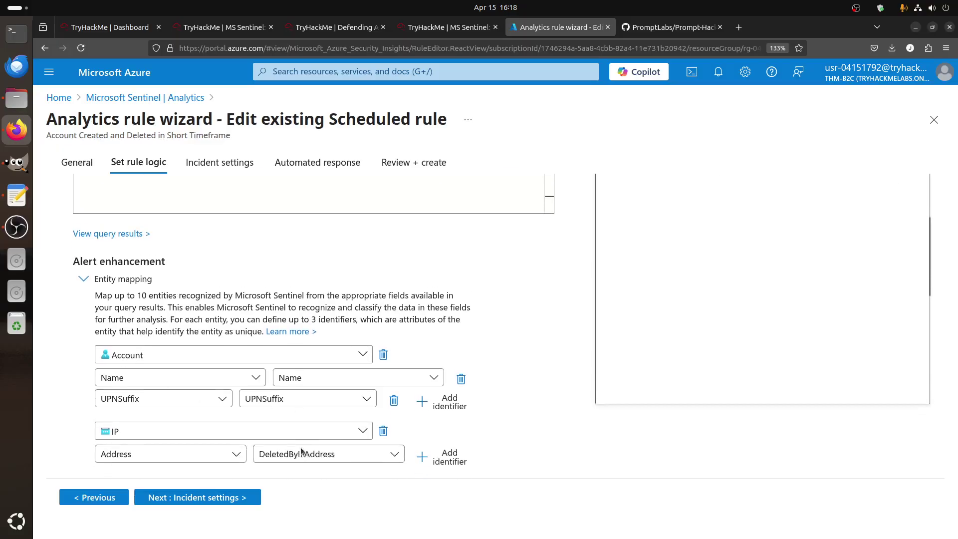
{"action": "scroll", "coordinate": [301, 448], "scroll_direction": "down", "scroll_amount": 10}
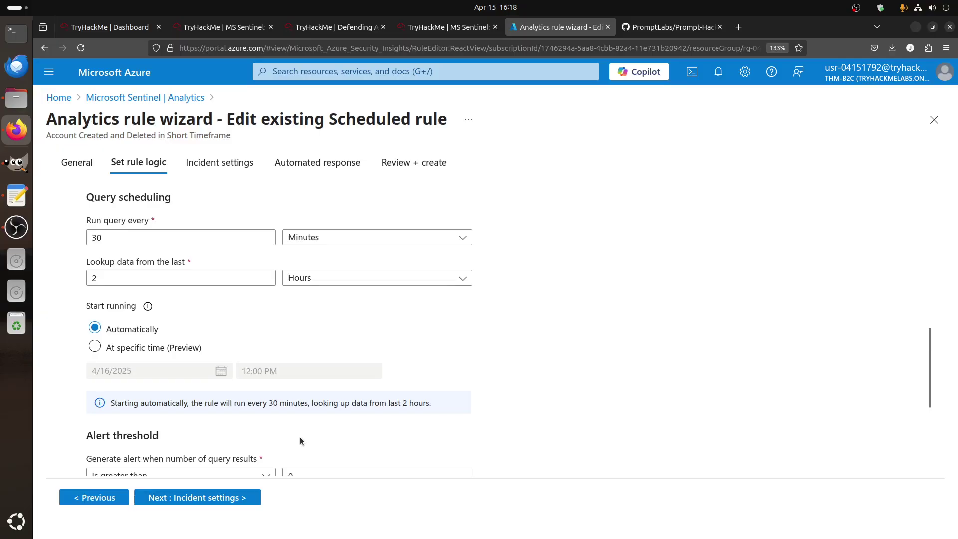
{"action": "scroll", "coordinate": [300, 440], "scroll_direction": "down", "scroll_amount": 5}
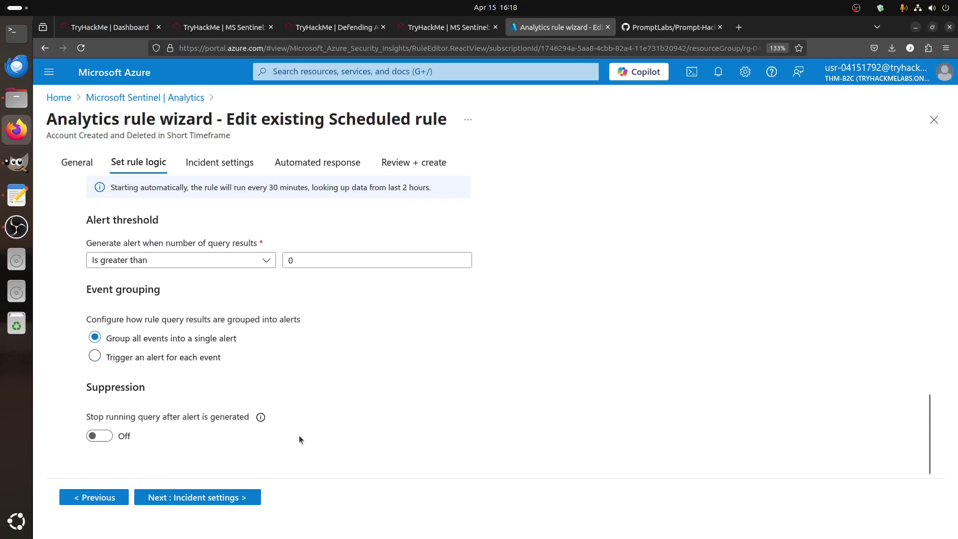
{"action": "scroll", "coordinate": [298, 435], "scroll_direction": "up", "scroll_amount": 15}
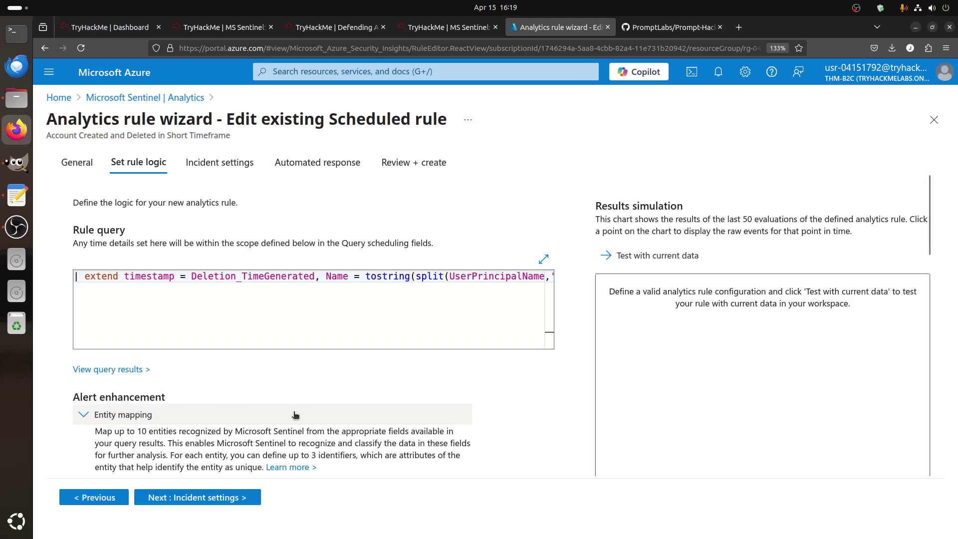
{"action": "scroll", "coordinate": [296, 415], "scroll_direction": "down", "scroll_amount": 10}
{"action": "scroll", "coordinate": [295, 415], "scroll_direction": "down", "scroll_amount": 5}
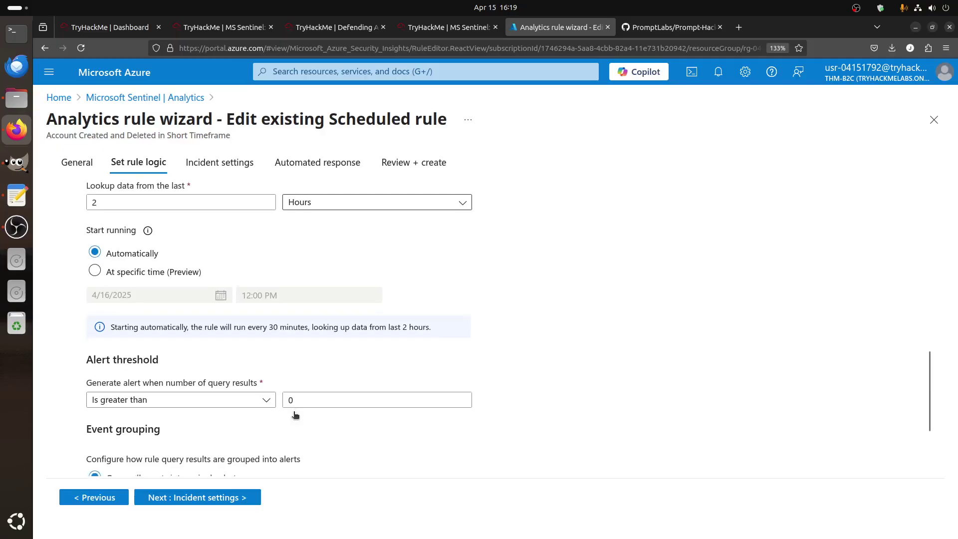
{"action": "scroll", "coordinate": [294, 415], "scroll_direction": "down", "scroll_amount": 2}
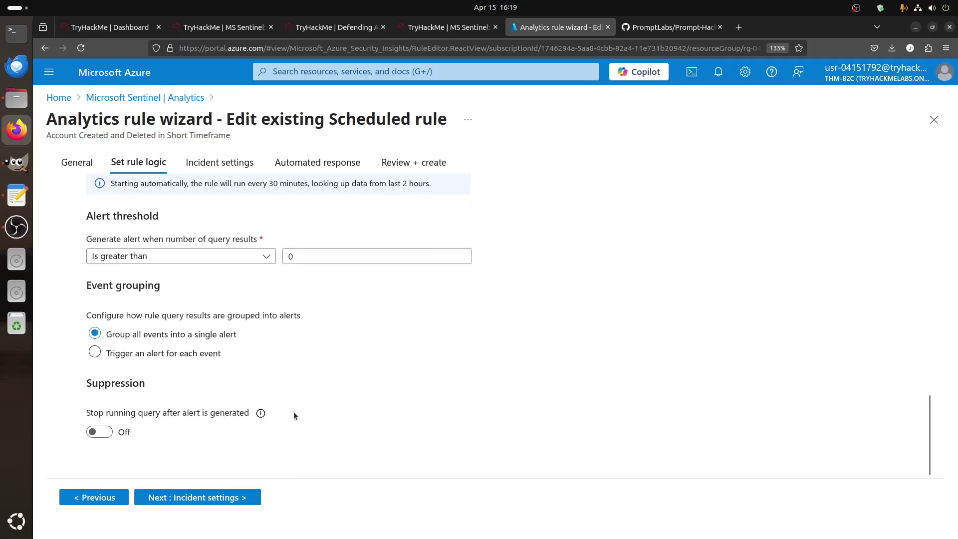
{"action": "scroll", "coordinate": [293, 412], "scroll_direction": "up", "scroll_amount": 15}
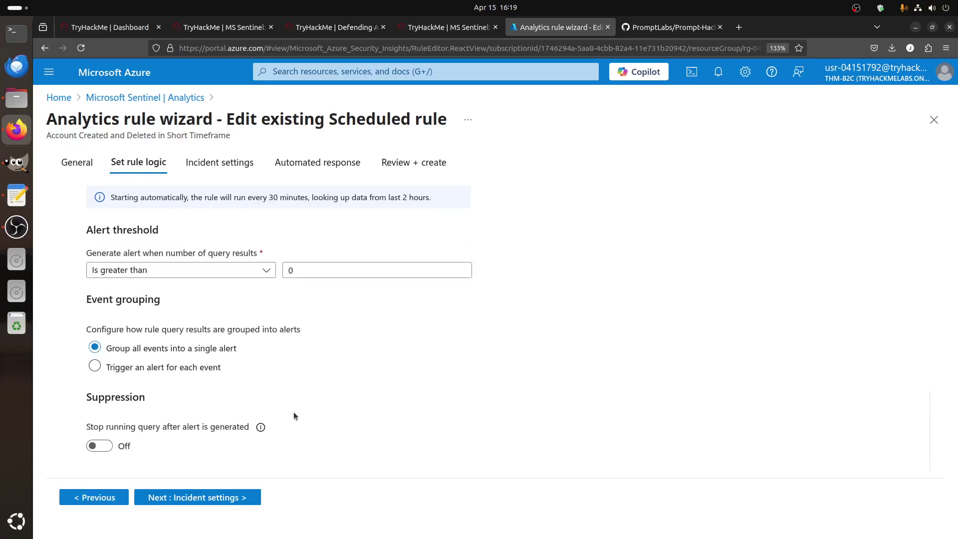
Return to the Analytics rules list, recheck the sub-technique question on TryHackMe, and locate Account Created and Deleted in Short Timeframe again
{"action": "left_click", "coordinate": [145, 98]}
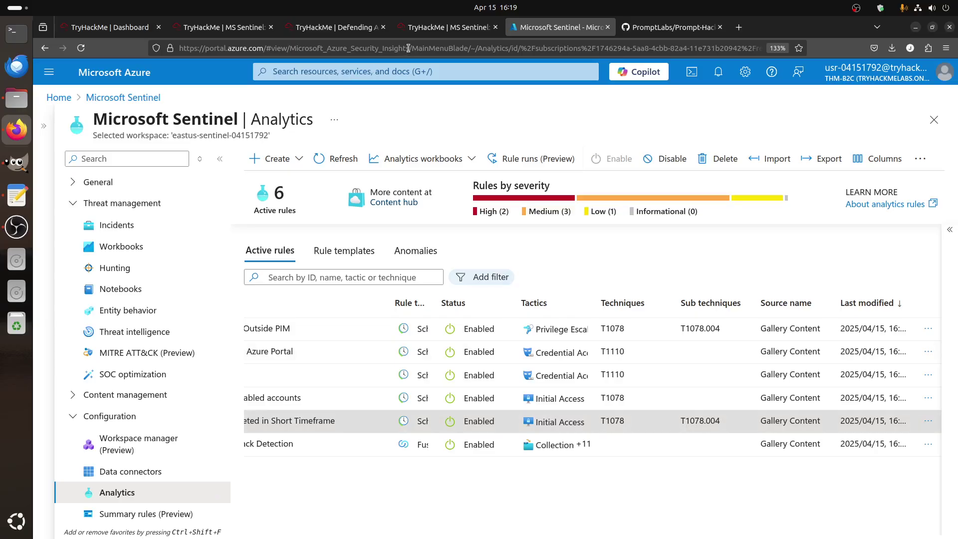
{"action": "left_click", "coordinate": [444, 27]}
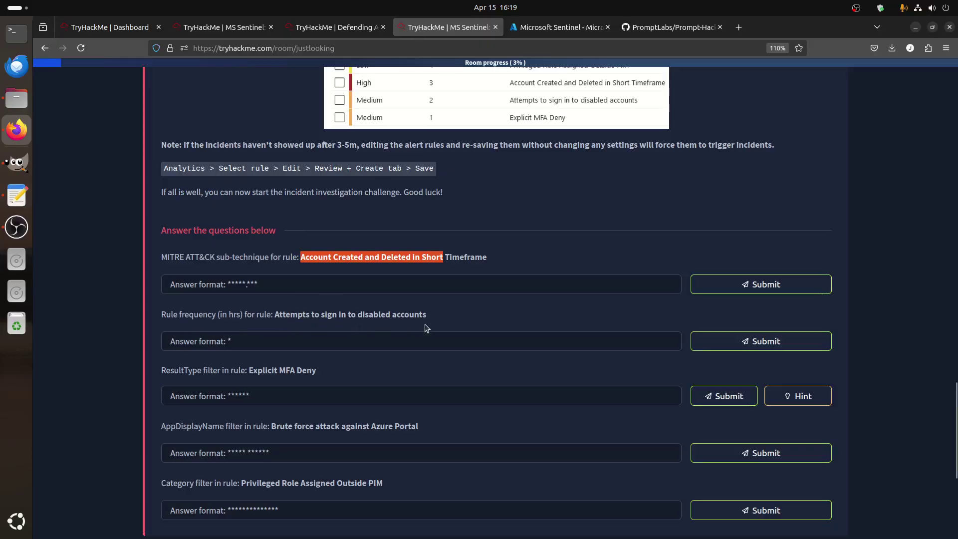
{"action": "left_click", "coordinate": [552, 27]}
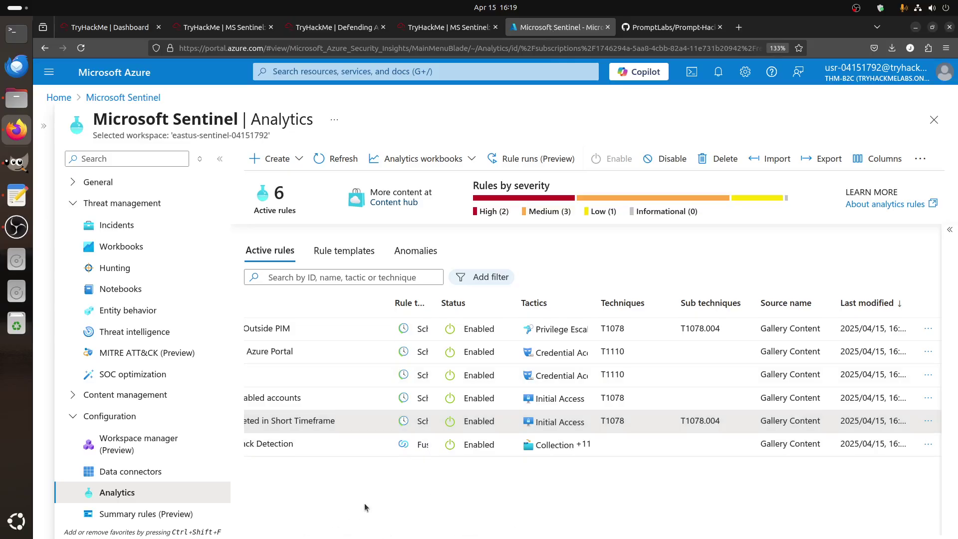
{"action": "scroll", "coordinate": [364, 503], "scroll_direction": "left", "scroll_amount": 5}
{"action": "left_click", "coordinate": [396, 421]}
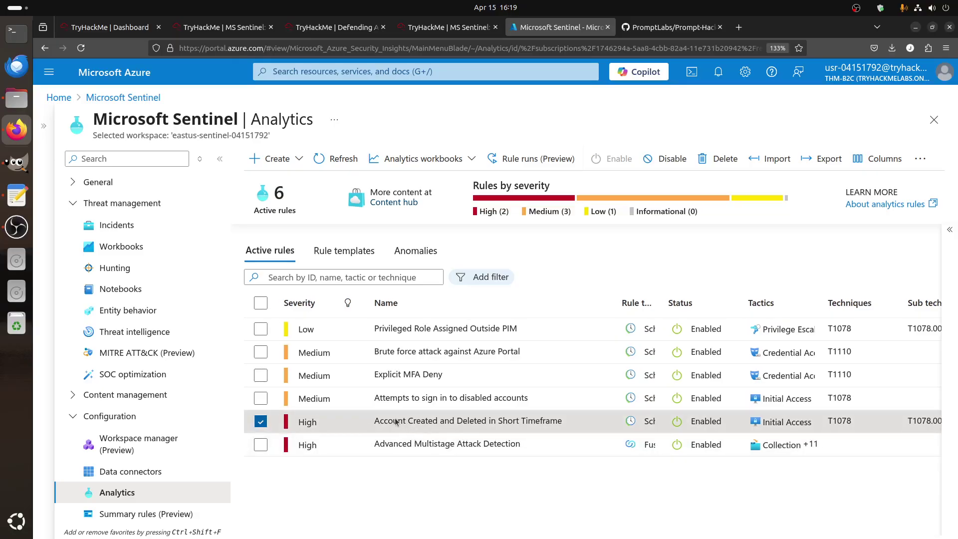
Deselect Account Created and Deleted in Short Timeframe, select Attempts to sign in to disabled accounts, and open that rule for editing
{"action": "left_click", "coordinate": [275, 419]}
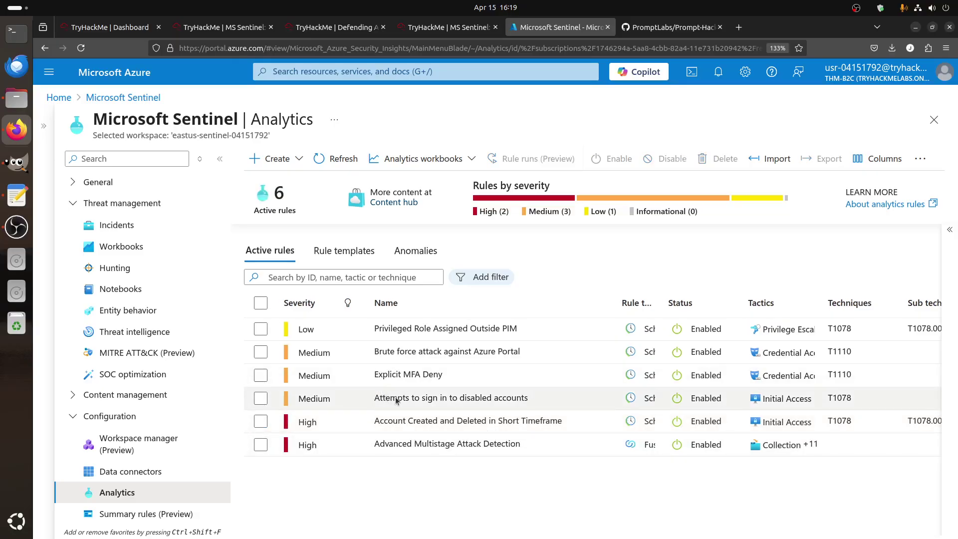
{"action": "left_click", "coordinate": [441, 399]}
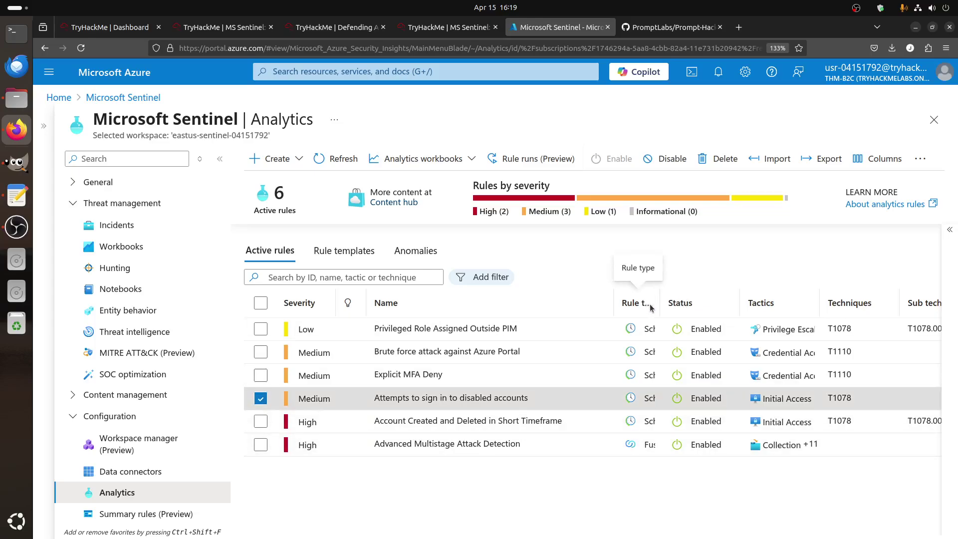
{"action": "mouse_move", "coordinate": [660, 302]}
{"action": "left_mouse_down"}
{"action": "mouse_move", "coordinate": [722, 303]}
{"action": "mouse_move", "coordinate": [657, 304]}
{"action": "left_mouse_up"}
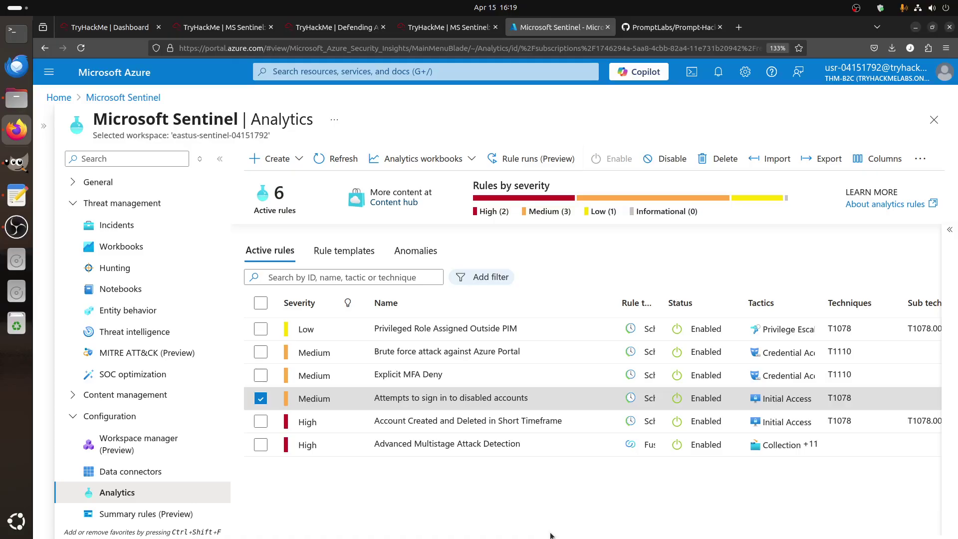
{"action": "key", "text": "Down"}
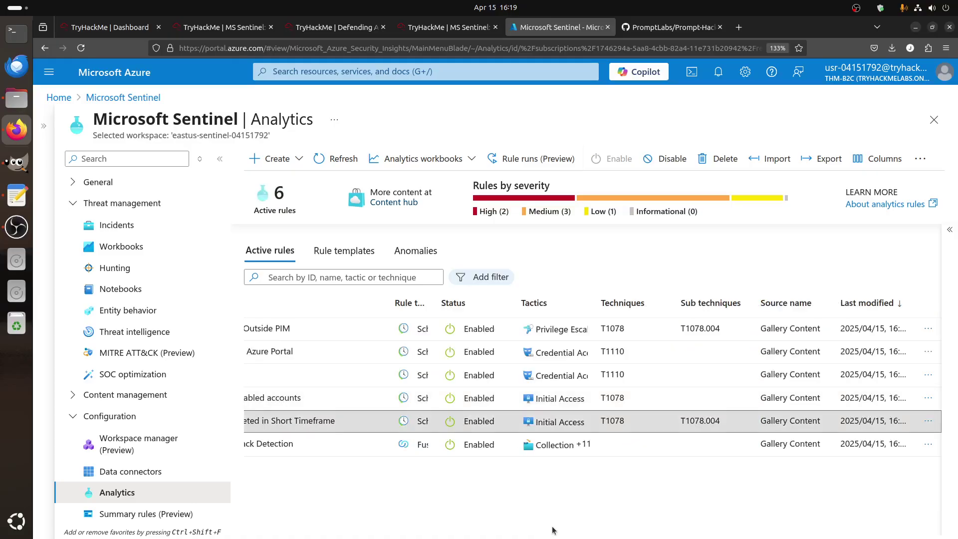
{"action": "key", "text": "Up"}
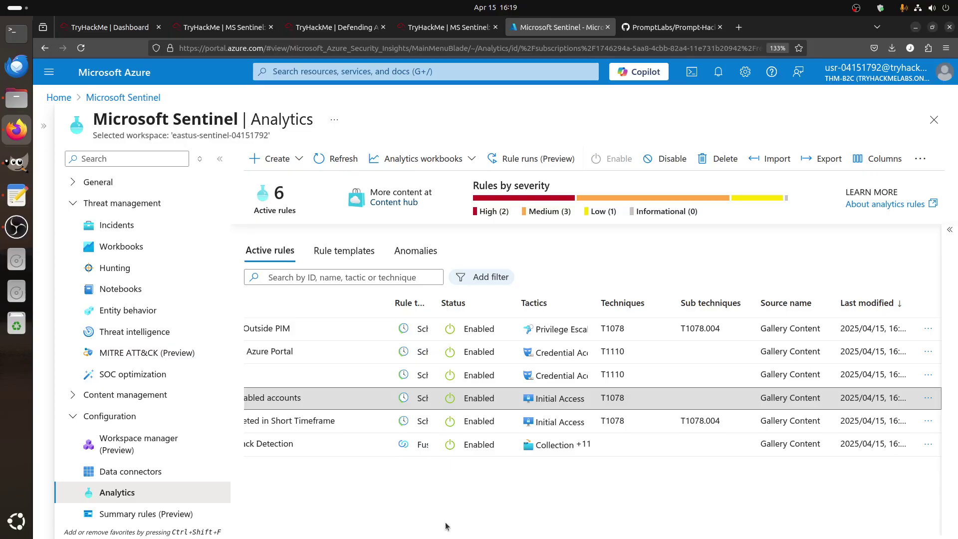
{"action": "scroll", "coordinate": [412, 523], "scroll_direction": "left", "scroll_amount": 5}
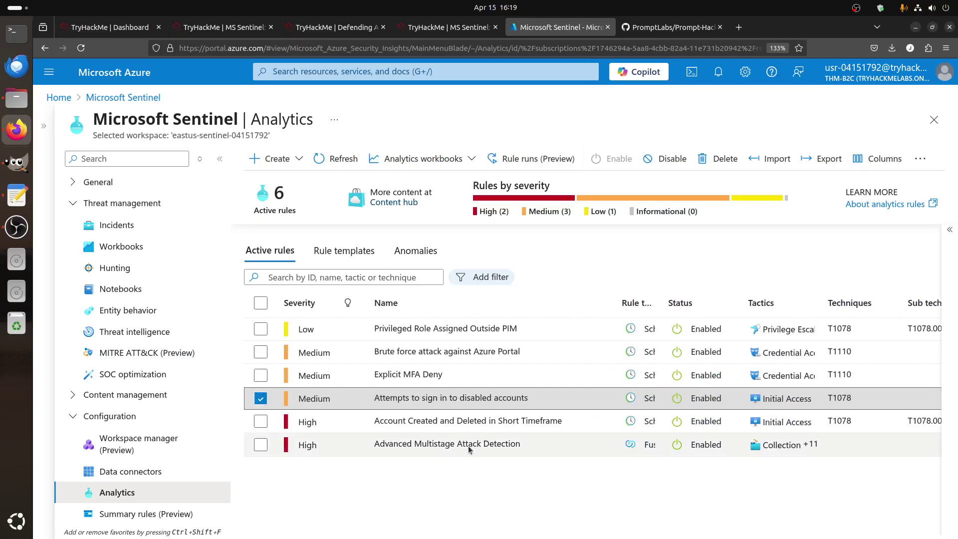
{"action": "scroll", "coordinate": [460, 402], "scroll_direction": "right", "scroll_amount": 5}
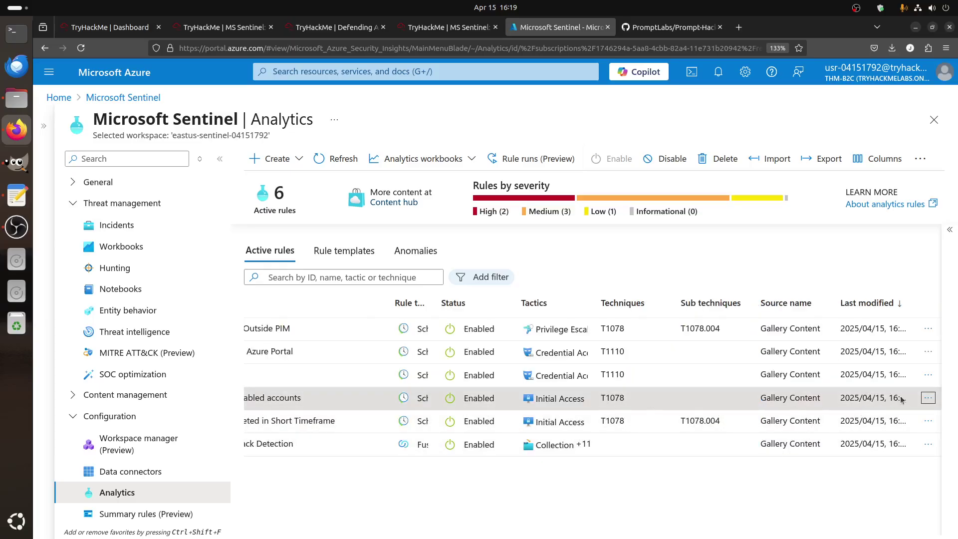
{"action": "left_click", "coordinate": [928, 397]}
{"action": "left_click", "coordinate": [874, 421]}
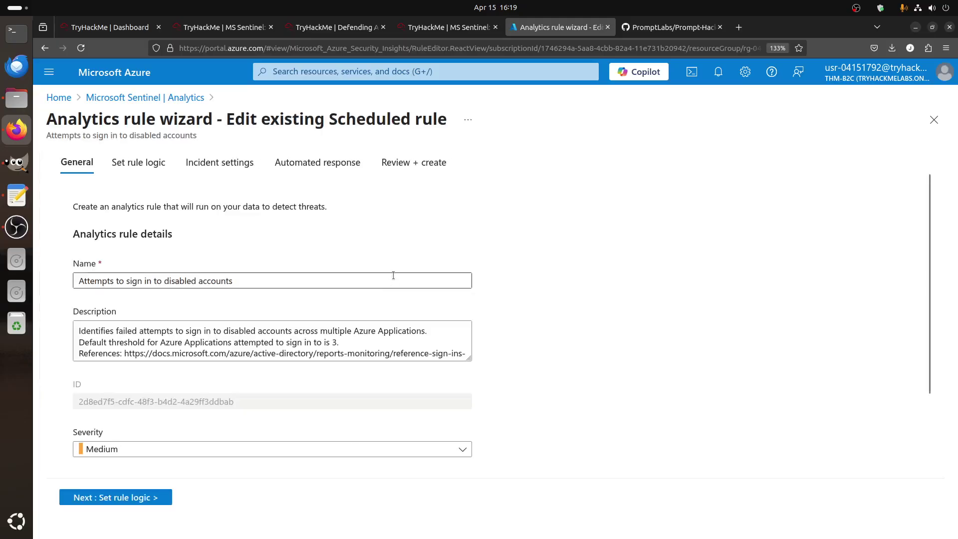
Examine how often the rule's query is scheduled to run and review the matching rule frequency question on TryHackMe
{"action": "left_click", "coordinate": [159, 166]}
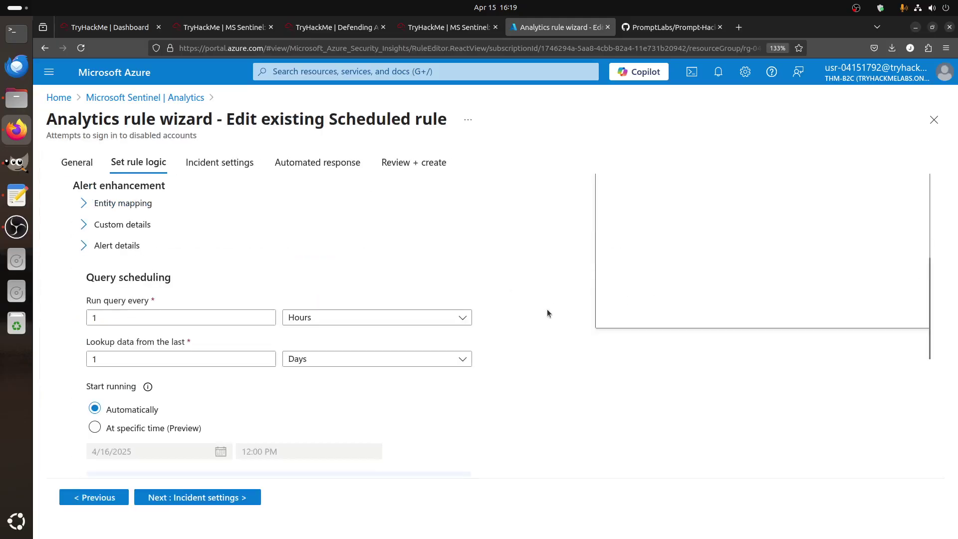
{"action": "left_click_drag", "start_coordinate": [86, 300], "coordinate": [156, 306]}
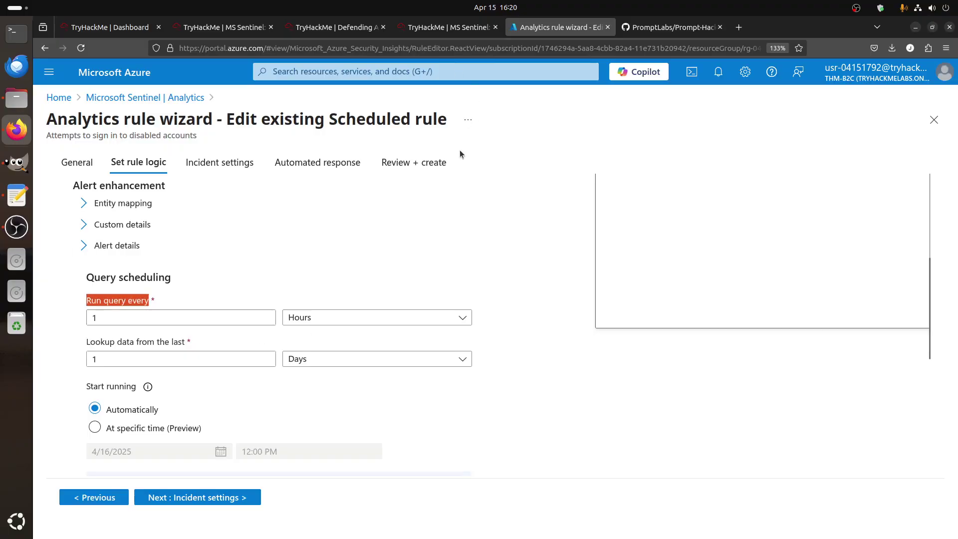
{"action": "left_click", "coordinate": [448, 27]}
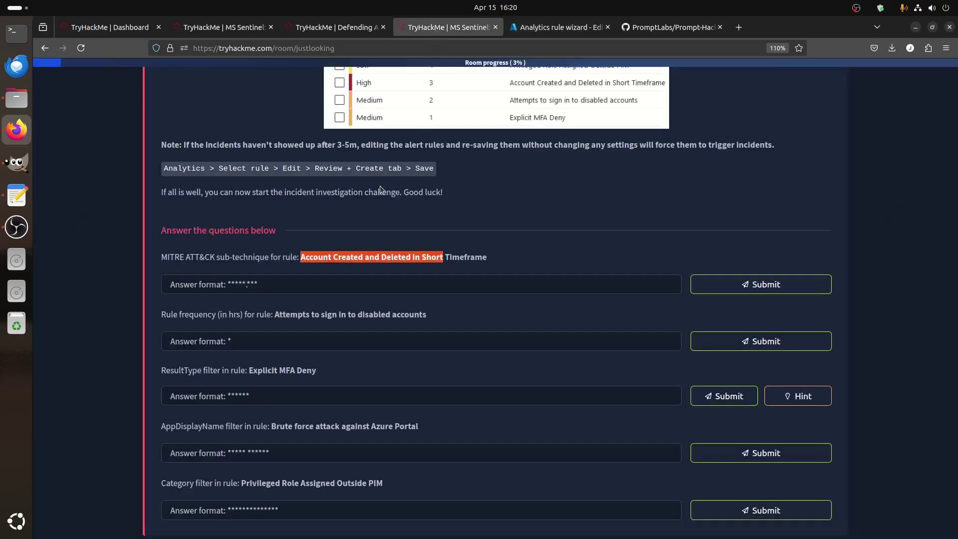
{"action": "left_click", "coordinate": [233, 339]}
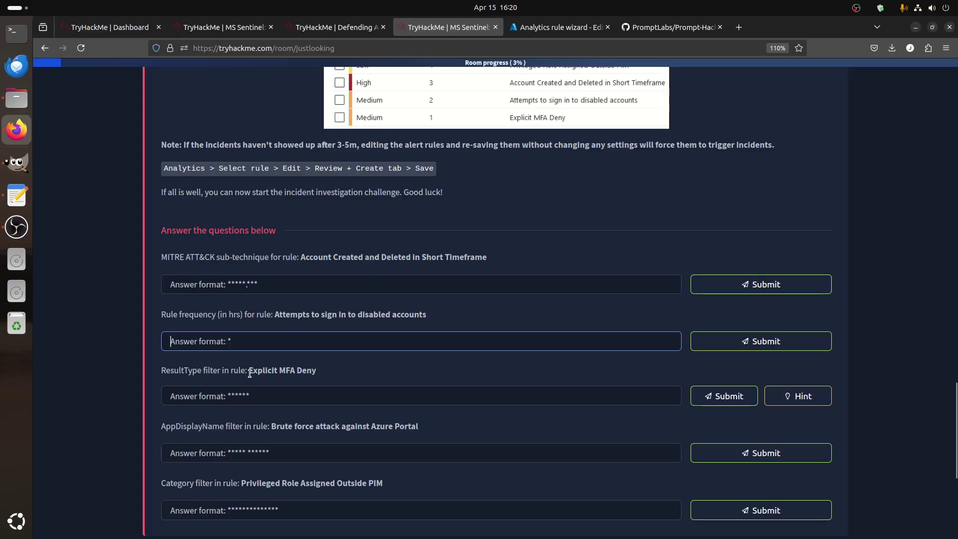
Return to the Analytics rules list in Azure and select Explicit MFA Deny instead of Attempts to sign in to disabled accounts
{"action": "left_click", "coordinate": [557, 27]}
{"action": "left_click", "coordinate": [162, 100]}
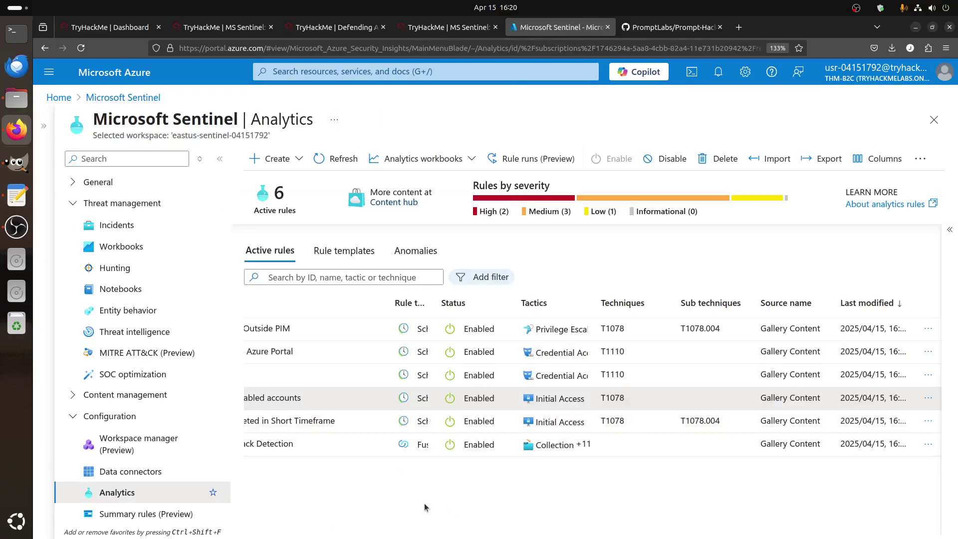
{"action": "scroll", "coordinate": [352, 483], "scroll_direction": "left", "scroll_amount": 2}
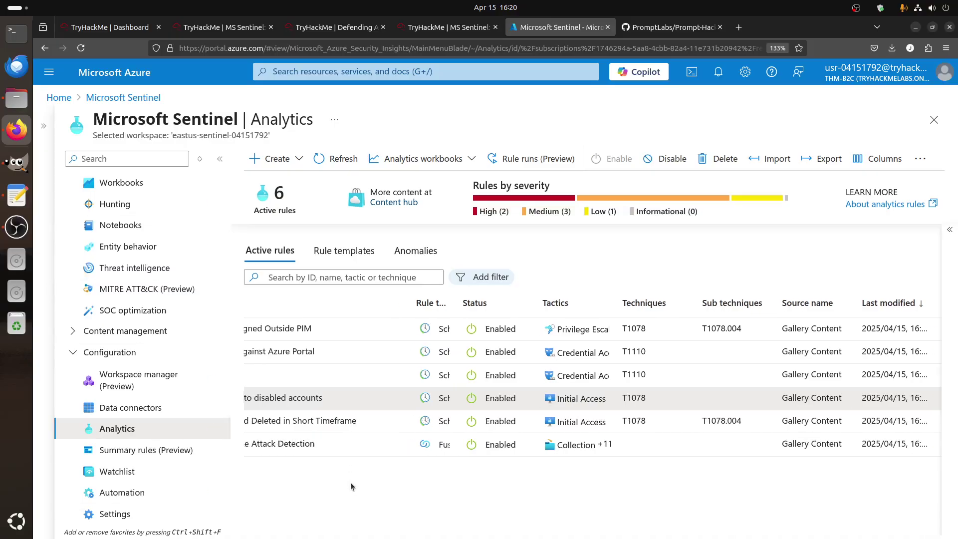
{"action": "scroll", "coordinate": [350, 482], "scroll_direction": "left", "scroll_amount": 2}
{"action": "left_click", "coordinate": [260, 398]}
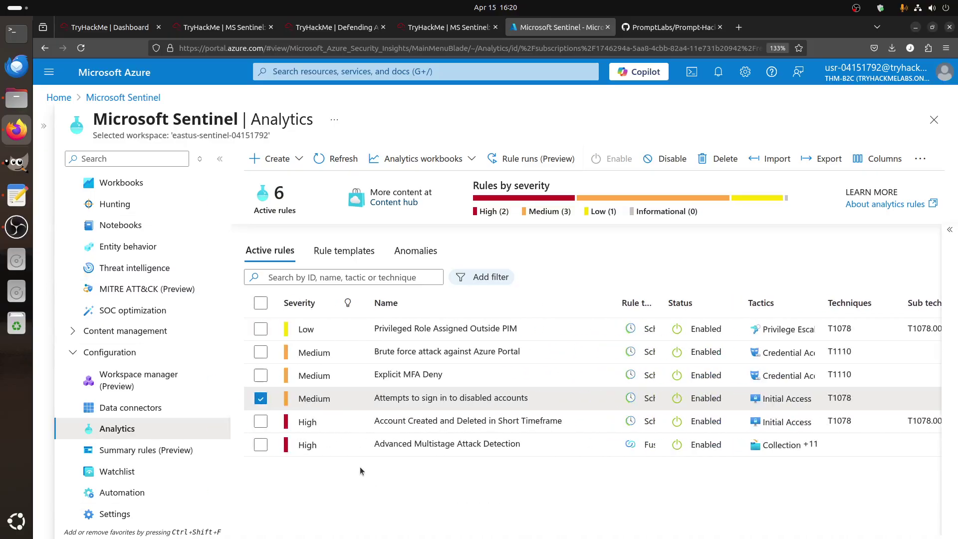
{"action": "left_click", "coordinate": [260, 399]}
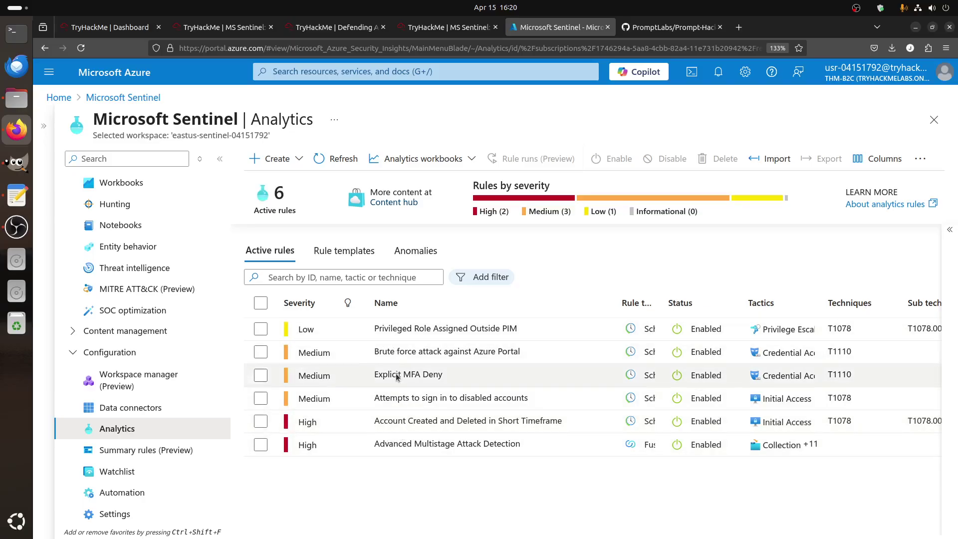
{"action": "left_click", "coordinate": [261, 376]}
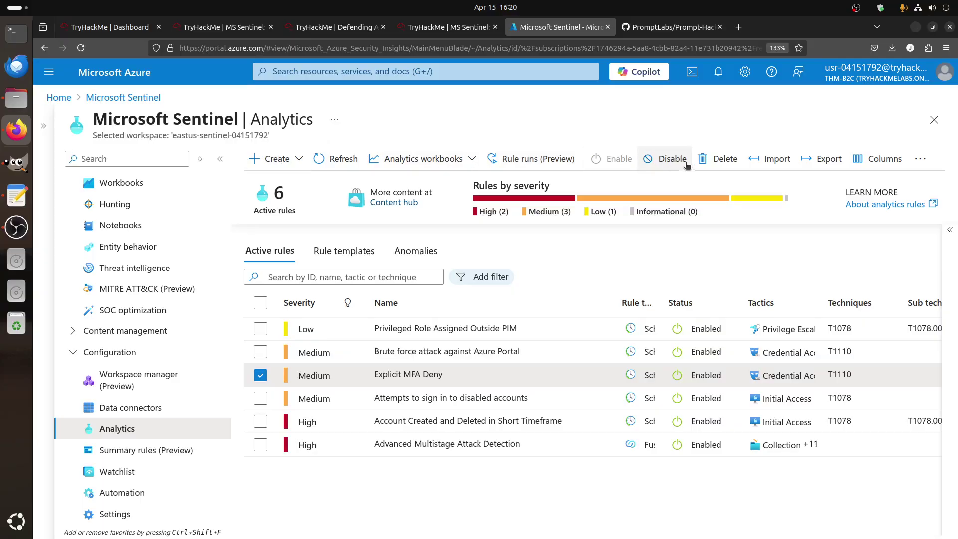
{"action": "left_click", "coordinate": [924, 161]}
{"action": "left_click", "coordinate": [924, 161]}
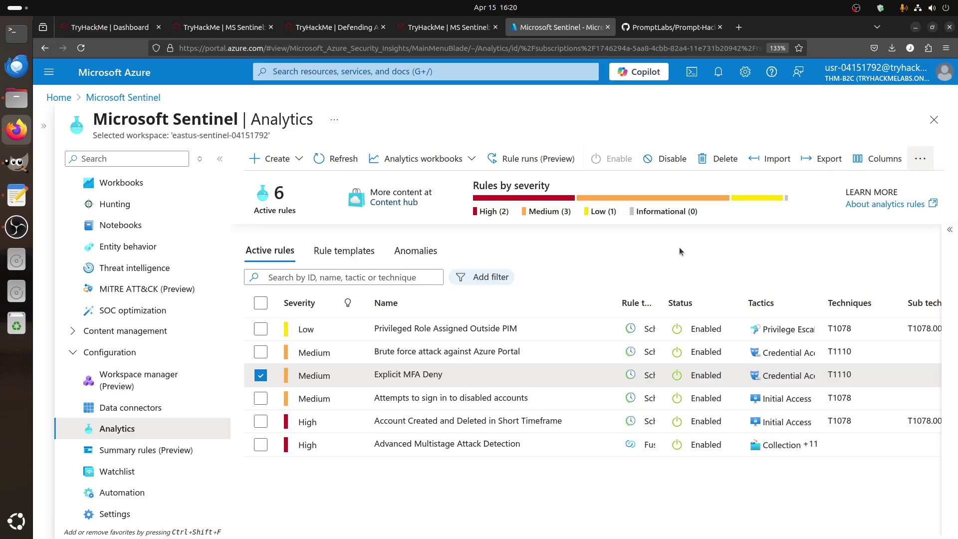
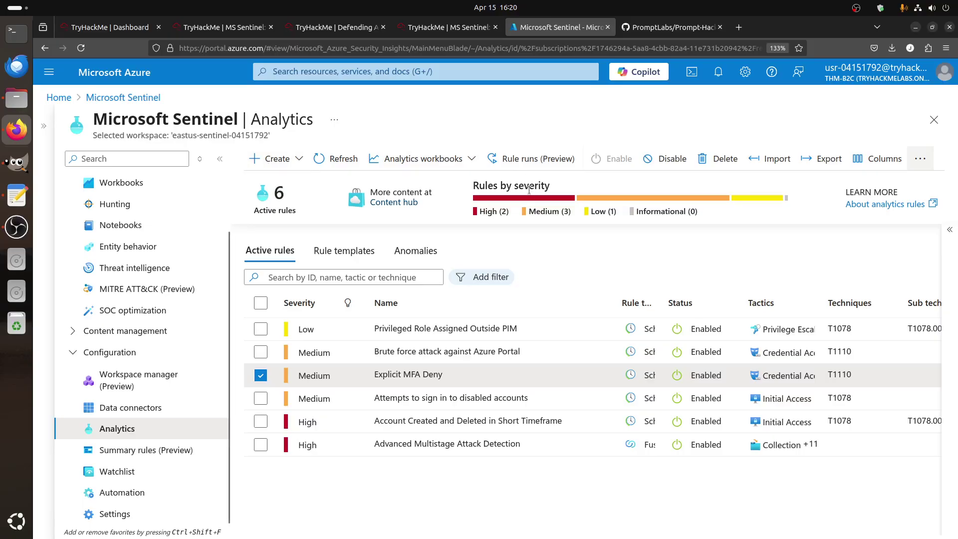
{"action": "left_click", "coordinate": [299, 159]}
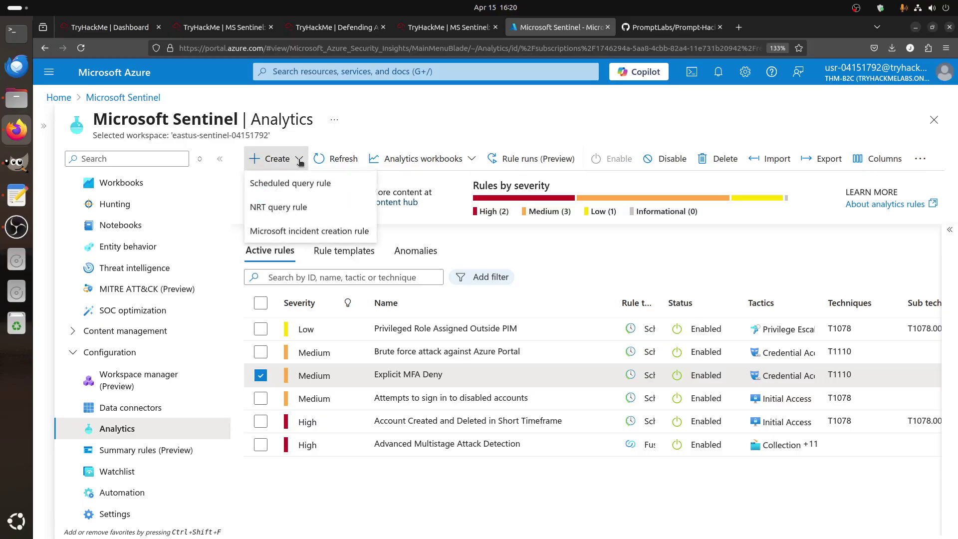
{"action": "left_click", "coordinate": [300, 163]}
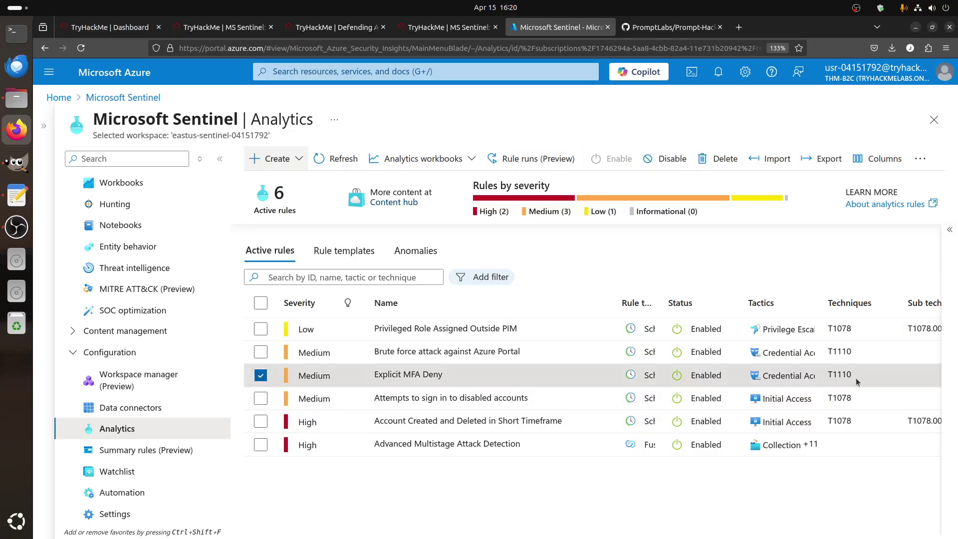
{"action": "key", "text": "Tab"}
{"action": "key", "text": "Tab"}
{"action": "key", "text": "Tab"}
{"action": "key", "text": "Tab"}
{"action": "key", "text": "Tab"}
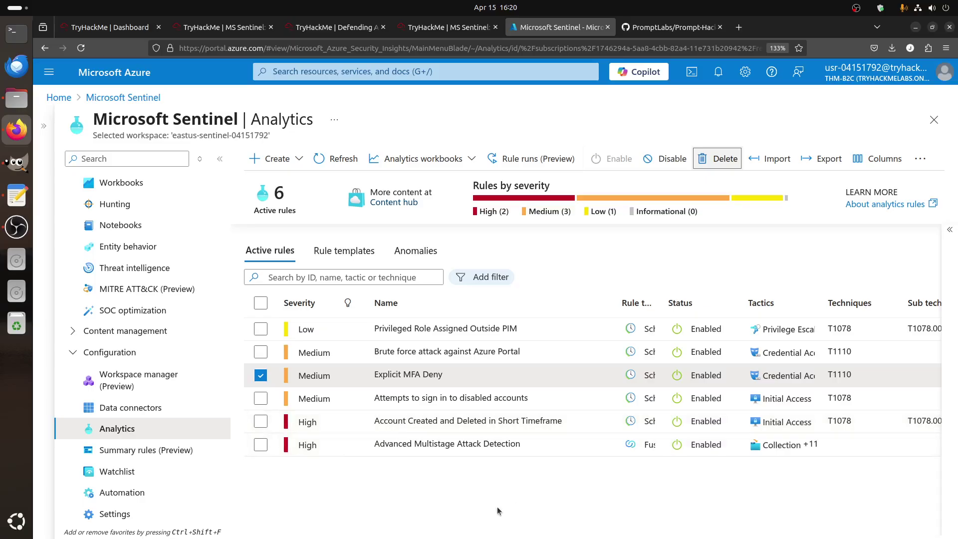
Open the Explicit MFA Deny rule for editing from its row in the Active rules list
{"action": "scroll", "coordinate": [493, 493], "scroll_direction": "right", "scroll_amount": 5}
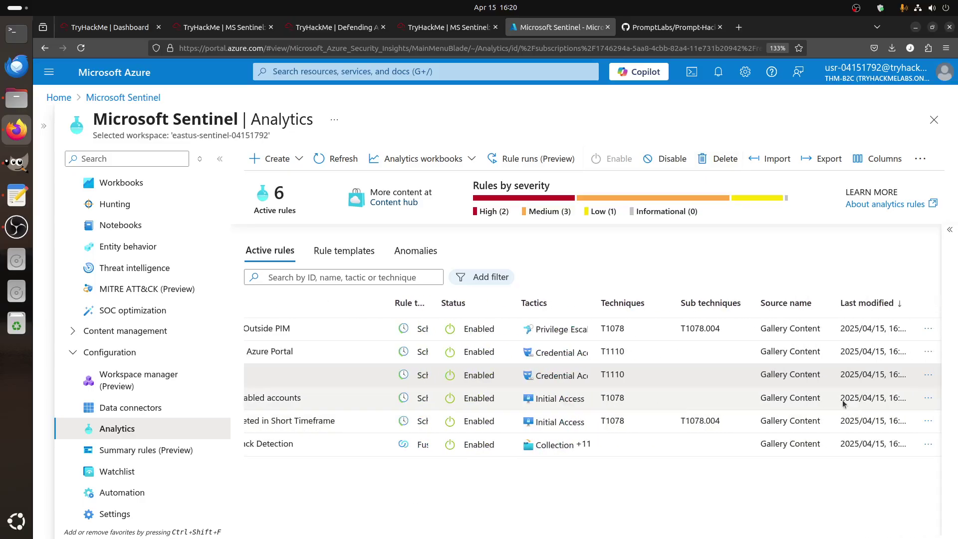
{"action": "left_click", "coordinate": [928, 375]}
{"action": "left_click", "coordinate": [858, 394]}
Check TryHackMe's ResultType filter question, then find the ResultType condition in the Explicit MFA Deny rule query
{"action": "key", "text": "ctrl+Page_Up"}
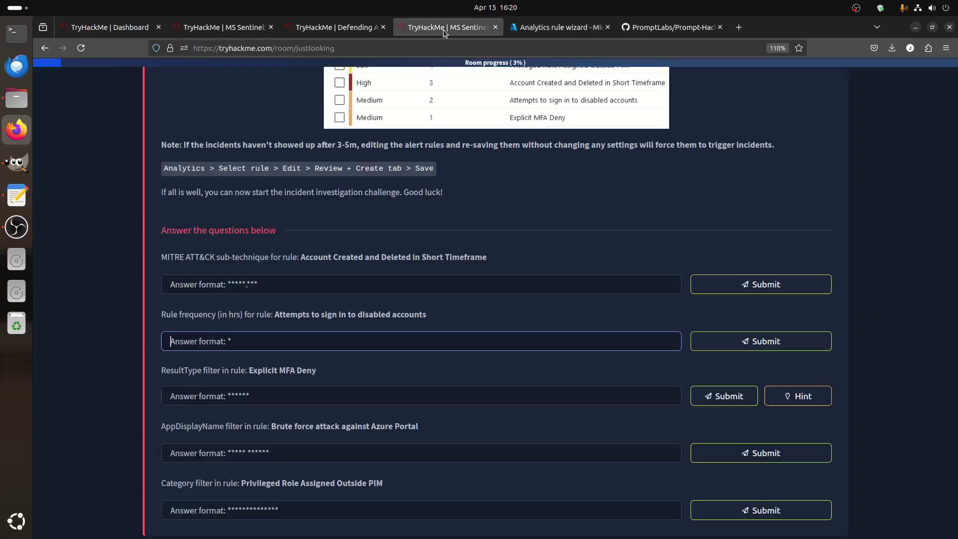
{"action": "left_click_drag", "start_coordinate": [163, 370], "coordinate": [220, 370]}
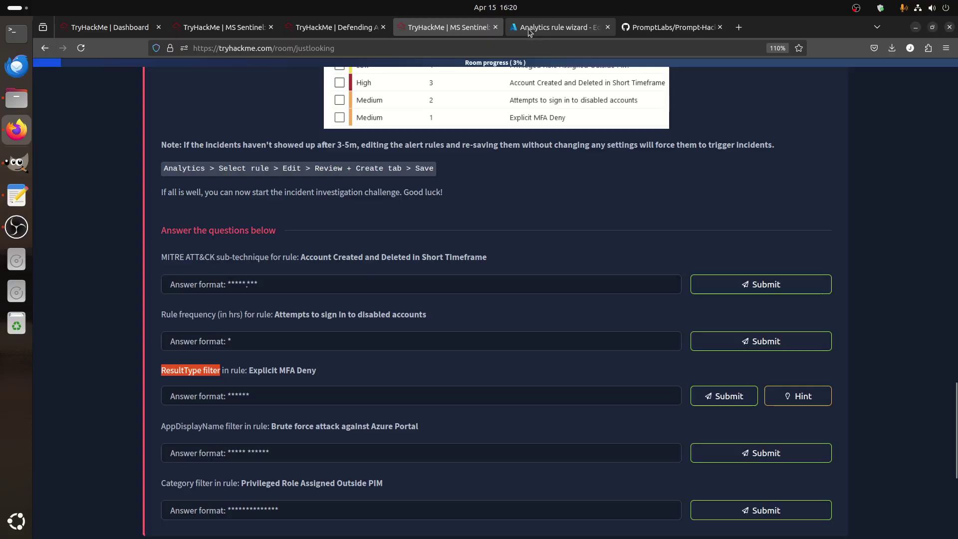
{"action": "left_click", "coordinate": [557, 27]}
{"action": "left_click", "coordinate": [144, 163]}
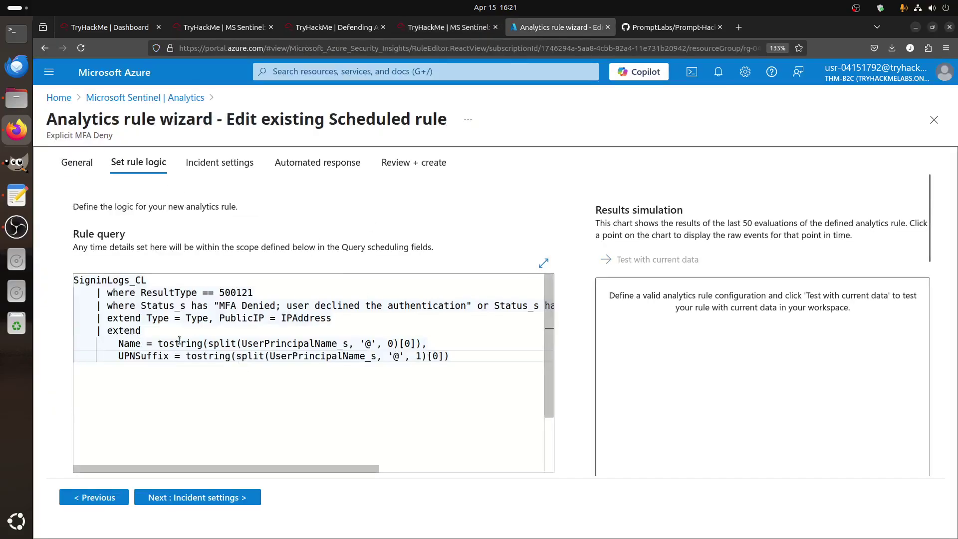
{"action": "left_click_drag", "start_coordinate": [140, 294], "coordinate": [258, 292]}
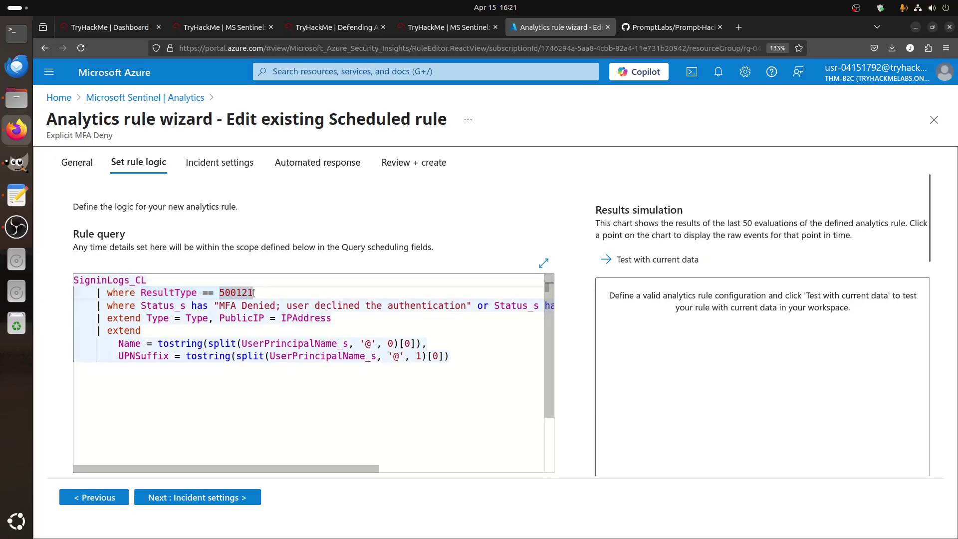
{"action": "left_click", "coordinate": [129, 293], "text": "shift"}
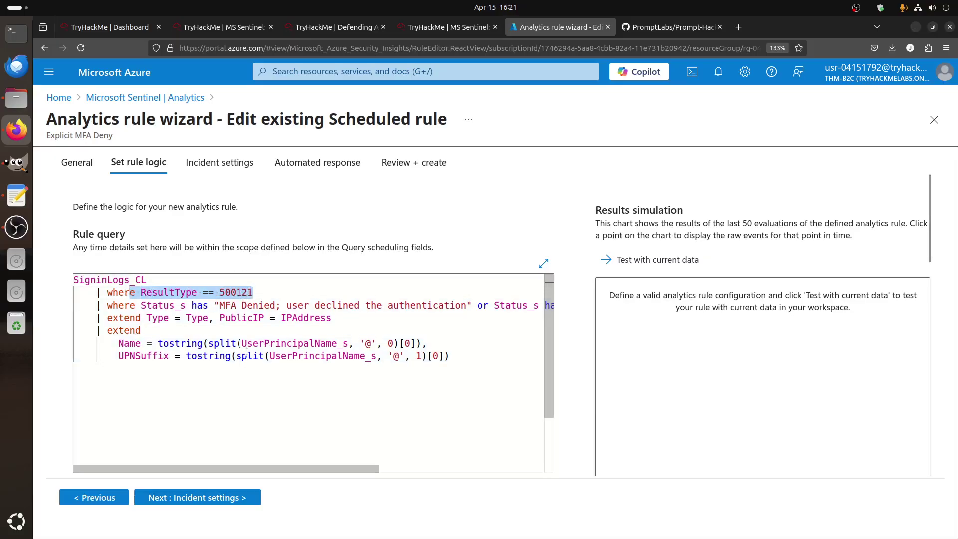
Review the TryHackMe question about the AppDisplayName filter in the Brute force attack against Azure Portal rule
{"action": "left_click", "coordinate": [444, 29]}
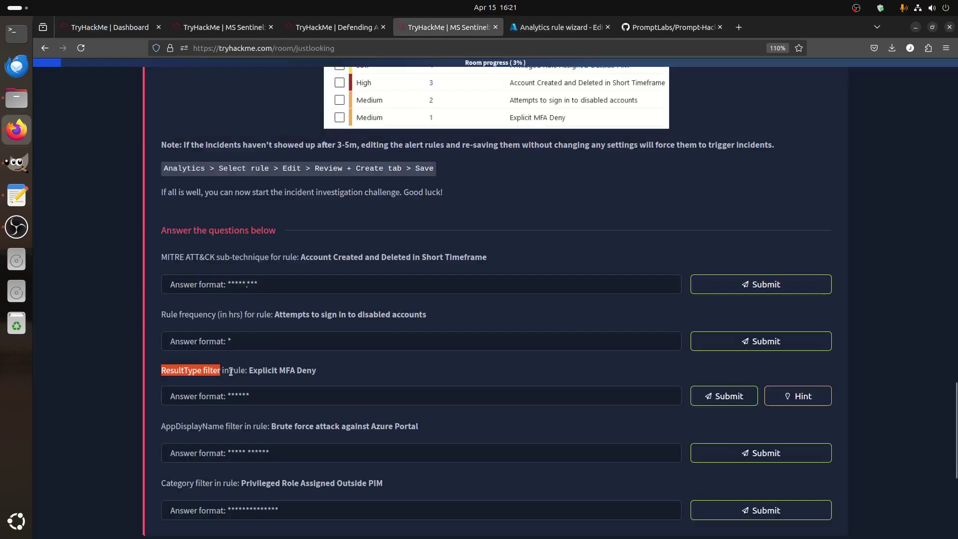
{"action": "left_click_drag", "start_coordinate": [344, 383], "coordinate": [222, 344]}
{"action": "scroll", "coordinate": [194, 367], "scroll_direction": "down", "scroll_amount": 3}
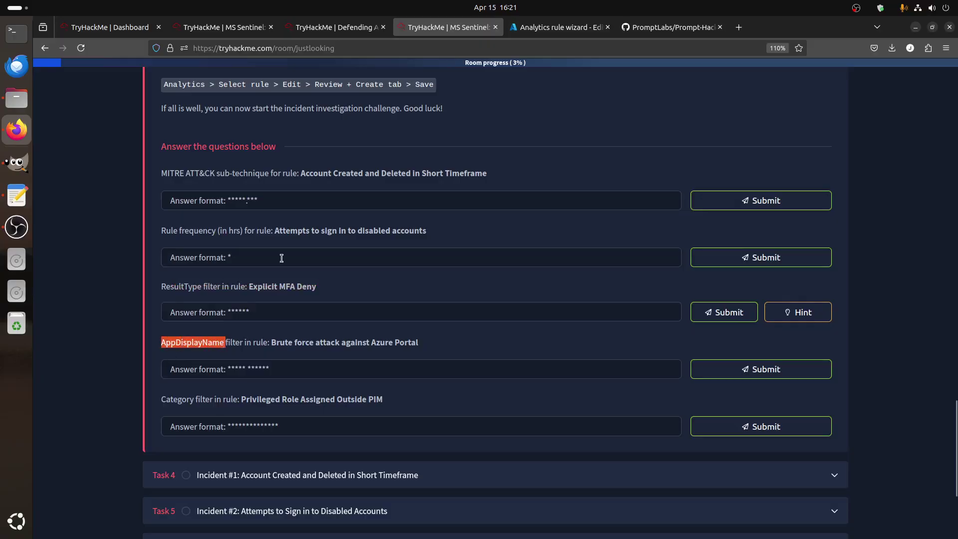
Return to the Analytics rules list in Azure and select Brute force attack against Azure Portal instead of Explicit MFA Deny
{"action": "left_click", "coordinate": [548, 30]}
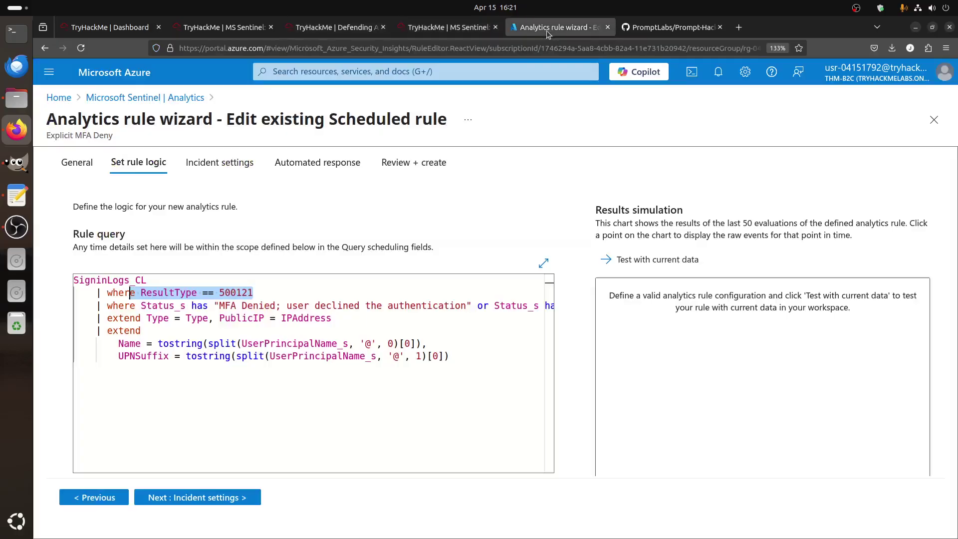
{"action": "left_click", "coordinate": [127, 100]}
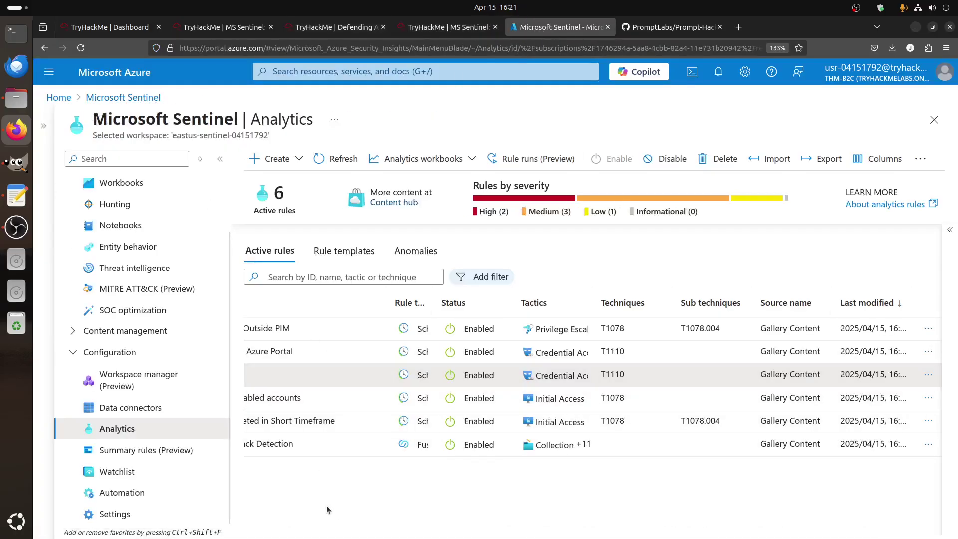
{"action": "scroll", "coordinate": [515, 505], "scroll_direction": "left", "scroll_amount": 3}
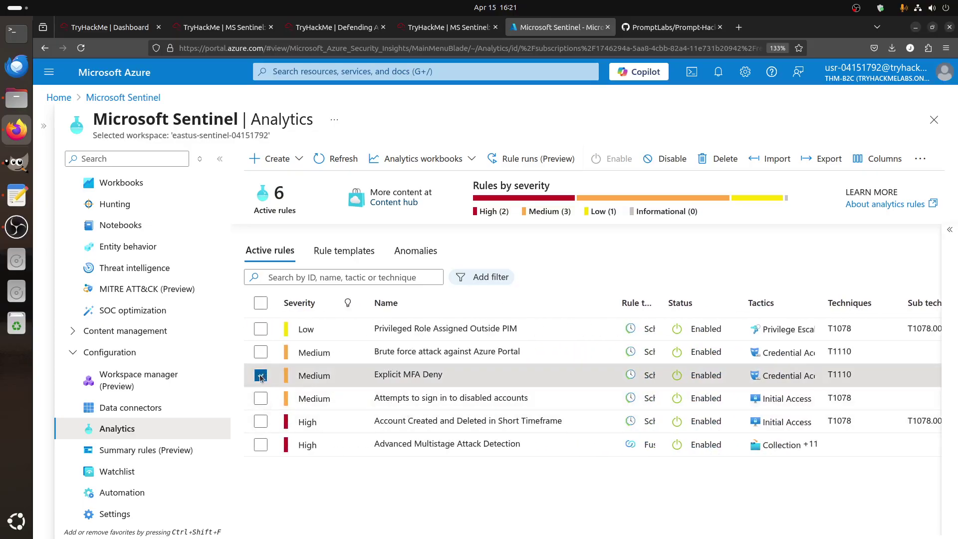
{"action": "left_click", "coordinate": [260, 377]}
{"action": "left_click", "coordinate": [260, 352]}
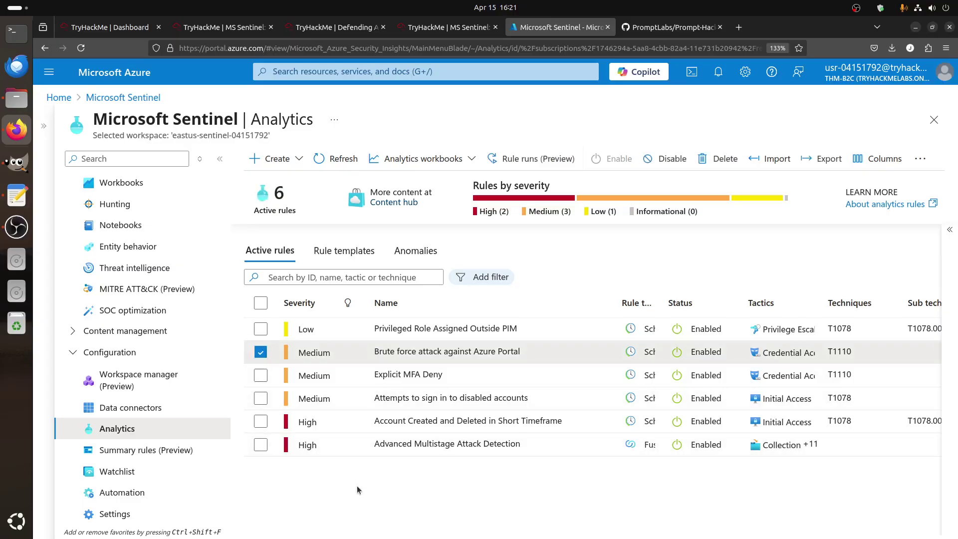
{"action": "scroll", "coordinate": [468, 489], "scroll_direction": "right", "scroll_amount": 5}
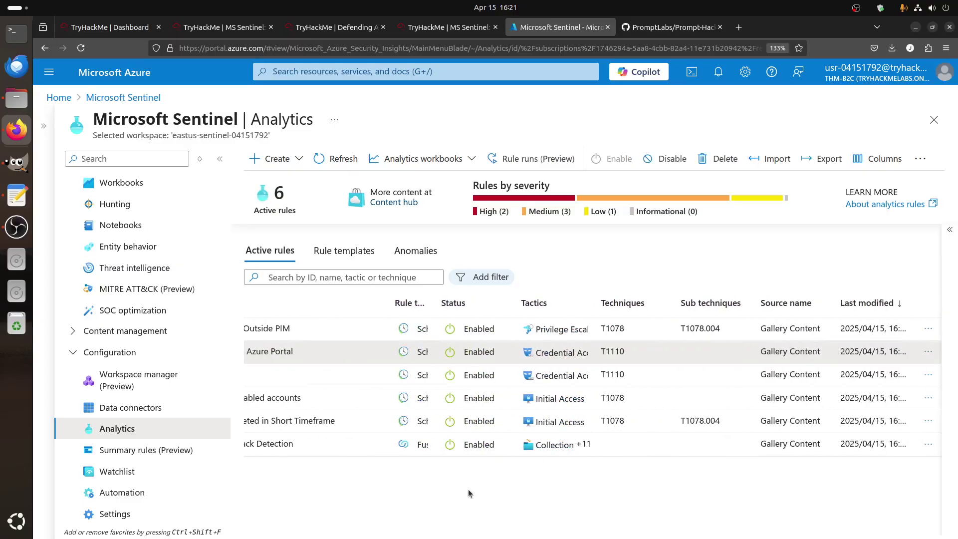
Open the Brute force attack against Azure Portal rule for editing and recheck TryHackMe's question about its AppDisplayName filter
{"action": "left_click", "coordinate": [928, 352]}
{"action": "left_click", "coordinate": [875, 374]}
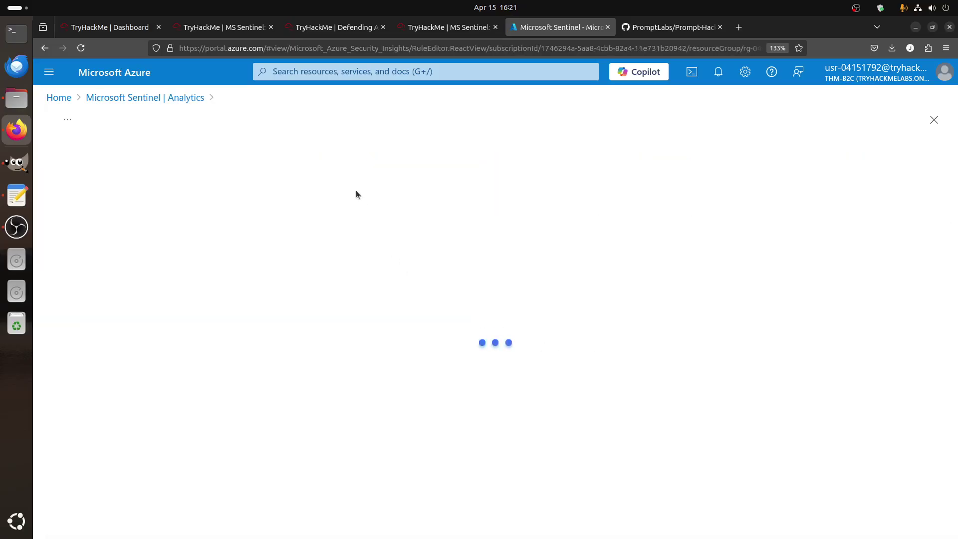
{"action": "left_click", "coordinate": [424, 28]}
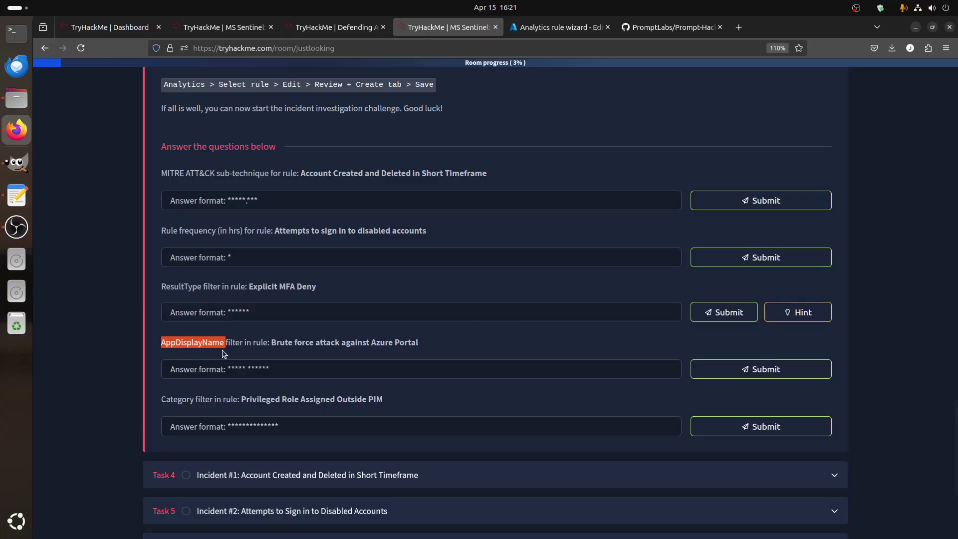
{"action": "key", "text": "ctrl+Tab"}
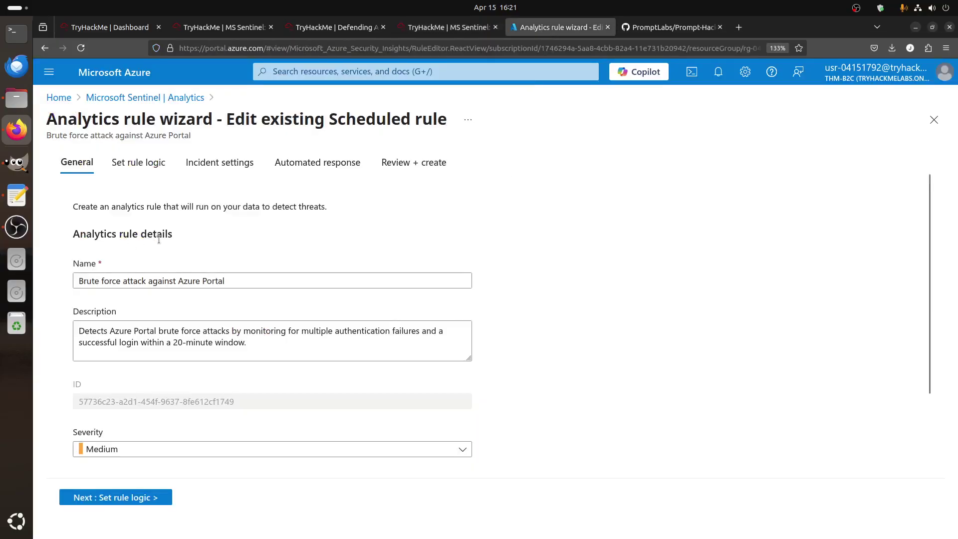
Expand the query in the rule logic, highlight the AppDisplayName filter value and compare it with TryHackMe's answer format
{"action": "left_click", "coordinate": [145, 168]}
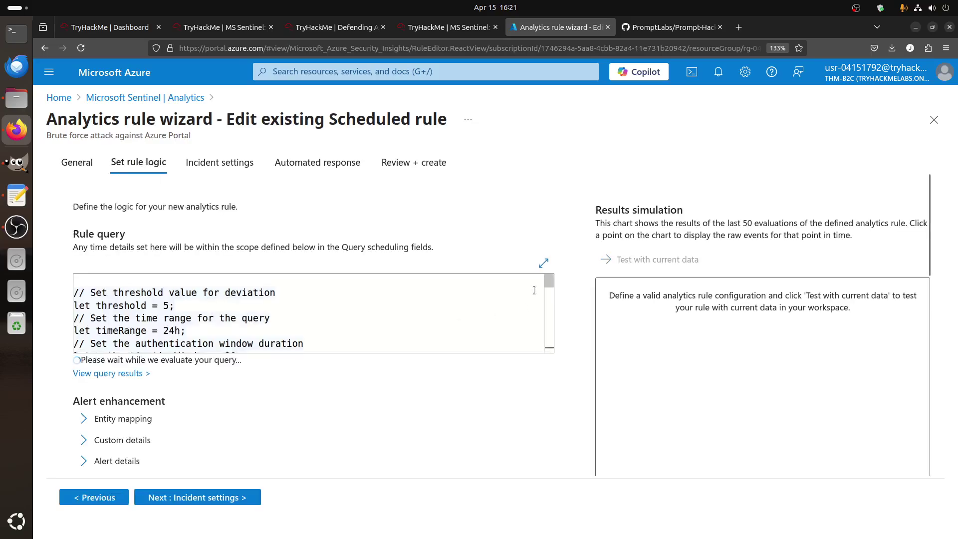
{"action": "left_click", "coordinate": [544, 263]}
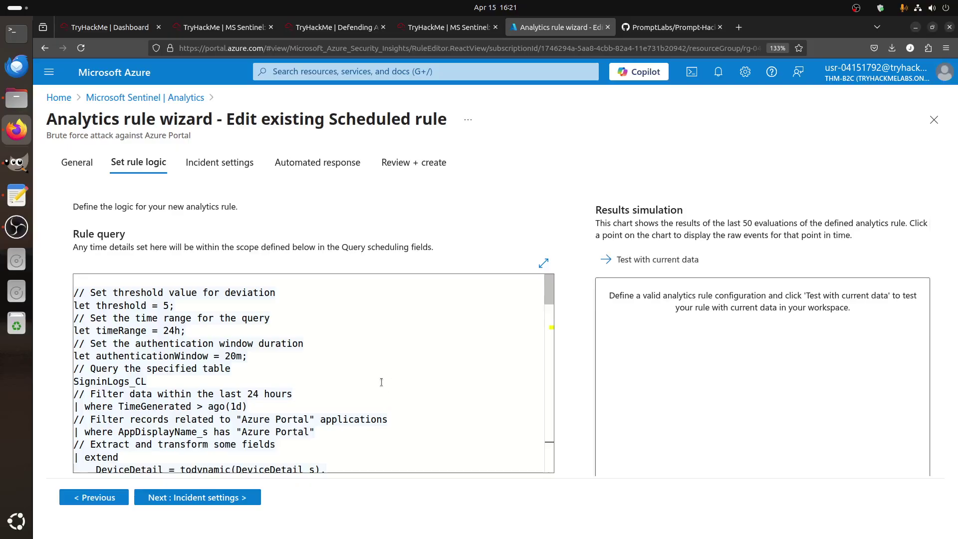
{"action": "left_click_drag", "start_coordinate": [119, 432], "coordinate": [198, 431]}
{"action": "left_click_drag", "start_coordinate": [309, 431], "coordinate": [242, 432]}
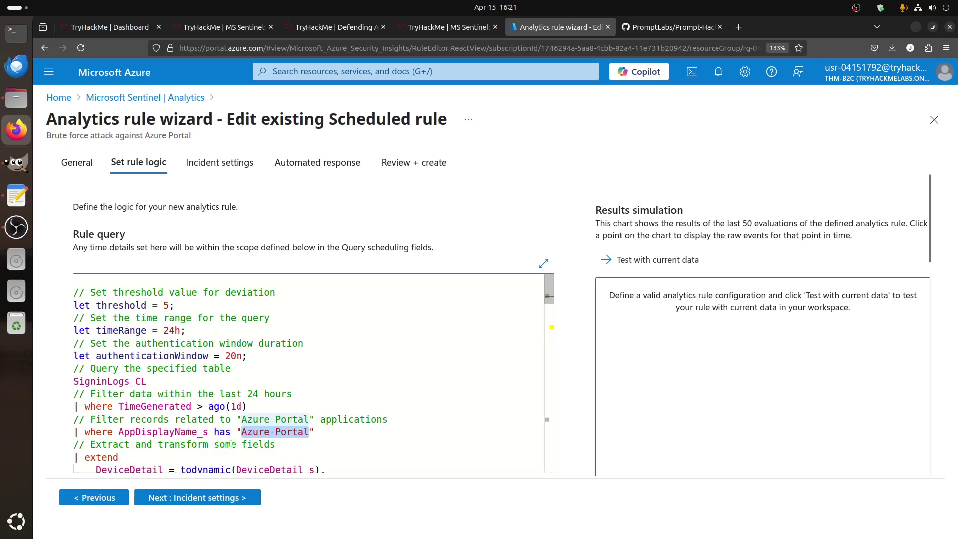
{"action": "left_click", "coordinate": [441, 27]}
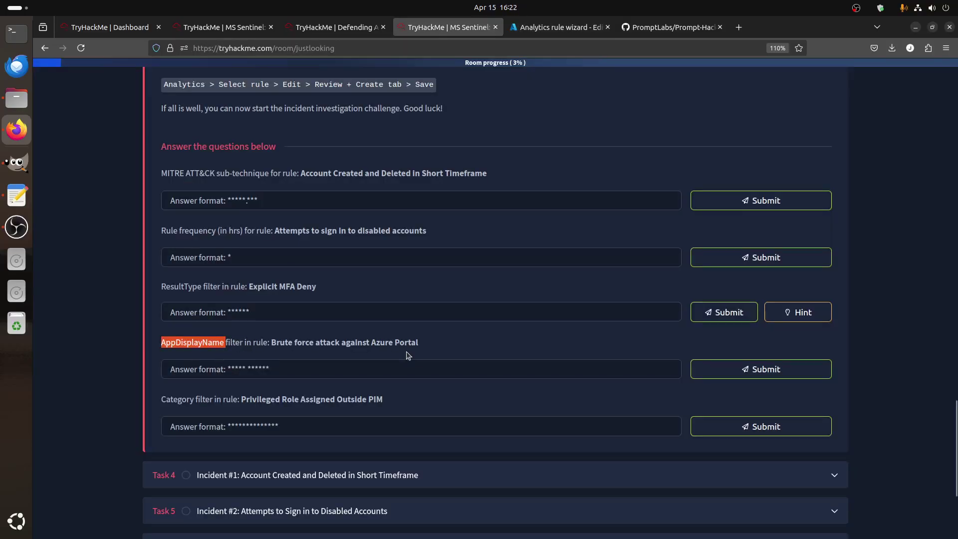
{"action": "left_click", "coordinate": [522, 28]}
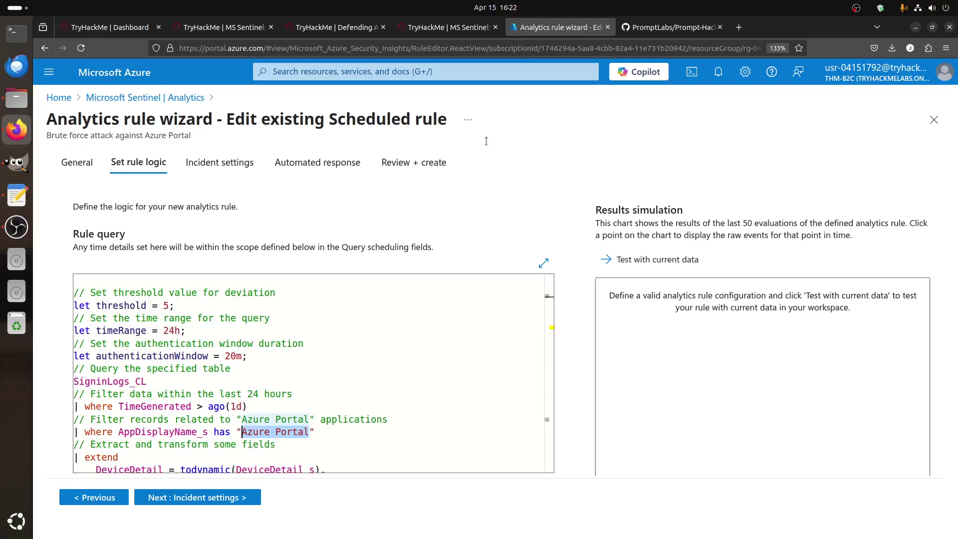
{"action": "left_click", "coordinate": [290, 440]}
{"action": "left_click_drag", "start_coordinate": [309, 432], "coordinate": [242, 431]}
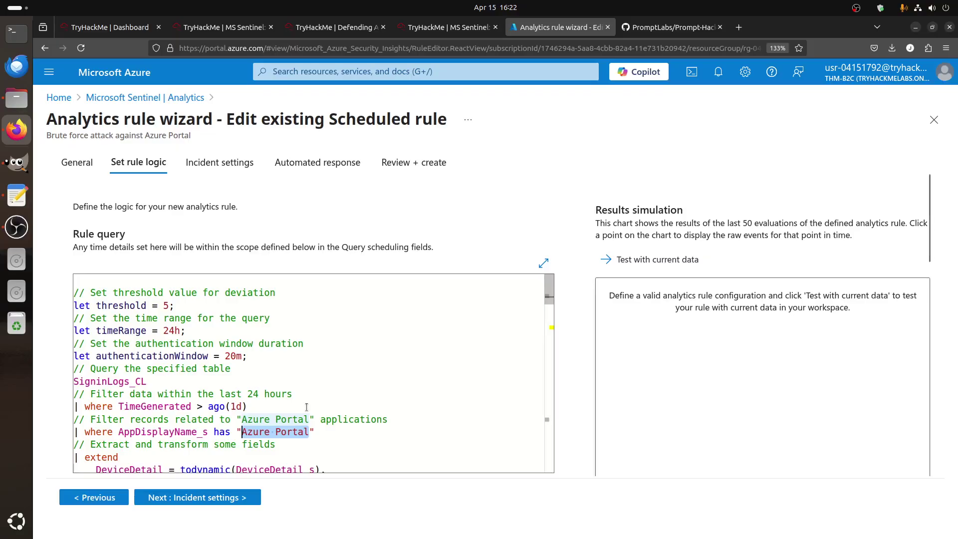
{"action": "scroll", "coordinate": [306, 407], "scroll_direction": "down", "scroll_amount": 1}
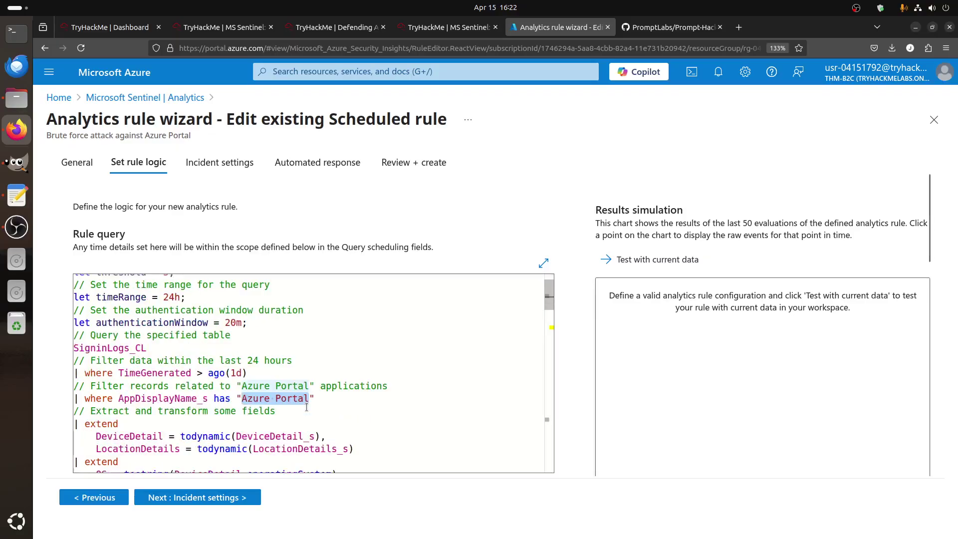
Leave the rule for the Analytics list and read TryHackMe's Category filter question for Privileged Role Assigned Outside PIM
{"action": "left_click", "coordinate": [165, 98]}
{"action": "left_click", "coordinate": [453, 28]}
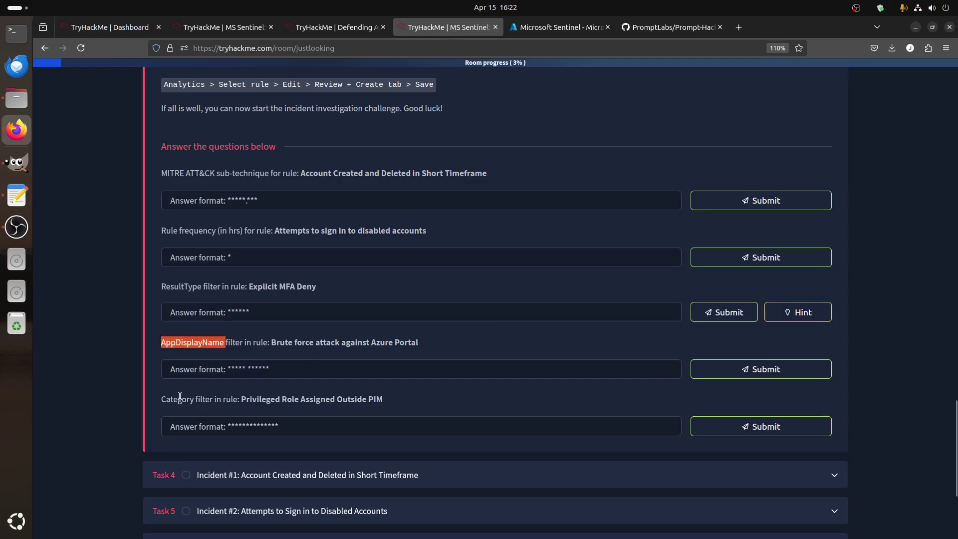
{"action": "left_click_drag", "start_coordinate": [161, 402], "coordinate": [474, 407]}
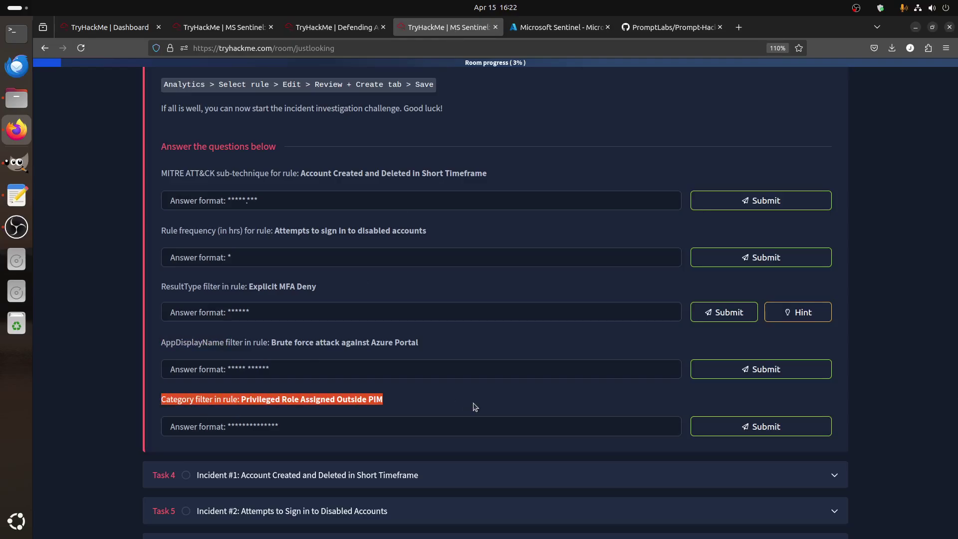
In Azure, select Privileged Role Assigned Outside PIM instead of Brute force attack against Azure Portal and open it for editing
{"action": "left_click", "coordinate": [559, 26]}
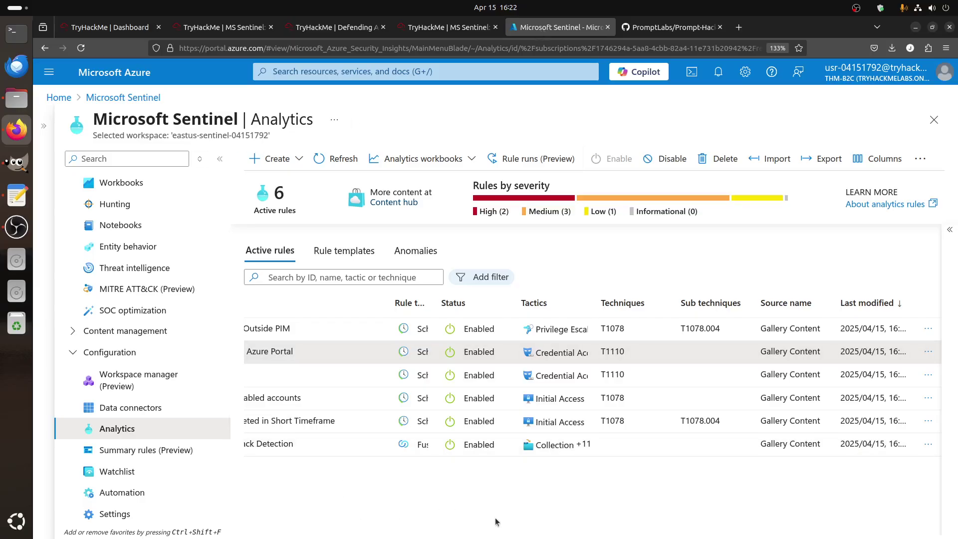
{"action": "scroll", "coordinate": [480, 495], "scroll_direction": "left", "scroll_amount": 5}
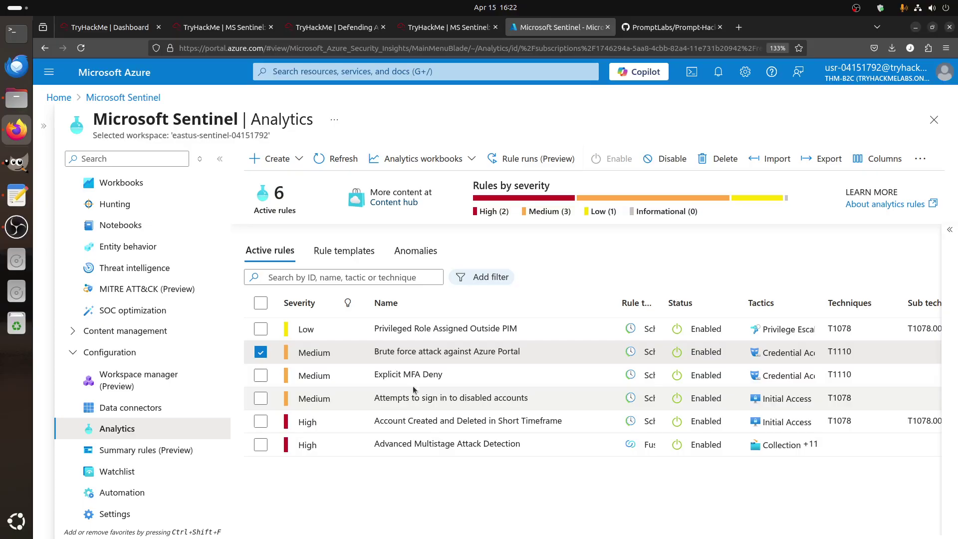
{"action": "left_click", "coordinate": [261, 353]}
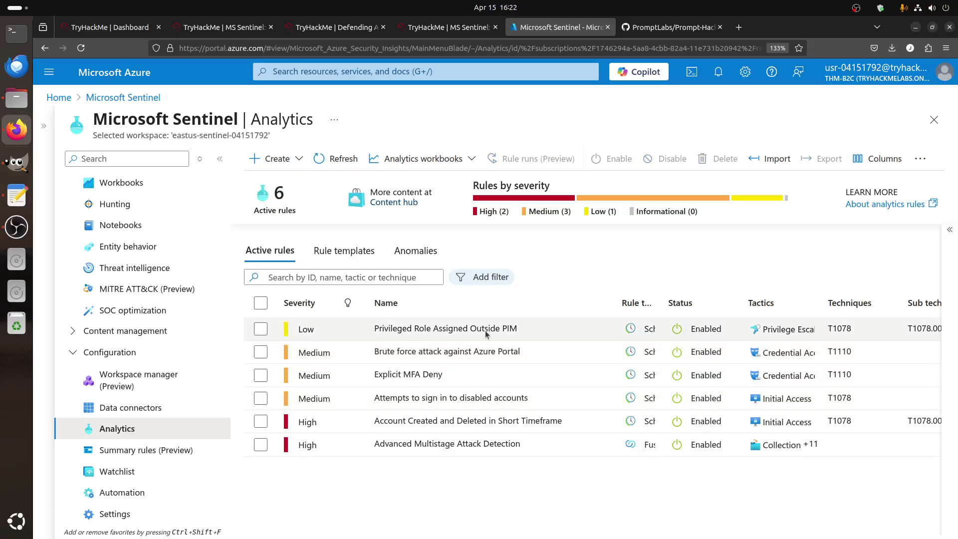
{"action": "left_click", "coordinate": [267, 330]}
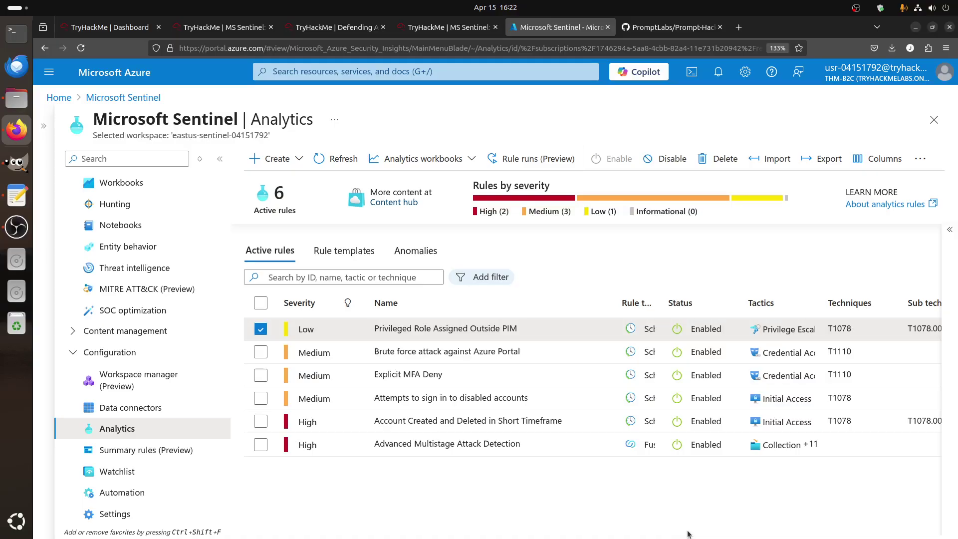
{"action": "scroll", "coordinate": [689, 491], "scroll_direction": "right", "scroll_amount": 1}
{"action": "scroll", "coordinate": [684, 490], "scroll_direction": "right", "scroll_amount": 5}
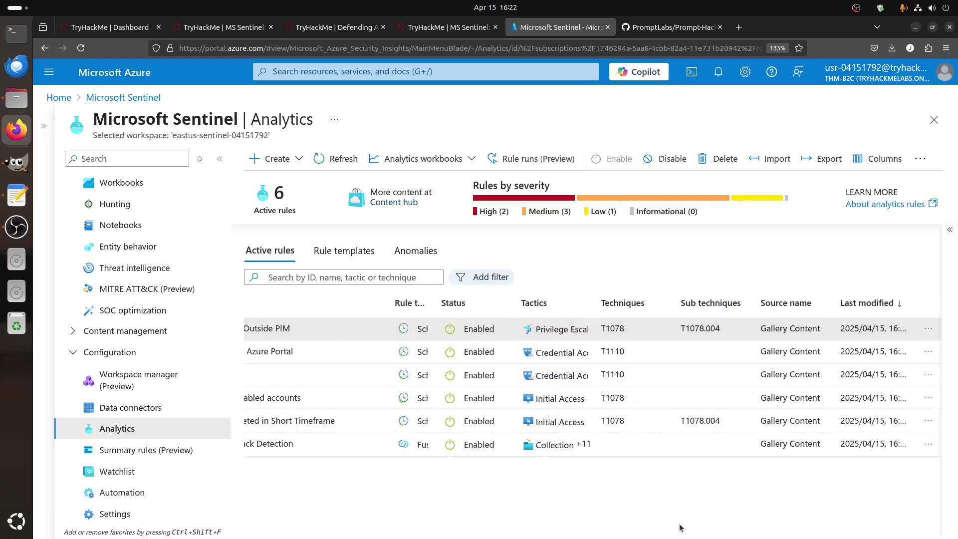
{"action": "left_click", "coordinate": [928, 329]}
{"action": "left_click", "coordinate": [860, 350]}
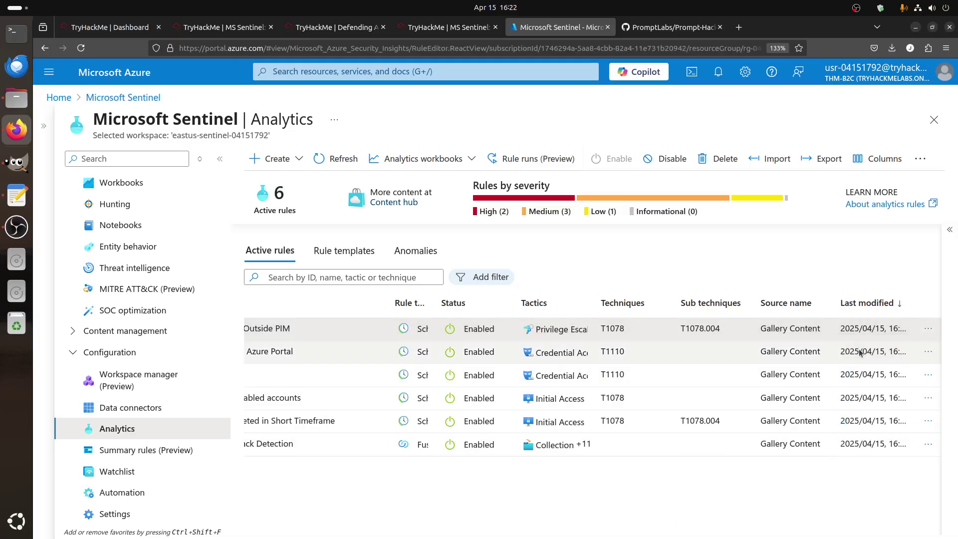
Recheck the rule name in TryHackMe's Category filter question and return to the rule editor in Azure
{"action": "left_click", "coordinate": [439, 28]}
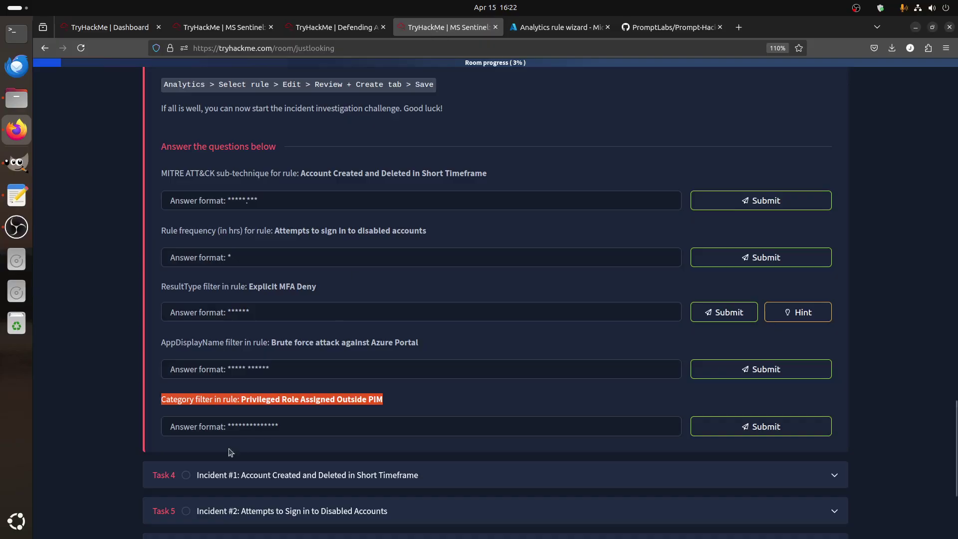
{"action": "left_click", "coordinate": [200, 413]}
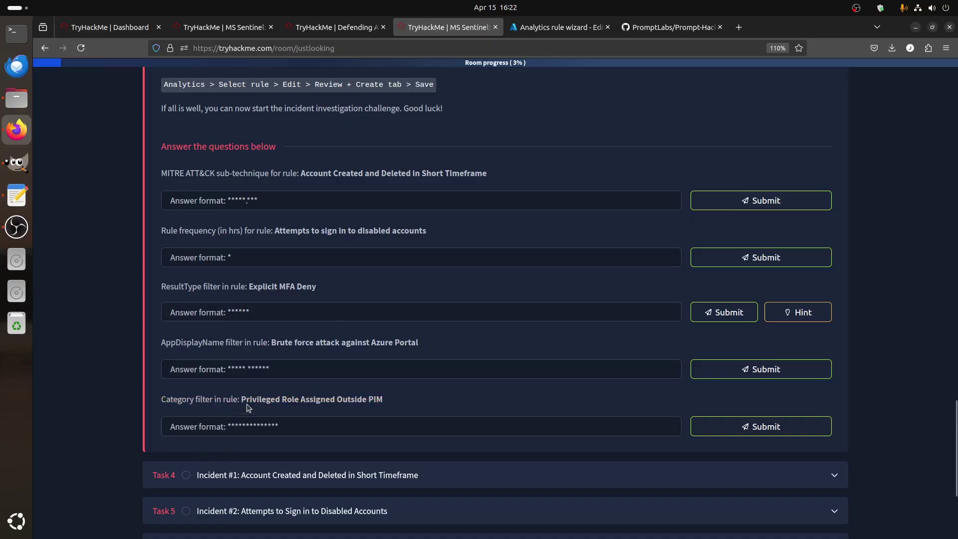
{"action": "left_click_drag", "start_coordinate": [237, 399], "coordinate": [429, 403]}
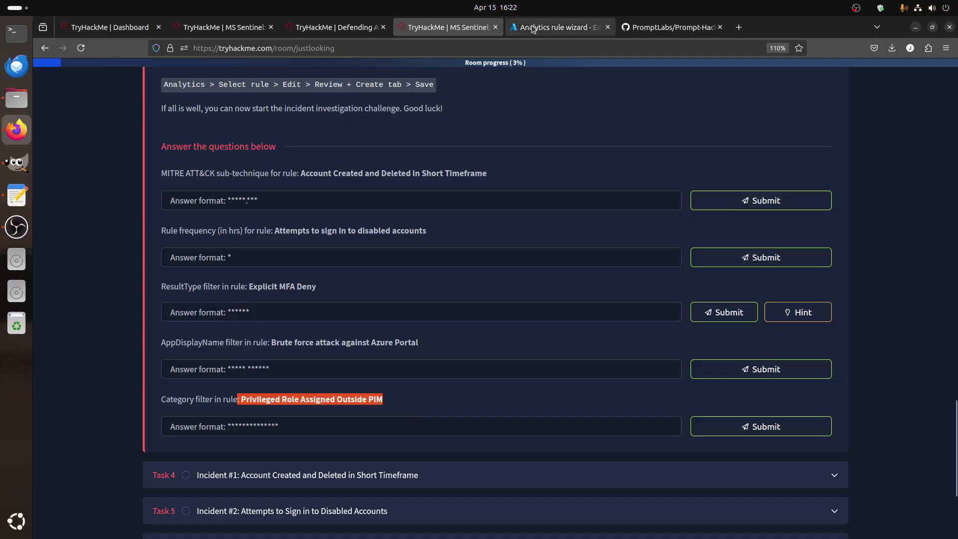
{"action": "left_click", "coordinate": [554, 27]}
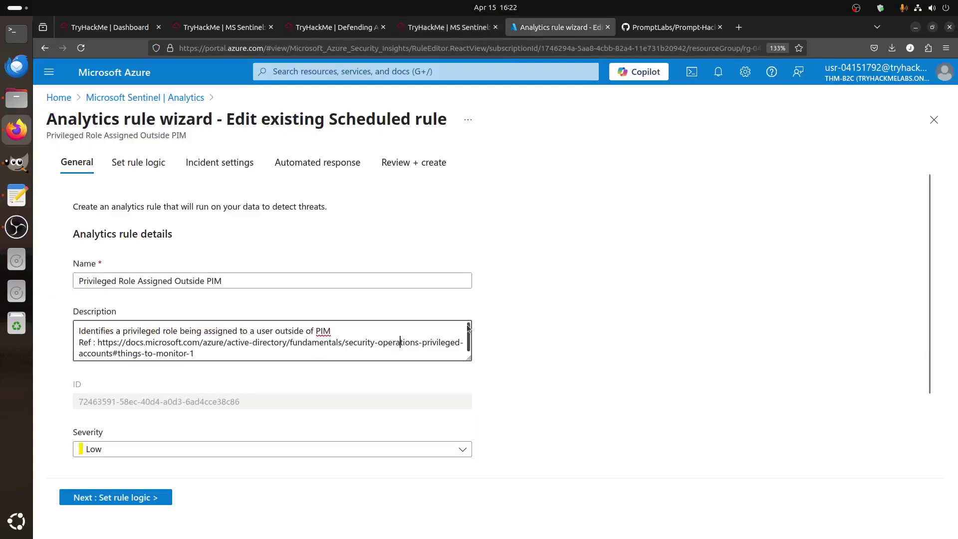
Find the Category filter value in the Privileged Role Assigned Outside PIM query and compare it with TryHackMe's answer format
{"action": "left_click", "coordinate": [142, 168]}
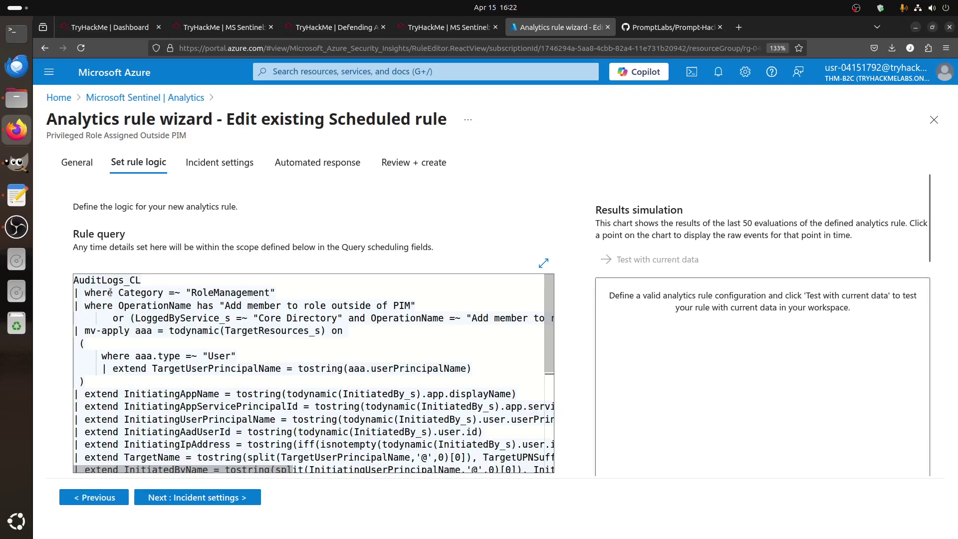
{"action": "left_click", "coordinate": [81, 293]}
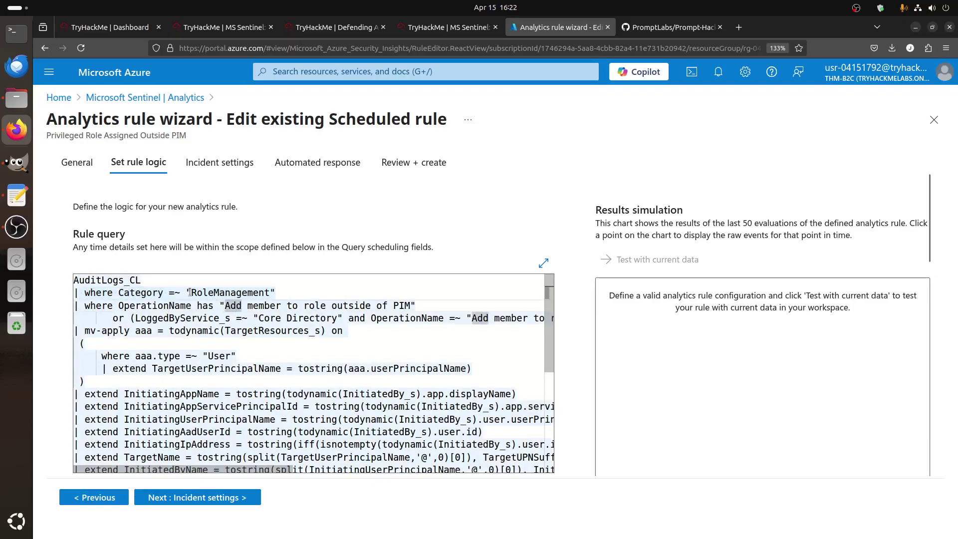
{"action": "left_click_drag", "start_coordinate": [191, 292], "coordinate": [270, 292]}
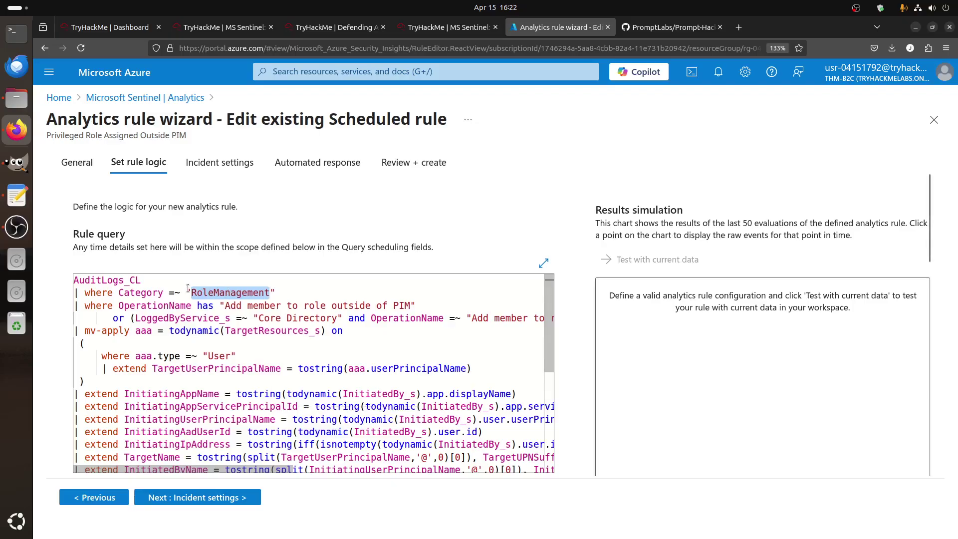
{"action": "left_click", "coordinate": [448, 27]}
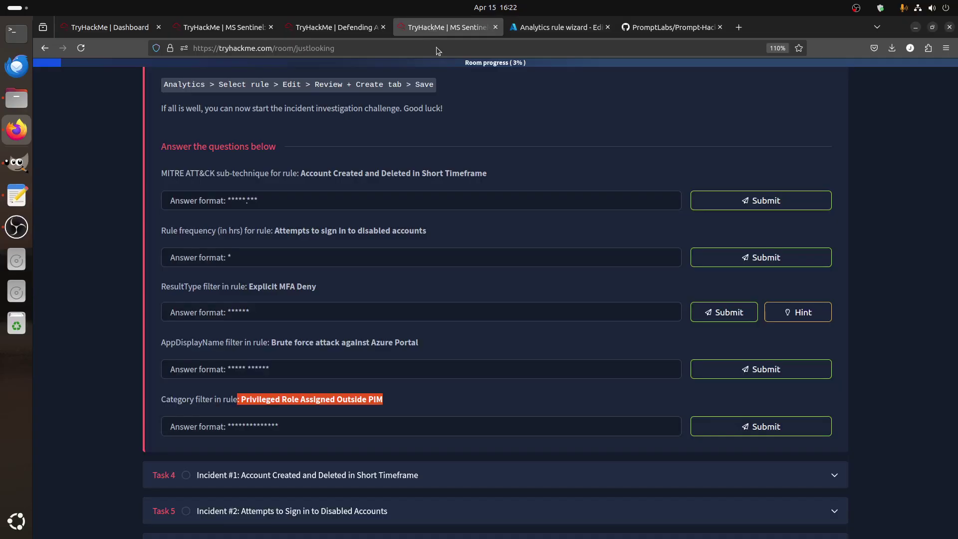
{"action": "left_click", "coordinate": [558, 26]}
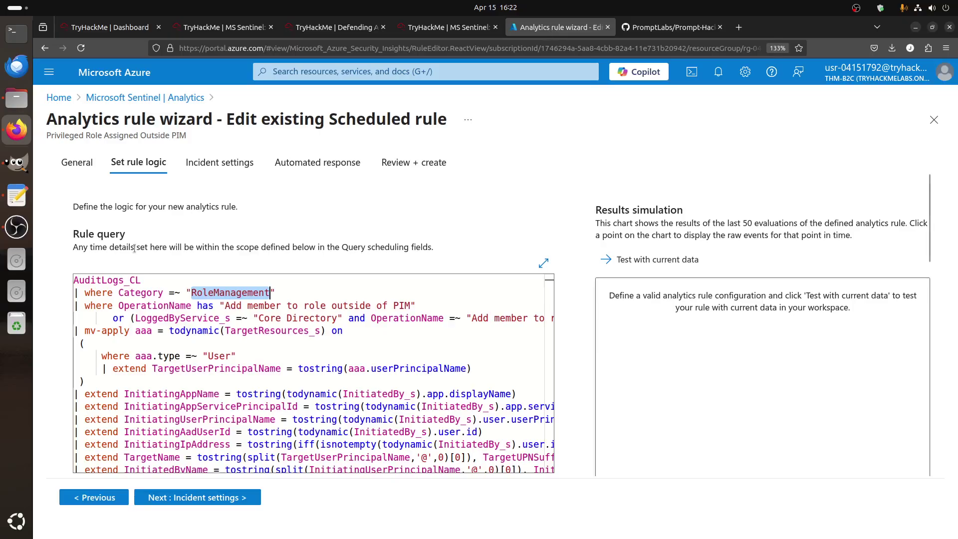
Return to the Analytics rules list, then expand TryHackMe's Task 4, Incident #1: Account Created and Deleted in Short Timeframe
{"action": "left_click", "coordinate": [128, 97]}
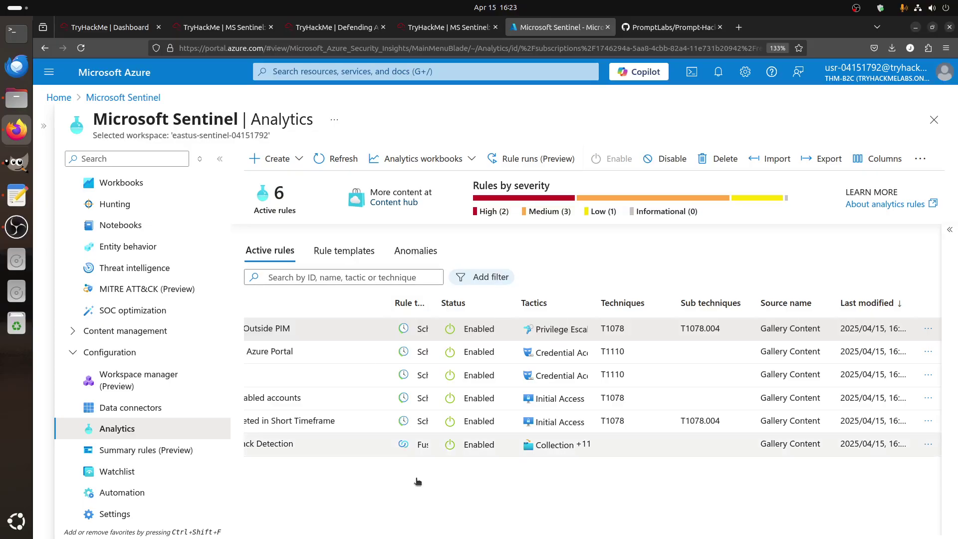
{"action": "left_click", "coordinate": [448, 27]}
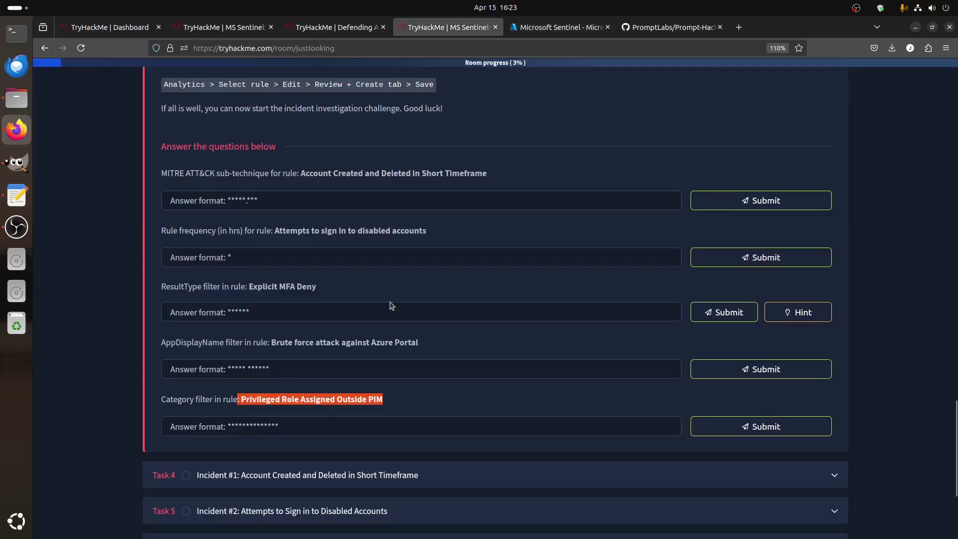
{"action": "scroll", "coordinate": [278, 328], "scroll_direction": "down", "scroll_amount": 3}
{"action": "left_click", "coordinate": [278, 306]}
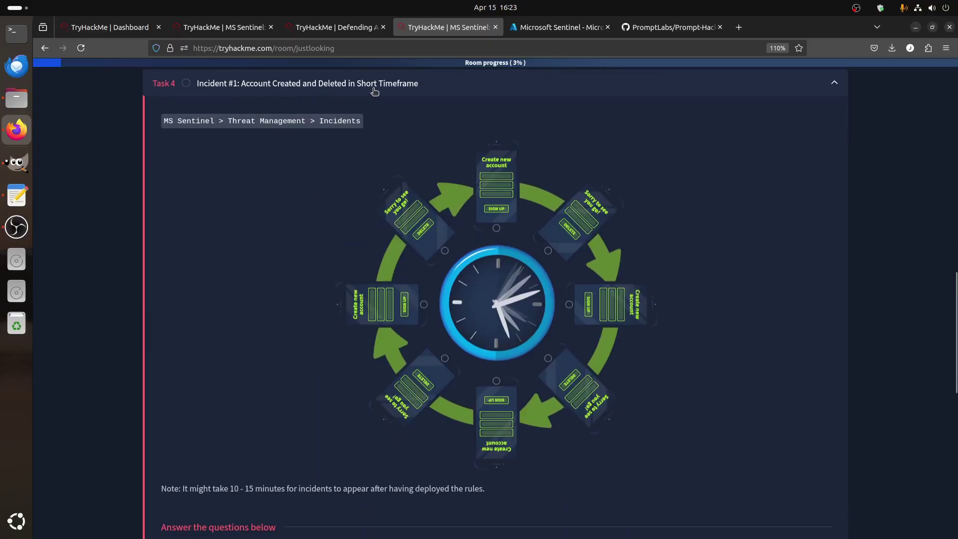
Check Microsoft Sentinel's Incidents page in Azure for generated incidents, then go back to the Analytics rules
{"action": "left_click", "coordinate": [559, 27]}
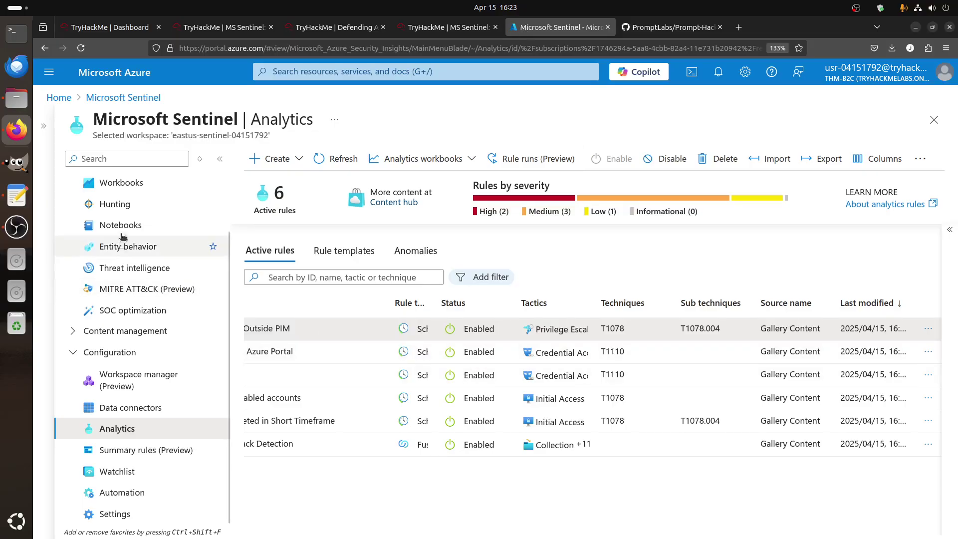
{"action": "scroll", "coordinate": [123, 193], "scroll_direction": "up", "scroll_amount": 3}
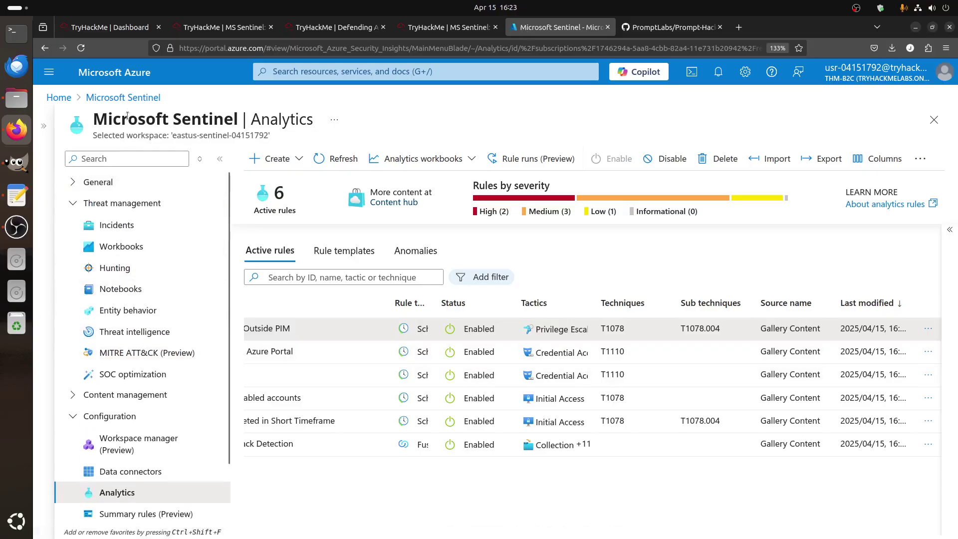
{"action": "left_click", "coordinate": [117, 225]}
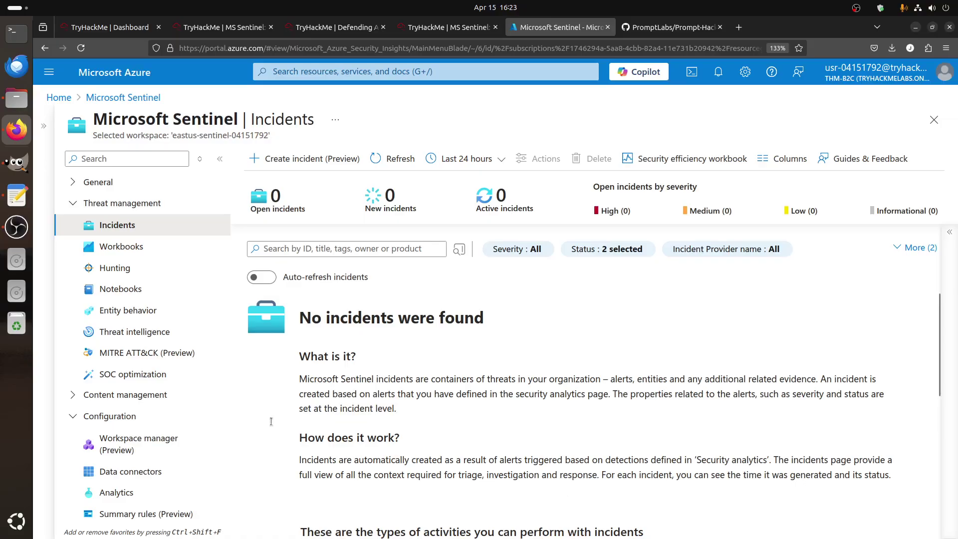
{"action": "scroll", "coordinate": [205, 409], "scroll_direction": "down", "scroll_amount": 2}
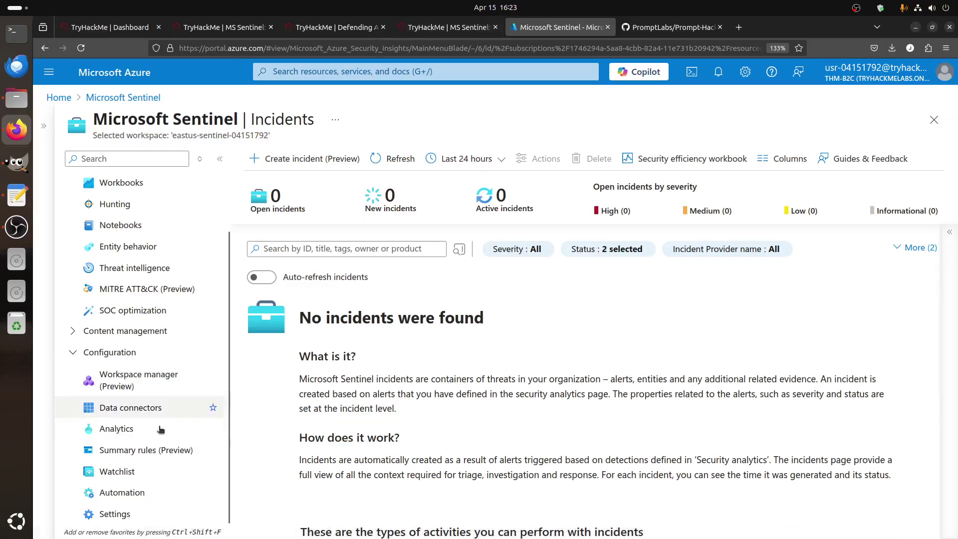
{"action": "left_click", "coordinate": [134, 429]}
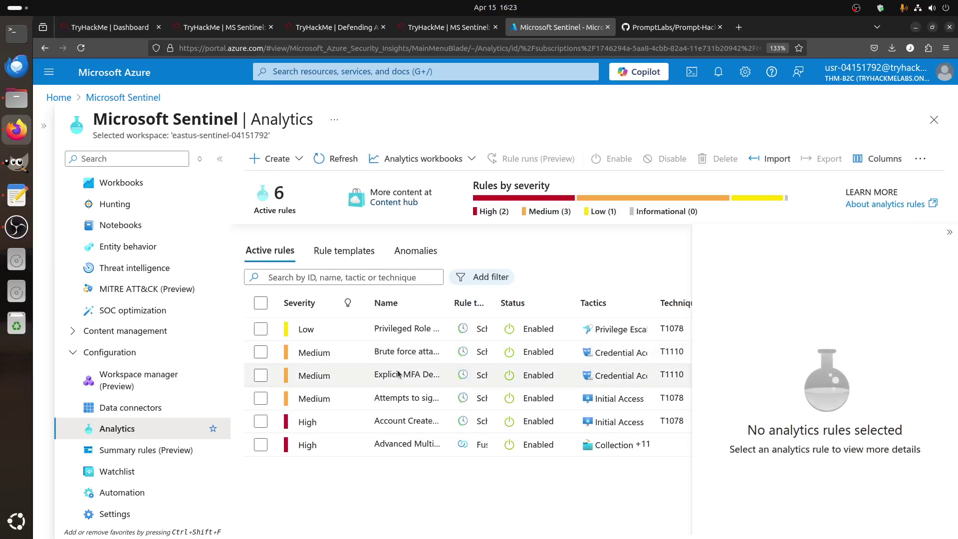
Review the Account Created and Deleted in Short Timeframe rule's description, query, schedule, threshold and incident creation settings
{"action": "left_click", "coordinate": [399, 400]}
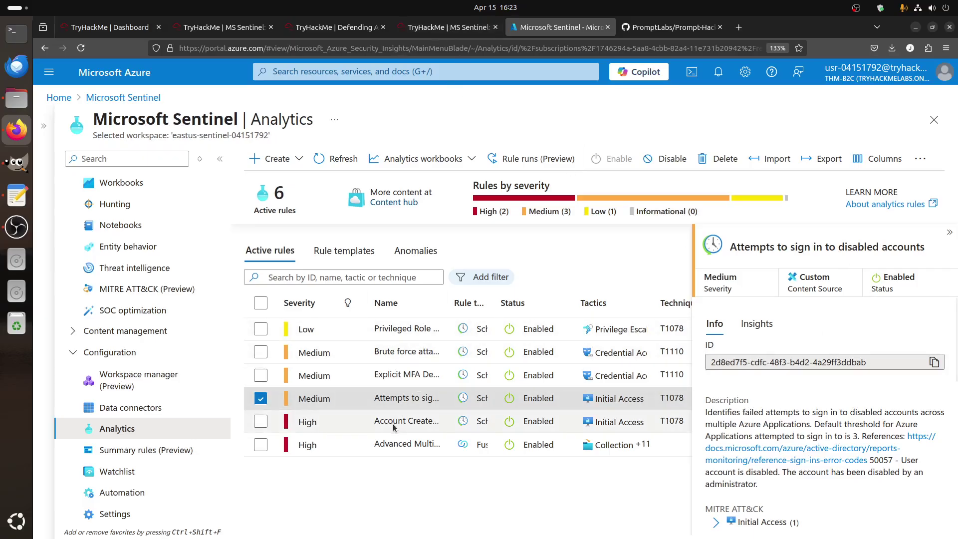
{"action": "left_click", "coordinate": [414, 424]}
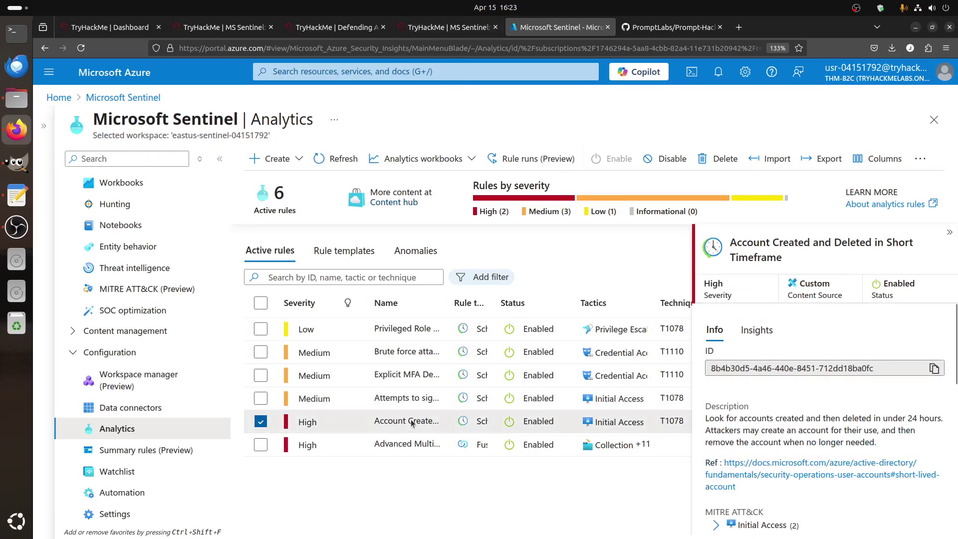
{"action": "scroll", "coordinate": [859, 370], "scroll_direction": "down", "scroll_amount": 5}
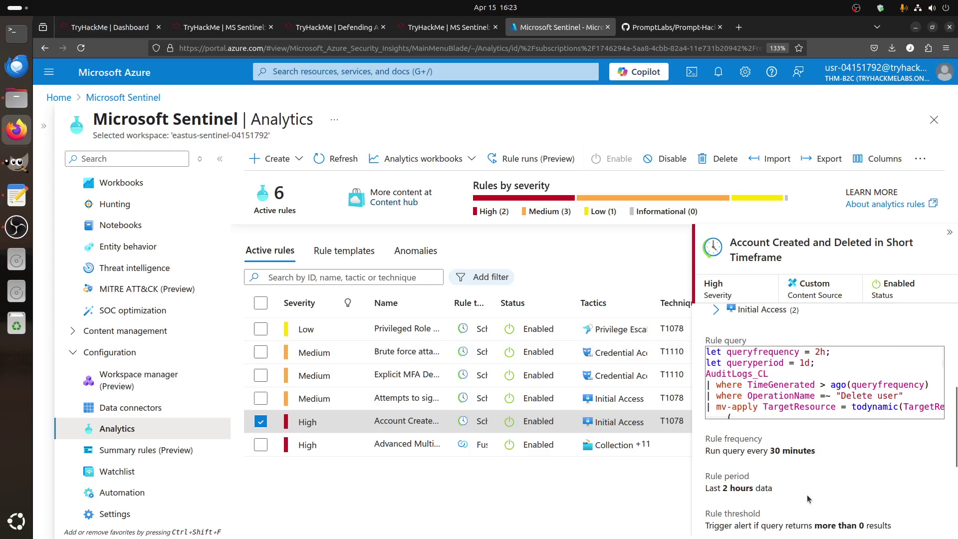
{"action": "scroll", "coordinate": [806, 479], "scroll_direction": "down", "scroll_amount": 3}
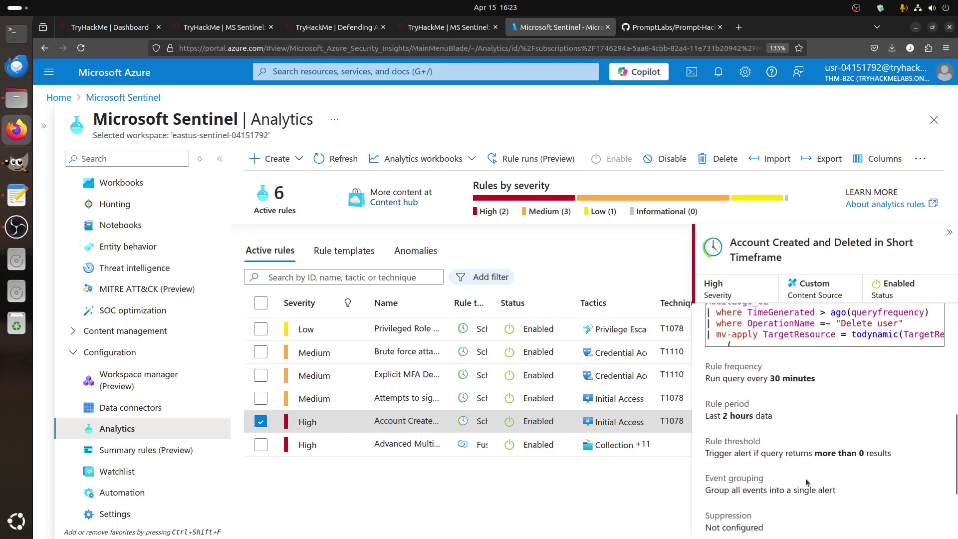
{"action": "scroll", "coordinate": [806, 481], "scroll_direction": "down", "scroll_amount": 5}
{"action": "scroll", "coordinate": [792, 482], "scroll_direction": "up", "scroll_amount": 15}
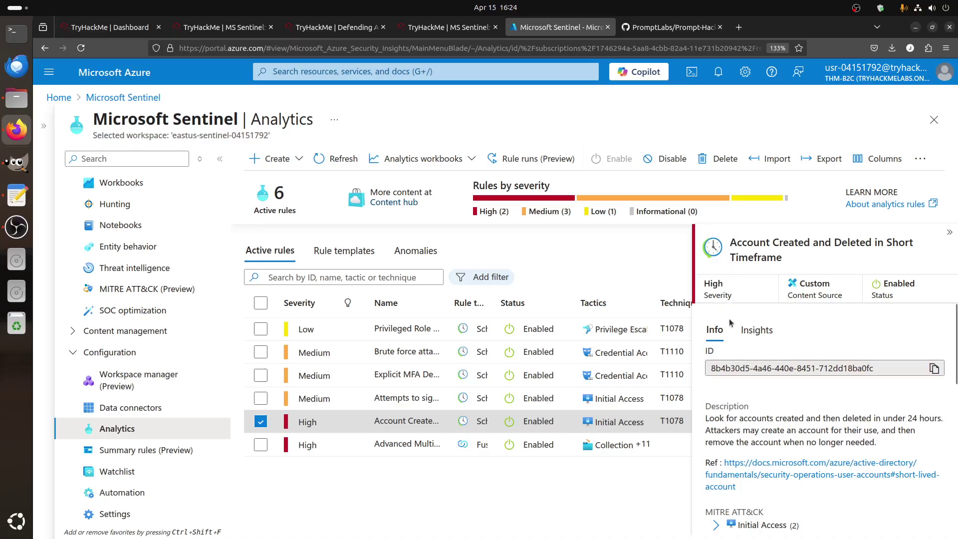
{"action": "scroll", "coordinate": [776, 464], "scroll_direction": "down", "scroll_amount": 10}
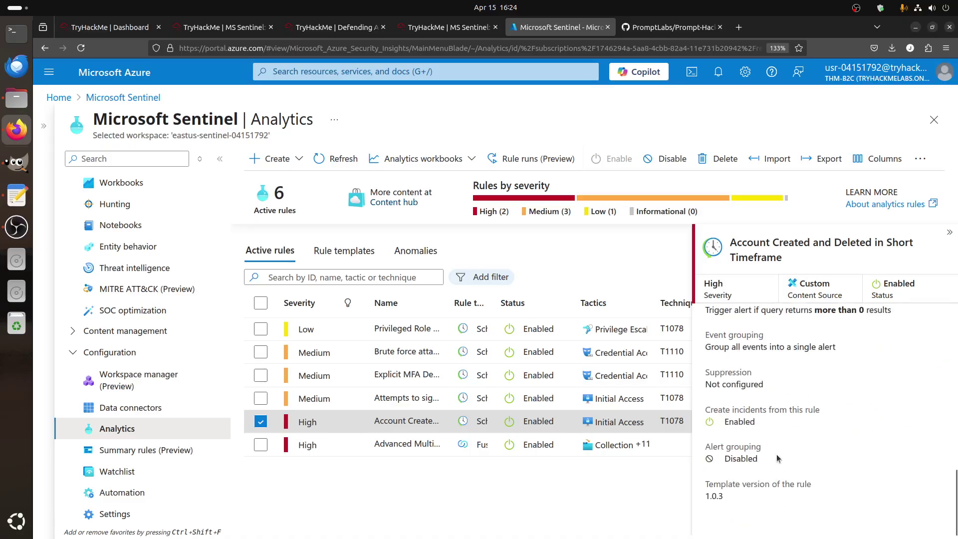
Open the Account Created and Deleted in Short Timeframe analytics rule for editing and append "2" to its name
{"action": "scroll", "coordinate": [780, 457], "scroll_direction": "up", "scroll_amount": 8}
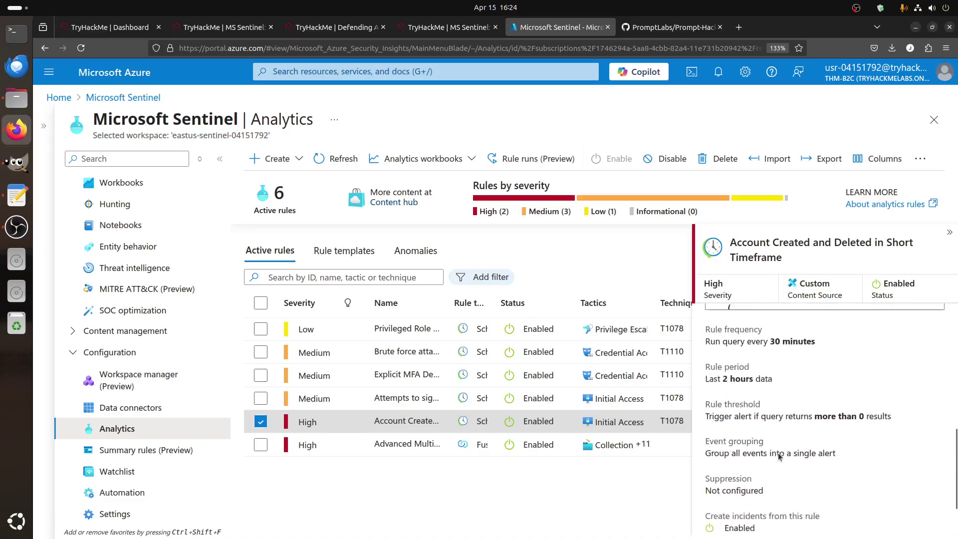
{"action": "left_click", "coordinate": [949, 232]}
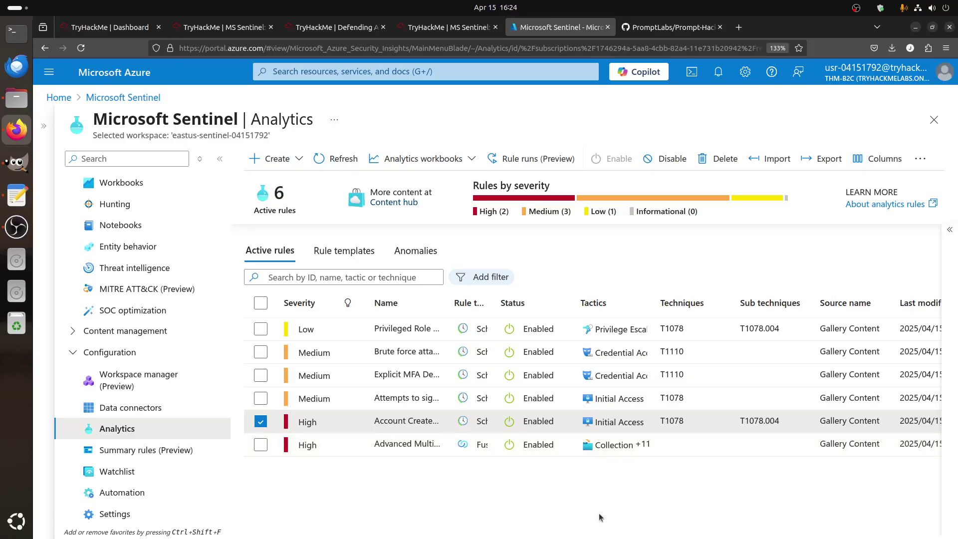
{"action": "scroll", "coordinate": [766, 449], "scroll_direction": "right", "scroll_amount": 2}
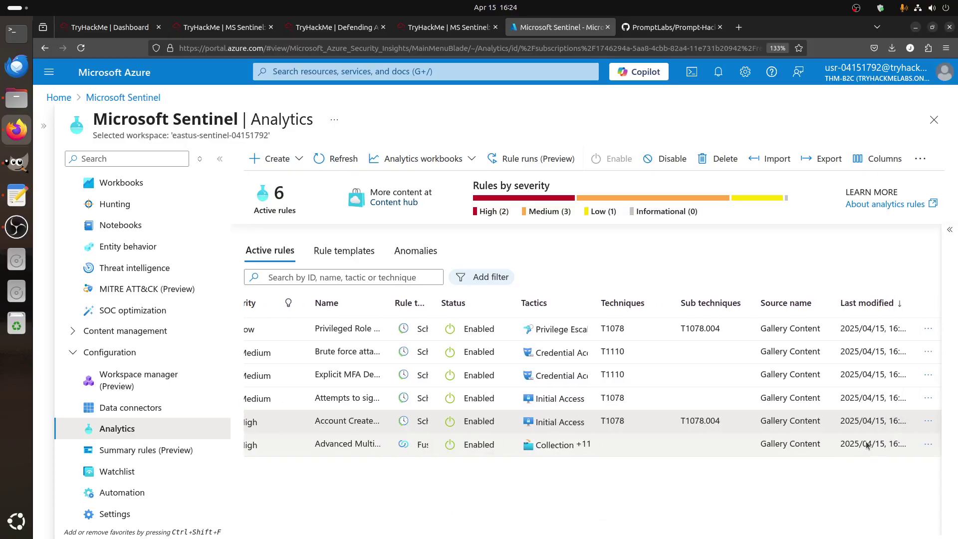
{"action": "left_click", "coordinate": [928, 422]}
{"action": "left_click", "coordinate": [860, 306]}
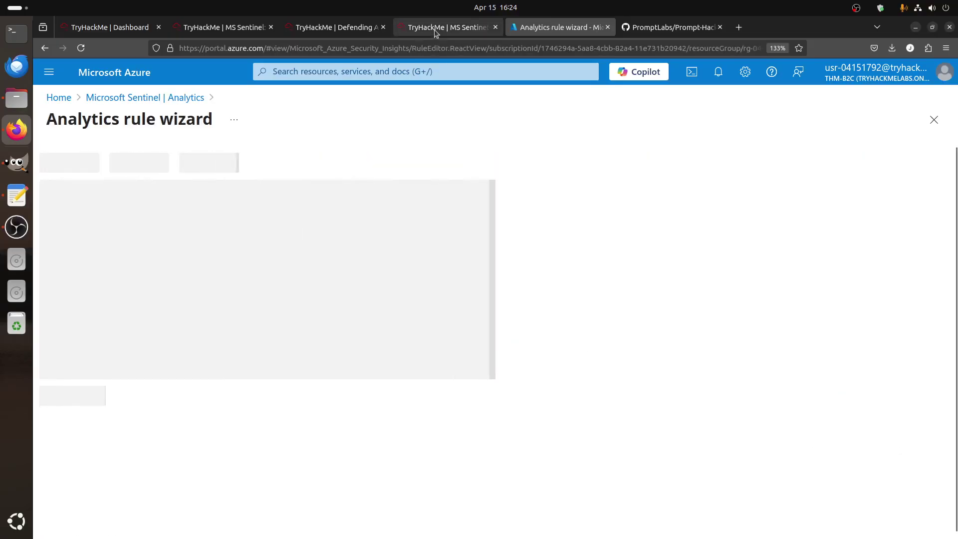
{"action": "left_click", "coordinate": [311, 280]}
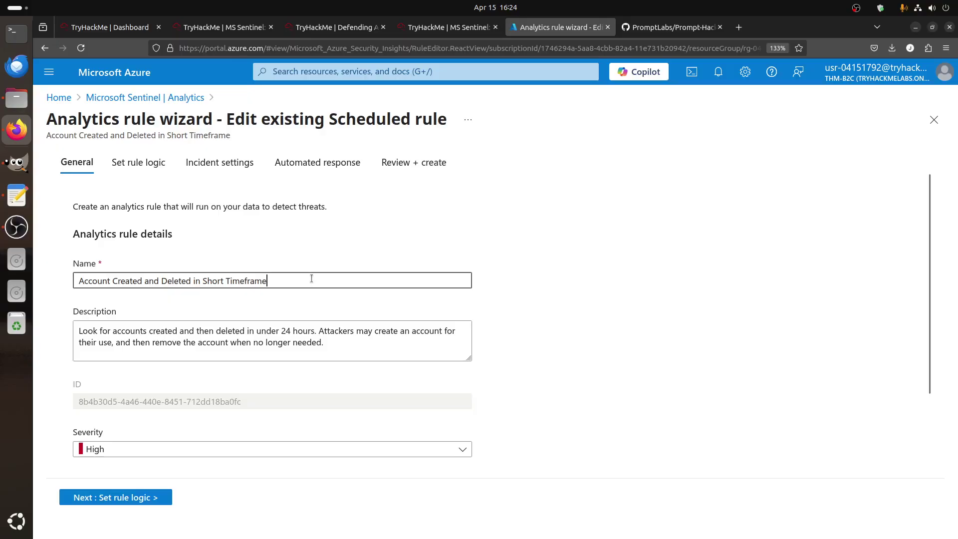
{"action": "type", "text": "2"}
Advance through the rule wizard without changing other settings, save the rule, and widen the Name column in the active rules list
{"action": "left_click", "coordinate": [107, 498]}
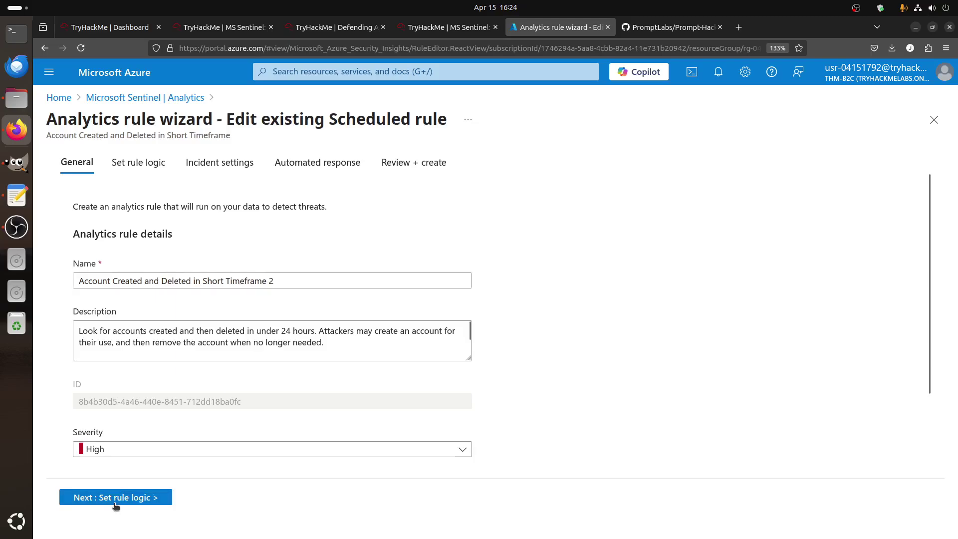
{"action": "left_click", "coordinate": [193, 499]}
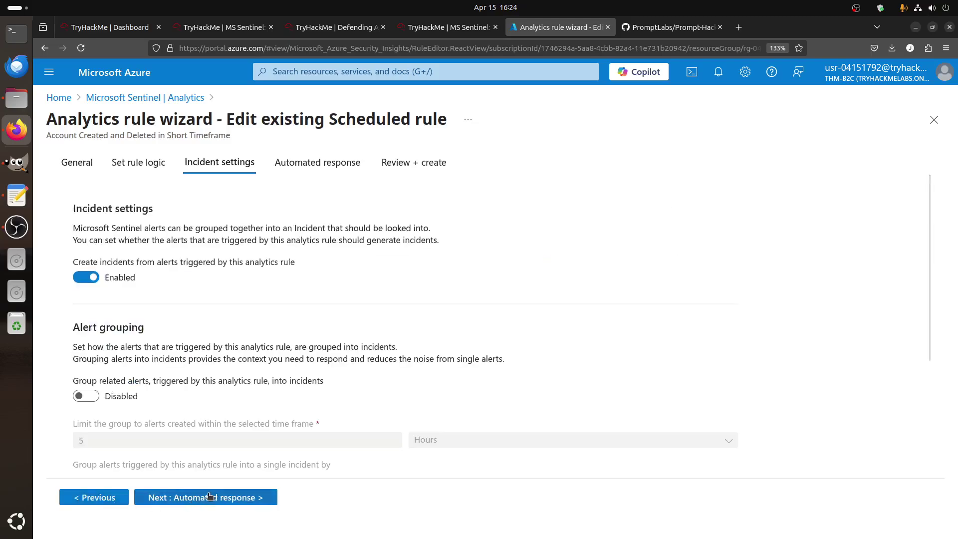
{"action": "left_click", "coordinate": [213, 498]}
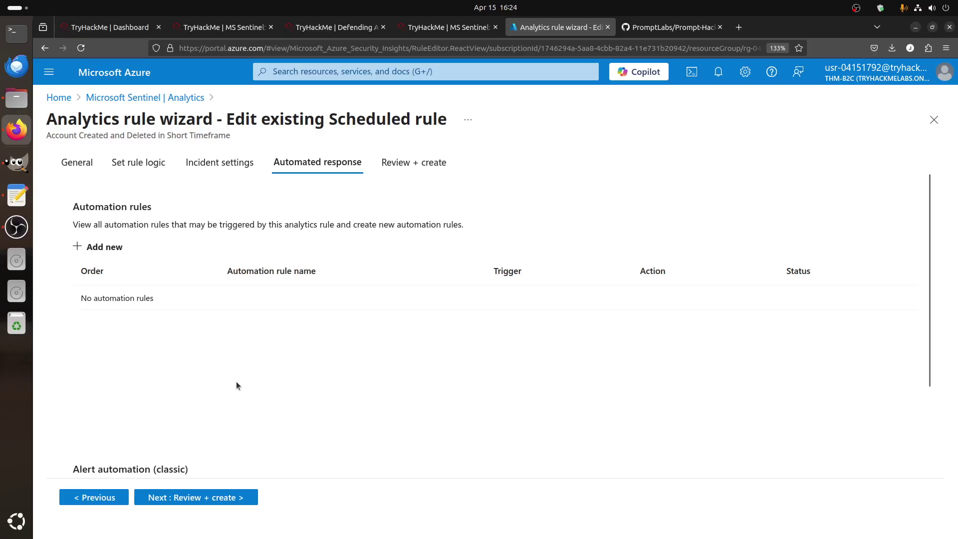
{"action": "left_click", "coordinate": [210, 503]}
{"action": "scroll", "coordinate": [275, 455], "scroll_direction": "down", "scroll_amount": 10}
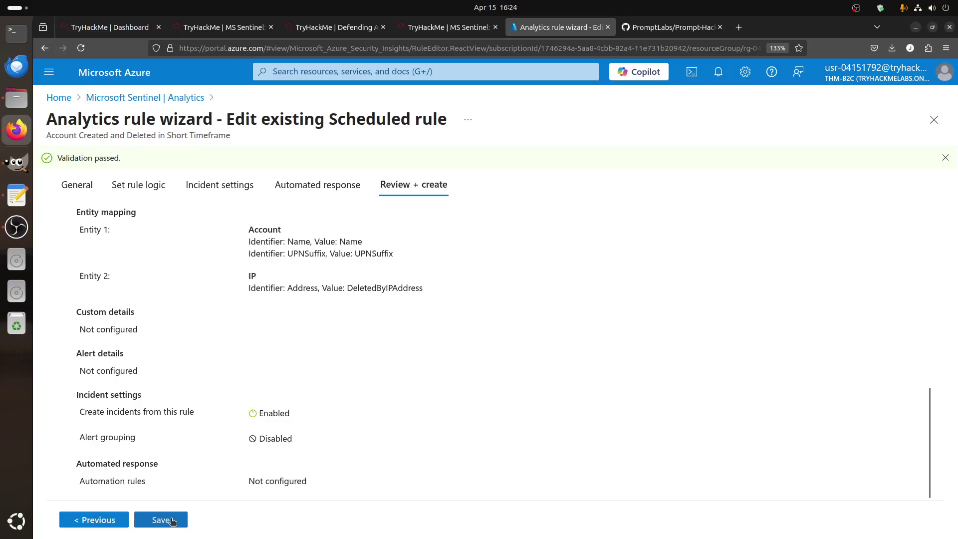
{"action": "left_click", "coordinate": [165, 519]}
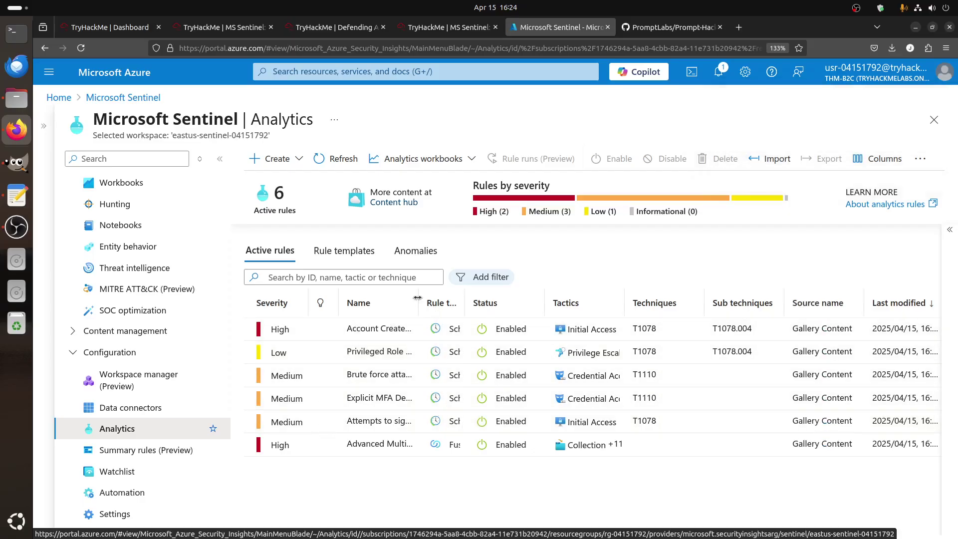
{"action": "left_click_drag", "start_coordinate": [424, 303], "coordinate": [576, 310]}
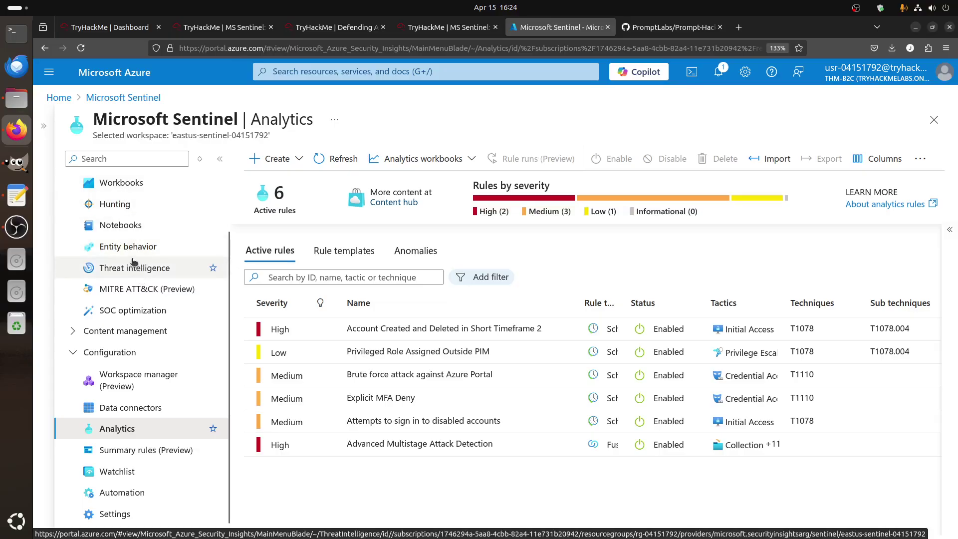
Open the Incidents page under Threat management and refresh the incident list
{"action": "scroll", "coordinate": [129, 260], "scroll_direction": "up", "scroll_amount": 2}
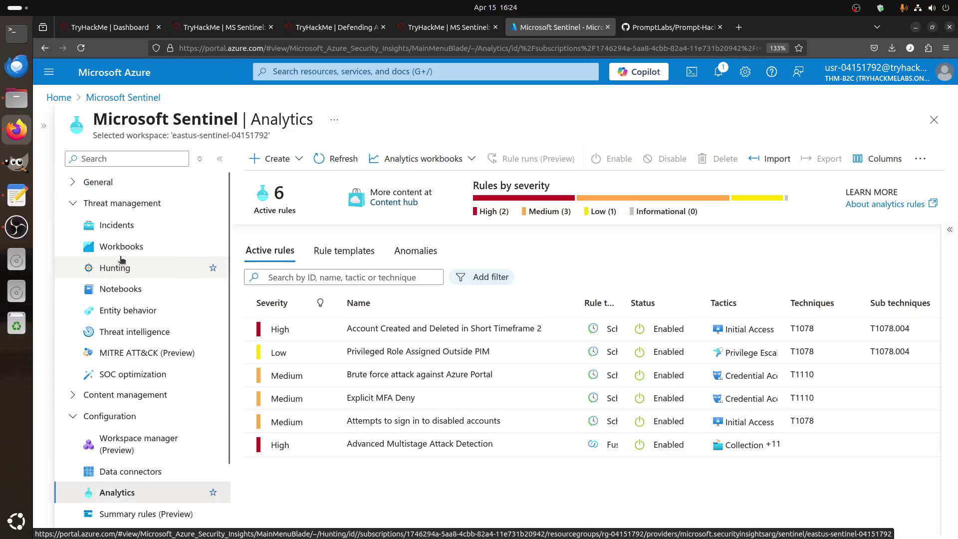
{"action": "left_click", "coordinate": [112, 226]}
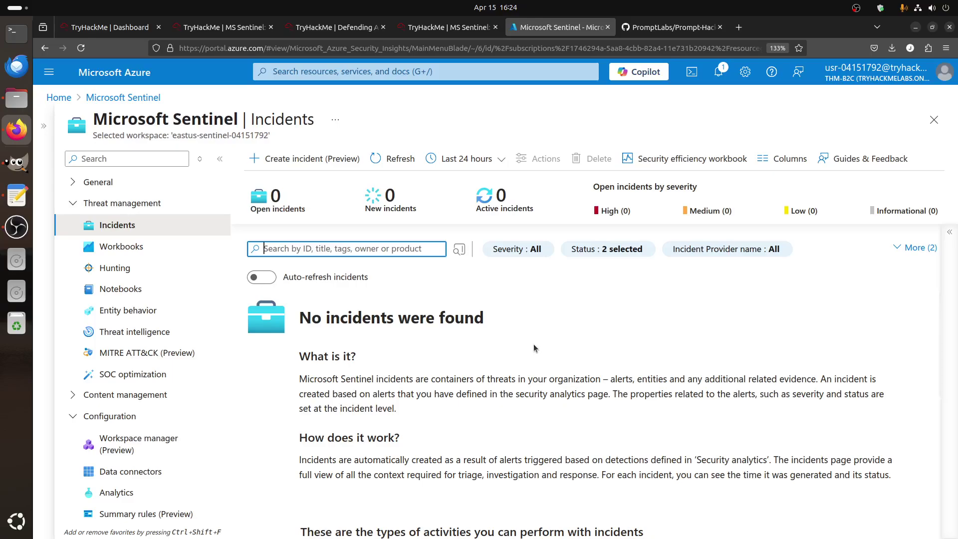
{"action": "scroll", "coordinate": [534, 344], "scroll_direction": "down", "scroll_amount": 4}
{"action": "scroll", "coordinate": [533, 348], "scroll_direction": "up", "scroll_amount": 4}
{"action": "left_click", "coordinate": [122, 268]}
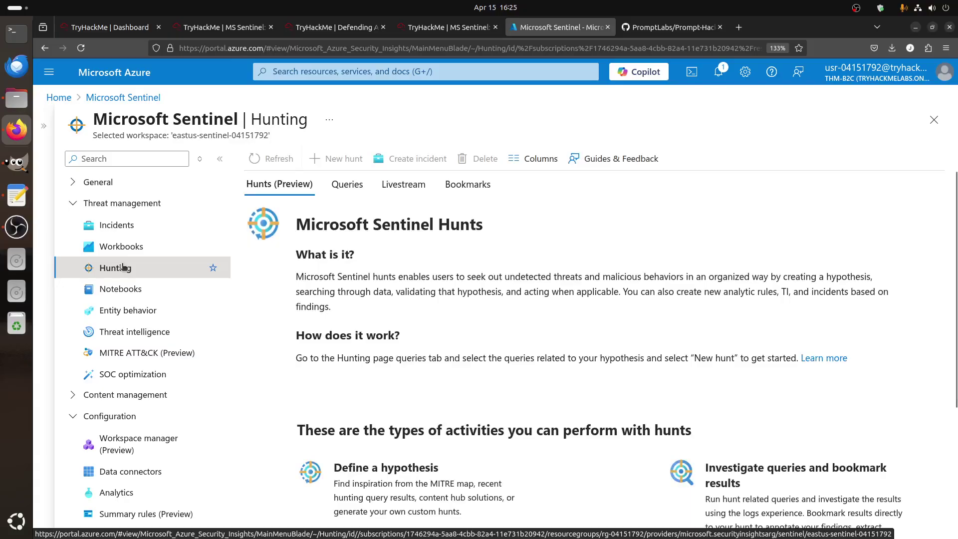
{"action": "left_click", "coordinate": [117, 248]}
{"action": "left_click", "coordinate": [116, 231]}
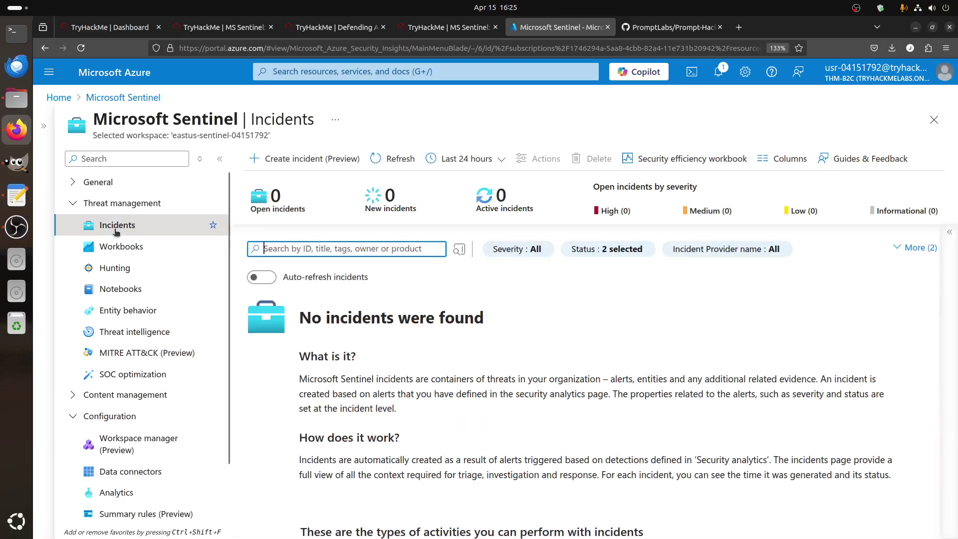
{"action": "left_click", "coordinate": [389, 158]}
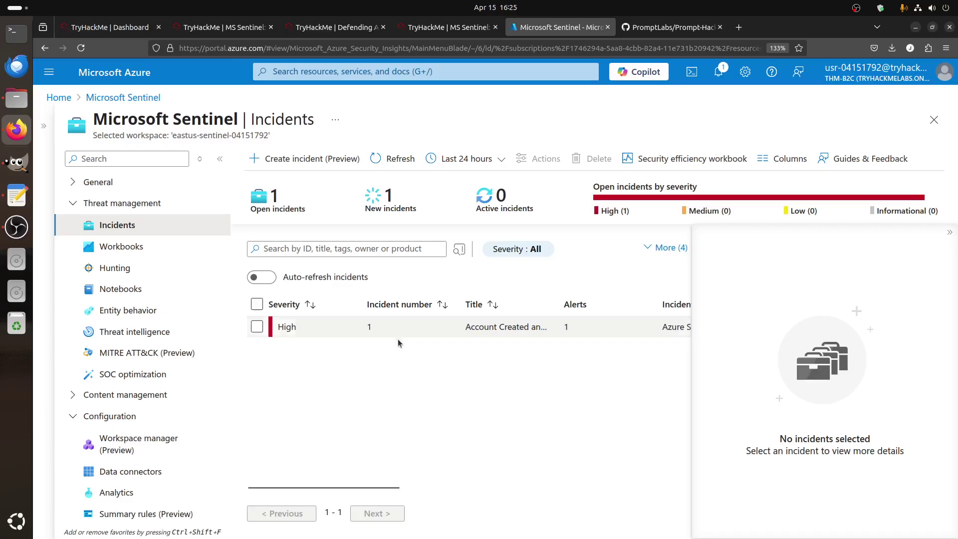
Switch to the TryHackMe room and review the Task 4 note and questions about Incident #1
{"action": "left_click", "coordinate": [435, 27]}
{"action": "scroll", "coordinate": [399, 378], "scroll_direction": "up", "scroll_amount": 10}
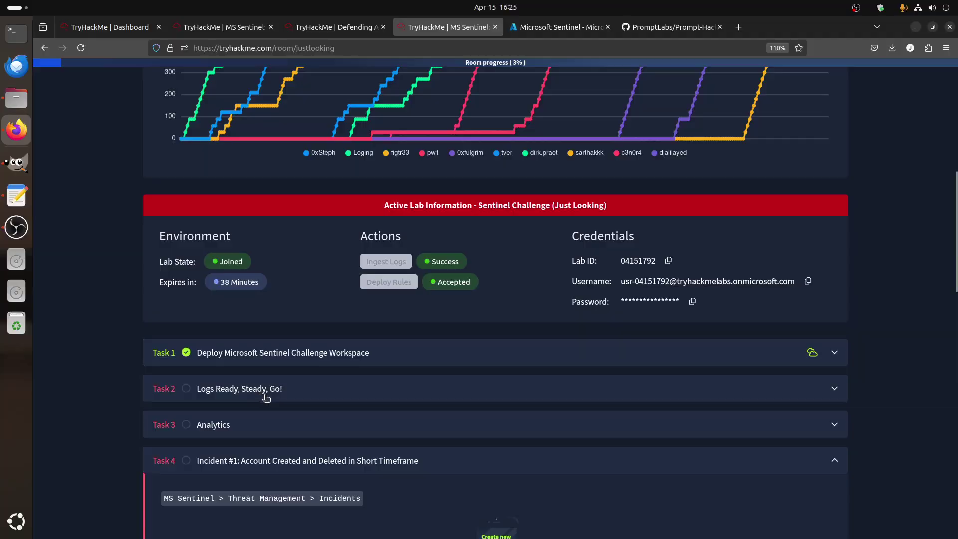
{"action": "scroll", "coordinate": [357, 426], "scroll_direction": "down", "scroll_amount": 10}
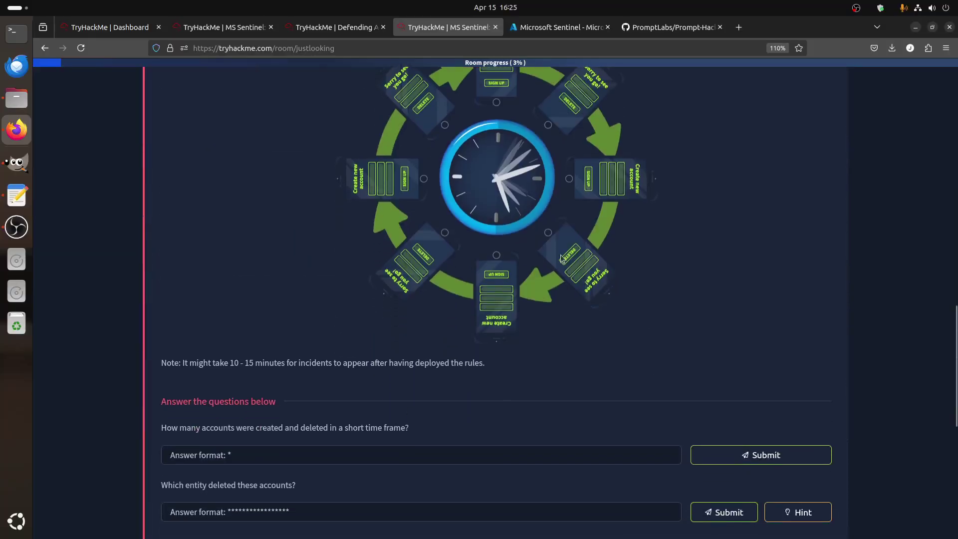
Return to Microsoft Sentinel and open the full details of the high-severity incident
{"action": "left_click", "coordinate": [559, 27]}
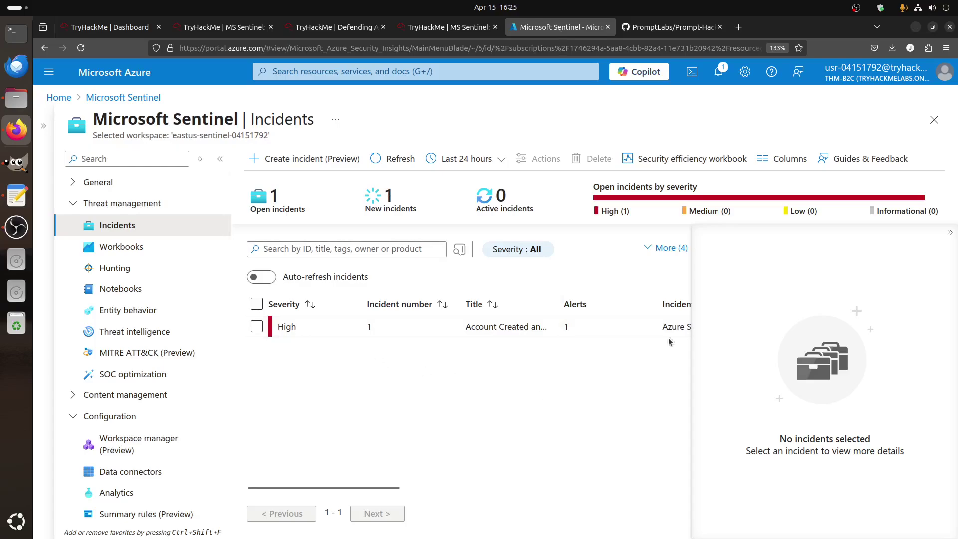
{"action": "left_click", "coordinate": [312, 332]}
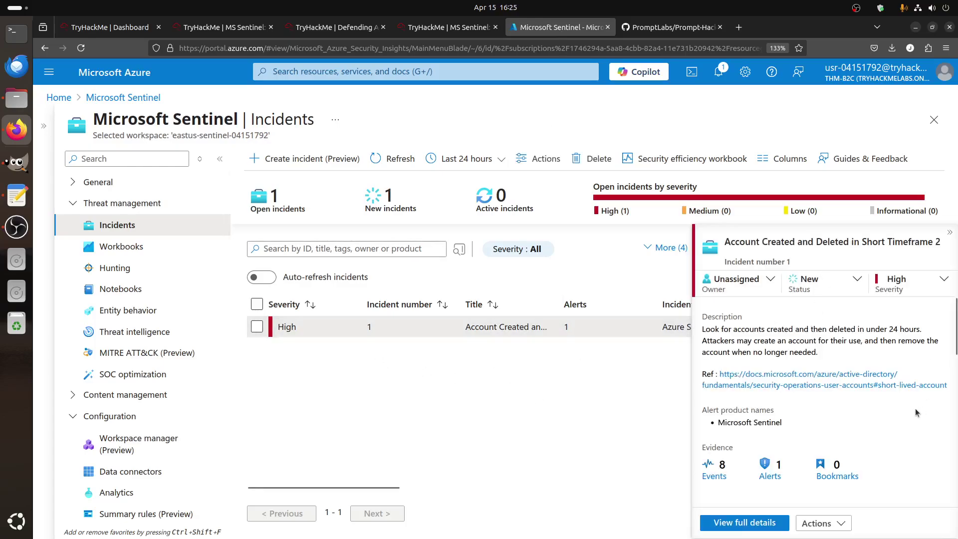
{"action": "scroll", "coordinate": [913, 409], "scroll_direction": "down", "scroll_amount": 5}
{"action": "left_click", "coordinate": [751, 524]}
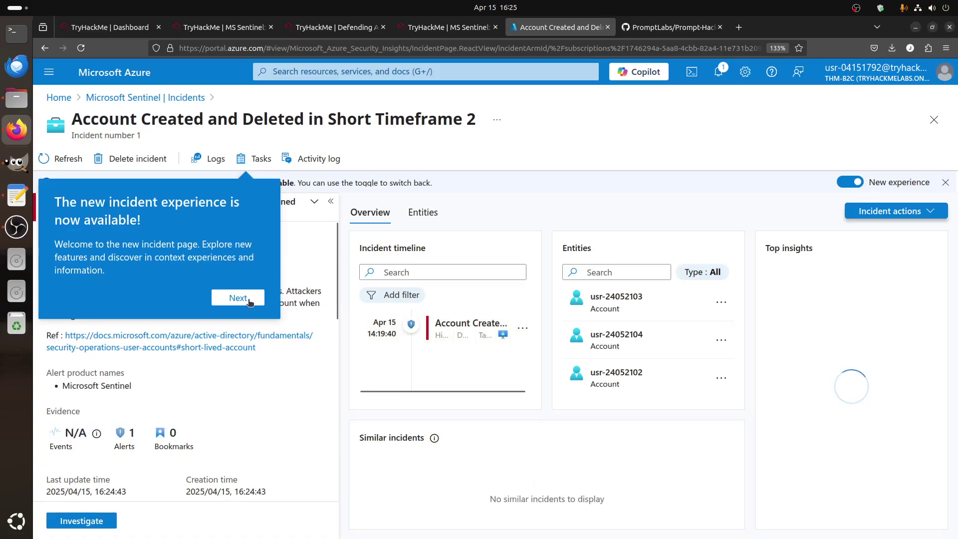
Go through the new incident experience tour until it is dismissed
{"action": "left_click", "coordinate": [243, 299]}
{"action": "left_click", "coordinate": [557, 240]}
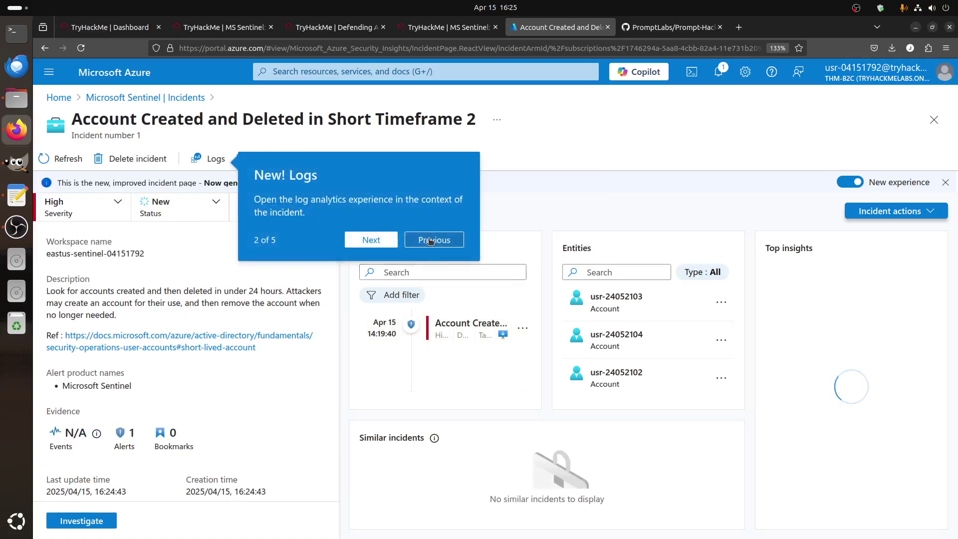
{"action": "left_click", "coordinate": [371, 239]}
{"action": "left_click", "coordinate": [729, 250]}
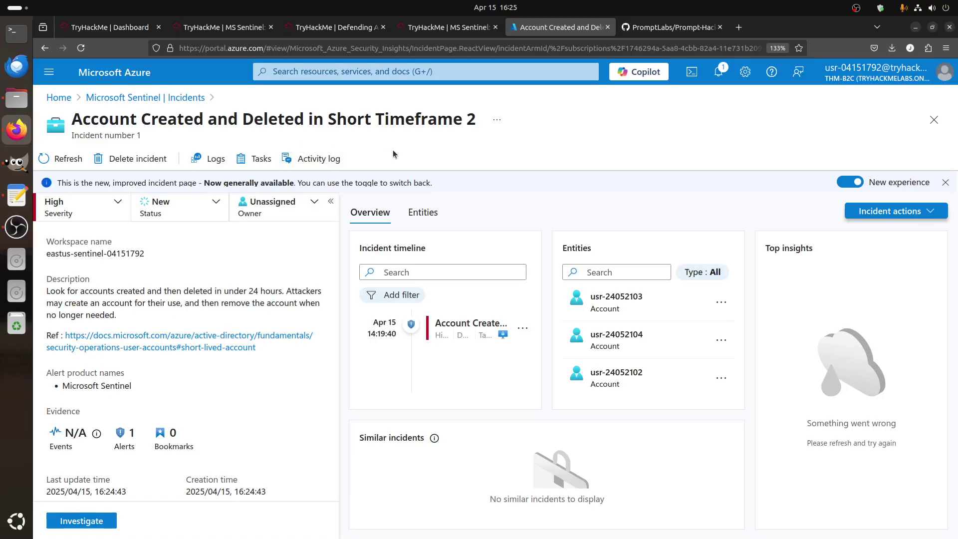
Compare the incident title with Task 4 in the TryHackMe room and read the question on how many accounts were created and deleted
{"action": "left_click_drag", "start_coordinate": [458, 119], "coordinate": [71, 120]}
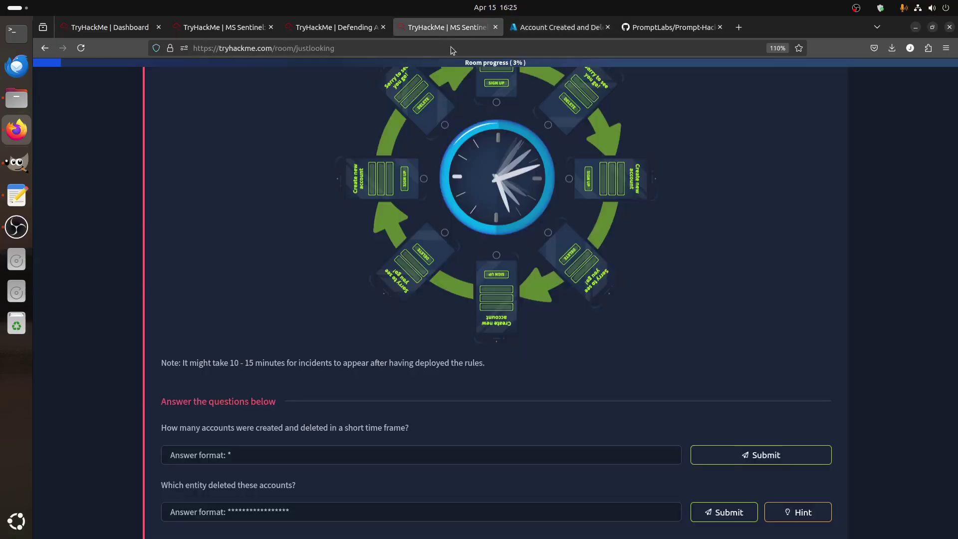
{"action": "left_click", "coordinate": [448, 27]}
{"action": "scroll", "coordinate": [391, 346], "scroll_direction": "up", "scroll_amount": 5}
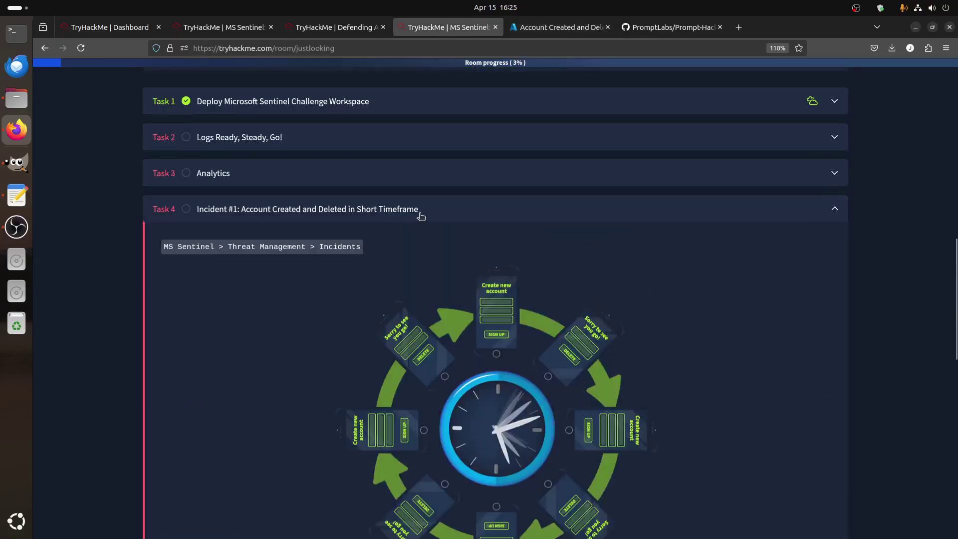
{"action": "scroll", "coordinate": [366, 344], "scroll_direction": "down", "scroll_amount": 5}
{"action": "scroll", "coordinate": [379, 359], "scroll_direction": "down", "scroll_amount": 2}
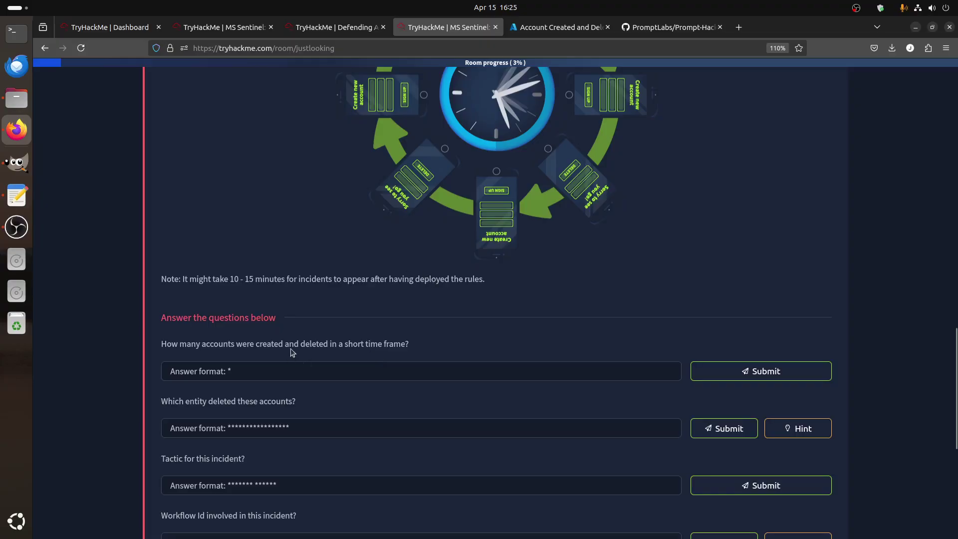
{"action": "left_click_drag", "start_coordinate": [291, 349], "coordinate": [463, 348]}
Return to the Sentinel incident and examine the entities listed in its details
{"action": "left_click", "coordinate": [559, 27]}
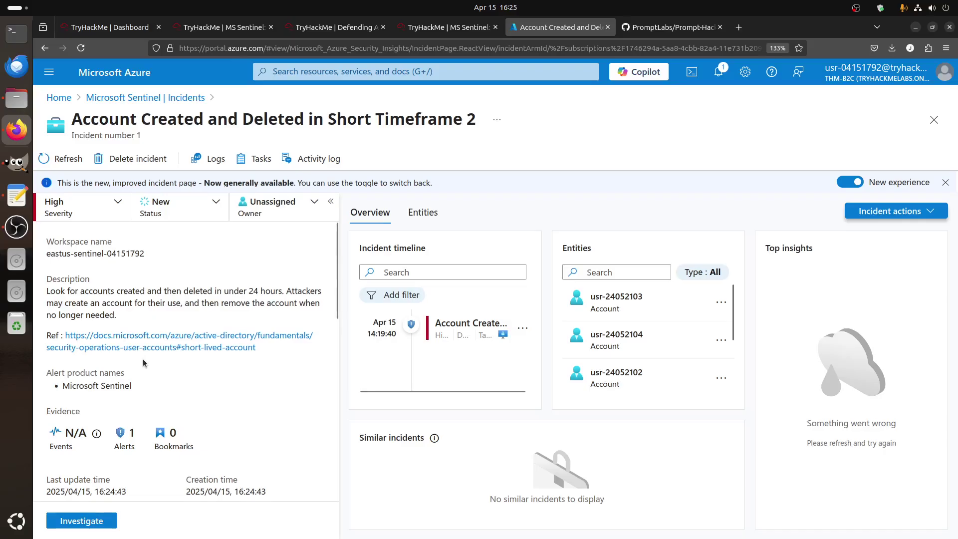
{"action": "scroll", "coordinate": [149, 295], "scroll_direction": "down", "scroll_amount": 6}
{"action": "scroll", "coordinate": [152, 355], "scroll_direction": "up", "scroll_amount": 3}
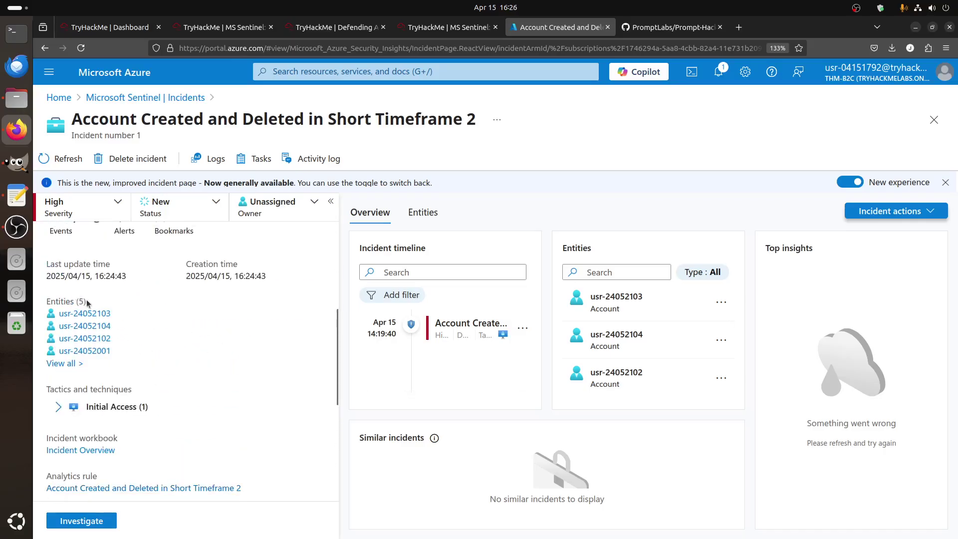
{"action": "left_click_drag", "start_coordinate": [86, 303], "coordinate": [45, 302]}
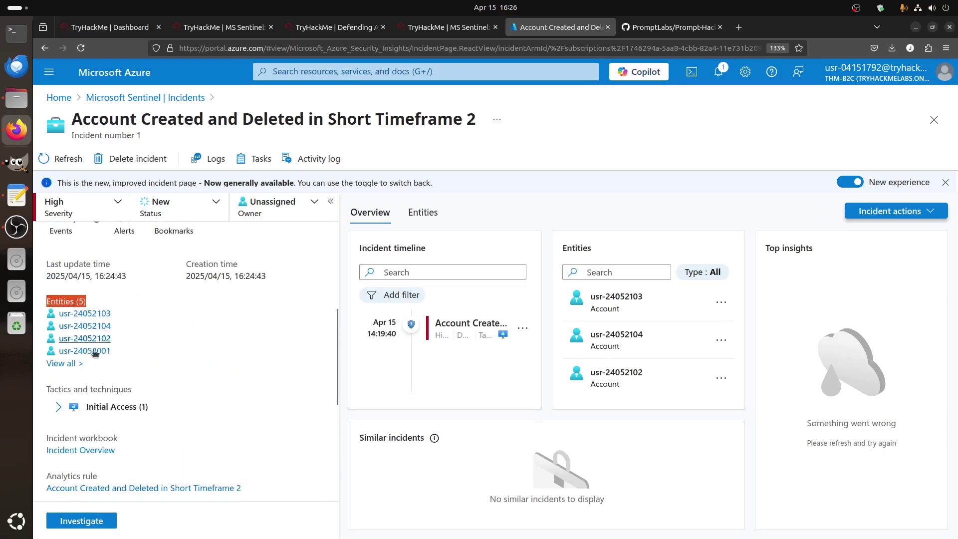
Go back to the TryHackMe room and read the Task 4 question on which entity deleted the accounts
{"action": "left_click", "coordinate": [449, 27]}
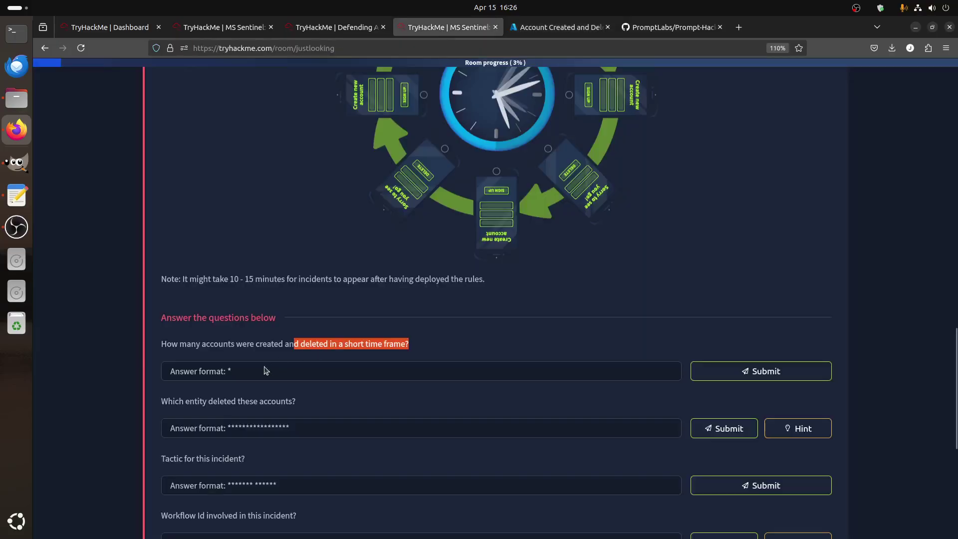
{"action": "left_click", "coordinate": [202, 368]}
{"action": "scroll", "coordinate": [398, 363], "scroll_direction": "down", "scroll_amount": 3}
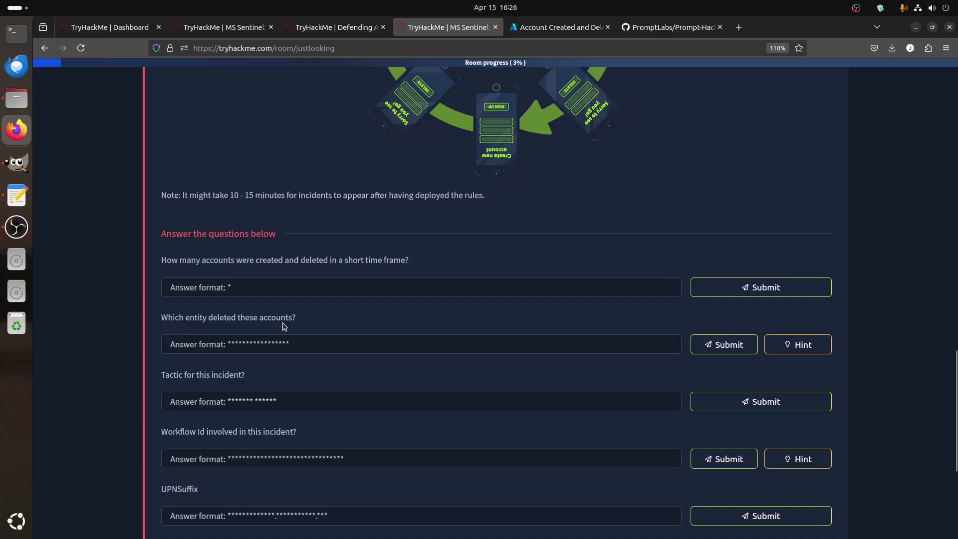
Inspect the details of the alert in the Sentinel incident timeline, including its entities and times, and close them
{"action": "left_click", "coordinate": [557, 27]}
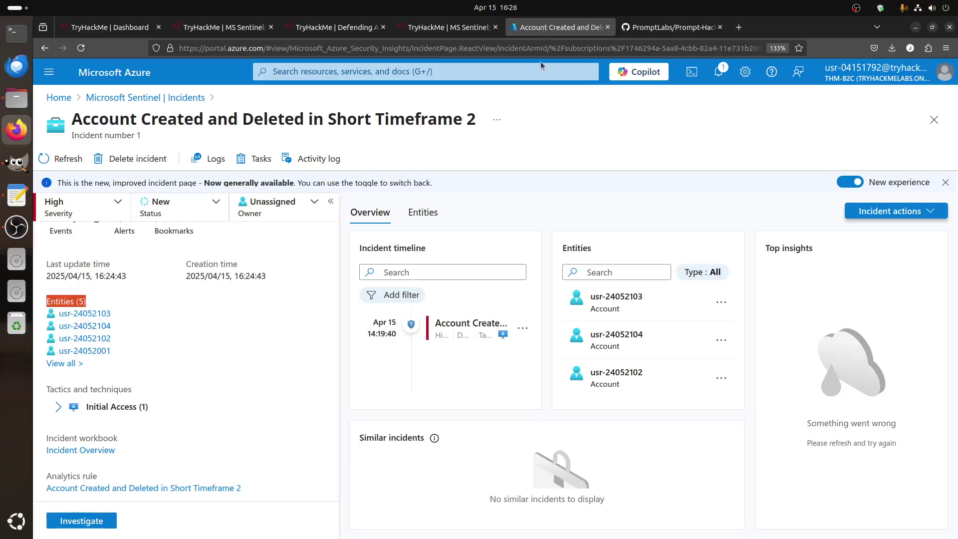
{"action": "left_click", "coordinate": [381, 327]}
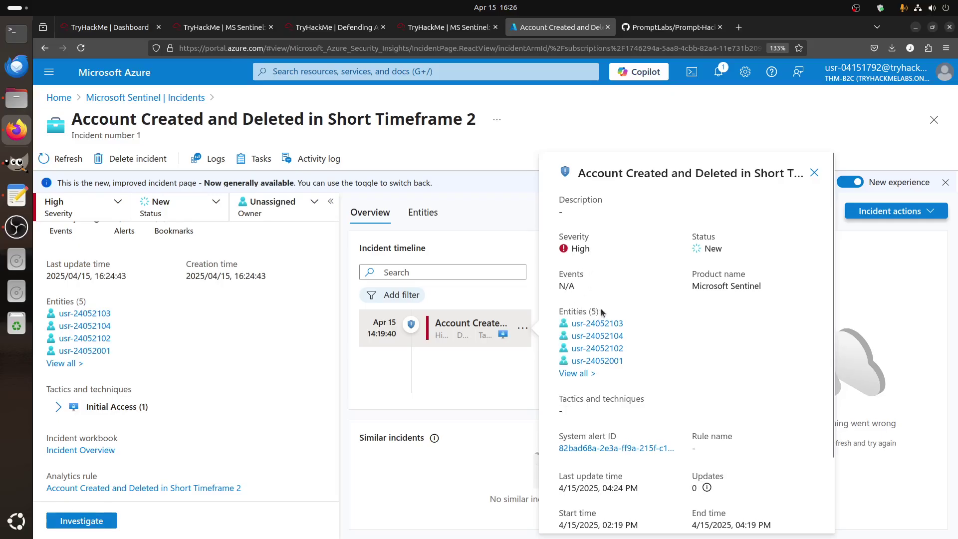
{"action": "scroll", "coordinate": [601, 310], "scroll_direction": "down", "scroll_amount": 2}
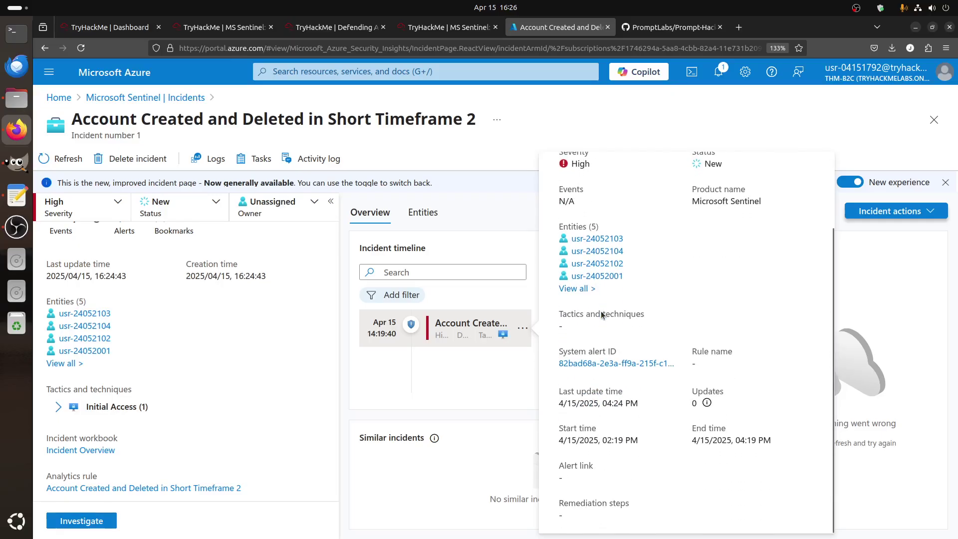
{"action": "scroll", "coordinate": [600, 311], "scroll_direction": "up", "scroll_amount": 2}
{"action": "left_click", "coordinate": [814, 173]}
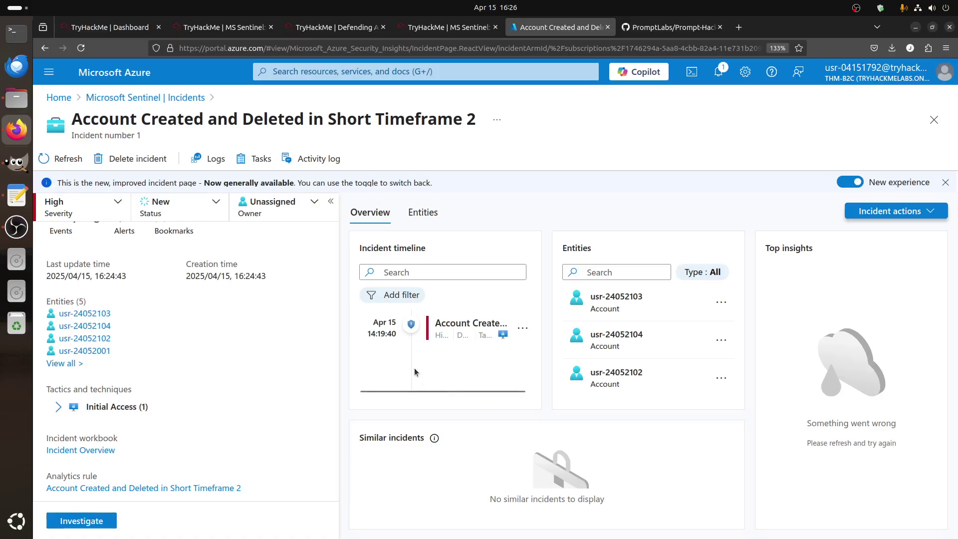
Recheck the alert details in the incident timeline and look at the incident's Logs query history, closing each one
{"action": "left_click", "coordinate": [378, 332]}
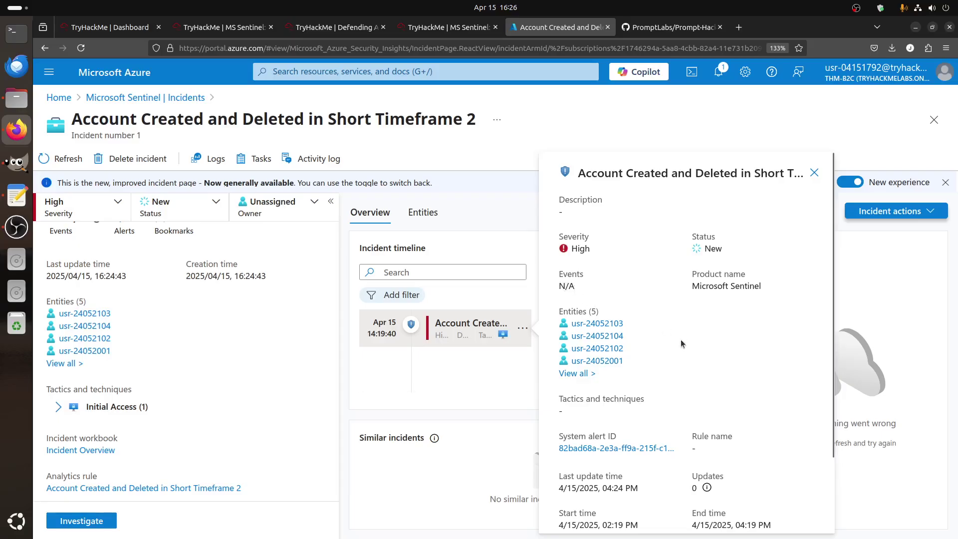
{"action": "left_click", "coordinate": [814, 172]}
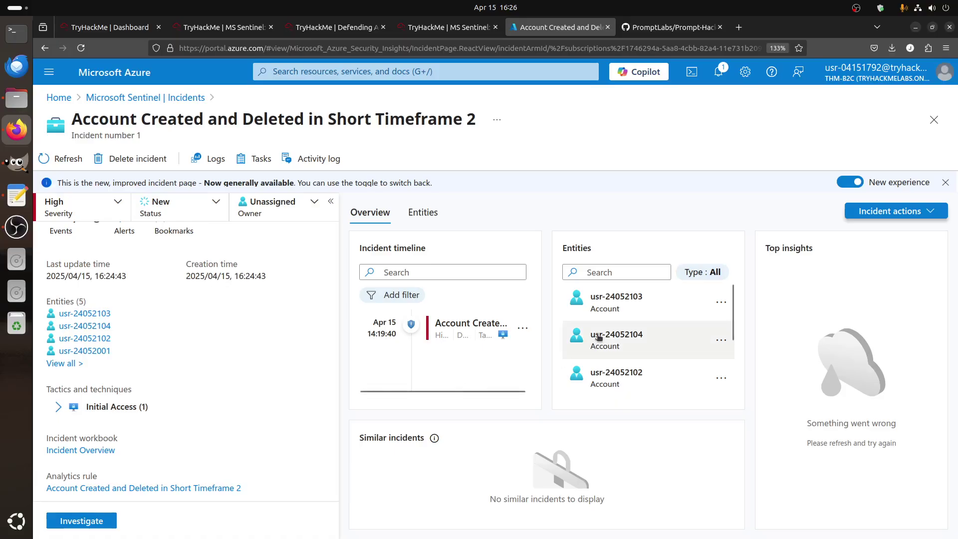
{"action": "left_click", "coordinate": [209, 159]}
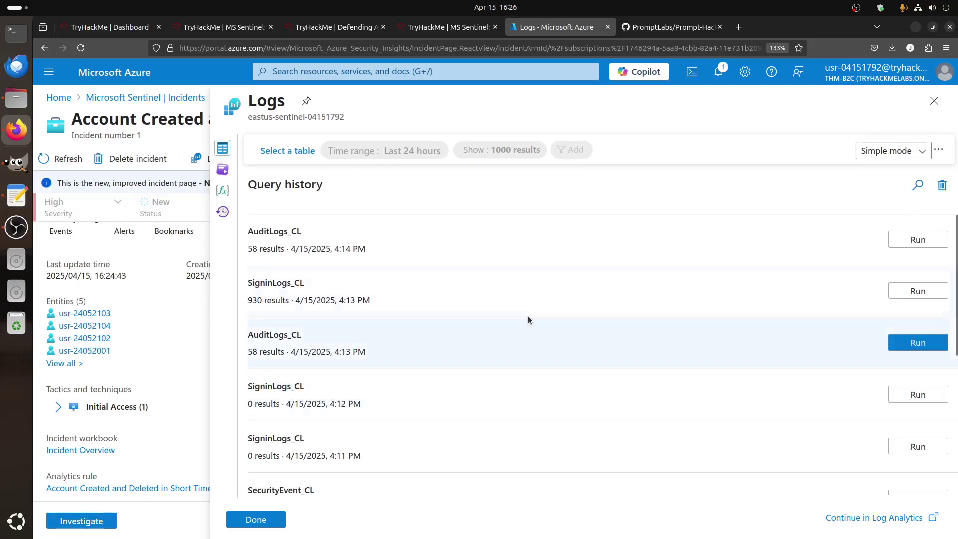
{"action": "left_click", "coordinate": [932, 105]}
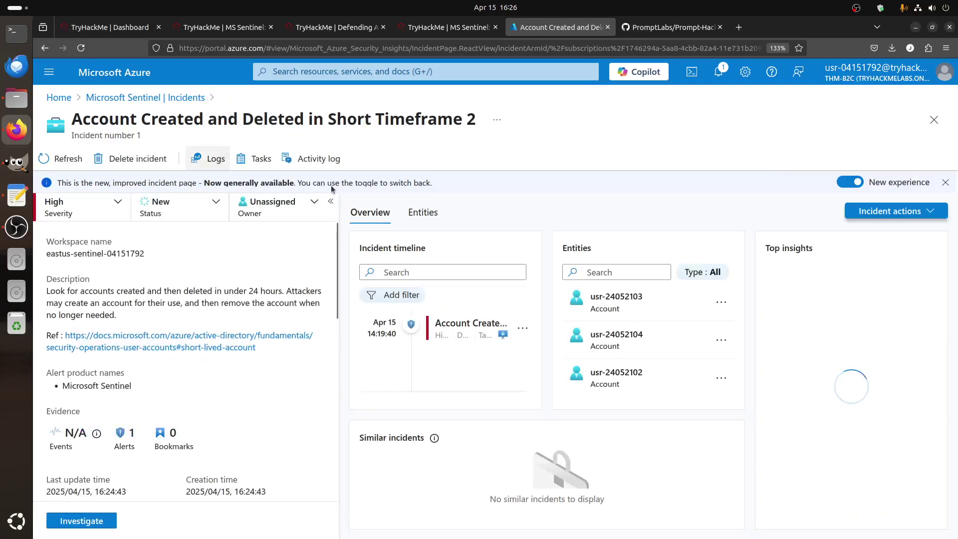
{"action": "left_click", "coordinate": [434, 327]}
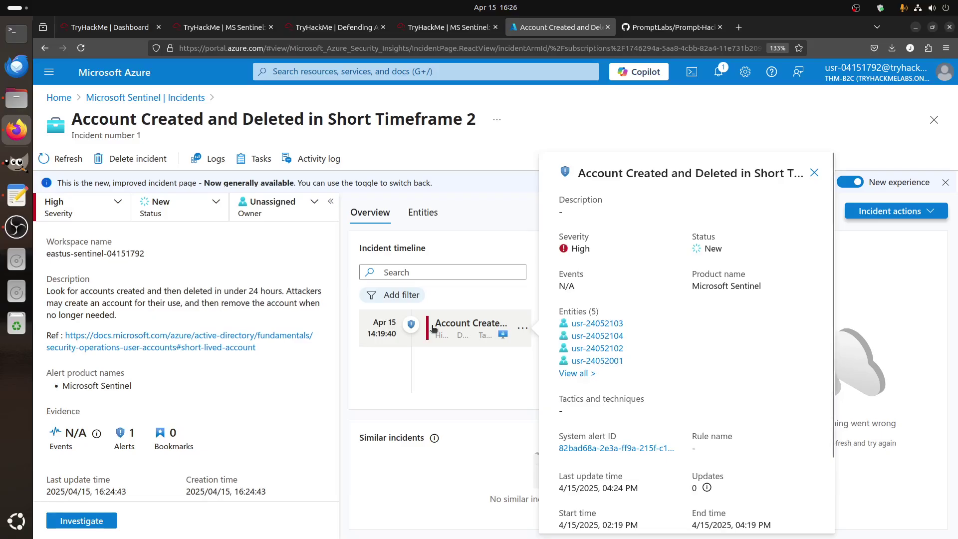
{"action": "left_click", "coordinate": [814, 173]}
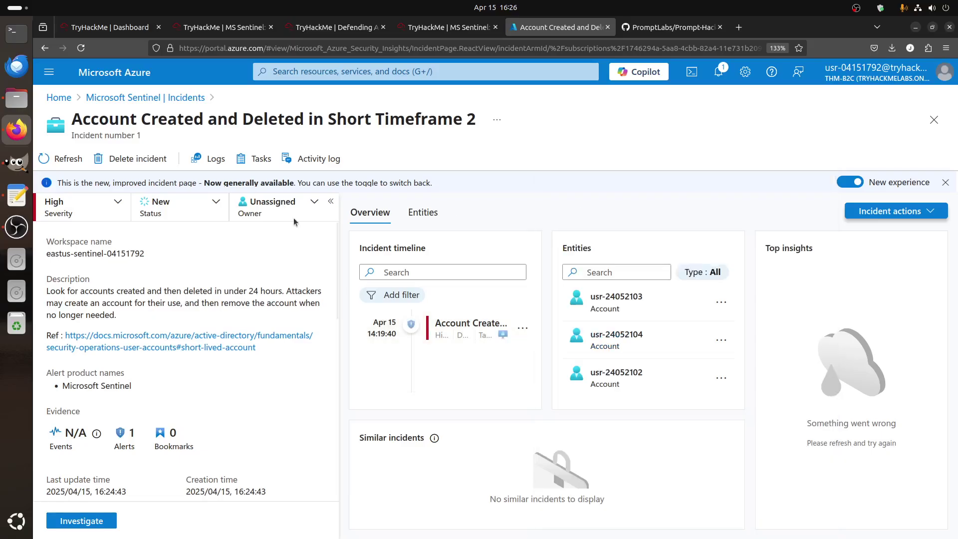
Return to the Sentinel incidents list, refresh it and collapse the incident details pane
{"action": "left_click", "coordinate": [138, 98]}
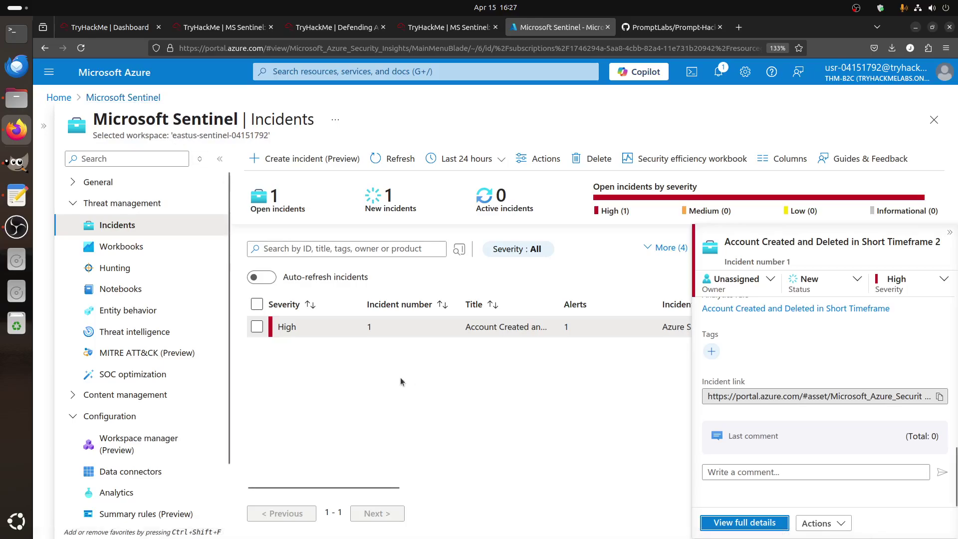
{"action": "left_click", "coordinate": [380, 160]}
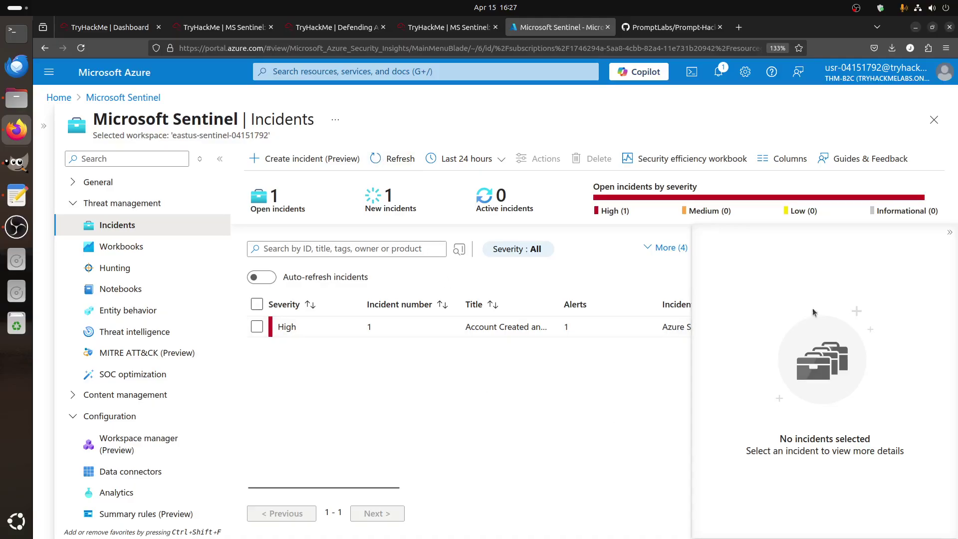
{"action": "left_click", "coordinate": [949, 232]}
Open the Analytics rules list, widen its Name column to show full rule names and collapse the details pane
{"action": "scroll", "coordinate": [132, 444], "scroll_direction": "down", "scroll_amount": 2}
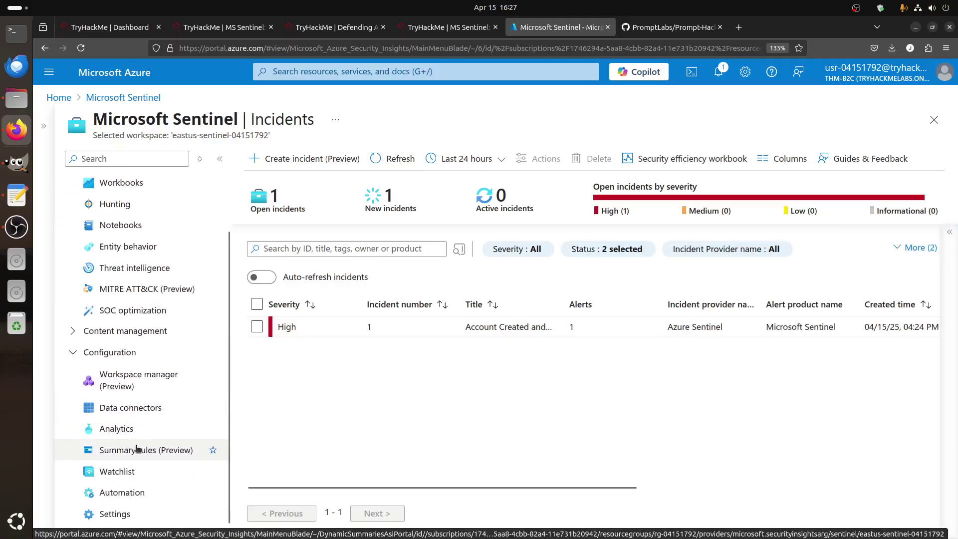
{"action": "left_click", "coordinate": [132, 432]}
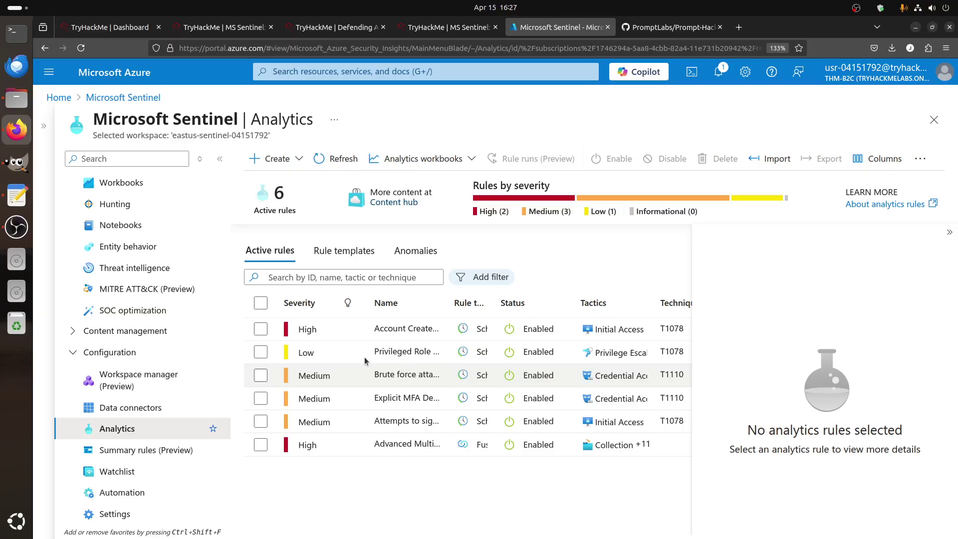
{"action": "left_click_drag", "start_coordinate": [449, 307], "coordinate": [581, 313]}
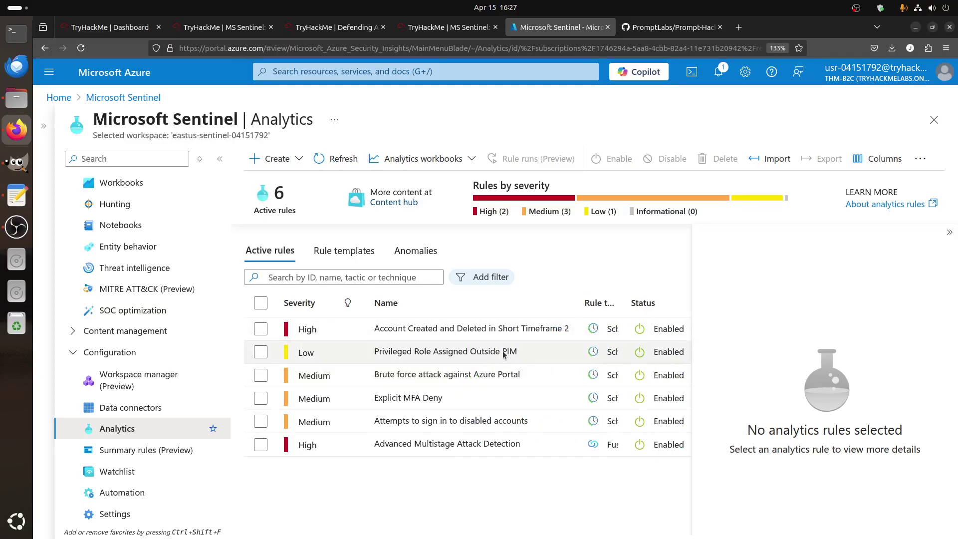
{"action": "left_click", "coordinate": [949, 233]}
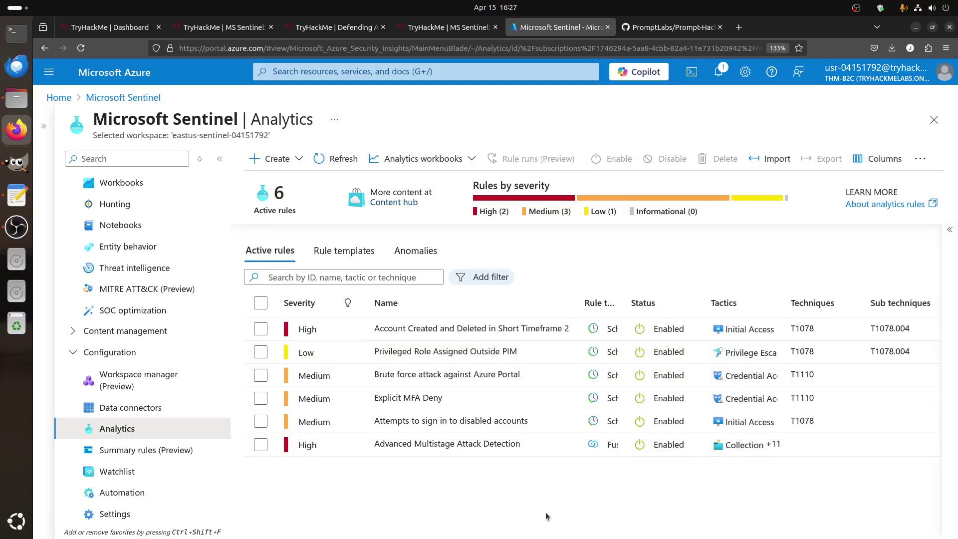
Open the Privileged Role Assigned Outside PIM rule for editing and rename it "Privileged Role Assigned Outside PIM 2"
{"action": "scroll", "coordinate": [546, 511], "scroll_direction": "right", "scroll_amount": 8}
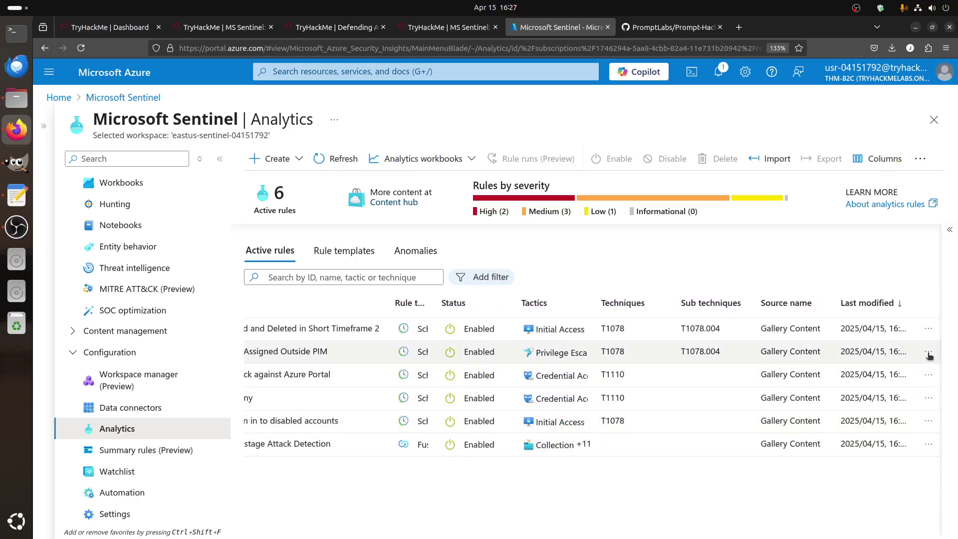
{"action": "left_click", "coordinate": [929, 355]}
{"action": "left_click", "coordinate": [863, 370]}
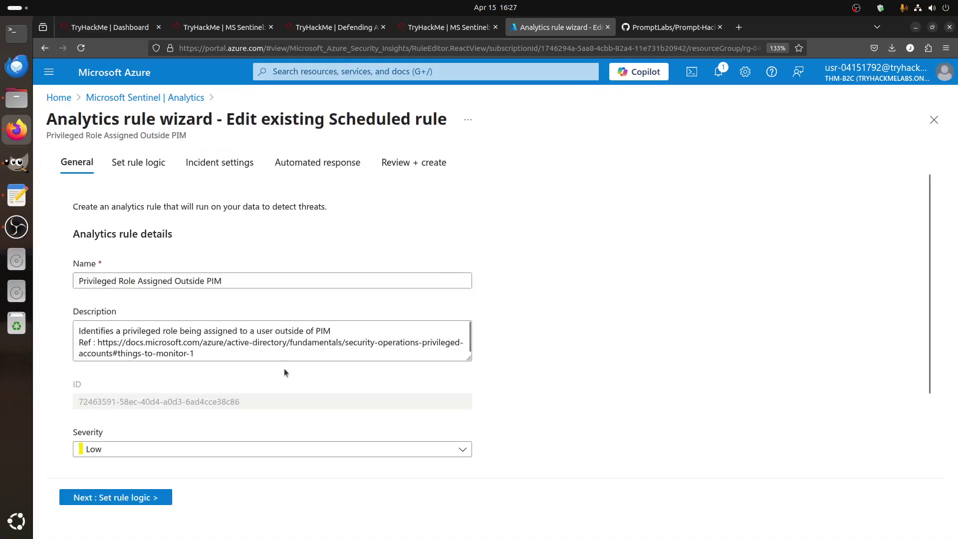
{"action": "left_click", "coordinate": [261, 280]}
{"action": "type", "text": "2"}
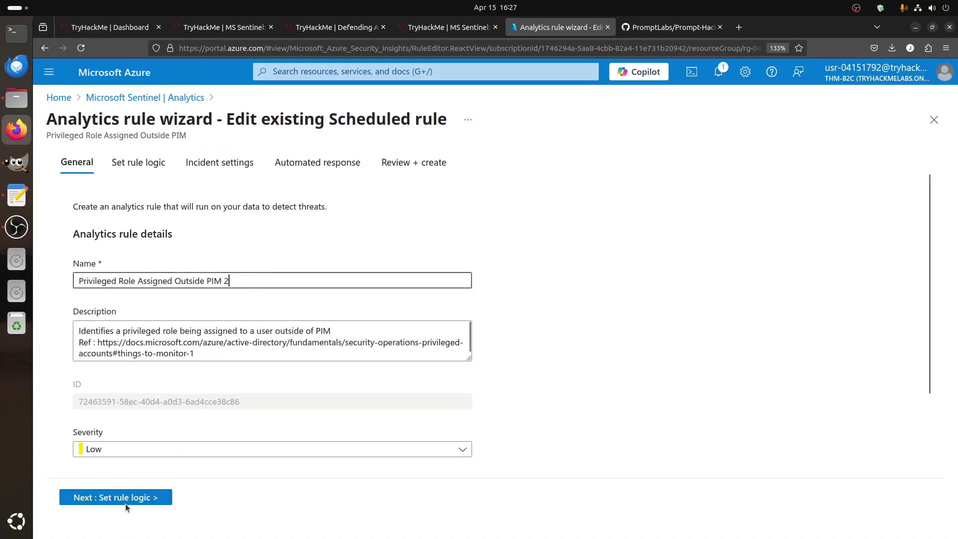
Go through the remaining wizard pages of the privileged role rule without other changes and save the rule
{"action": "left_click", "coordinate": [125, 499]}
{"action": "left_click", "coordinate": [225, 497]}
{"action": "left_click", "coordinate": [226, 497]}
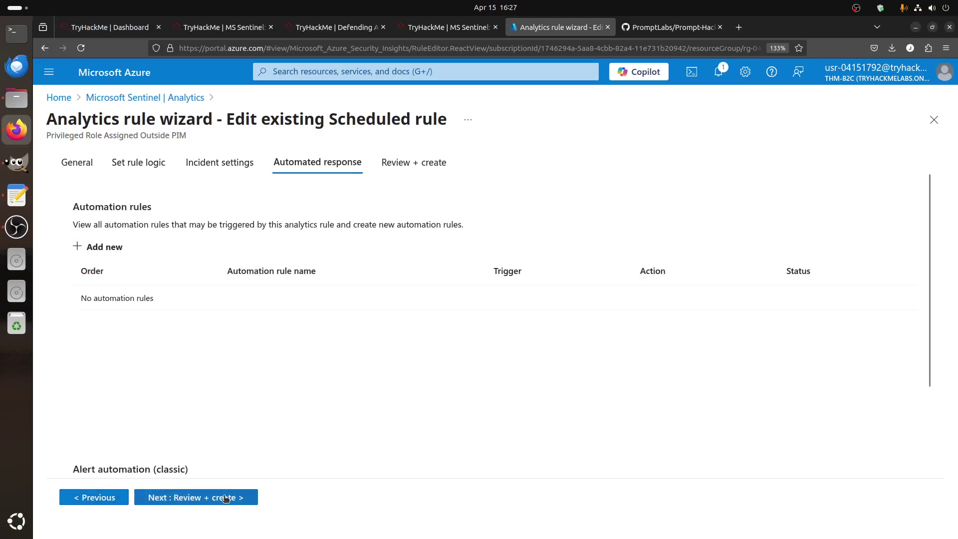
{"action": "left_click", "coordinate": [224, 498]}
{"action": "scroll", "coordinate": [206, 496], "scroll_direction": "down", "scroll_amount": 5}
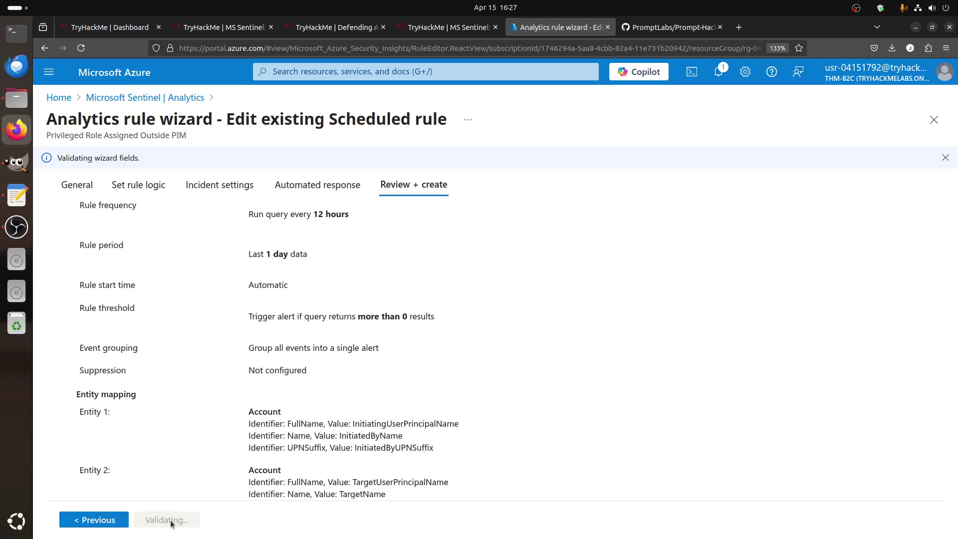
{"action": "left_click", "coordinate": [169, 520]}
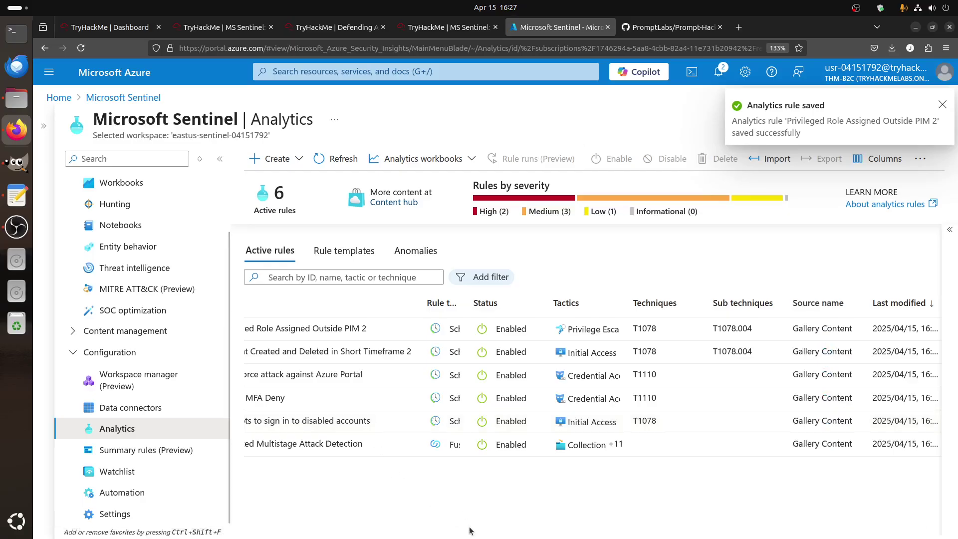
Open the Attempts to sign in to disabled accounts rule for editing and rename it "Attempts to sign in to disabled accounts 2"
{"action": "scroll", "coordinate": [484, 501], "scroll_direction": "right", "scroll_amount": 2}
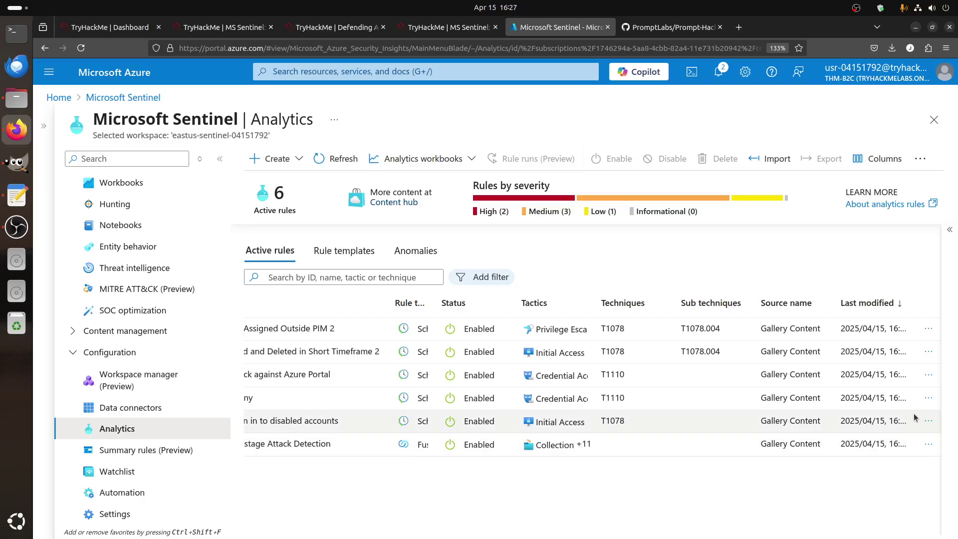
{"action": "left_click", "coordinate": [928, 420]}
{"action": "left_click", "coordinate": [869, 303]}
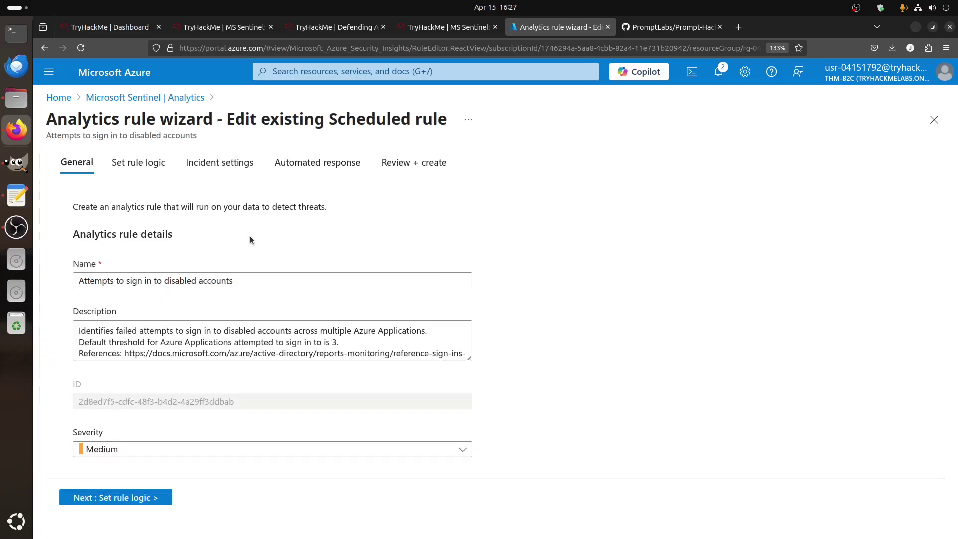
{"action": "left_click", "coordinate": [259, 276]}
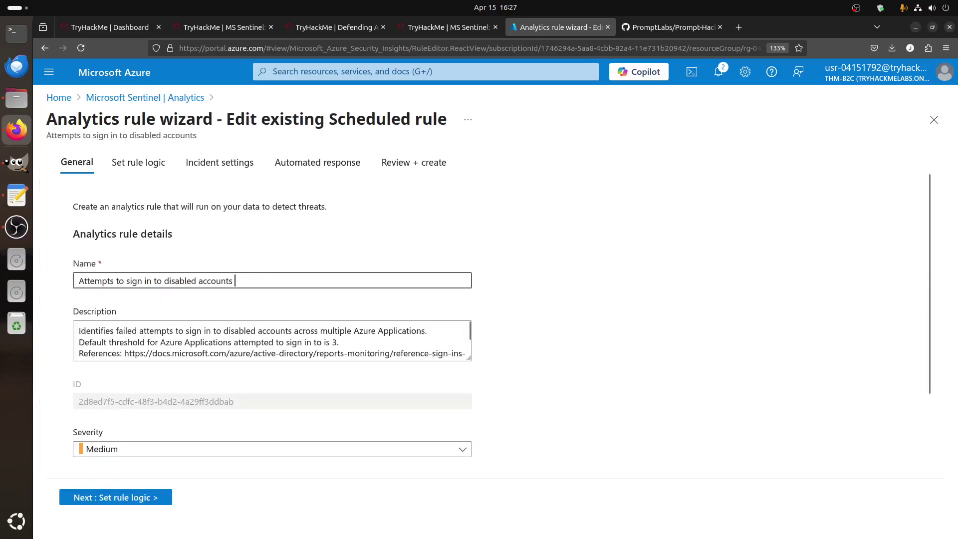
Proceed to the review of the disabled accounts sign-in rule, keeping its other settings, and save it
{"action": "left_click", "coordinate": [128, 498]}
{"action": "left_click", "coordinate": [219, 502]}
{"action": "left_click", "coordinate": [220, 500]}
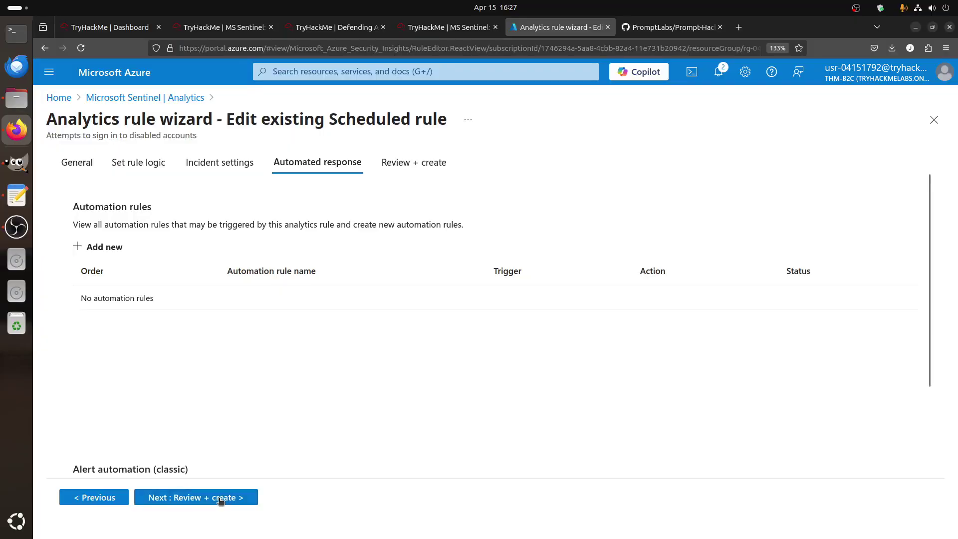
{"action": "left_click", "coordinate": [220, 499]}
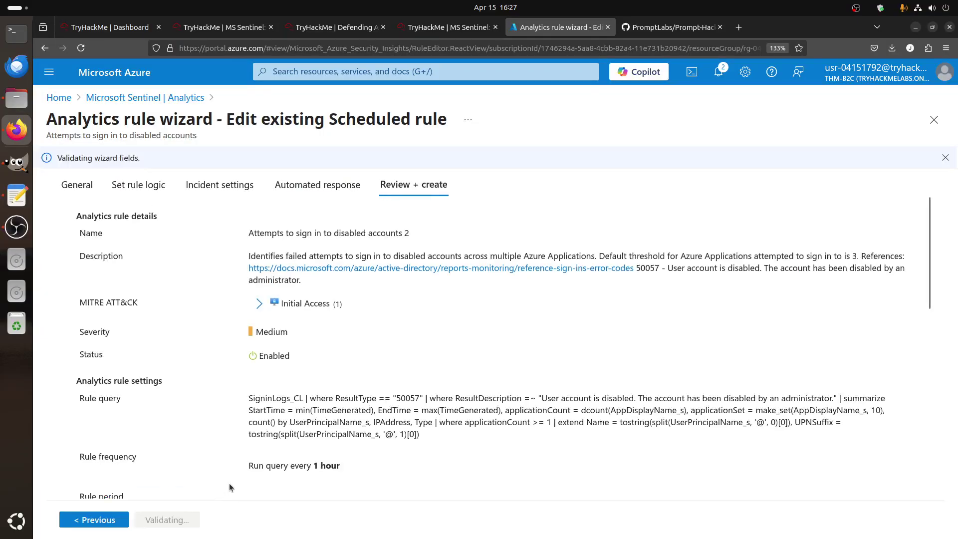
{"action": "scroll", "coordinate": [215, 369], "scroll_direction": "down", "scroll_amount": 10}
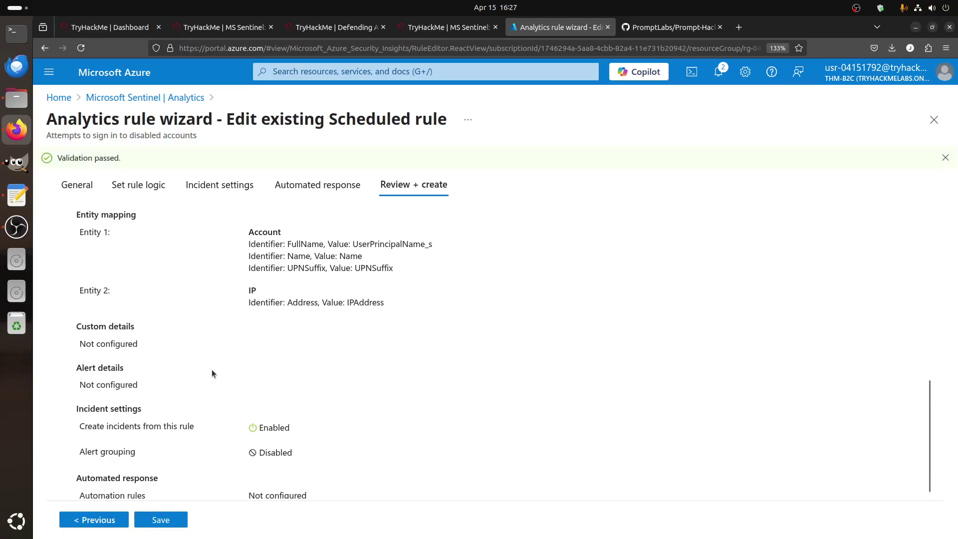
{"action": "left_click", "coordinate": [163, 520]}
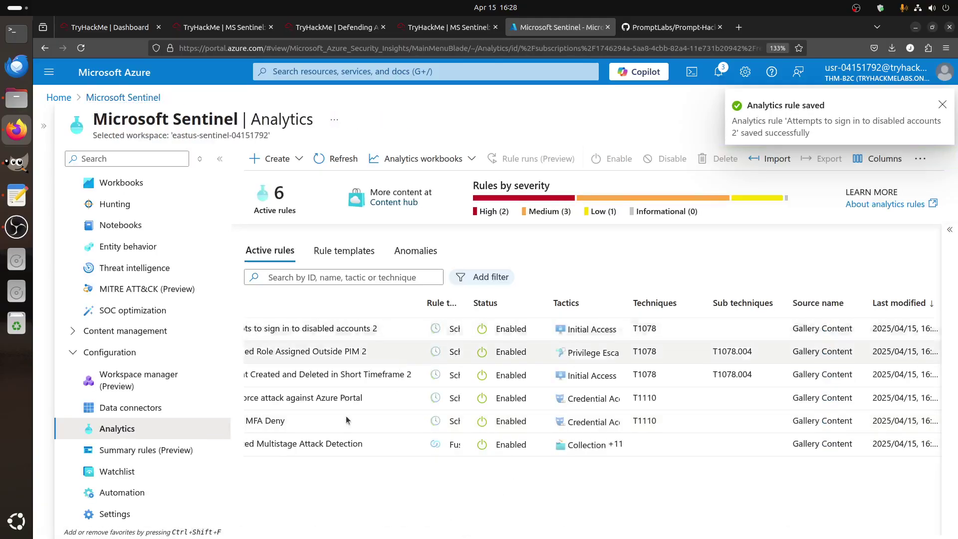
Open the Brute force attack against Azure Portal rule for editing and rename it "Brute force attack against Azure Portal 2"
{"action": "left_click", "coordinate": [332, 401]}
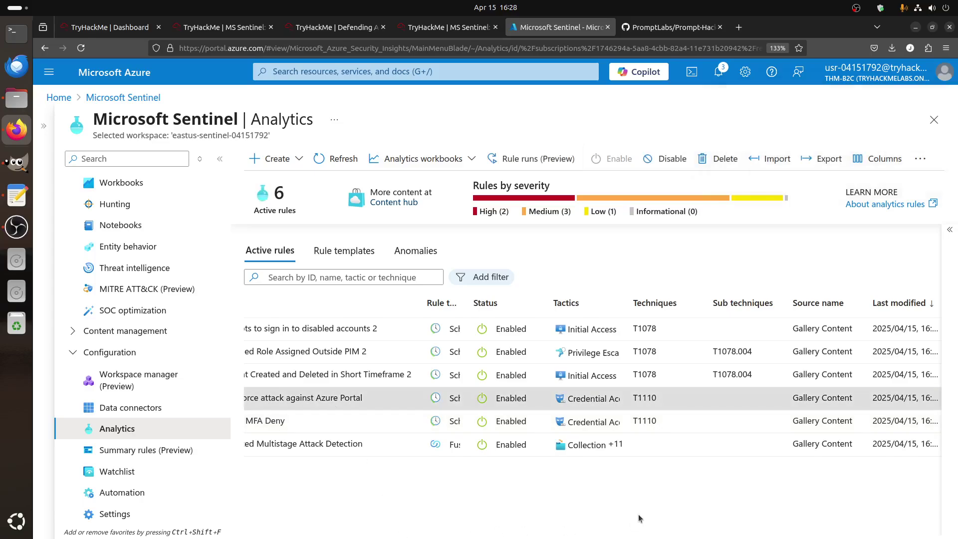
{"action": "scroll", "coordinate": [636, 510], "scroll_direction": "right", "scroll_amount": 1}
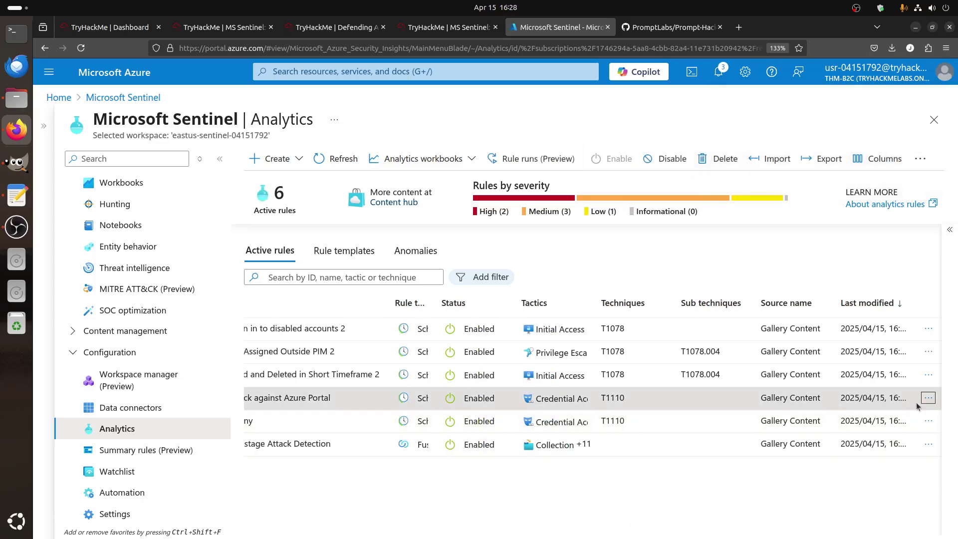
{"action": "left_click", "coordinate": [928, 397]}
{"action": "left_click", "coordinate": [838, 422]}
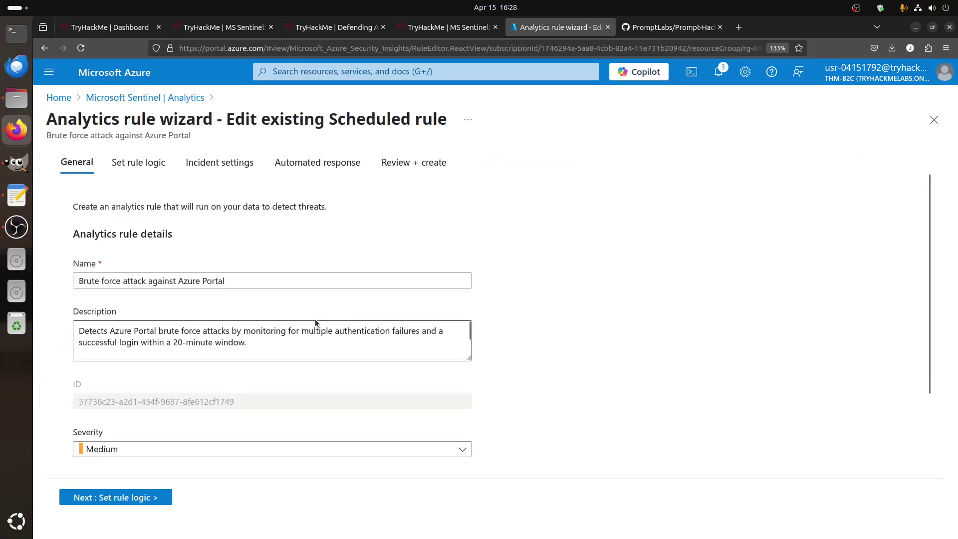
{"action": "scroll", "coordinate": [328, 286], "scroll_direction": "down", "scroll_amount": 2}
{"action": "left_click", "coordinate": [321, 278]}
{"action": "left_click", "coordinate": [283, 206]}
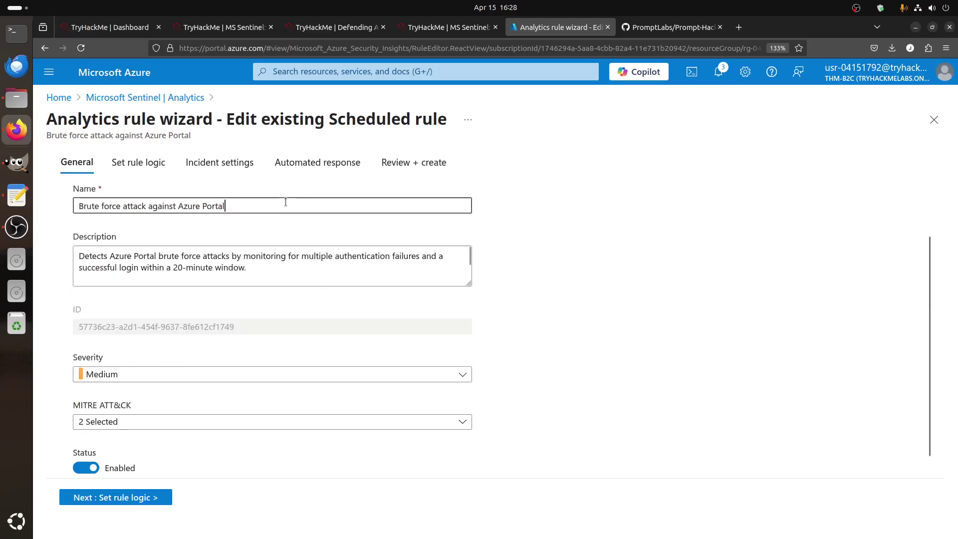
{"action": "type", "text": "2"}
Advance the brute force rule through the wizard to its review with its other settings kept, and save it
{"action": "left_click", "coordinate": [126, 497]}
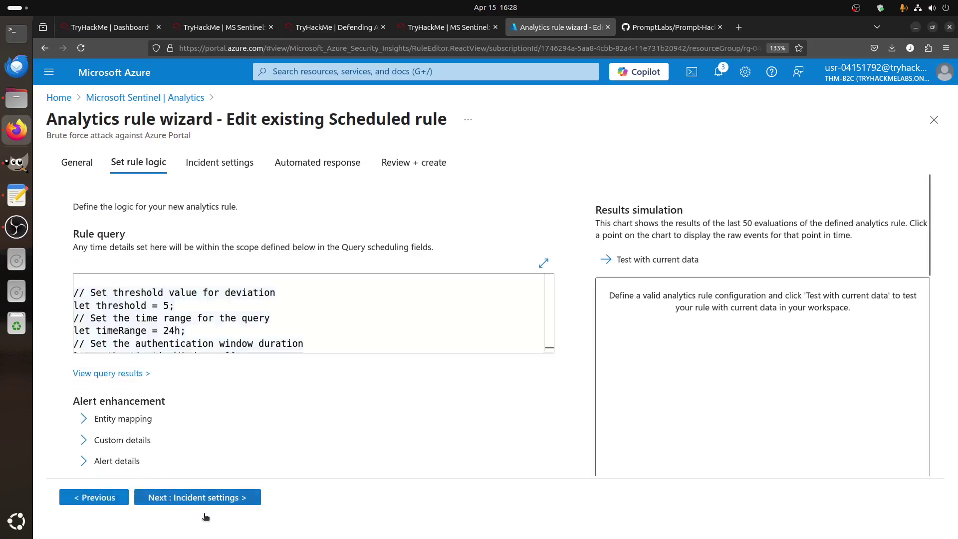
{"action": "left_click", "coordinate": [199, 498]}
{"action": "left_click", "coordinate": [198, 497]}
{"action": "left_click", "coordinate": [197, 496]}
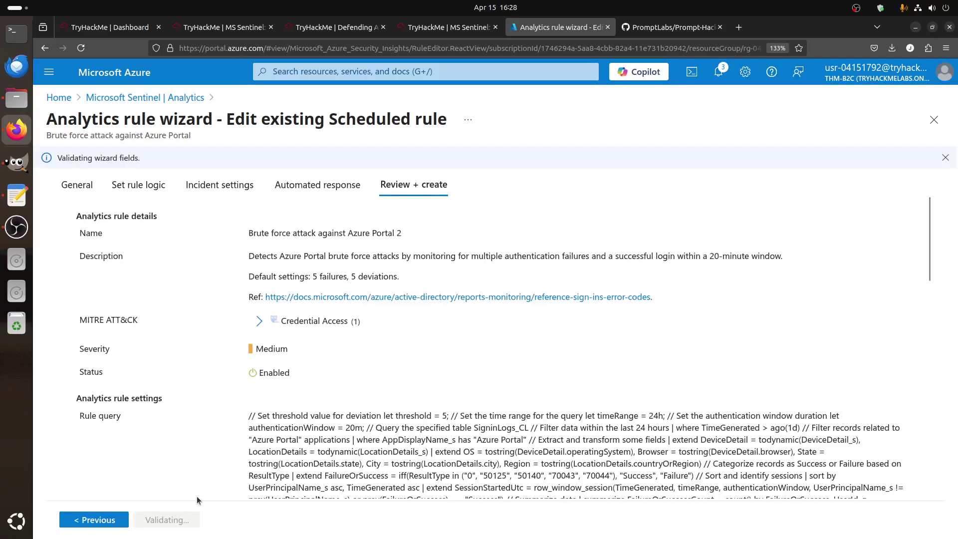
{"action": "scroll", "coordinate": [193, 483], "scroll_direction": "down", "scroll_amount": 3}
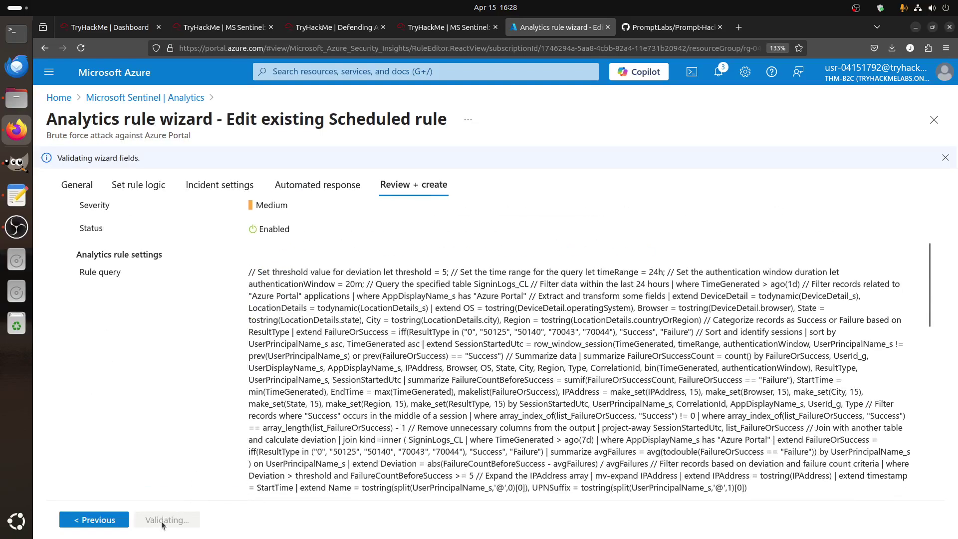
{"action": "left_click", "coordinate": [162, 522]}
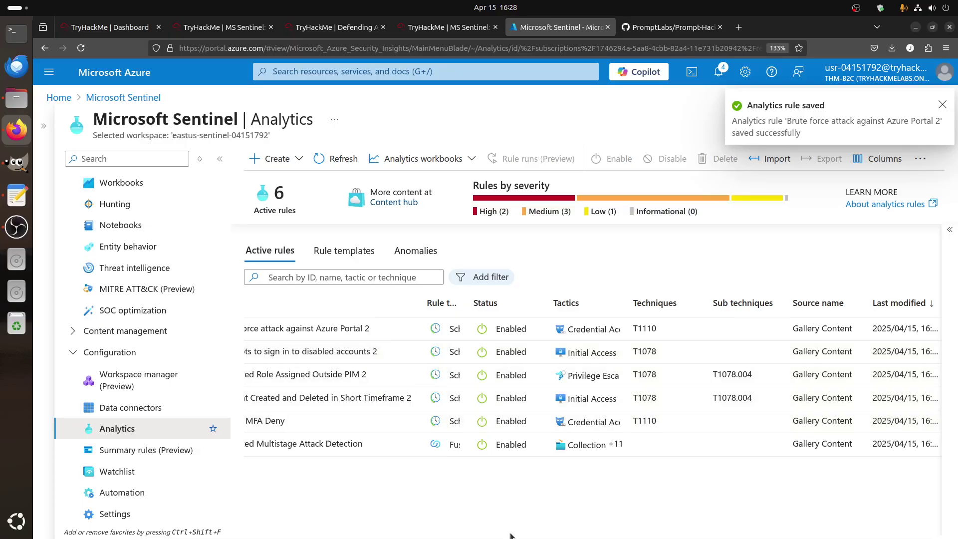
Open the Explicit MFA Deny analytics rule for editing and rename it "Explicit MFA Deny 2"
{"action": "left_click", "coordinate": [285, 424]}
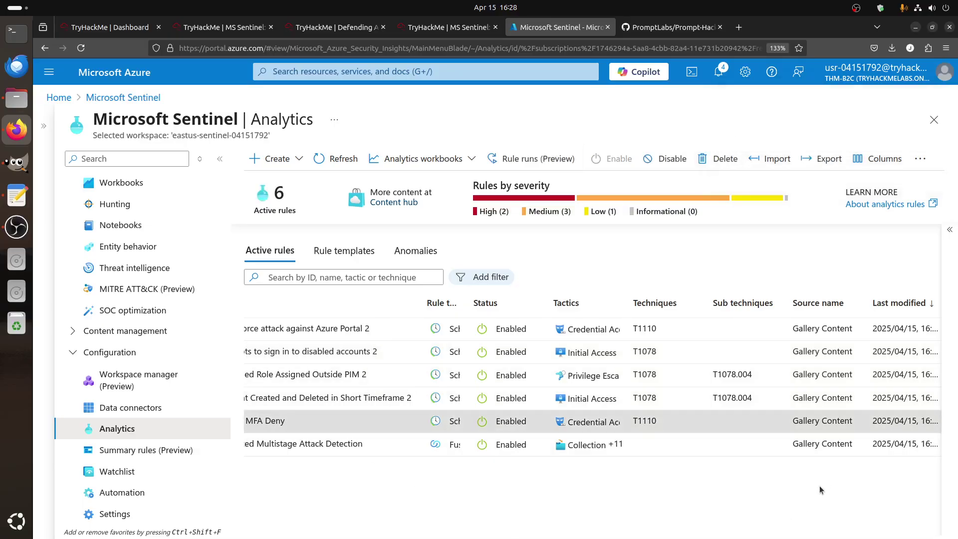
{"action": "scroll", "coordinate": [807, 489], "scroll_direction": "right", "scroll_amount": 2}
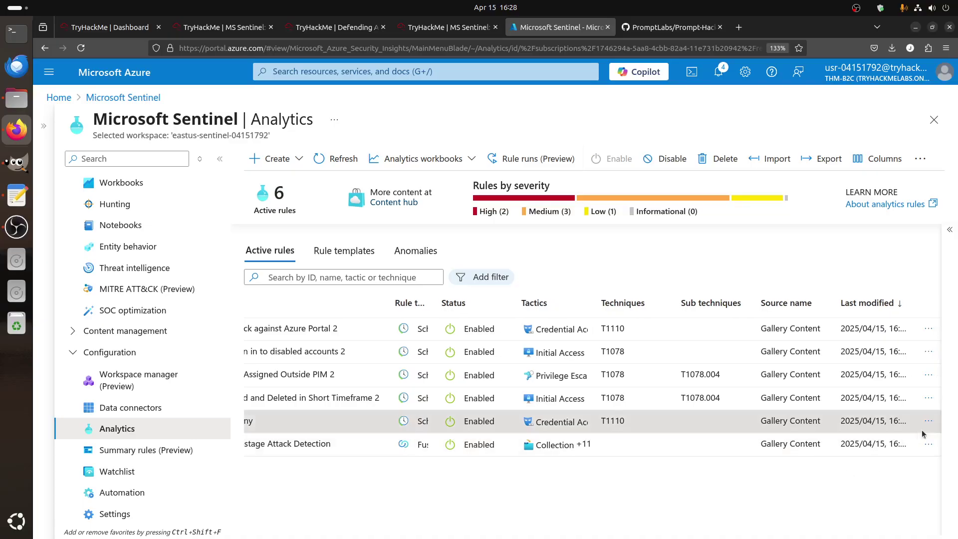
{"action": "left_click", "coordinate": [928, 420]}
{"action": "left_click", "coordinate": [860, 305]}
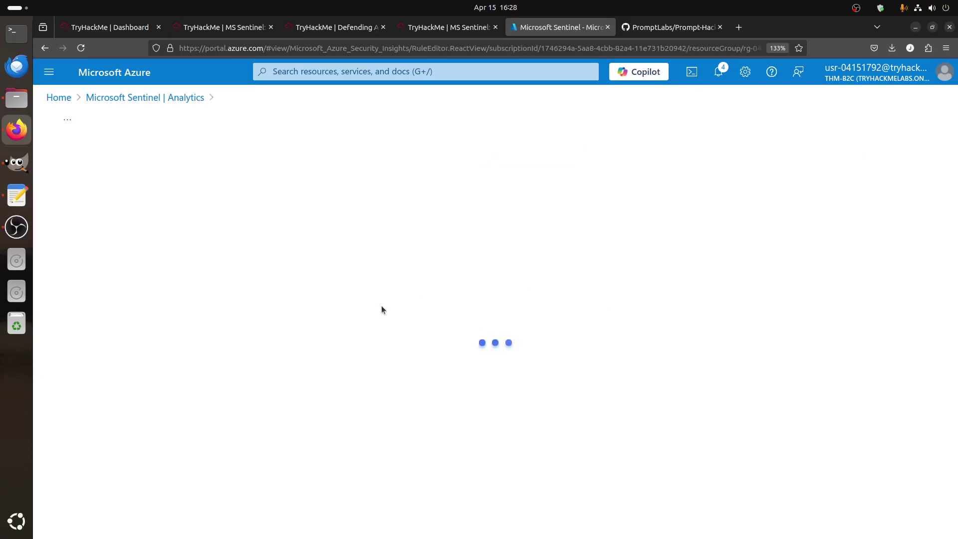
{"action": "left_click", "coordinate": [205, 281]}
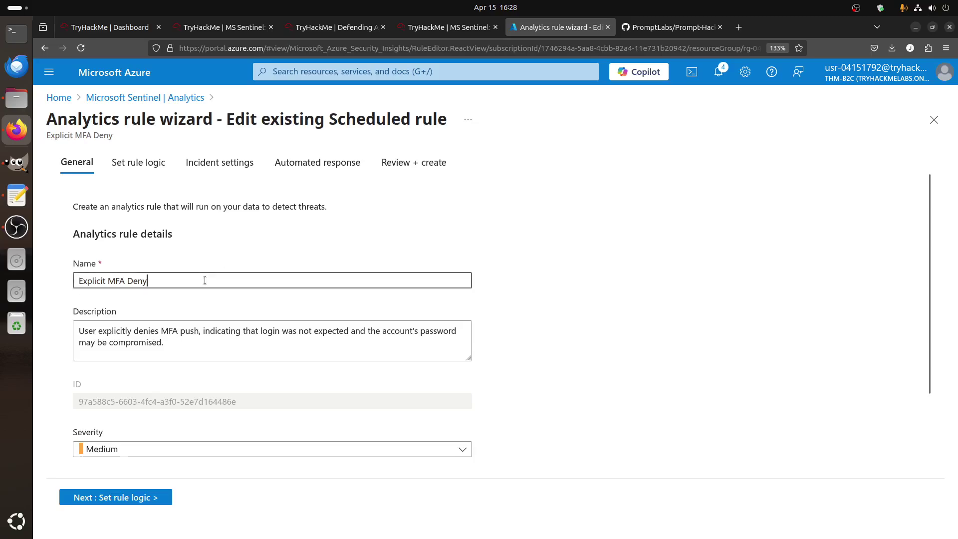
{"action": "type", "text": "2"}
Advance the MFA deny rule through the wizard to its review, keeping the other settings, and save it
{"action": "left_click", "coordinate": [140, 499]}
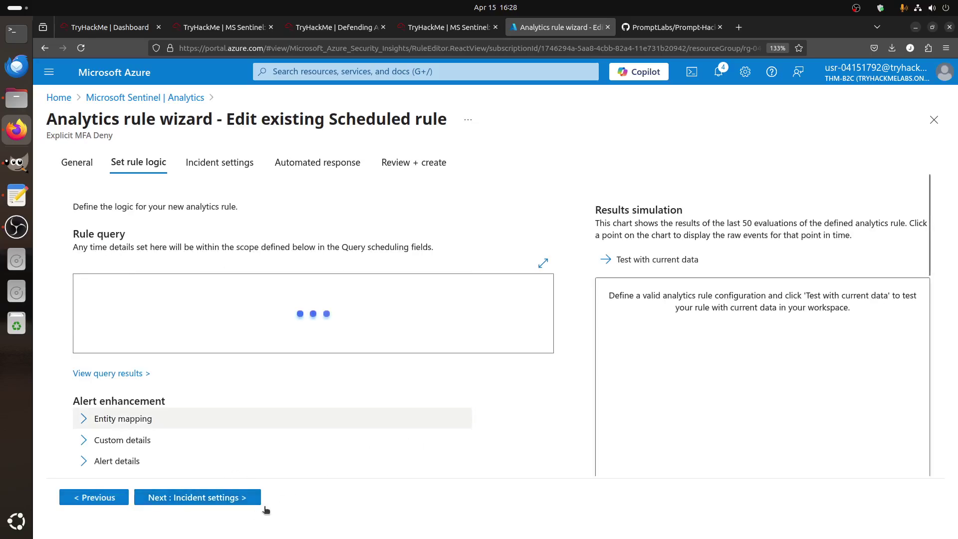
{"action": "left_click", "coordinate": [218, 498]}
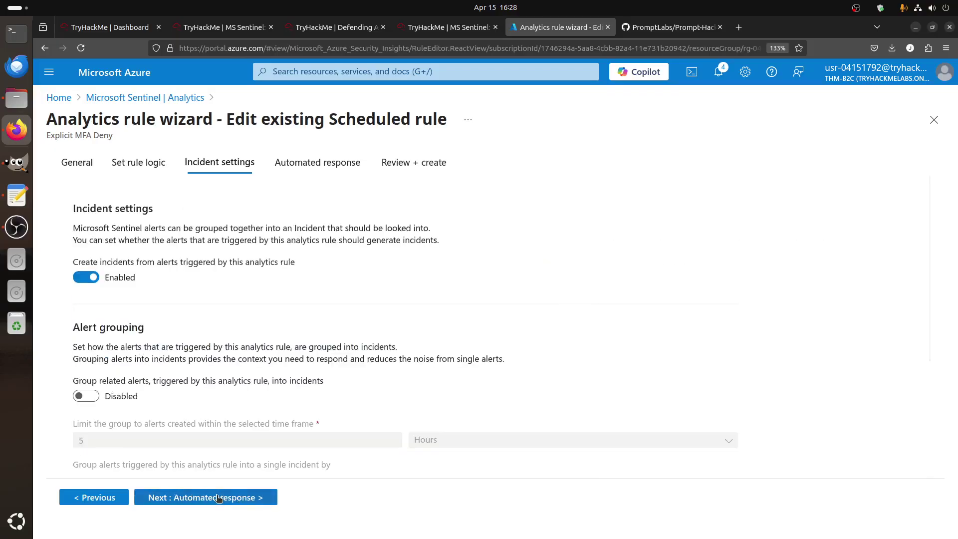
{"action": "left_click", "coordinate": [218, 498]}
{"action": "left_click", "coordinate": [220, 498]}
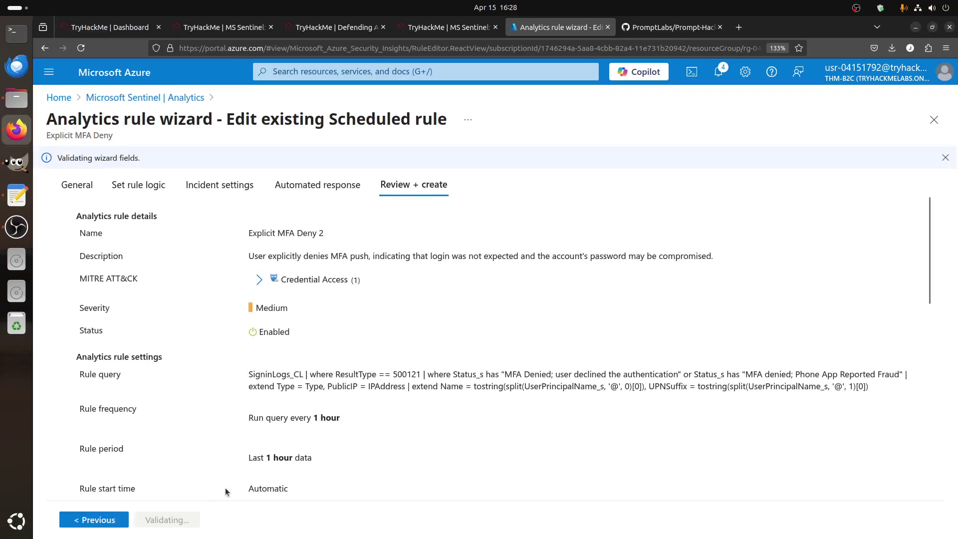
{"action": "scroll", "coordinate": [225, 492], "scroll_direction": "down", "scroll_amount": 10}
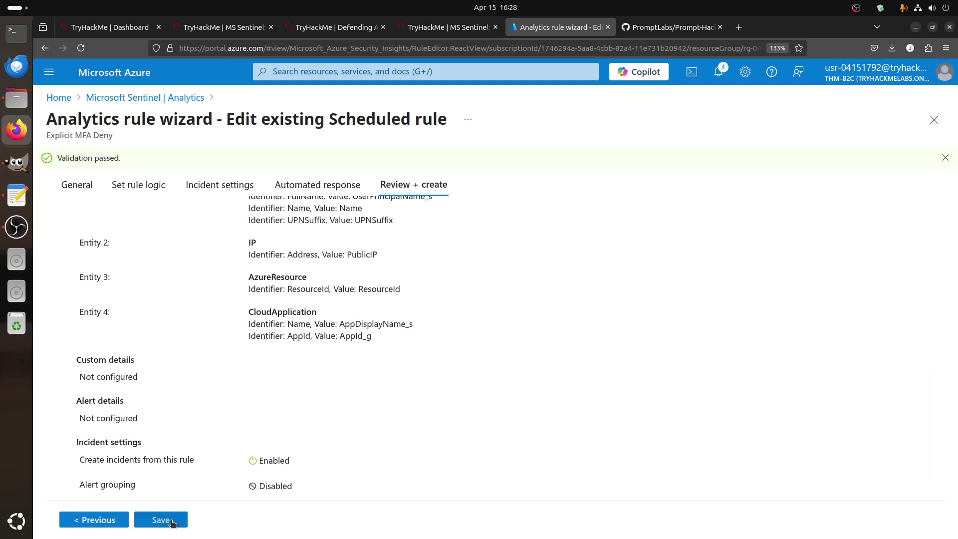
{"action": "left_click", "coordinate": [152, 519]}
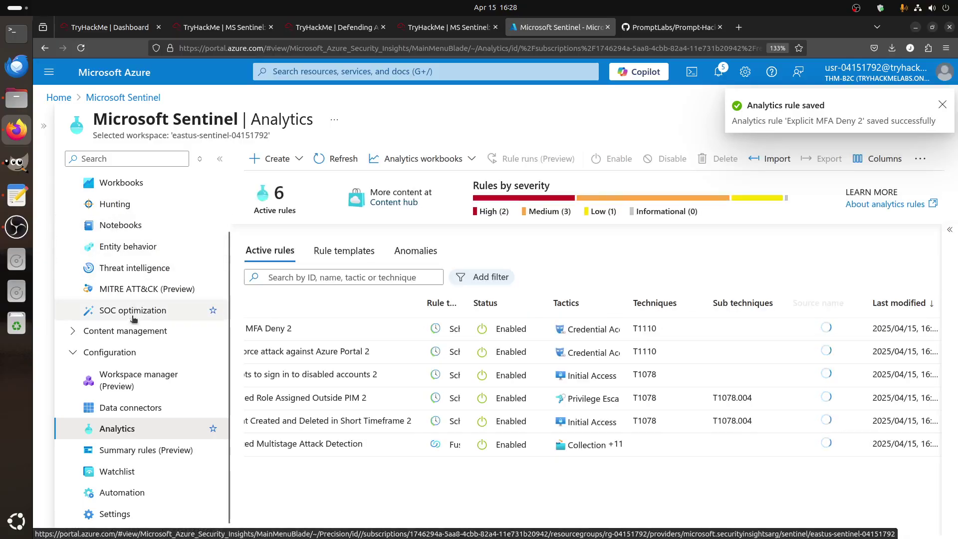
Go to the Sentinel incidents and open the full details of the "Account Created and Deleted in Short Timeframe 2" incident
{"action": "scroll", "coordinate": [131, 277], "scroll_direction": "up", "scroll_amount": 2}
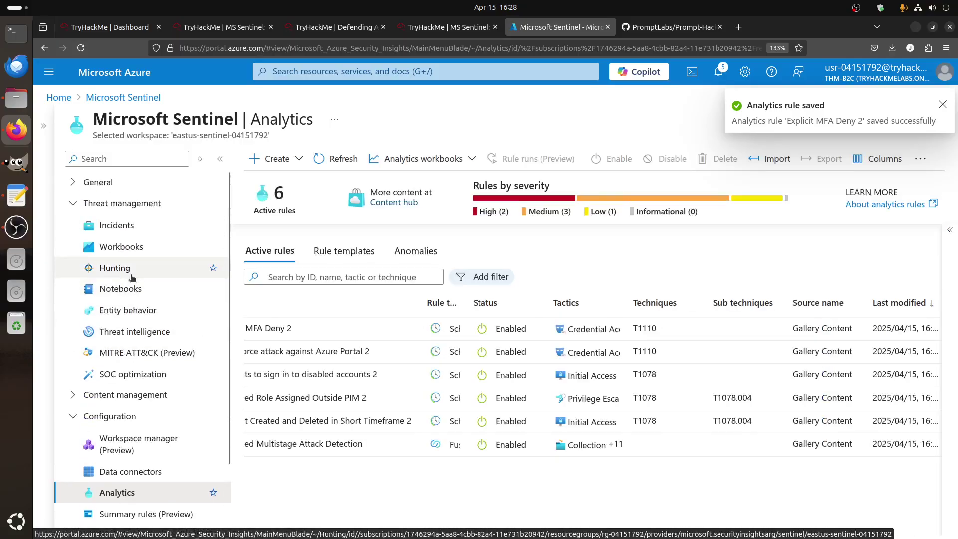
{"action": "left_click", "coordinate": [124, 225]}
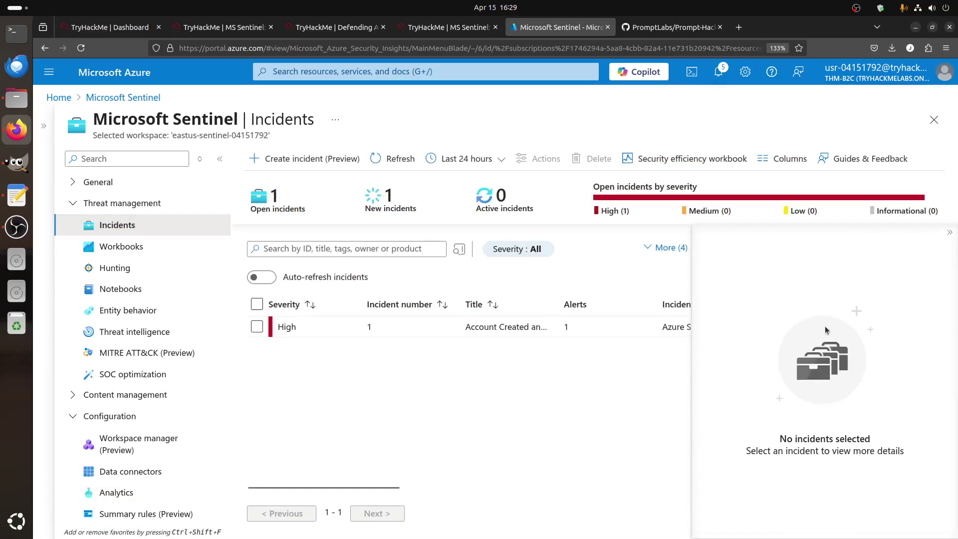
{"action": "left_click", "coordinate": [949, 232]}
{"action": "left_click", "coordinate": [321, 331]}
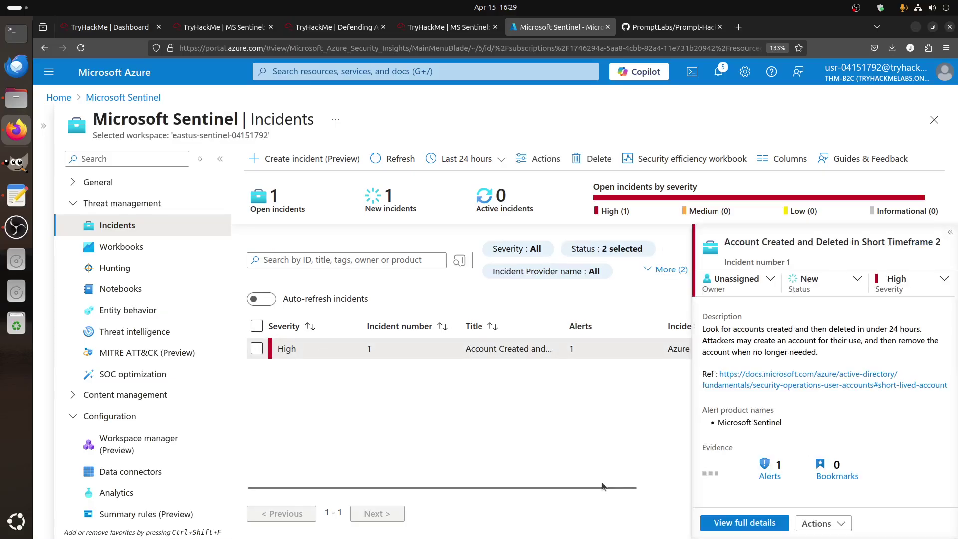
{"action": "left_click", "coordinate": [745, 524]}
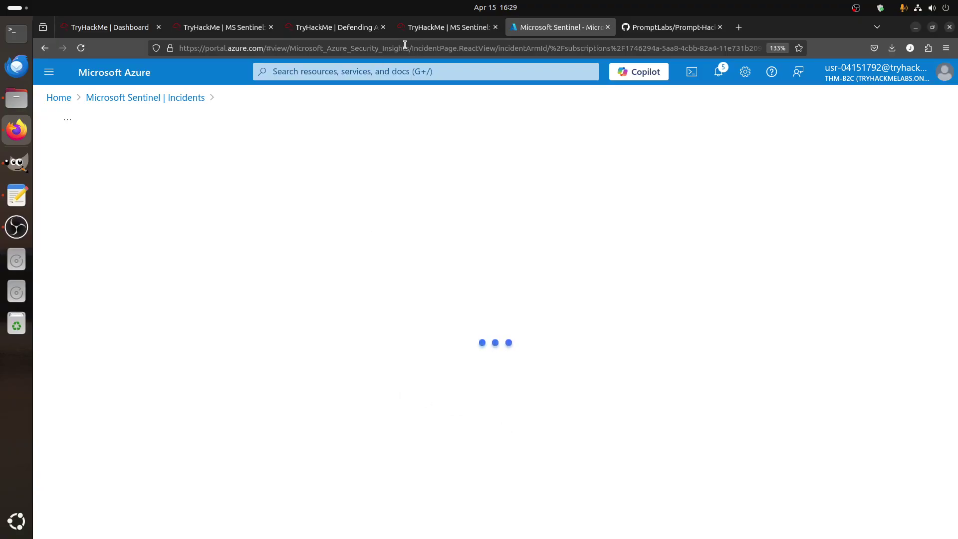
Switch to the TryHackMe room and read the question on which entity deleted the accounts, along with its hint
{"action": "left_click", "coordinate": [448, 27]}
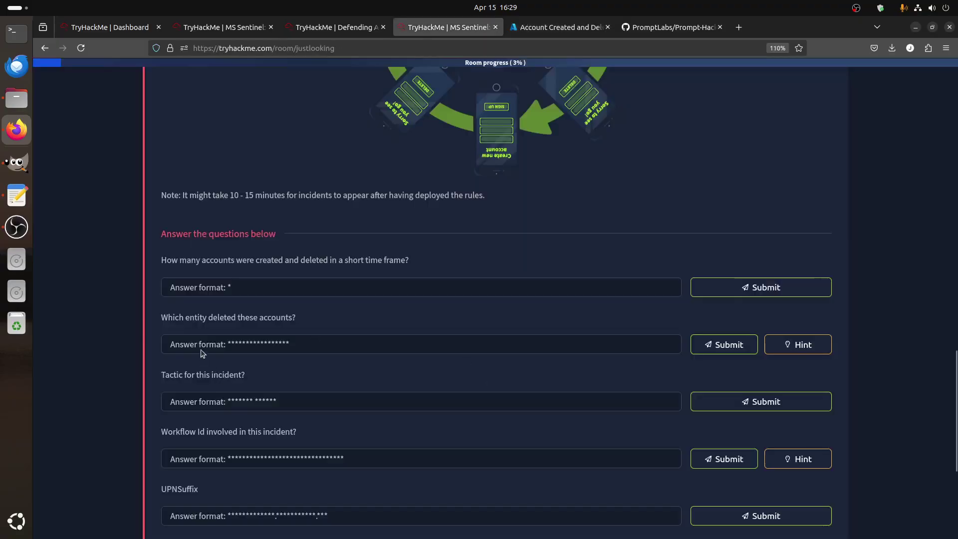
{"action": "left_click_drag", "start_coordinate": [159, 318], "coordinate": [348, 327]}
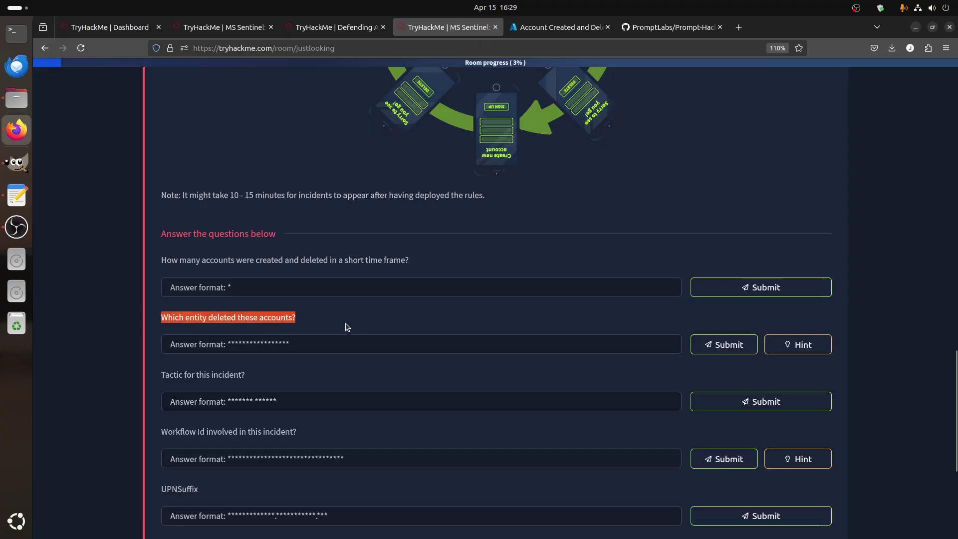
{"action": "left_click", "coordinate": [798, 344]}
{"action": "left_click_drag", "start_coordinate": [740, 141], "coordinate": [703, 136]}
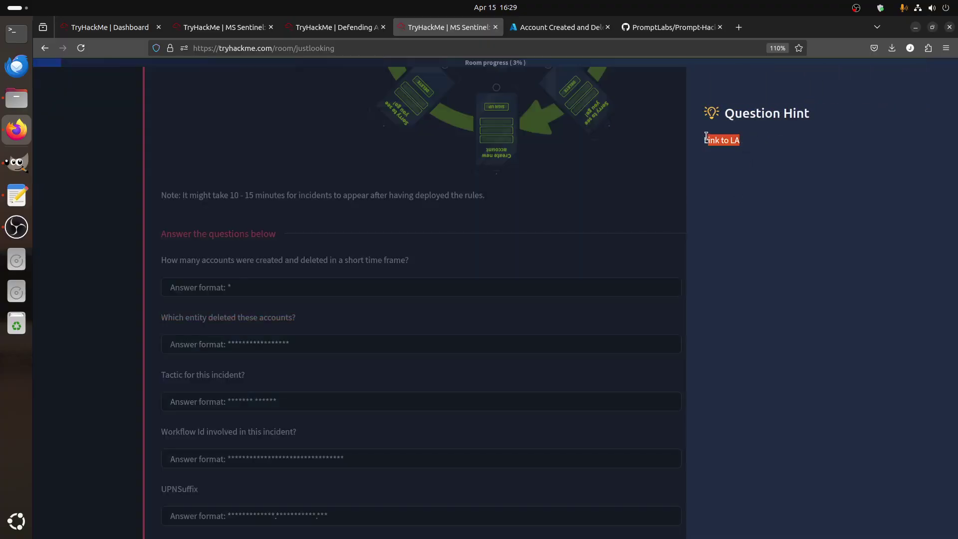
{"action": "left_click", "coordinate": [493, 310]}
Back in Azure, open the incident alert's Link to LA events and examine the deletion columns for the entity that deleted the accounts
{"action": "left_click", "coordinate": [559, 27]}
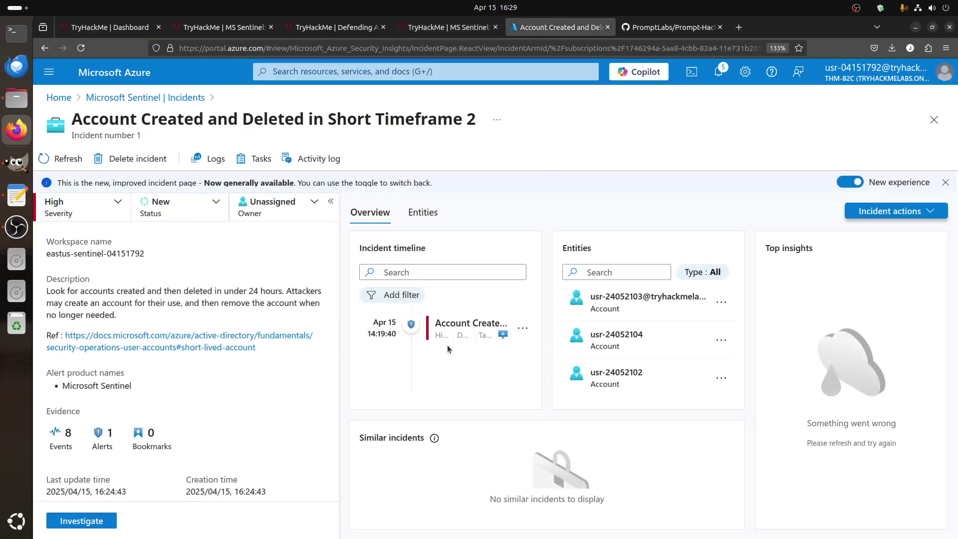
{"action": "left_click", "coordinate": [370, 327]}
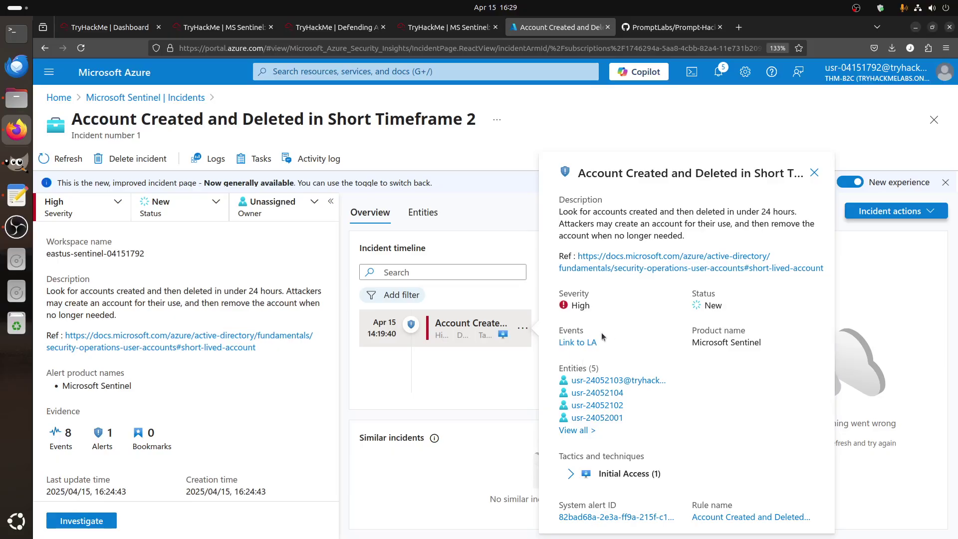
{"action": "left_click", "coordinate": [576, 343]}
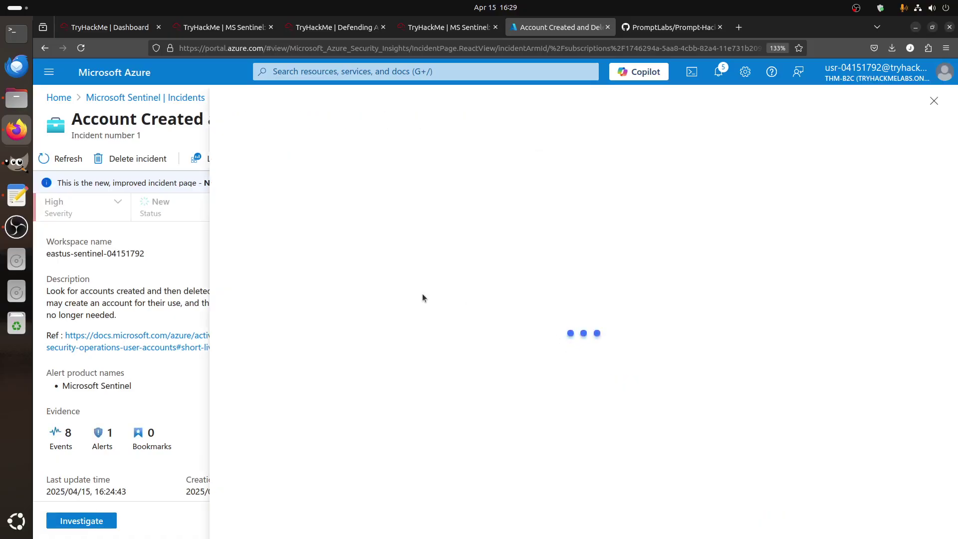
{"action": "left_click", "coordinate": [424, 27]}
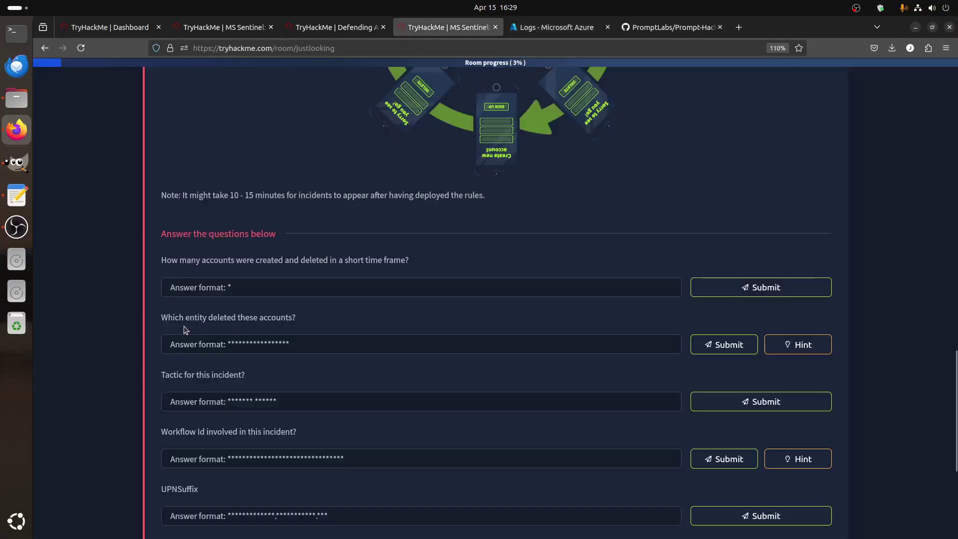
{"action": "left_click", "coordinate": [534, 28]}
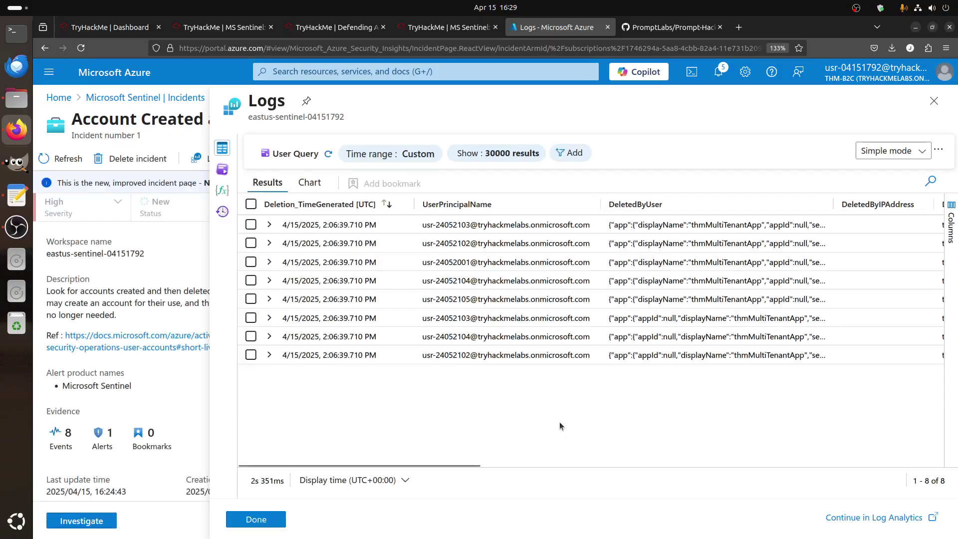
{"action": "left_click_drag", "start_coordinate": [391, 468], "coordinate": [469, 466]}
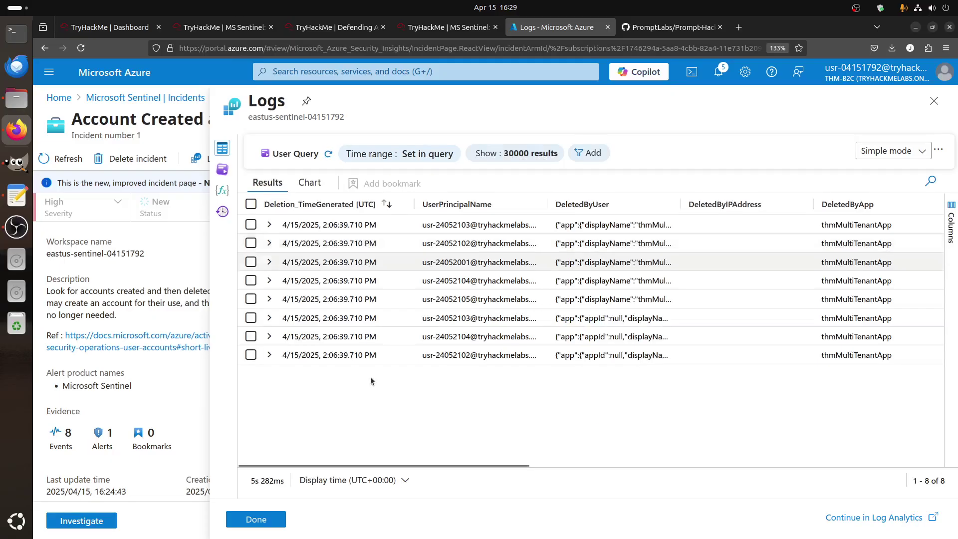
{"action": "left_click_drag", "start_coordinate": [375, 465], "coordinate": [469, 465]}
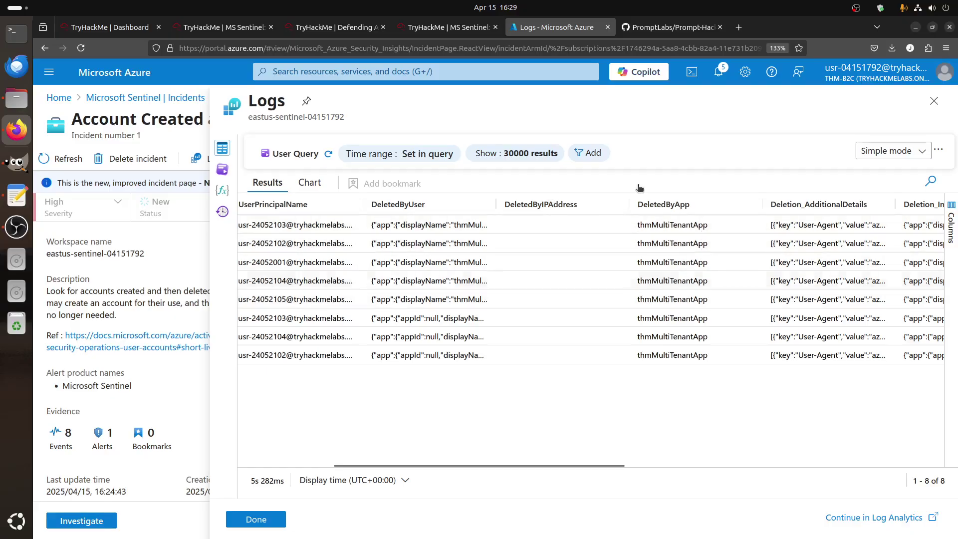
Check the TryHackMe question on the incident's tactic, and expand the tactics and techniques entry in the Sentinel incident details
{"action": "left_click", "coordinate": [443, 29]}
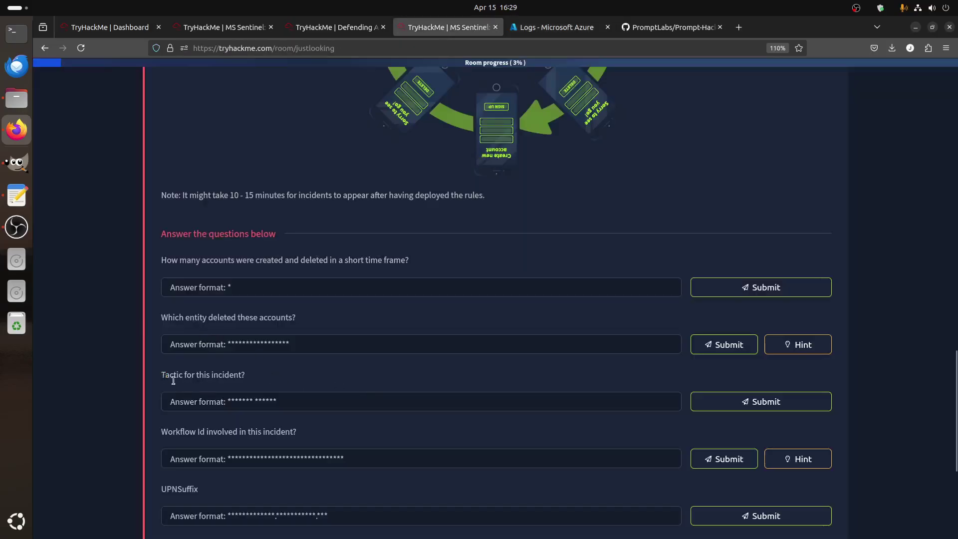
{"action": "left_click_drag", "start_coordinate": [174, 381], "coordinate": [270, 387]}
{"action": "left_click", "coordinate": [552, 28]}
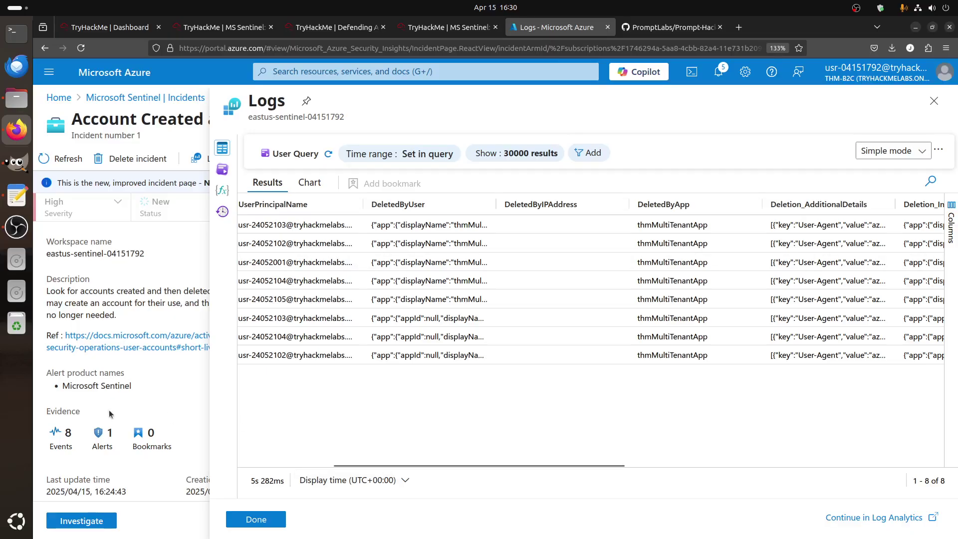
{"action": "scroll", "coordinate": [79, 382], "scroll_direction": "down", "scroll_amount": 3}
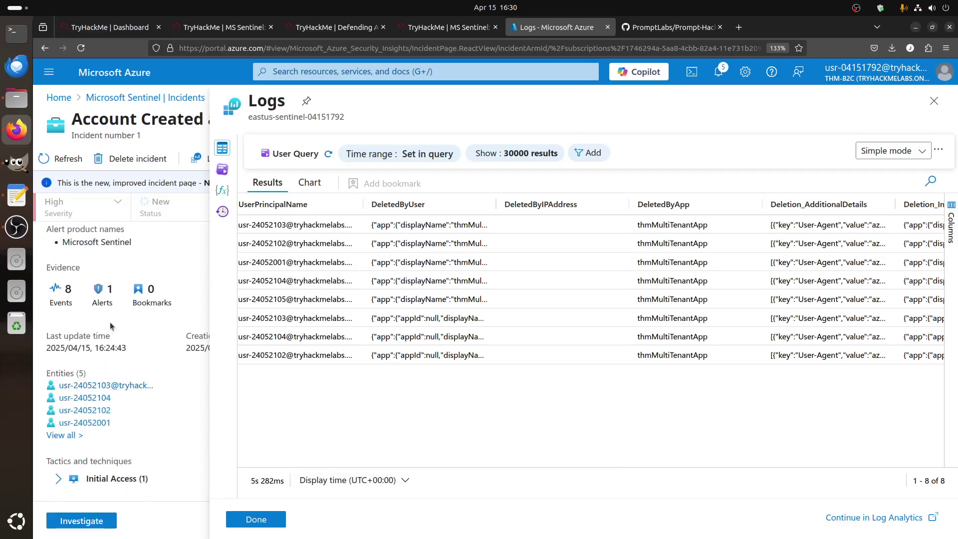
{"action": "scroll", "coordinate": [111, 326], "scroll_direction": "down", "scroll_amount": 4}
{"action": "left_click", "coordinate": [57, 263]}
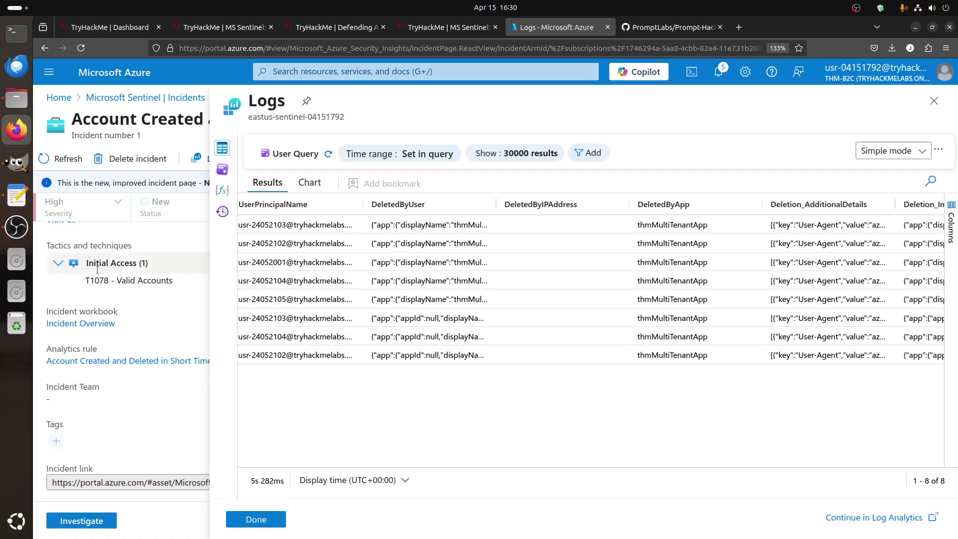
Read the TryHackMe question on the Workflow Id, and return to the first columns of the Azure deletion log results
{"action": "left_click", "coordinate": [432, 28]}
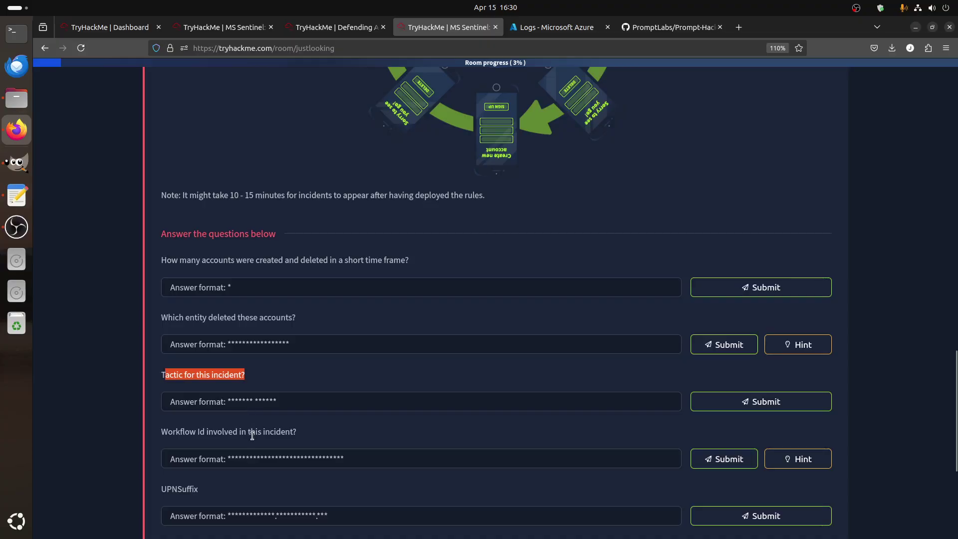
{"action": "left_click_drag", "start_coordinate": [168, 433], "coordinate": [359, 434]}
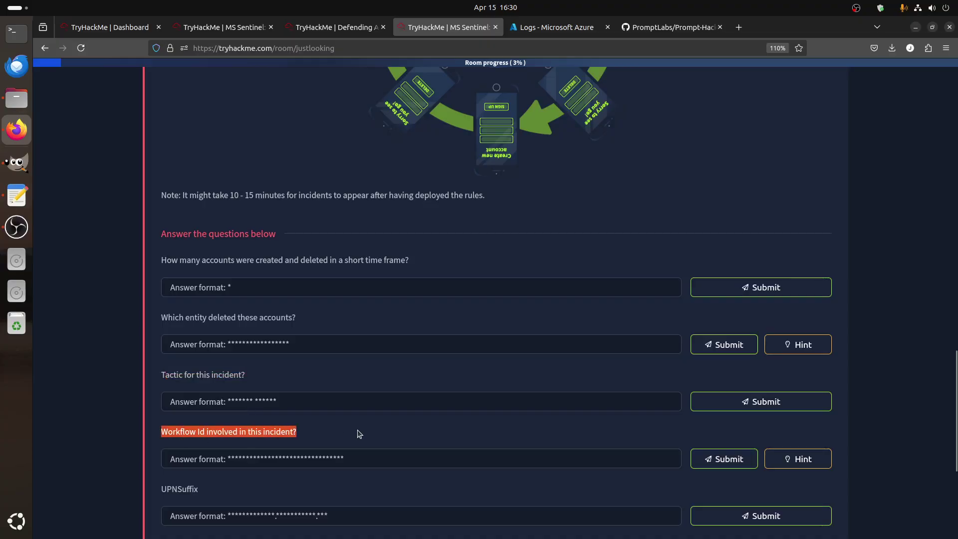
{"action": "left_click", "coordinate": [528, 31]}
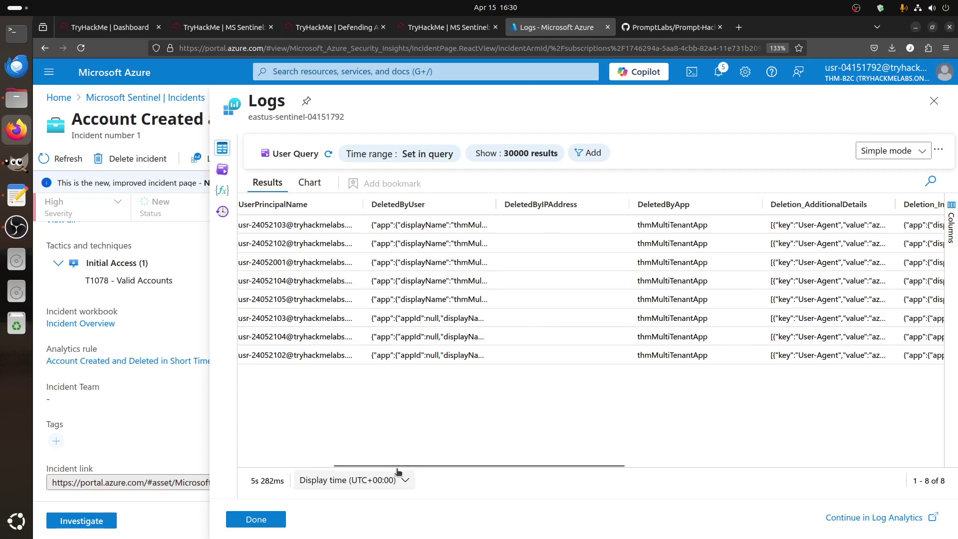
{"action": "left_click_drag", "start_coordinate": [398, 469], "coordinate": [319, 462]}
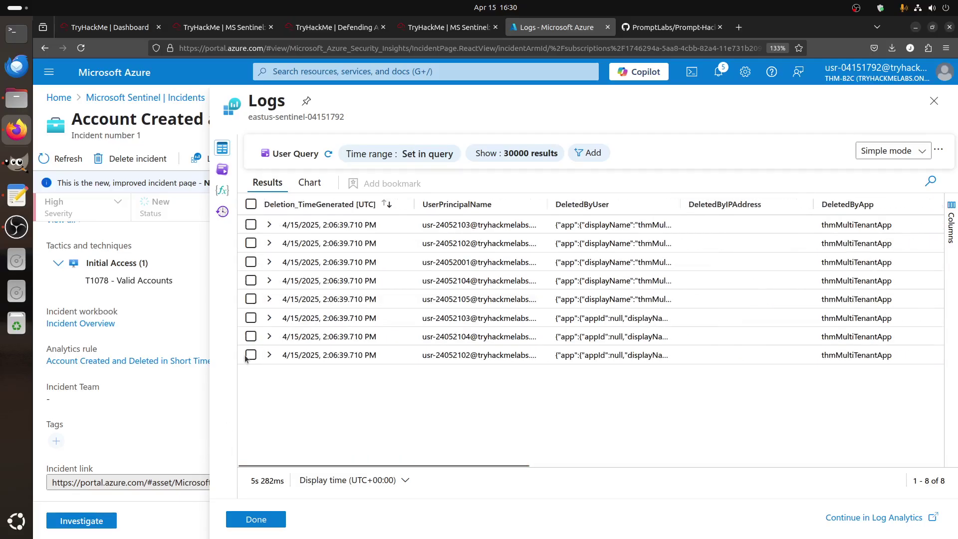
Expand the third deletion record and the first entry of its Deletion_AdditionalDetails, and highlight the workflow ID in the User-Agent value
{"action": "left_click", "coordinate": [268, 263]}
{"action": "left_click", "coordinate": [267, 263]}
{"action": "scroll", "coordinate": [567, 378], "scroll_direction": "down", "scroll_amount": 3}
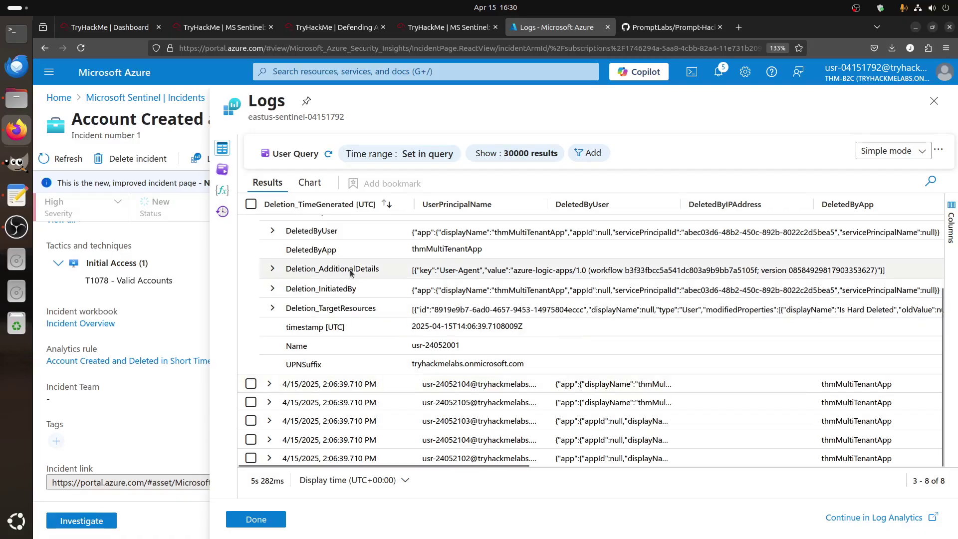
{"action": "left_click", "coordinate": [272, 270]}
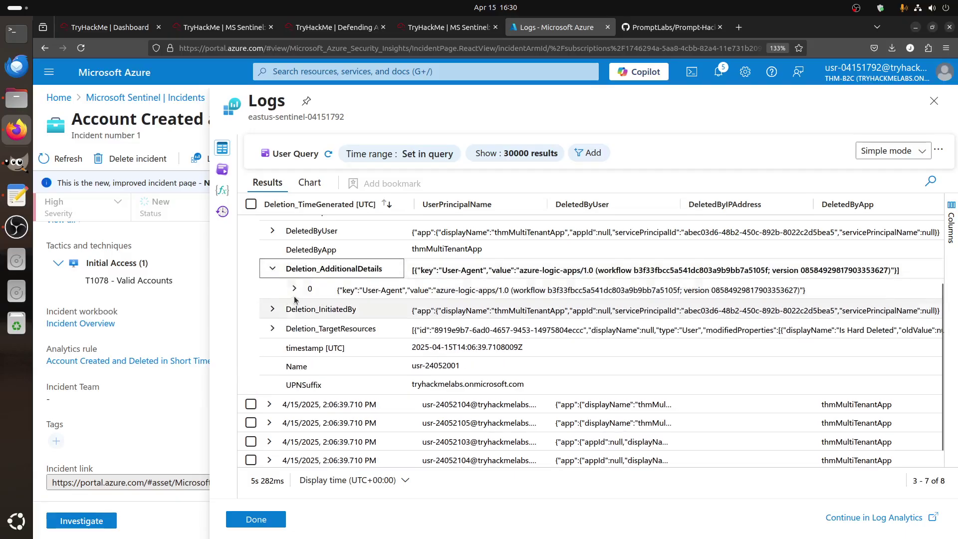
{"action": "left_click", "coordinate": [295, 288]}
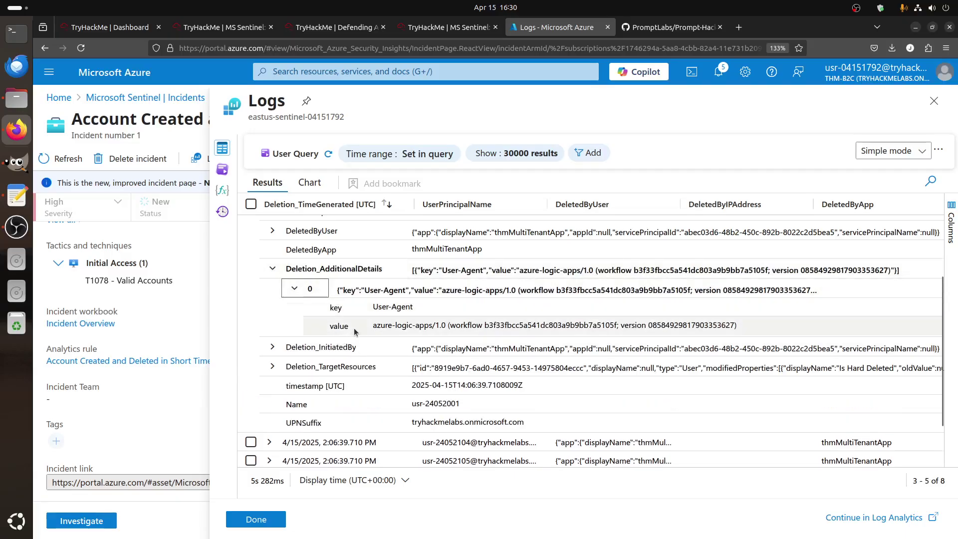
{"action": "left_click_drag", "start_coordinate": [449, 326], "coordinate": [616, 329]}
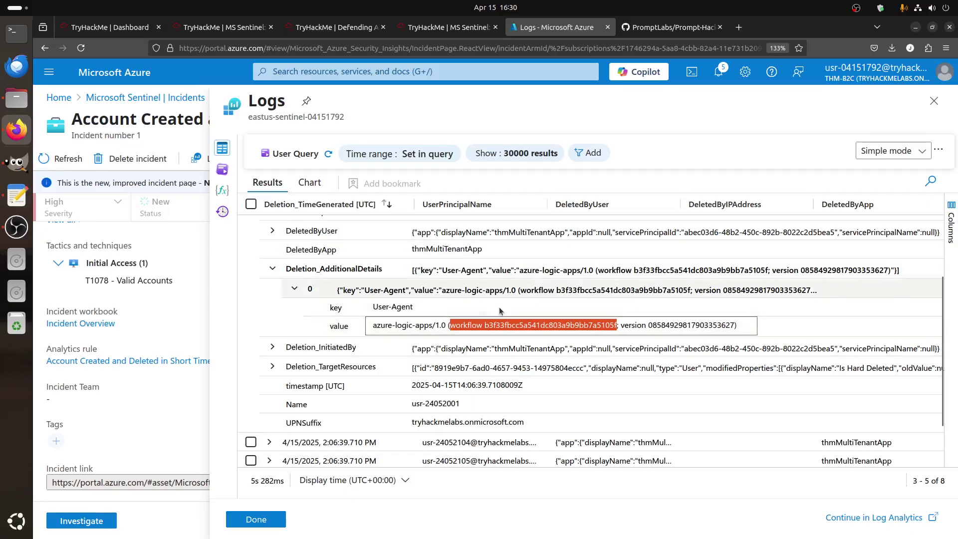
Read the UPNSuffix question in TryHackMe, and collapse the expanded third deletion record in the Azure log results
{"action": "left_click", "coordinate": [457, 30]}
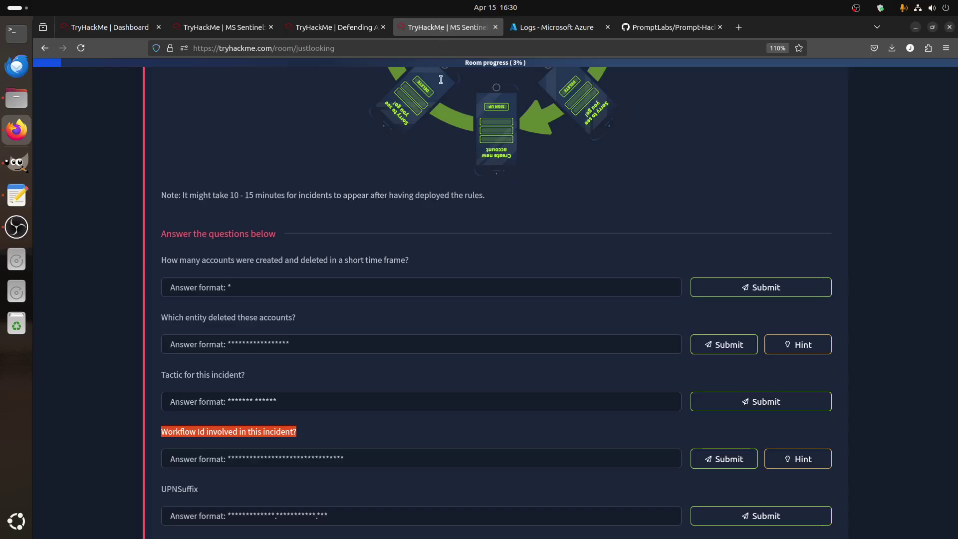
{"action": "scroll", "coordinate": [338, 429], "scroll_direction": "down", "scroll_amount": 4}
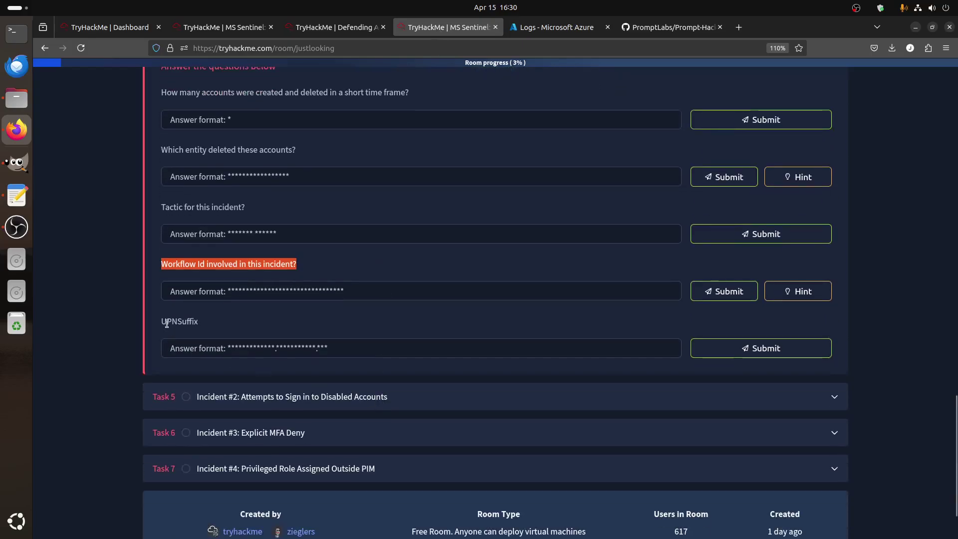
{"action": "left_click_drag", "start_coordinate": [167, 323], "coordinate": [206, 328]}
{"action": "left_click", "coordinate": [539, 29]}
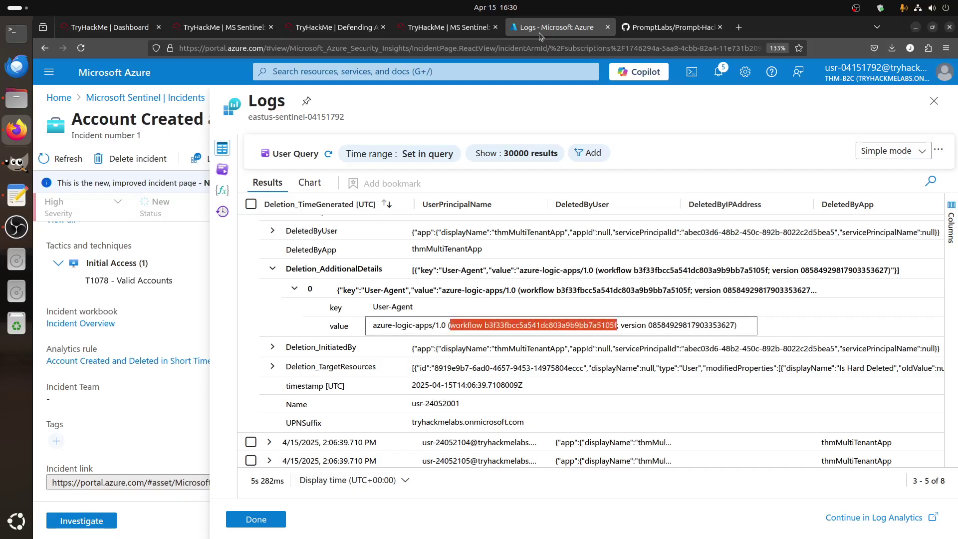
{"action": "left_click", "coordinate": [272, 268]}
{"action": "scroll", "coordinate": [265, 248], "scroll_direction": "up", "scroll_amount": 3}
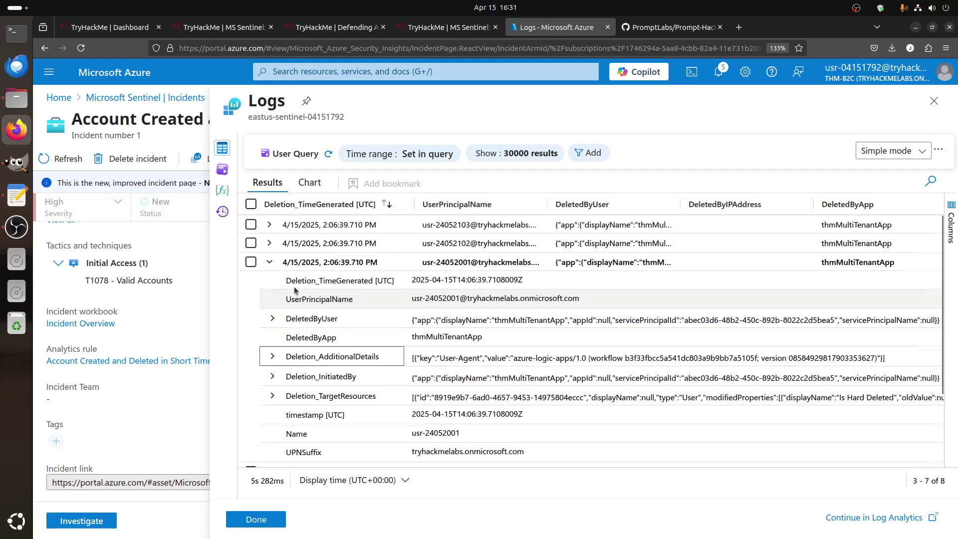
{"action": "left_click", "coordinate": [269, 262]}
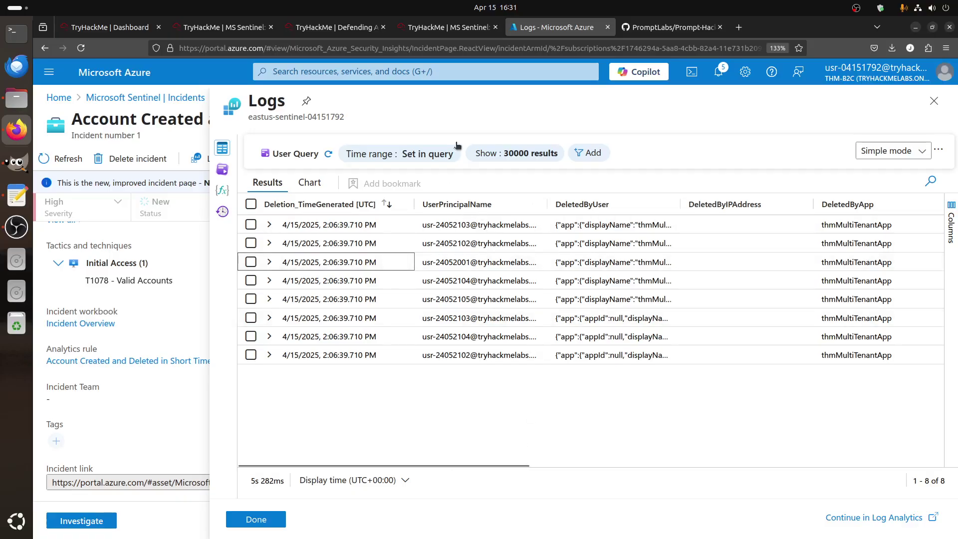
Recheck the UPNSuffix question in TryHackMe, and highlight the first record's UPNSuffix value in the Azure deletion results
{"action": "left_click", "coordinate": [445, 32]}
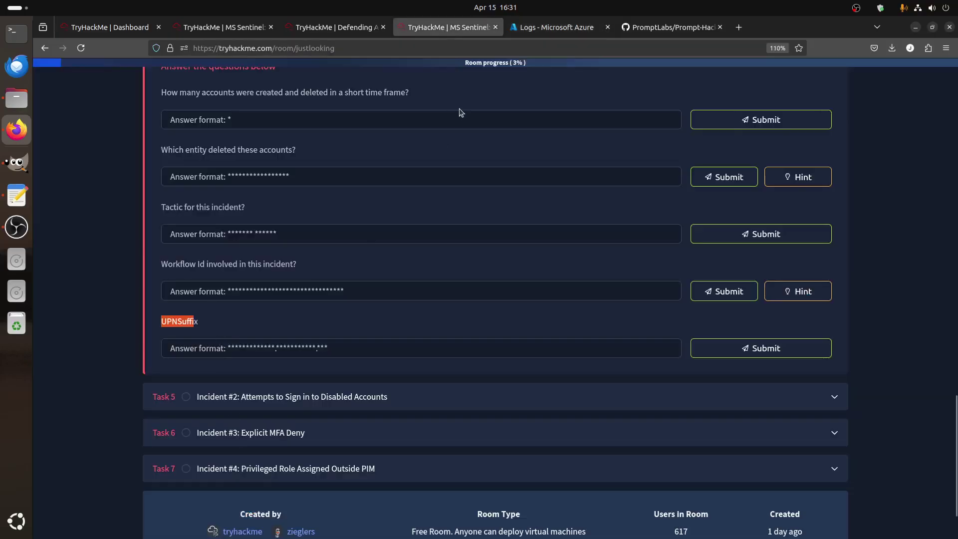
{"action": "left_click", "coordinate": [550, 31]}
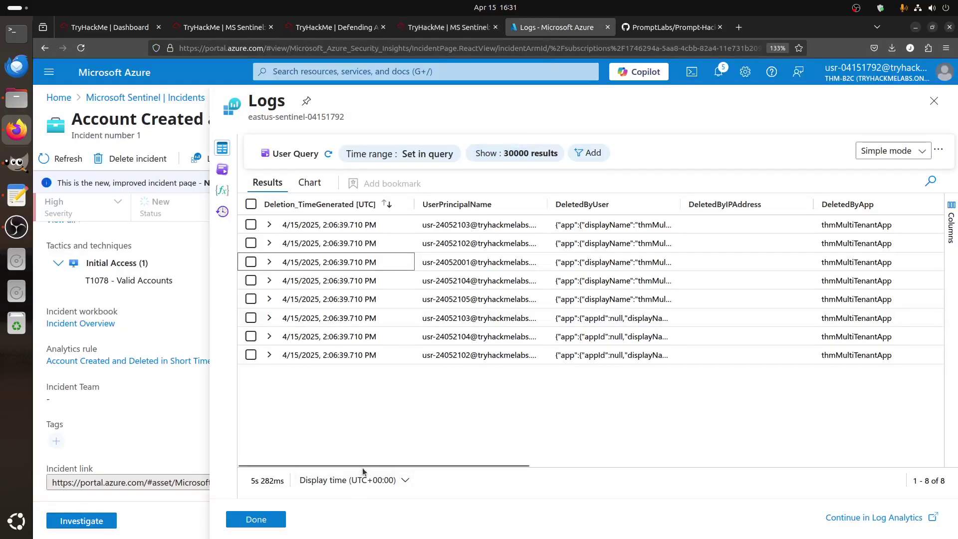
{"action": "left_click_drag", "start_coordinate": [364, 464], "coordinate": [798, 480]}
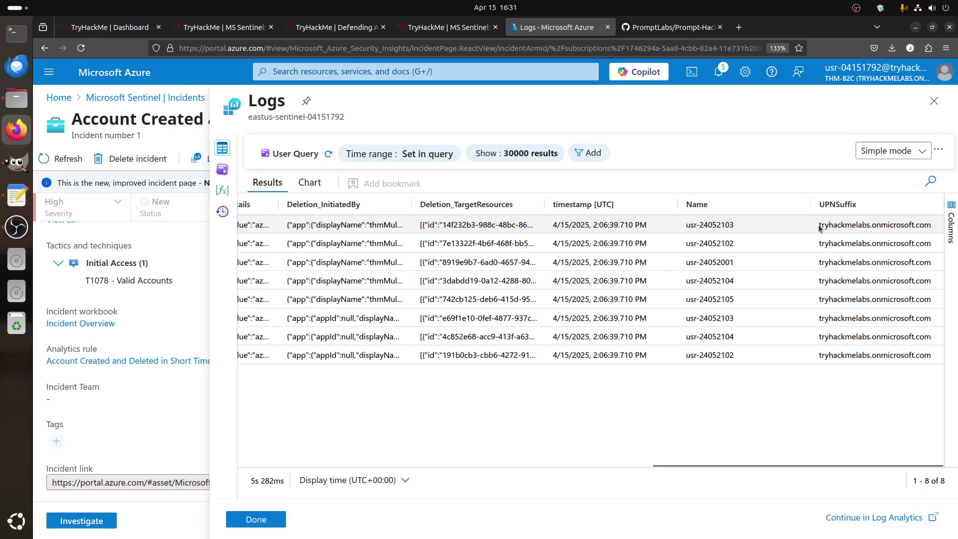
{"action": "left_click_drag", "start_coordinate": [818, 227], "coordinate": [932, 227]}
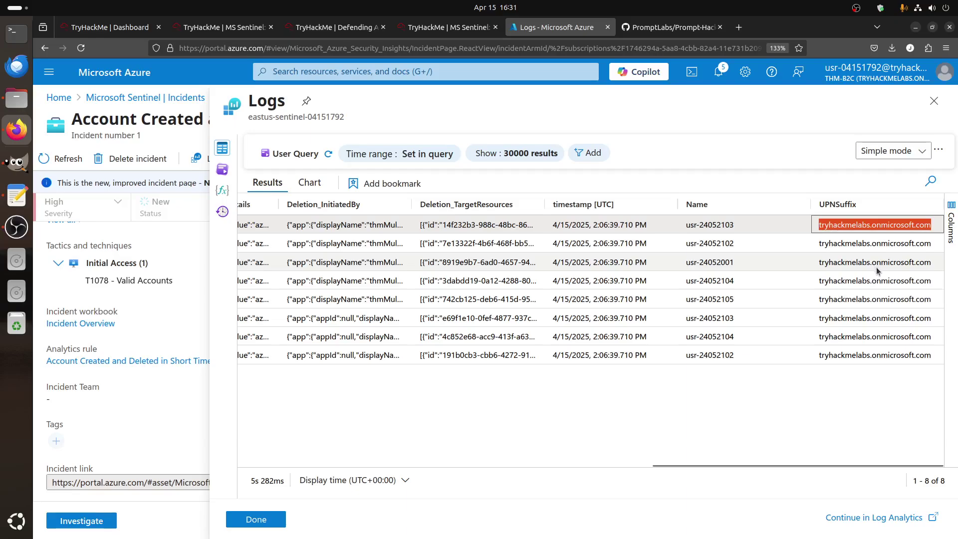
Expand Task 5 in the TryHackMe room, and return from the Azure logs to a refreshed Sentinel incidents list
{"action": "left_click", "coordinate": [479, 27]}
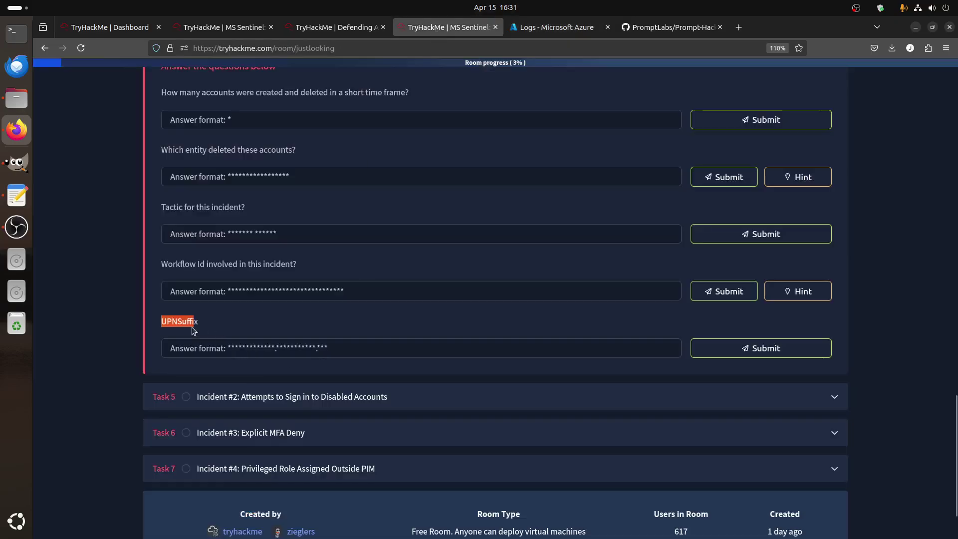
{"action": "left_click", "coordinate": [301, 399]}
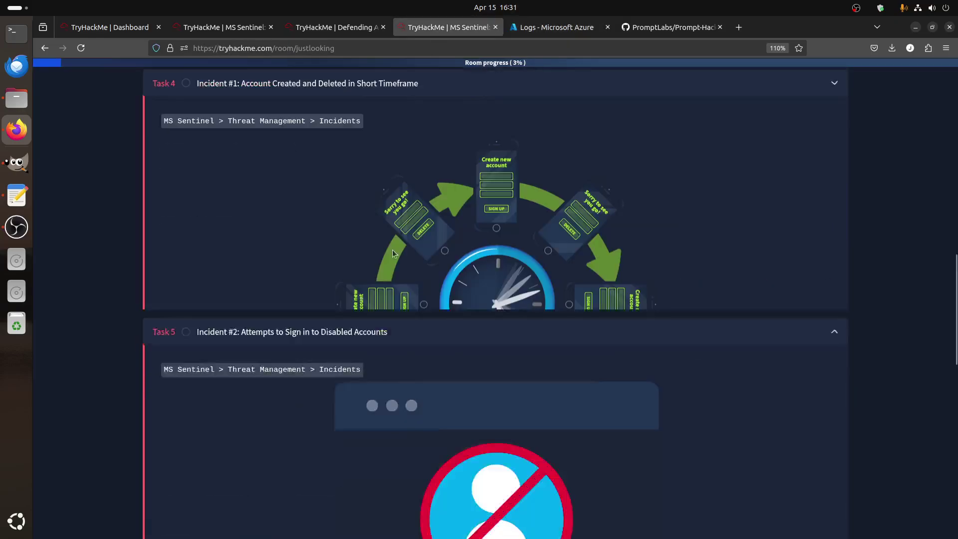
{"action": "left_click", "coordinate": [530, 25]}
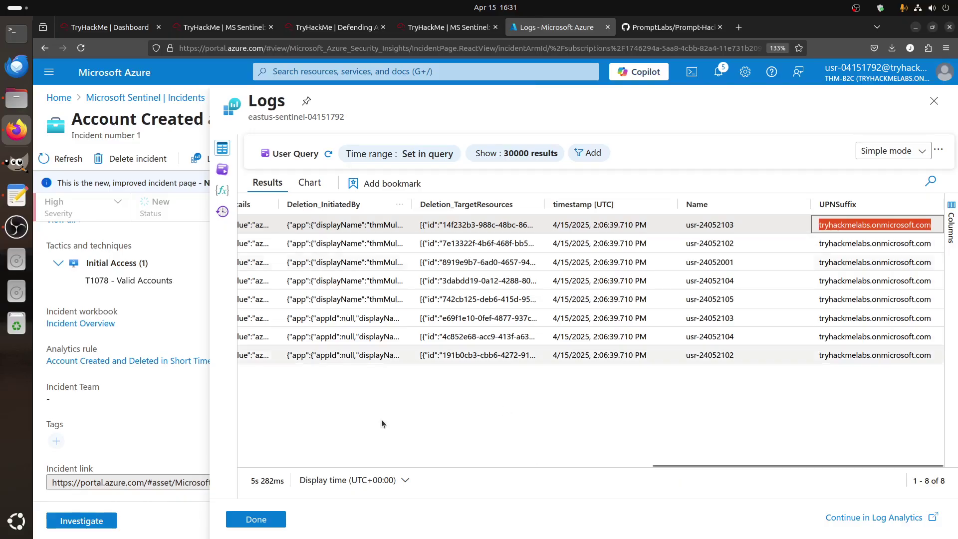
{"action": "left_click", "coordinate": [256, 520]}
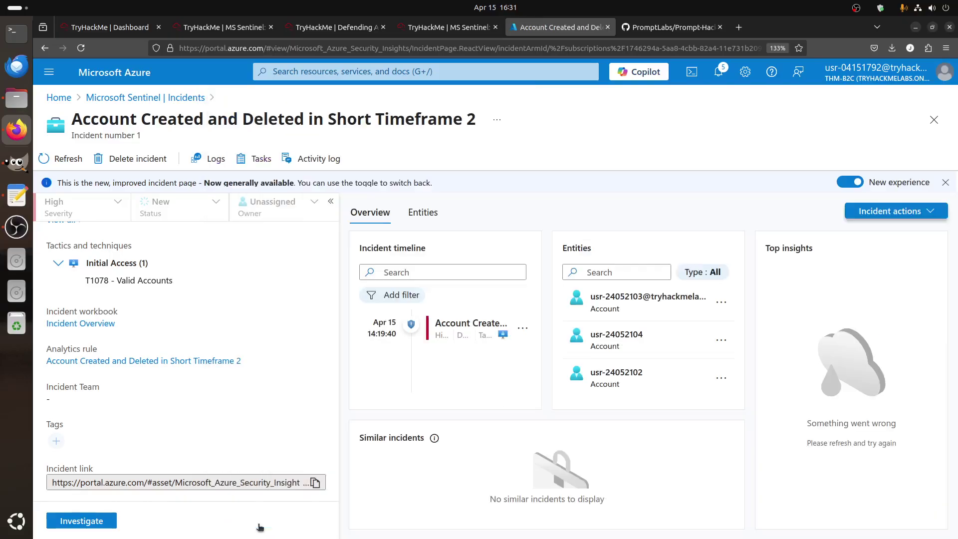
{"action": "left_click", "coordinate": [107, 98]}
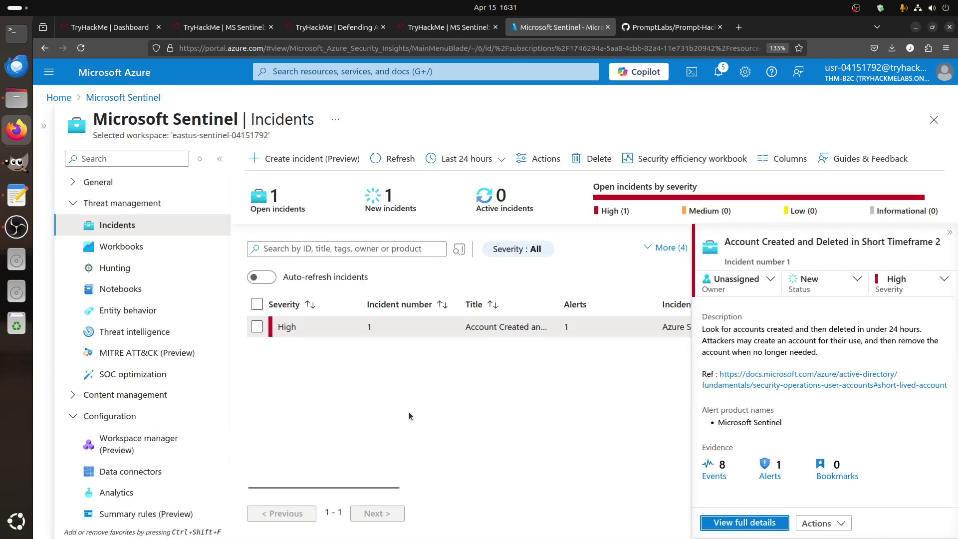
{"action": "left_click", "coordinate": [394, 160]}
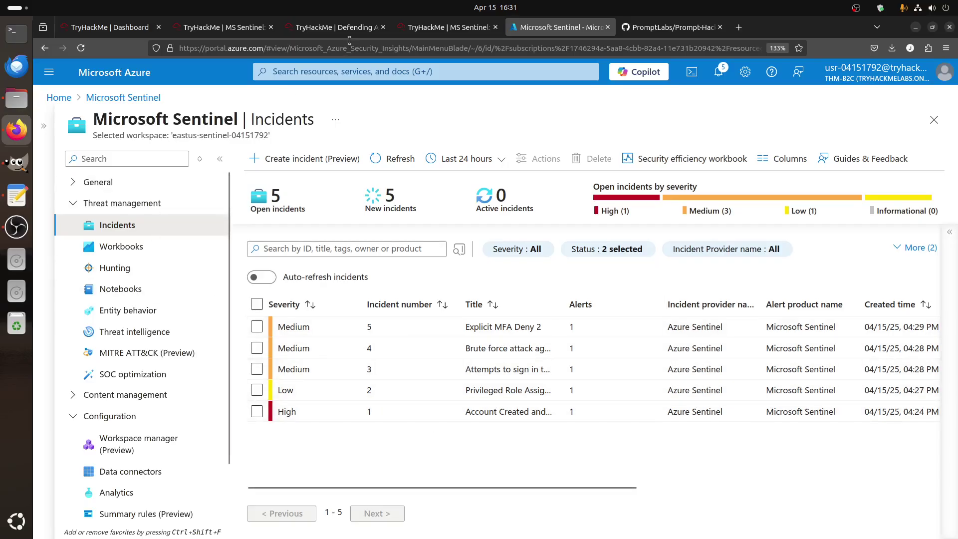
Check the Task 5 incident title in TryHackMe, and open the full details of "Attempts to sign in to disabled accounts 2" in Sentinel
{"action": "left_click", "coordinate": [419, 34]}
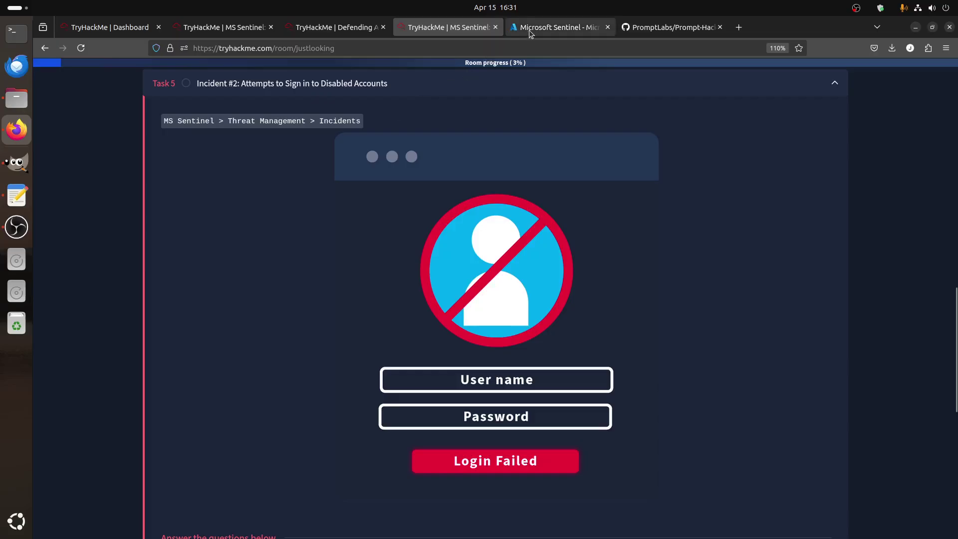
{"action": "left_click", "coordinate": [554, 27]}
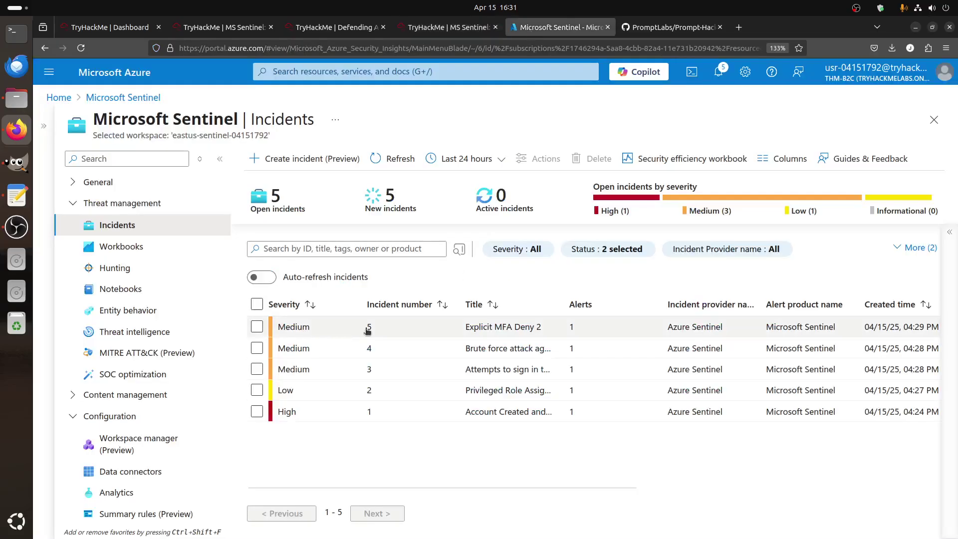
{"action": "left_click", "coordinate": [484, 370]}
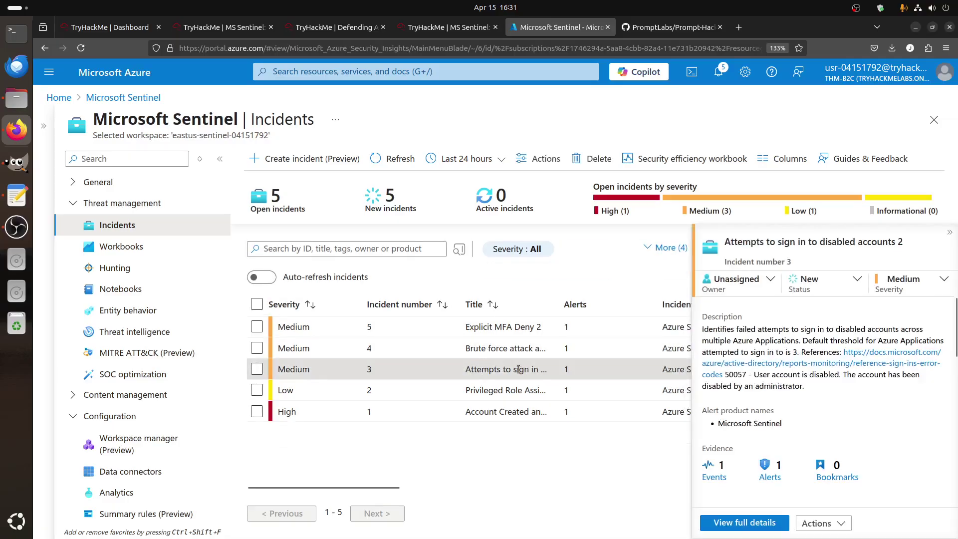
{"action": "left_click", "coordinate": [708, 523]}
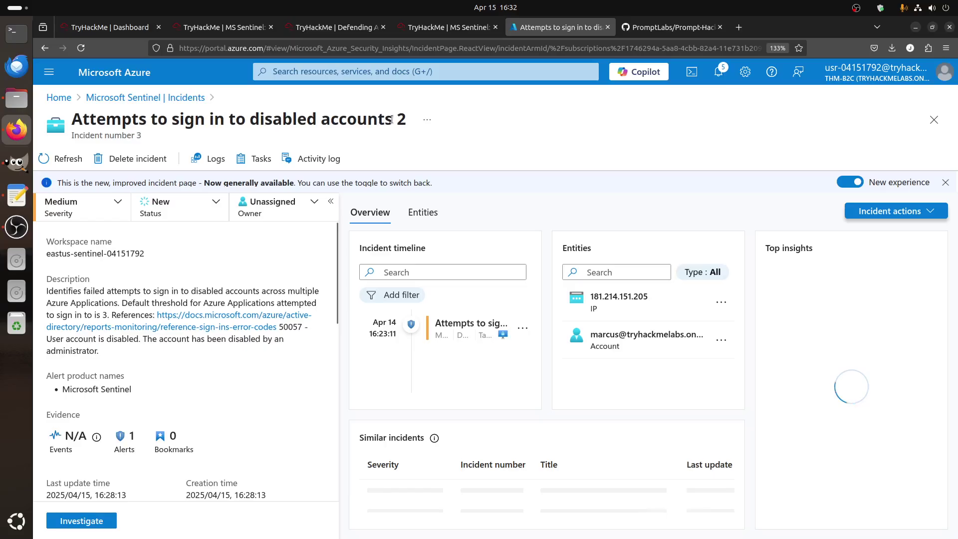
Highlight the incident title's number suffix, and expand the Initial Access tactic to highlight its technique name
{"action": "left_click_drag", "start_coordinate": [407, 119], "coordinate": [394, 120]}
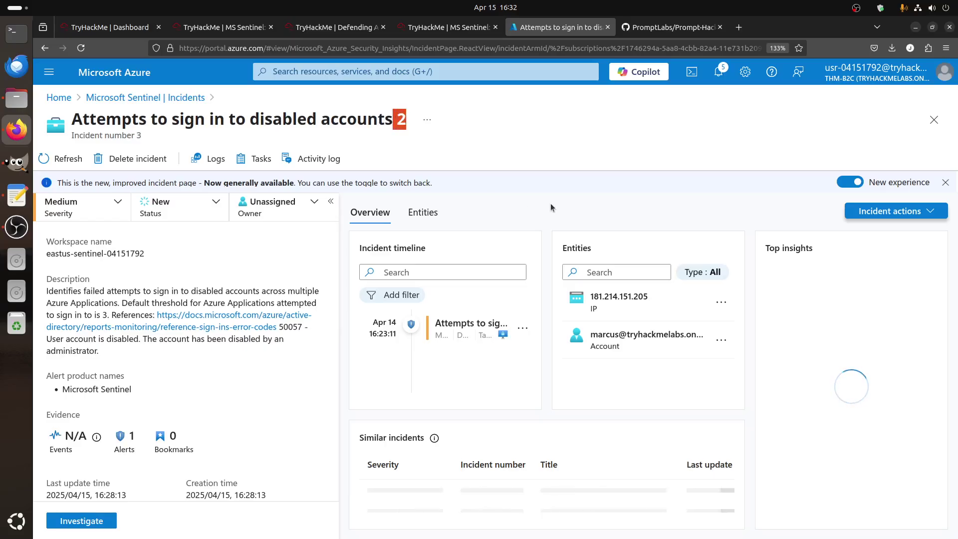
{"action": "scroll", "coordinate": [144, 392], "scroll_direction": "down", "scroll_amount": 4}
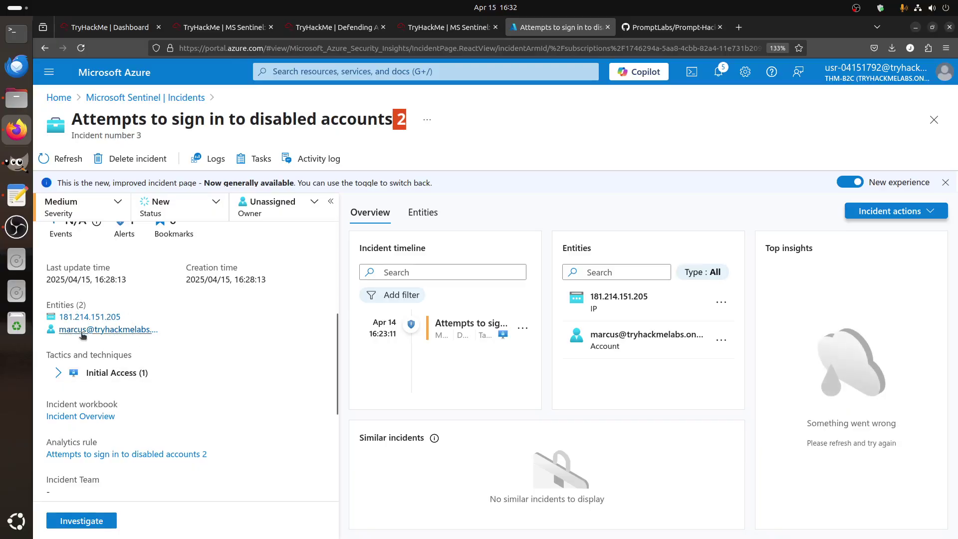
{"action": "left_click", "coordinate": [85, 373]}
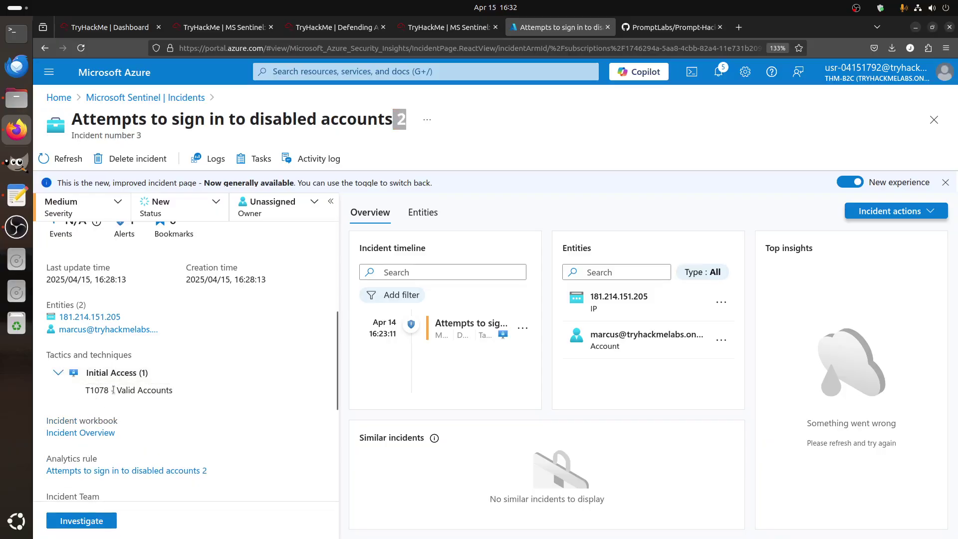
{"action": "left_click_drag", "start_coordinate": [115, 393], "coordinate": [193, 397]}
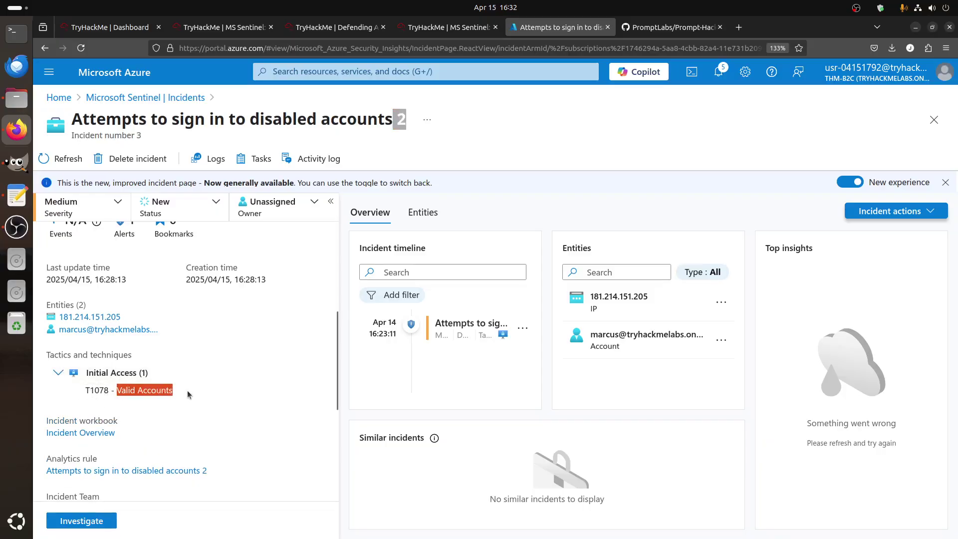
Read the Task 5 questions in TryHackMe, and open the Azure incident's IP entity, dismissing the feature tips and highlighting its address
{"action": "left_click", "coordinate": [446, 27]}
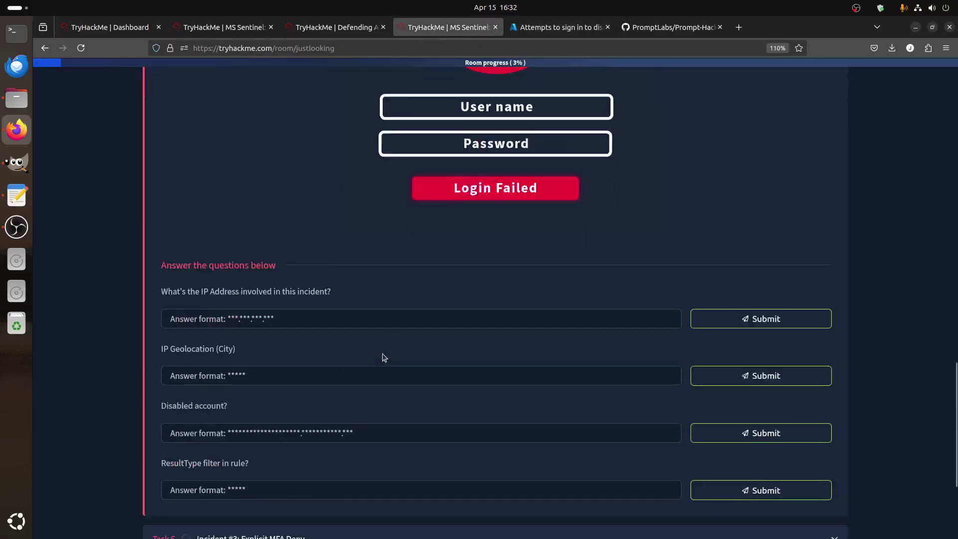
{"action": "scroll", "coordinate": [384, 357], "scroll_direction": "down", "scroll_amount": 1}
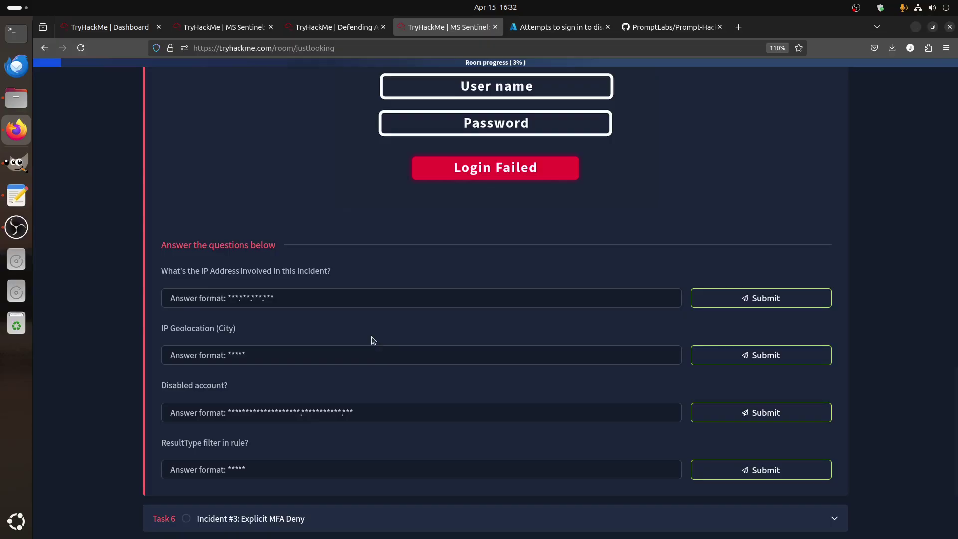
{"action": "left_click", "coordinate": [540, 29]}
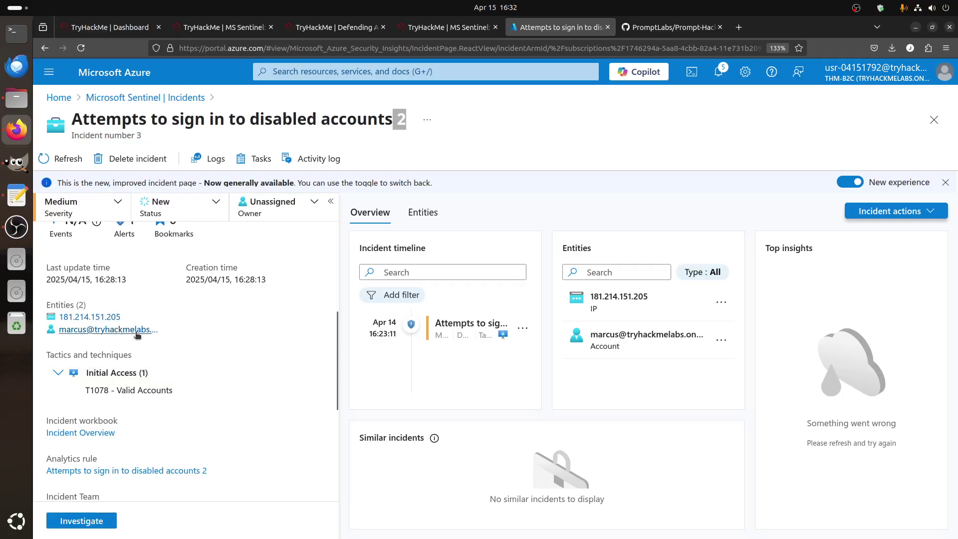
{"action": "left_click", "coordinate": [619, 305]}
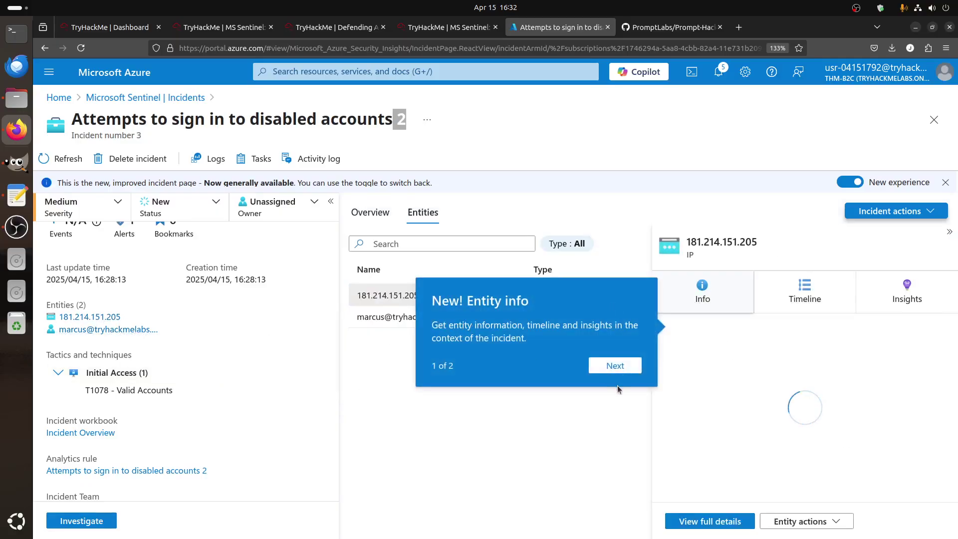
{"action": "left_click", "coordinate": [615, 368]}
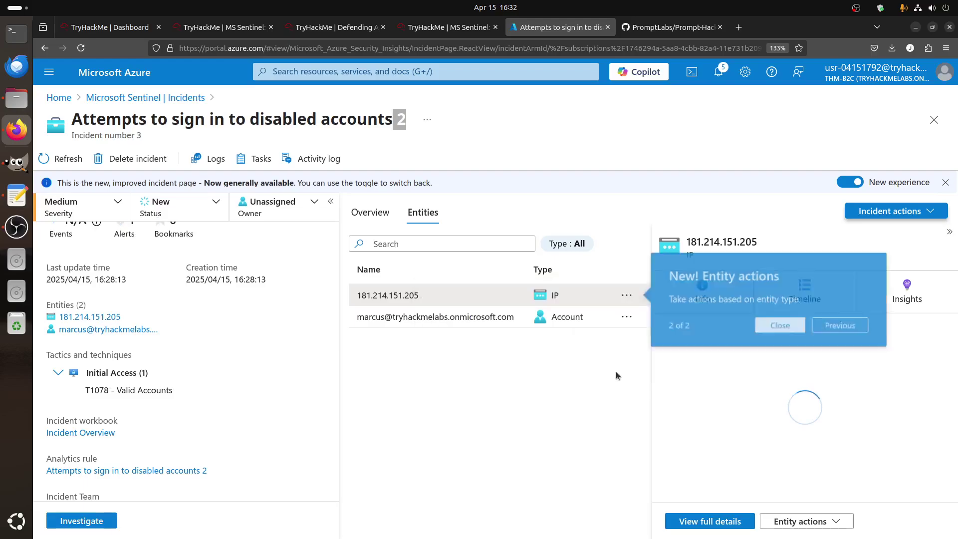
{"action": "left_click", "coordinate": [781, 327]}
{"action": "left_click_drag", "start_coordinate": [758, 242], "coordinate": [687, 242]}
Check the IP Geolocation question in TryHackMe, and highlight the city in the IP entity's geolocation information in Azure
{"action": "left_click", "coordinate": [440, 27]}
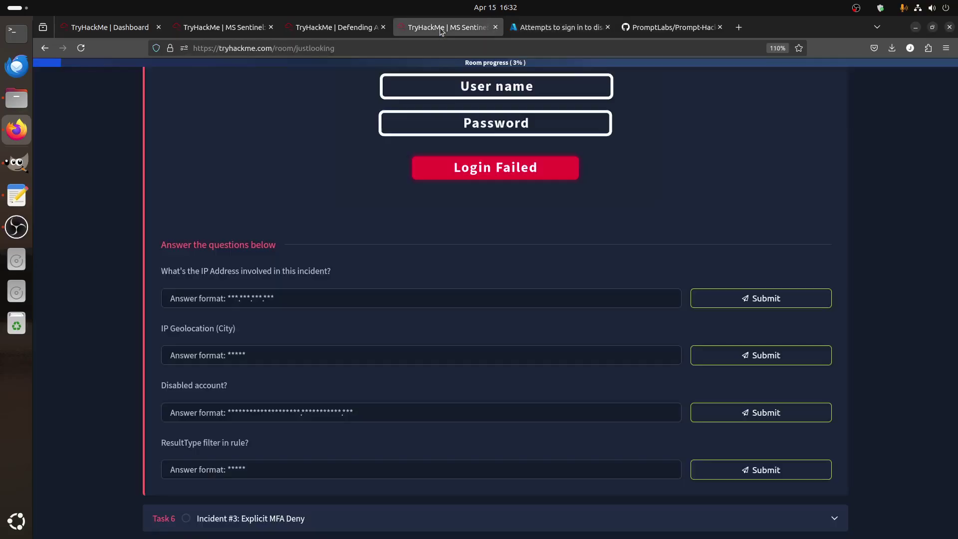
{"action": "left_click", "coordinate": [534, 30]}
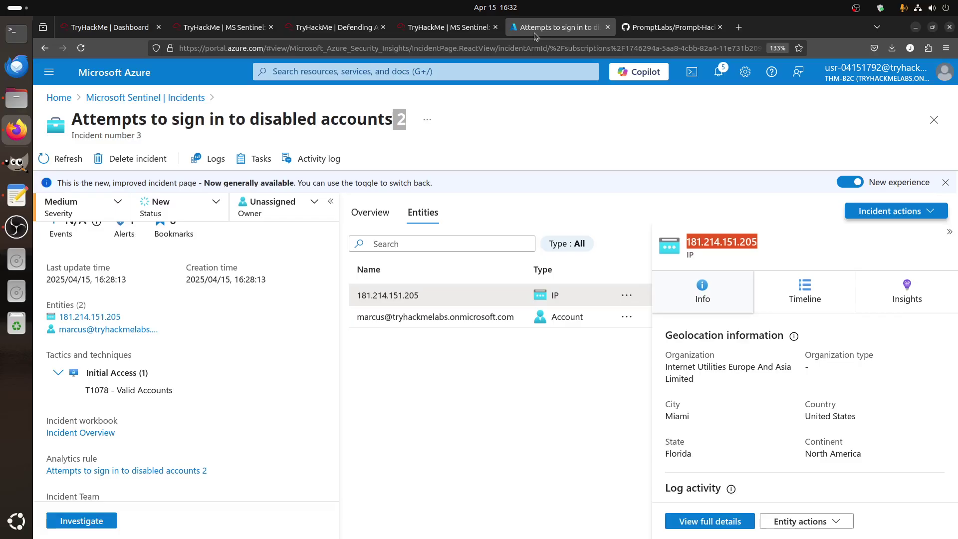
{"action": "left_click_drag", "start_coordinate": [696, 418], "coordinate": [663, 419]}
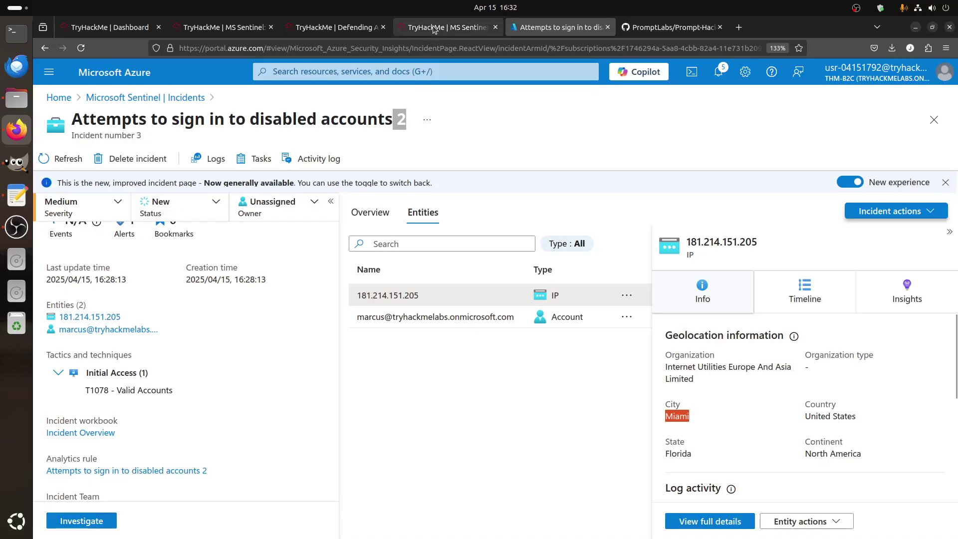
Read the Disabled account question in TryHackMe, and open the incident's Account entity in Azure and highlight its account name
{"action": "left_click", "coordinate": [449, 27]}
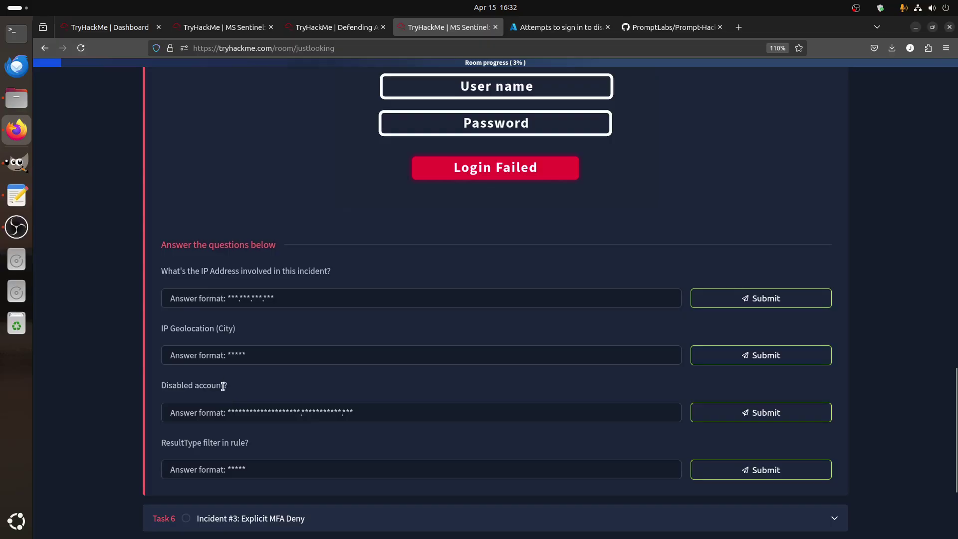
{"action": "left_click", "coordinate": [559, 28]}
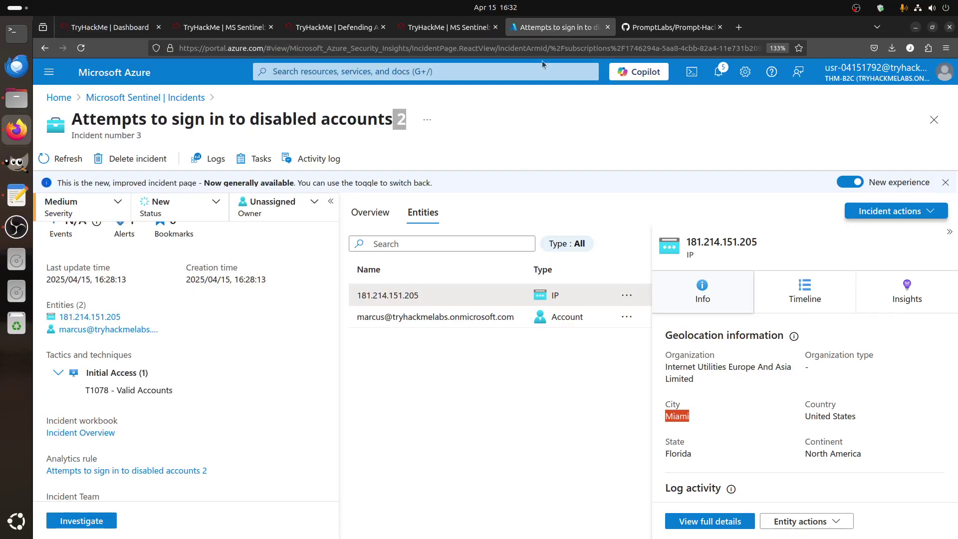
{"action": "left_click", "coordinate": [377, 317]}
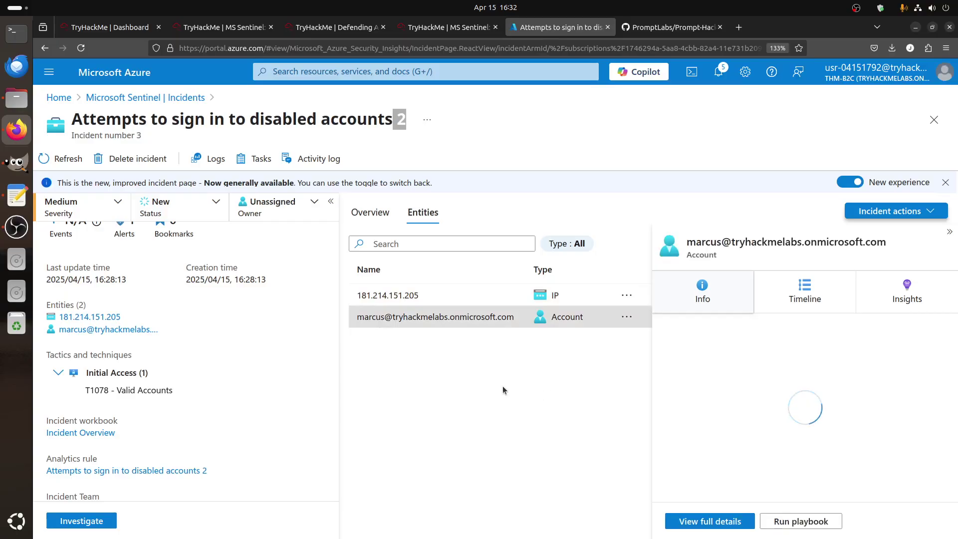
{"action": "left_click_drag", "start_coordinate": [687, 241], "coordinate": [886, 250]}
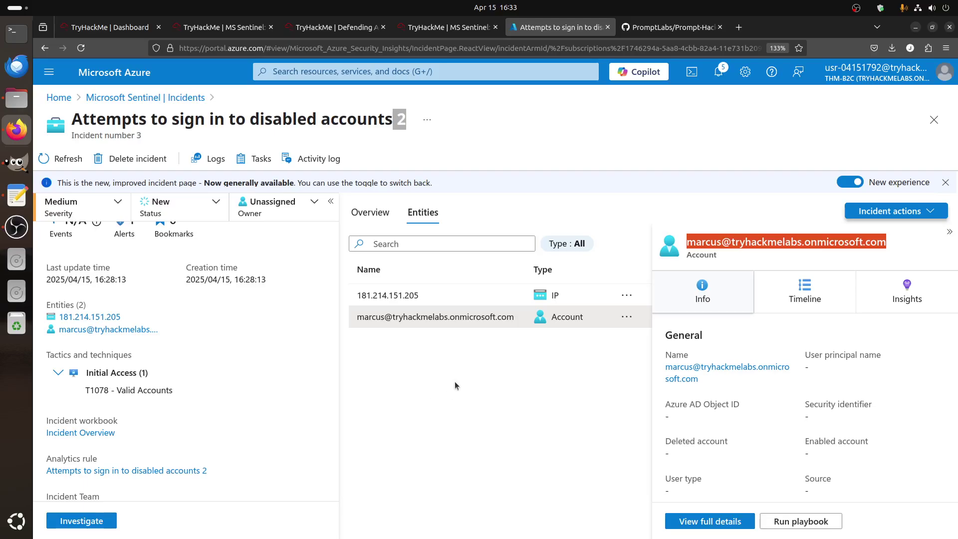
Read the ResultType filter question in TryHackMe, and return to the Azure incident's overview after collapsing the account entity's details
{"action": "left_click", "coordinate": [448, 26]}
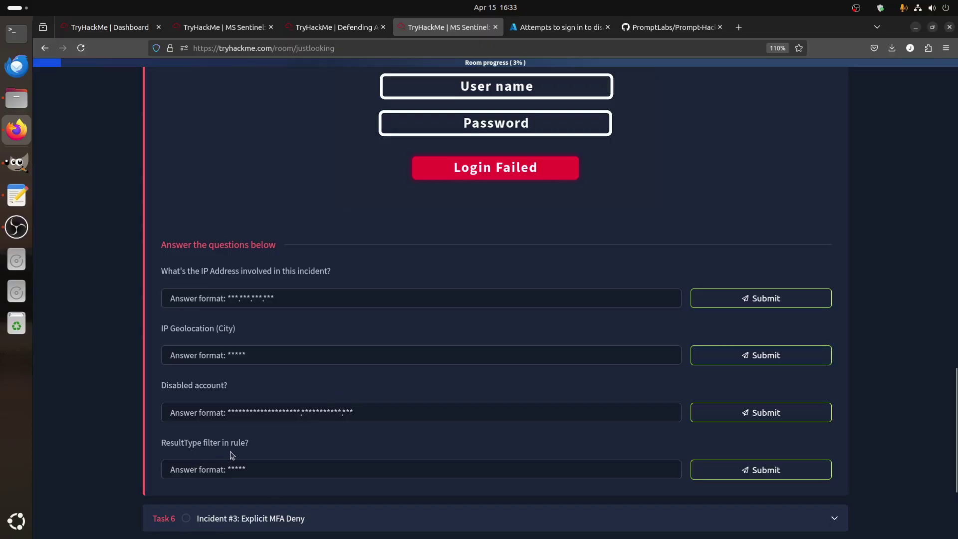
{"action": "left_click", "coordinate": [541, 29]}
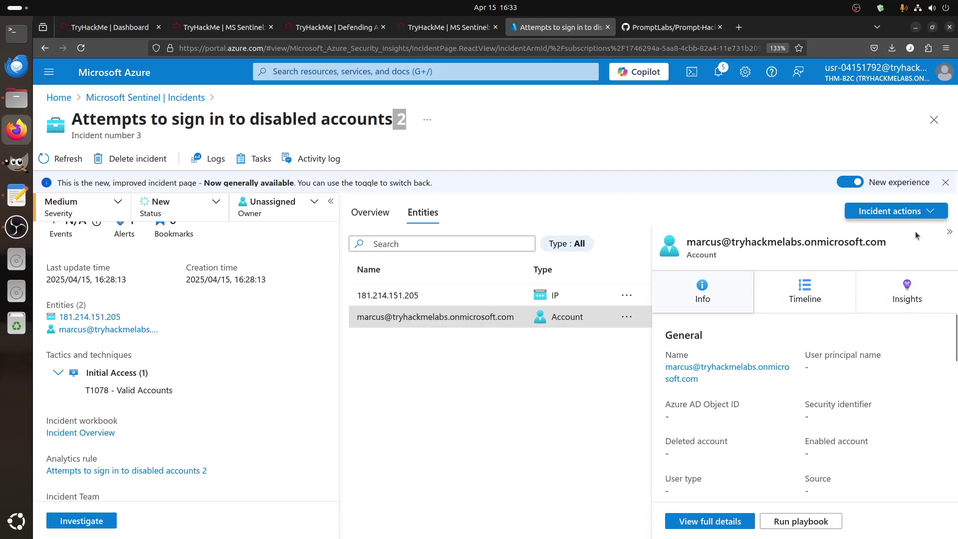
{"action": "left_click", "coordinate": [949, 234]}
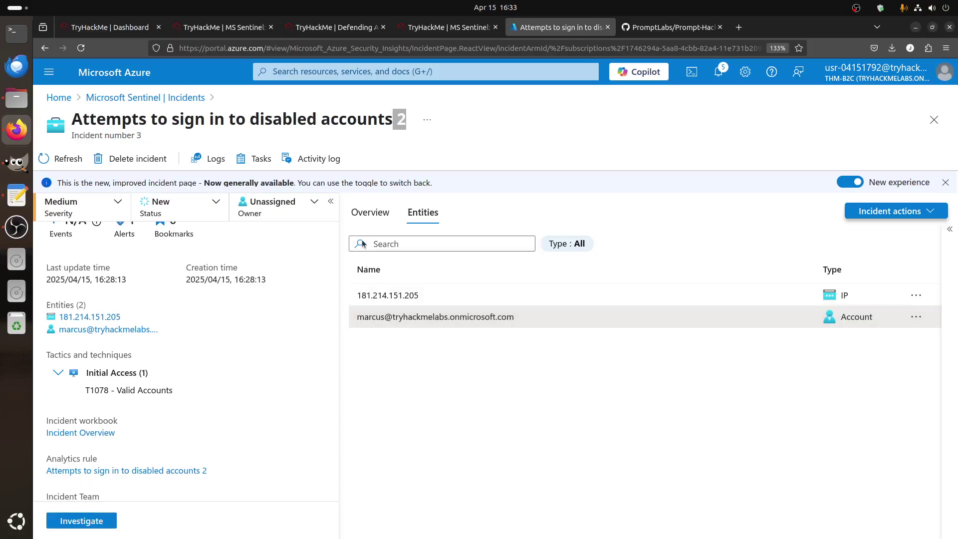
{"action": "left_click", "coordinate": [362, 210]}
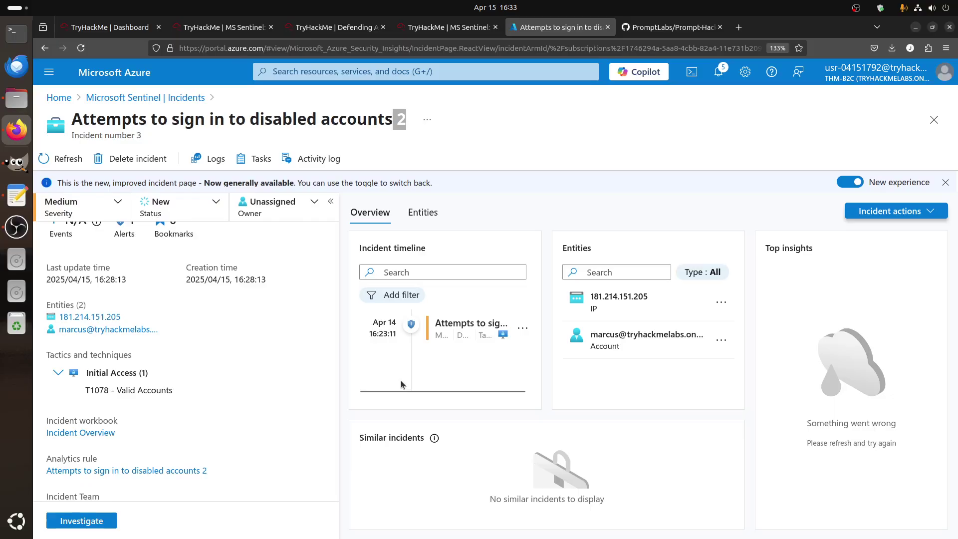
Open the linked Log Analytics events of the timeline alert, expand the sign-in record to examine its fields, and close the logs
{"action": "left_click", "coordinate": [397, 342]}
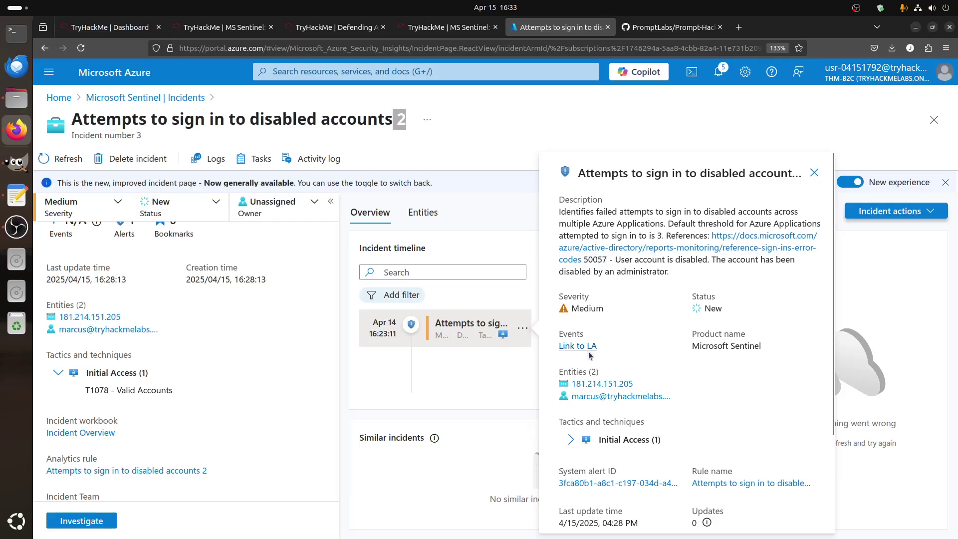
{"action": "left_click", "coordinate": [579, 347]}
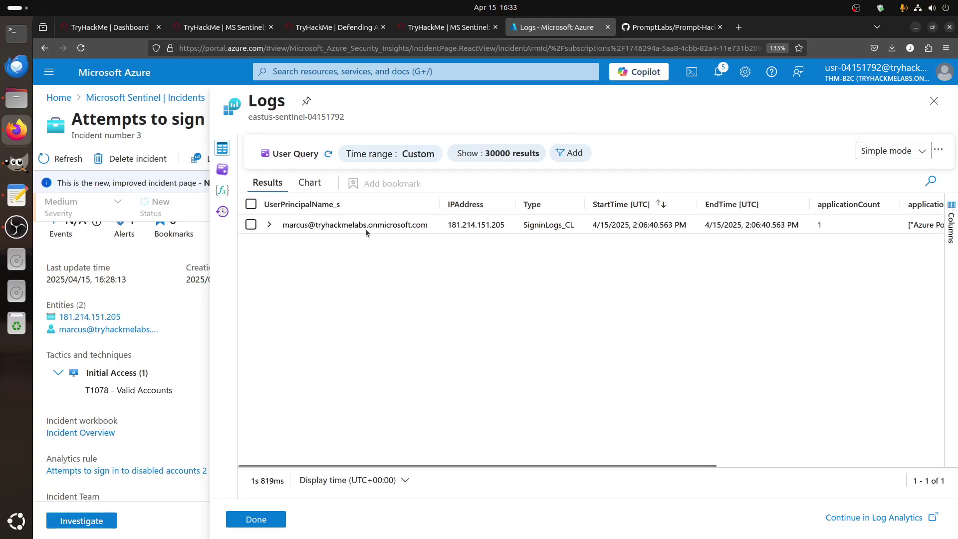
{"action": "left_click", "coordinate": [270, 224]}
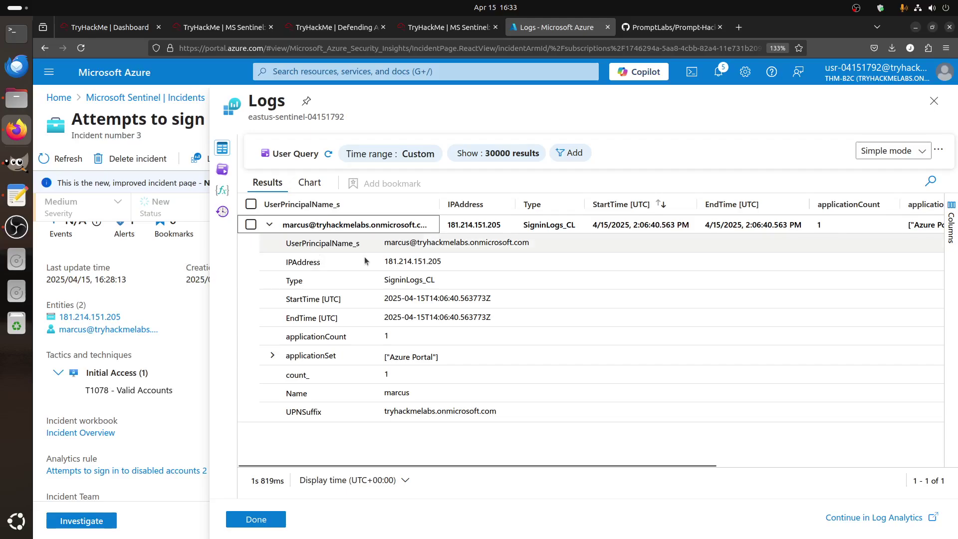
{"action": "left_click", "coordinate": [445, 264]}
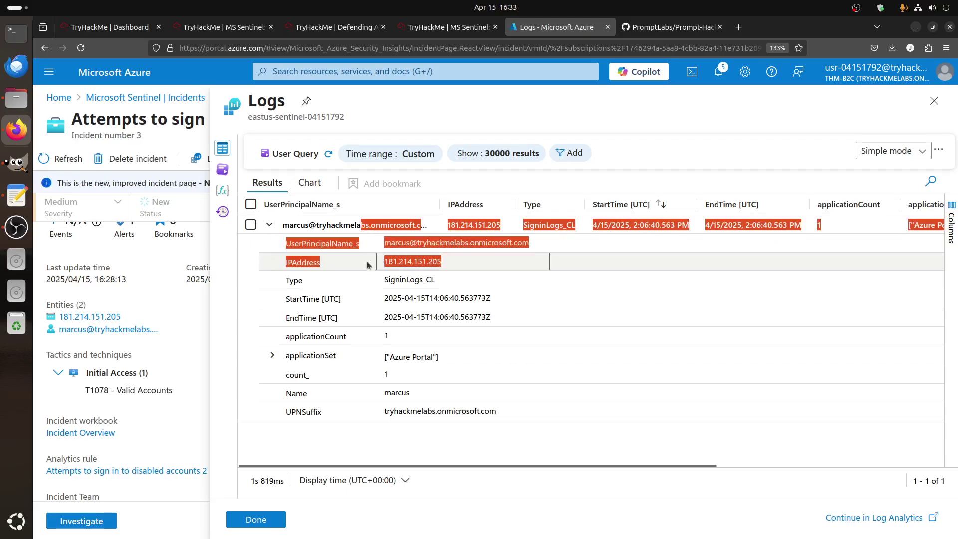
{"action": "left_click", "coordinate": [386, 282]}
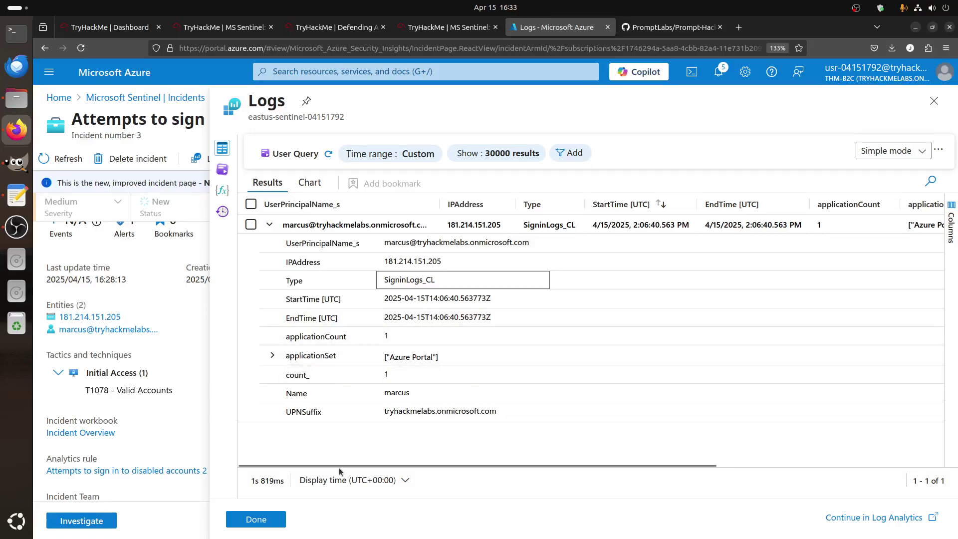
{"action": "left_click", "coordinate": [252, 519]}
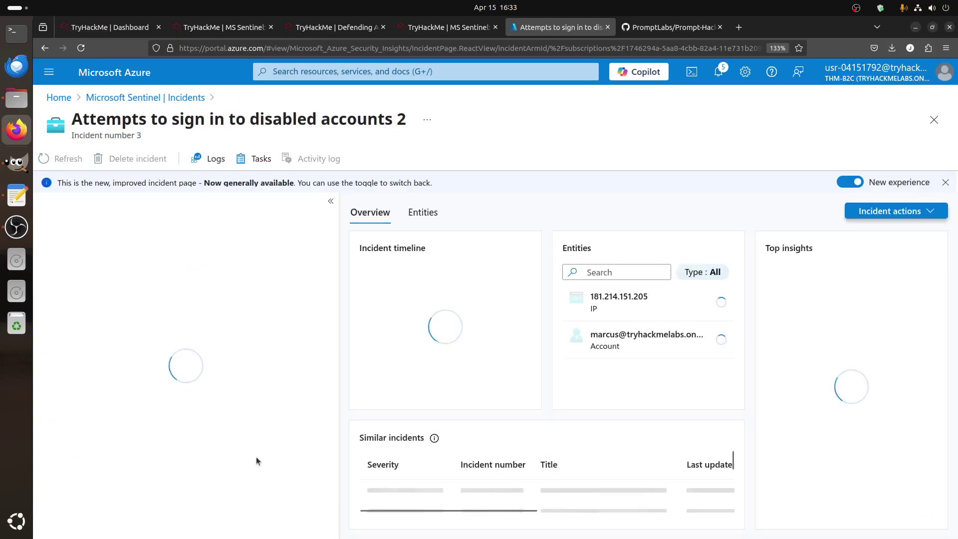
Open the incident's analytics rule at its rule logic, and highlight the ResultType condition in the query after rechecking the TryHackMe question
{"action": "scroll", "coordinate": [286, 346], "scroll_direction": "down", "scroll_amount": 6}
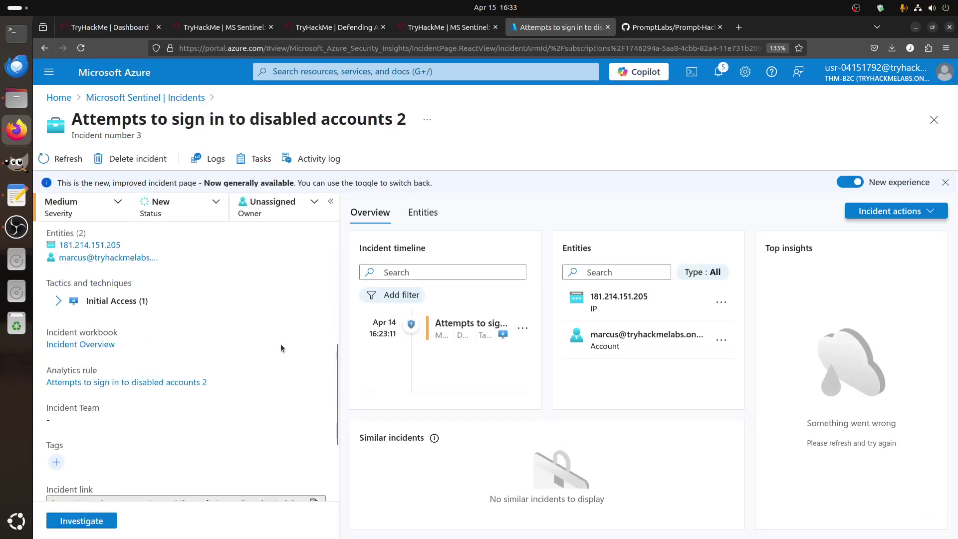
{"action": "scroll", "coordinate": [146, 298], "scroll_direction": "down", "scroll_amount": 3}
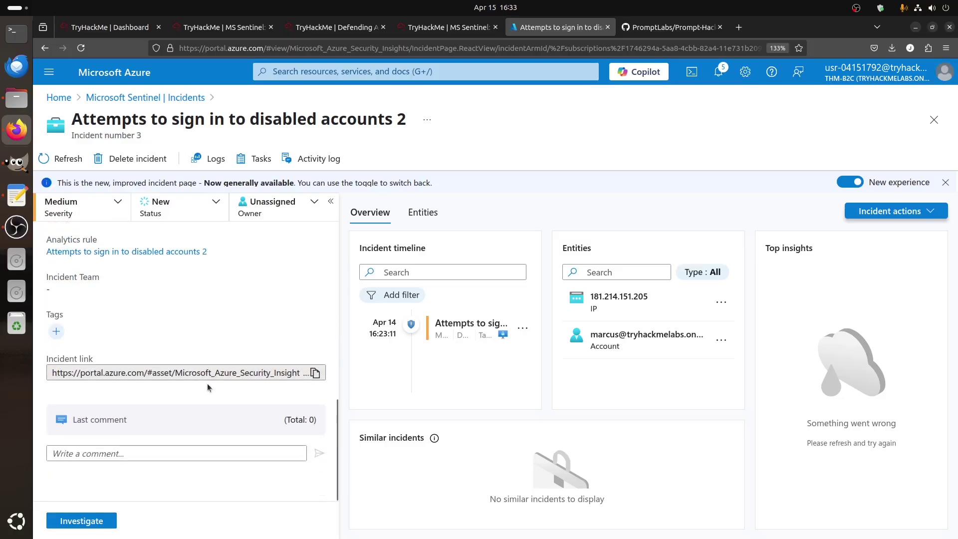
{"action": "left_click", "coordinate": [104, 253]}
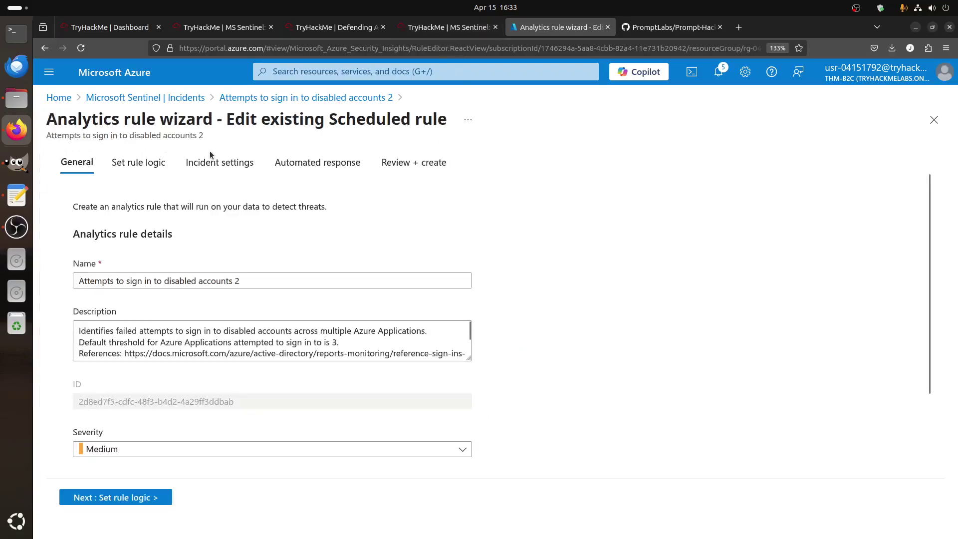
{"action": "left_click", "coordinate": [134, 167]}
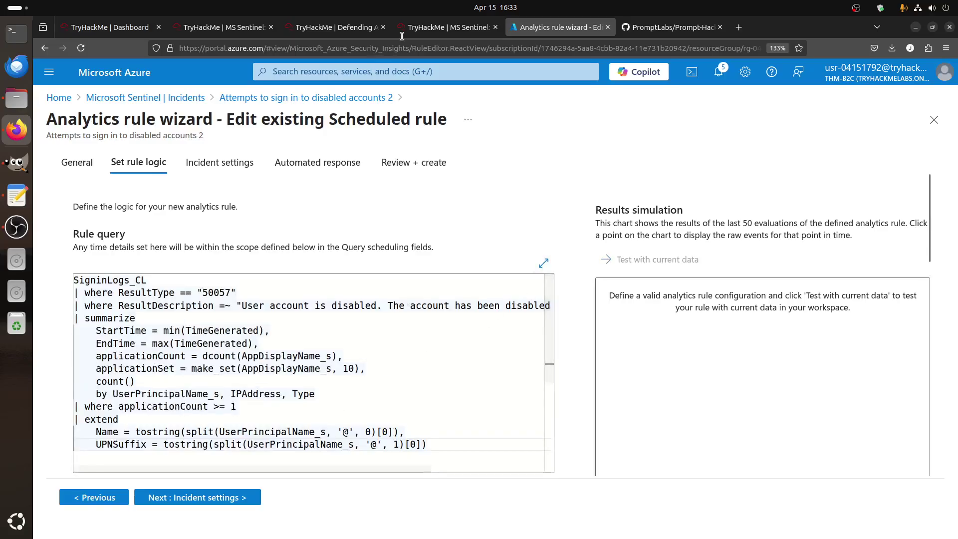
{"action": "left_click", "coordinate": [448, 27]}
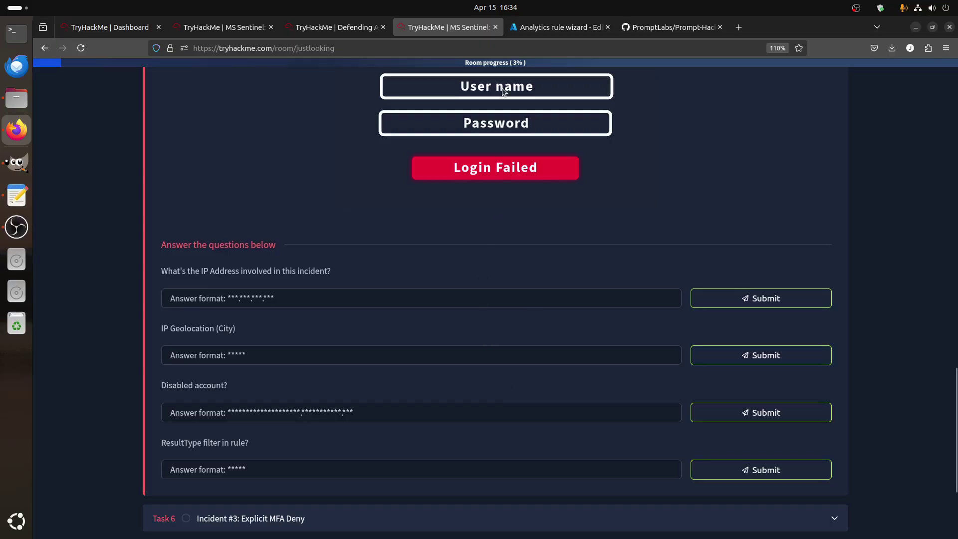
{"action": "left_click", "coordinate": [524, 27]}
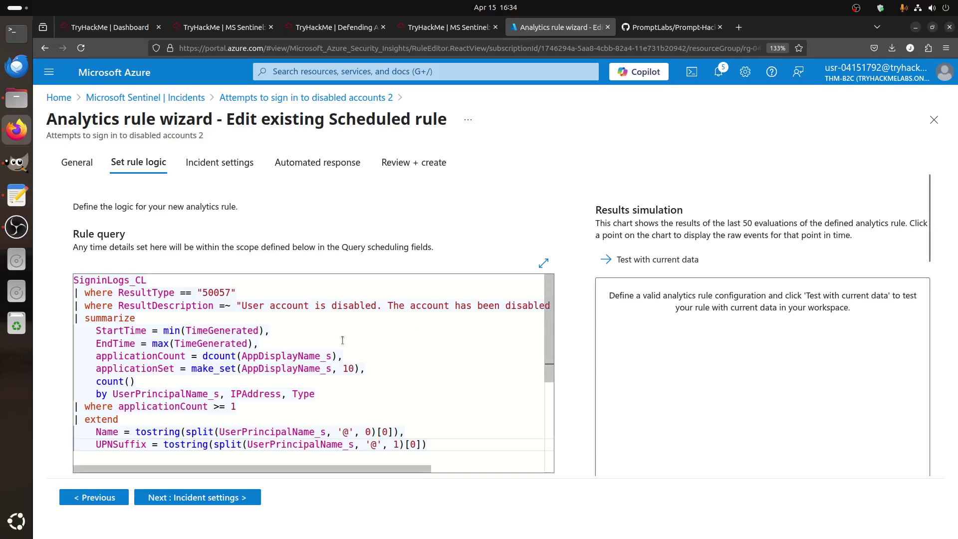
{"action": "left_click_drag", "start_coordinate": [120, 292], "coordinate": [286, 294]}
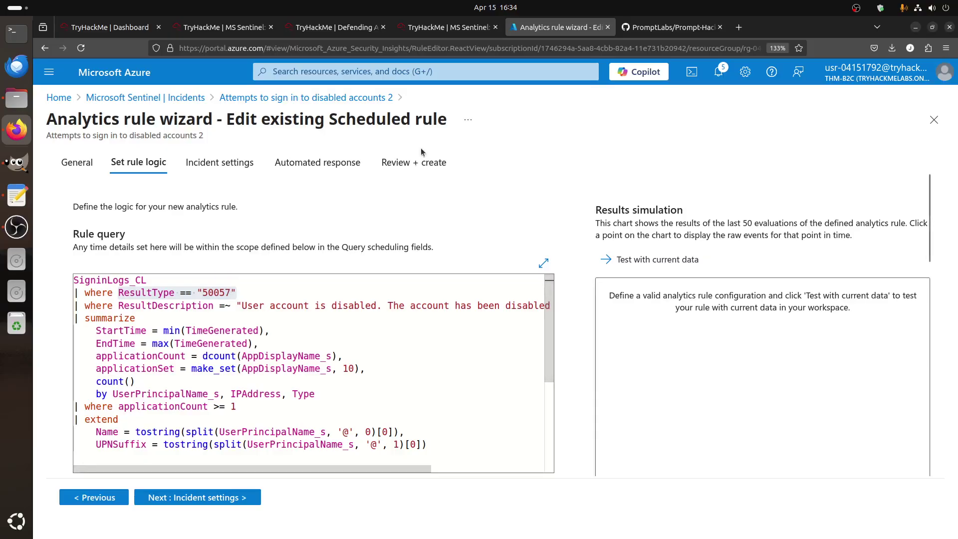
Expand Task 6, Incident #3: Explicit MFA Deny, in TryHackMe, and switch back to Azure
{"action": "left_click", "coordinate": [448, 27]}
{"action": "scroll", "coordinate": [314, 339], "scroll_direction": "down", "scroll_amount": 3}
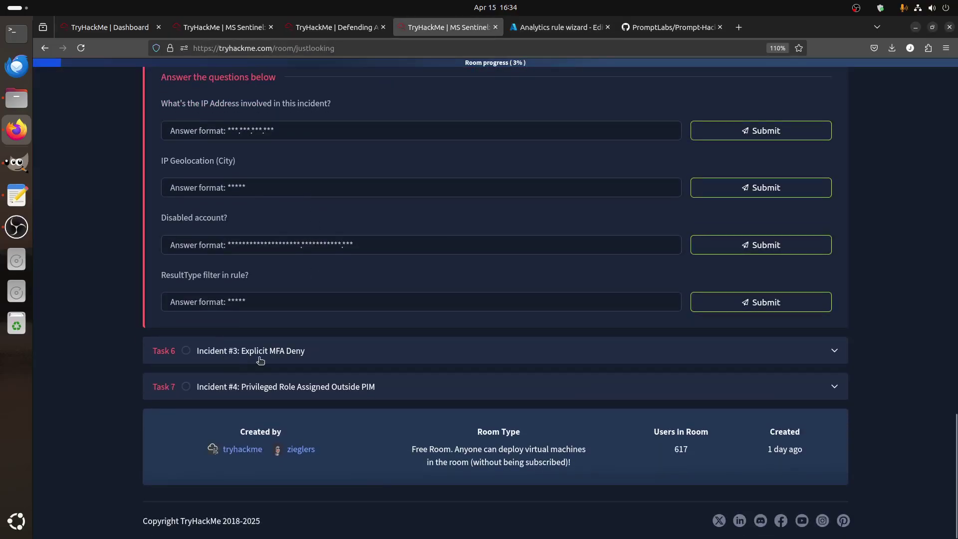
{"action": "left_click", "coordinate": [265, 353]}
{"action": "left_click", "coordinate": [515, 29]}
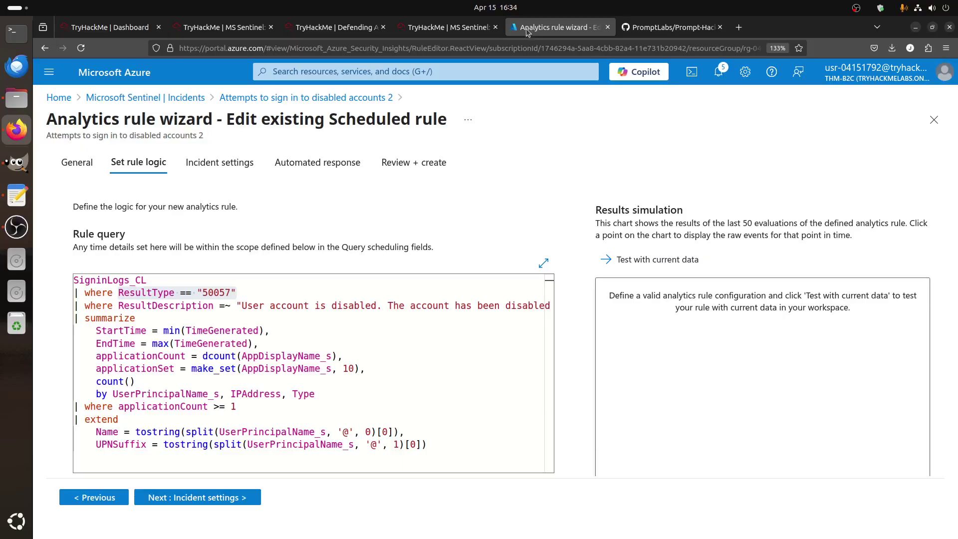
Return to the Microsoft Sentinel incidents list and open the full details of the Explicit MFA Deny 2 incident
{"action": "left_click", "coordinate": [125, 98]}
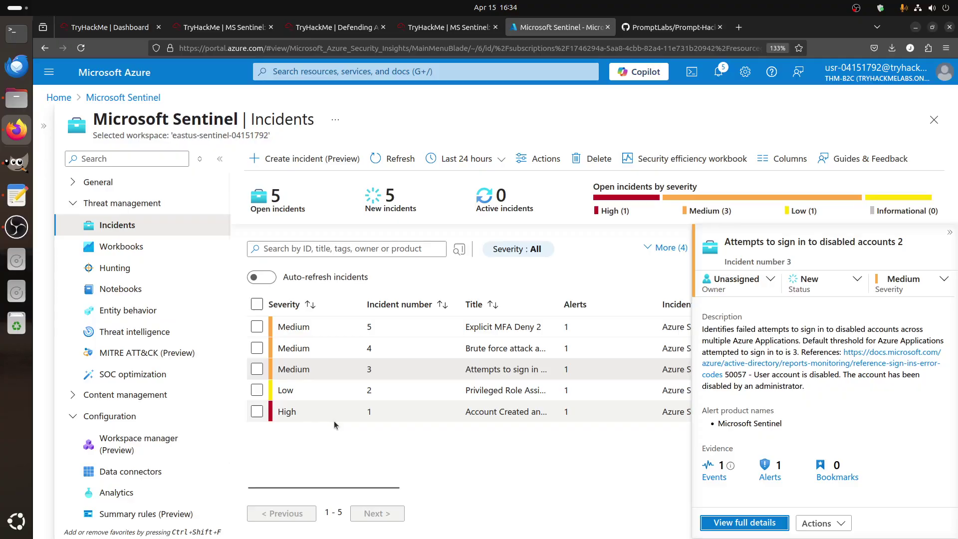
{"action": "left_click", "coordinate": [949, 232]}
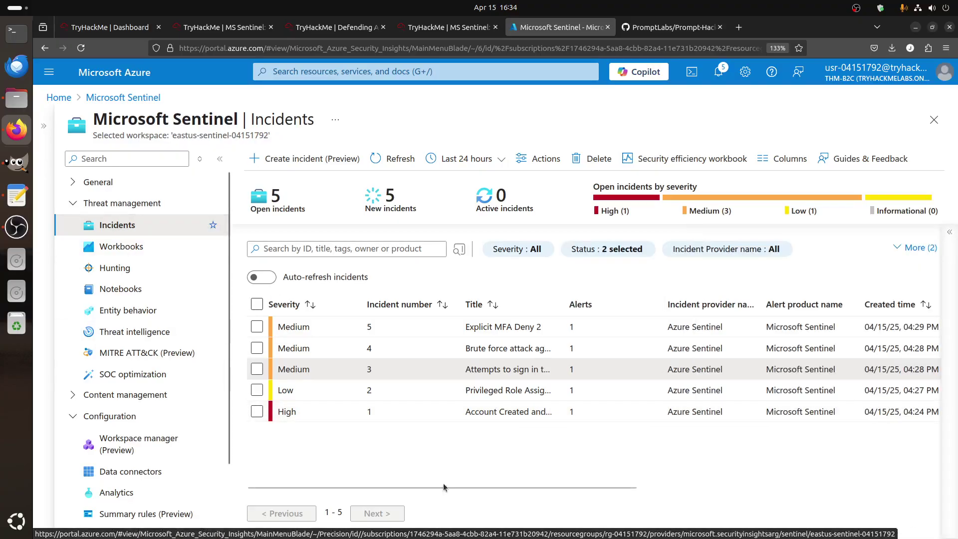
{"action": "left_click", "coordinate": [489, 326]}
{"action": "scroll", "coordinate": [771, 393], "scroll_direction": "down", "scroll_amount": 5}
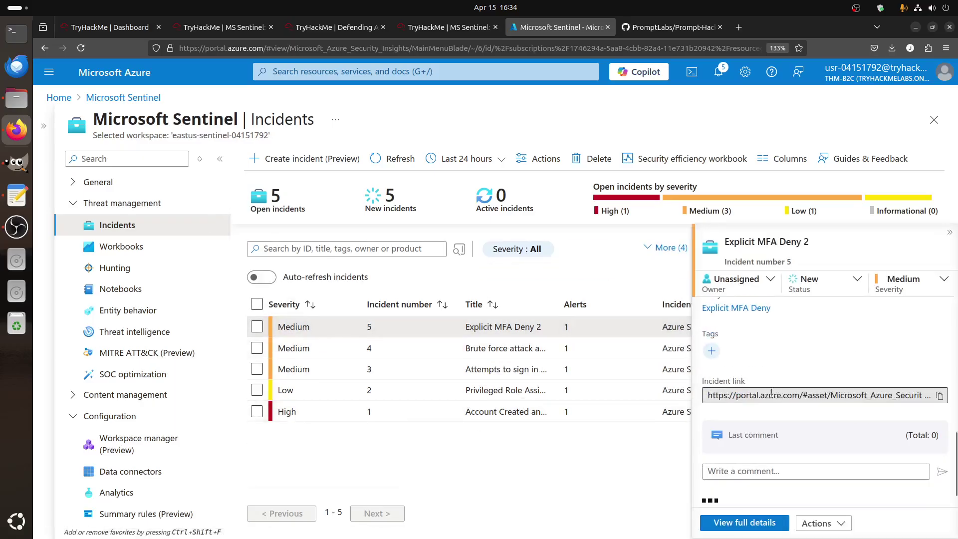
{"action": "scroll", "coordinate": [771, 393], "scroll_direction": "up", "scroll_amount": 1}
{"action": "left_click", "coordinate": [735, 524]}
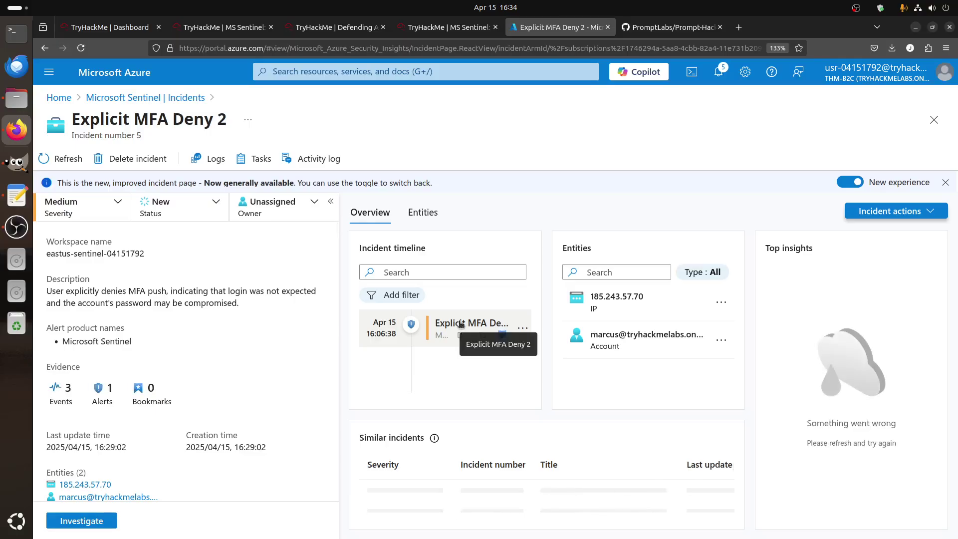
Examine the incident's summary and the details of the Explicit MFA Deny 2 alert in its timeline
{"action": "scroll", "coordinate": [144, 381], "scroll_direction": "down", "scroll_amount": 2}
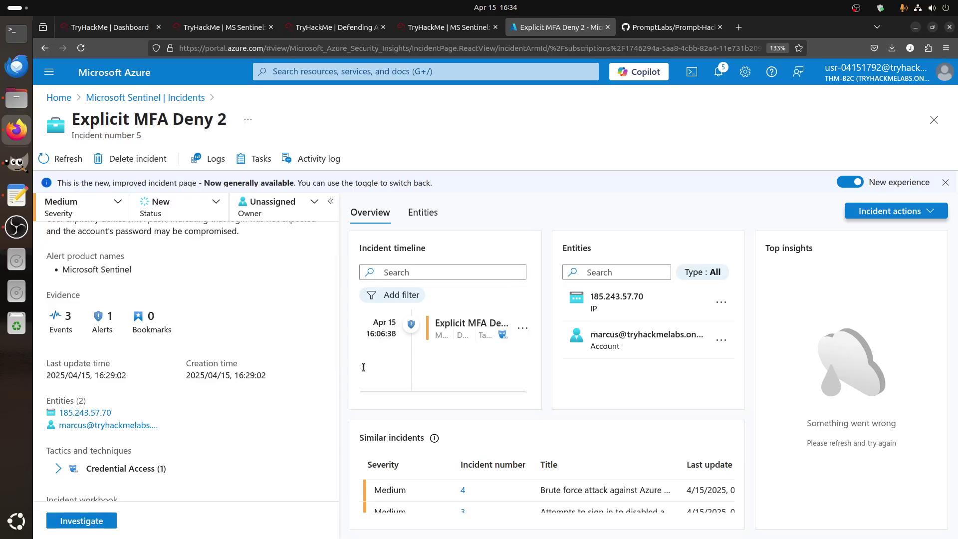
{"action": "left_click", "coordinate": [376, 324]}
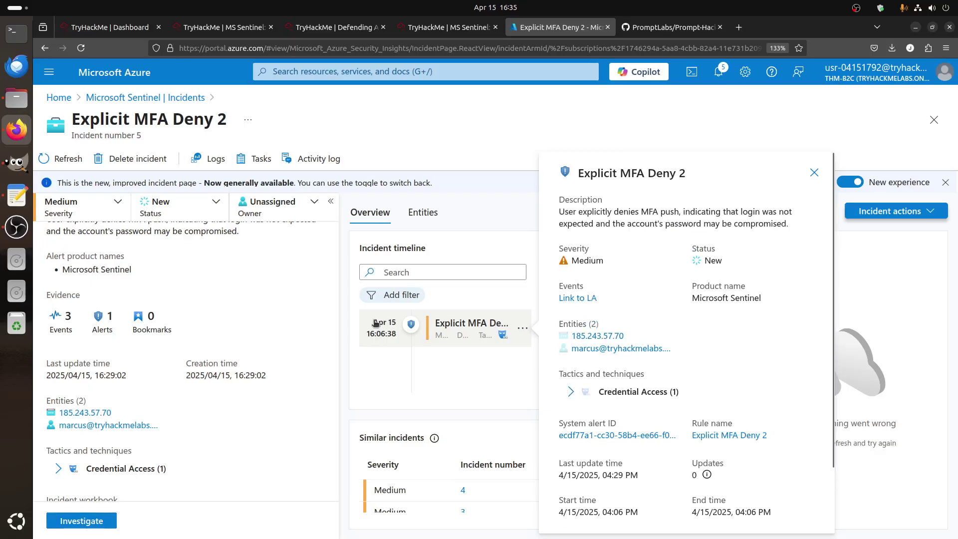
{"action": "left_click", "coordinate": [375, 324]}
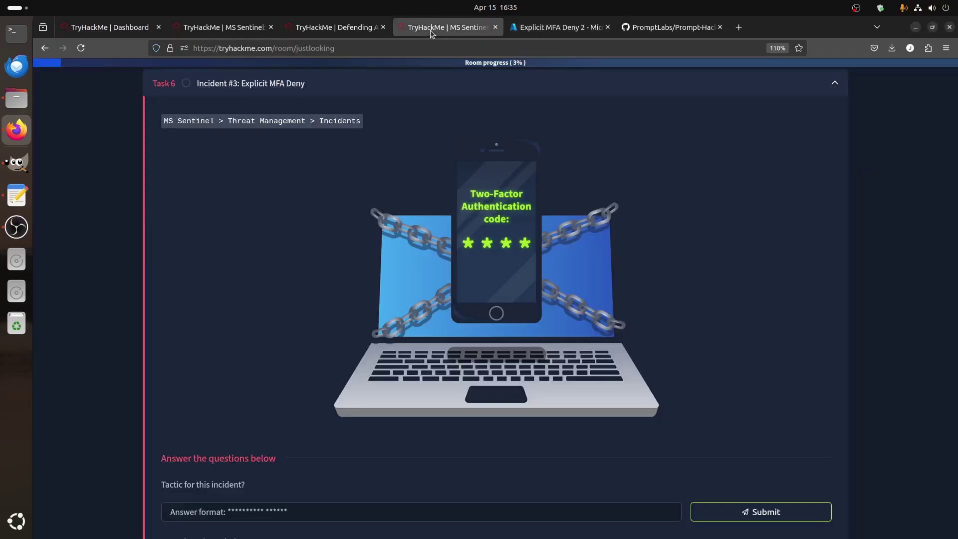
Read the Task 6 questions in TryHackMe, and expand the Credential Access tactic of the Azure incident to show its technique
{"action": "key", "text": "ctrl+Page_Up"}
{"action": "scroll", "coordinate": [372, 343], "scroll_direction": "up", "scroll_amount": 3}
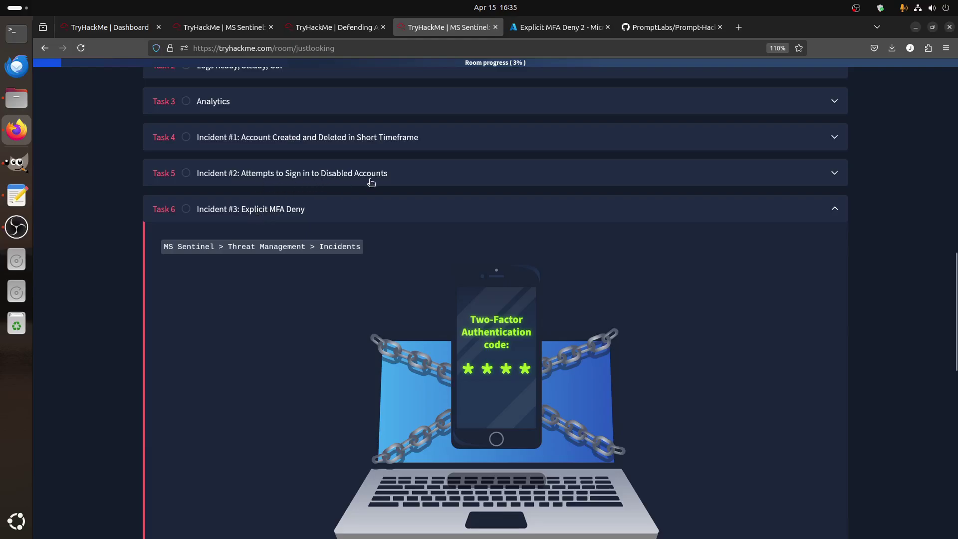
{"action": "scroll", "coordinate": [367, 356], "scroll_direction": "down", "scroll_amount": 7}
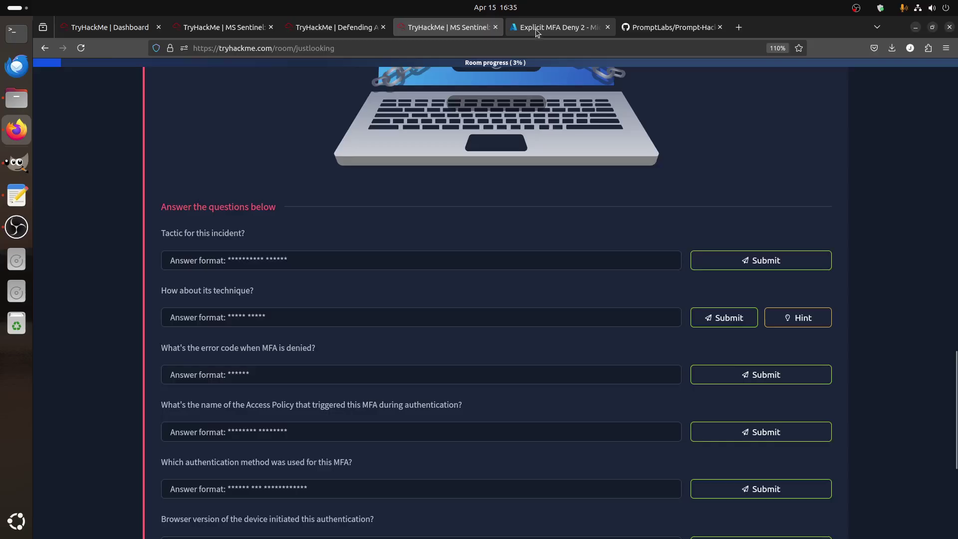
{"action": "left_click", "coordinate": [554, 28]}
{"action": "scroll", "coordinate": [140, 410], "scroll_direction": "down", "scroll_amount": 5}
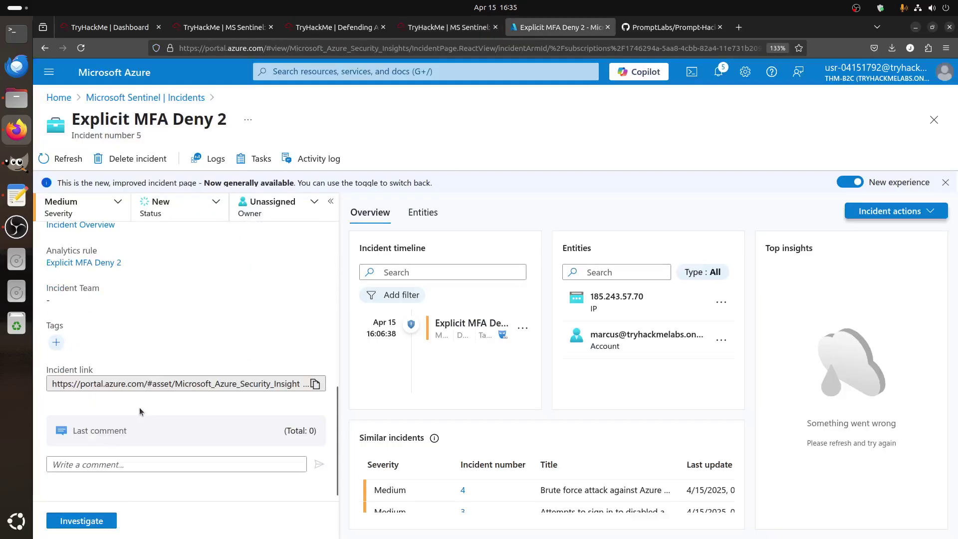
{"action": "scroll", "coordinate": [143, 400], "scroll_direction": "up", "scroll_amount": 3}
{"action": "left_click", "coordinate": [61, 325]}
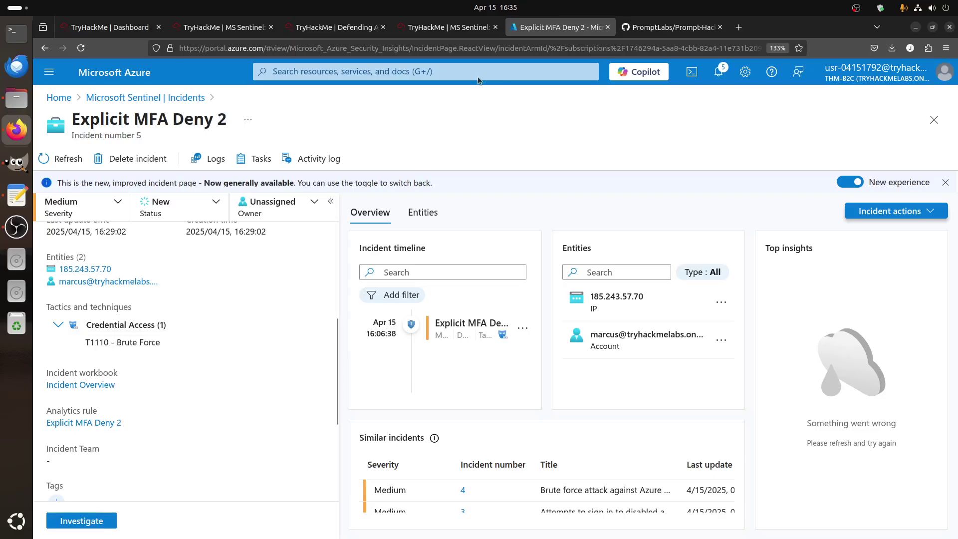
Highlight the technique question in TryHackMe, and highlight the technique name Brute Force in the Azure incident
{"action": "key", "text": "ctrl+Page_Up"}
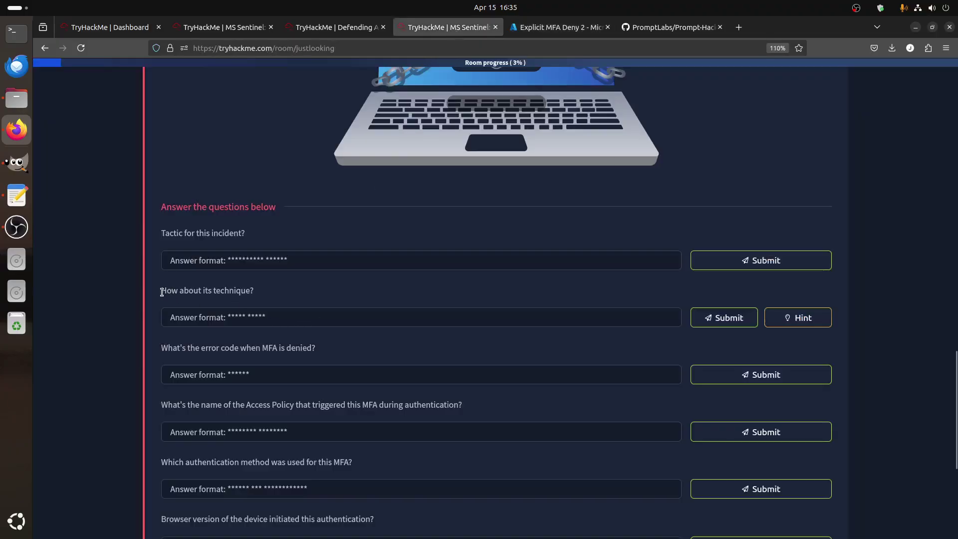
{"action": "left_click_drag", "start_coordinate": [161, 292], "coordinate": [267, 301]}
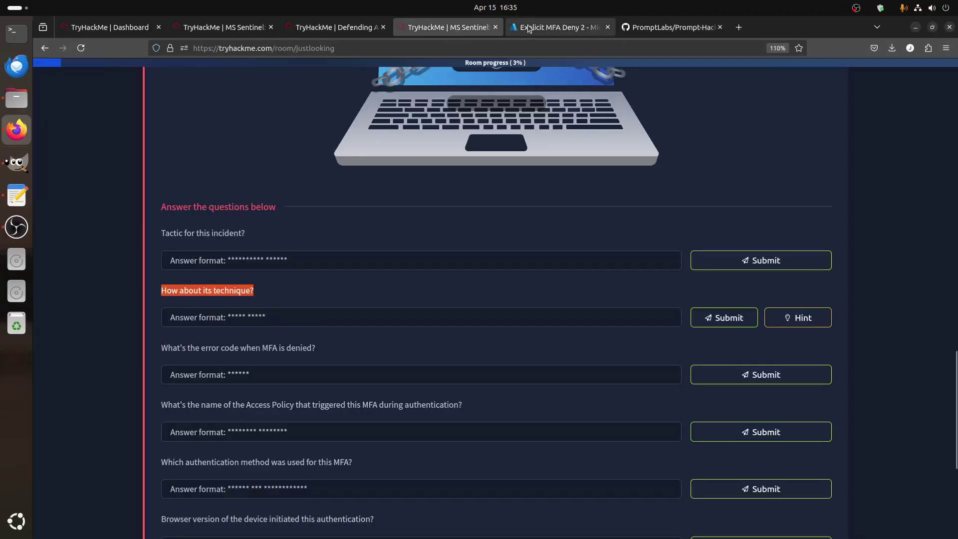
{"action": "left_click", "coordinate": [505, 32]}
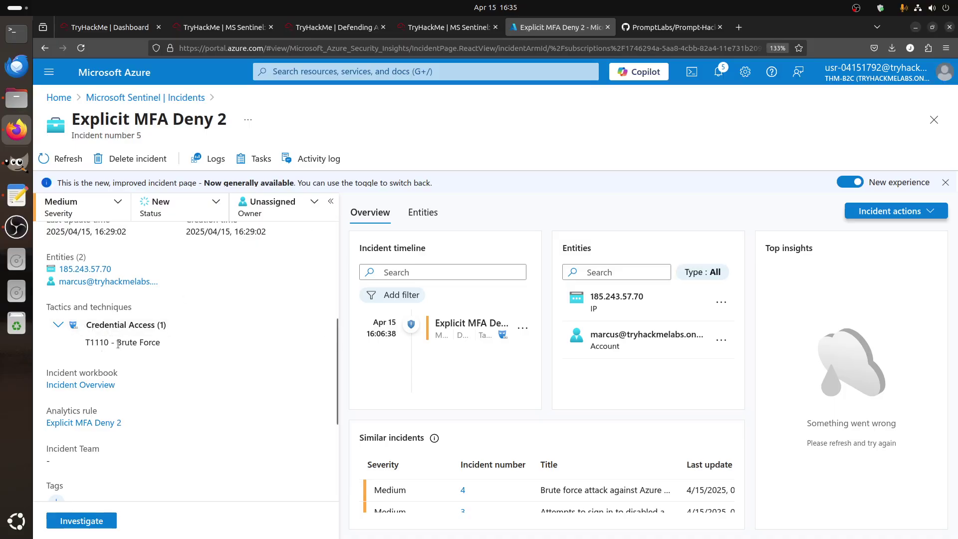
{"action": "left_click_drag", "start_coordinate": [118, 344], "coordinate": [164, 348]}
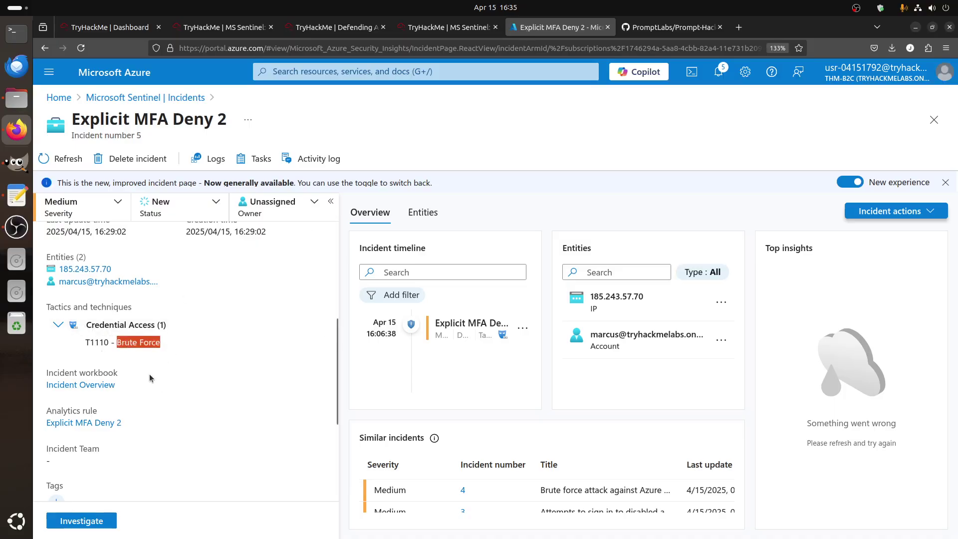
Switch to TryHackMe and highlight the "when MFA is denied?" part of the error code question
{"action": "left_click", "coordinate": [448, 27]}
{"action": "left_click", "coordinate": [208, 334]}
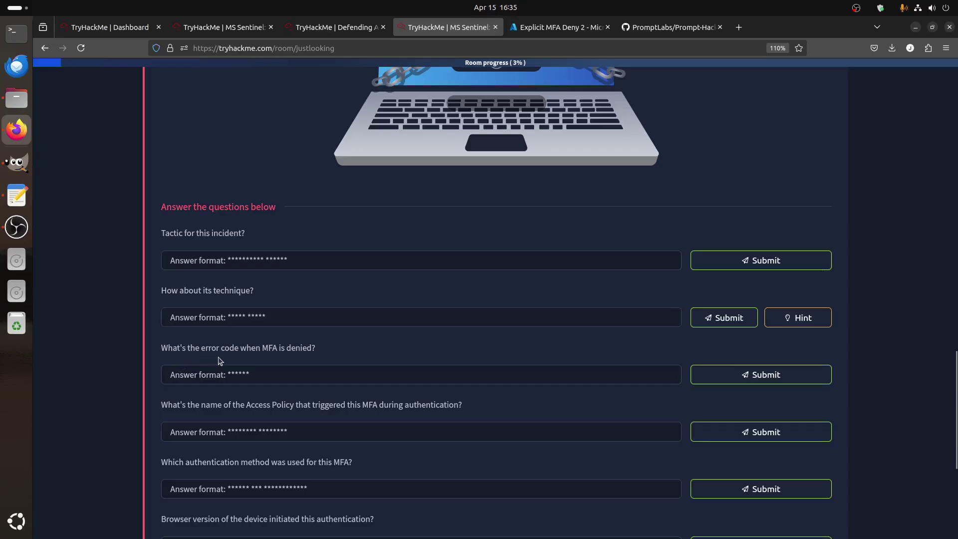
{"action": "left_click_drag", "start_coordinate": [240, 348], "coordinate": [370, 353]}
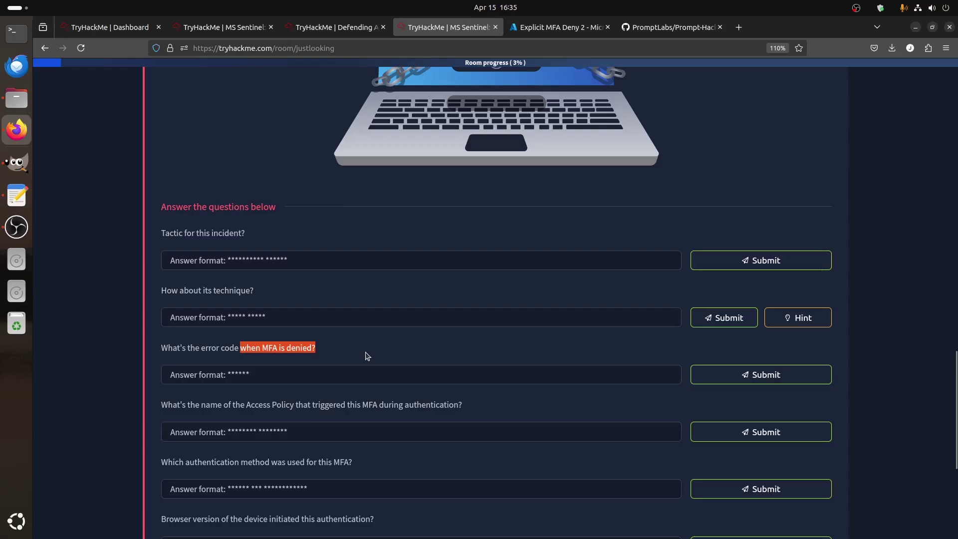
In Azure, open the rule logic of the Explicit MFA Deny 2 analytics rule and highlight ResultType code 500121 in its query
{"action": "left_click", "coordinate": [547, 27]}
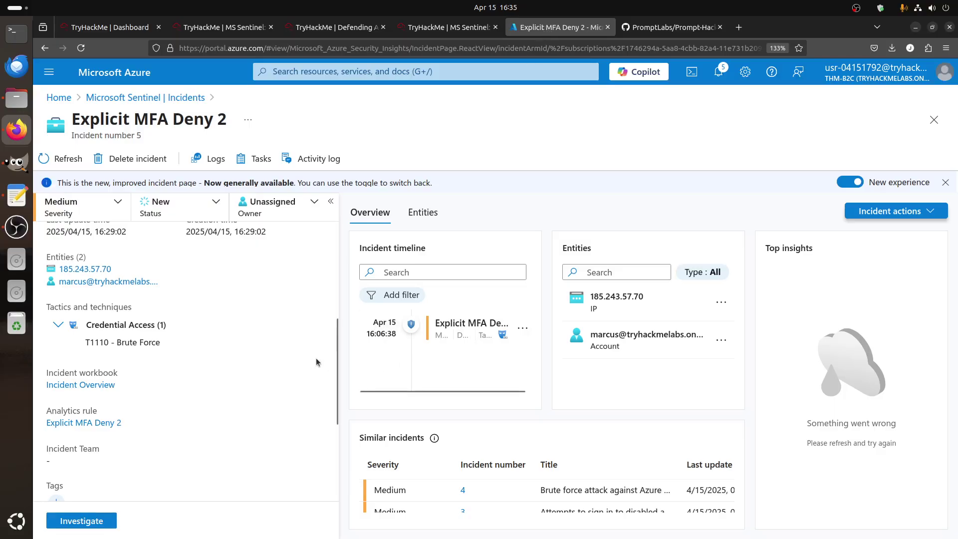
{"action": "left_click", "coordinate": [93, 424]}
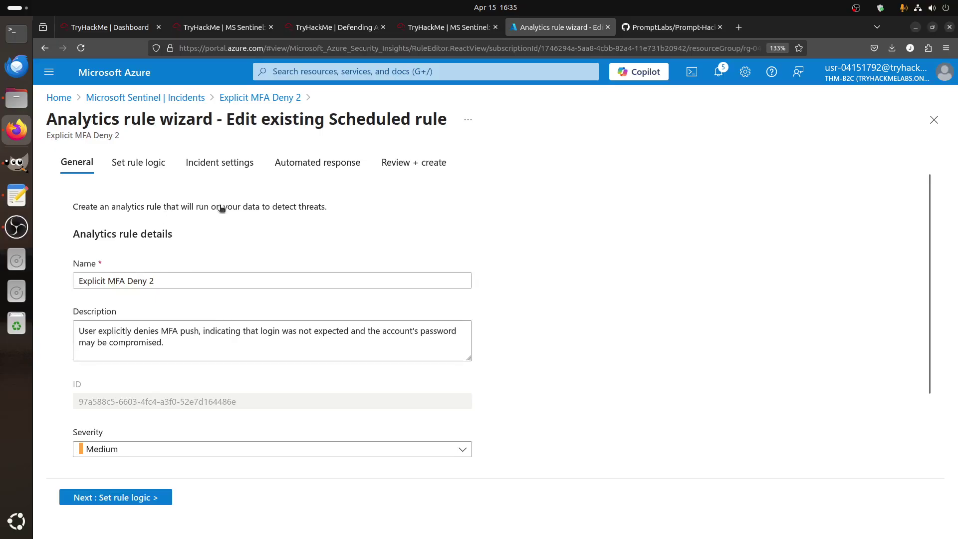
{"action": "left_click", "coordinate": [138, 162]}
{"action": "left_click", "coordinate": [546, 265]}
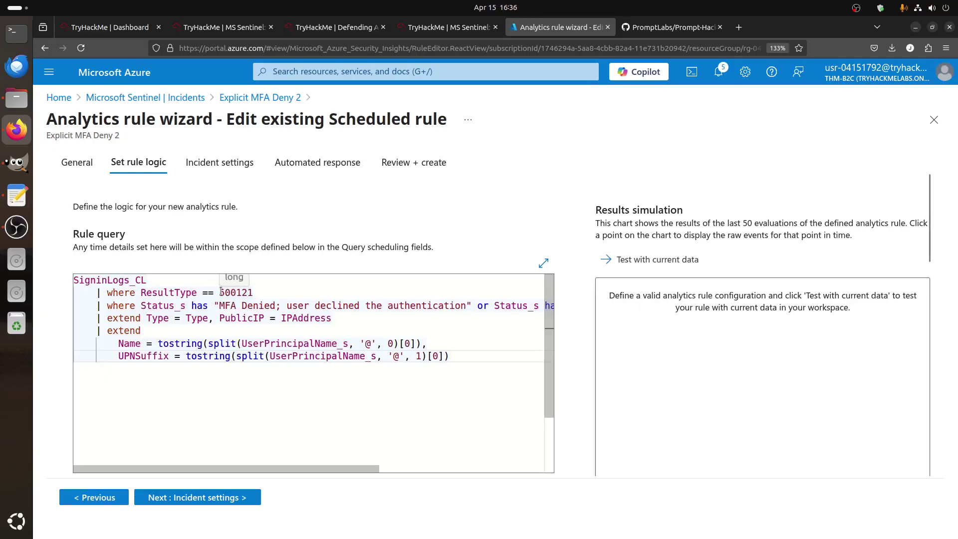
{"action": "left_click_drag", "start_coordinate": [220, 293], "coordinate": [254, 291]}
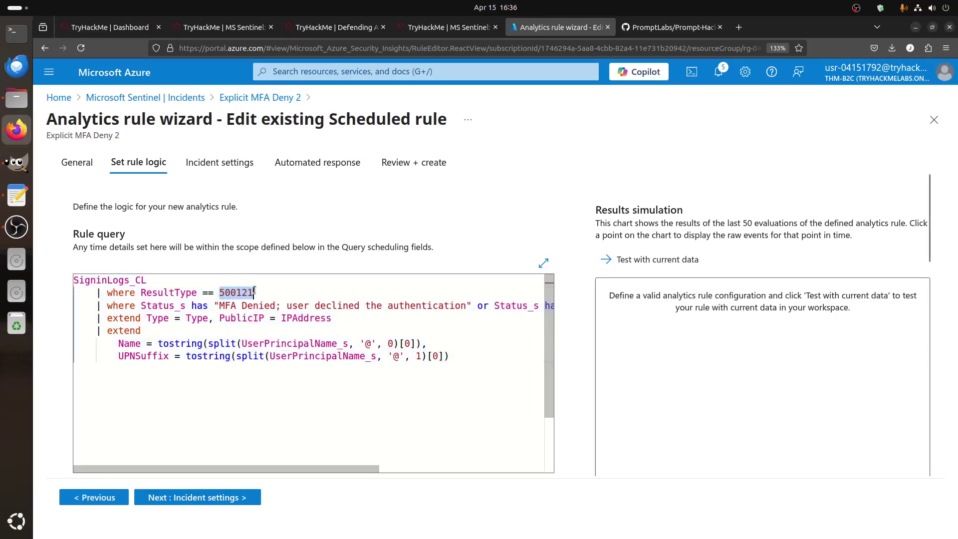
Recheck the error code question in TryHackMe, and review the full Azure rule query, highlighting its ResultType value again
{"action": "left_click", "coordinate": [448, 27]}
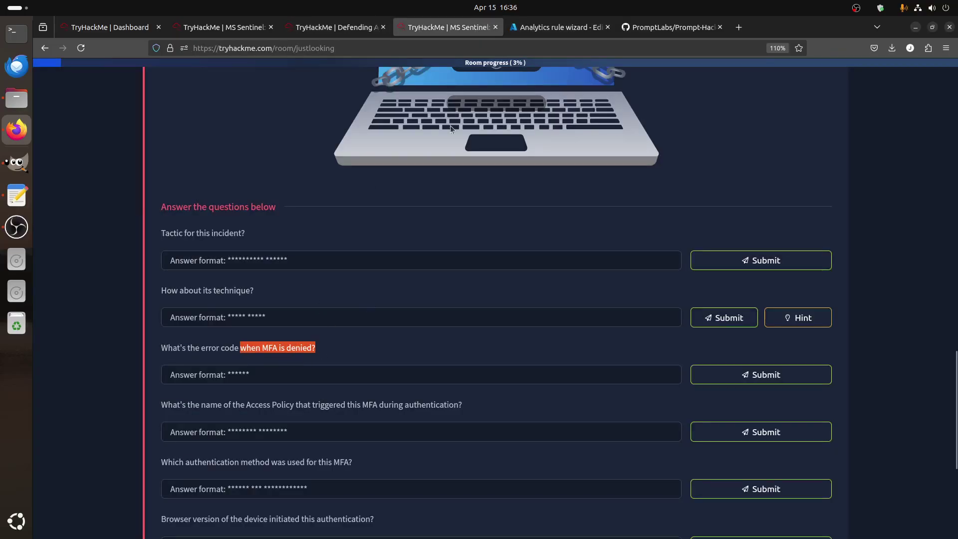
{"action": "left_click", "coordinate": [559, 27]}
{"action": "left_click", "coordinate": [236, 295]}
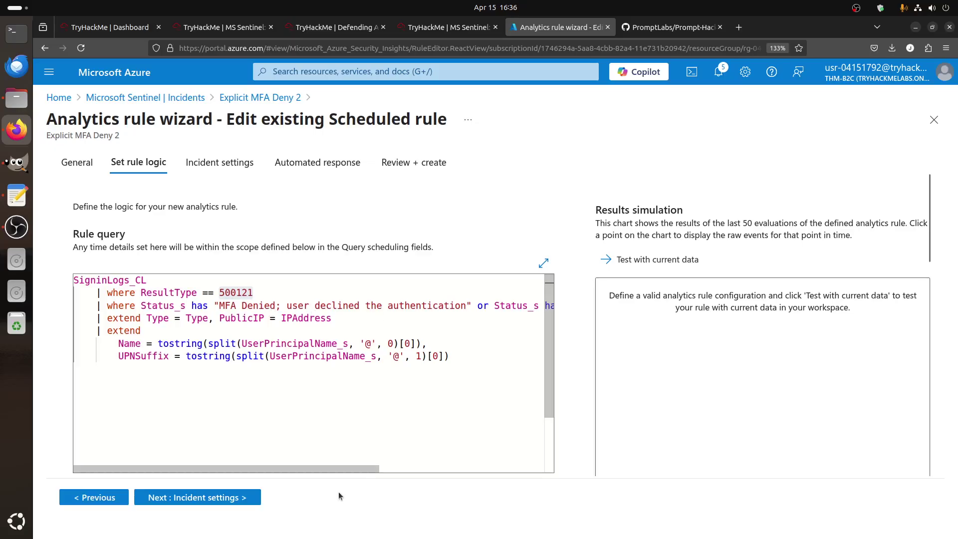
{"action": "left_click_drag", "start_coordinate": [337, 469], "coordinate": [488, 476]}
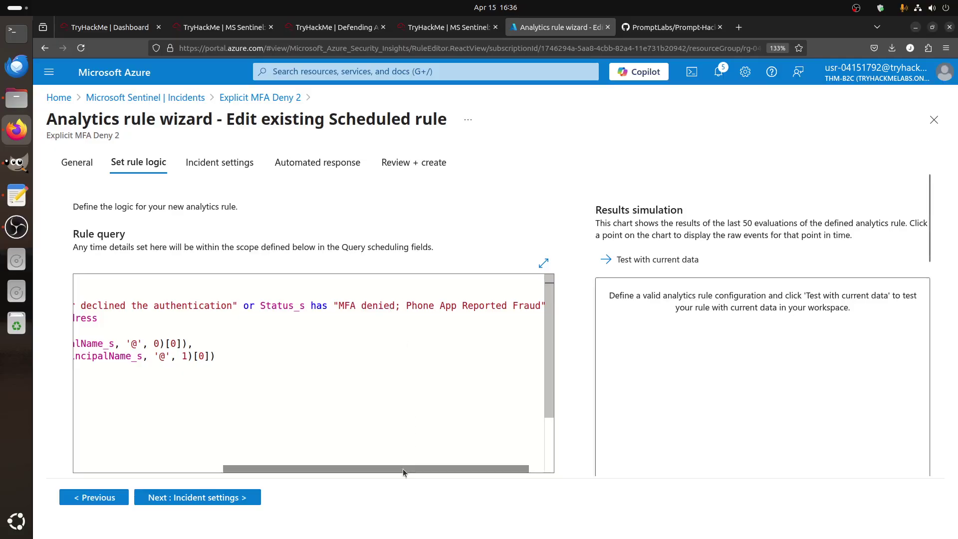
{"action": "left_click_drag", "start_coordinate": [403, 469], "coordinate": [133, 430]}
{"action": "double_click", "coordinate": [248, 292]}
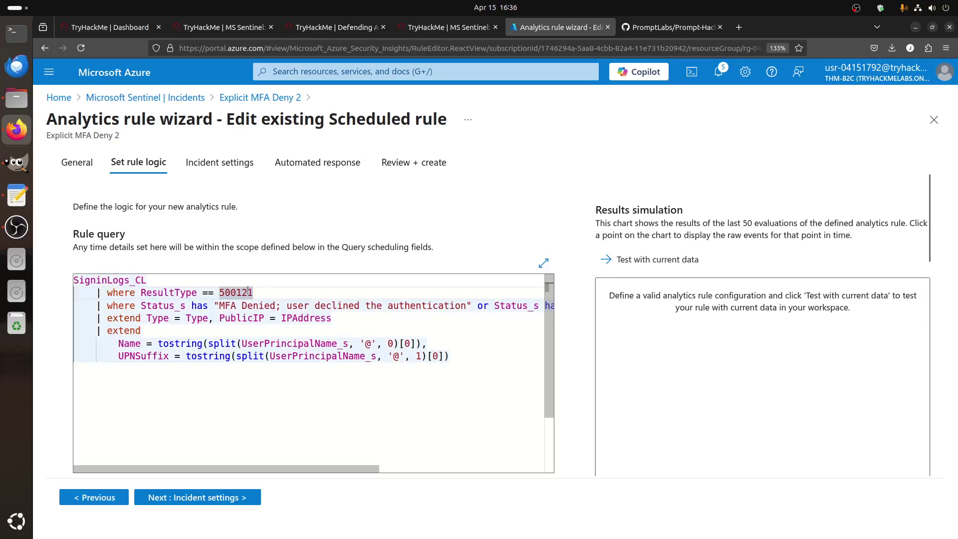
{"action": "left_click_drag", "start_coordinate": [253, 293], "coordinate": [222, 291]}
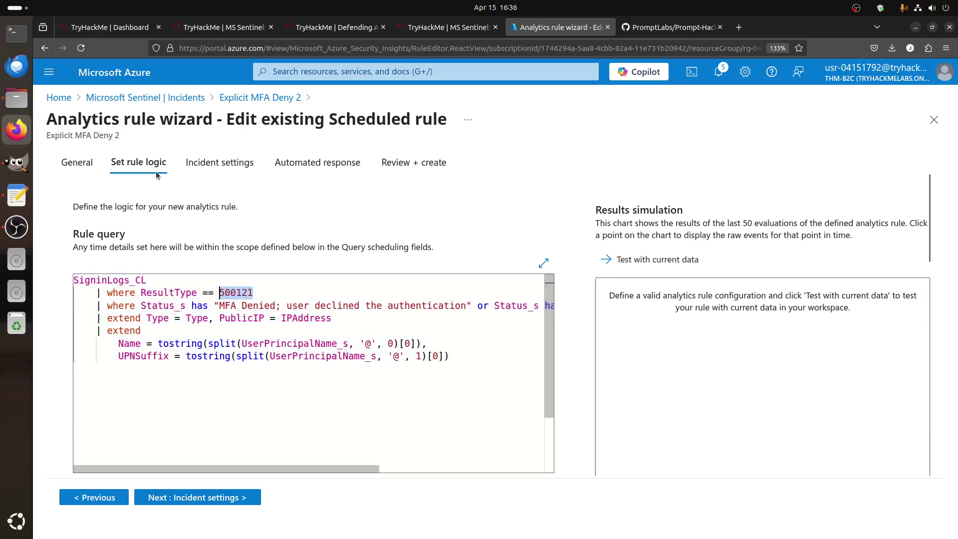
Reopen the full details of the Explicit MFA Deny 2 incident from the incidents list and open its alert's events in Logs
{"action": "left_click", "coordinate": [150, 97]}
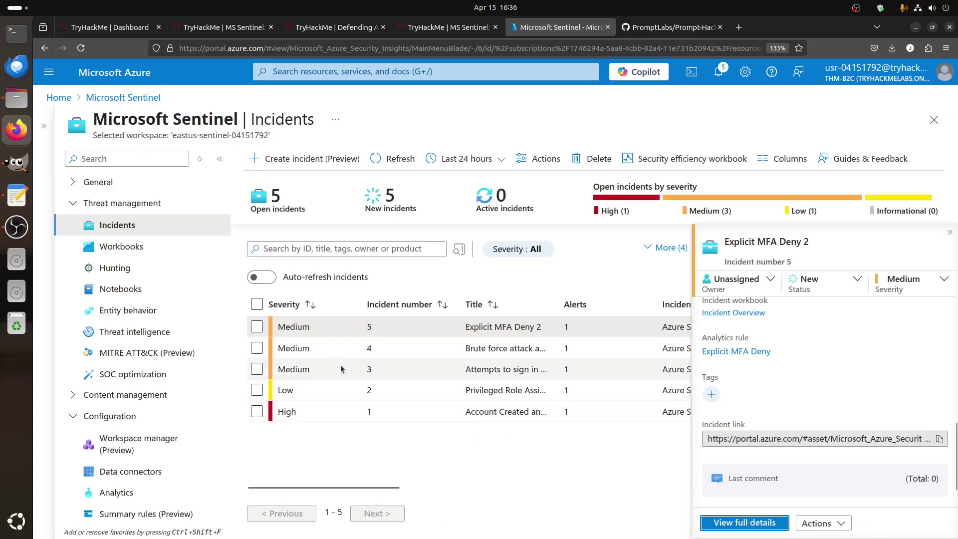
{"action": "left_click", "coordinate": [773, 528]}
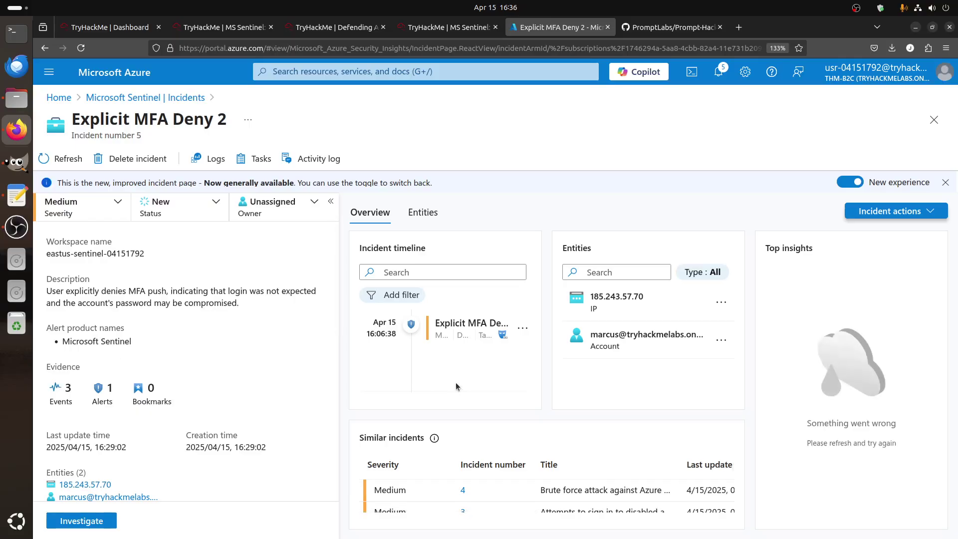
{"action": "scroll", "coordinate": [503, 483], "scroll_direction": "down", "scroll_amount": 1}
{"action": "scroll", "coordinate": [503, 483], "scroll_direction": "up", "scroll_amount": 1}
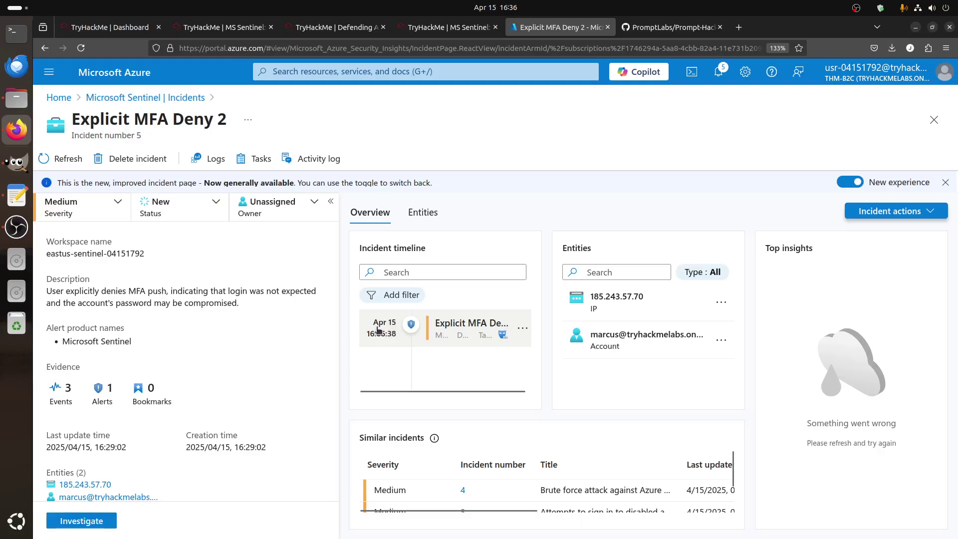
{"action": "left_click", "coordinate": [401, 336]}
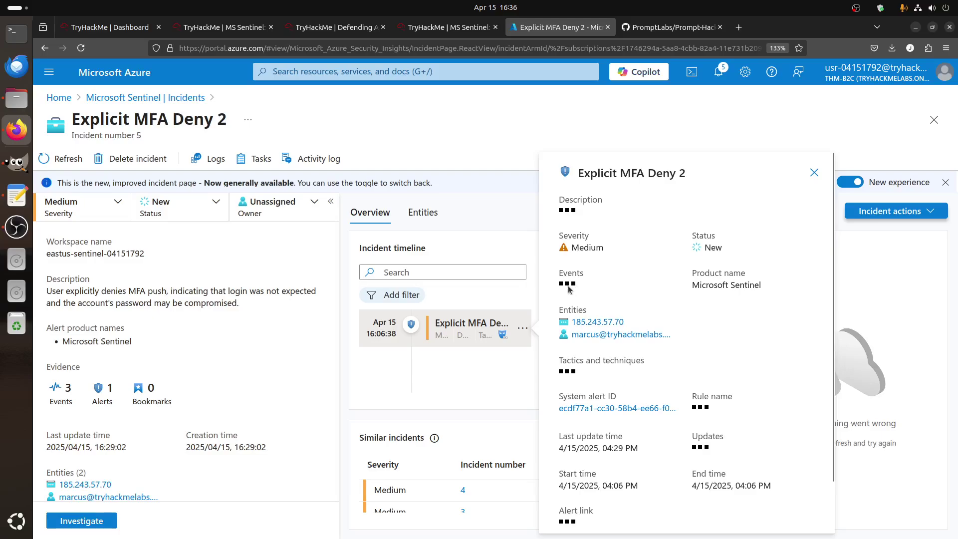
{"action": "left_click", "coordinate": [578, 306]}
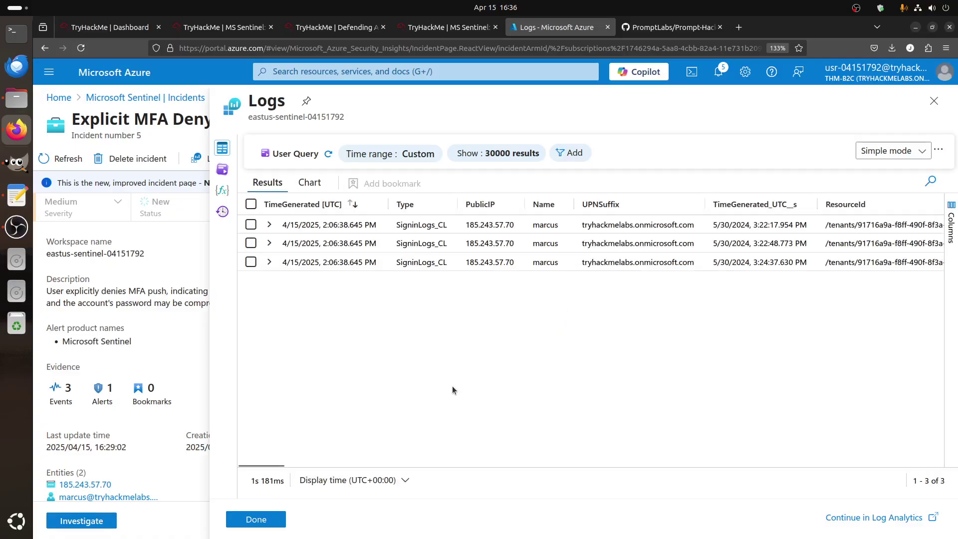
Highlight the first log entry's ResultType value and check the ResultDescription column of the results
{"action": "left_click_drag", "start_coordinate": [281, 466], "coordinate": [356, 473]}
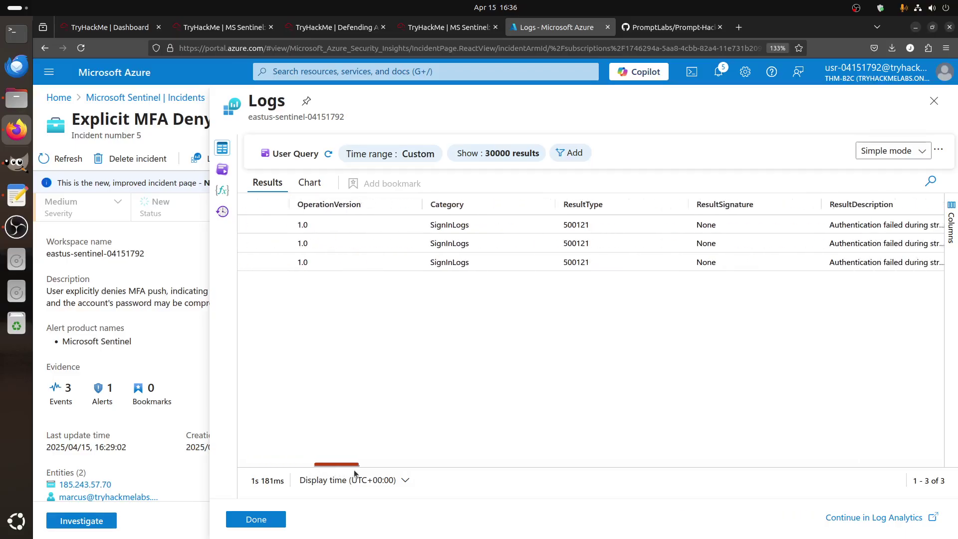
{"action": "double_click", "coordinate": [577, 225]}
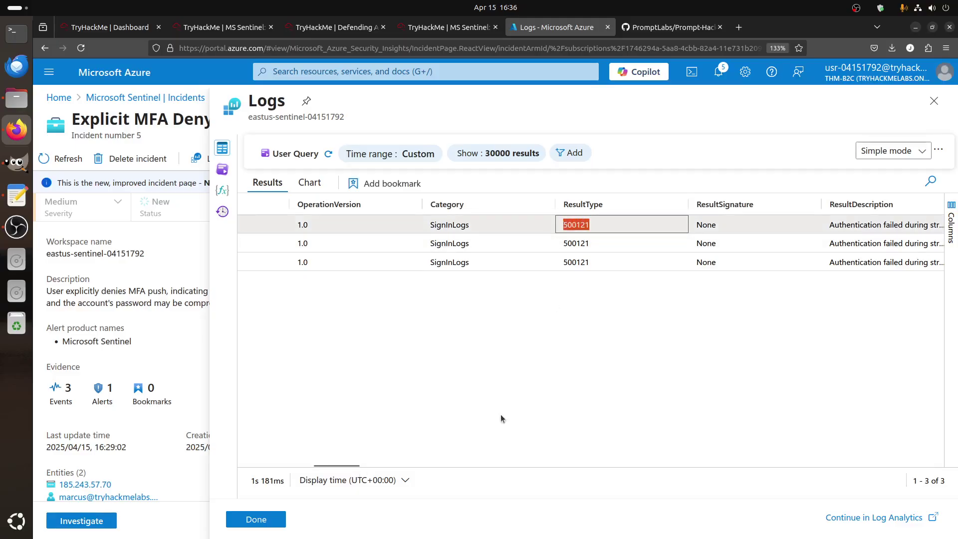
{"action": "left_click_drag", "start_coordinate": [345, 466], "coordinate": [386, 466]}
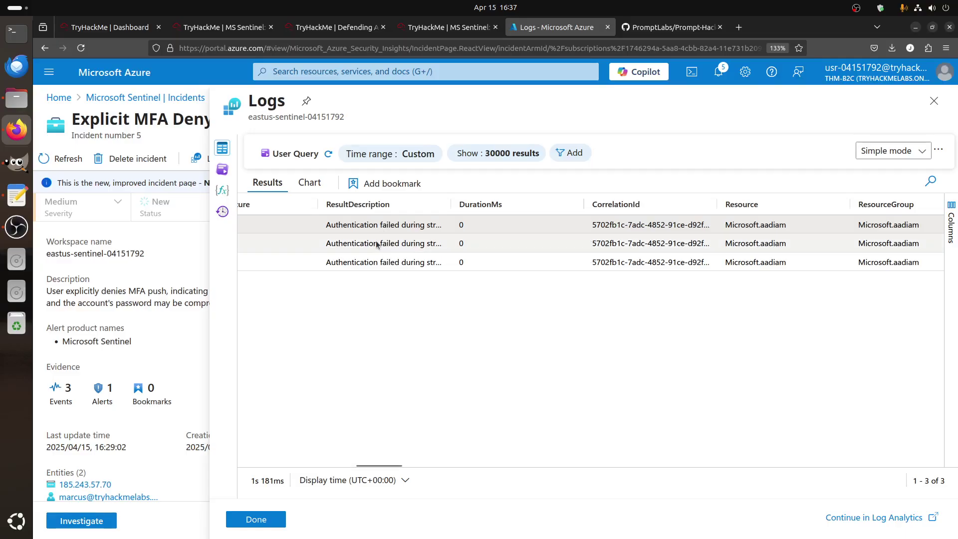
{"action": "left_click_drag", "start_coordinate": [382, 466], "coordinate": [260, 265]}
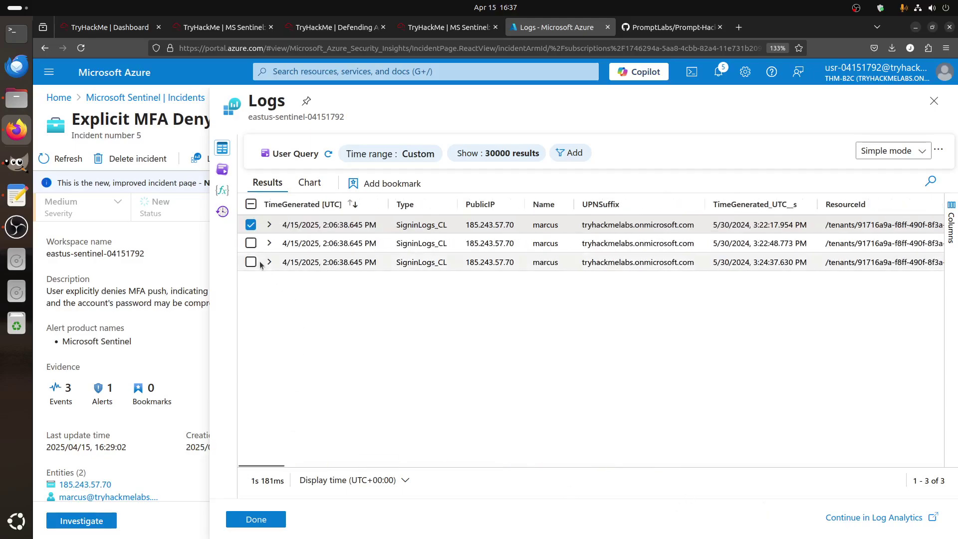
Expand the first SigninLogs_CL record and select its ResultType value
{"action": "left_click", "coordinate": [269, 224]}
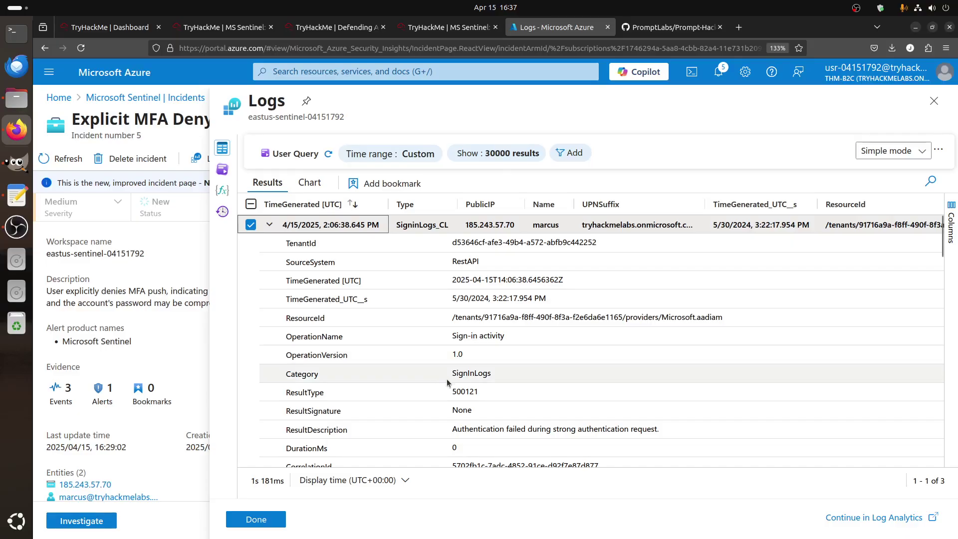
{"action": "left_click_drag", "start_coordinate": [288, 393], "coordinate": [477, 399]}
{"action": "left_click", "coordinate": [477, 397]}
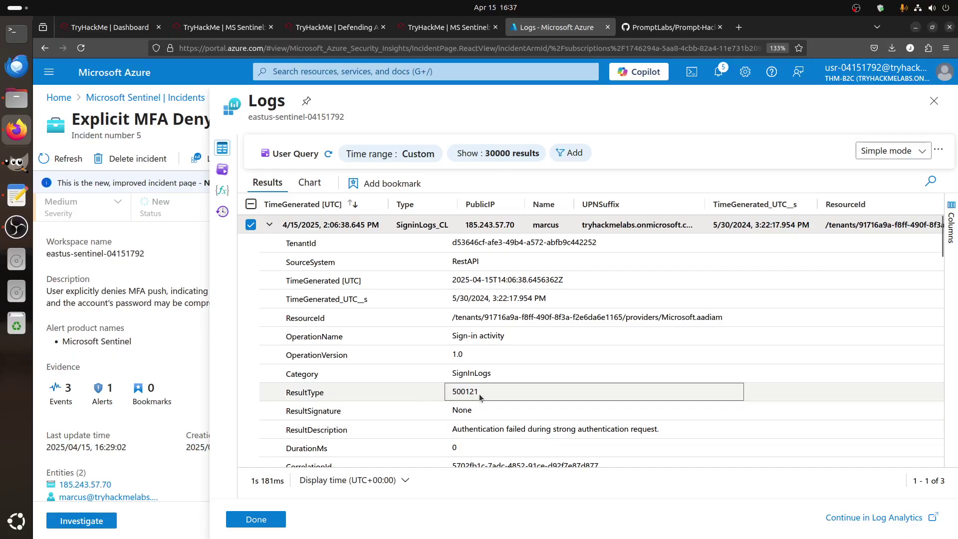
Expand AuthenticationDetails_s in the sign-in record and open entries 0 and 1 to examine the authentication method and step results
{"action": "scroll", "coordinate": [486, 395], "scroll_direction": "down", "scroll_amount": 3}
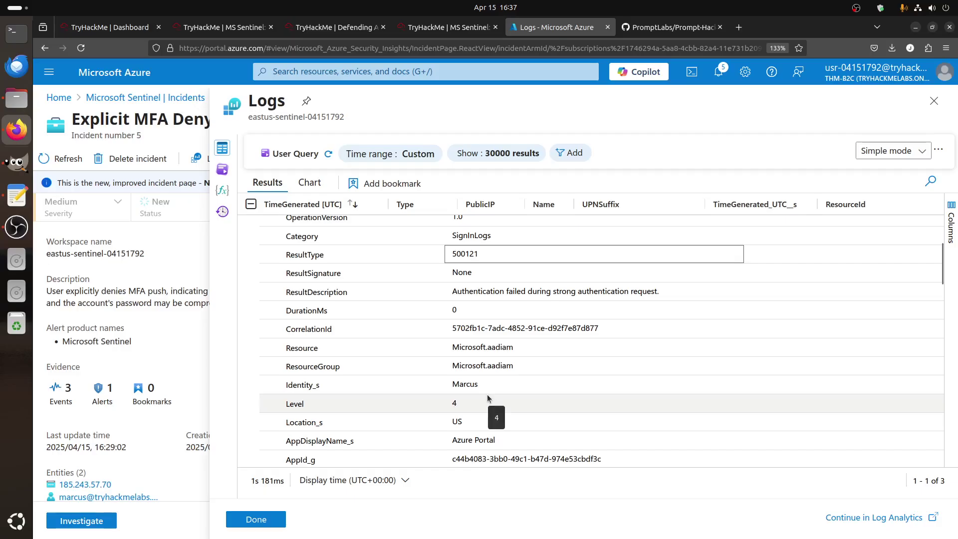
{"action": "scroll", "coordinate": [487, 394], "scroll_direction": "down", "scroll_amount": 2}
{"action": "scroll", "coordinate": [488, 398], "scroll_direction": "down", "scroll_amount": 1}
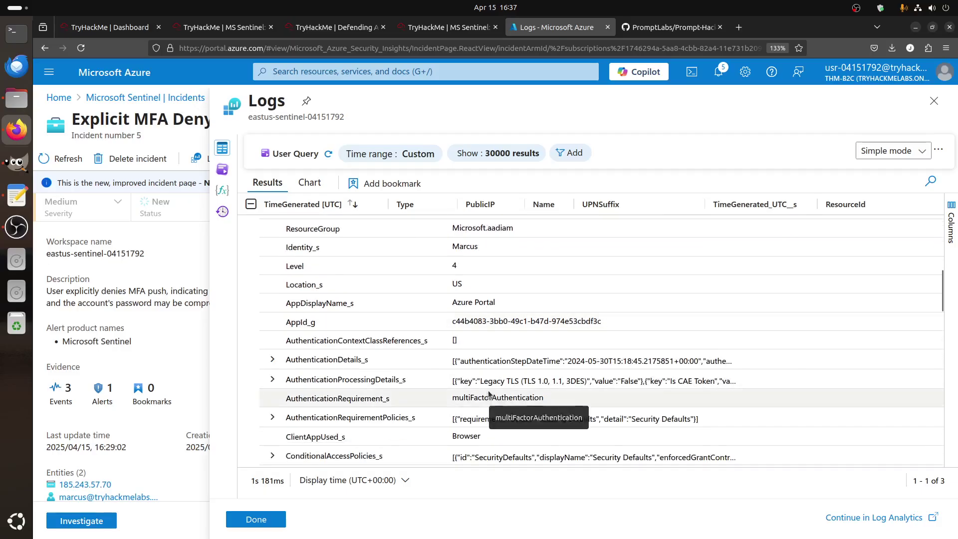
{"action": "scroll", "coordinate": [489, 398], "scroll_direction": "down", "scroll_amount": 3}
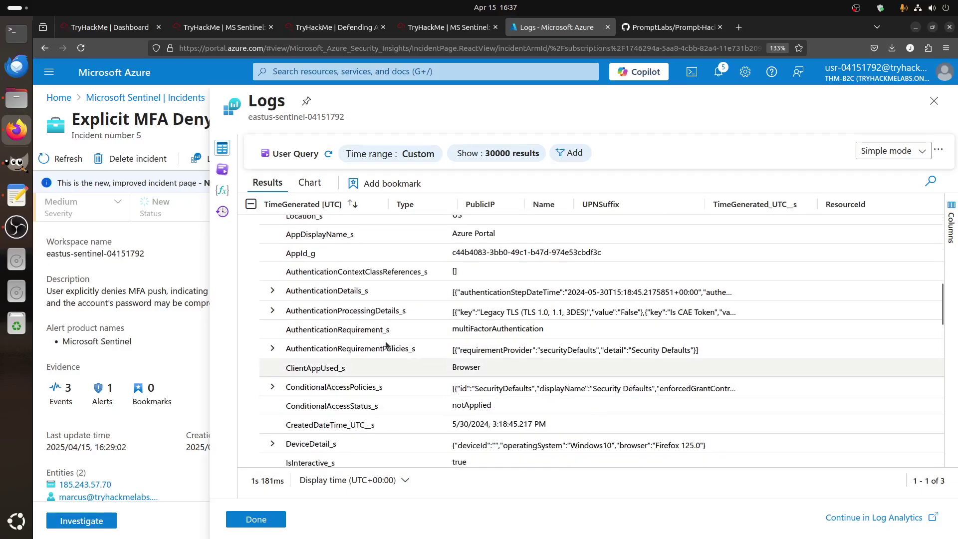
{"action": "left_click", "coordinate": [274, 291]}
{"action": "left_click", "coordinate": [295, 310]}
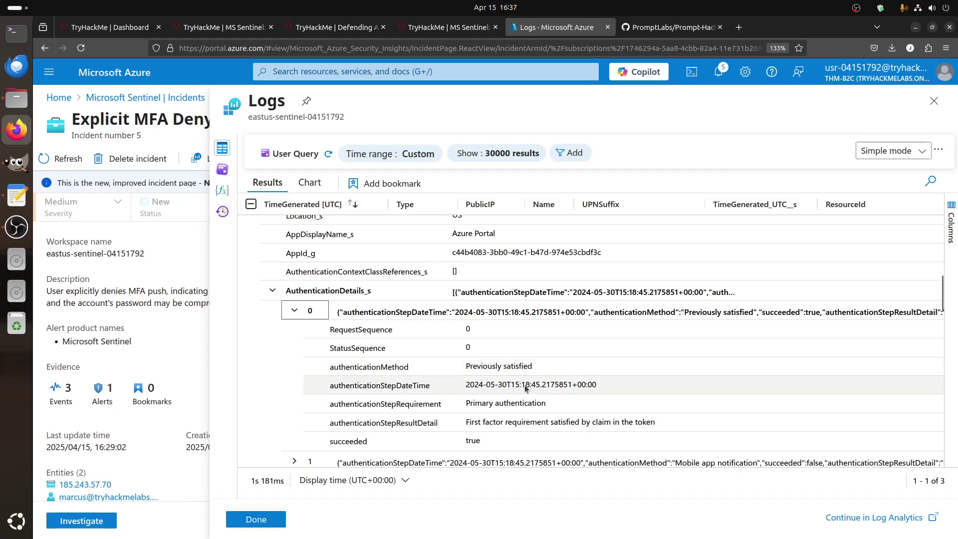
{"action": "scroll", "coordinate": [524, 391], "scroll_direction": "down", "scroll_amount": 4}
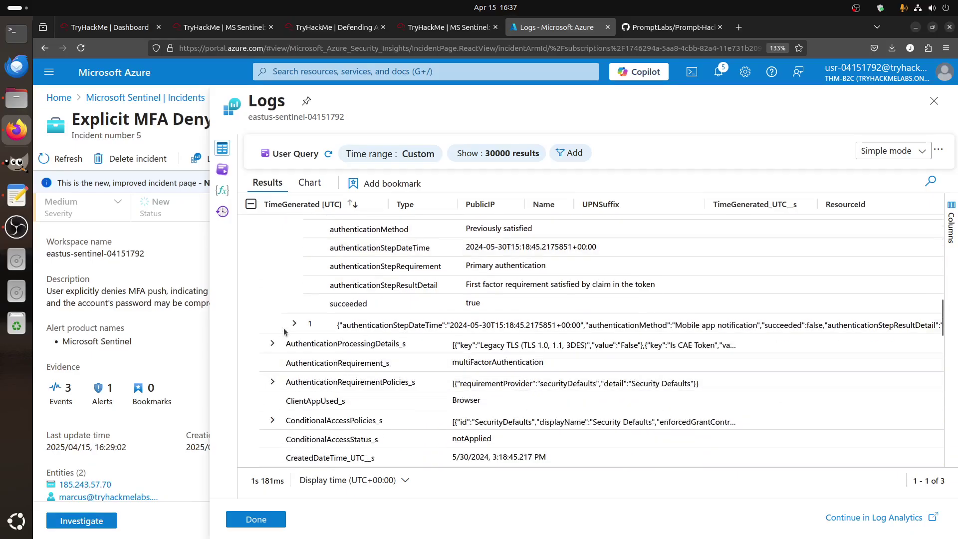
{"action": "left_click", "coordinate": [294, 325]}
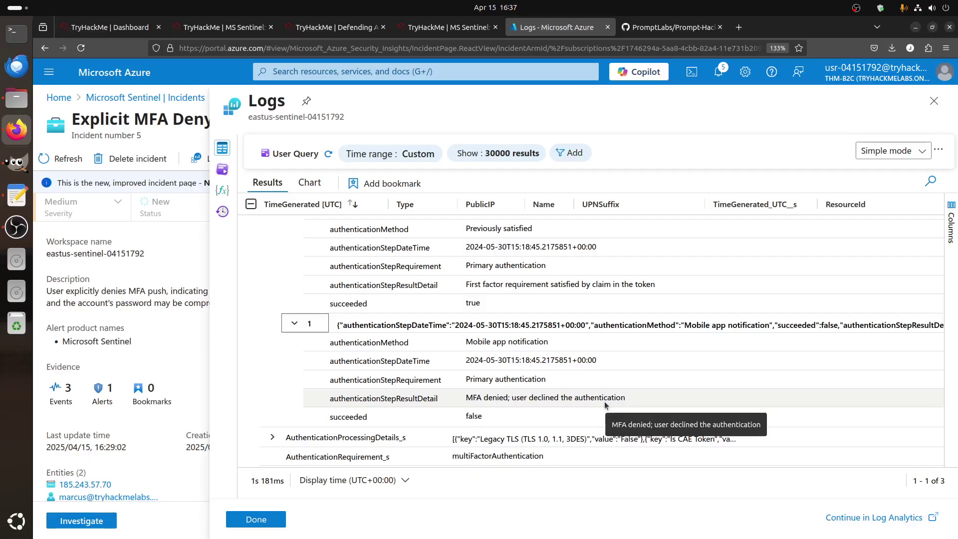
Expand AuthenticationProcessingDetails_s and AuthenticationRequirementPolicies_s in the sign-in record, and open entry 0 of the requirement policies
{"action": "scroll", "coordinate": [605, 405], "scroll_direction": "down", "scroll_amount": 2}
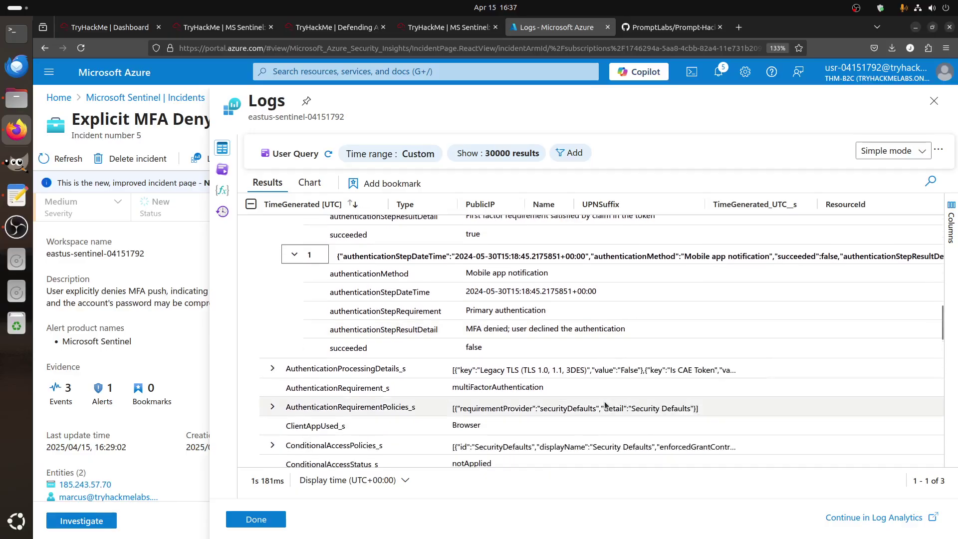
{"action": "left_click", "coordinate": [270, 369]}
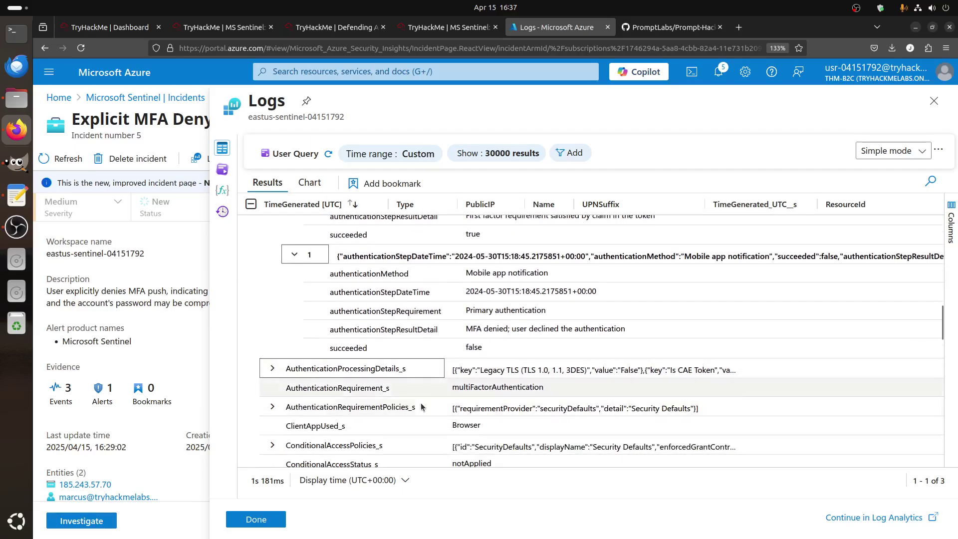
{"action": "scroll", "coordinate": [519, 391], "scroll_direction": "down", "scroll_amount": 4}
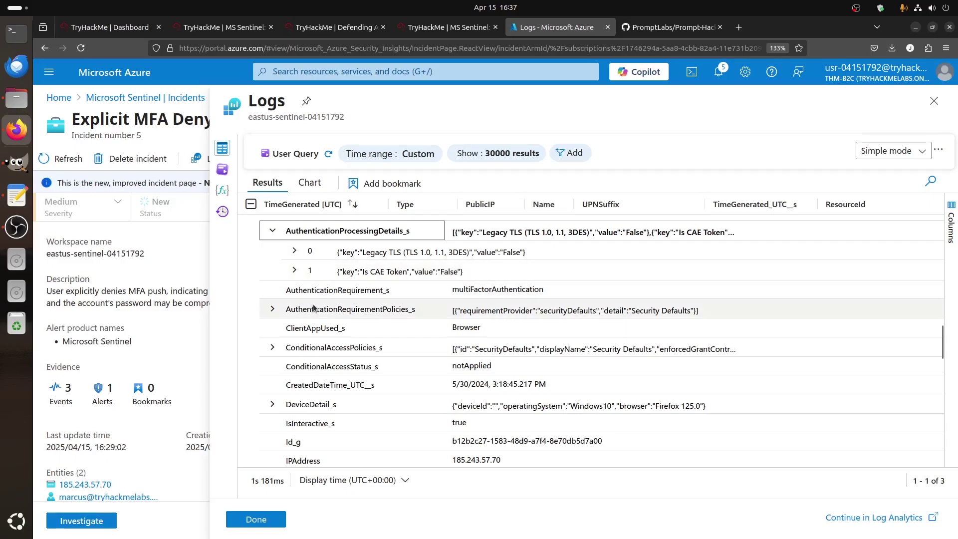
{"action": "left_click", "coordinate": [275, 311]}
{"action": "left_click", "coordinate": [273, 310]}
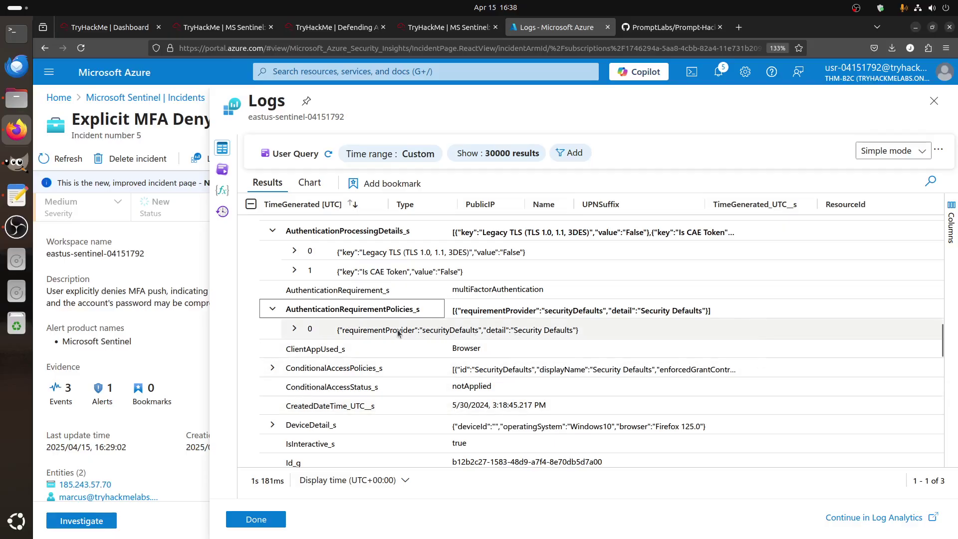
{"action": "left_click", "coordinate": [308, 328]}
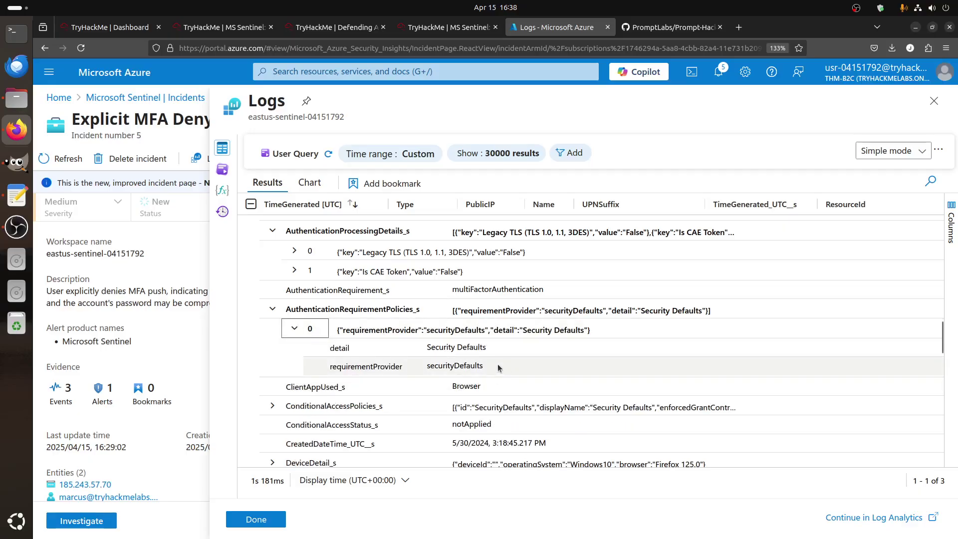
Expand ConditionalAccessPolicies_s in the sign-in record and open entry 0 to examine the policy's name, grant controls and result
{"action": "scroll", "coordinate": [520, 384], "scroll_direction": "down", "scroll_amount": 3}
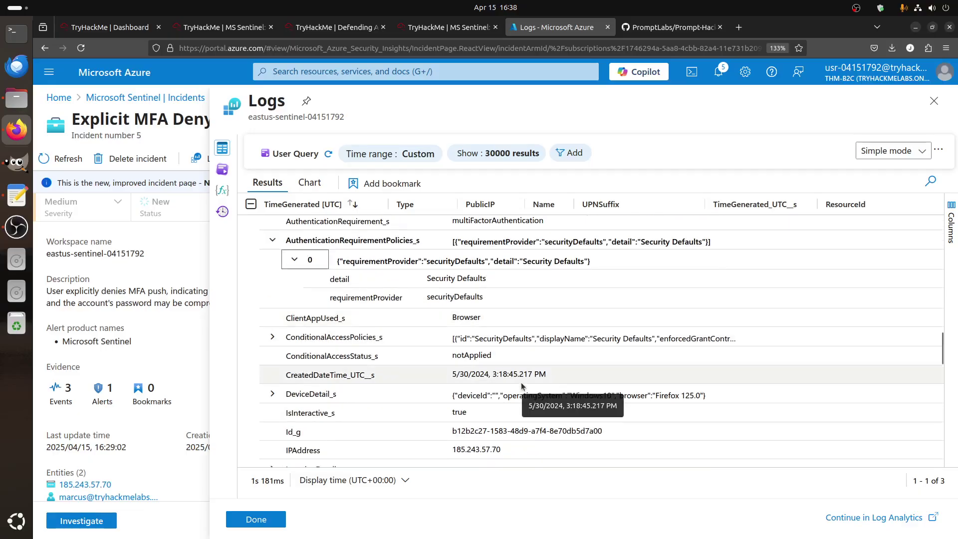
{"action": "left_click", "coordinate": [273, 337]}
{"action": "scroll", "coordinate": [320, 391], "scroll_direction": "down", "scroll_amount": 1}
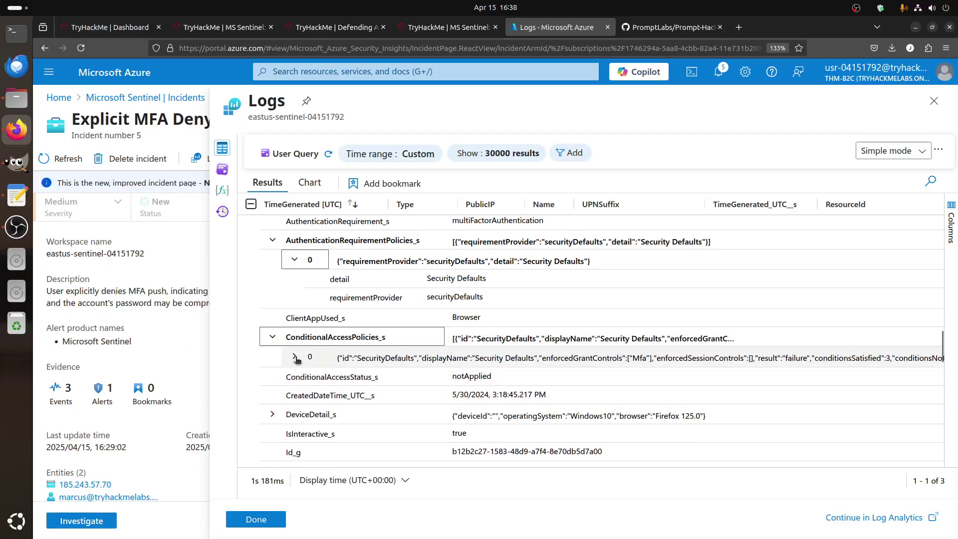
{"action": "left_click", "coordinate": [300, 337]}
{"action": "scroll", "coordinate": [495, 385], "scroll_direction": "down", "scroll_amount": 5}
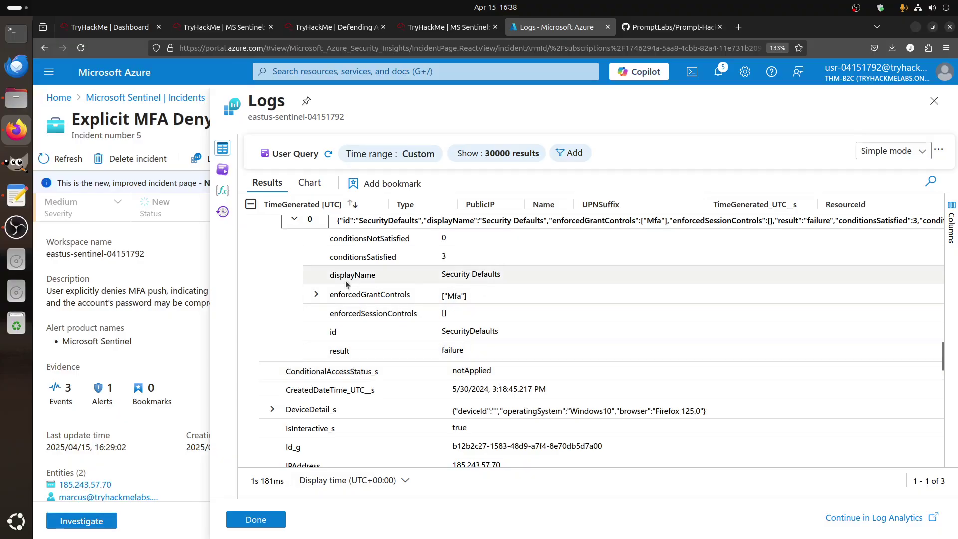
{"action": "scroll", "coordinate": [453, 334], "scroll_direction": "up", "scroll_amount": 1}
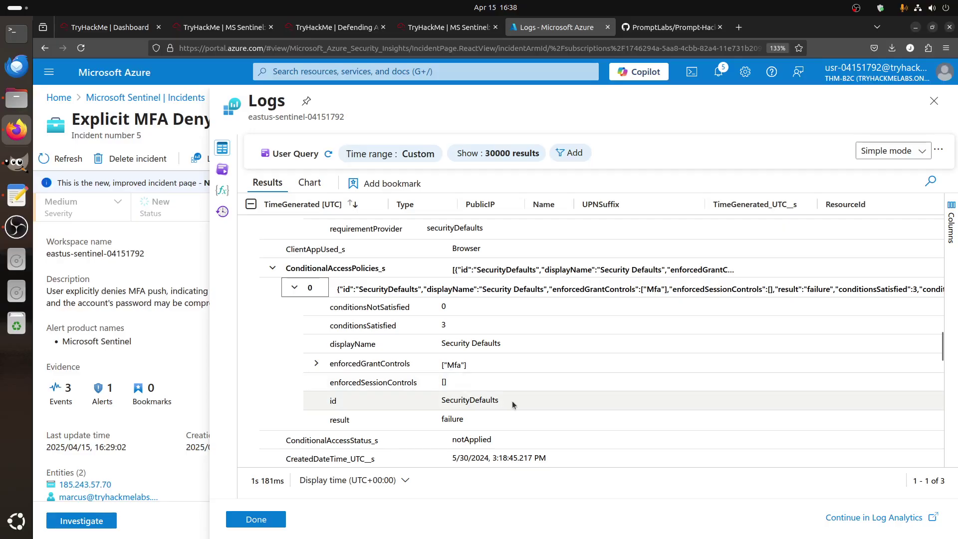
Expand DeviceDetail_s and MfaDetail_s in the sign-in record to examine the browser, operating system and authentication method
{"action": "scroll", "coordinate": [512, 400], "scroll_direction": "down", "scroll_amount": 3}
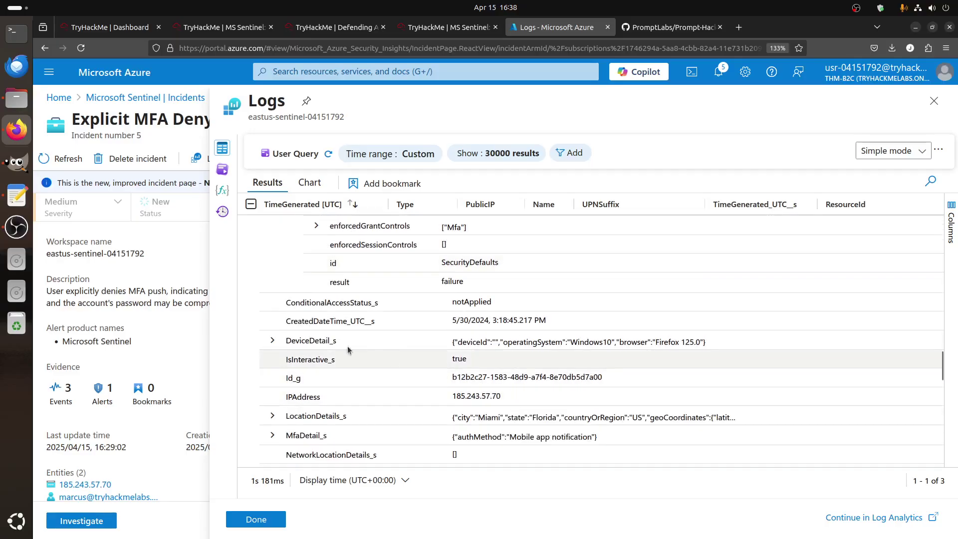
{"action": "left_click", "coordinate": [273, 341]}
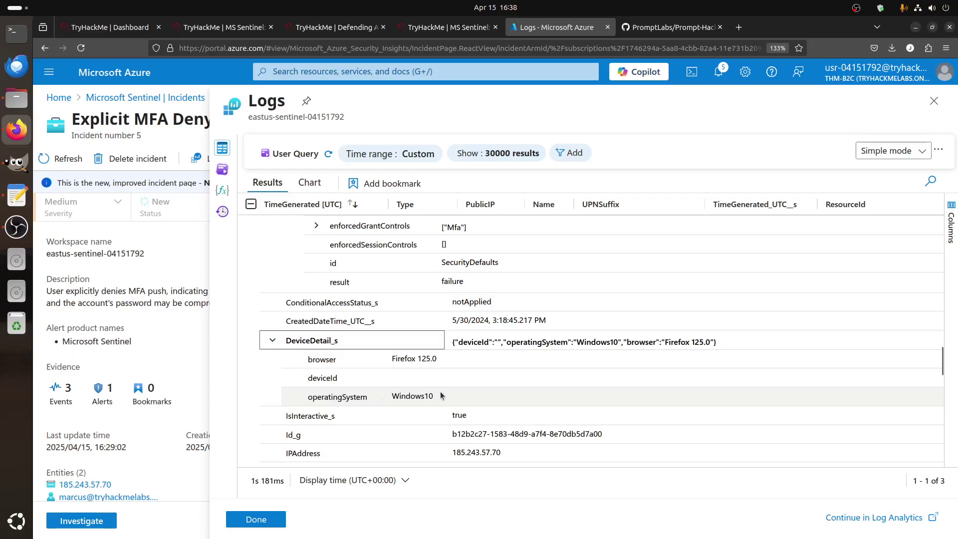
{"action": "scroll", "coordinate": [440, 395], "scroll_direction": "down", "scroll_amount": 3}
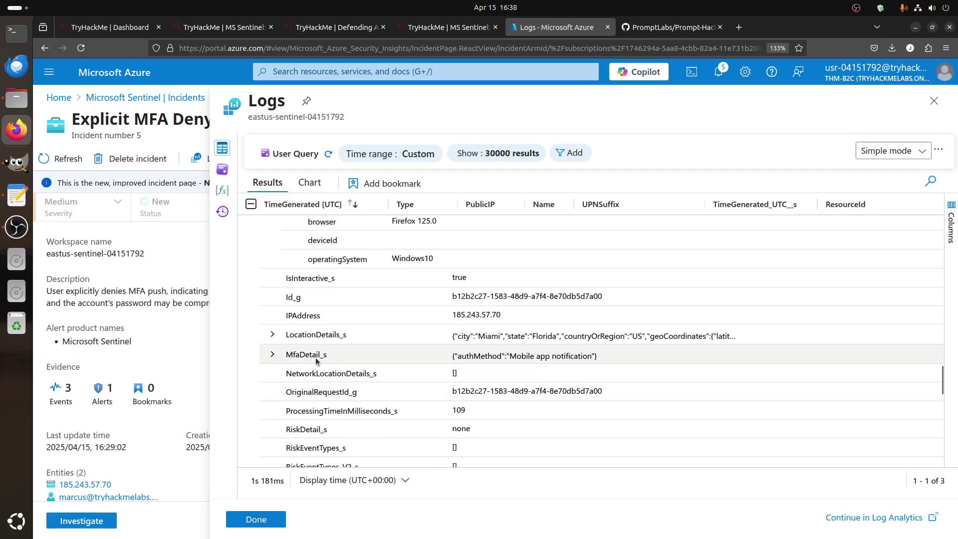
{"action": "left_click", "coordinate": [272, 355]}
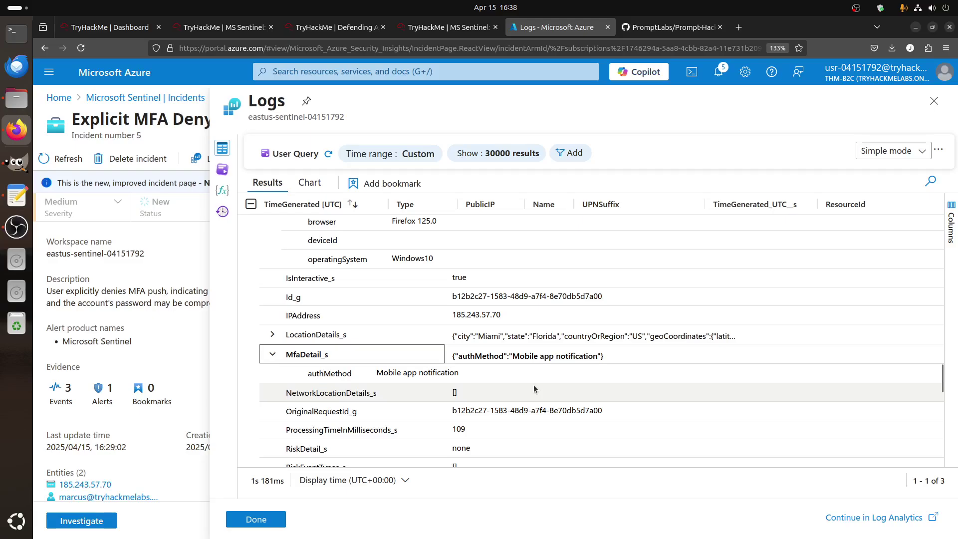
Expand Status_s, select its errorCode field, and highlight the TryHackMe question about the error code when MFA is denied
{"action": "scroll", "coordinate": [517, 386], "scroll_direction": "down", "scroll_amount": 3}
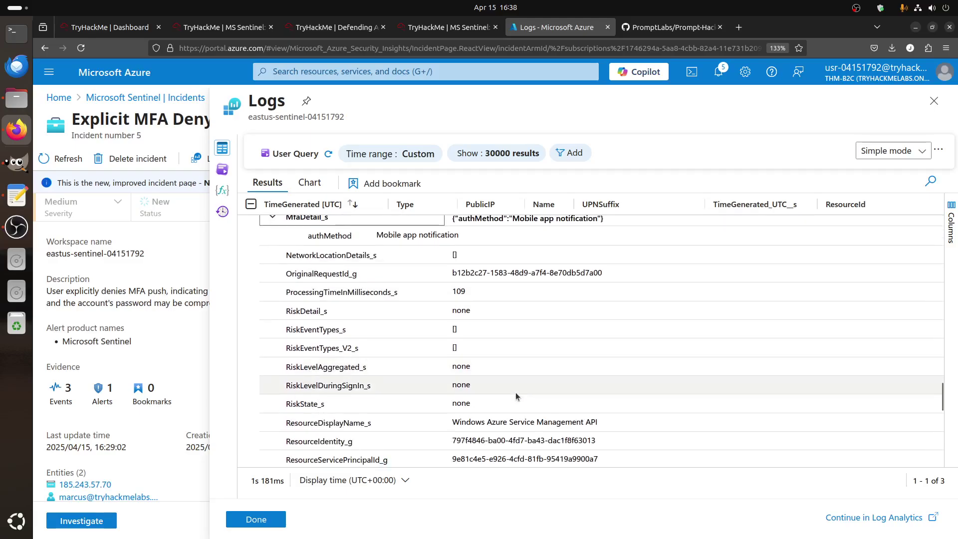
{"action": "scroll", "coordinate": [515, 396], "scroll_direction": "down", "scroll_amount": 3}
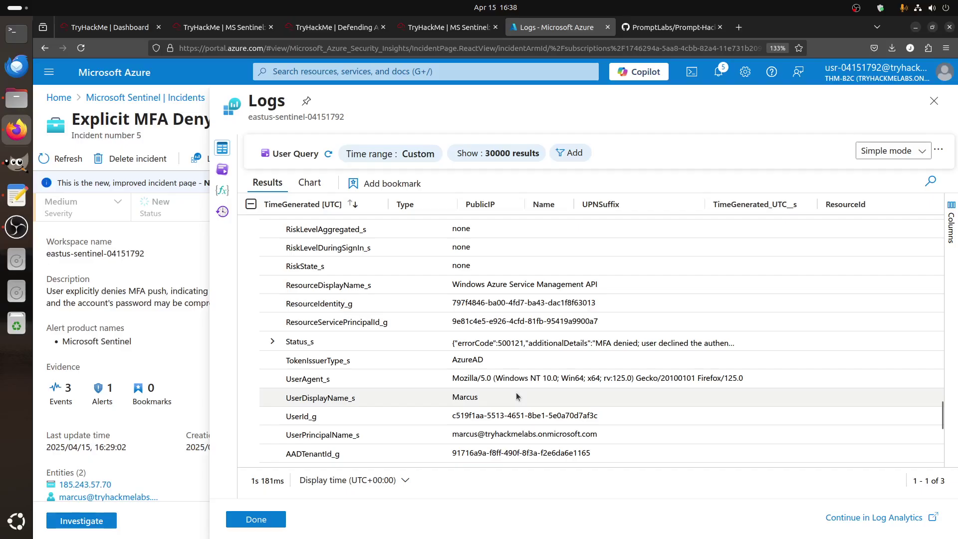
{"action": "left_click", "coordinate": [272, 341]}
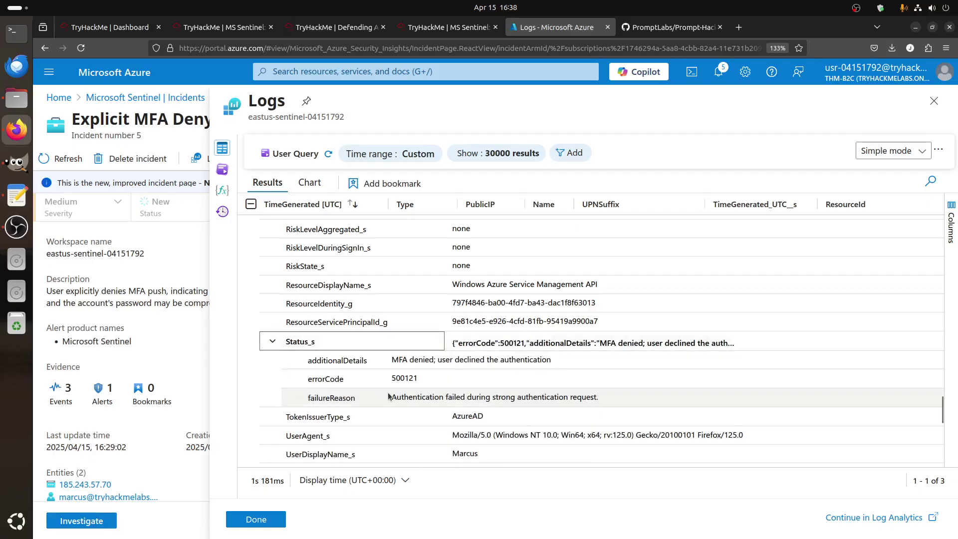
{"action": "left_click_drag", "start_coordinate": [322, 381], "coordinate": [375, 382]}
{"action": "left_click", "coordinate": [348, 378]}
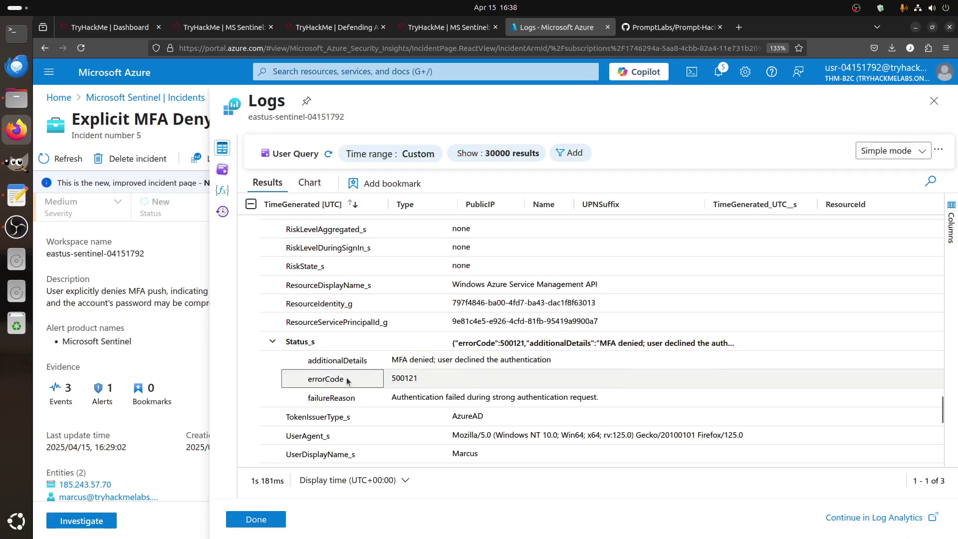
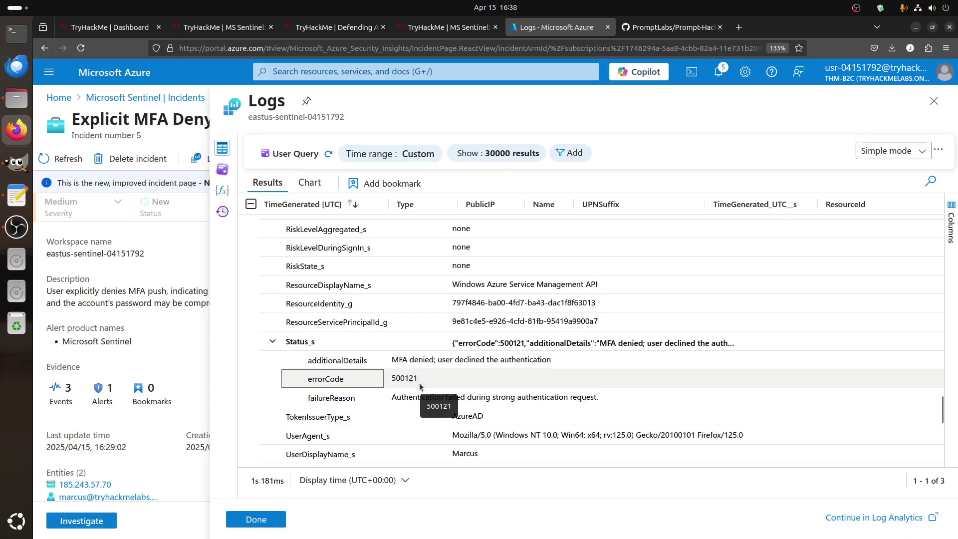
{"action": "left_click", "coordinate": [420, 30]}
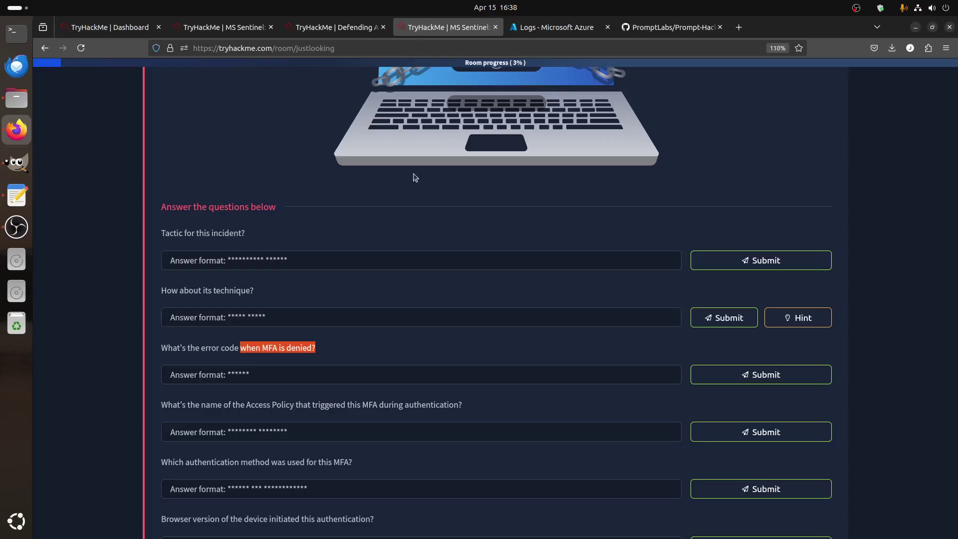
{"action": "left_click_drag", "start_coordinate": [323, 349], "coordinate": [168, 348]}
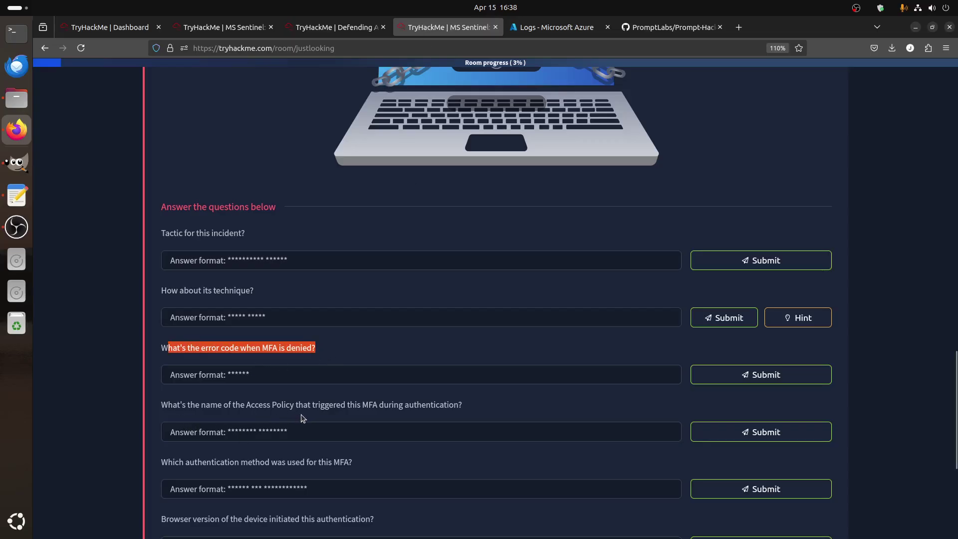
Return to the Azure logs and highlight the displayName value in entry 0 of ConditionalAccessPolicies_s
{"action": "left_click", "coordinate": [549, 29]}
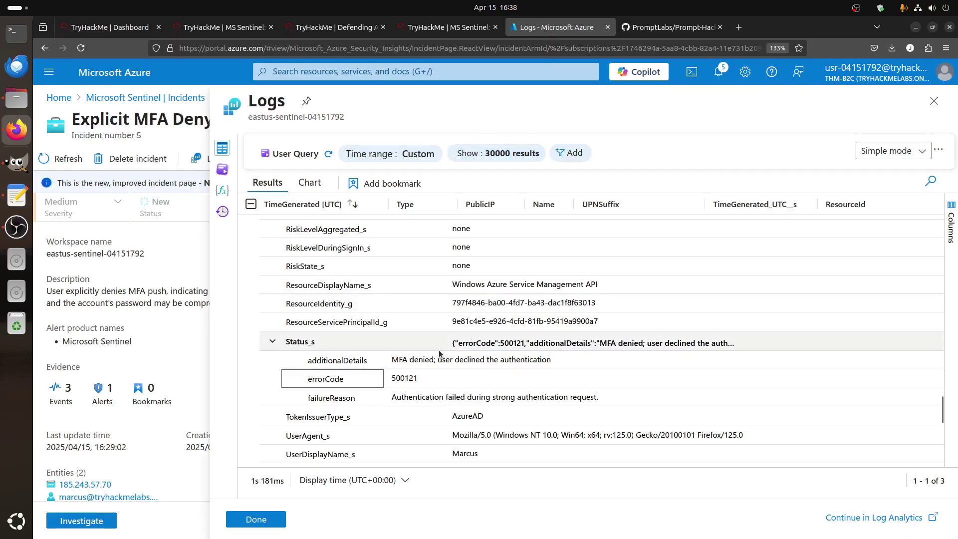
{"action": "scroll", "coordinate": [438, 350], "scroll_direction": "up", "scroll_amount": 3}
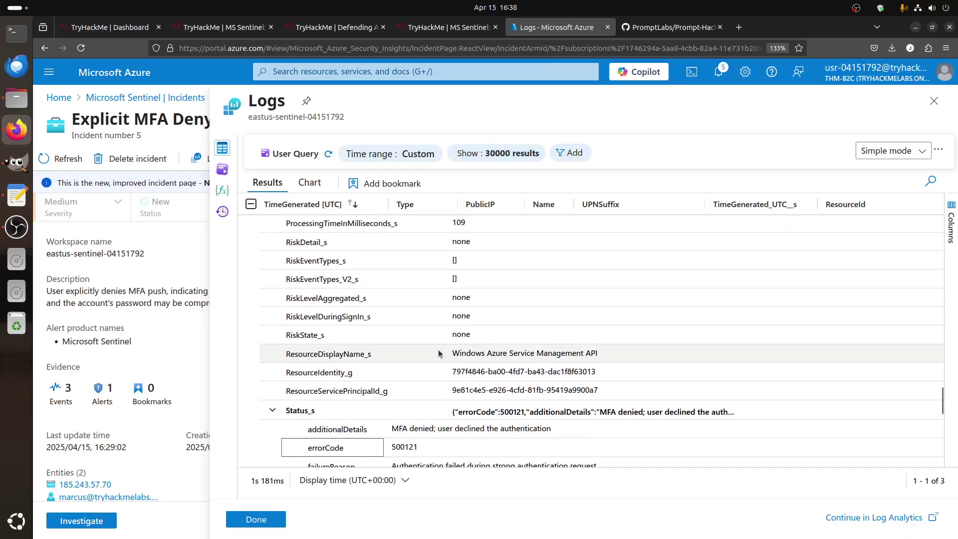
{"action": "scroll", "coordinate": [382, 321], "scroll_direction": "up", "scroll_amount": 5}
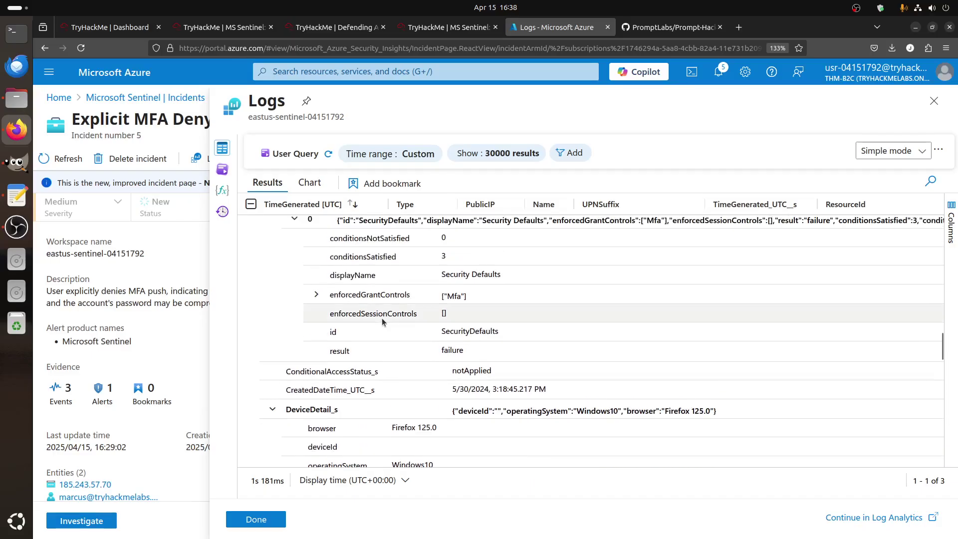
{"action": "left_click_drag", "start_coordinate": [331, 277], "coordinate": [504, 274]}
{"action": "left_click", "coordinate": [505, 278]}
{"action": "scroll", "coordinate": [507, 300], "scroll_direction": "up", "scroll_amount": 2}
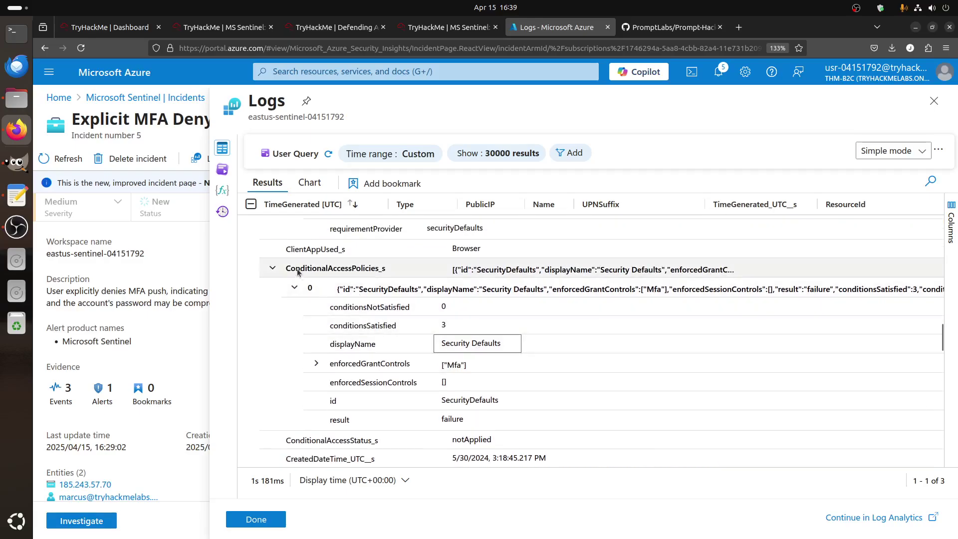
{"action": "mouse_move", "coordinate": [503, 344]}
{"action": "left_mouse_down"}
{"action": "mouse_move", "coordinate": [439, 344]}
{"action": "mouse_move", "coordinate": [499, 346]}
{"action": "left_mouse_up"}
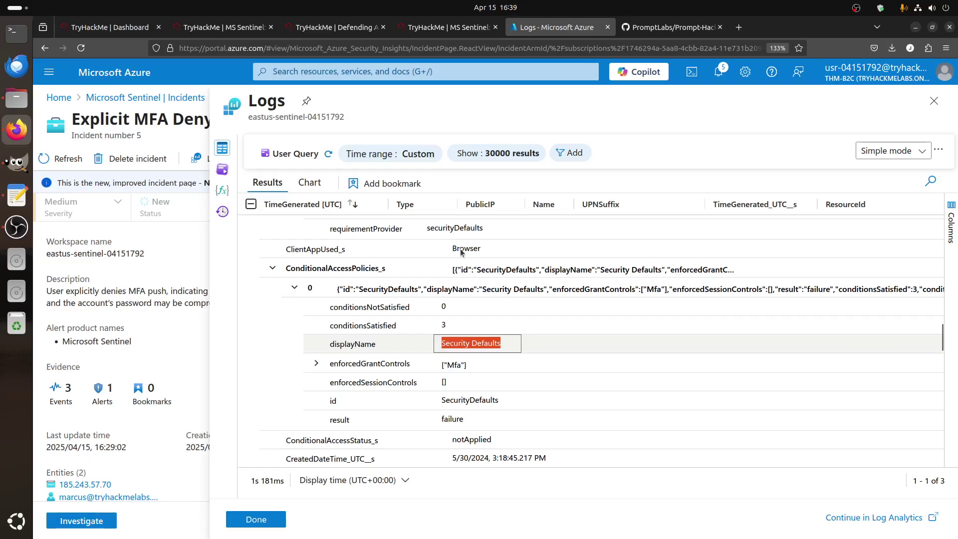
Switch to the TryHackMe room and highlight the question "Which authentication method was used for this MFA?"
{"action": "left_click", "coordinate": [437, 29]}
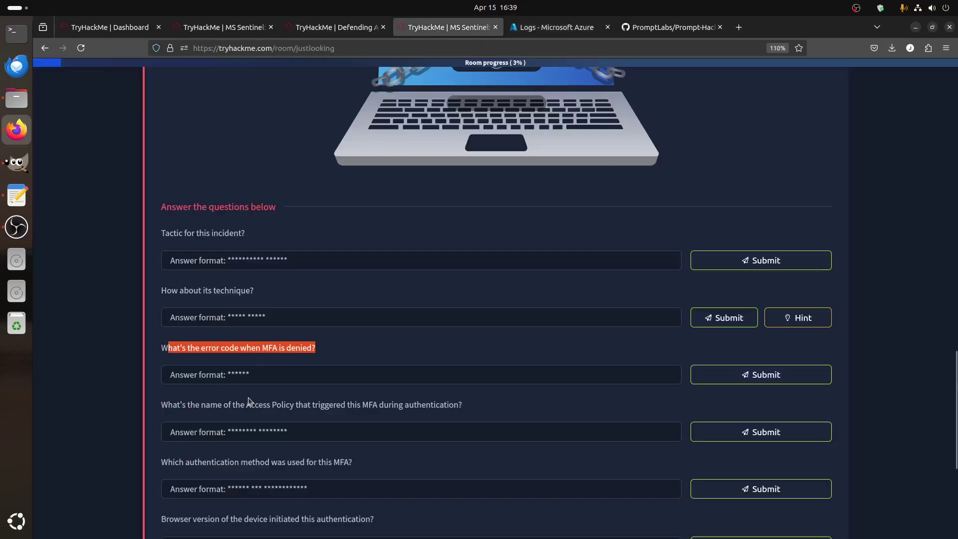
{"action": "scroll", "coordinate": [250, 401], "scroll_direction": "down", "scroll_amount": 1}
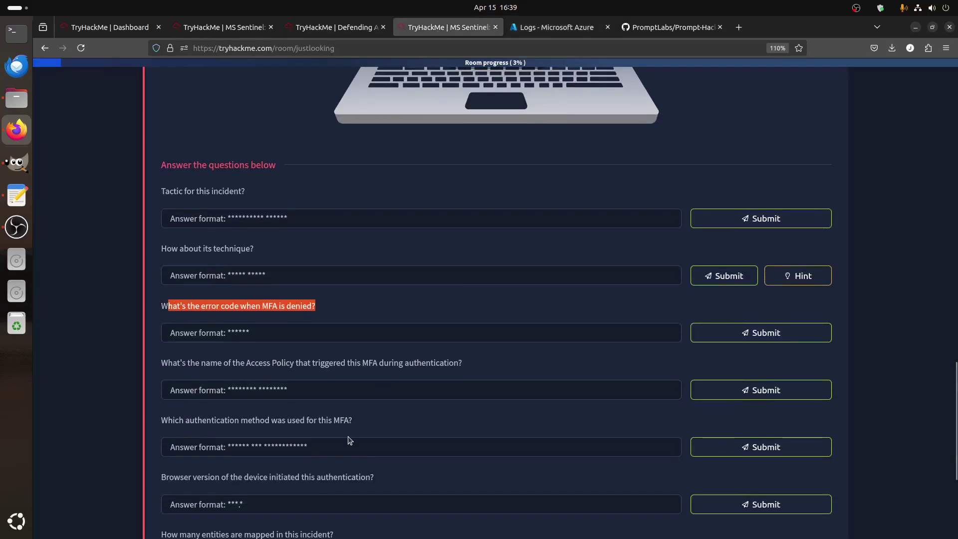
{"action": "scroll", "coordinate": [350, 440], "scroll_direction": "down", "scroll_amount": 2}
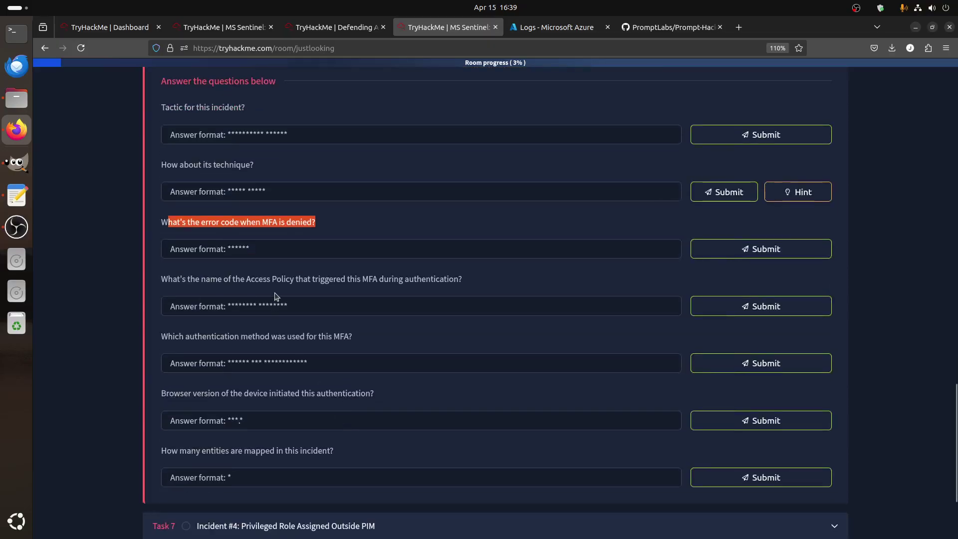
{"action": "left_click", "coordinate": [164, 337]}
{"action": "left_click_drag", "start_coordinate": [163, 337], "coordinate": [396, 342]}
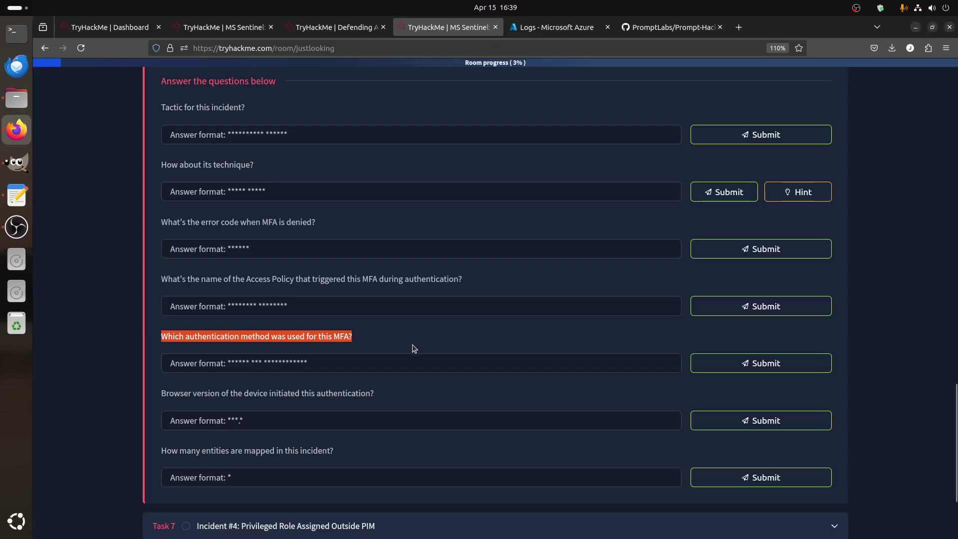
Switch back to the Azure logs and review the sign-in record's MfaDetail_s and AuthenticationDetails_s fields for the MFA method
{"action": "left_click", "coordinate": [530, 29]}
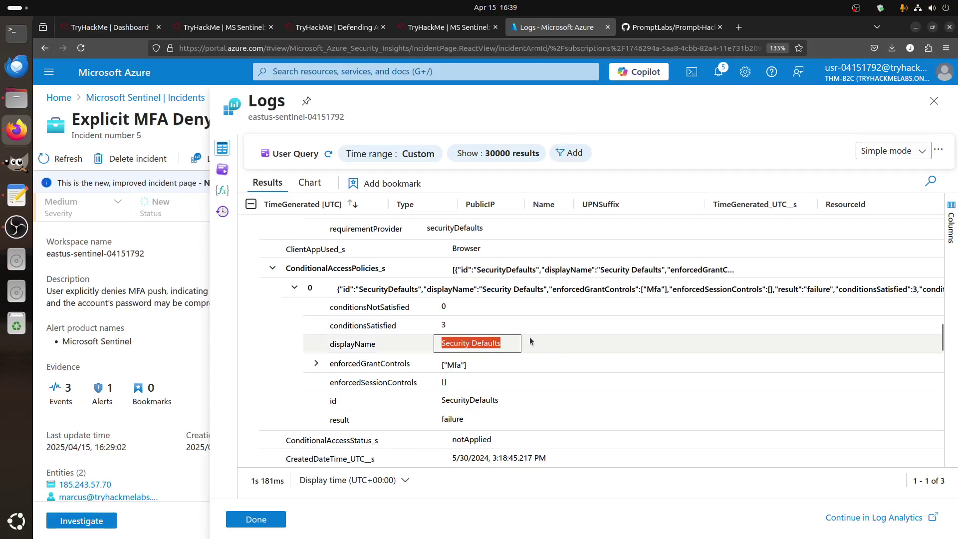
{"action": "scroll", "coordinate": [567, 377], "scroll_direction": "down", "scroll_amount": 3}
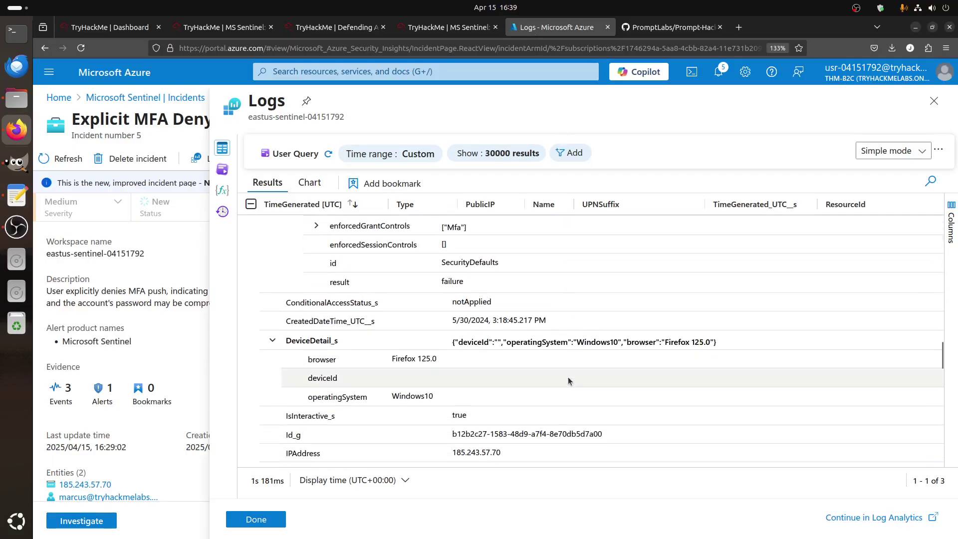
{"action": "scroll", "coordinate": [570, 377], "scroll_direction": "down", "scroll_amount": 3}
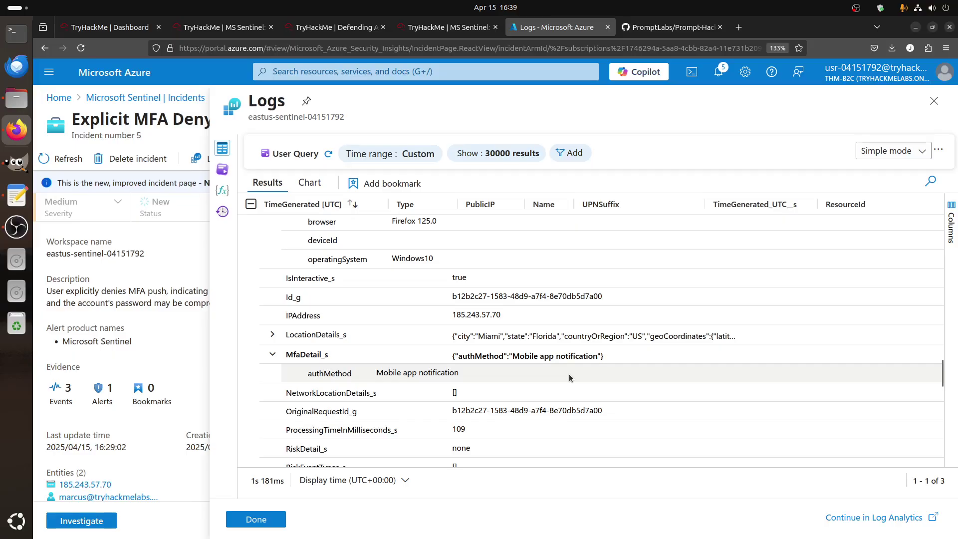
{"action": "scroll", "coordinate": [569, 373], "scroll_direction": "up", "scroll_amount": 6}
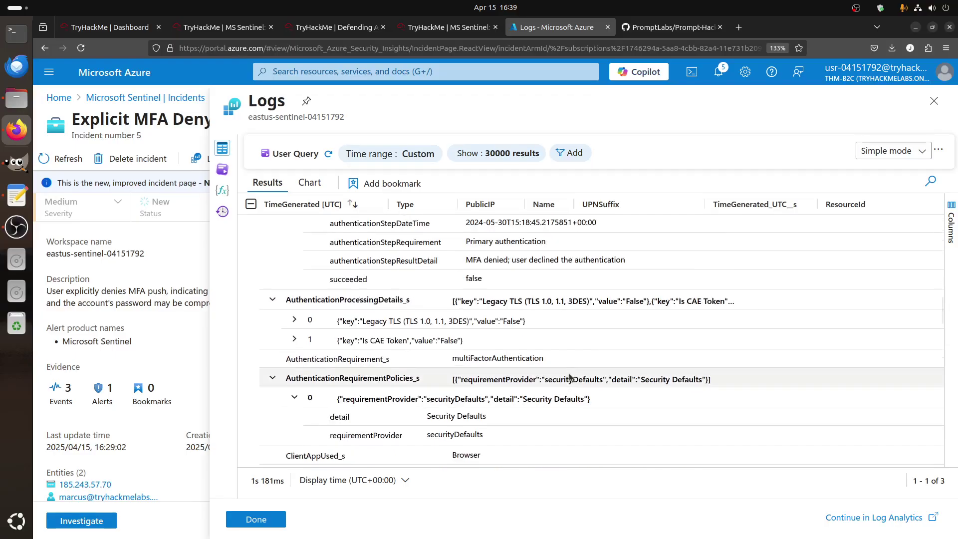
{"action": "scroll", "coordinate": [570, 378], "scroll_direction": "up", "scroll_amount": 5}
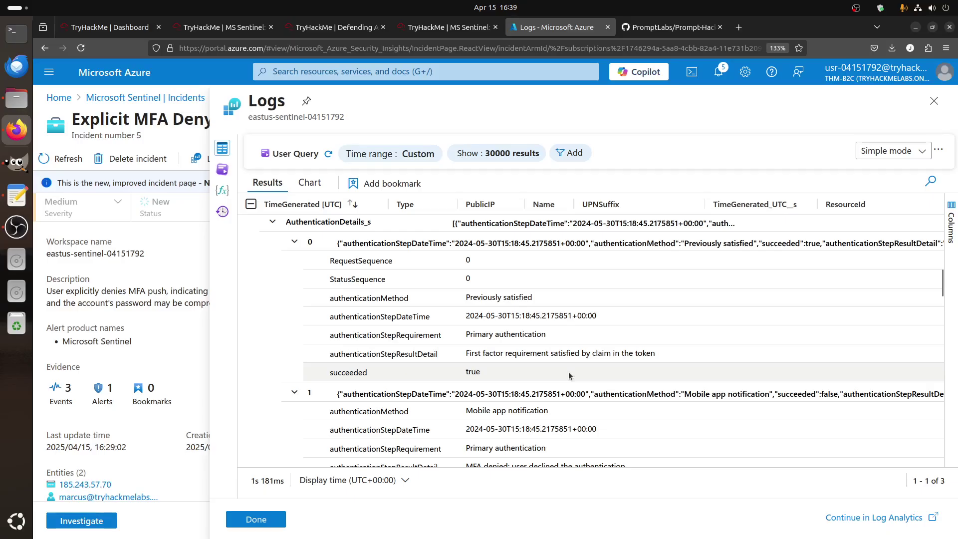
{"action": "scroll", "coordinate": [568, 372], "scroll_direction": "up", "scroll_amount": 2}
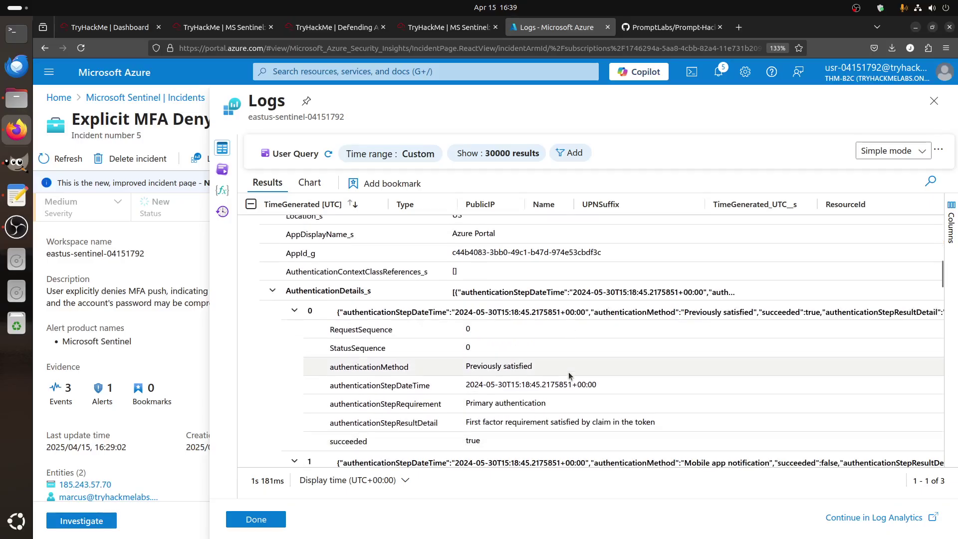
{"action": "scroll", "coordinate": [568, 372], "scroll_direction": "up", "scroll_amount": 6}
Highlight the authMethod value under MfaDetail_s in the sign-in record and go back to the TryHackMe questions
{"action": "scroll", "coordinate": [569, 374], "scroll_direction": "down", "scroll_amount": 14}
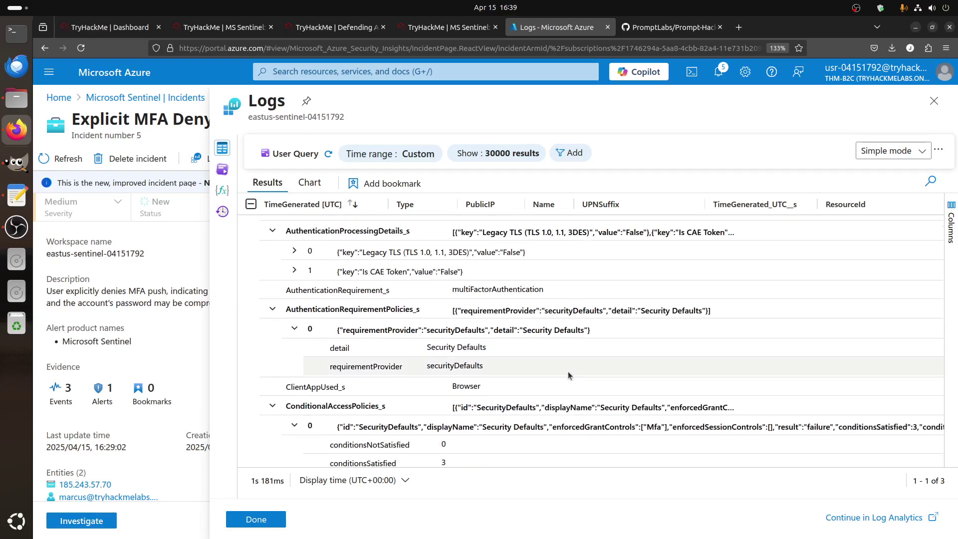
{"action": "scroll", "coordinate": [568, 373], "scroll_direction": "down", "scroll_amount": 5}
{"action": "scroll", "coordinate": [568, 373], "scroll_direction": "down", "scroll_amount": 2}
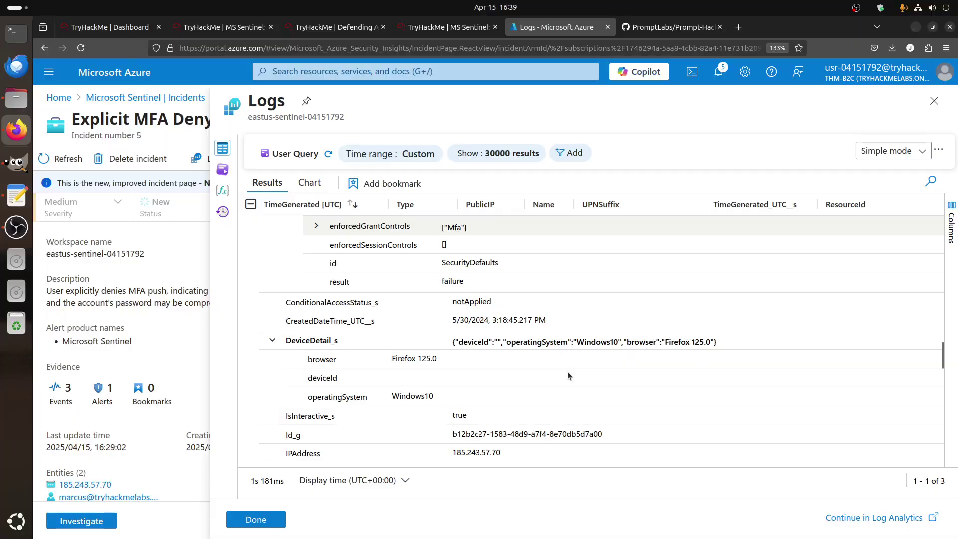
{"action": "scroll", "coordinate": [567, 371], "scroll_direction": "down", "scroll_amount": 3}
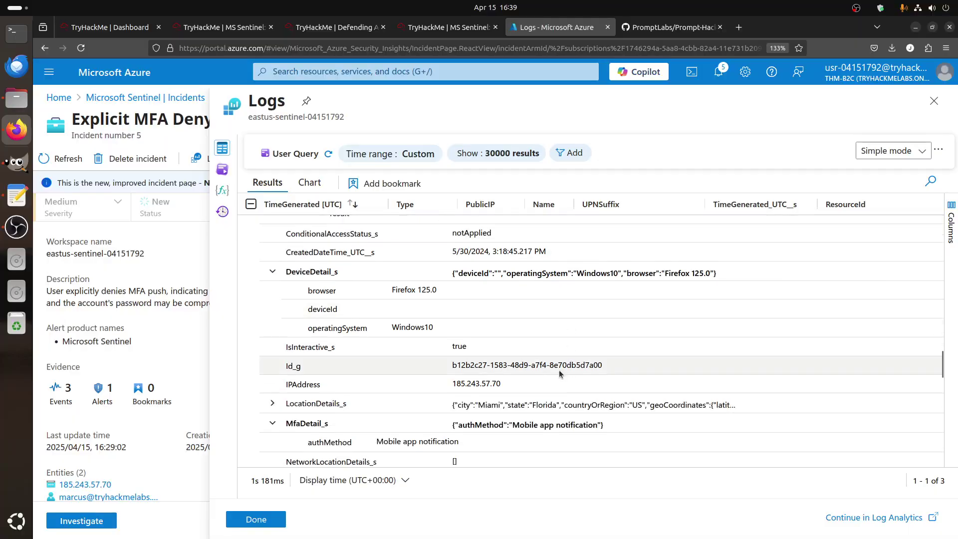
{"action": "scroll", "coordinate": [559, 372], "scroll_direction": "down", "scroll_amount": 3}
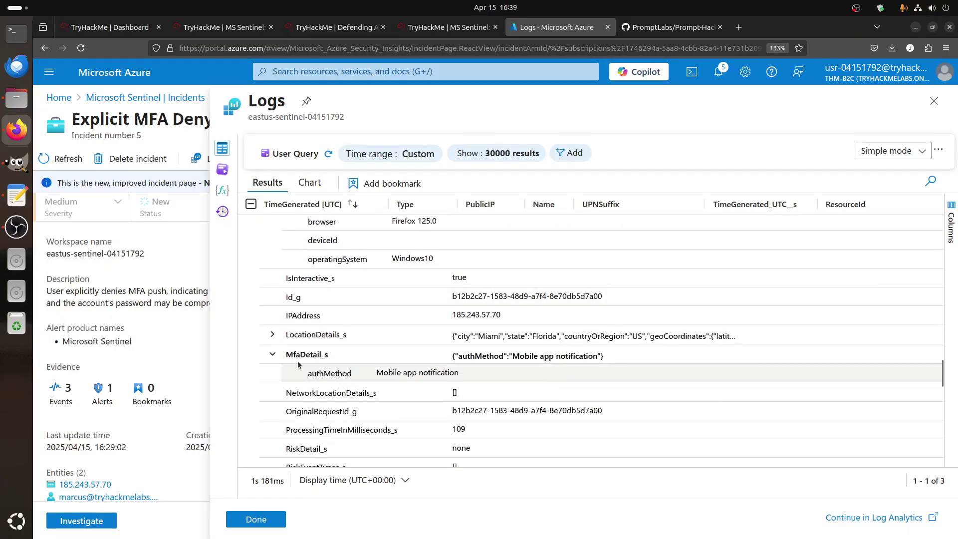
{"action": "left_click_drag", "start_coordinate": [307, 373], "coordinate": [446, 375]}
{"action": "left_click", "coordinate": [434, 375]}
{"action": "left_click_drag", "start_coordinate": [375, 375], "coordinate": [462, 380]}
{"action": "left_click", "coordinate": [449, 26]}
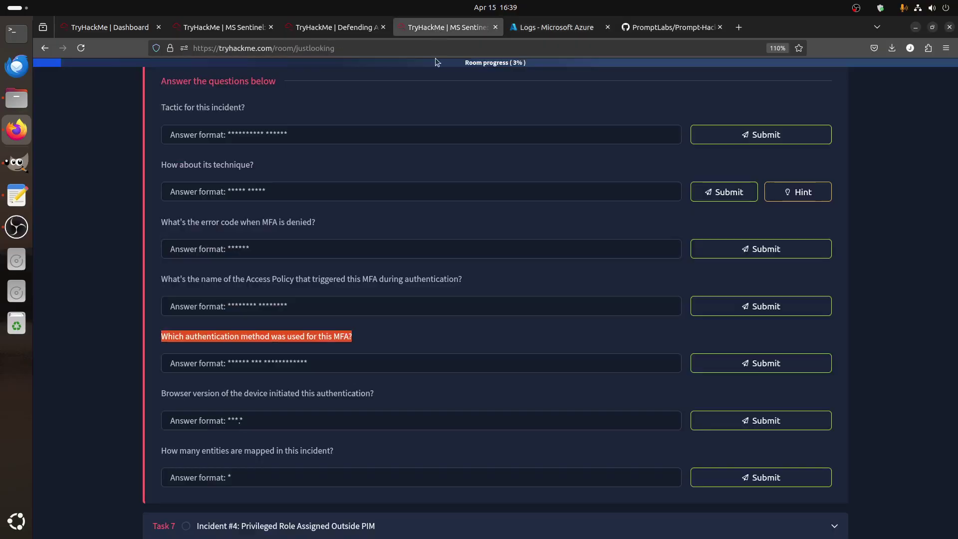
Return to the Azure logs and review the remaining fields of the expanded sign-in record for the browser version
{"action": "left_click", "coordinate": [166, 361]}
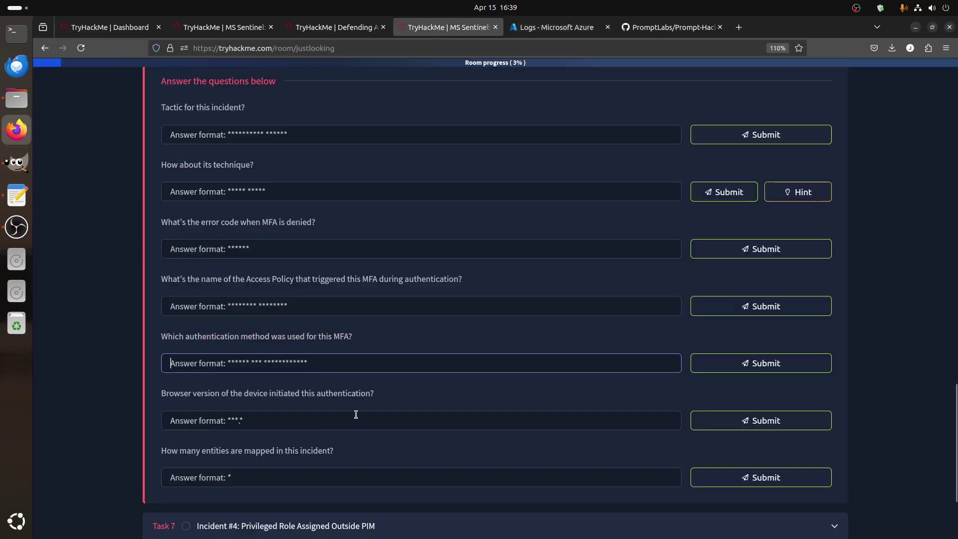
{"action": "left_click", "coordinate": [538, 34]}
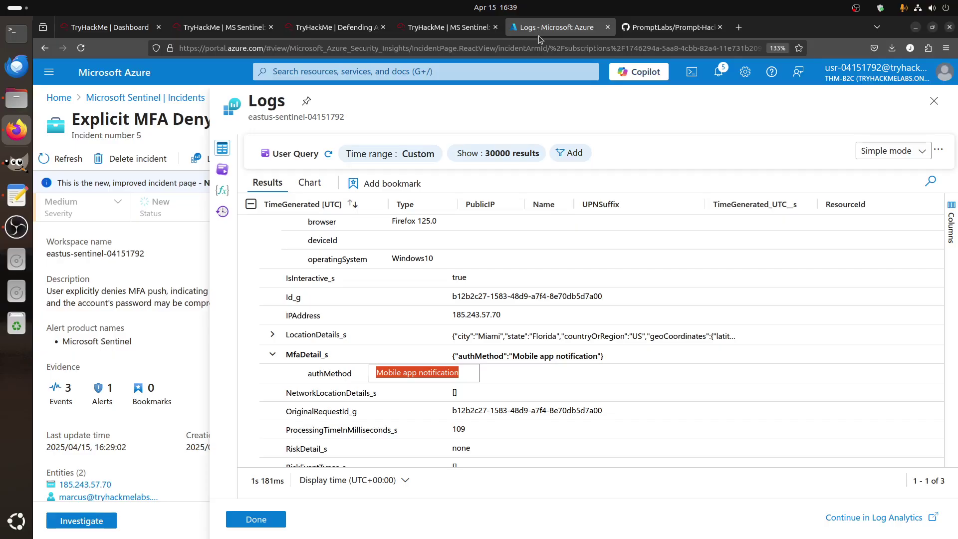
{"action": "scroll", "coordinate": [474, 340], "scroll_direction": "down", "scroll_amount": 5}
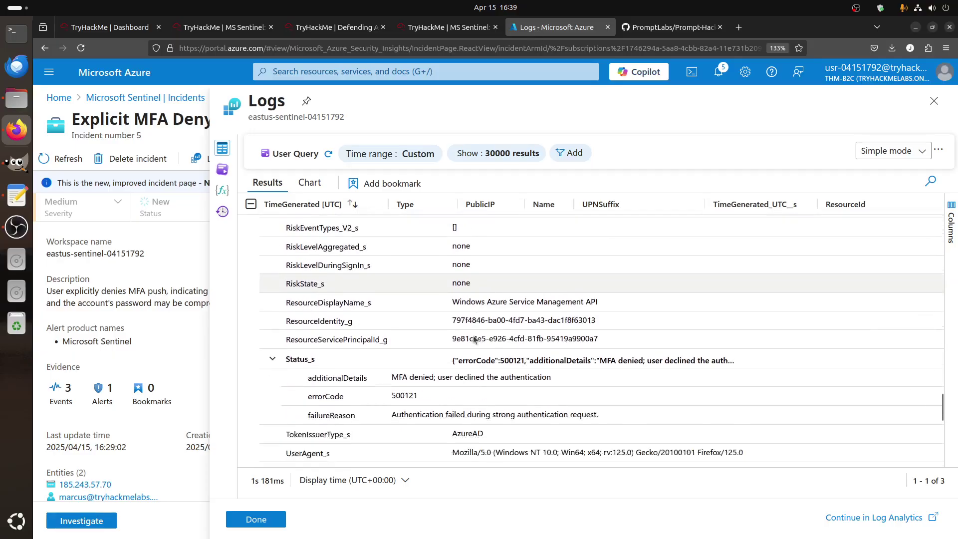
{"action": "scroll", "coordinate": [474, 339], "scroll_direction": "down", "scroll_amount": 1}
{"action": "scroll", "coordinate": [439, 290], "scroll_direction": "down", "scroll_amount": 3}
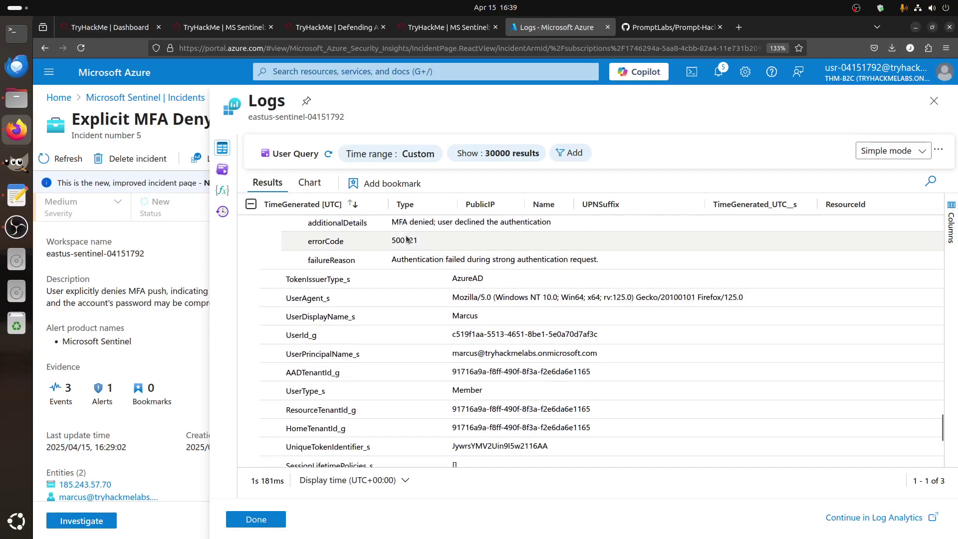
{"action": "scroll", "coordinate": [480, 333], "scroll_direction": "down", "scroll_amount": 3}
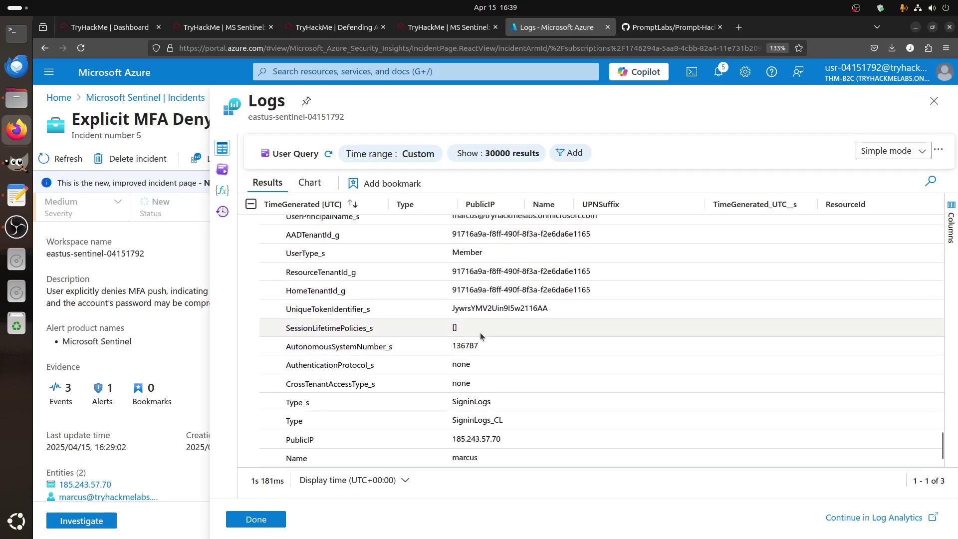
{"action": "scroll", "coordinate": [480, 333], "scroll_direction": "up", "scroll_amount": 1}
{"action": "scroll", "coordinate": [480, 331], "scroll_direction": "down", "scroll_amount": 2}
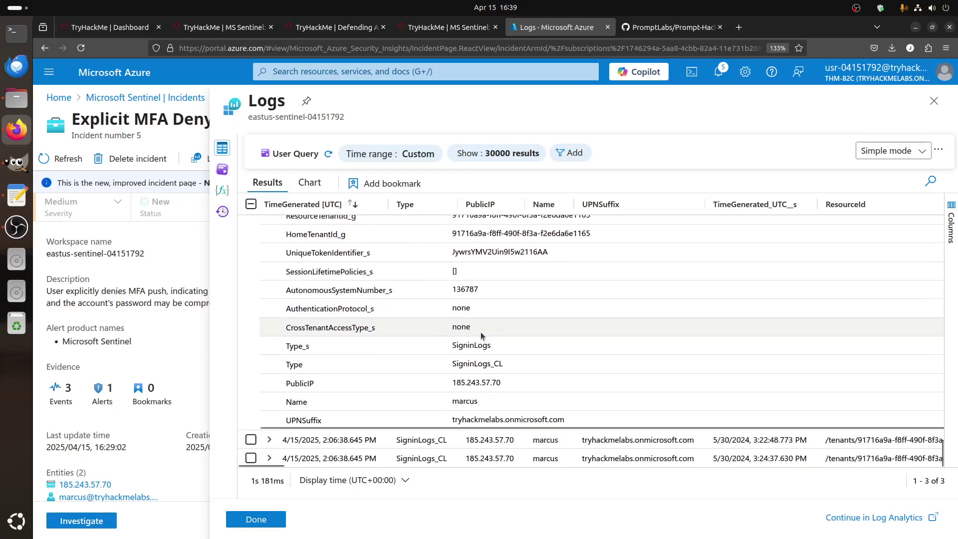
Highlight the Firefox version number at the end of the UserAgent_s value and go back to the TryHackMe questions
{"action": "scroll", "coordinate": [481, 334], "scroll_direction": "up", "scroll_amount": 1}
{"action": "scroll", "coordinate": [481, 335], "scroll_direction": "up", "scroll_amount": 2}
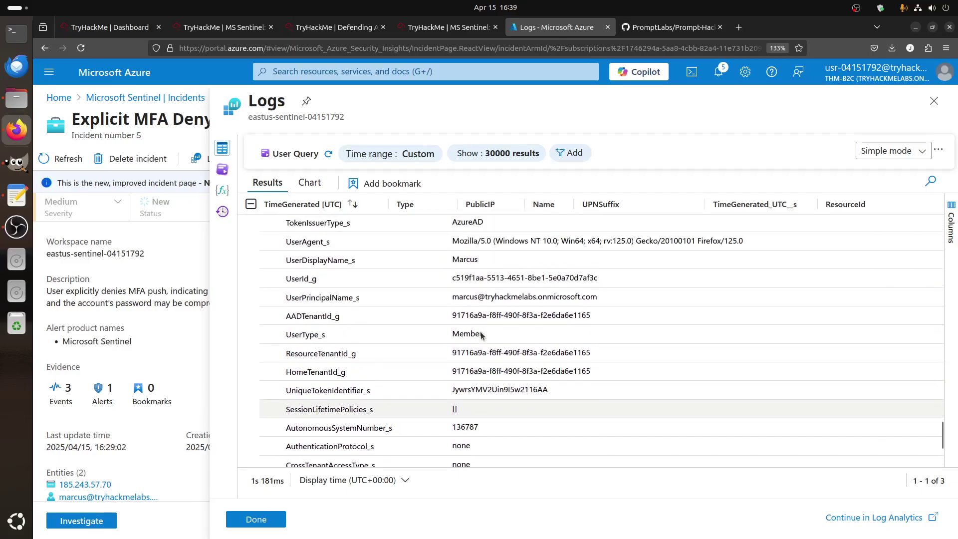
{"action": "scroll", "coordinate": [480, 331], "scroll_direction": "down", "scroll_amount": 1}
{"action": "scroll", "coordinate": [481, 332], "scroll_direction": "up", "scroll_amount": 2}
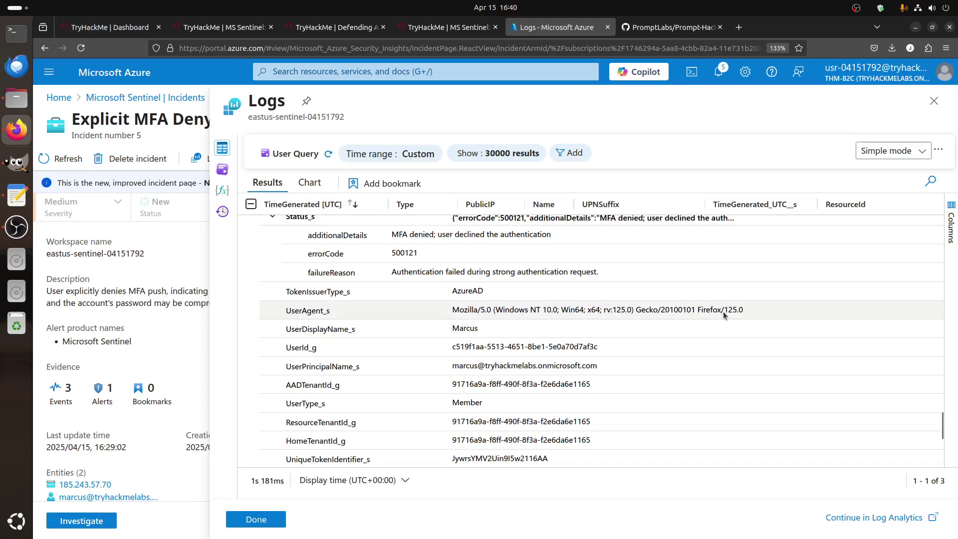
{"action": "left_click_drag", "start_coordinate": [724, 312], "coordinate": [742, 310]}
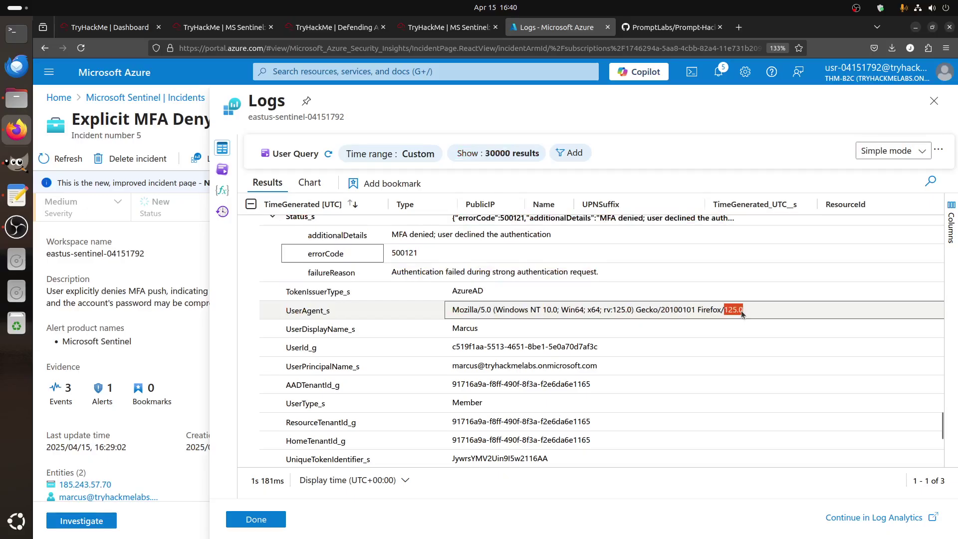
{"action": "left_click", "coordinate": [432, 31]}
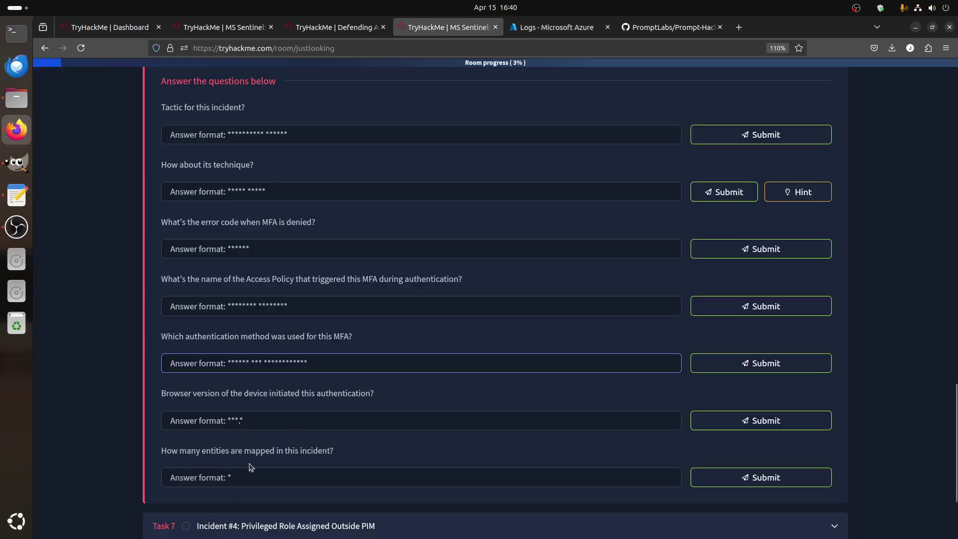
Switch back to the Azure logs and collapse the Status_s field and the expanded first sign-in record
{"action": "left_click", "coordinate": [531, 28]}
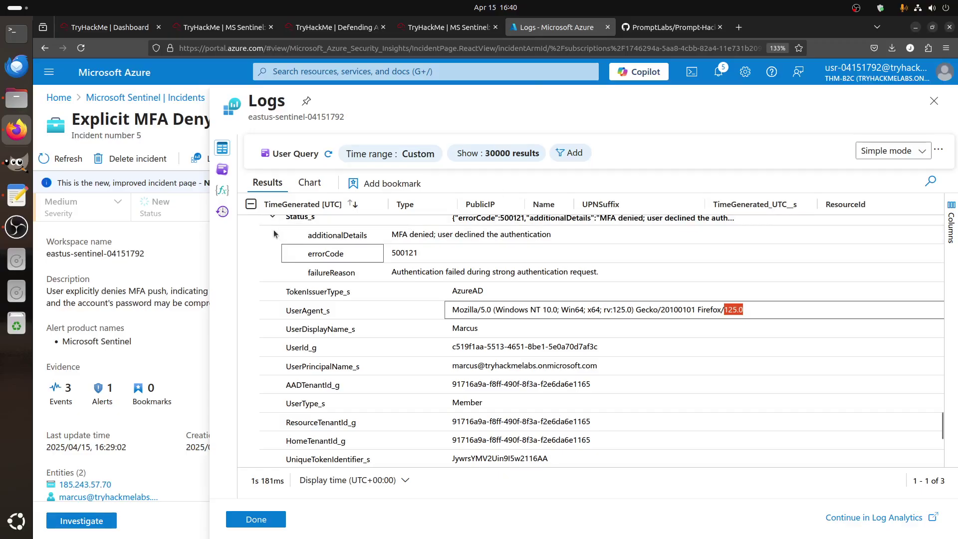
{"action": "scroll", "coordinate": [274, 234], "scroll_direction": "up", "scroll_amount": 3}
{"action": "left_click", "coordinate": [273, 286]}
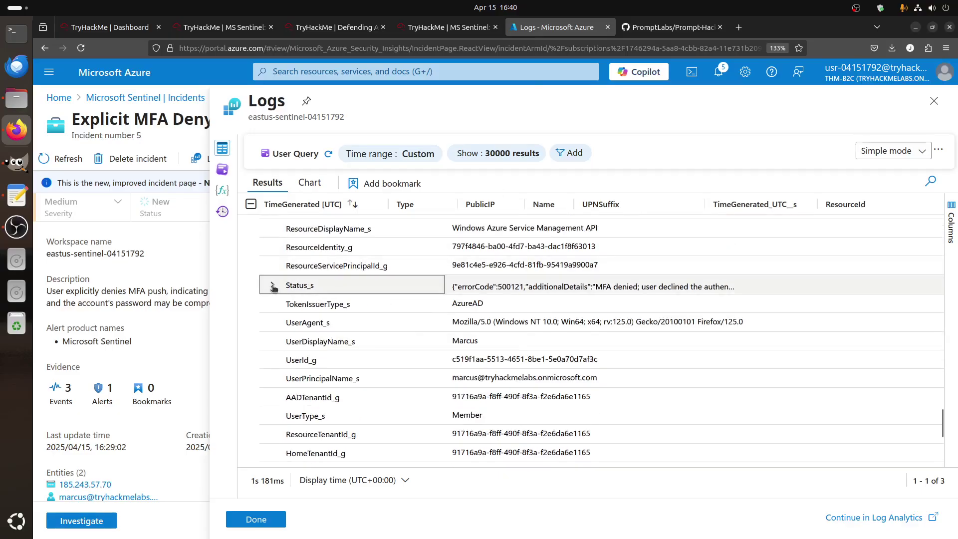
{"action": "scroll", "coordinate": [294, 311], "scroll_direction": "up", "scroll_amount": 5}
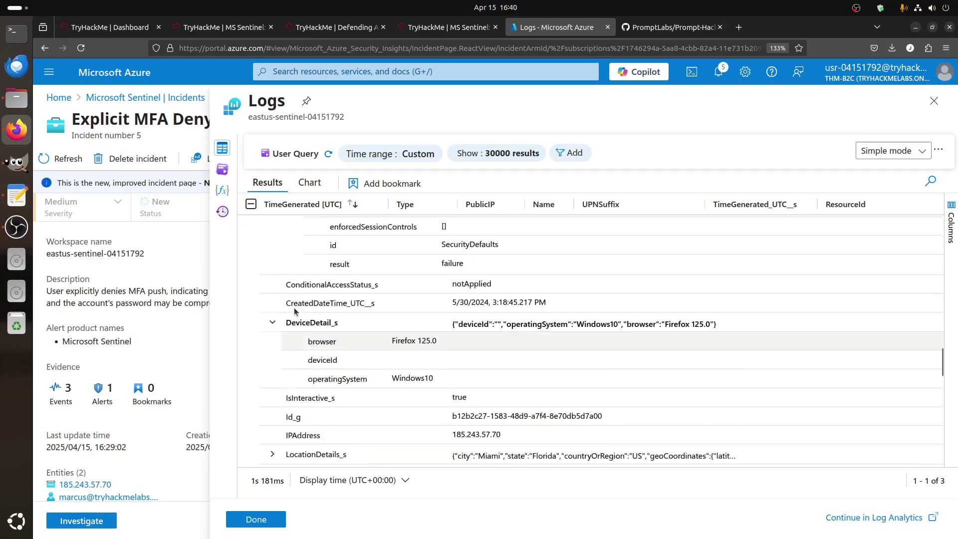
{"action": "scroll", "coordinate": [294, 312], "scroll_direction": "up", "scroll_amount": 5}
{"action": "left_click", "coordinate": [266, 227]}
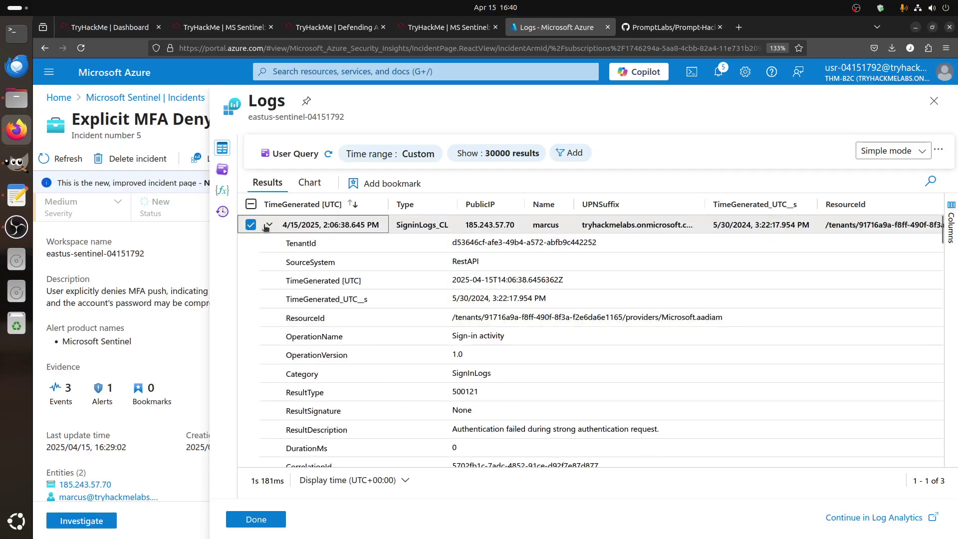
{"action": "left_click", "coordinate": [268, 226]}
Review the columns of the collapsed sign-in records from ResourceGroup through UniqueTokenIdentifier_s, then return to the first columns
{"action": "left_click_drag", "start_coordinate": [272, 470], "coordinate": [492, 466]}
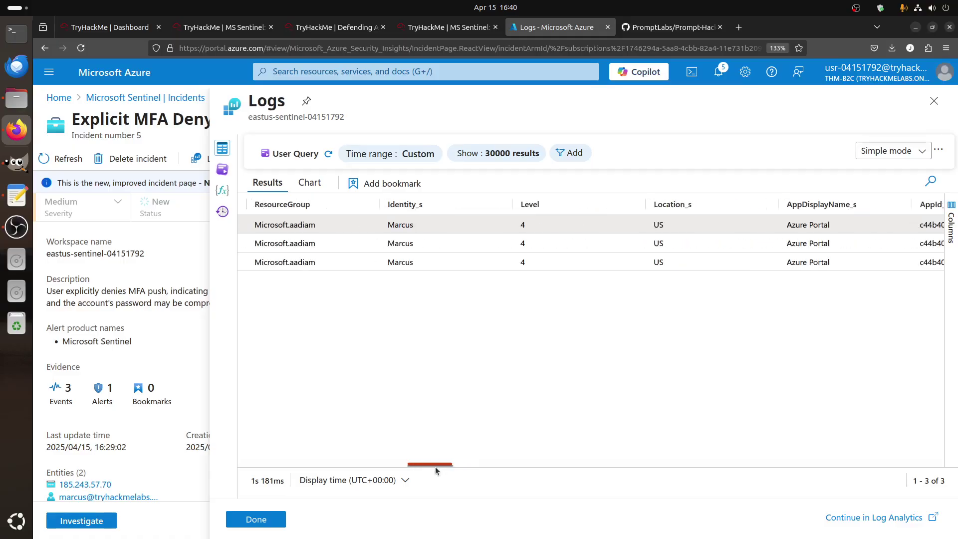
{"action": "left_click_drag", "start_coordinate": [435, 466], "coordinate": [815, 458]}
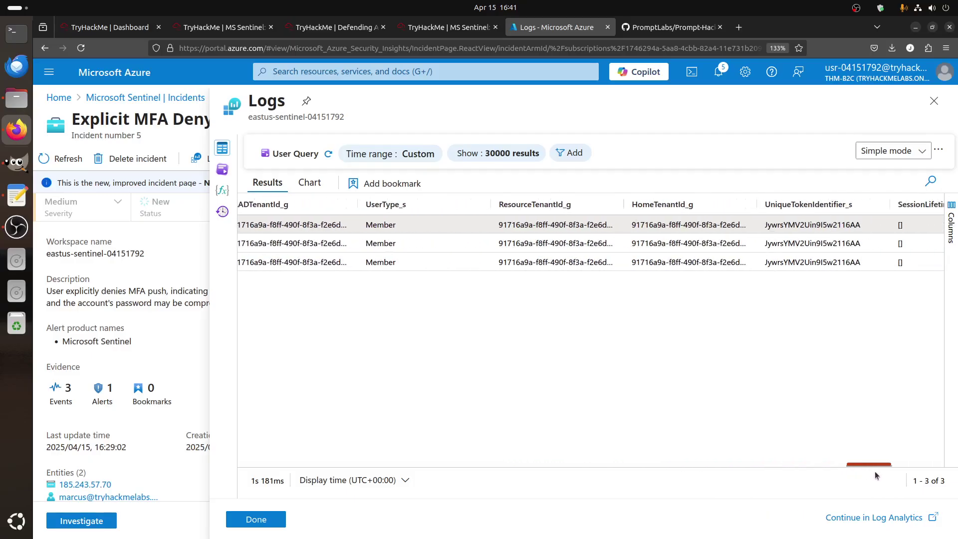
{"action": "left_click_drag", "start_coordinate": [879, 475], "coordinate": [830, 469]}
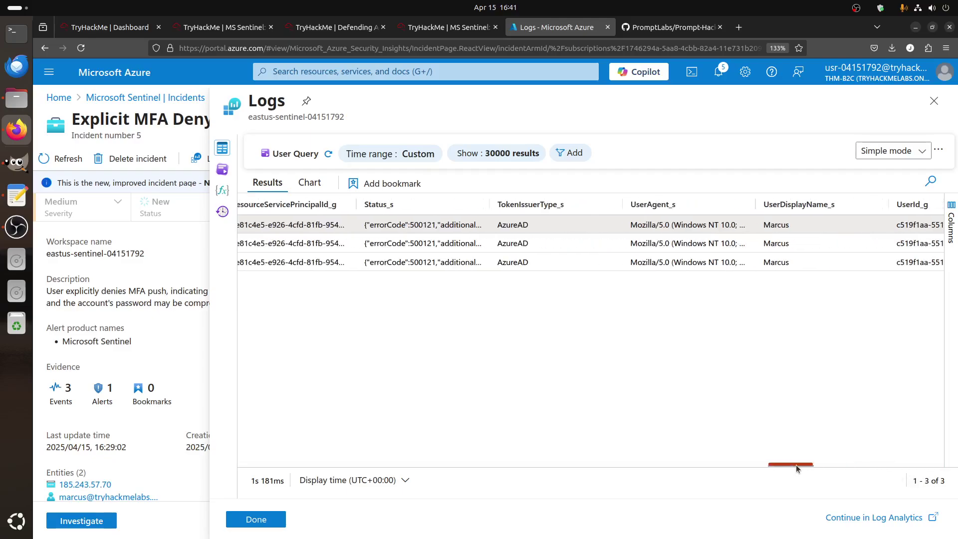
{"action": "left_click_drag", "start_coordinate": [766, 467], "coordinate": [756, 466]}
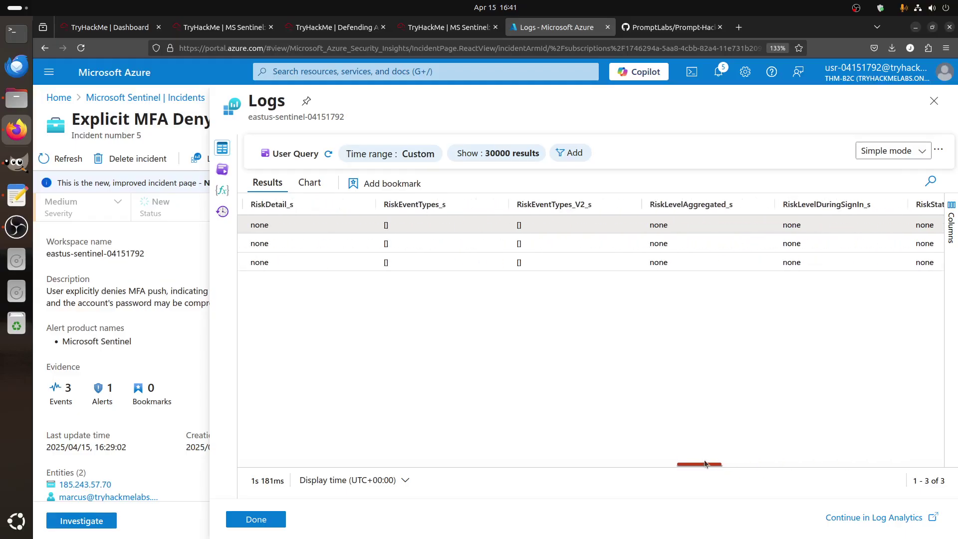
{"action": "left_click_drag", "start_coordinate": [684, 459], "coordinate": [554, 461]}
{"action": "left_click_drag", "start_coordinate": [549, 459], "coordinate": [522, 459]}
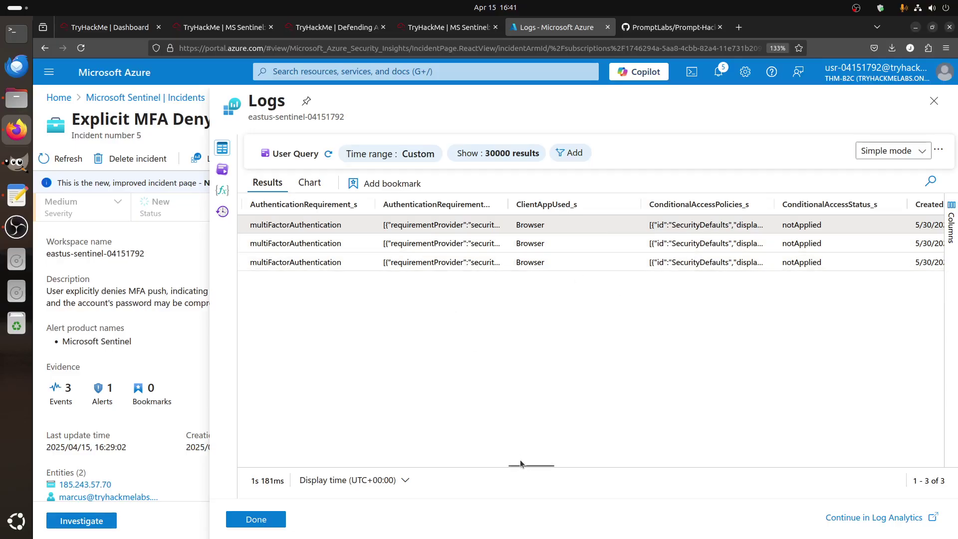
{"action": "left_click_drag", "start_coordinate": [520, 464], "coordinate": [252, 466]}
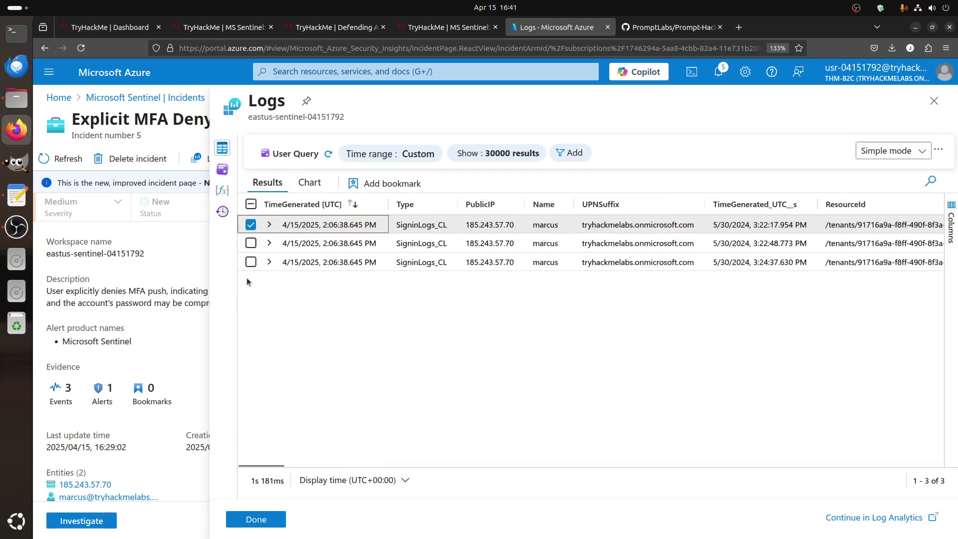
Expand the first sign-in record again, look through its fields, and switch to the remaining TryHackMe Task 6 questions
{"action": "left_click", "coordinate": [269, 224]}
{"action": "scroll", "coordinate": [534, 367], "scroll_direction": "down", "scroll_amount": 5}
{"action": "scroll", "coordinate": [537, 364], "scroll_direction": "down", "scroll_amount": 5}
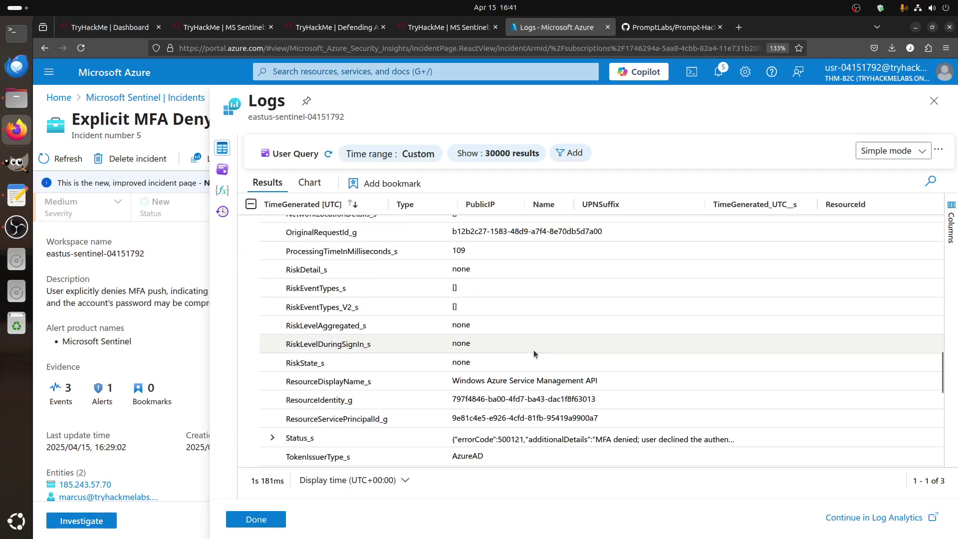
{"action": "left_click", "coordinate": [448, 27]}
{"action": "scroll", "coordinate": [333, 439], "scroll_direction": "down", "scroll_amount": 1}
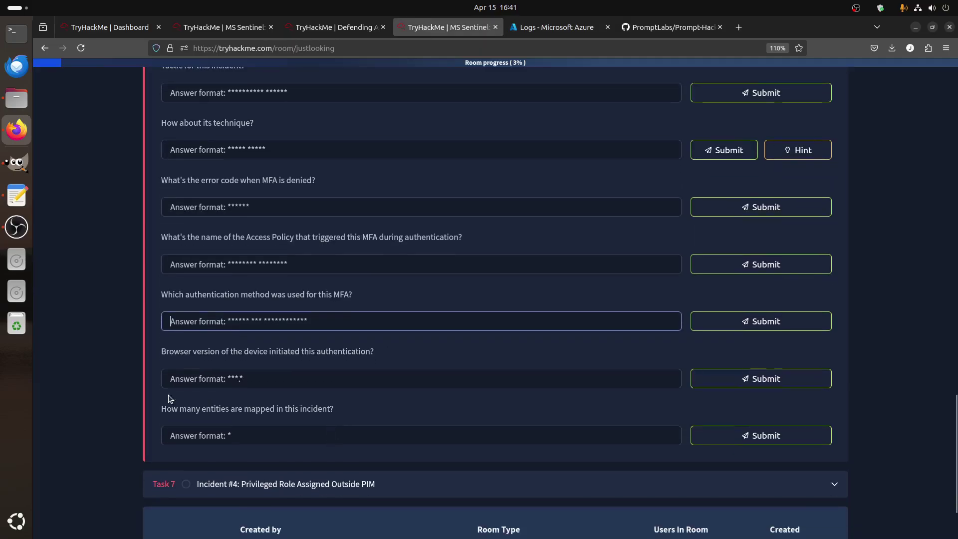
Close the Azure logs view and highlight the Entities count in the Explicit MFA Deny 2 incident details
{"action": "left_click", "coordinate": [556, 27]}
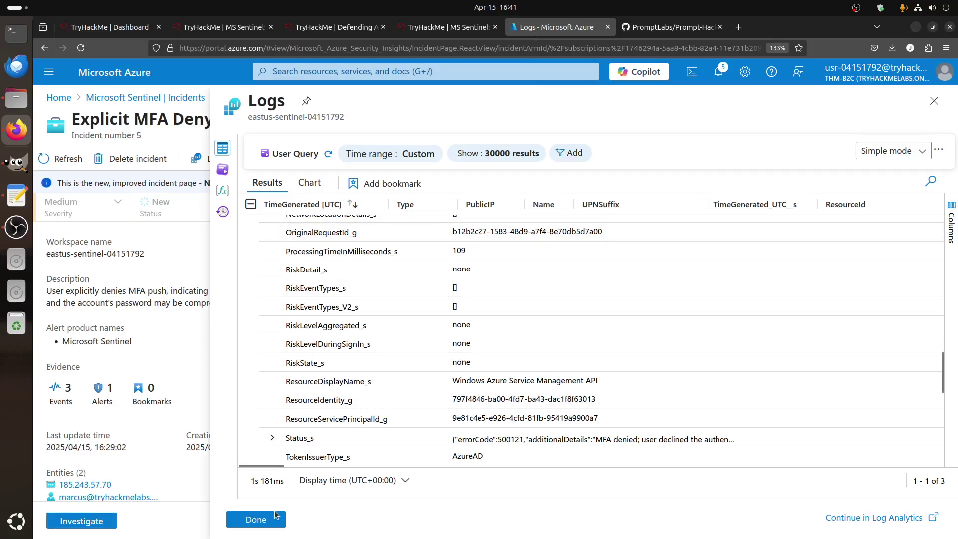
{"action": "left_click", "coordinate": [272, 518]}
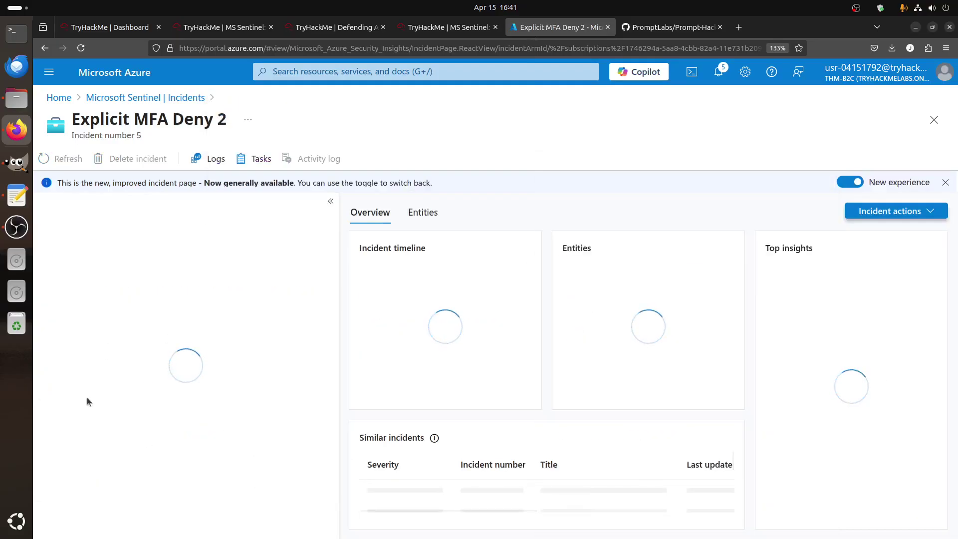
{"action": "scroll", "coordinate": [137, 420], "scroll_direction": "down", "scroll_amount": 4}
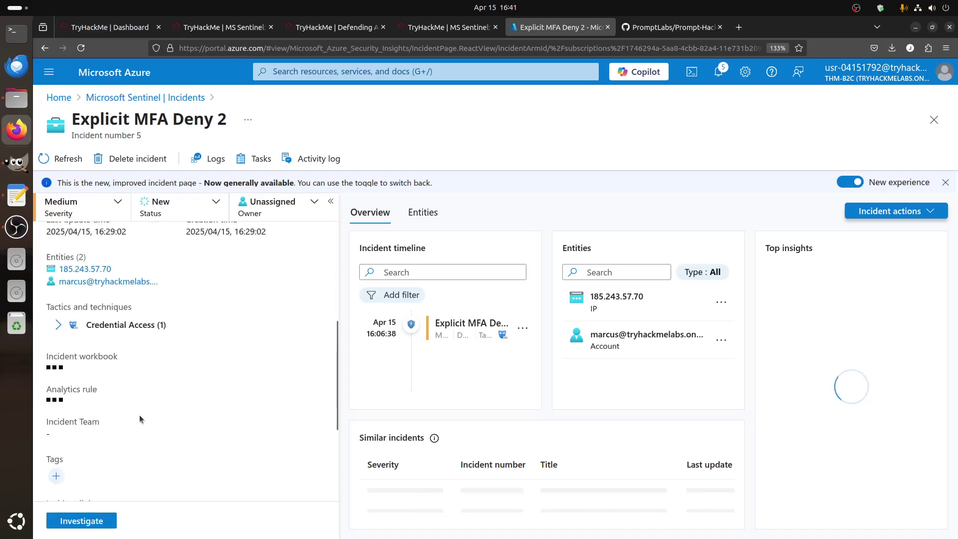
{"action": "left_click_drag", "start_coordinate": [85, 259], "coordinate": [47, 260]}
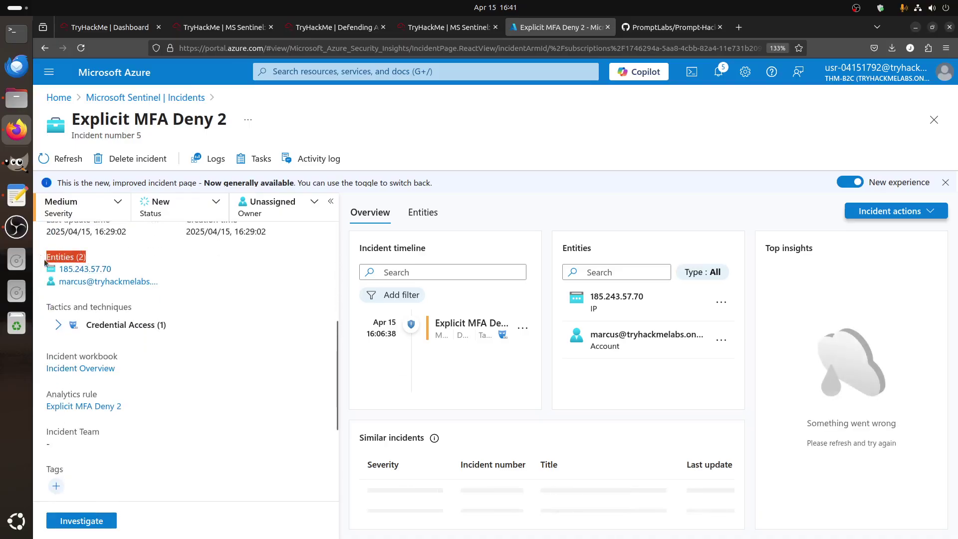
Return to the TryHackMe room and expand Task 7, Incident #4: Privileged Role Assigned Outside PIM
{"action": "left_click", "coordinate": [446, 27]}
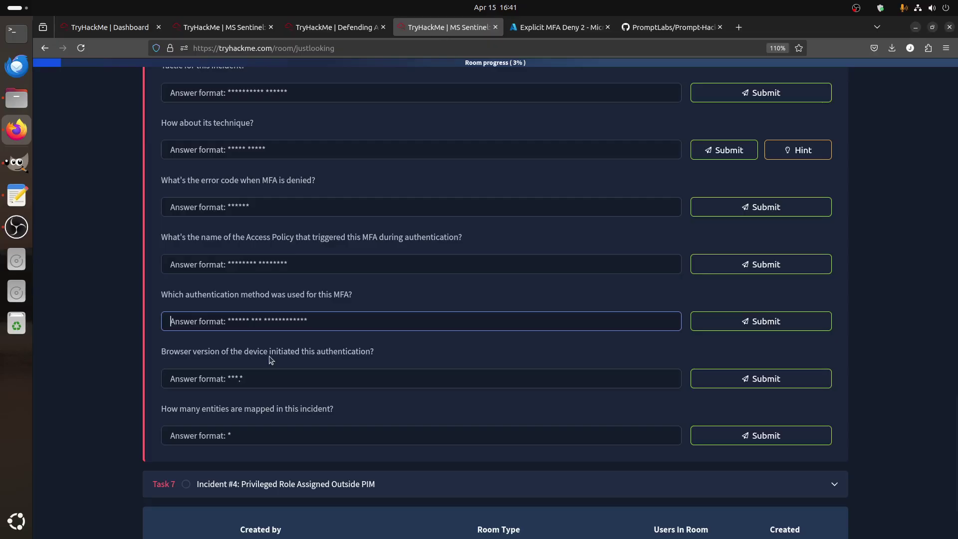
{"action": "left_click", "coordinate": [210, 435]}
{"action": "scroll", "coordinate": [350, 439], "scroll_direction": "down", "scroll_amount": 2}
{"action": "left_click", "coordinate": [305, 396]}
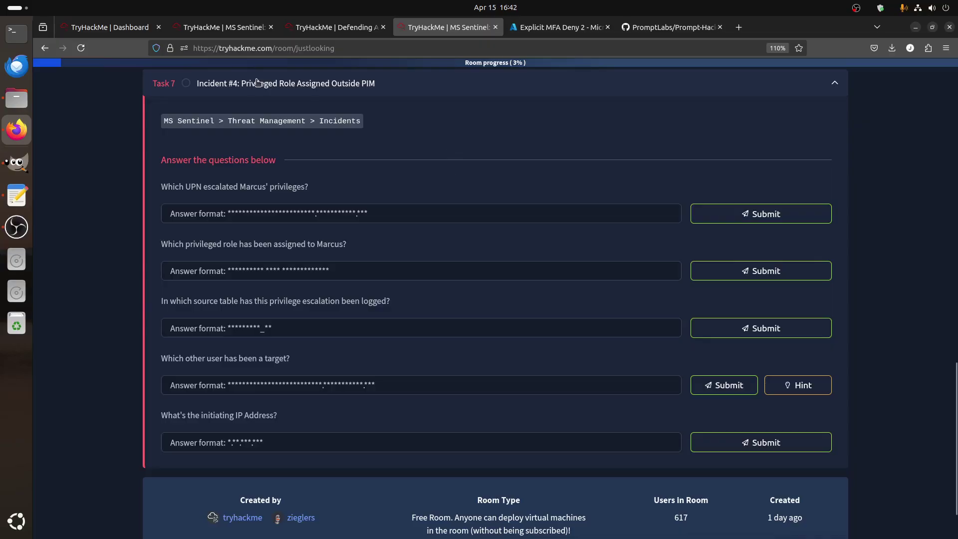
Go back to the Sentinel incidents list in Azure and open the full details of Privileged Role Assigned Outside PIM 2
{"action": "left_click", "coordinate": [559, 27]}
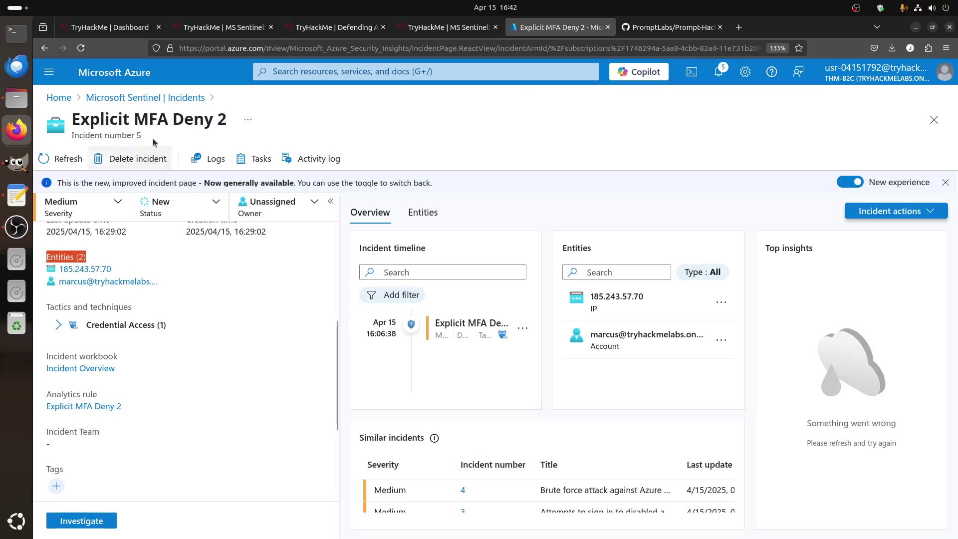
{"action": "left_click", "coordinate": [155, 98]}
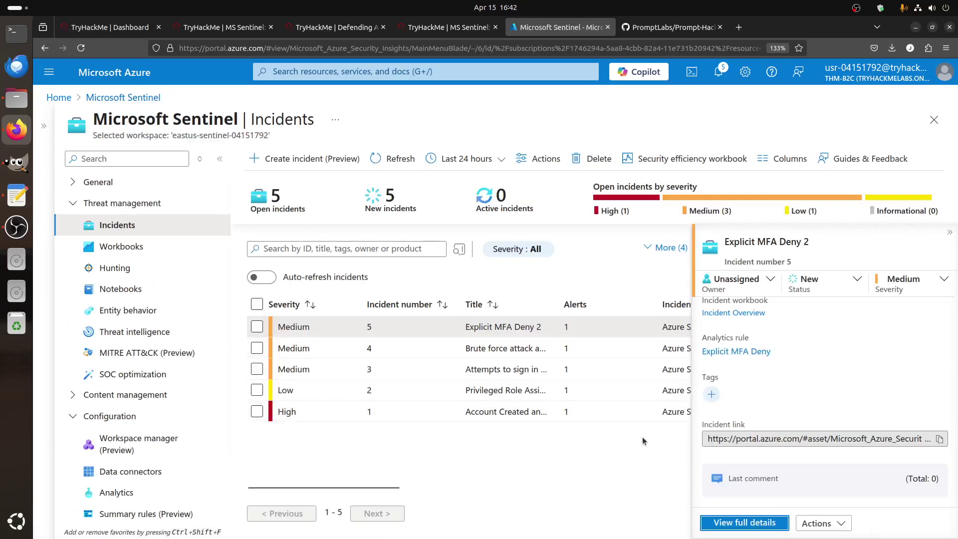
{"action": "left_click", "coordinate": [500, 391]}
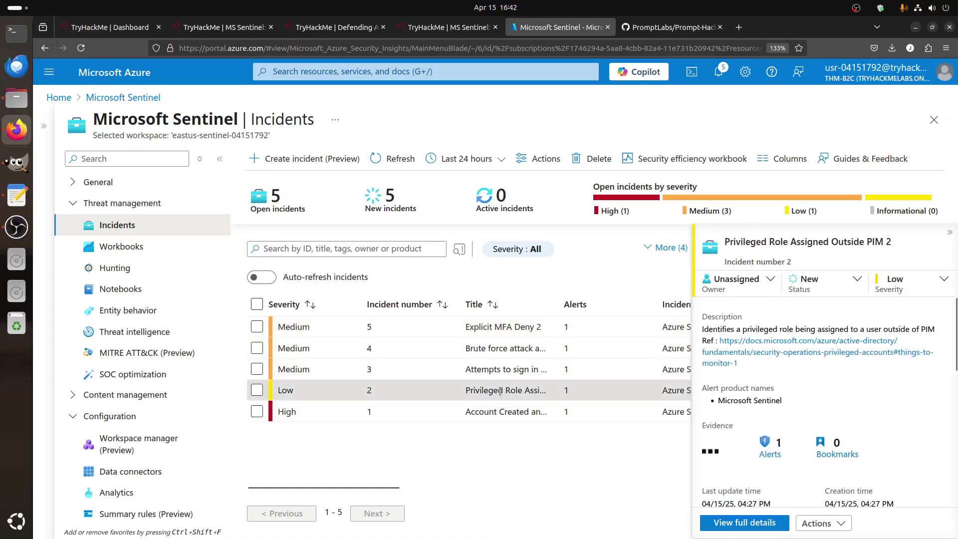
{"action": "left_click", "coordinate": [744, 522]}
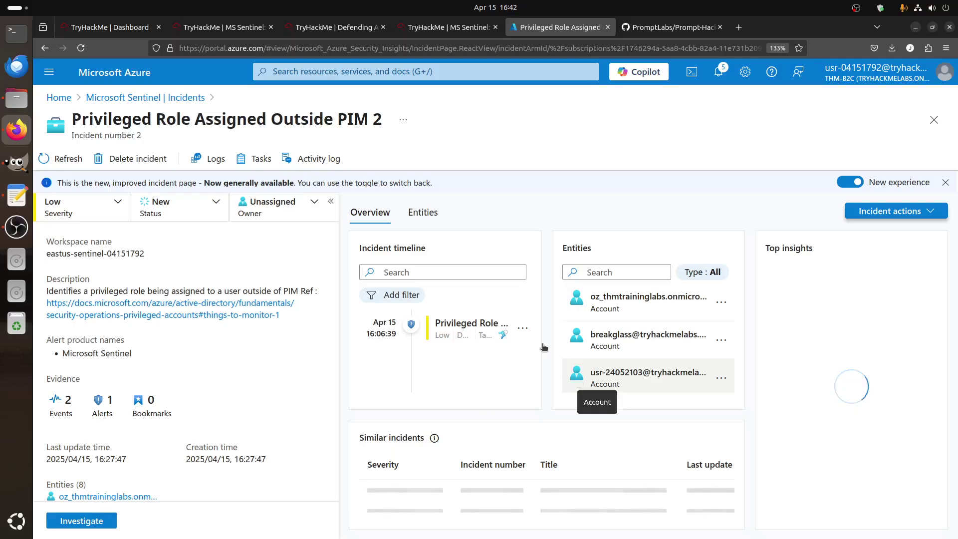
Highlight the incident's Entities count and expand the Privilege Escalation tactic to review its technique and analytics rule
{"action": "scroll", "coordinate": [148, 355], "scroll_direction": "down", "scroll_amount": 3}
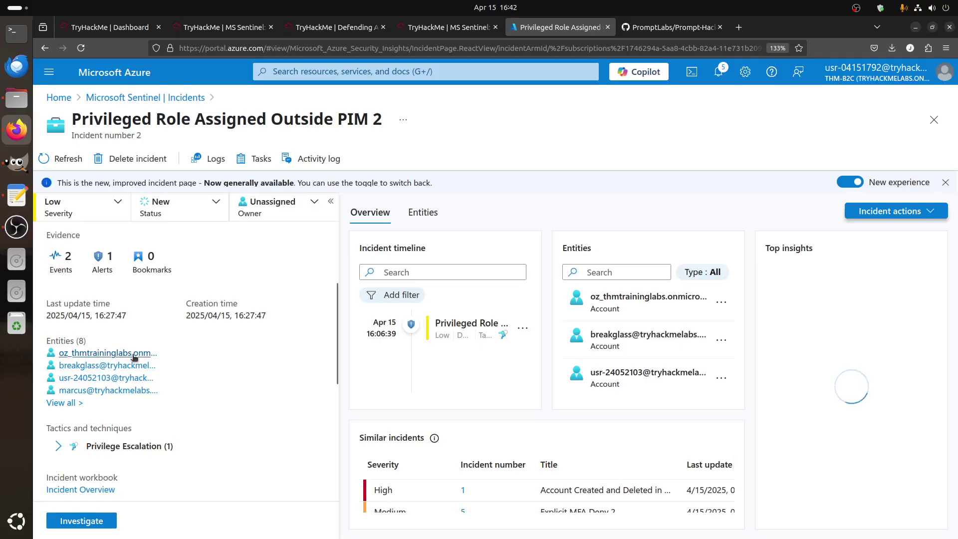
{"action": "left_click_drag", "start_coordinate": [86, 341], "coordinate": [49, 340]}
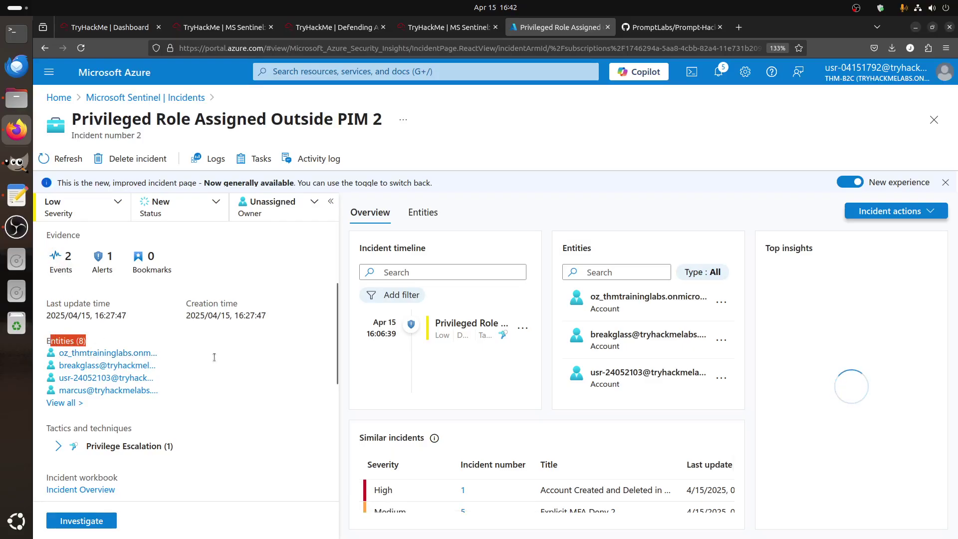
{"action": "left_click", "coordinate": [125, 445]}
{"action": "scroll", "coordinate": [205, 373], "scroll_direction": "down", "scroll_amount": 2}
{"action": "scroll", "coordinate": [205, 372], "scroll_direction": "down", "scroll_amount": 2}
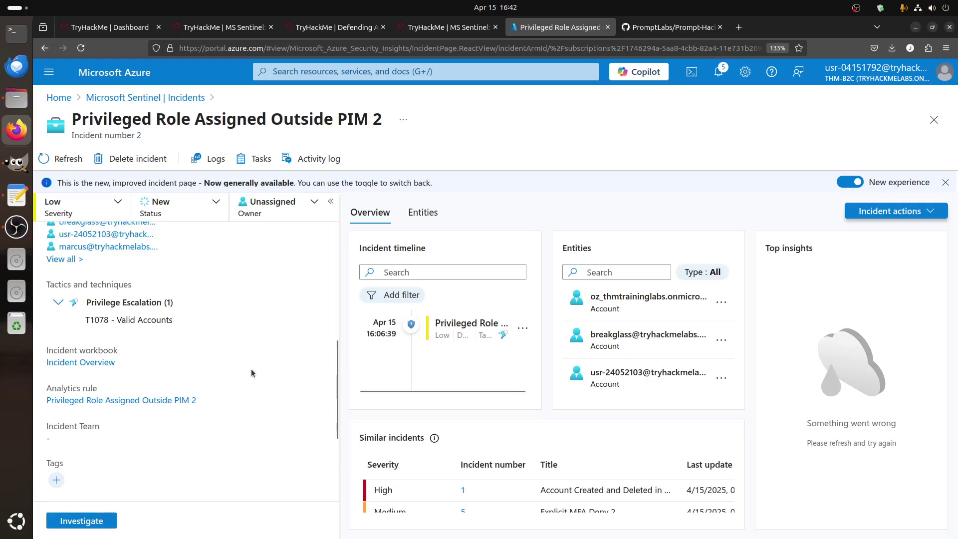
Review the incident's entities against the Task 7 questions and open the timeline alert's events in Logs
{"action": "scroll", "coordinate": [609, 352], "scroll_direction": "down", "scroll_amount": 3}
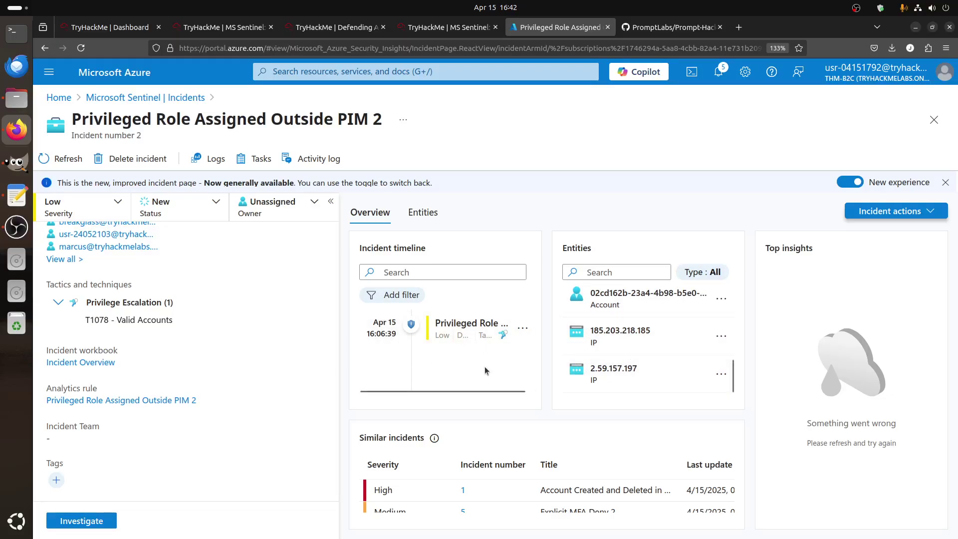
{"action": "left_click", "coordinate": [449, 28]}
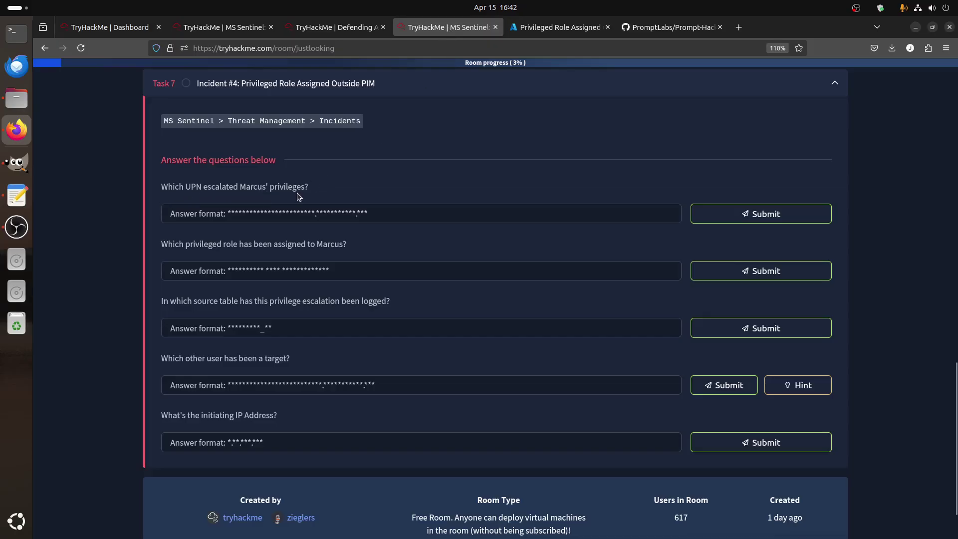
{"action": "left_click", "coordinate": [519, 27]}
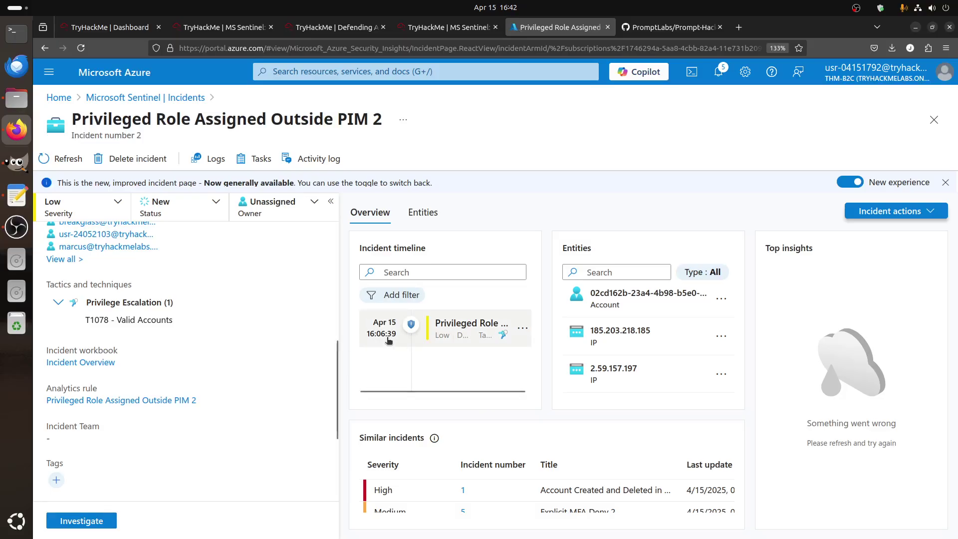
{"action": "left_click", "coordinate": [458, 338]}
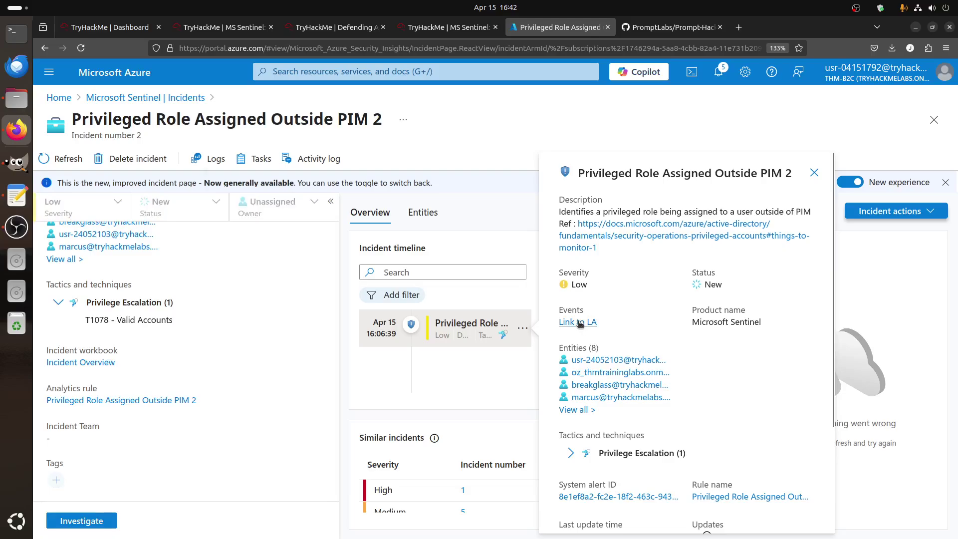
{"action": "left_click", "coordinate": [578, 322]}
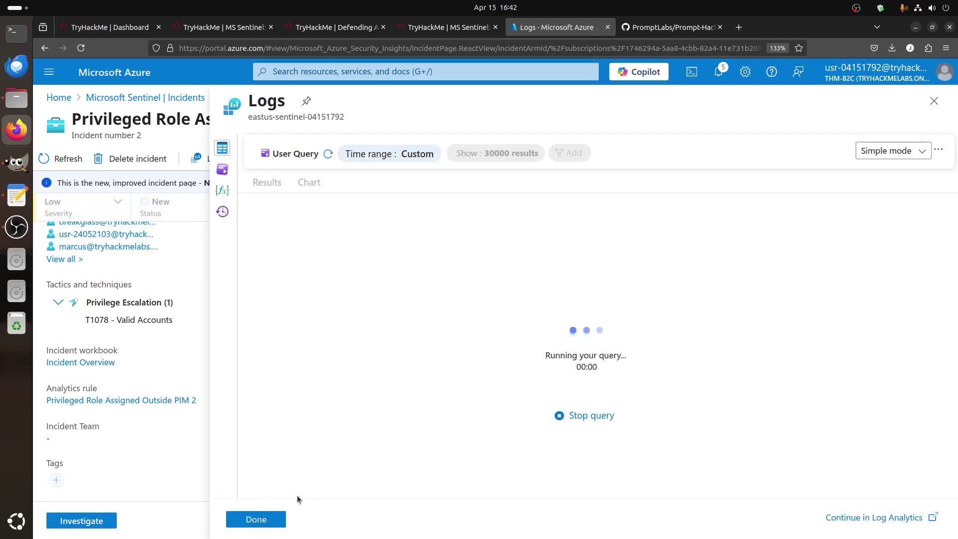
Check the first Task 7 question about the escalating UPN and highlight the InitiatingUserPrincipalName in the second log result
{"action": "left_click", "coordinate": [449, 28]}
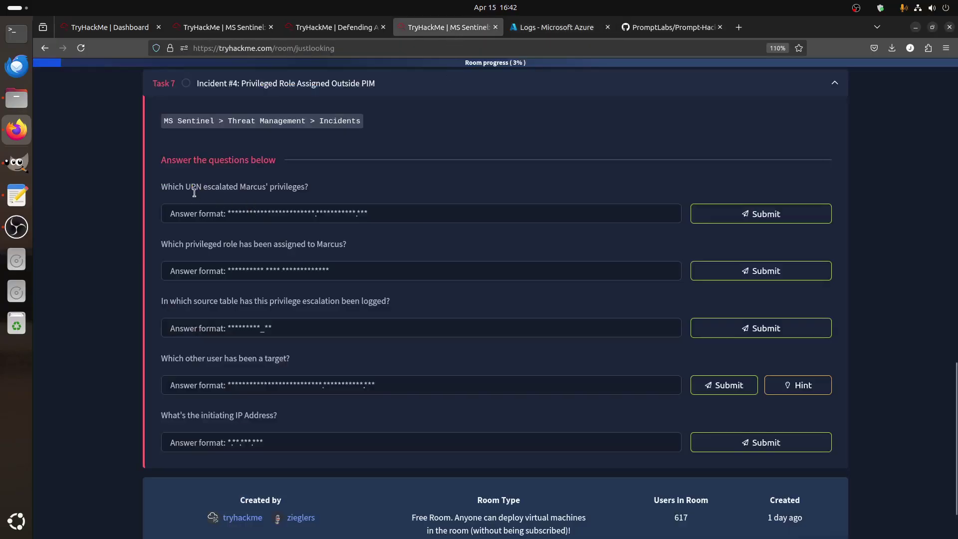
{"action": "left_click", "coordinate": [543, 28]}
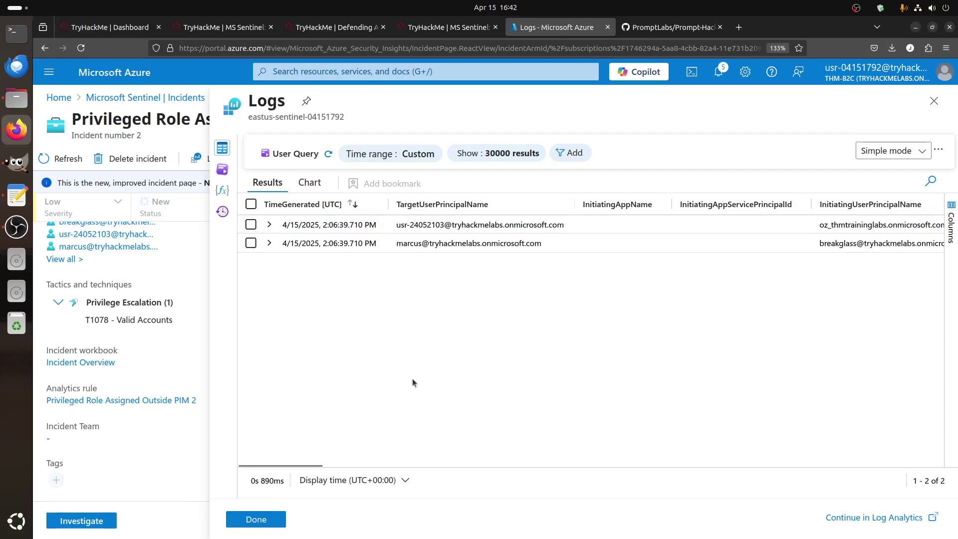
{"action": "left_click_drag", "start_coordinate": [295, 464], "coordinate": [336, 464]}
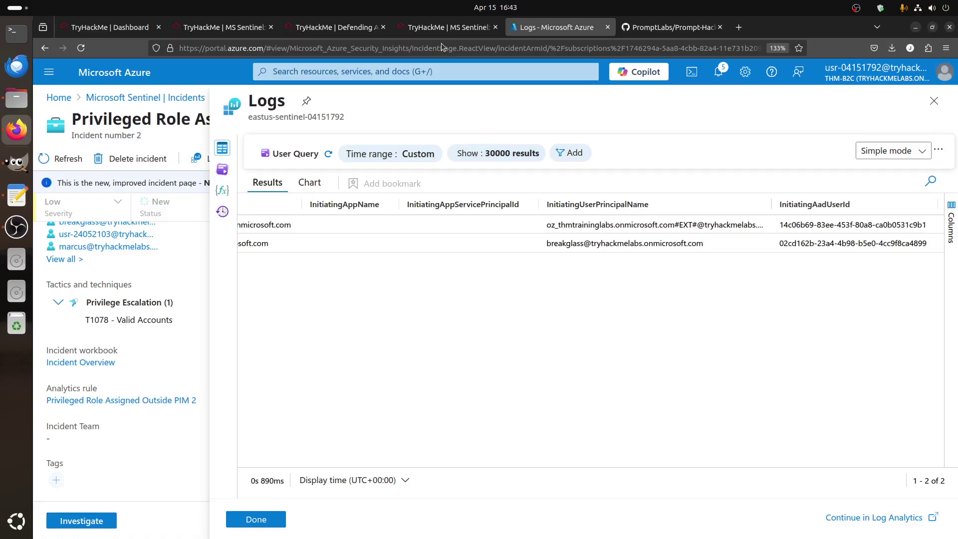
{"action": "left_click", "coordinate": [447, 27]}
{"action": "left_click_drag", "start_coordinate": [262, 187], "coordinate": [240, 188]}
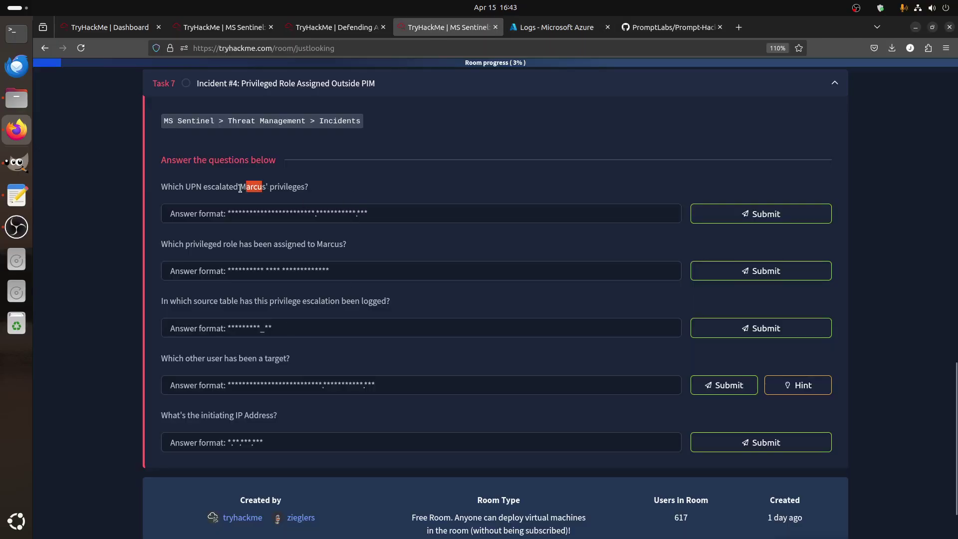
{"action": "left_click", "coordinate": [554, 27]}
{"action": "left_click_drag", "start_coordinate": [547, 248], "coordinate": [719, 244]}
{"action": "triple_click", "coordinate": [702, 245]}
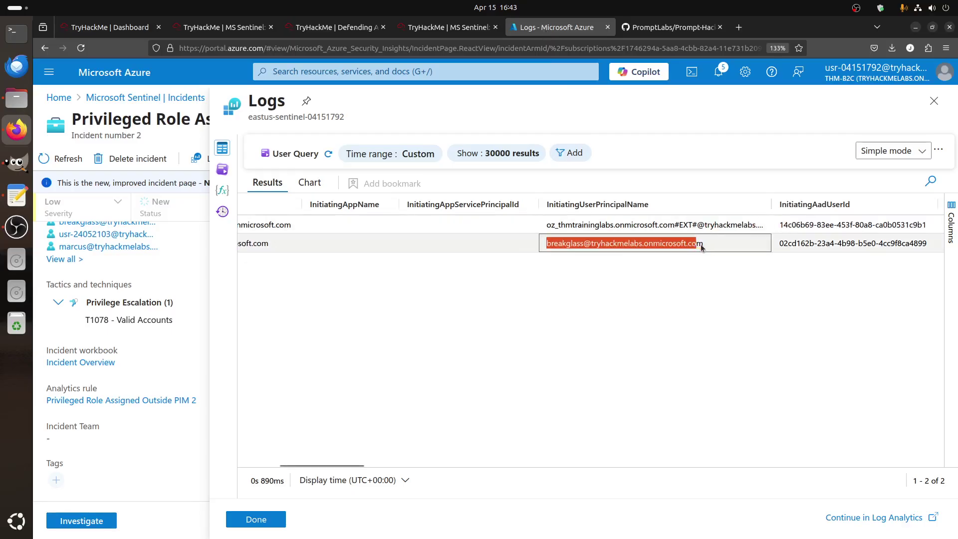
{"action": "left_click_drag", "start_coordinate": [333, 465], "coordinate": [293, 466]}
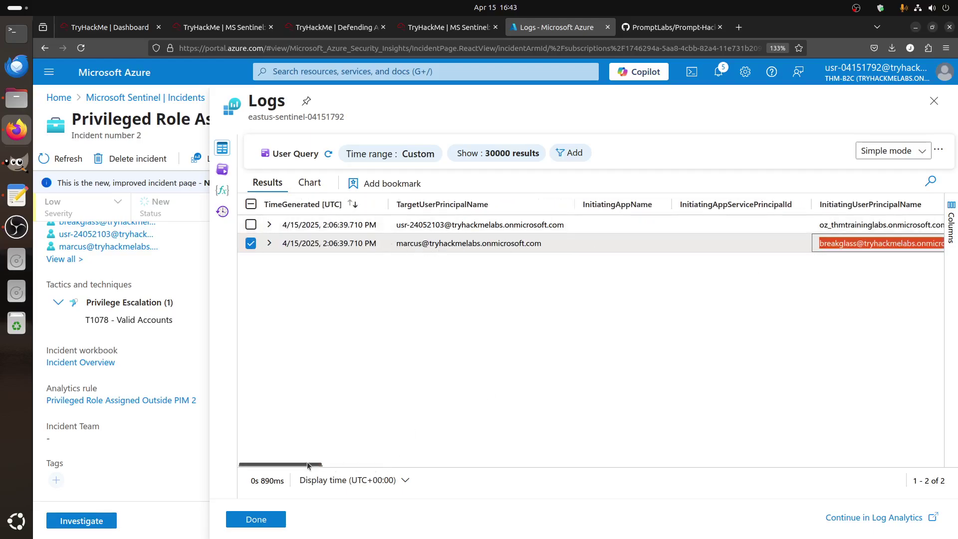
{"action": "left_click_drag", "start_coordinate": [308, 465], "coordinate": [352, 464]}
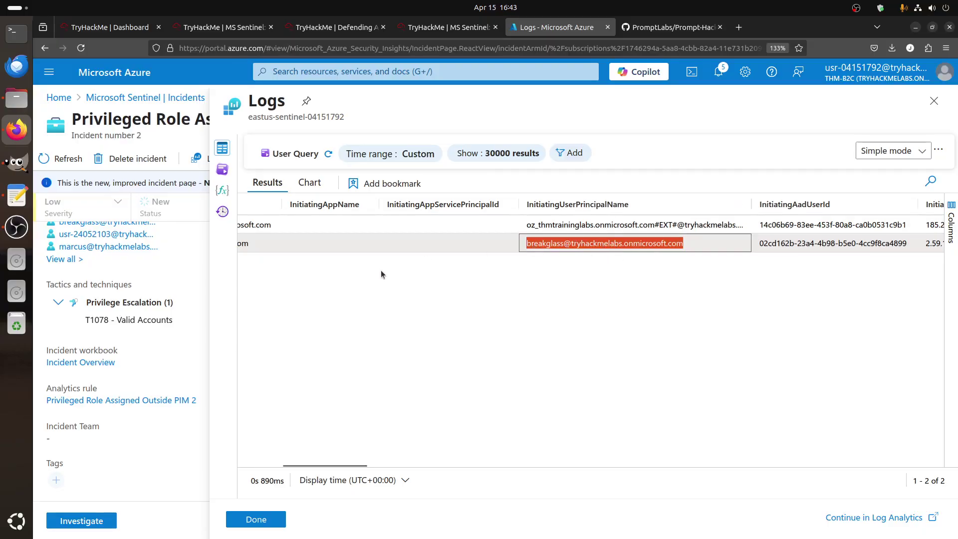
Highlight the Task 7 question about the assigned privileged role and look through the log result columns for the role
{"action": "mouse_move", "coordinate": [448, 36]}
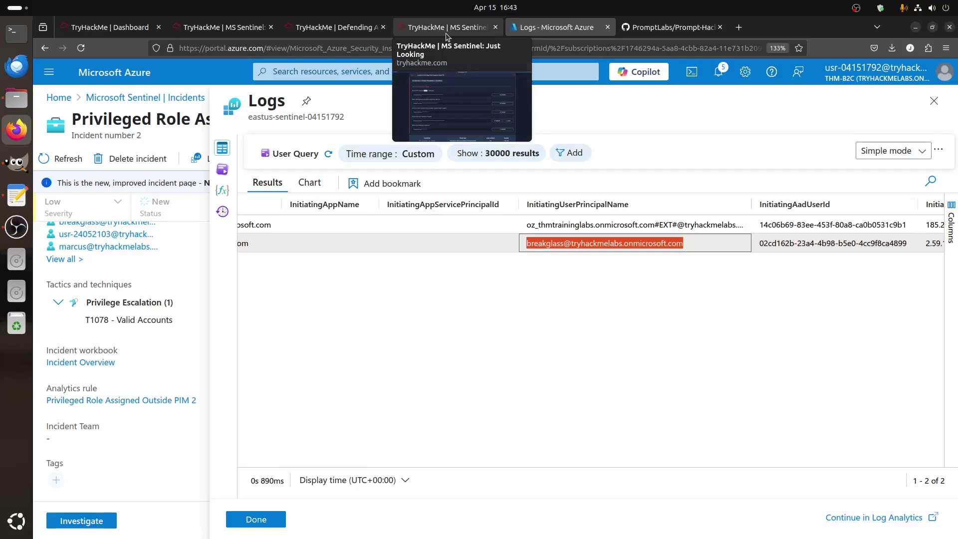
{"action": "left_click", "coordinate": [448, 30]}
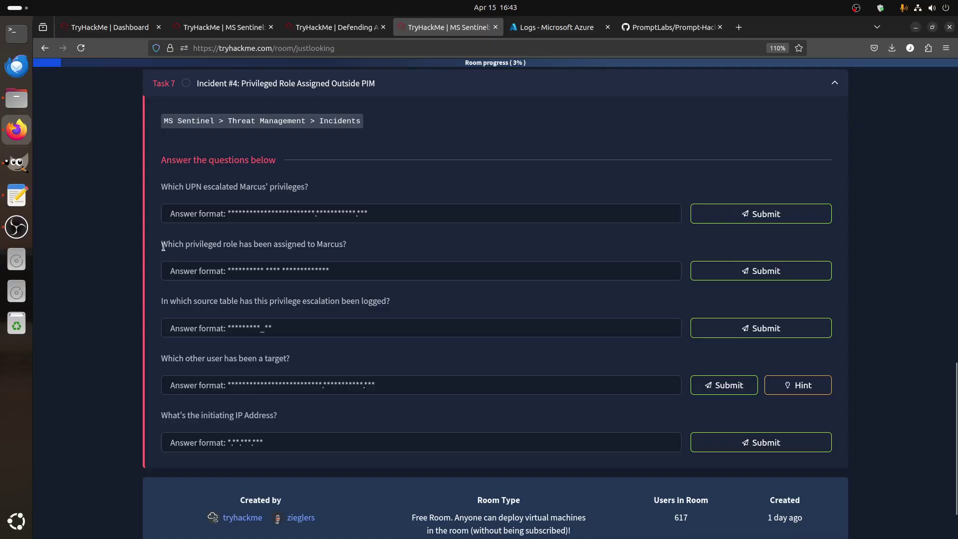
{"action": "left_click_drag", "start_coordinate": [164, 246], "coordinate": [412, 257]}
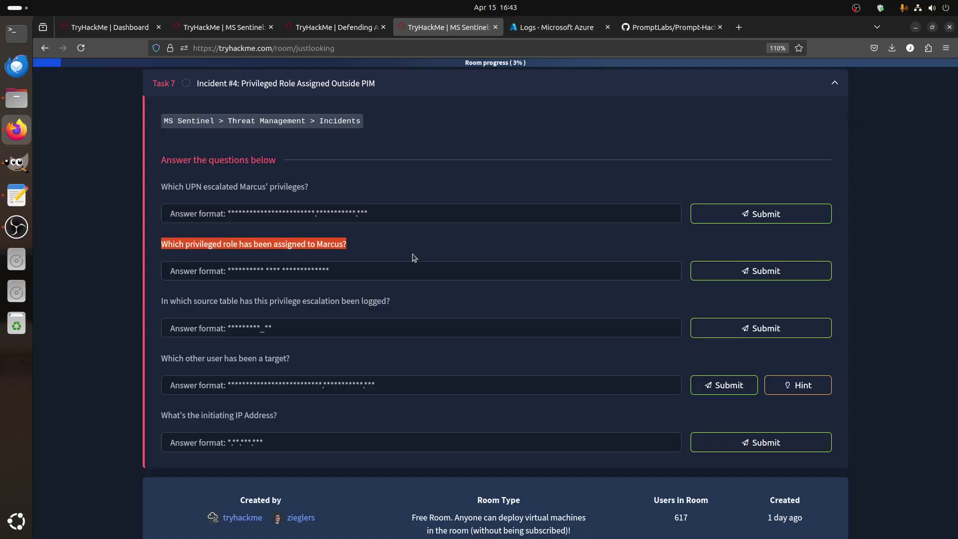
{"action": "left_click", "coordinate": [524, 29]}
{"action": "left_click", "coordinate": [284, 279]}
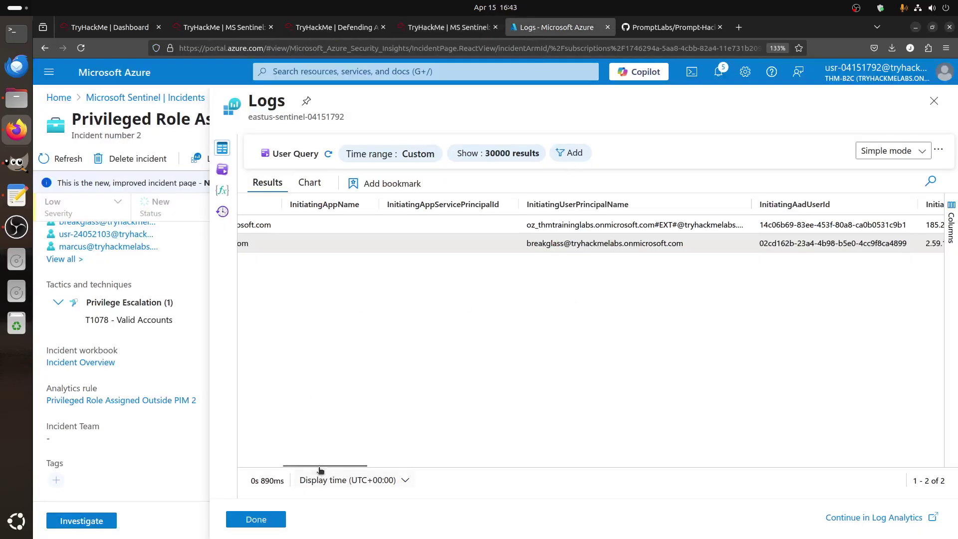
{"action": "left_click_drag", "start_coordinate": [321, 466], "coordinate": [735, 477]}
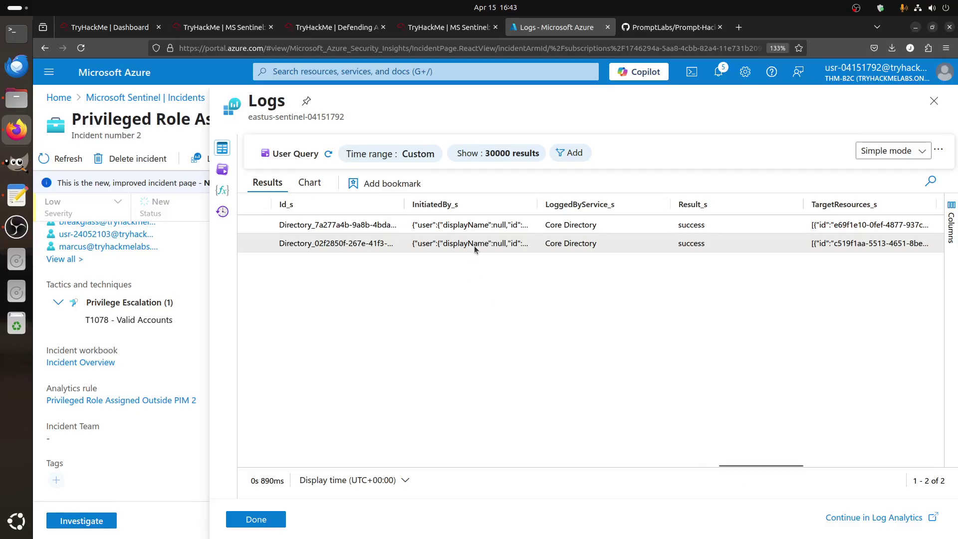
{"action": "left_click_drag", "start_coordinate": [740, 464], "coordinate": [150, 304]}
Expand the second log result and examine its detailed fields for the assigned role
{"action": "left_click", "coordinate": [270, 243]}
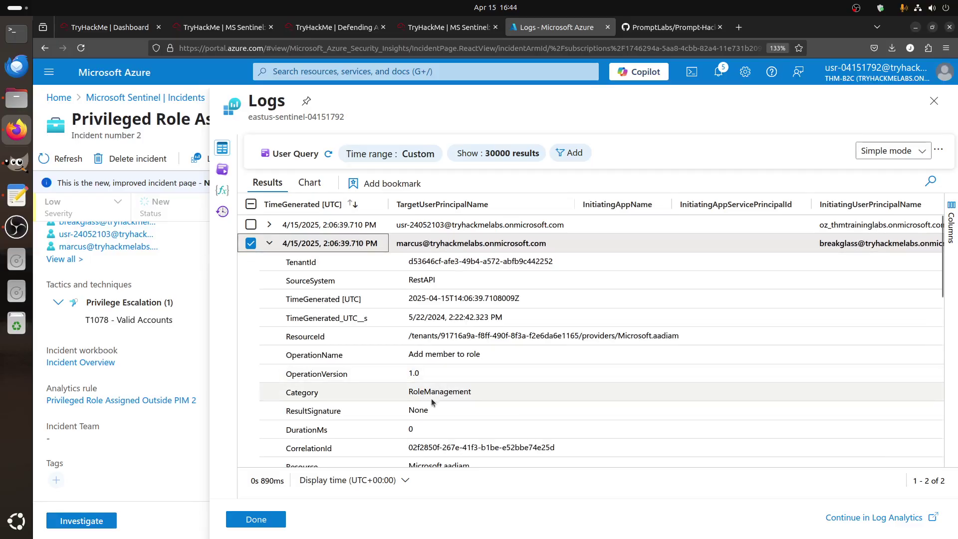
{"action": "scroll", "coordinate": [460, 402], "scroll_direction": "down", "scroll_amount": 5}
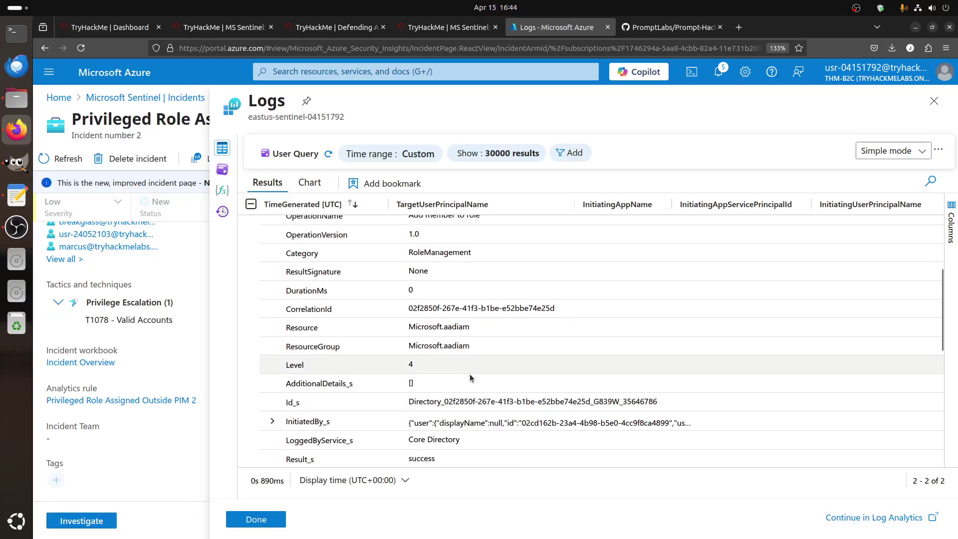
{"action": "scroll", "coordinate": [477, 338], "scroll_direction": "down", "scroll_amount": 2}
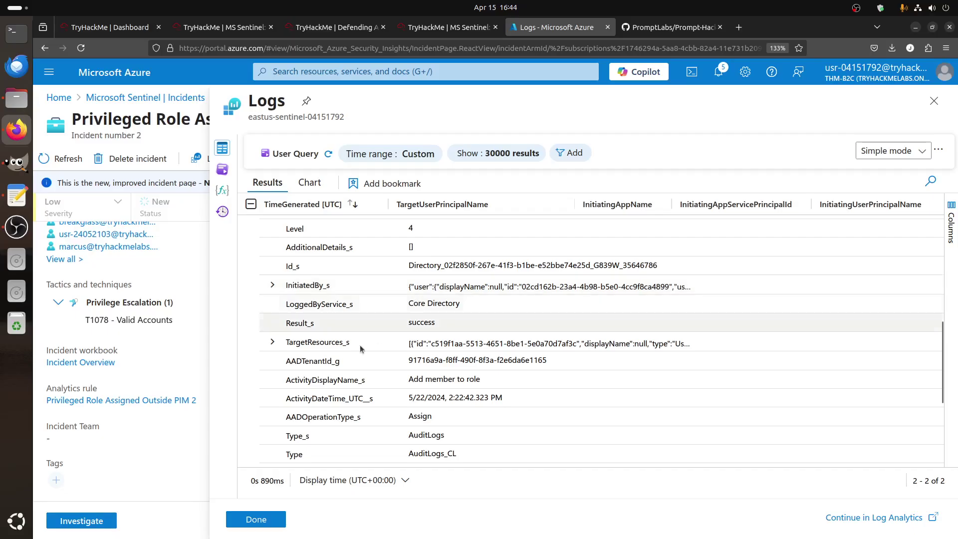
{"action": "scroll", "coordinate": [332, 351], "scroll_direction": "down", "scroll_amount": 2}
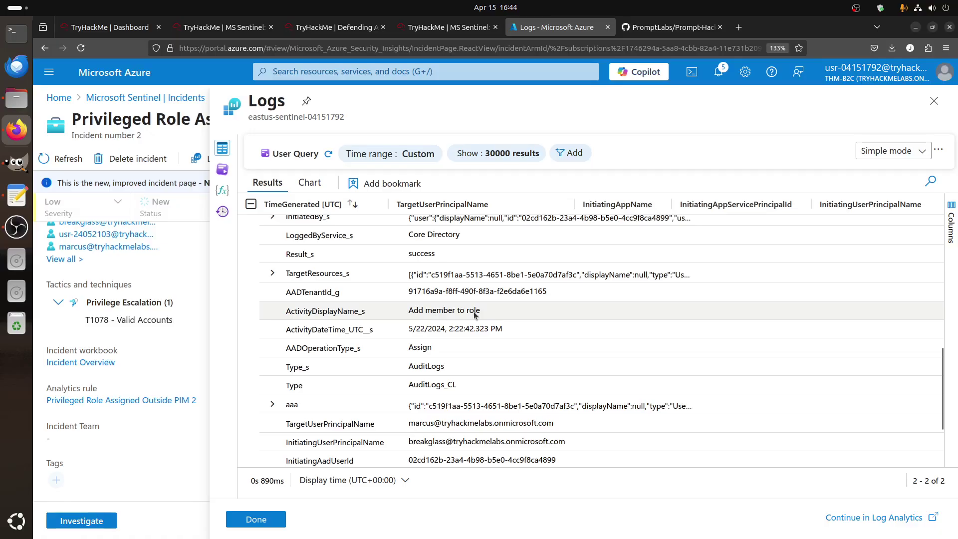
{"action": "scroll", "coordinate": [475, 315], "scroll_direction": "down", "scroll_amount": 1}
{"action": "scroll", "coordinate": [475, 315], "scroll_direction": "down", "scroll_amount": 2}
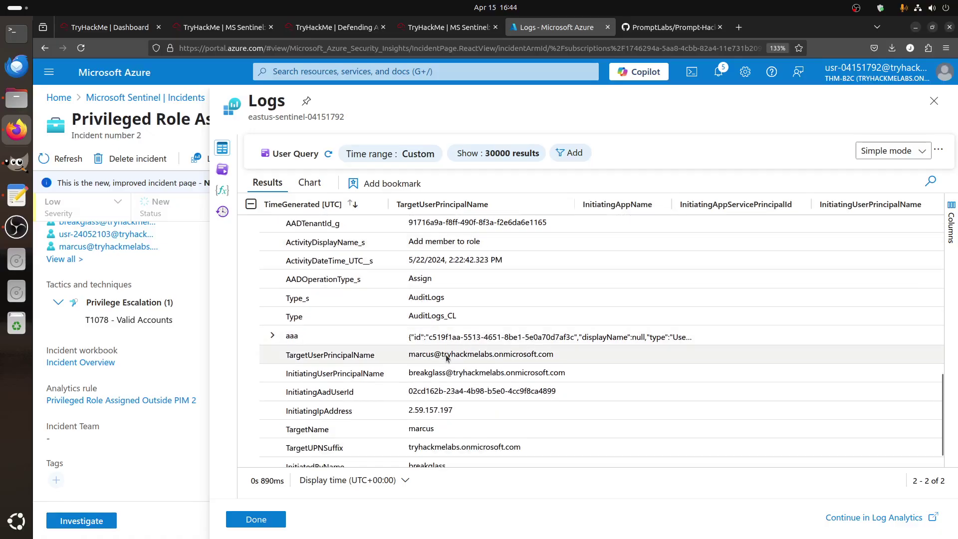
{"action": "scroll", "coordinate": [449, 356], "scroll_direction": "down", "scroll_amount": 1}
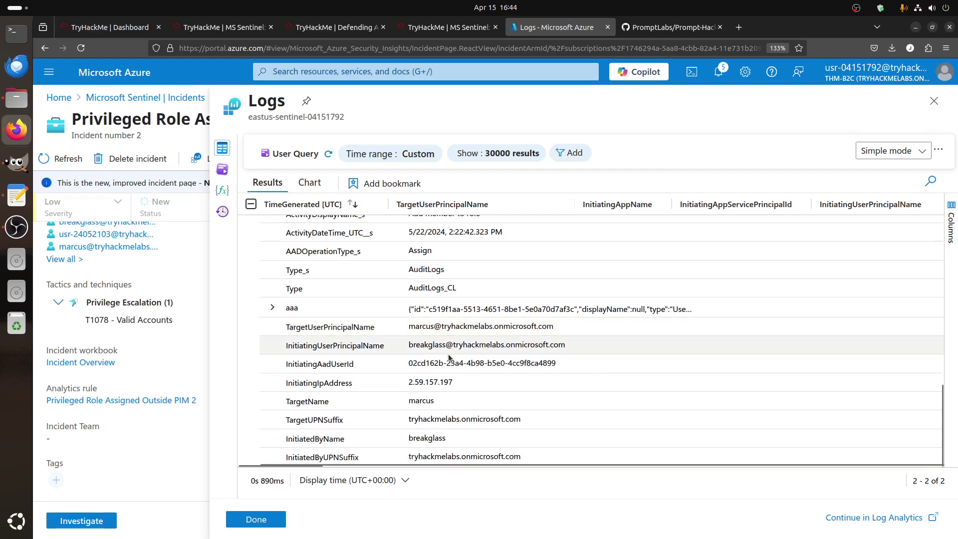
Expand the record's aaa field, modifiedProperties and entry 1, and highlight the newValue of Role.DisplayName
{"action": "left_click", "coordinate": [271, 307]}
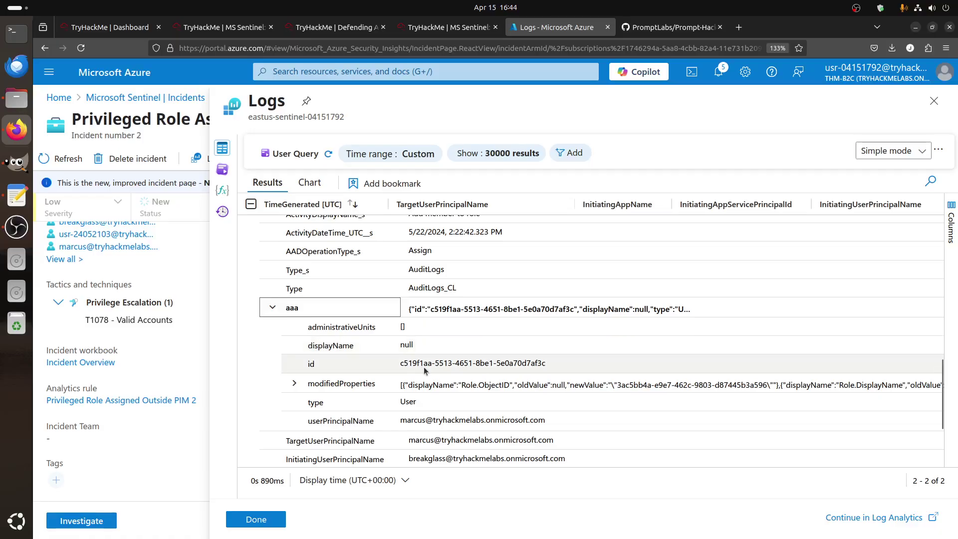
{"action": "left_click", "coordinate": [295, 383]}
{"action": "scroll", "coordinate": [483, 350], "scroll_direction": "down", "scroll_amount": 5}
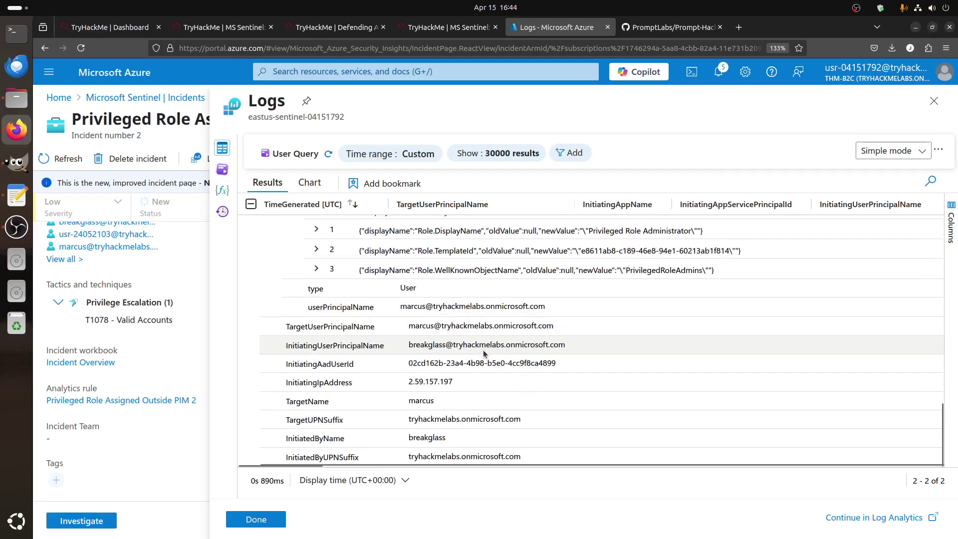
{"action": "scroll", "coordinate": [483, 349], "scroll_direction": "up", "scroll_amount": 3}
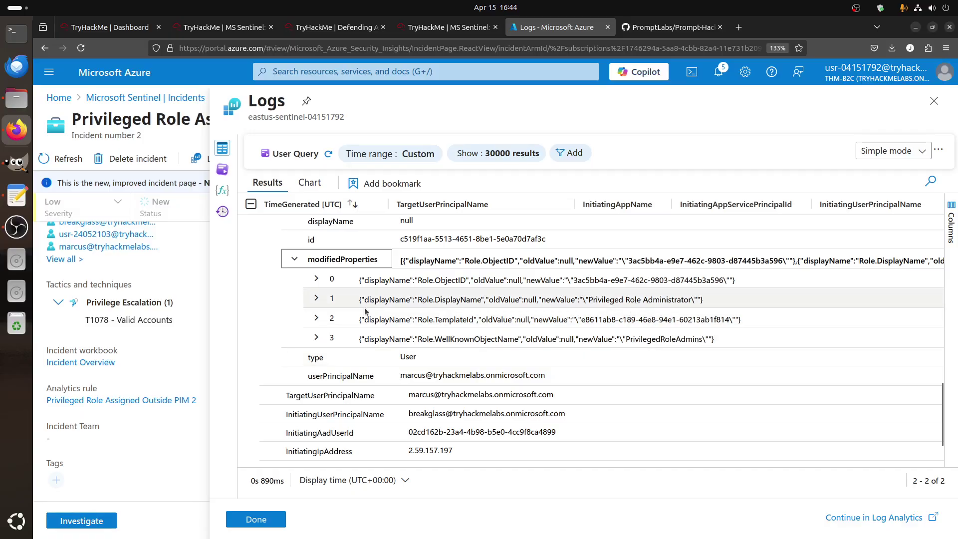
{"action": "left_click", "coordinate": [316, 299]}
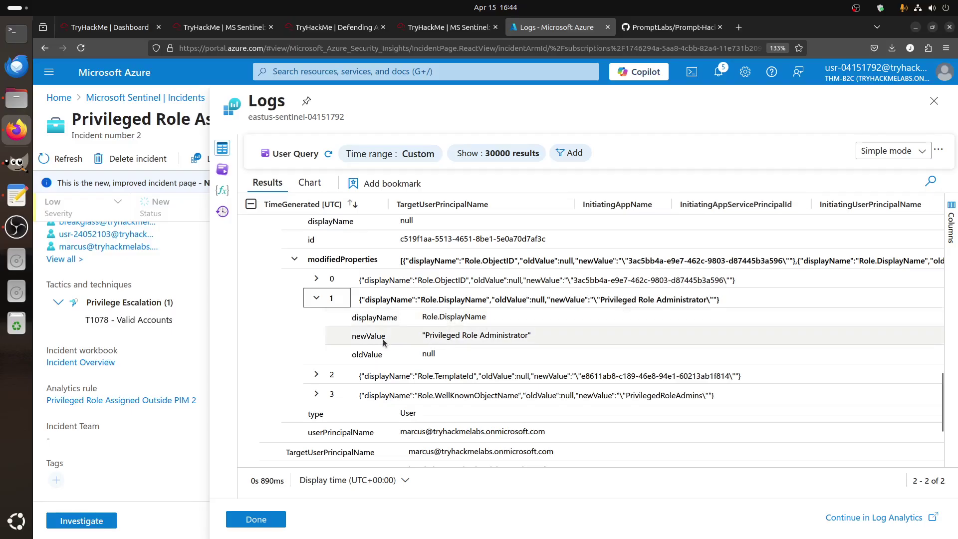
{"action": "left_click", "coordinate": [438, 337]}
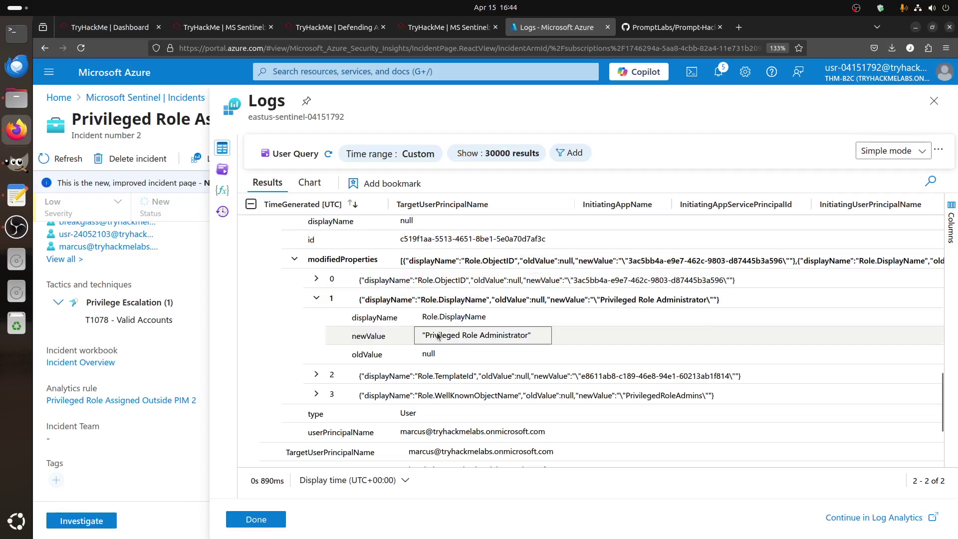
{"action": "left_click_drag", "start_coordinate": [424, 338], "coordinate": [527, 338]}
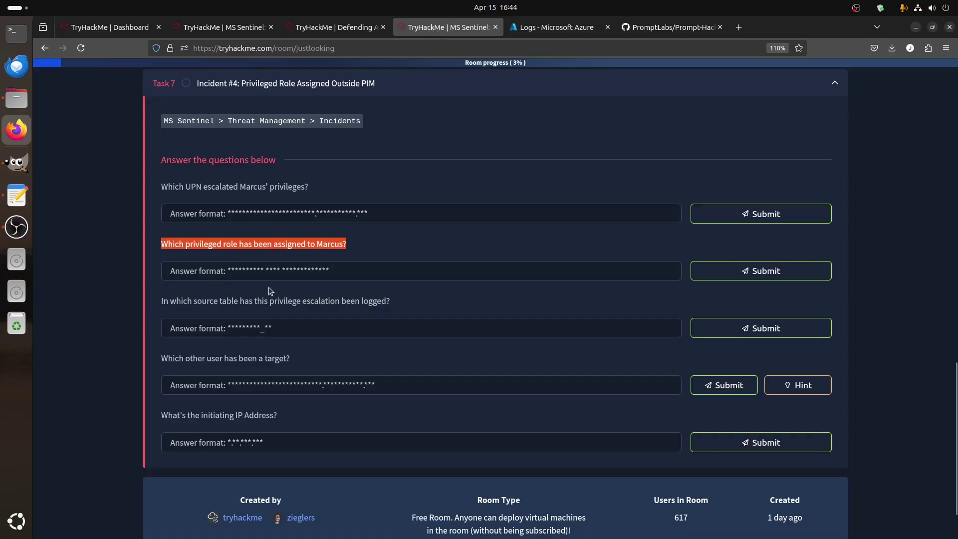
Highlight the Task 7 question about the source table and highlight the Type value in the expanded log record
{"action": "left_click_drag", "start_coordinate": [168, 245], "coordinate": [368, 248]}
{"action": "left_click_drag", "start_coordinate": [163, 305], "coordinate": [434, 307]}
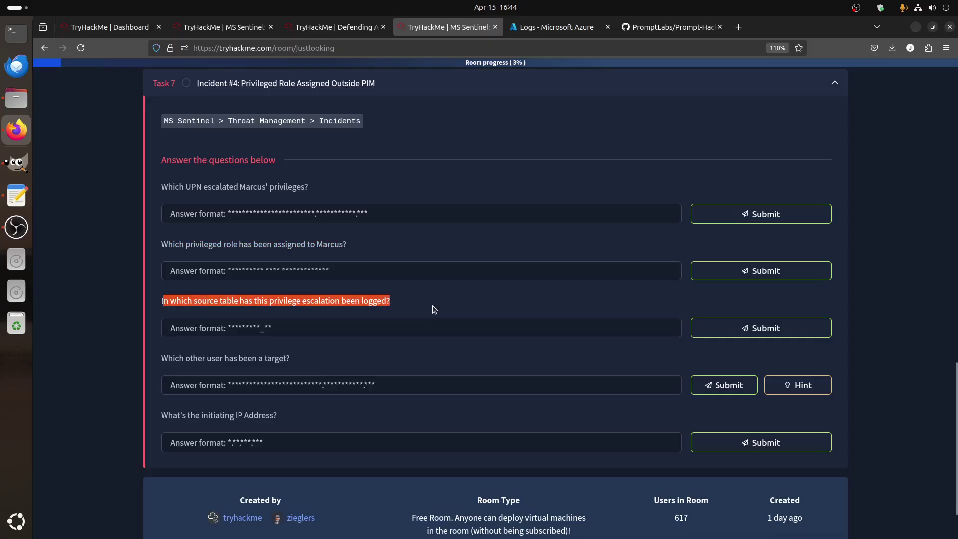
{"action": "left_click", "coordinate": [533, 29]}
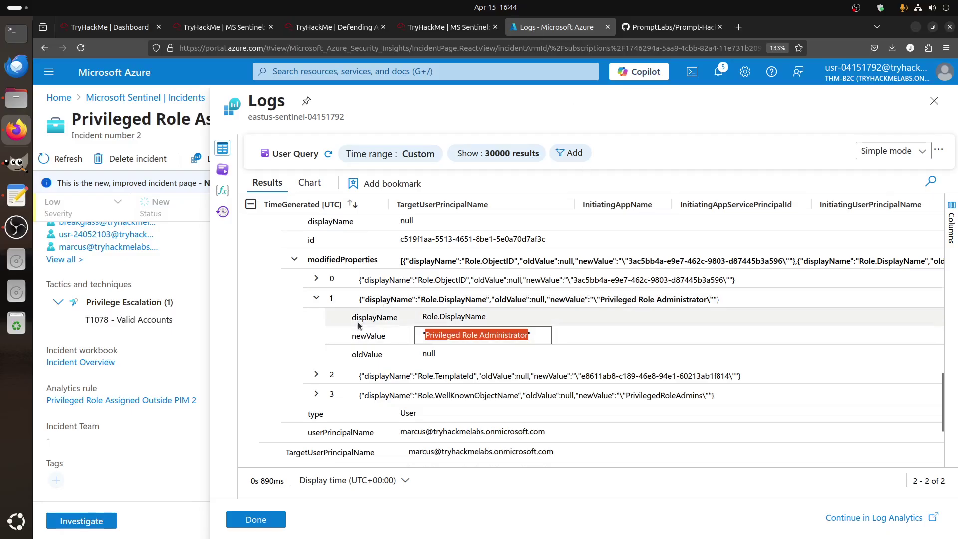
{"action": "scroll", "coordinate": [358, 325], "scroll_direction": "up", "scroll_amount": 5}
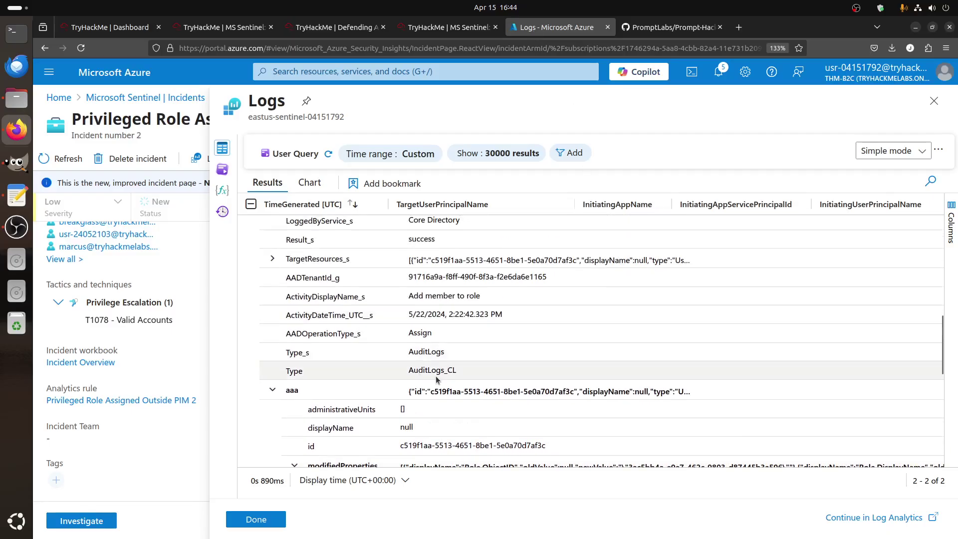
{"action": "left_click_drag", "start_coordinate": [463, 373], "coordinate": [412, 370]}
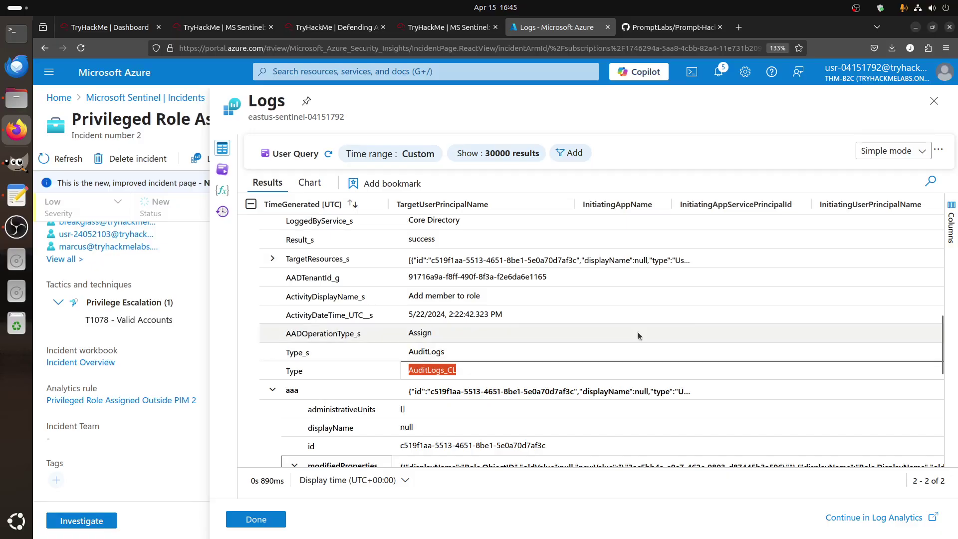
Highlight the Task 7 question about the other targeted user, and collapse the expanded record in the log results
{"action": "left_click", "coordinate": [434, 28]}
{"action": "left_click_drag", "start_coordinate": [167, 359], "coordinate": [314, 364]}
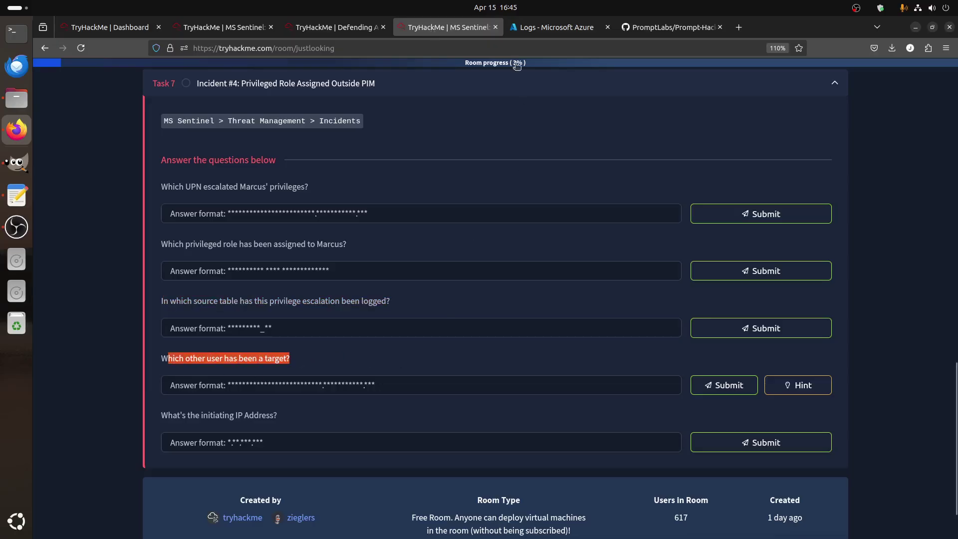
{"action": "left_click", "coordinate": [554, 27]}
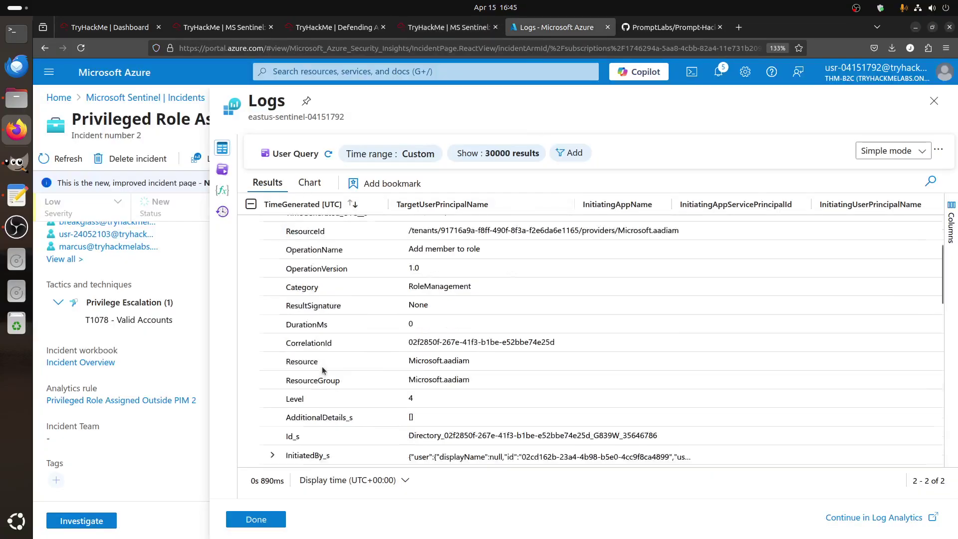
{"action": "scroll", "coordinate": [322, 364], "scroll_direction": "up", "scroll_amount": 3}
{"action": "scroll", "coordinate": [316, 321], "scroll_direction": "down", "scroll_amount": 3}
{"action": "scroll", "coordinate": [300, 289], "scroll_direction": "up", "scroll_amount": 3}
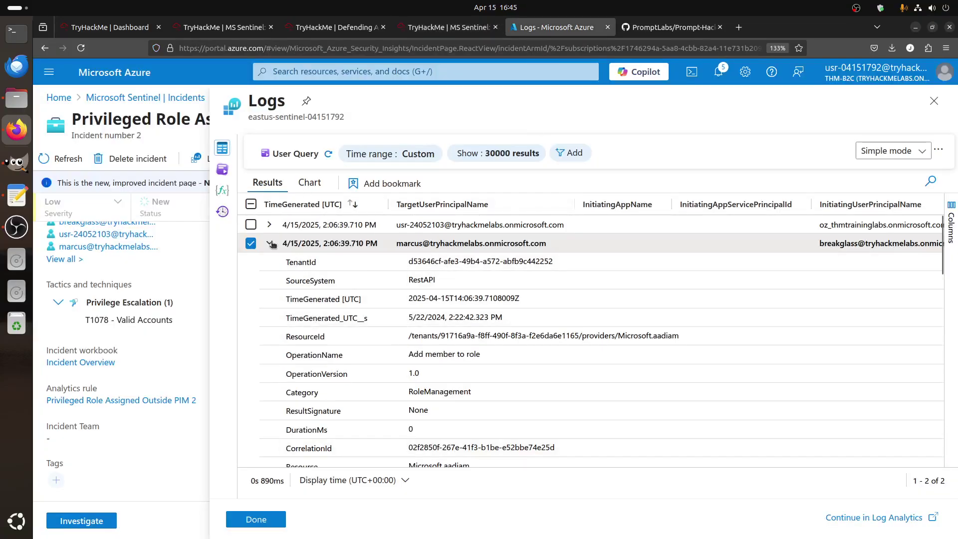
{"action": "left_click", "coordinate": [270, 243]}
Highlight the TargetUserPrincipalName value of the first log result
{"action": "left_click", "coordinate": [399, 244]}
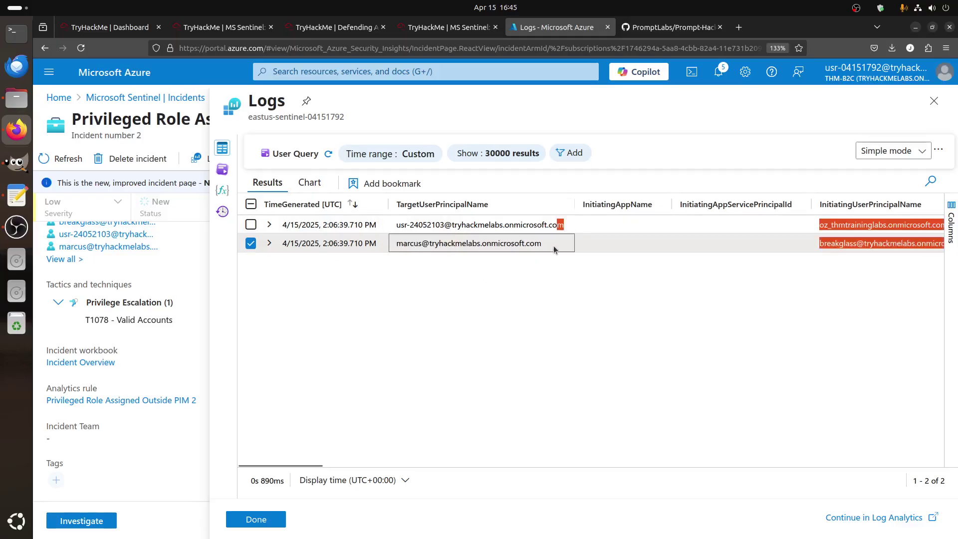
{"action": "left_click", "coordinate": [563, 228]}
{"action": "left_click_drag", "start_coordinate": [566, 229], "coordinate": [397, 225]}
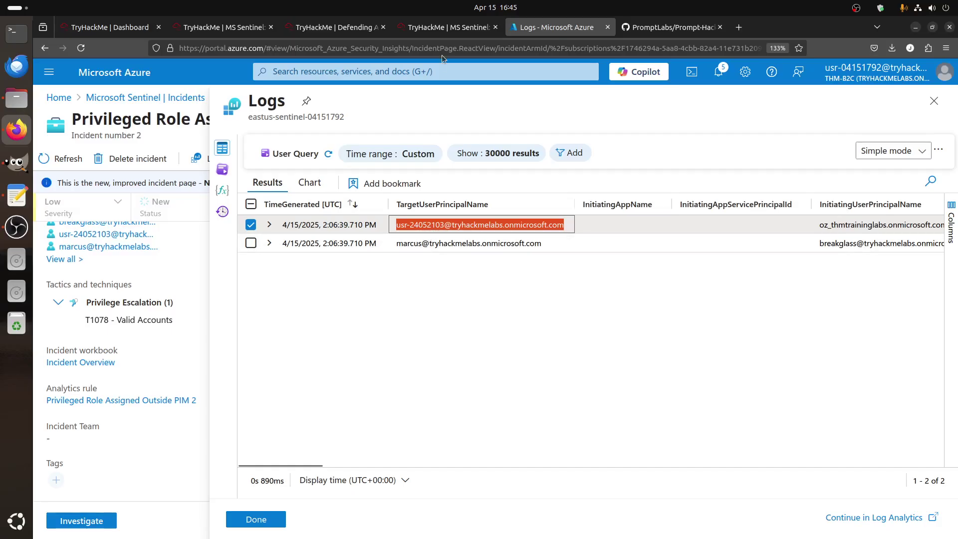
Close the log results and check the incident's entities and the details of its timeline alert
{"action": "left_click", "coordinate": [271, 521]}
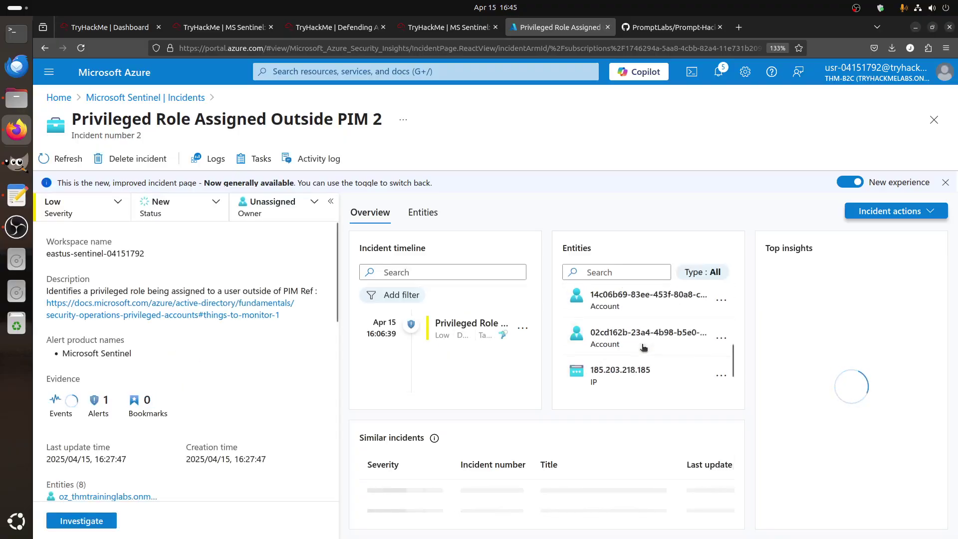
{"action": "scroll", "coordinate": [644, 348], "scroll_direction": "down", "scroll_amount": 2}
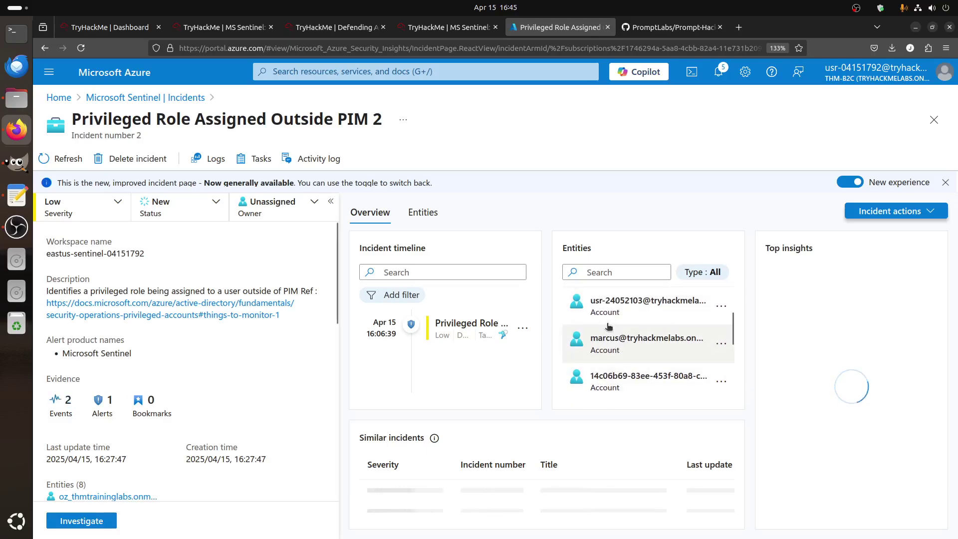
{"action": "left_click", "coordinate": [361, 334]}
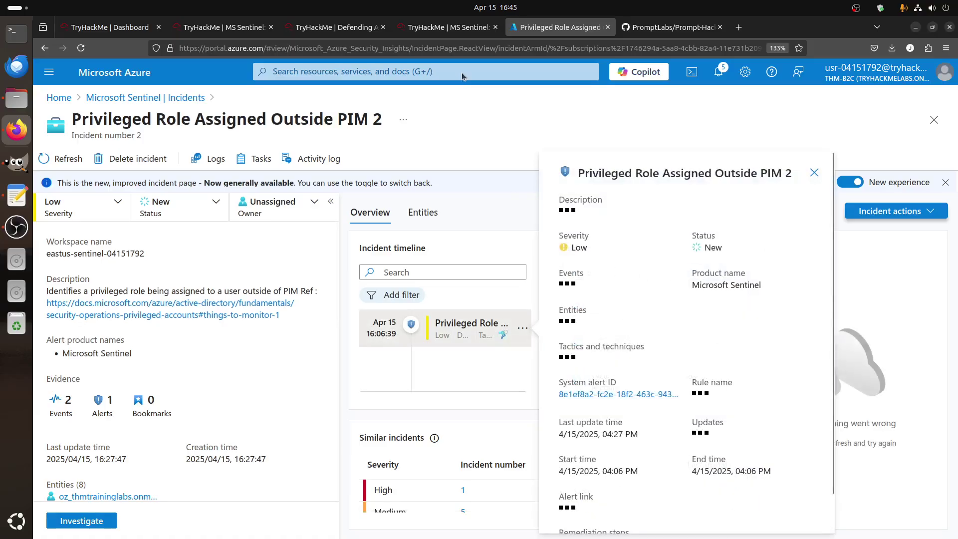
View the hint for the Task 7 question about the other targeted user on the TryHackMe page and dismiss it
{"action": "key", "text": "ctrl+Page_Up"}
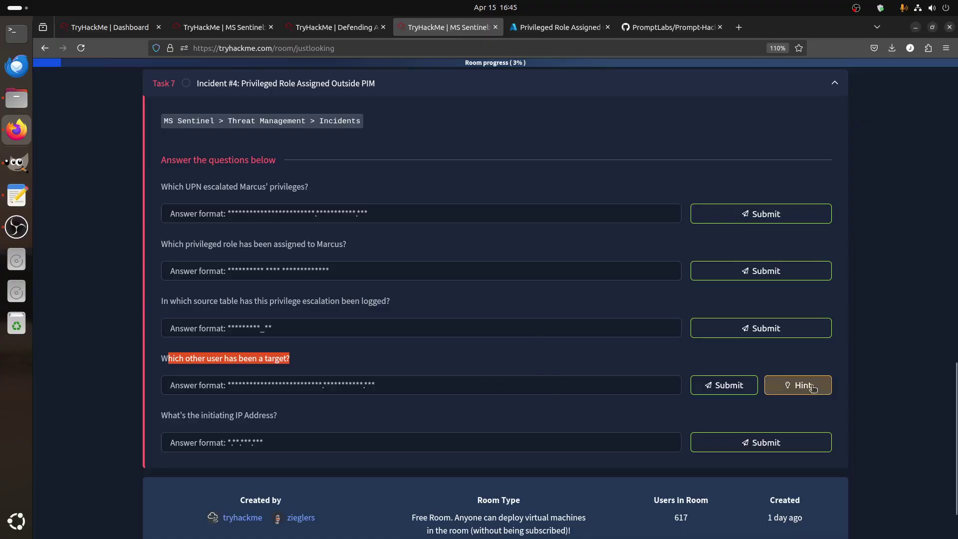
{"action": "left_click", "coordinate": [798, 385]}
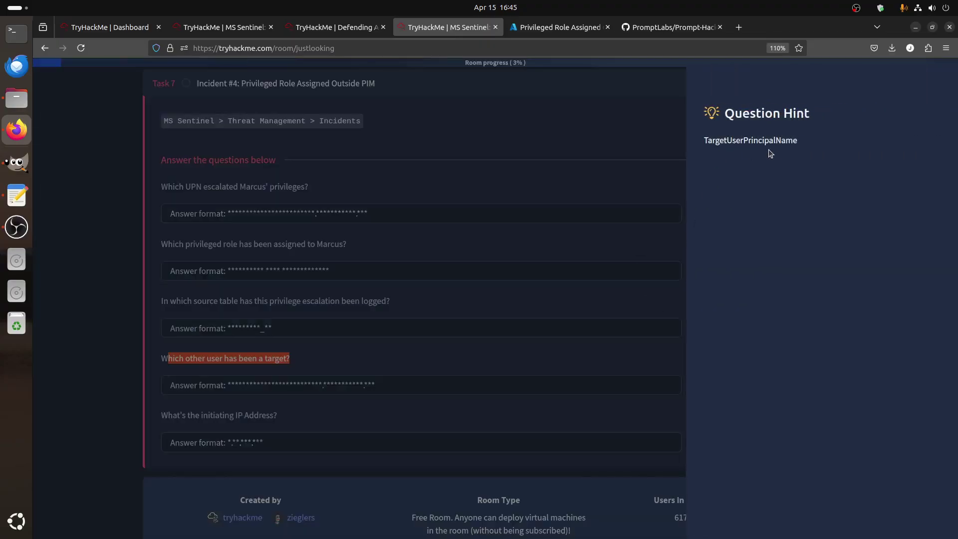
{"action": "left_click", "coordinate": [535, 265]}
Reopen the timeline alert of the Privileged Role Assigned Outside PIM 2 incident and load its linked events in Logs
{"action": "left_click", "coordinate": [539, 28]}
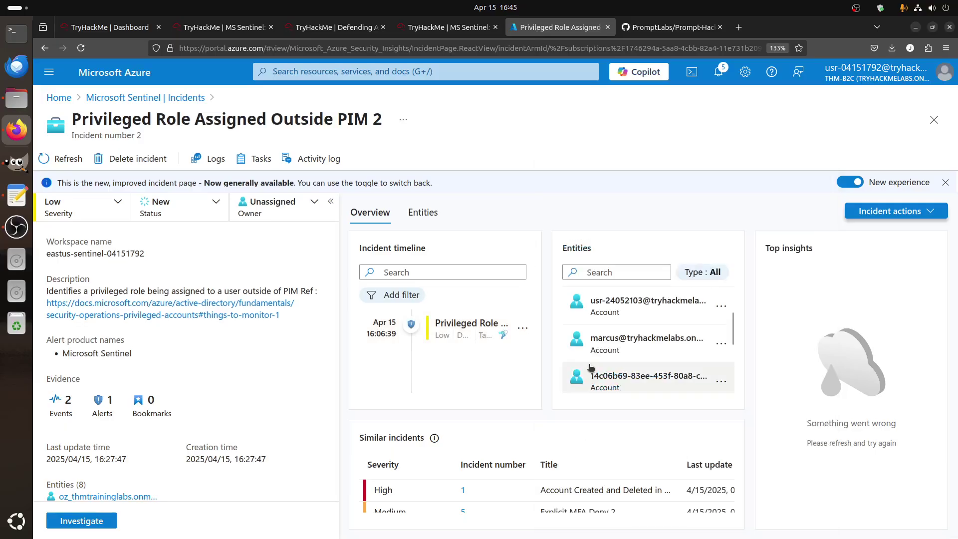
{"action": "left_click", "coordinate": [388, 327]}
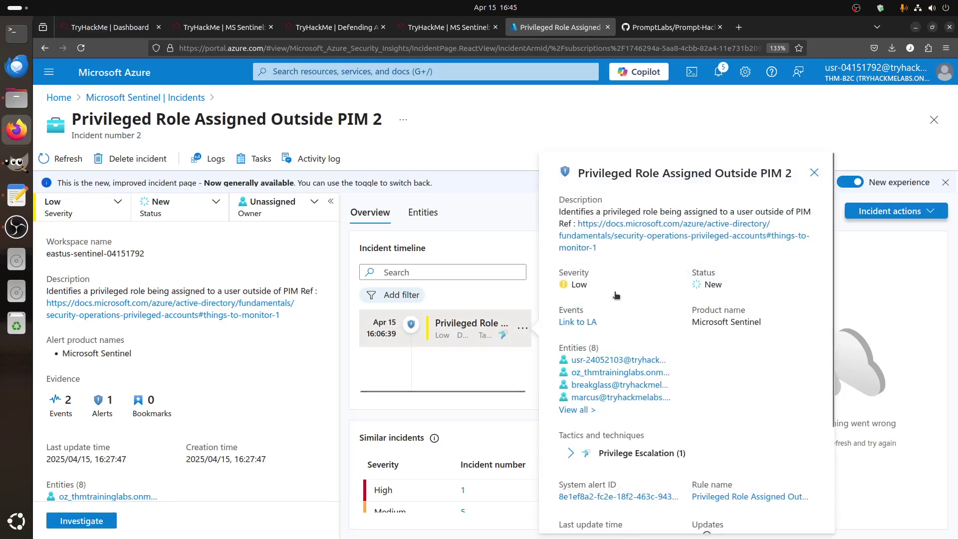
{"action": "left_click", "coordinate": [581, 323]}
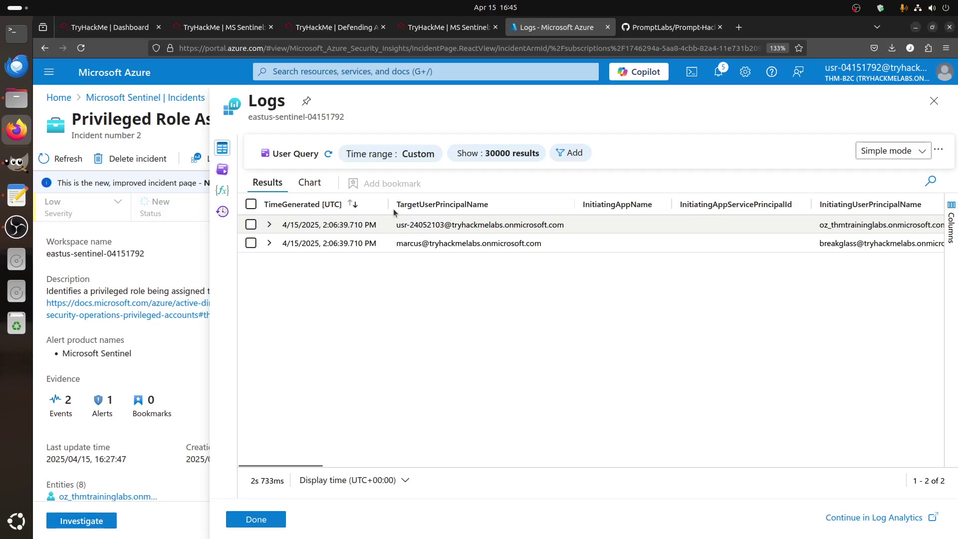
Check the TargetUserPrincipalName column and highlight the first result's value in the reopened logs
{"action": "left_click_drag", "start_coordinate": [464, 204], "coordinate": [410, 210]}
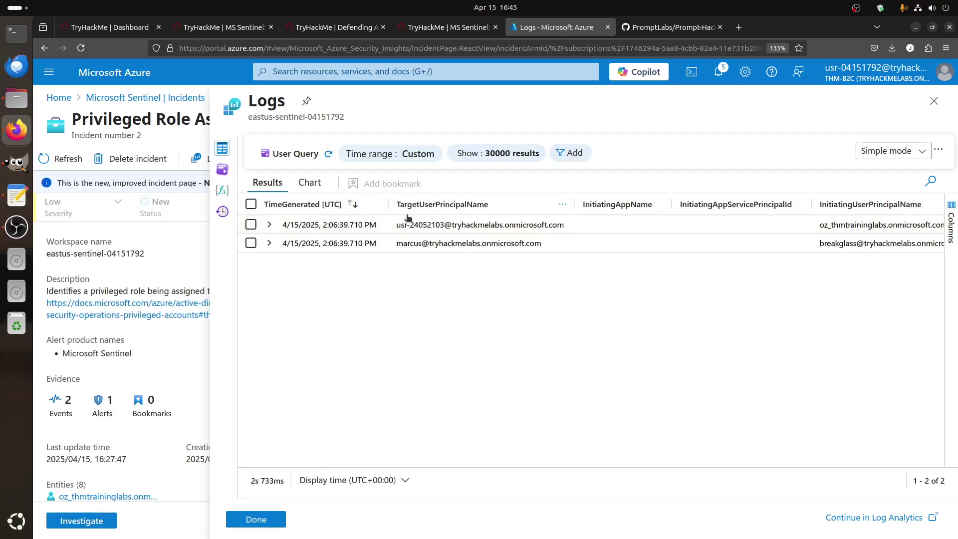
{"action": "left_click_drag", "start_coordinate": [391, 245], "coordinate": [394, 225]}
{"action": "left_click", "coordinate": [567, 228]}
Highlight the Task 7 question about the initiating IP address and the target user's name in the first question
{"action": "left_click", "coordinate": [449, 27]}
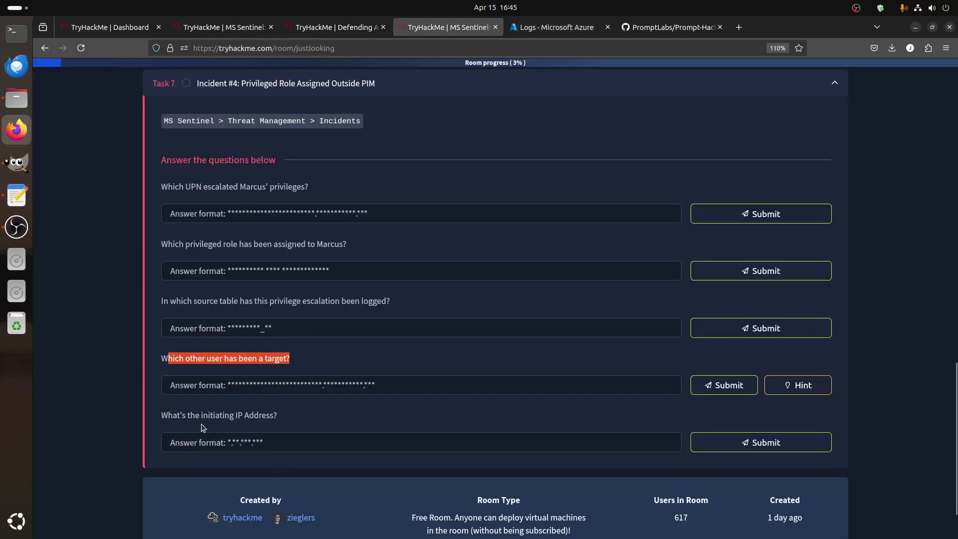
{"action": "left_click_drag", "start_coordinate": [306, 417], "coordinate": [165, 403]}
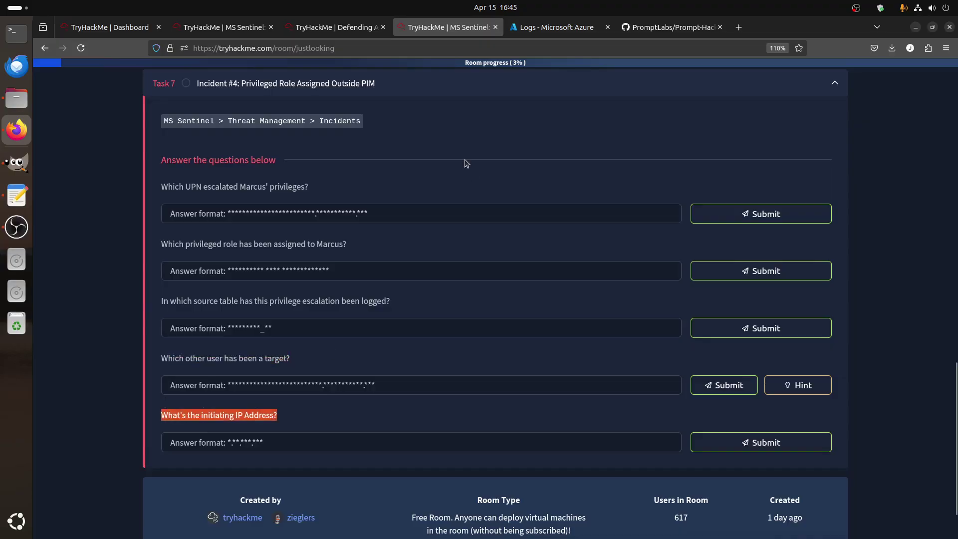
{"action": "double_click", "coordinate": [265, 187]}
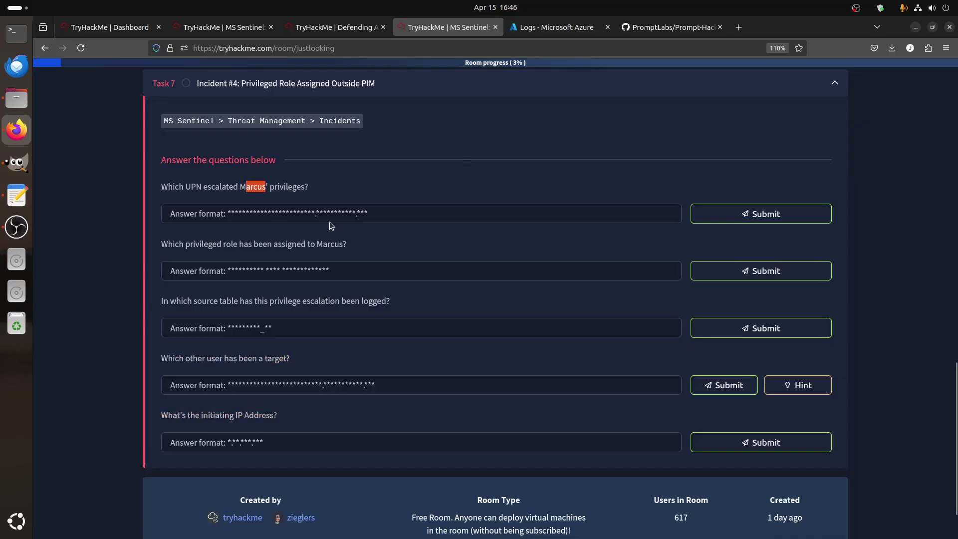
Select the second log result and highlight its InitiatingIpAddress value
{"action": "left_click", "coordinate": [554, 27]}
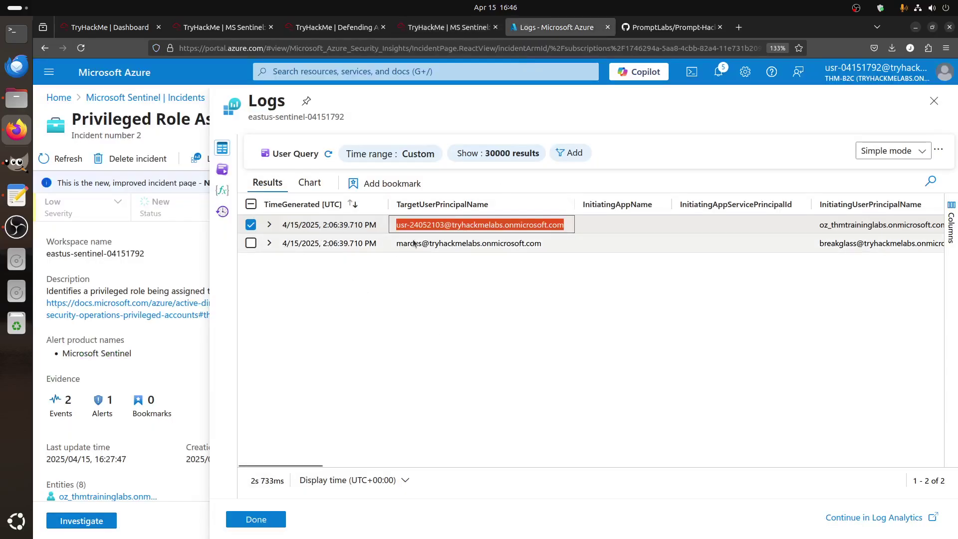
{"action": "left_click", "coordinate": [258, 244]}
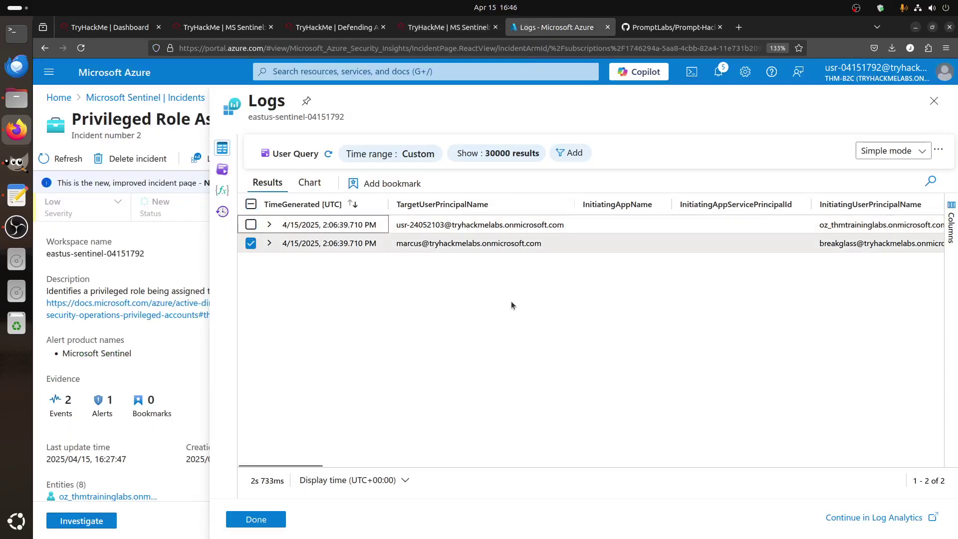
{"action": "left_click_drag", "start_coordinate": [293, 463], "coordinate": [384, 466]}
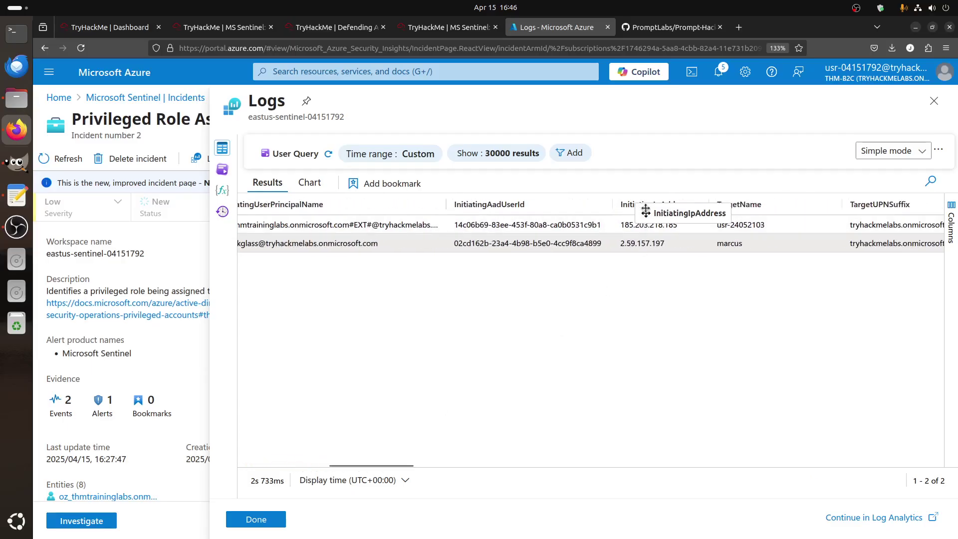
{"action": "left_click_drag", "start_coordinate": [667, 245], "coordinate": [620, 243]}
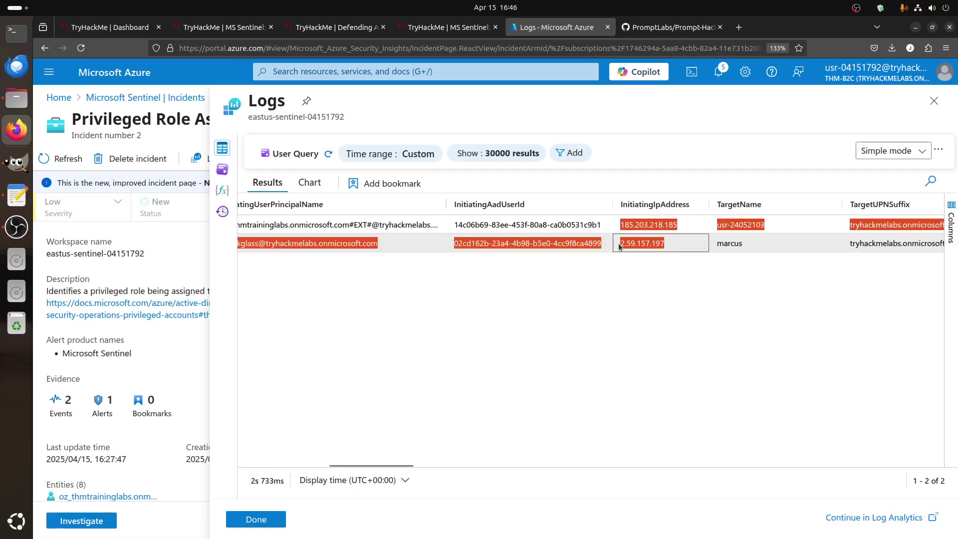
{"action": "left_click", "coordinate": [634, 263]}
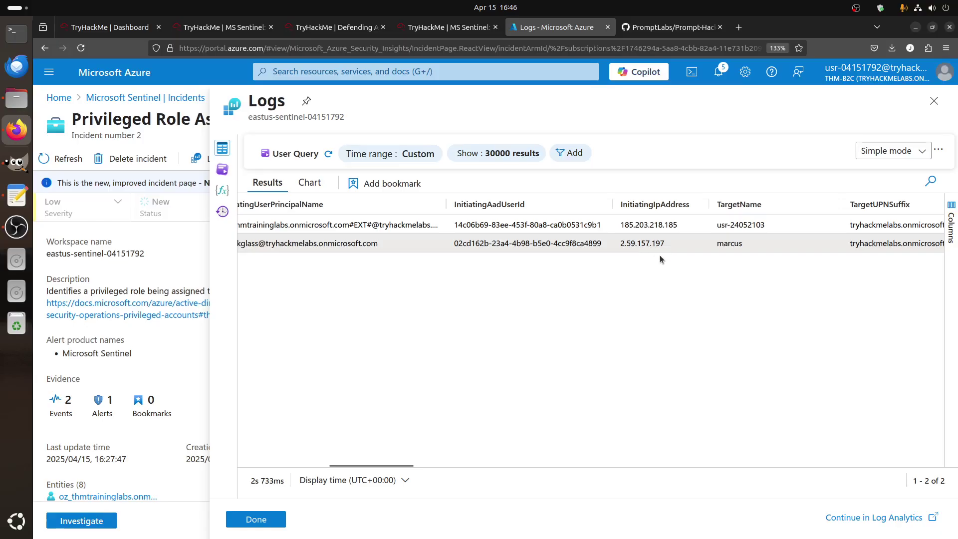
Expand Task 1 on the TryHackMe page and check the lab's environment status in Cloud Details
{"action": "left_click", "coordinate": [435, 29]}
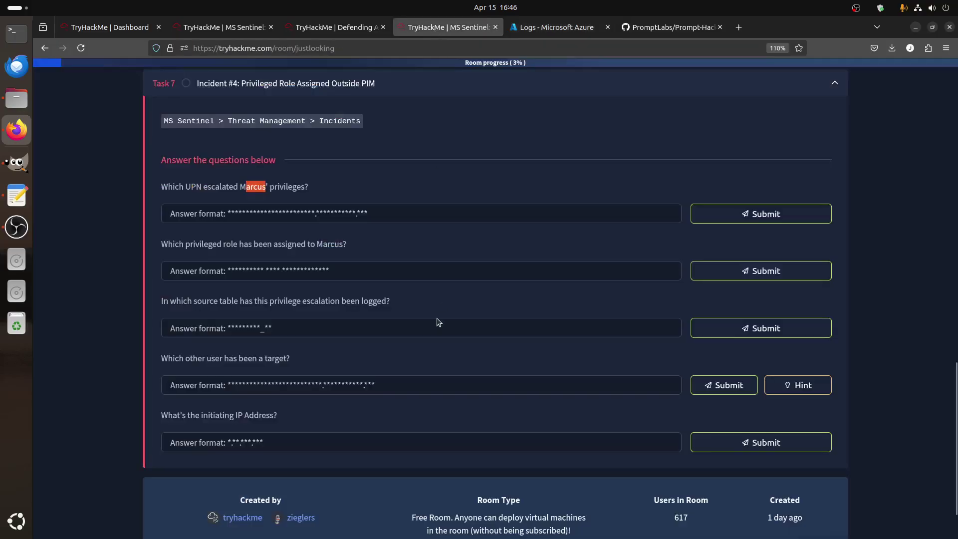
{"action": "scroll", "coordinate": [441, 320], "scroll_direction": "up", "scroll_amount": 15}
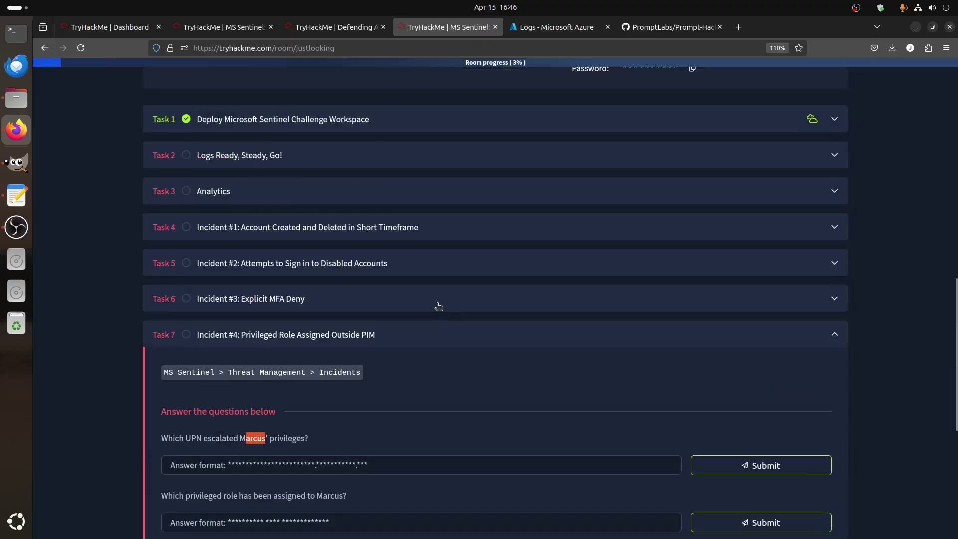
{"action": "scroll", "coordinate": [433, 303], "scroll_direction": "down", "scroll_amount": 5}
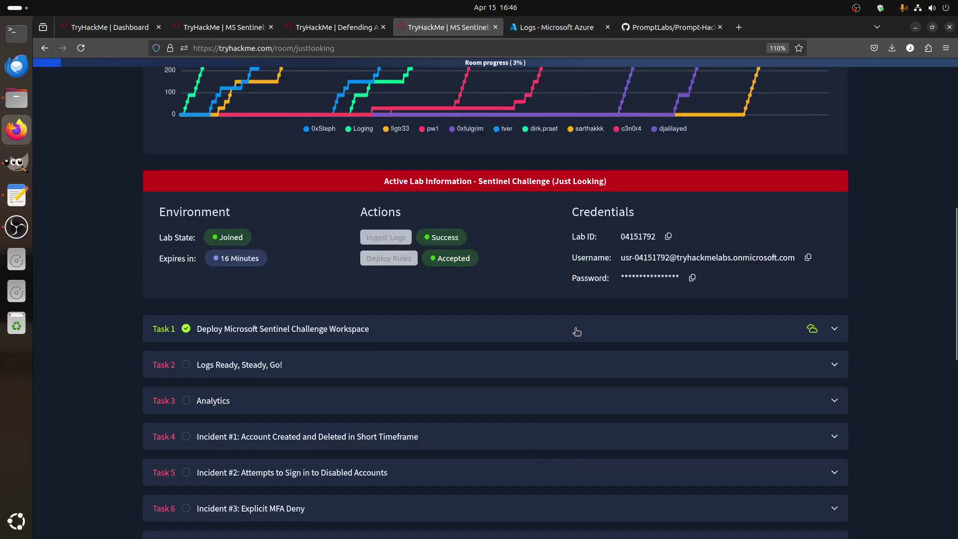
{"action": "left_click", "coordinate": [577, 332]}
{"action": "scroll", "coordinate": [577, 331], "scroll_direction": "down", "scroll_amount": 5}
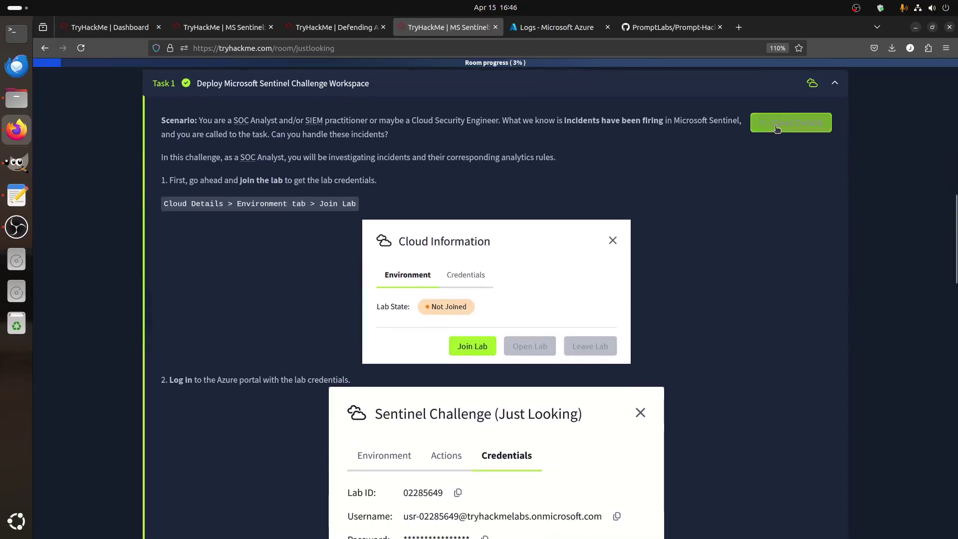
{"action": "left_click", "coordinate": [777, 128]}
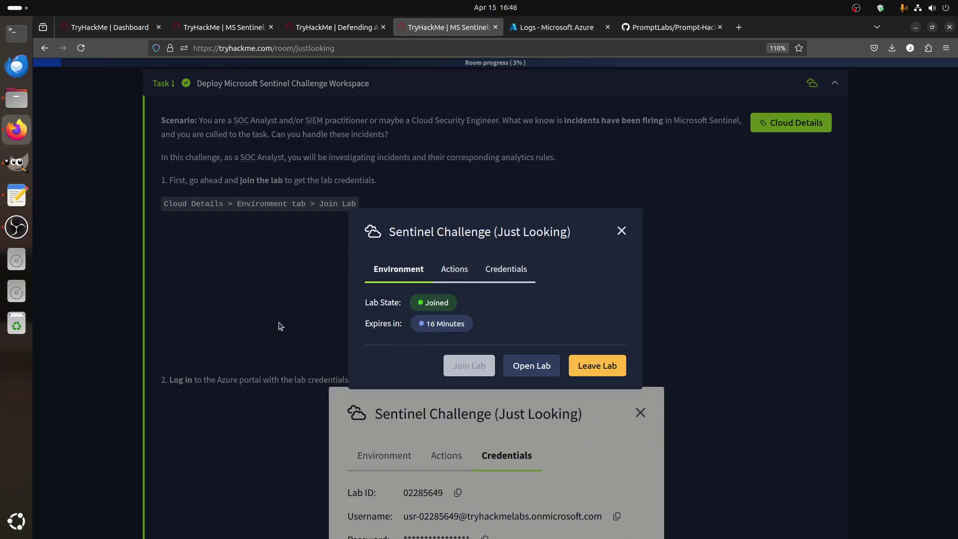
{"action": "left_click", "coordinate": [621, 232]}
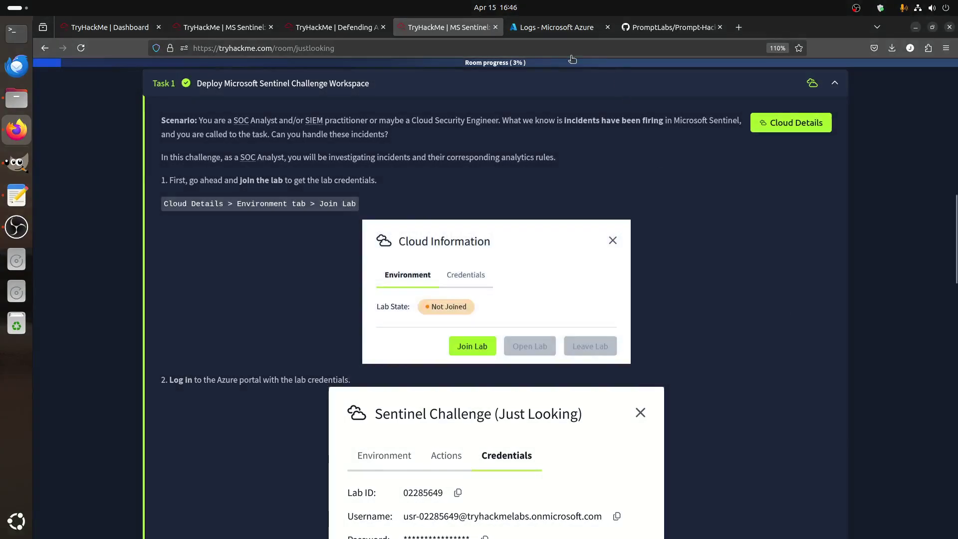
Close the Logs pane in Azure and return to the Privileged Role Assigned Outside PIM 2 incident page
{"action": "left_click", "coordinate": [551, 30]}
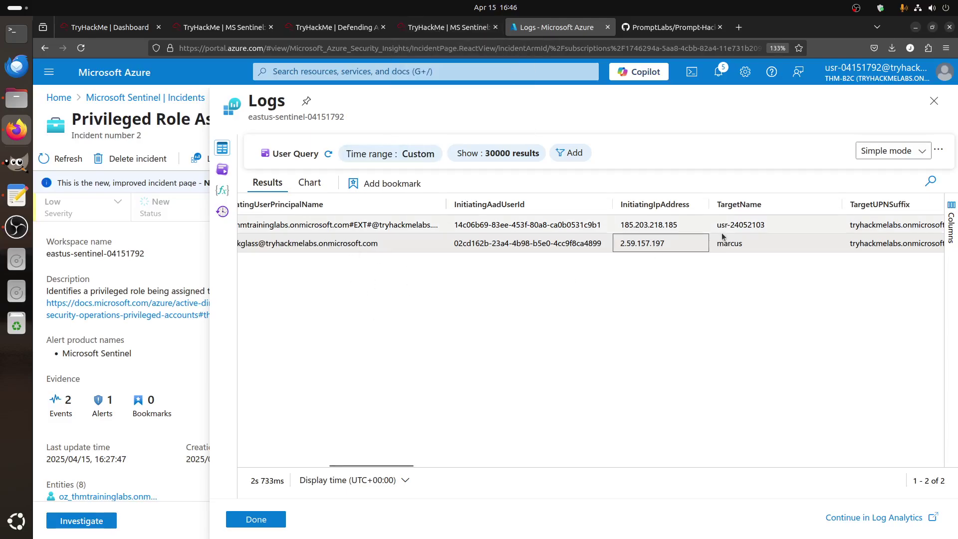
{"action": "left_click", "coordinate": [934, 101]}
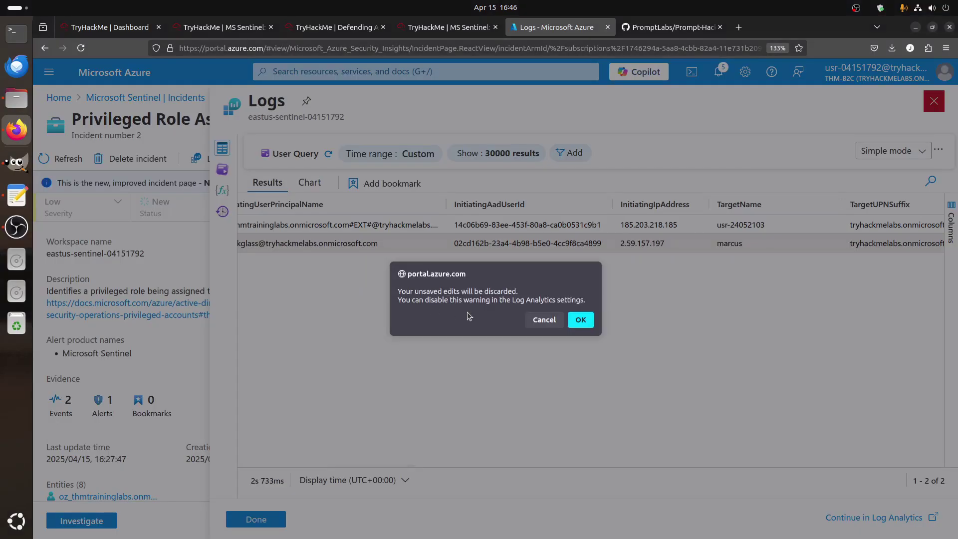
{"action": "left_click", "coordinate": [544, 320]}
{"action": "left_click", "coordinate": [256, 519]}
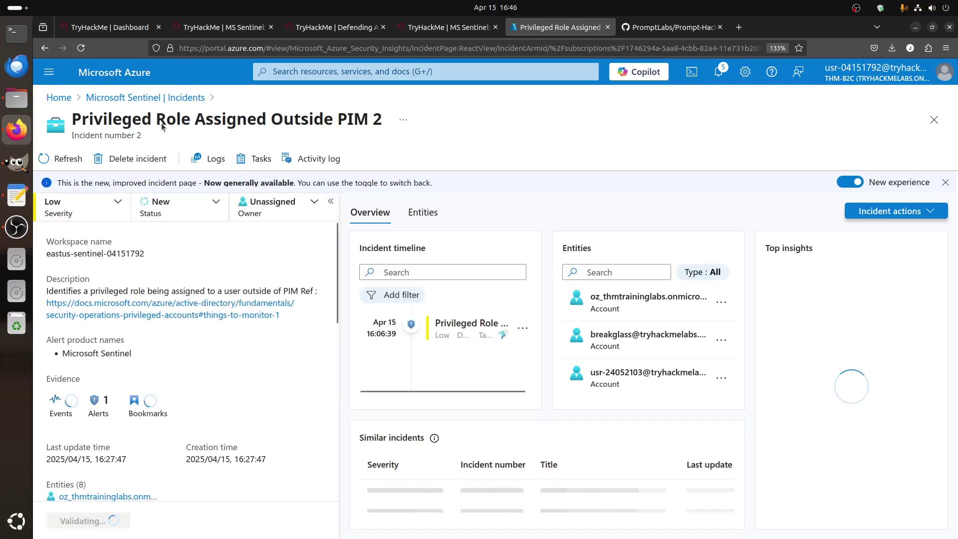
Return to the Microsoft Sentinel incident list and open the Analytics rules page
{"action": "left_click", "coordinate": [145, 98]}
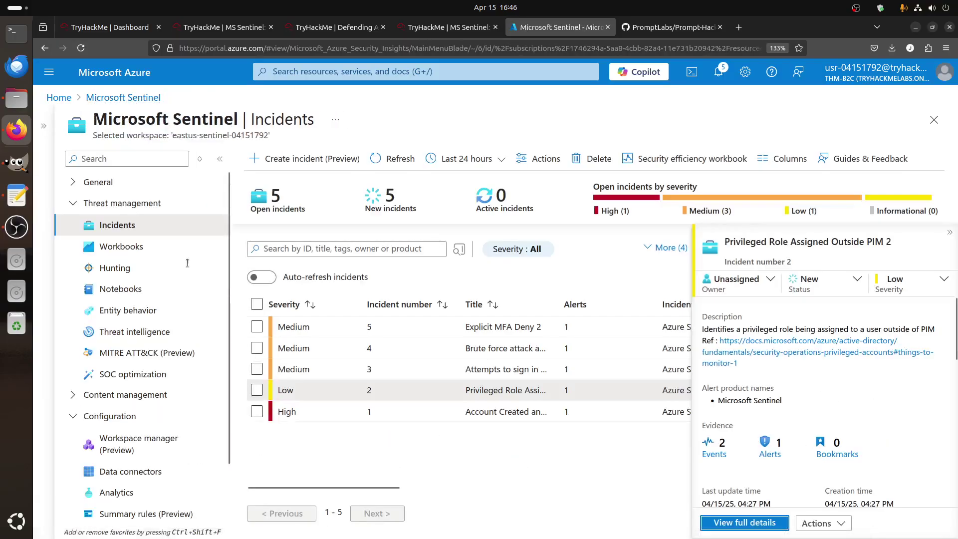
{"action": "left_click", "coordinate": [113, 229]}
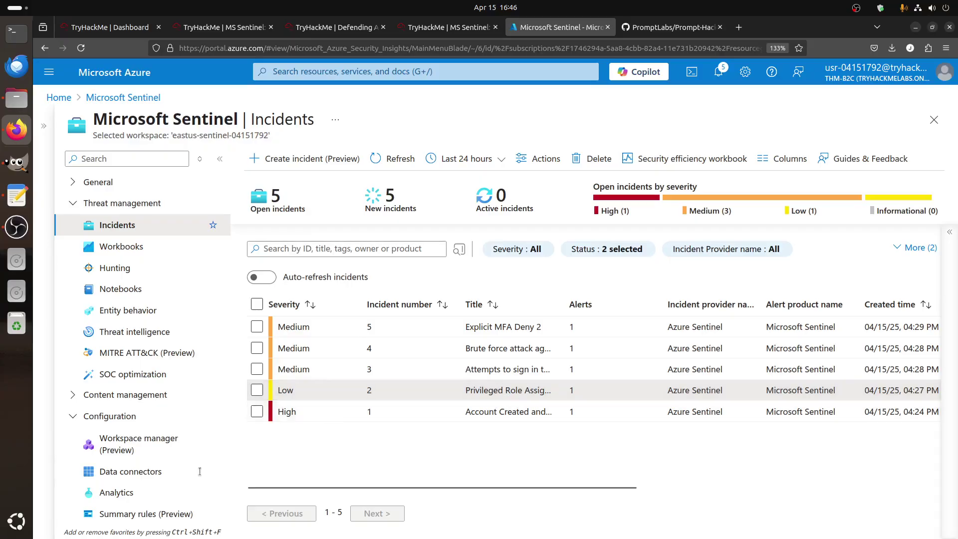
{"action": "left_click", "coordinate": [125, 493]}
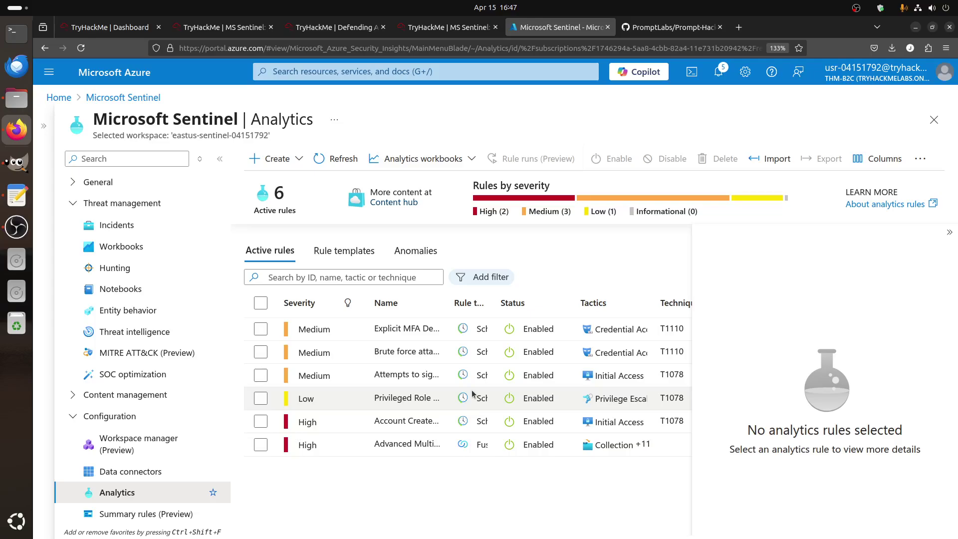
{"action": "left_click", "coordinate": [16, 227]}
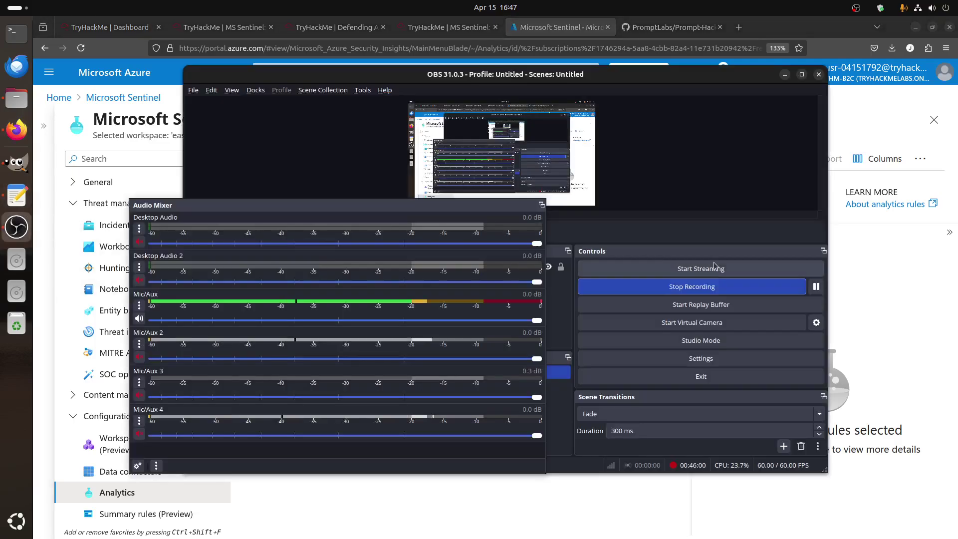